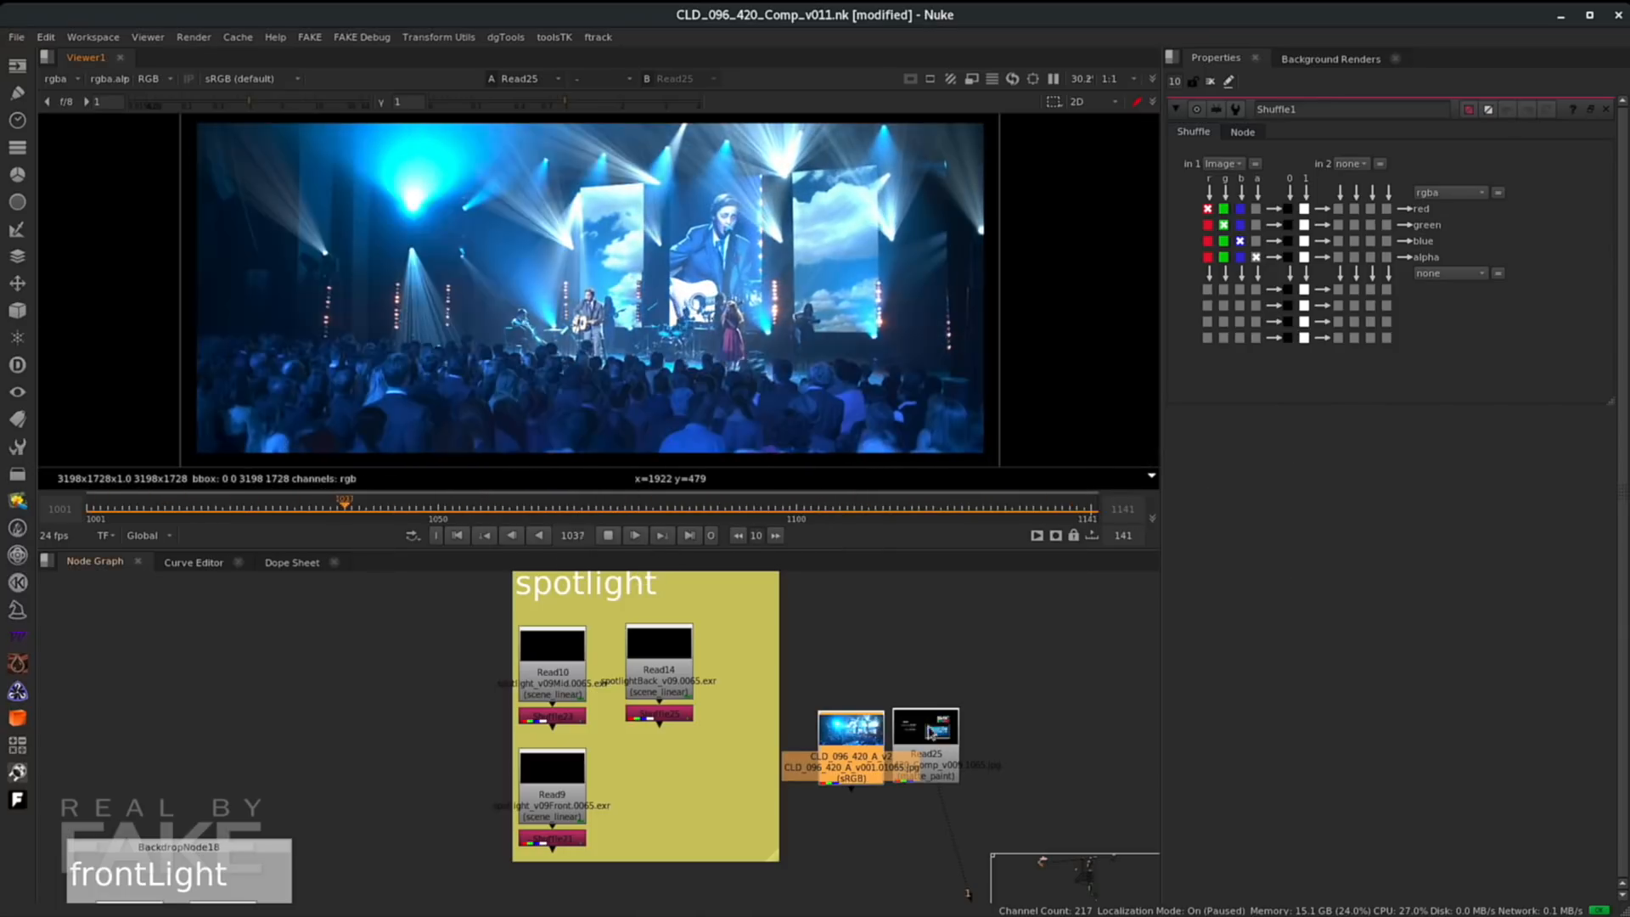
- View the original CLD_096_420_A plate in the viewer
click(910, 730)
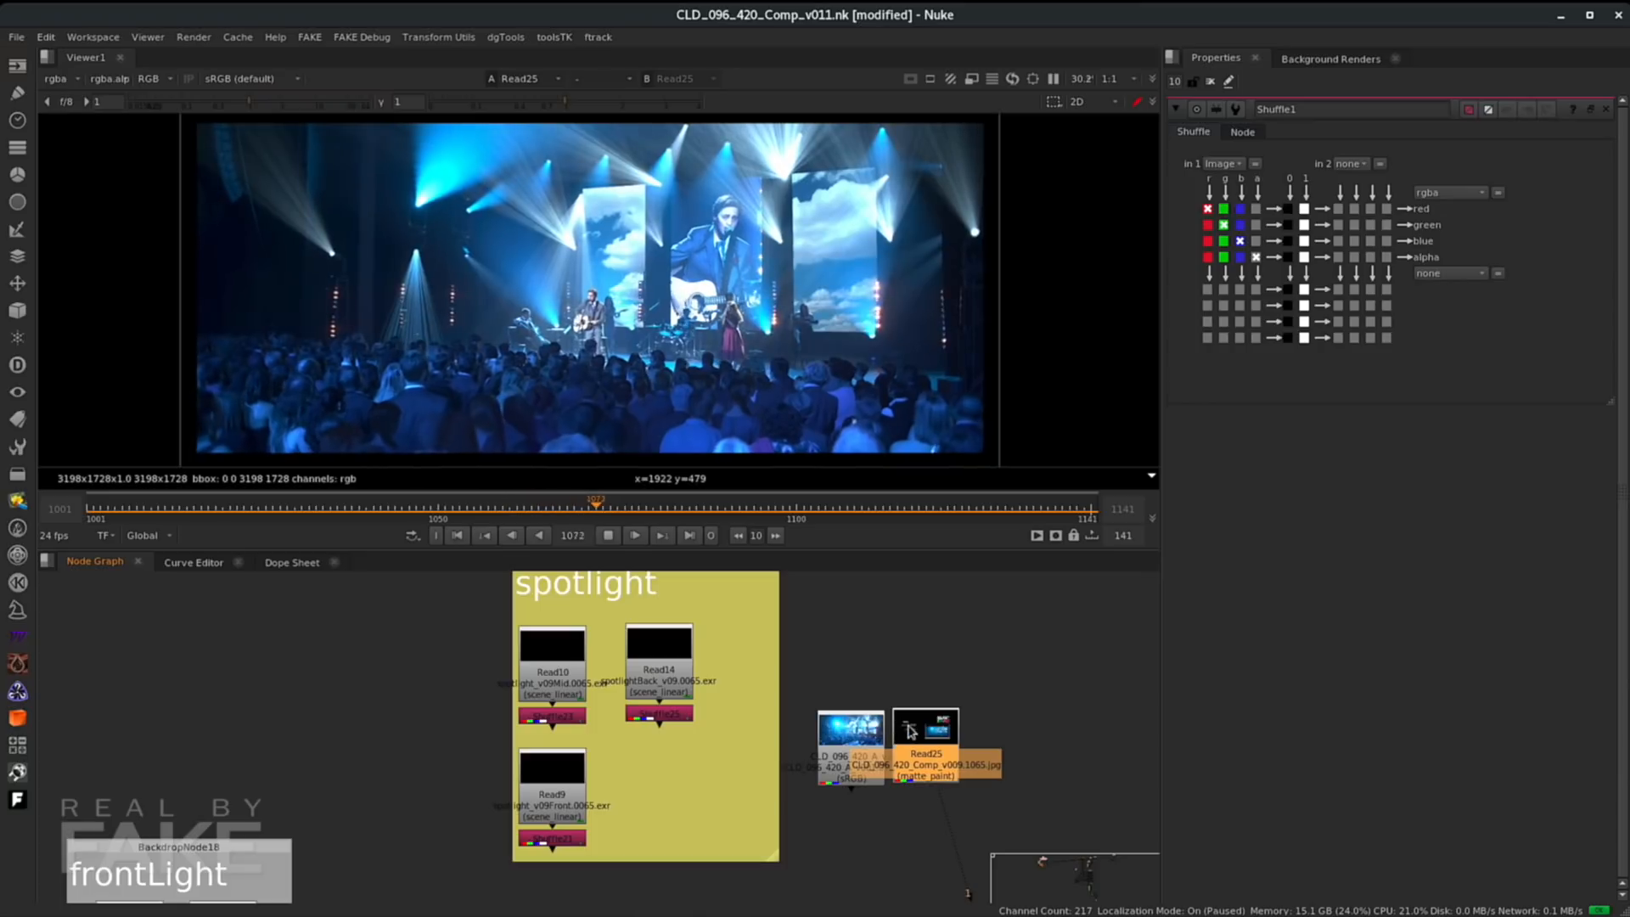
click(837, 720)
key(1)
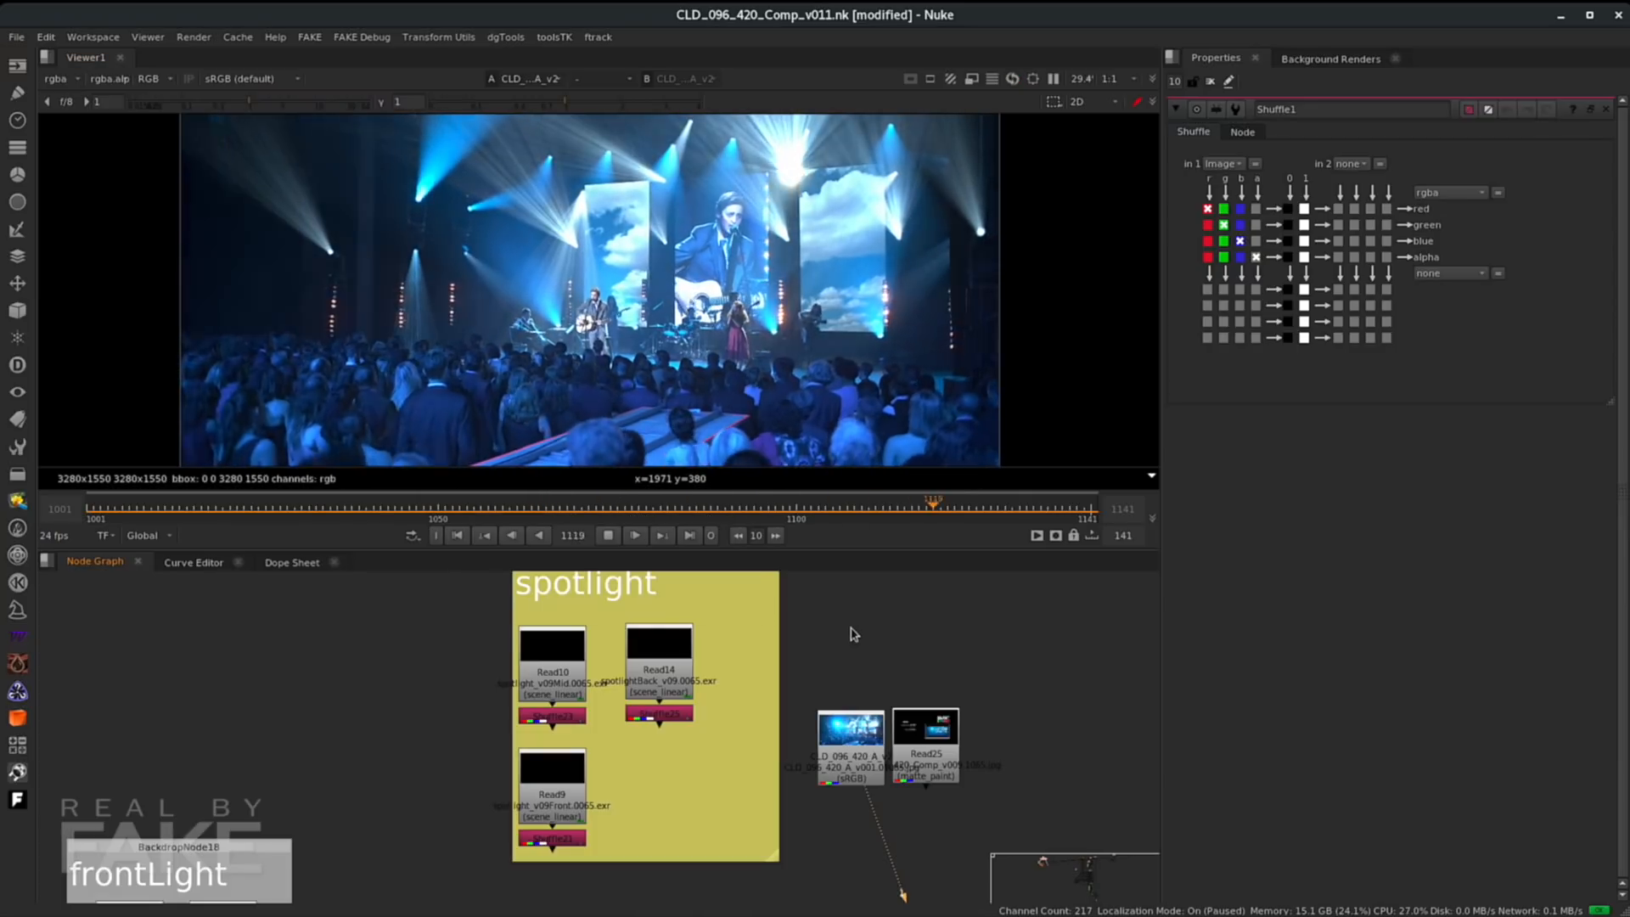
- Go to frame 1007, view the spotlightBack read and its shuffle node, and open the shuffle's properties
click(636, 537)
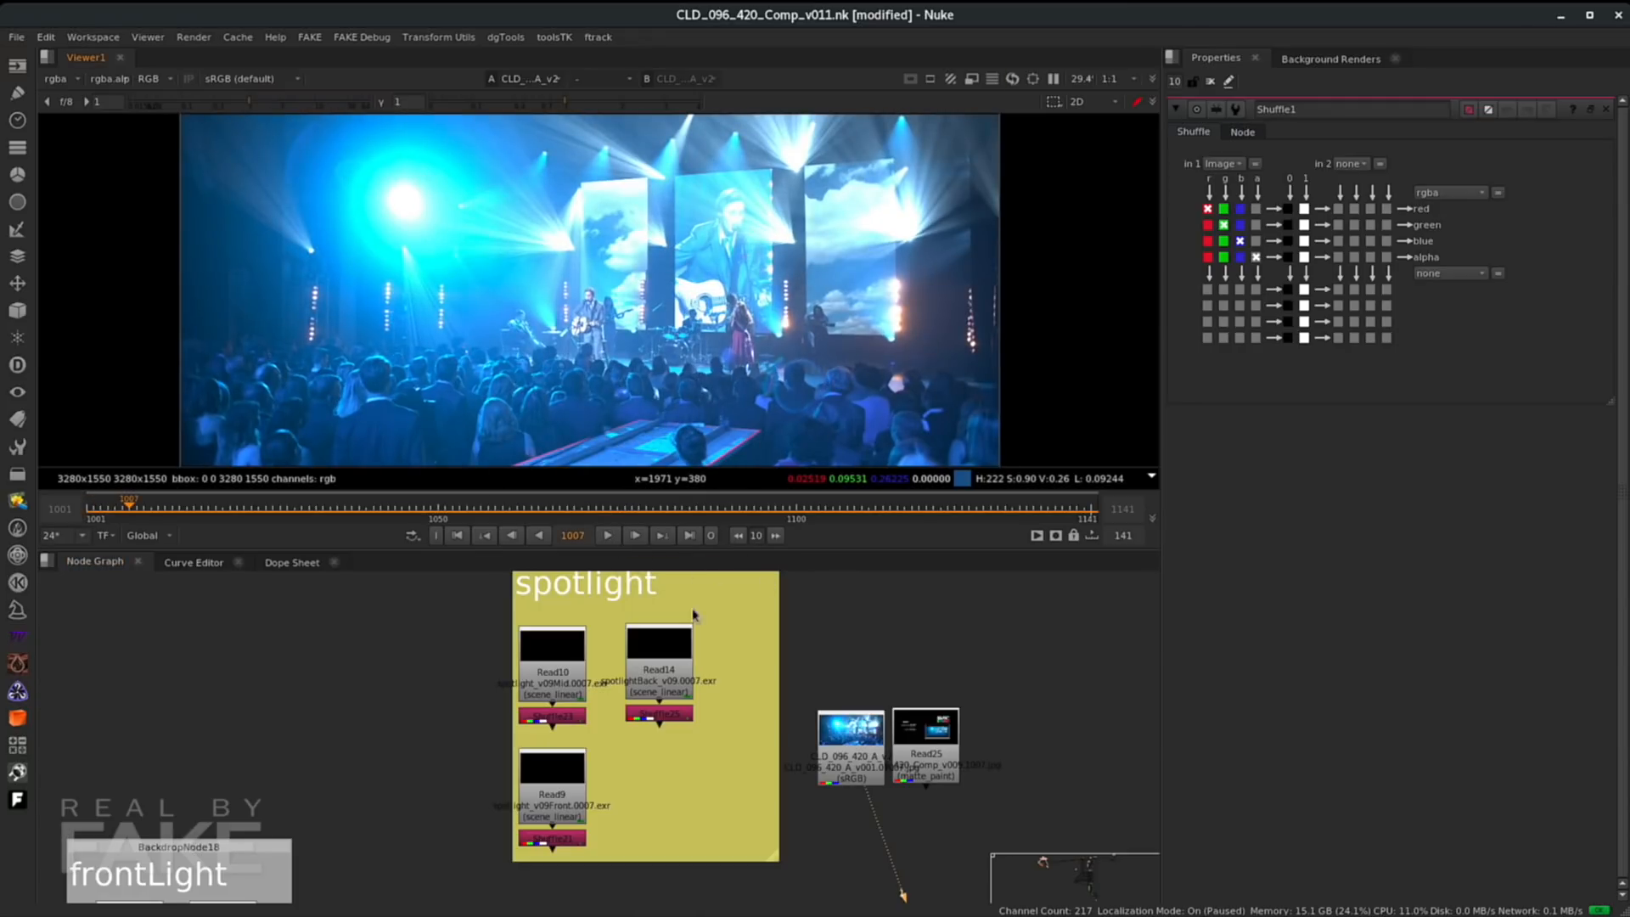
click(662, 667)
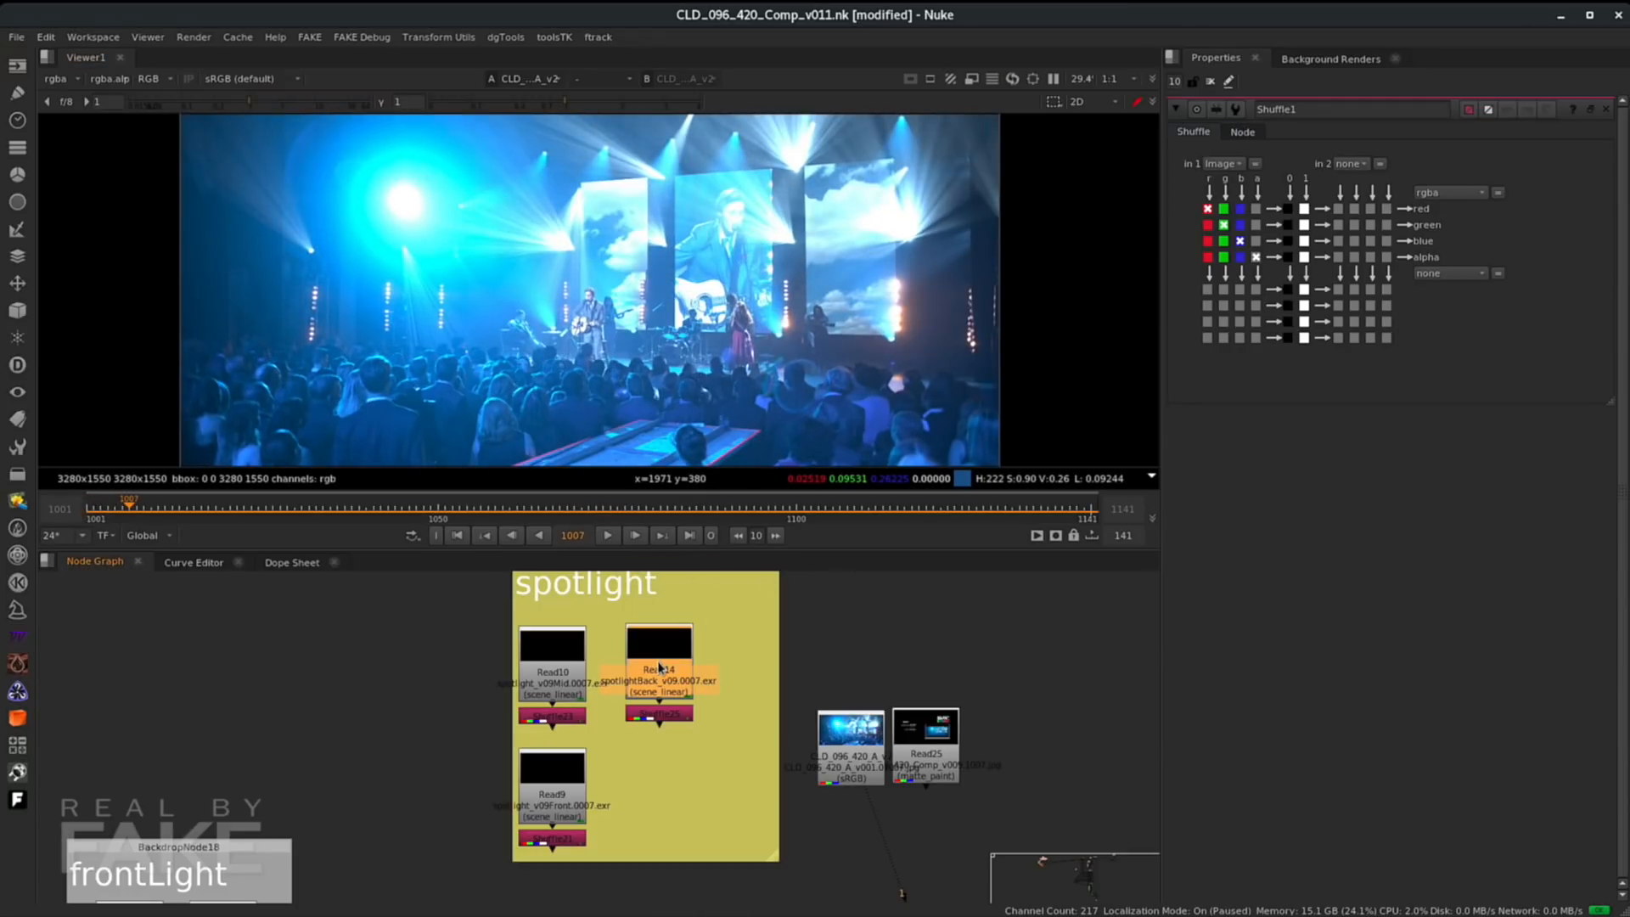
key(1)
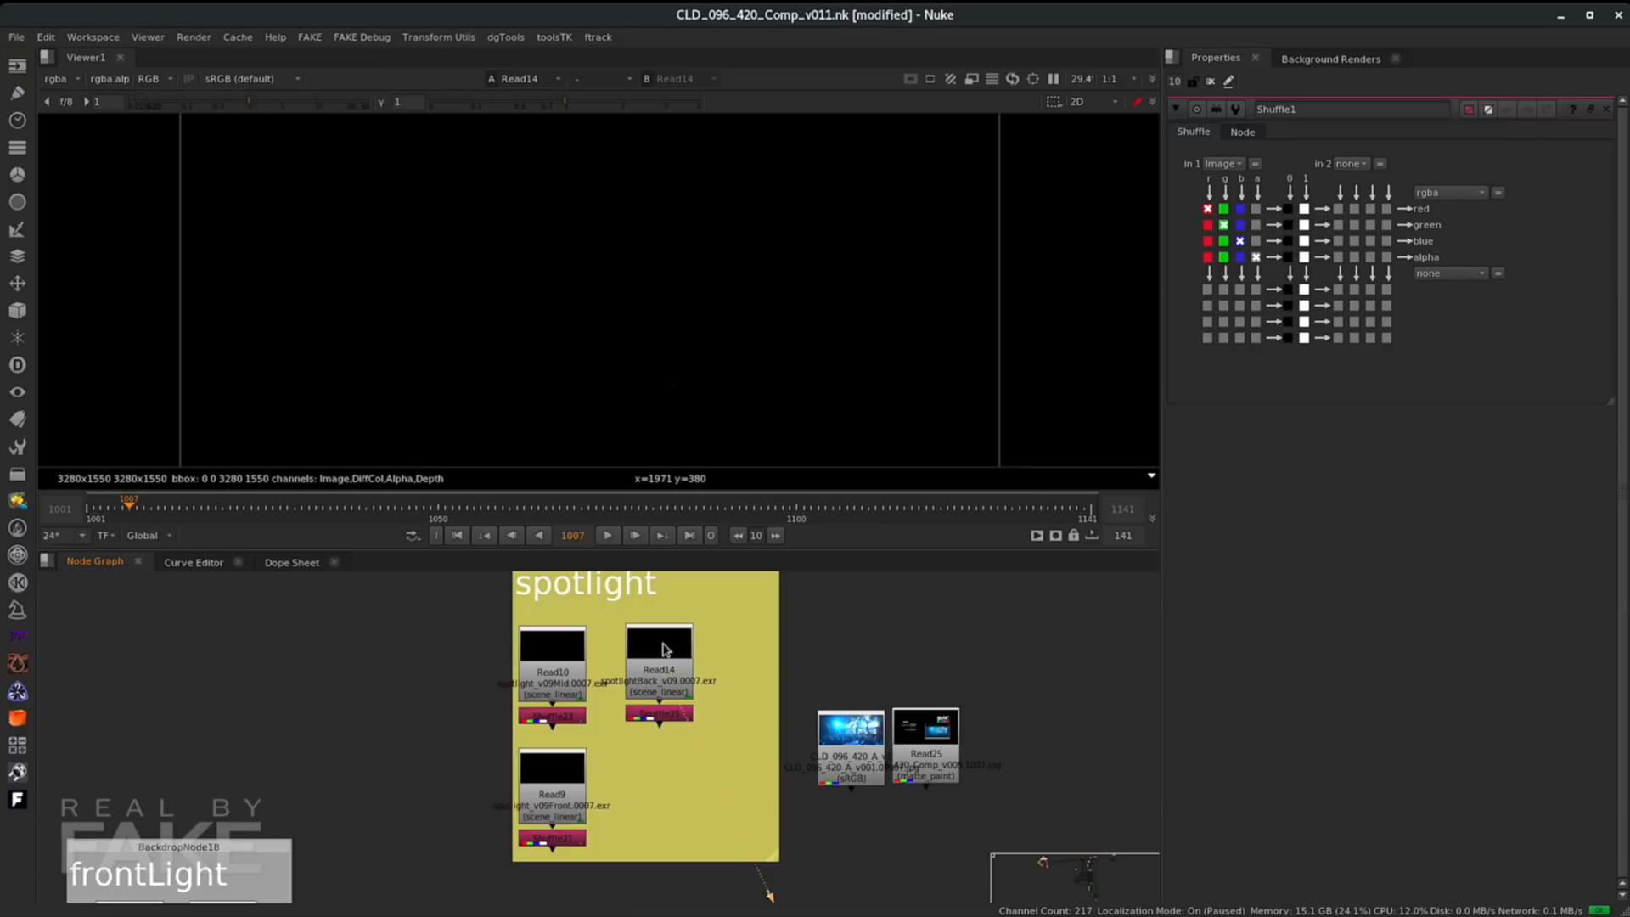
click(657, 715)
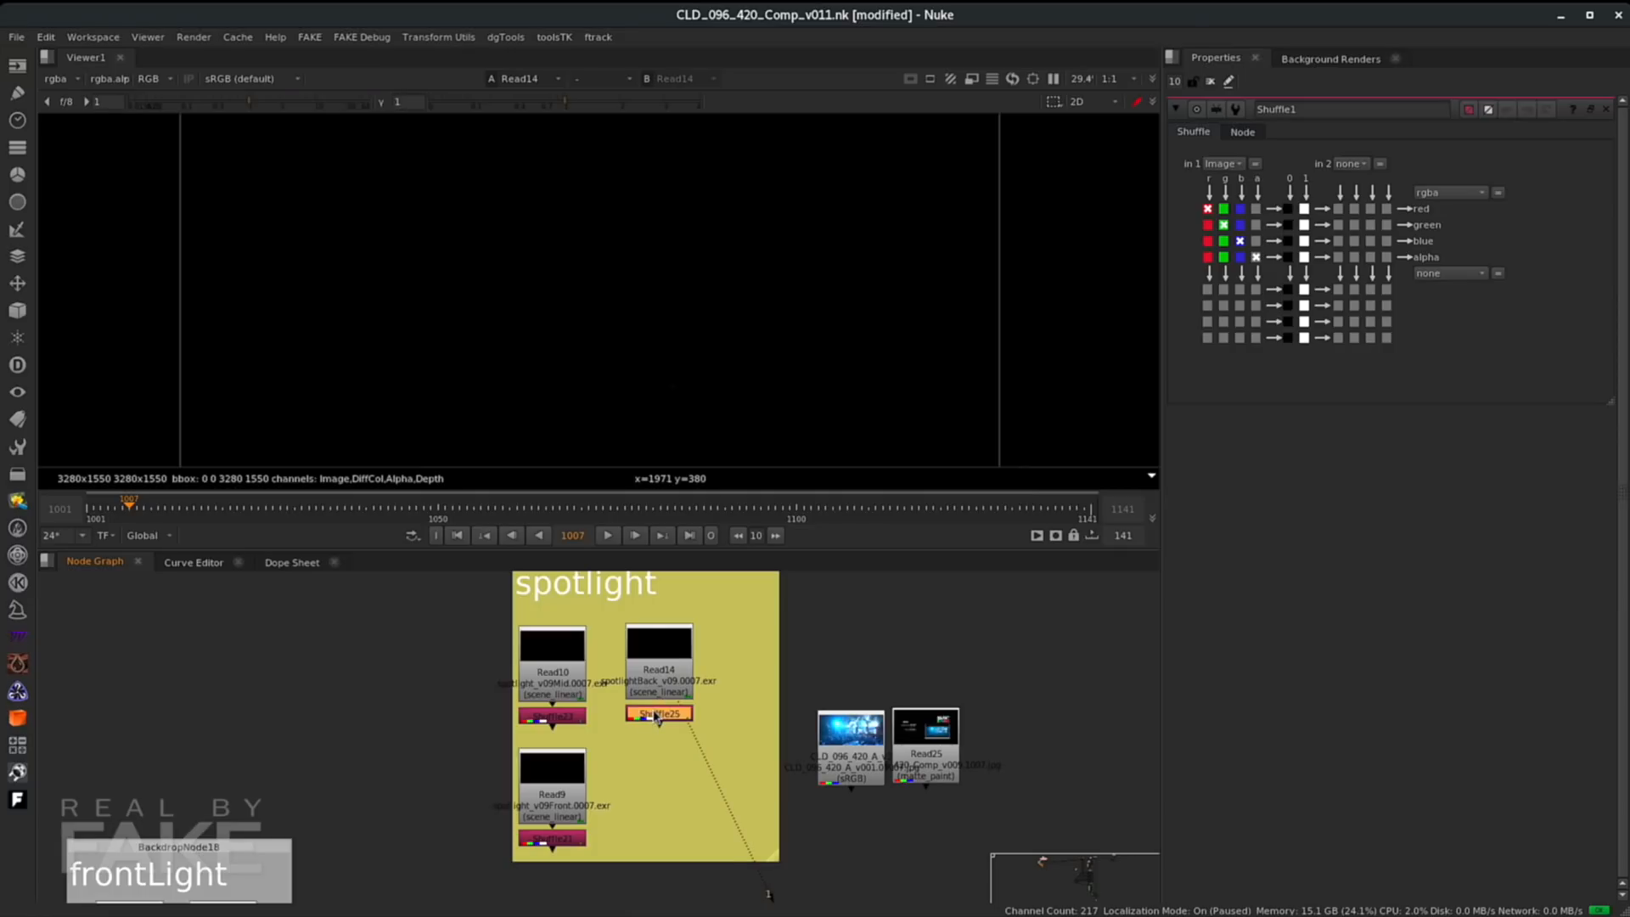
key(1)
double_click(654, 714)
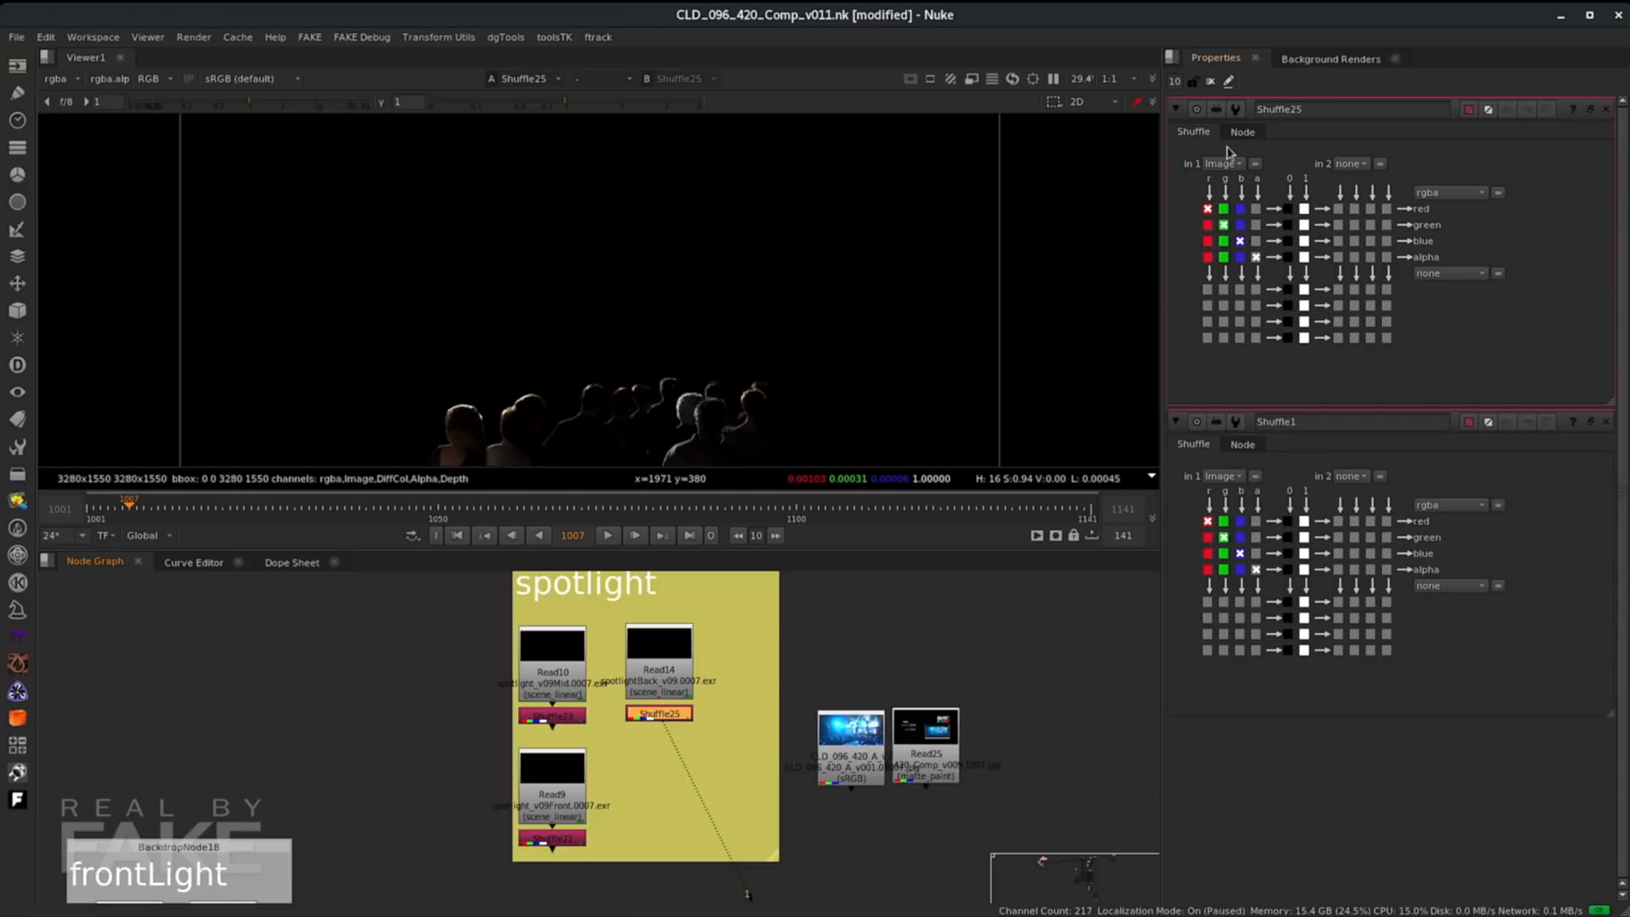
- Set the spotlightBack shuffle's in 1 layer to Image
click(1223, 163)
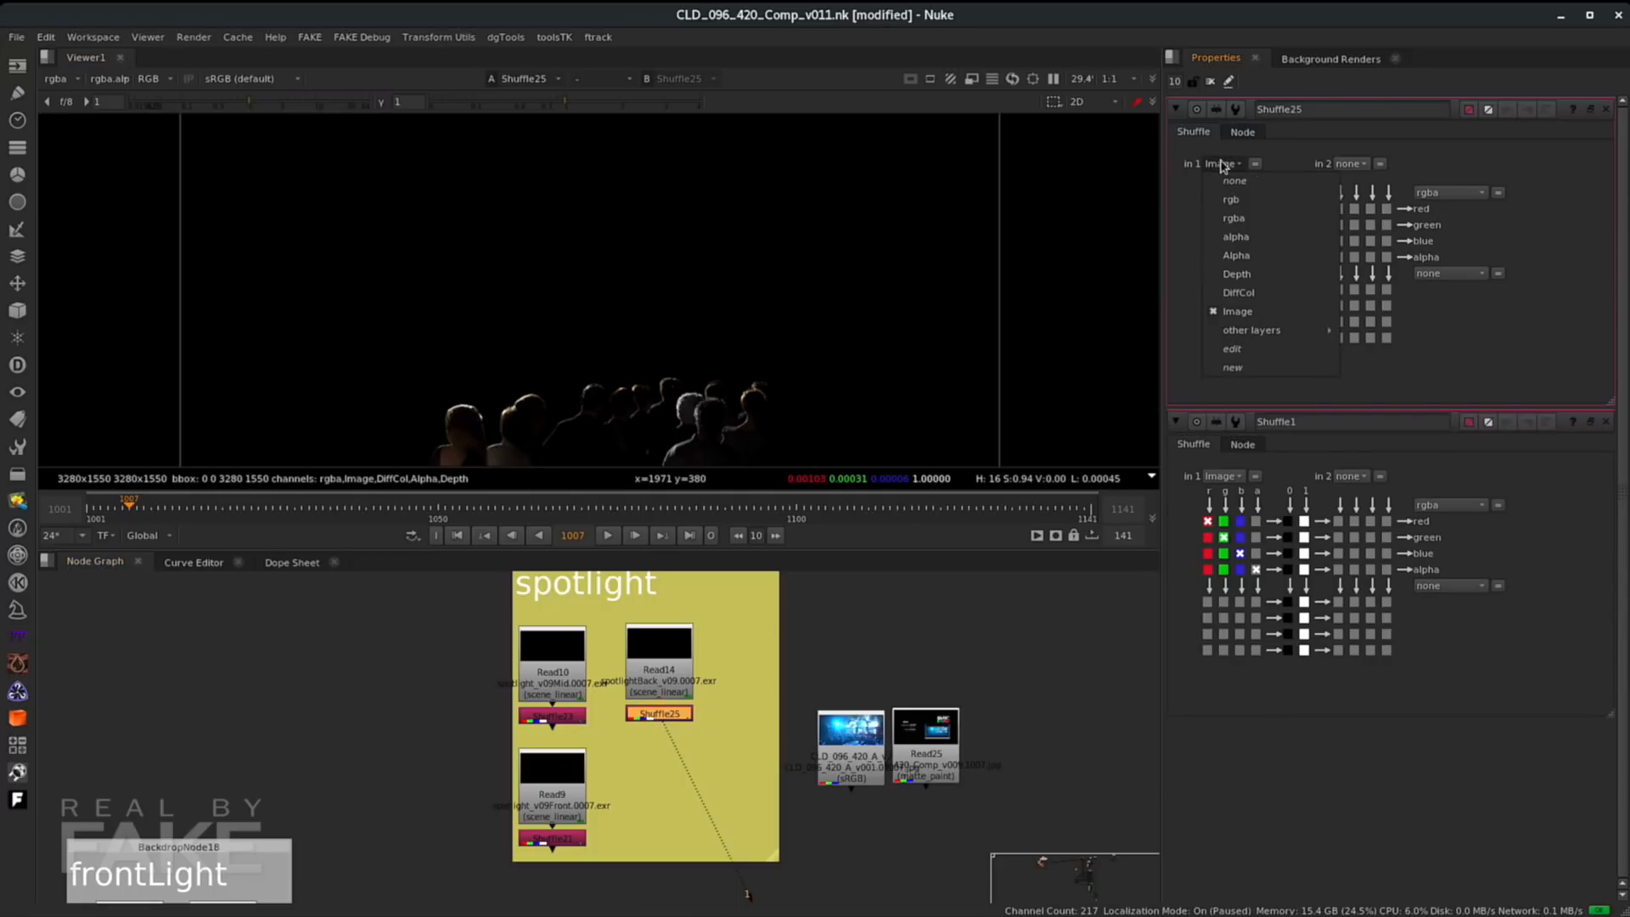
click(1233, 313)
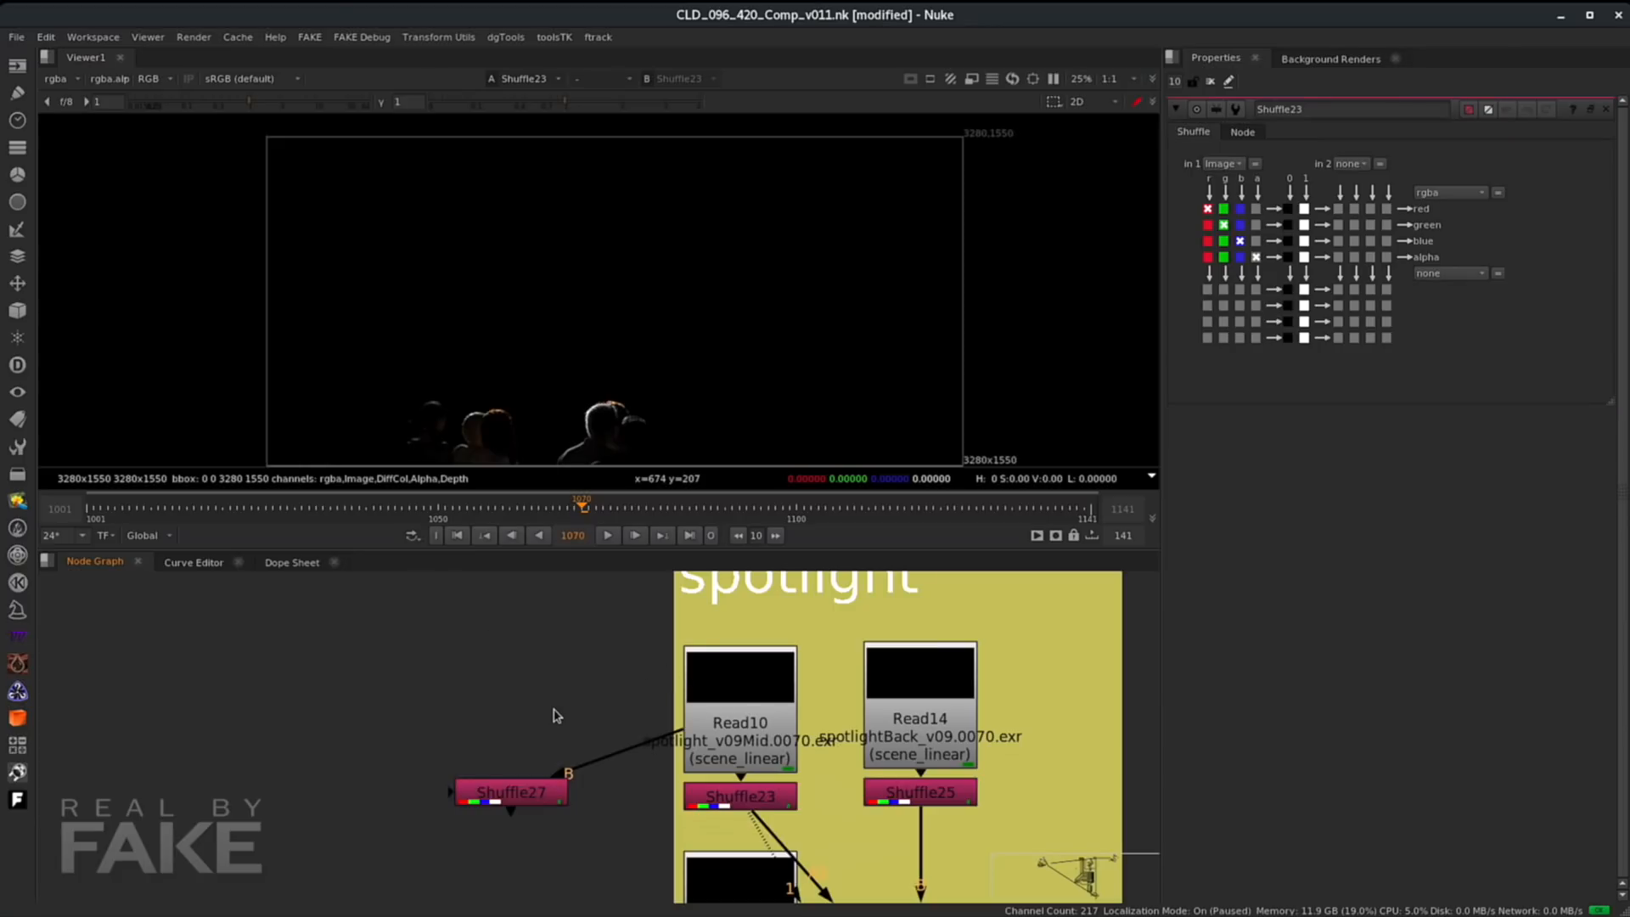
- Open the spotlightMid shuffle, set its in 1 layer to Image, and browse the in 2 layers and channel matrix
click(741, 805)
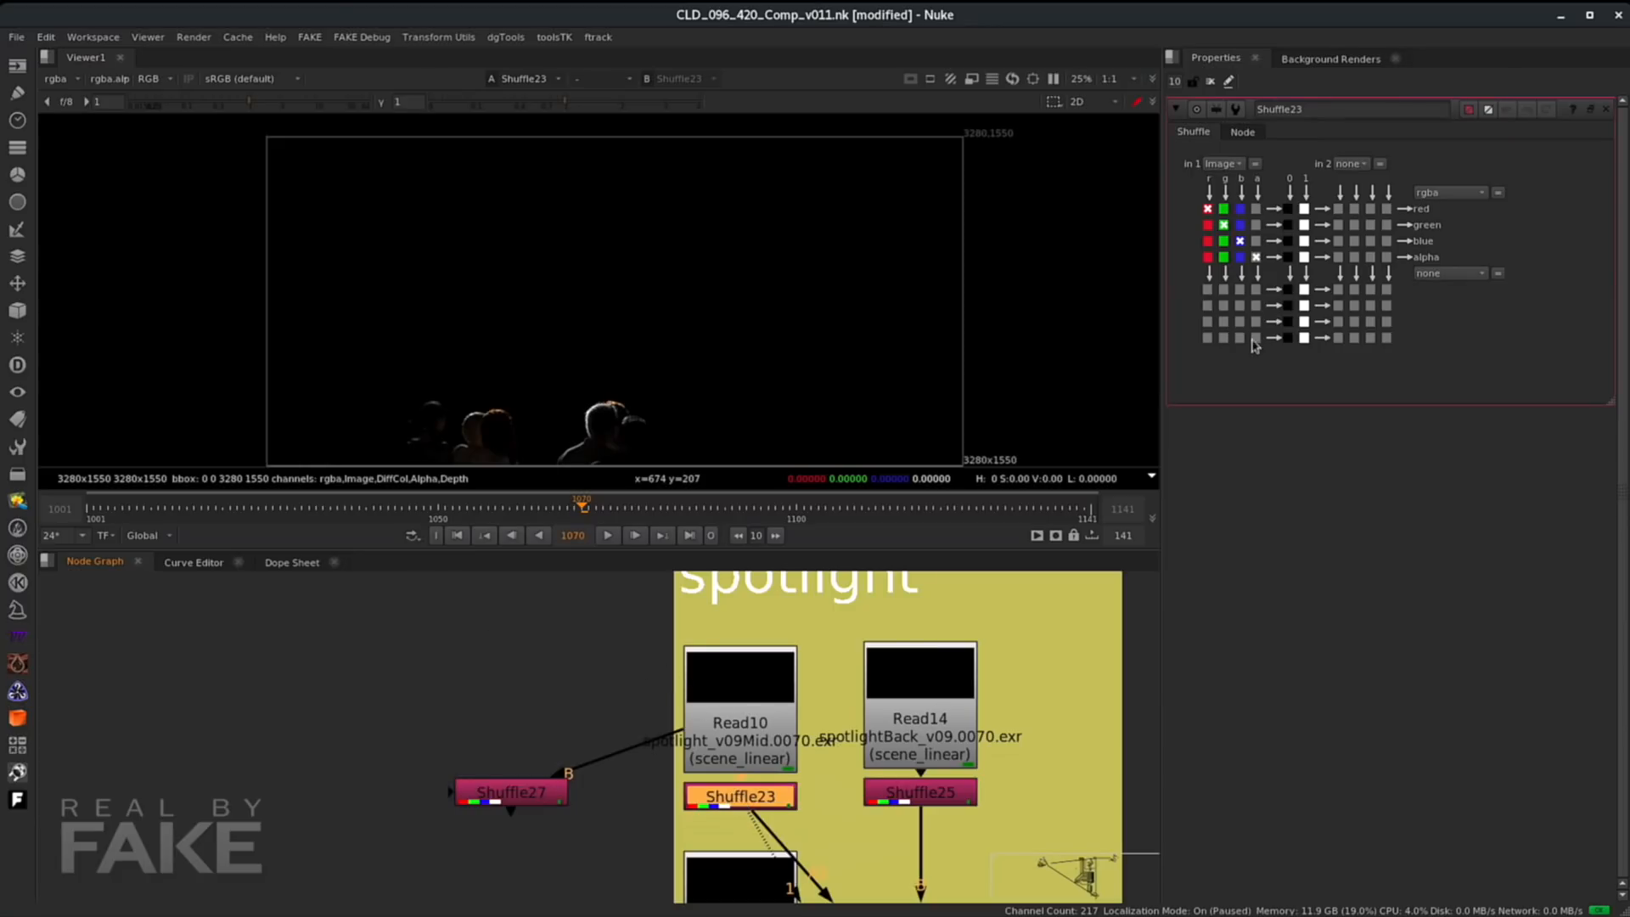
click(1222, 164)
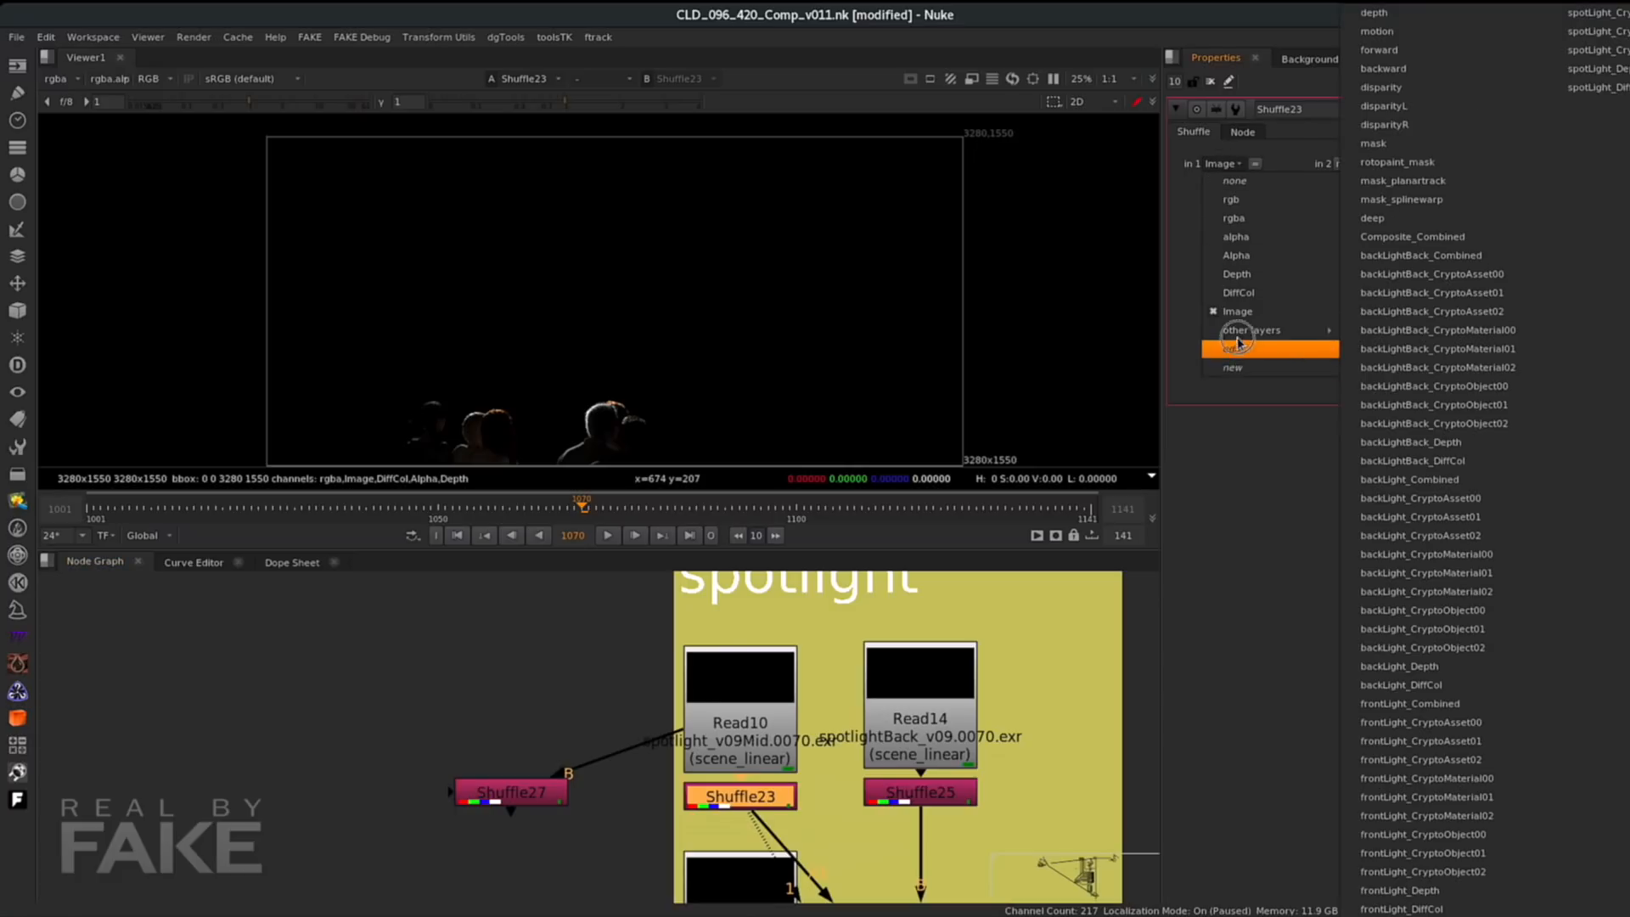
click(1237, 310)
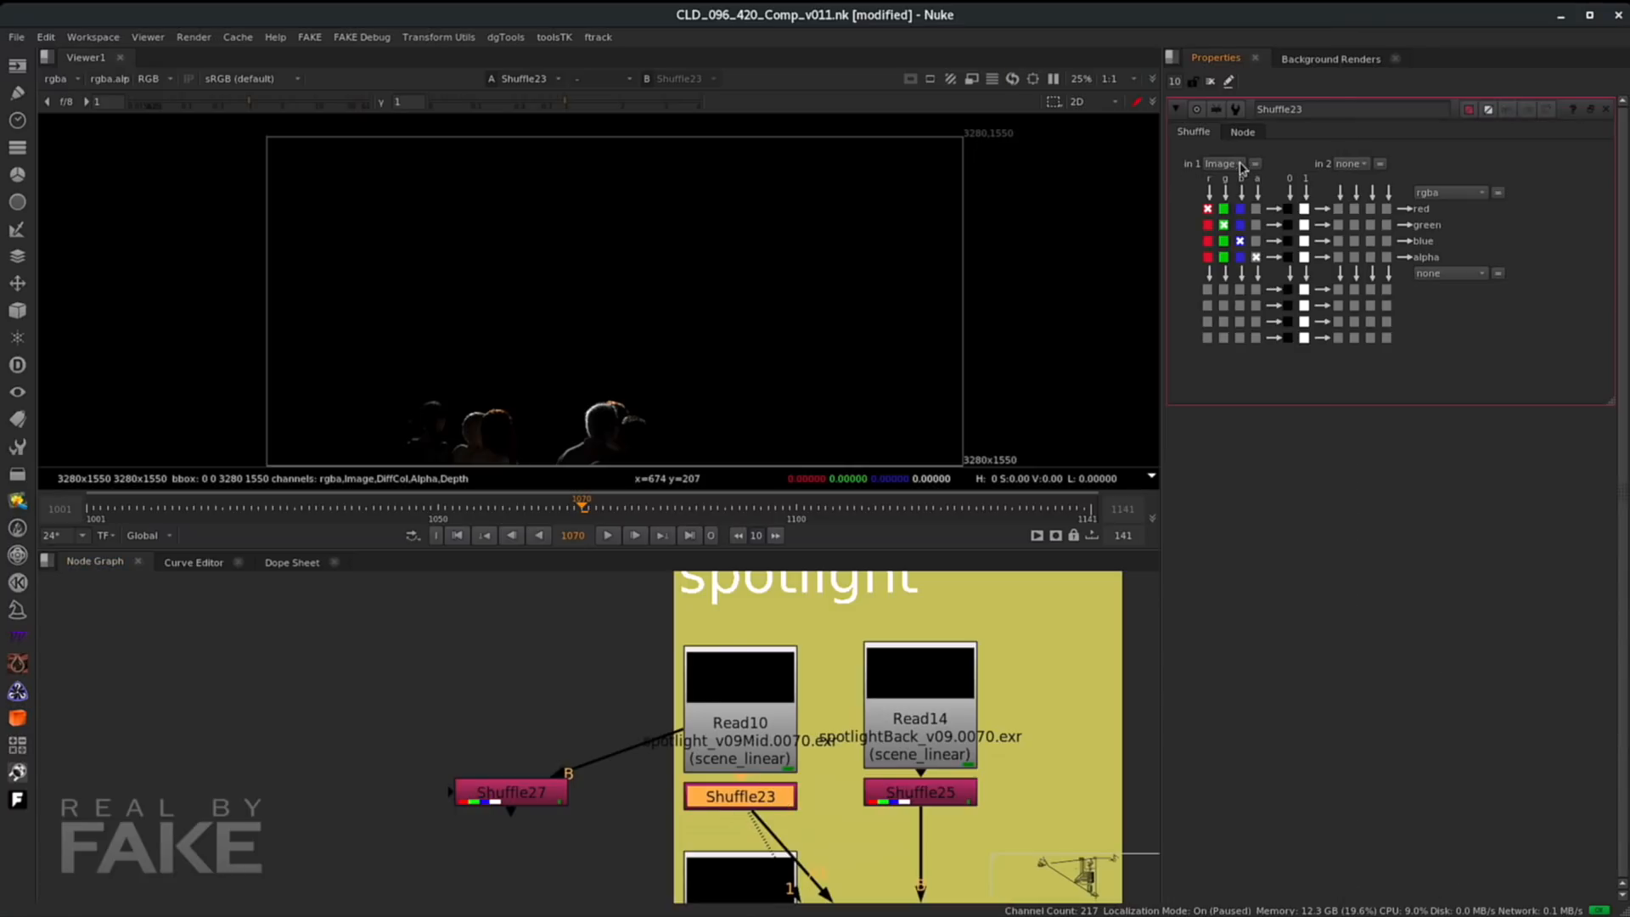
click(1353, 164)
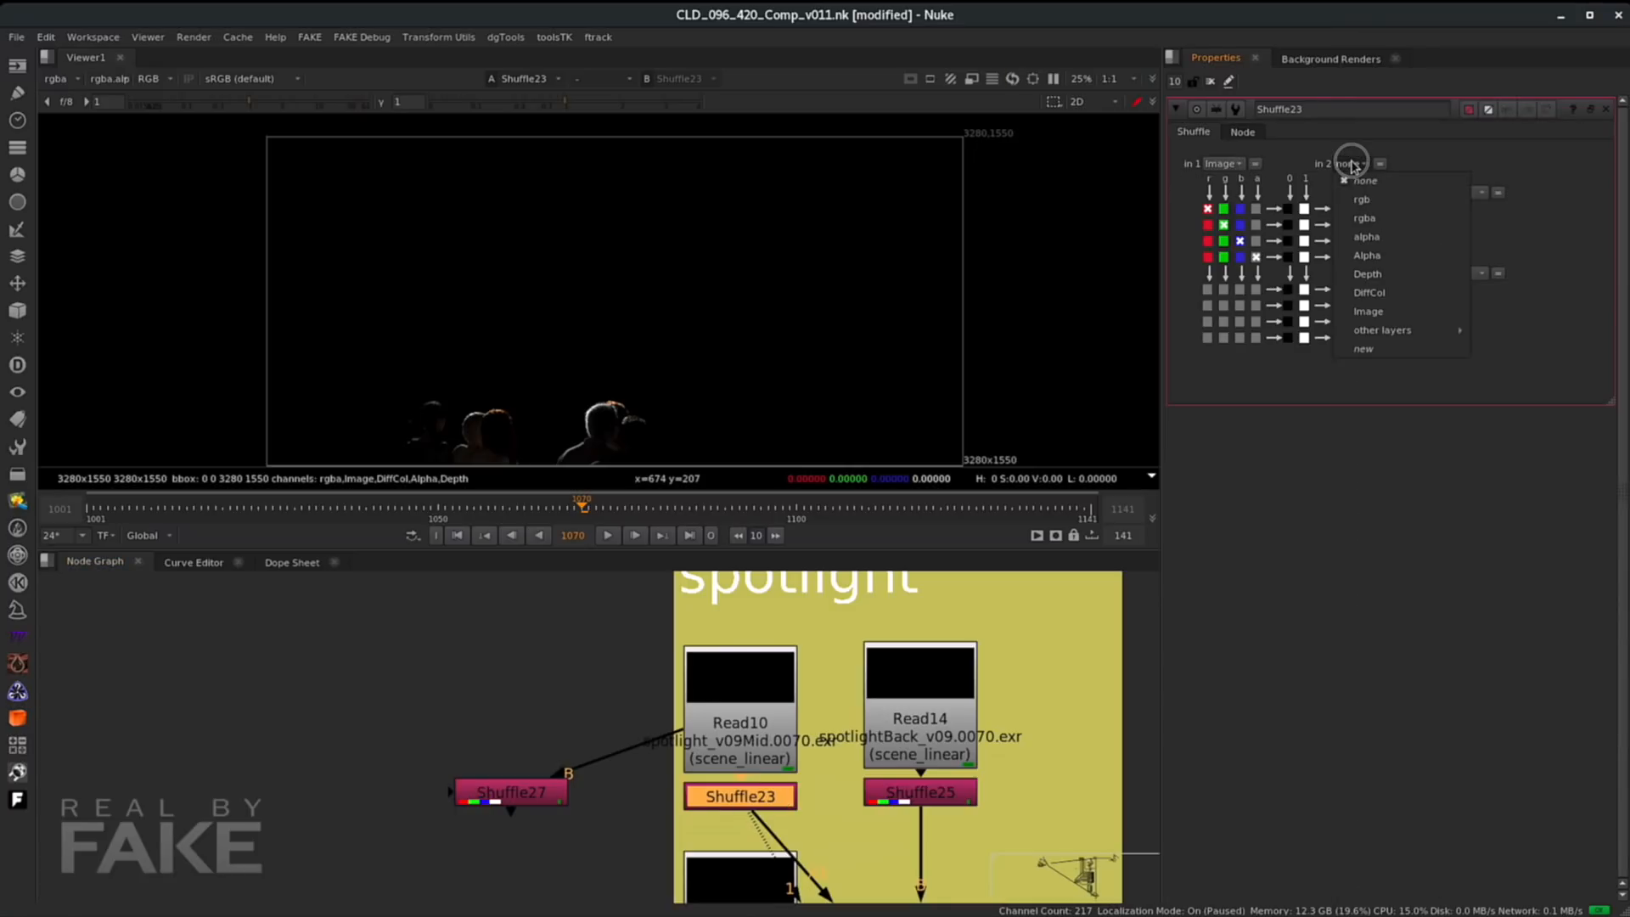
click(1402, 331)
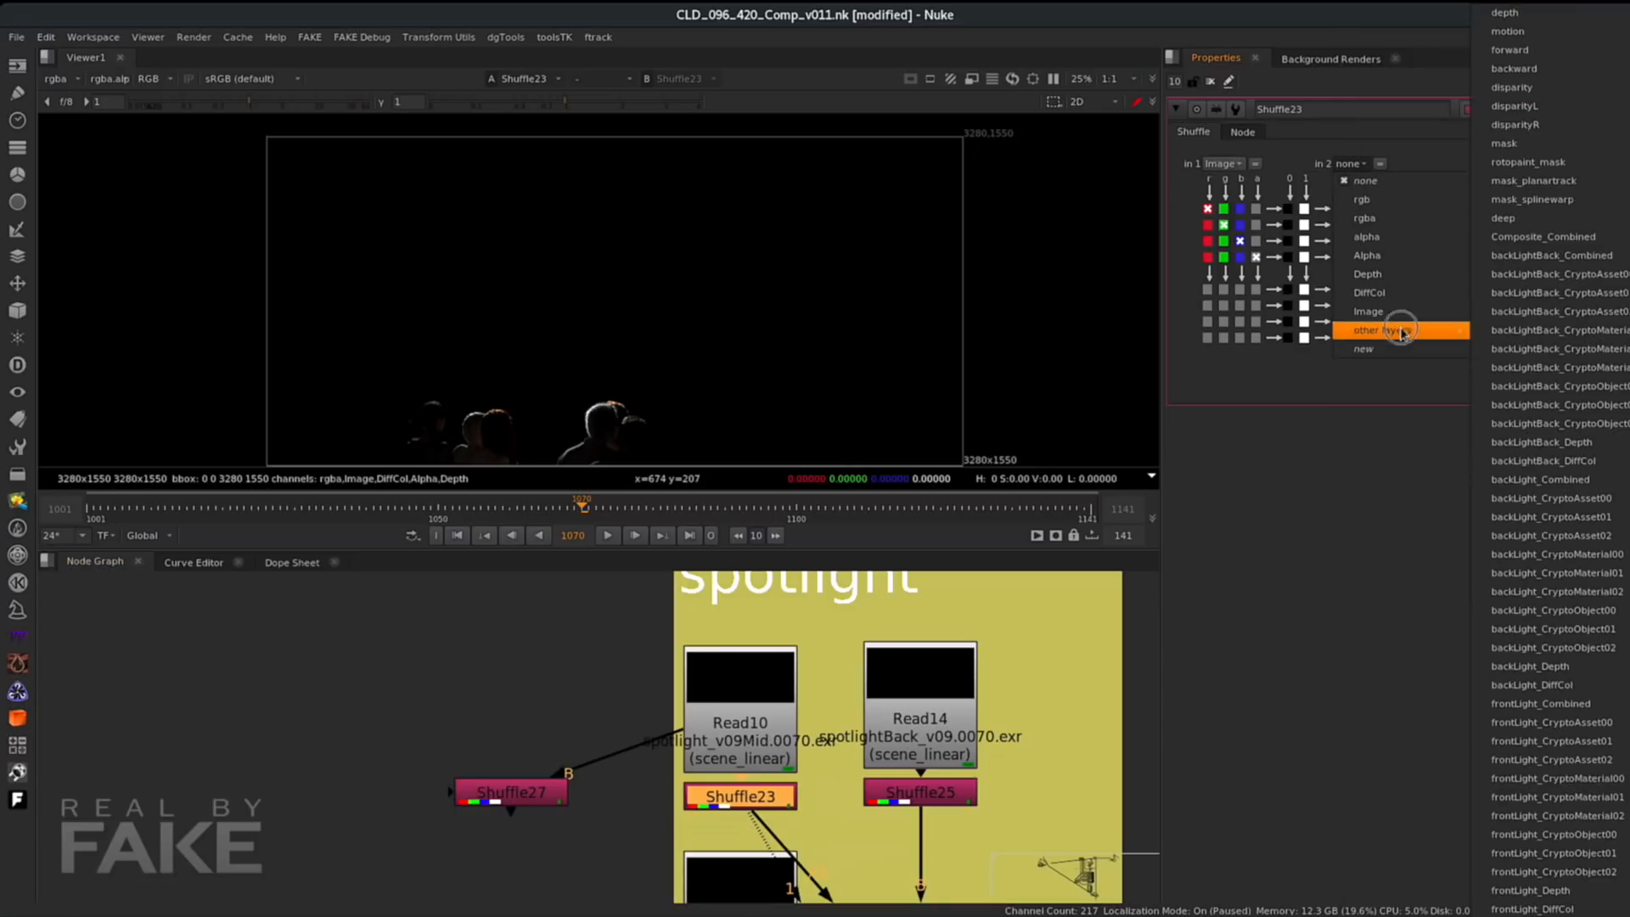
click(1302, 145)
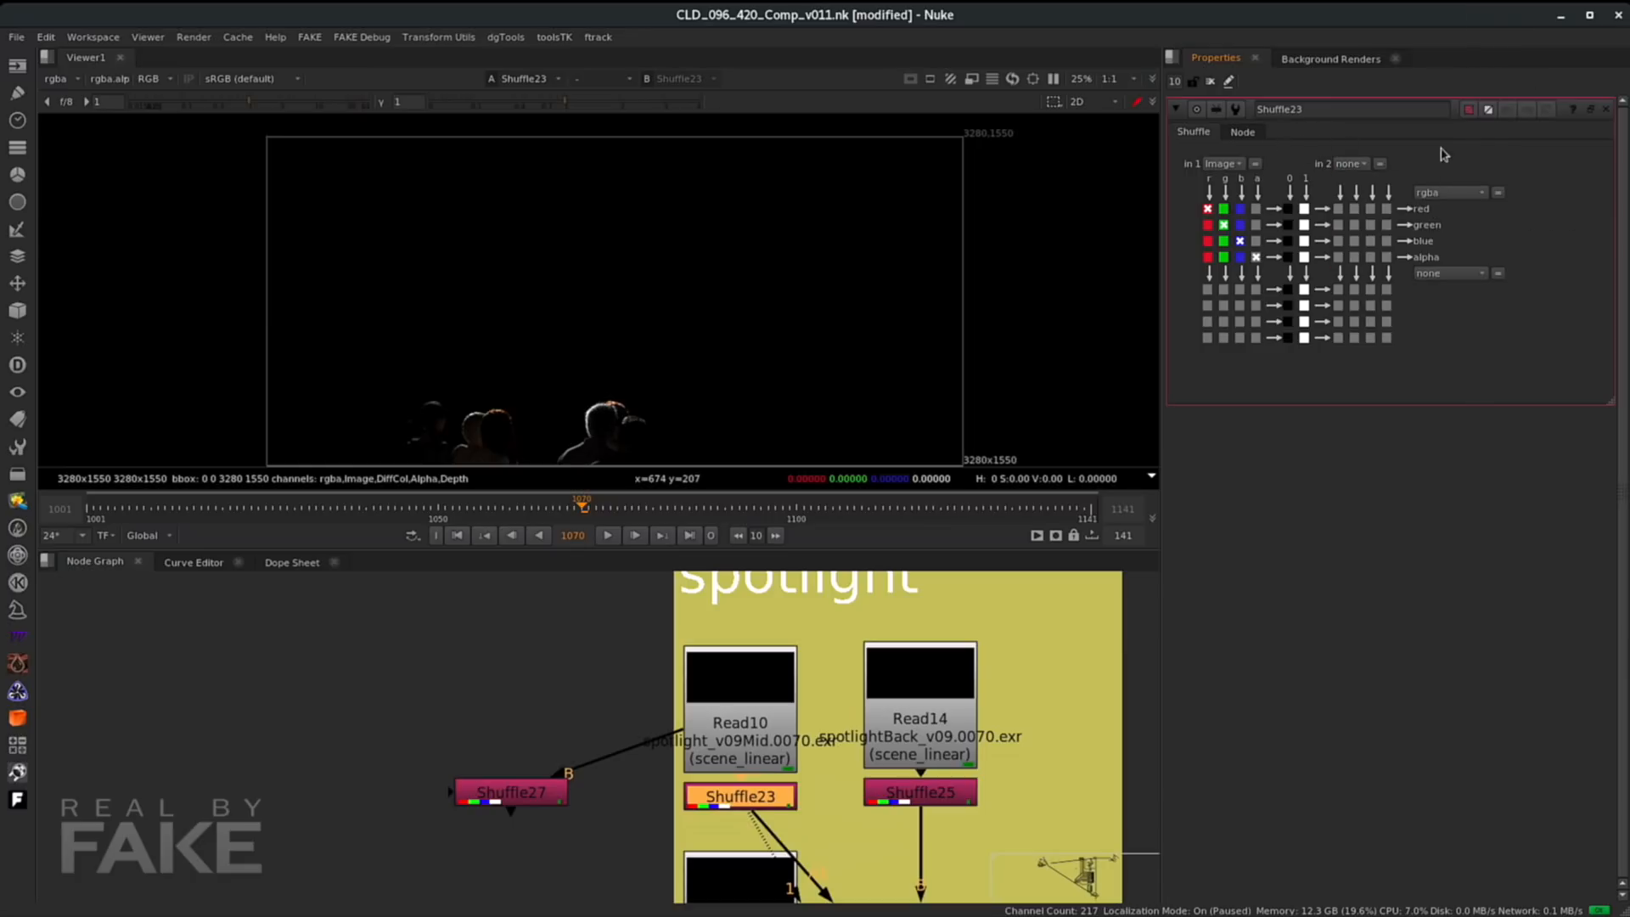
click(1223, 210)
click(1207, 208)
- Open Shuffle27, connect its channel sockets to the rgba output, and set its input layer to image
double_click(512, 793)
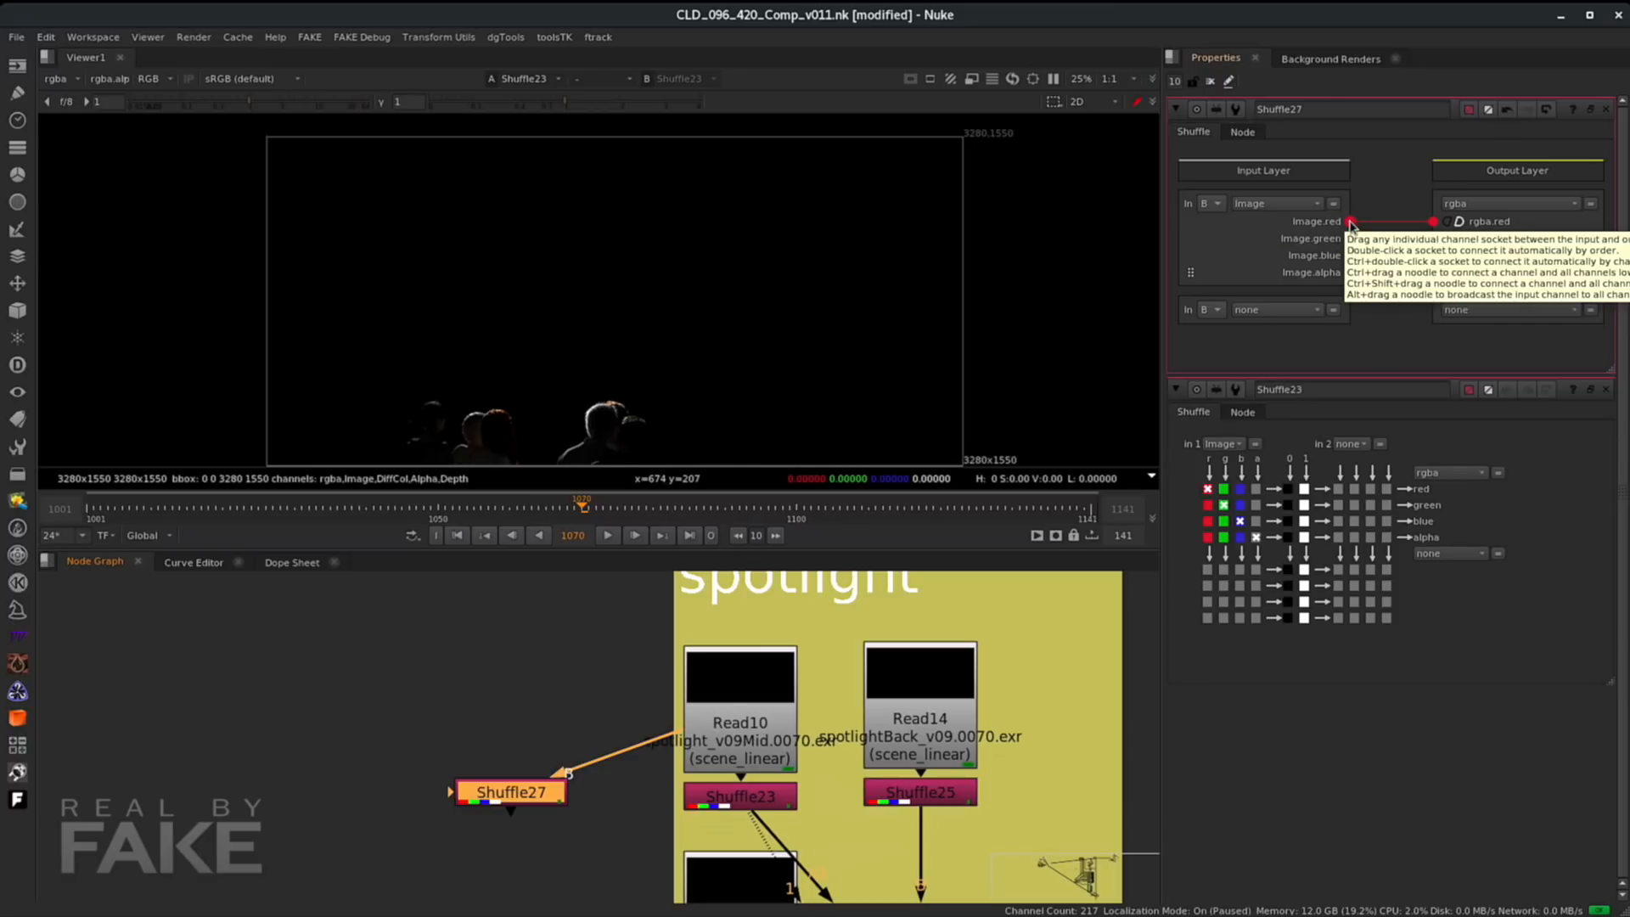
drag(1349, 239, 1432, 241)
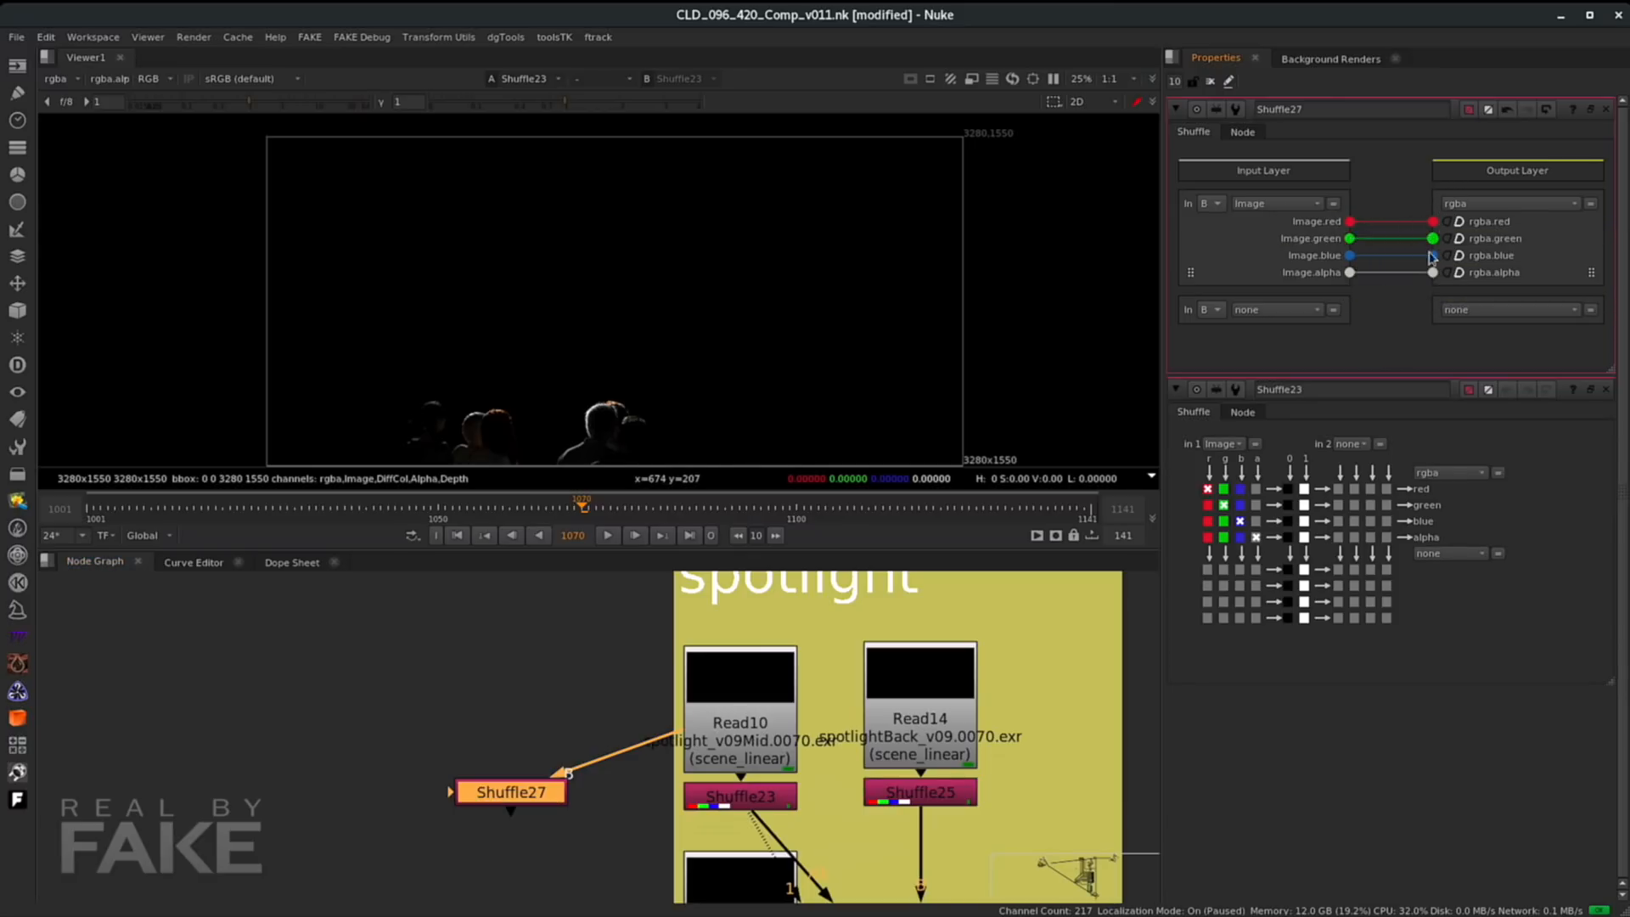
click(1260, 206)
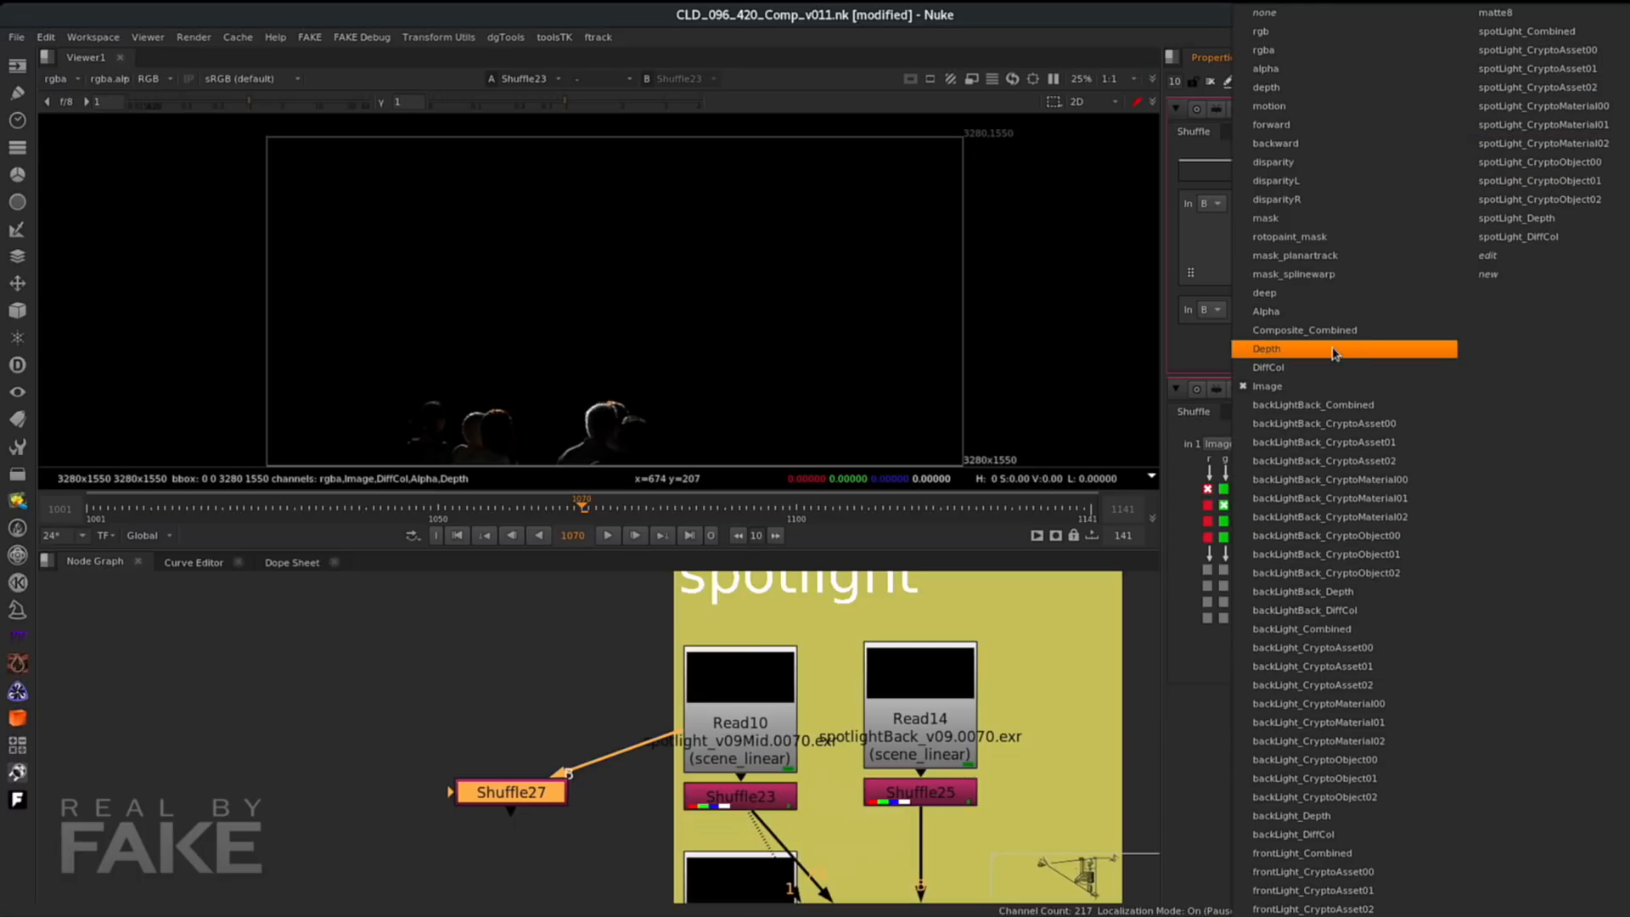
click(1267, 385)
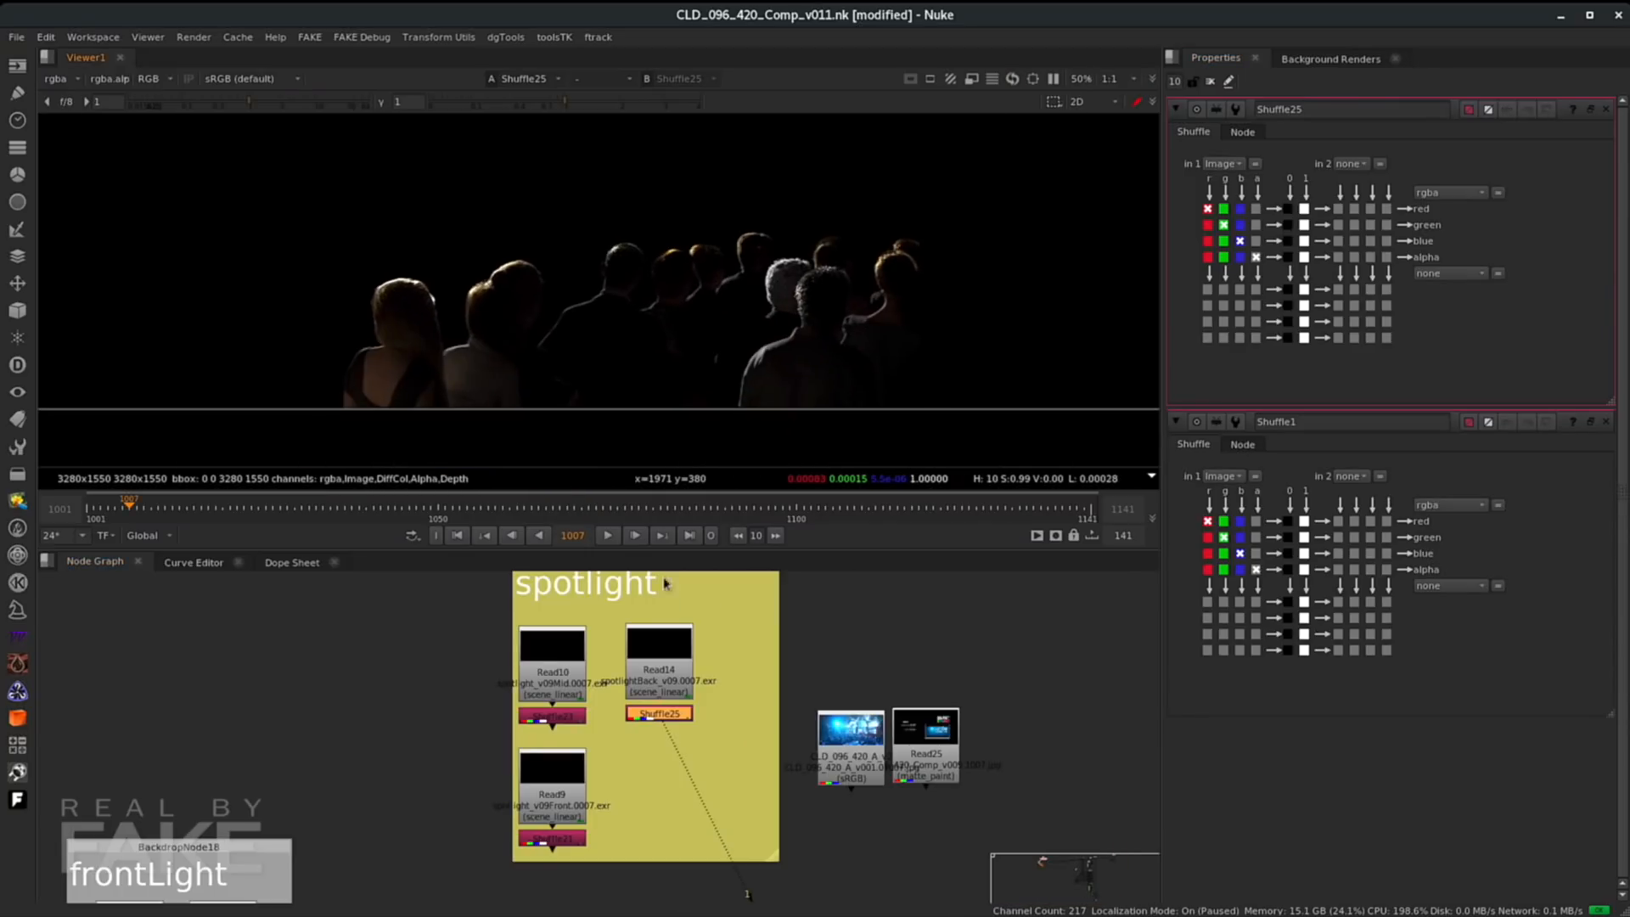
- View the spotlightBack, spotlightMid and spotlightFront shuffle outputs one by one
click(662, 648)
click(662, 711)
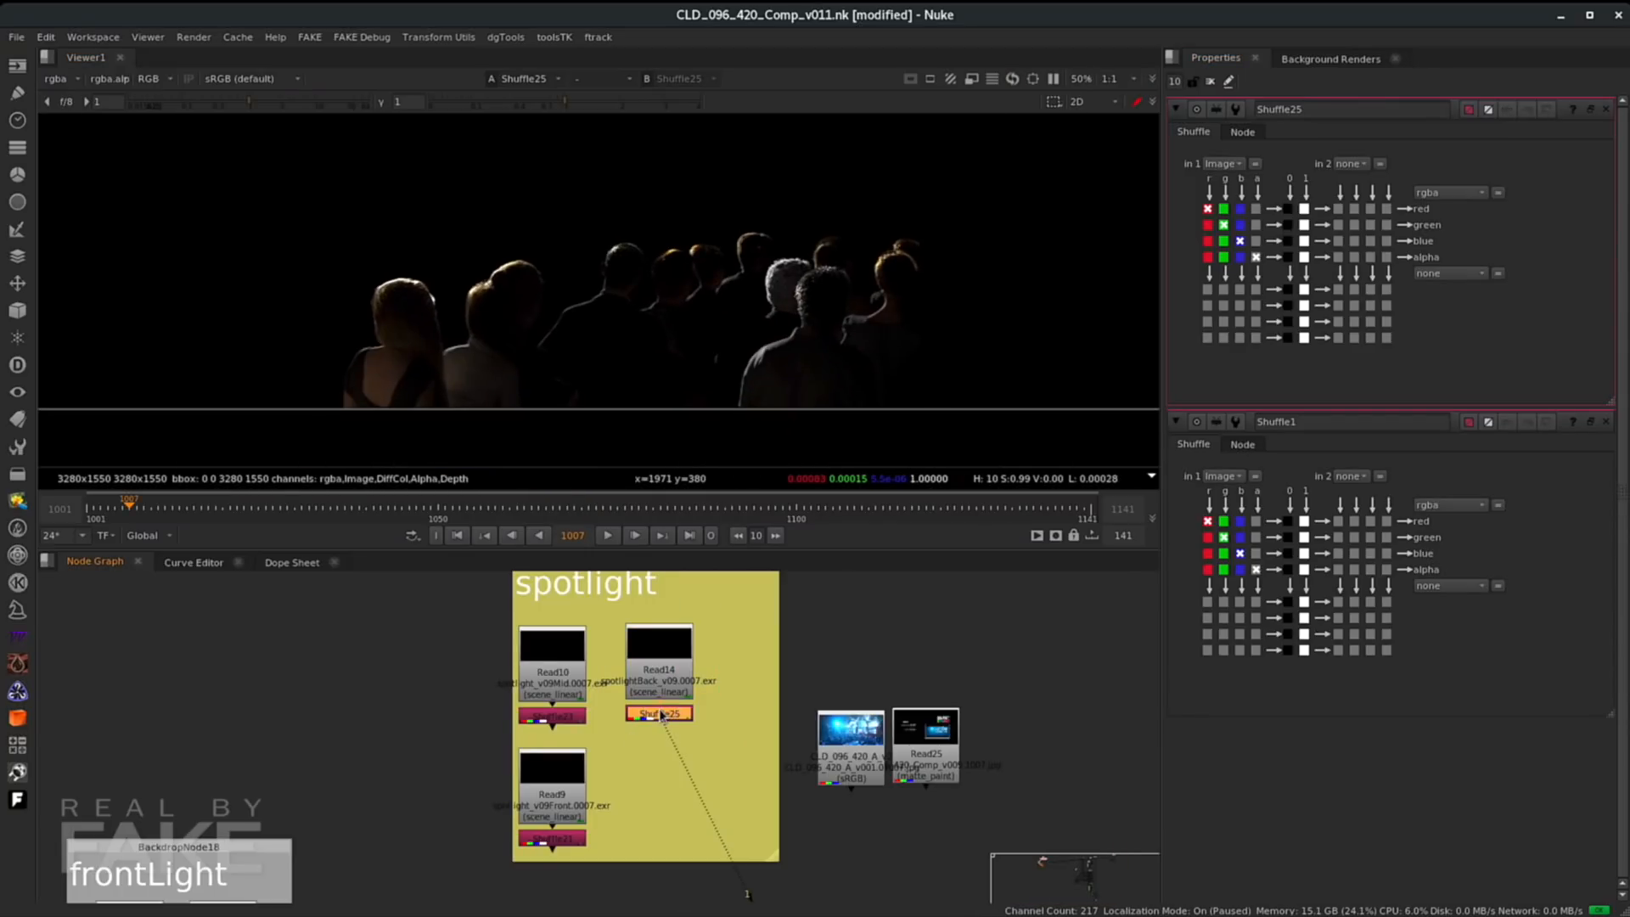
click(565, 717)
key(1)
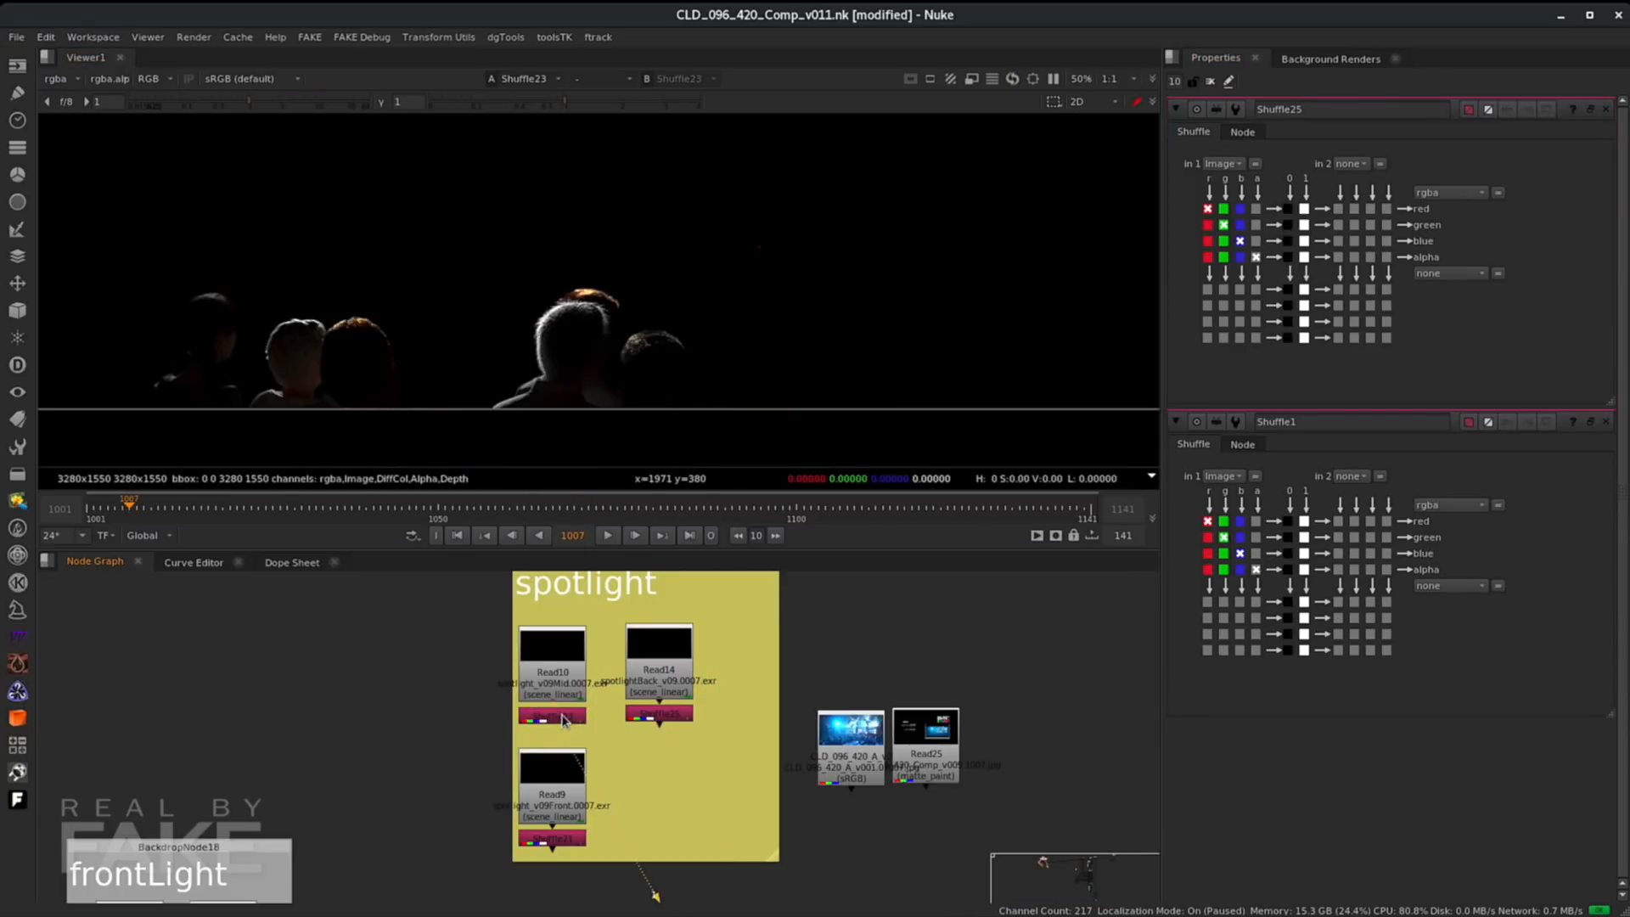
click(537, 841)
key(1)
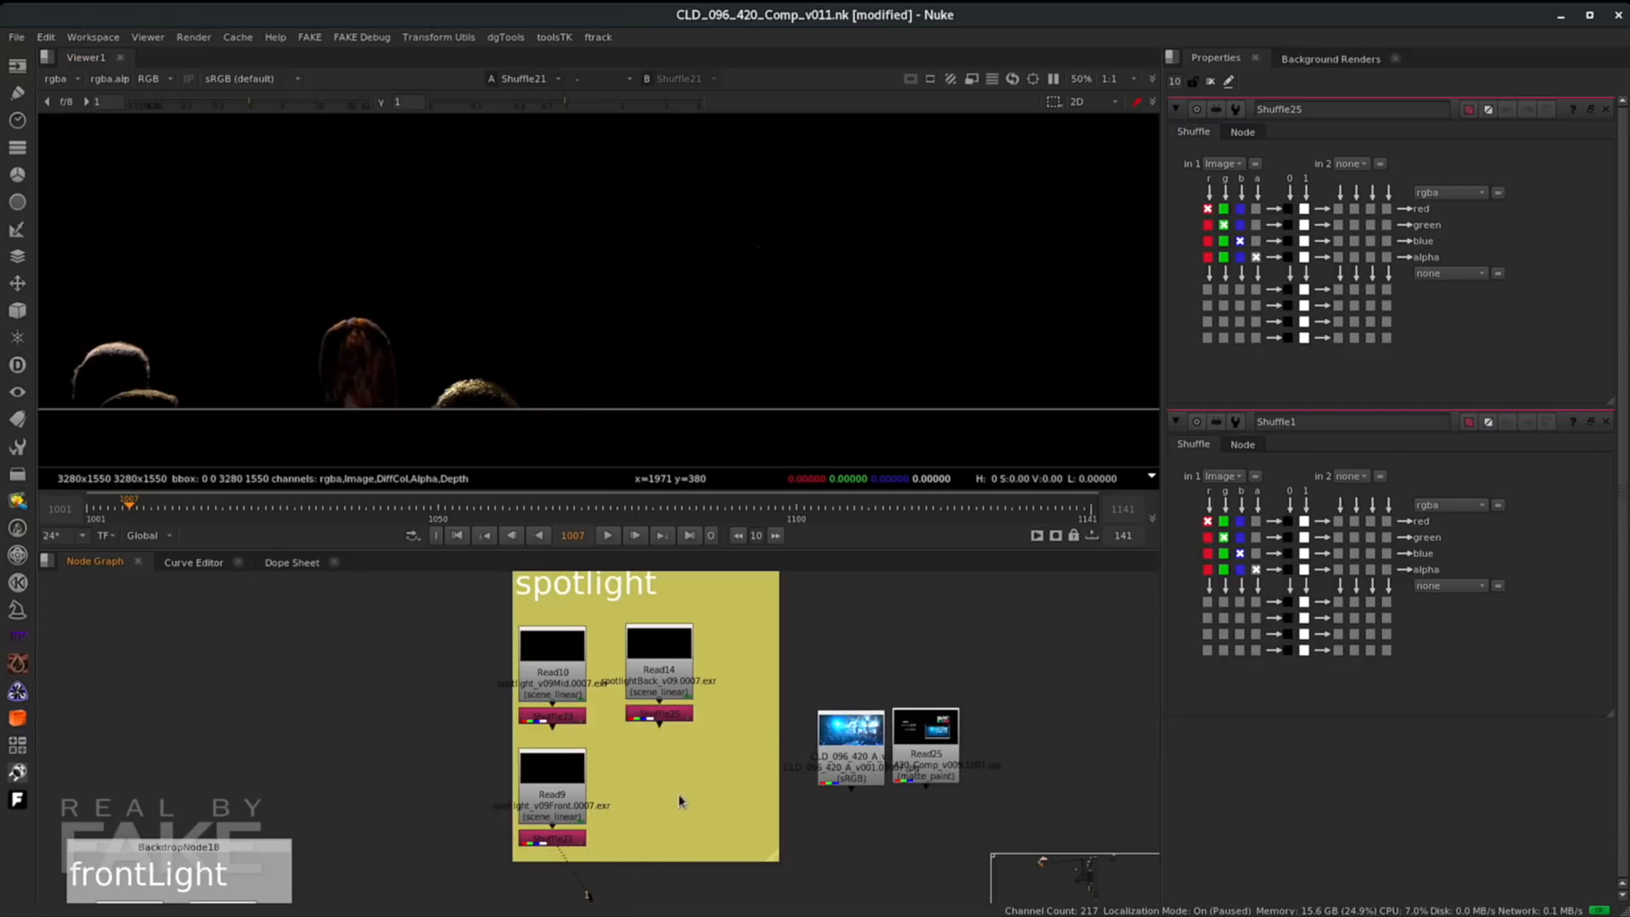
- Add a Merge node combining the spotlightBack shuffle as A and the spotlightMid shuffle as B, and view it
key(m)
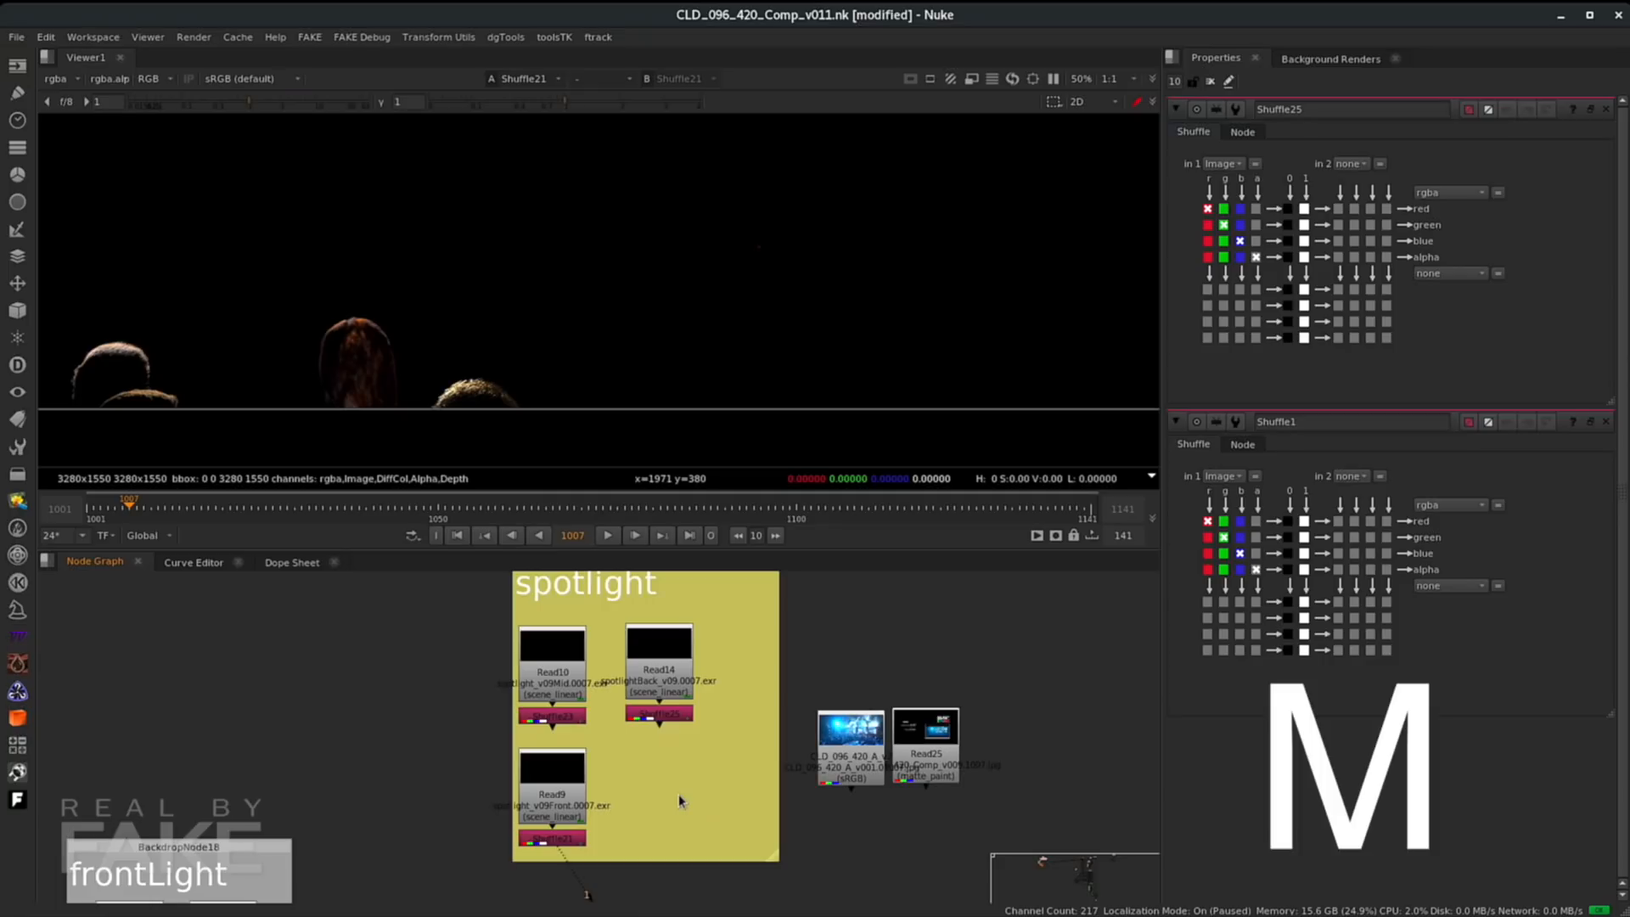
drag(679, 772, 677, 716)
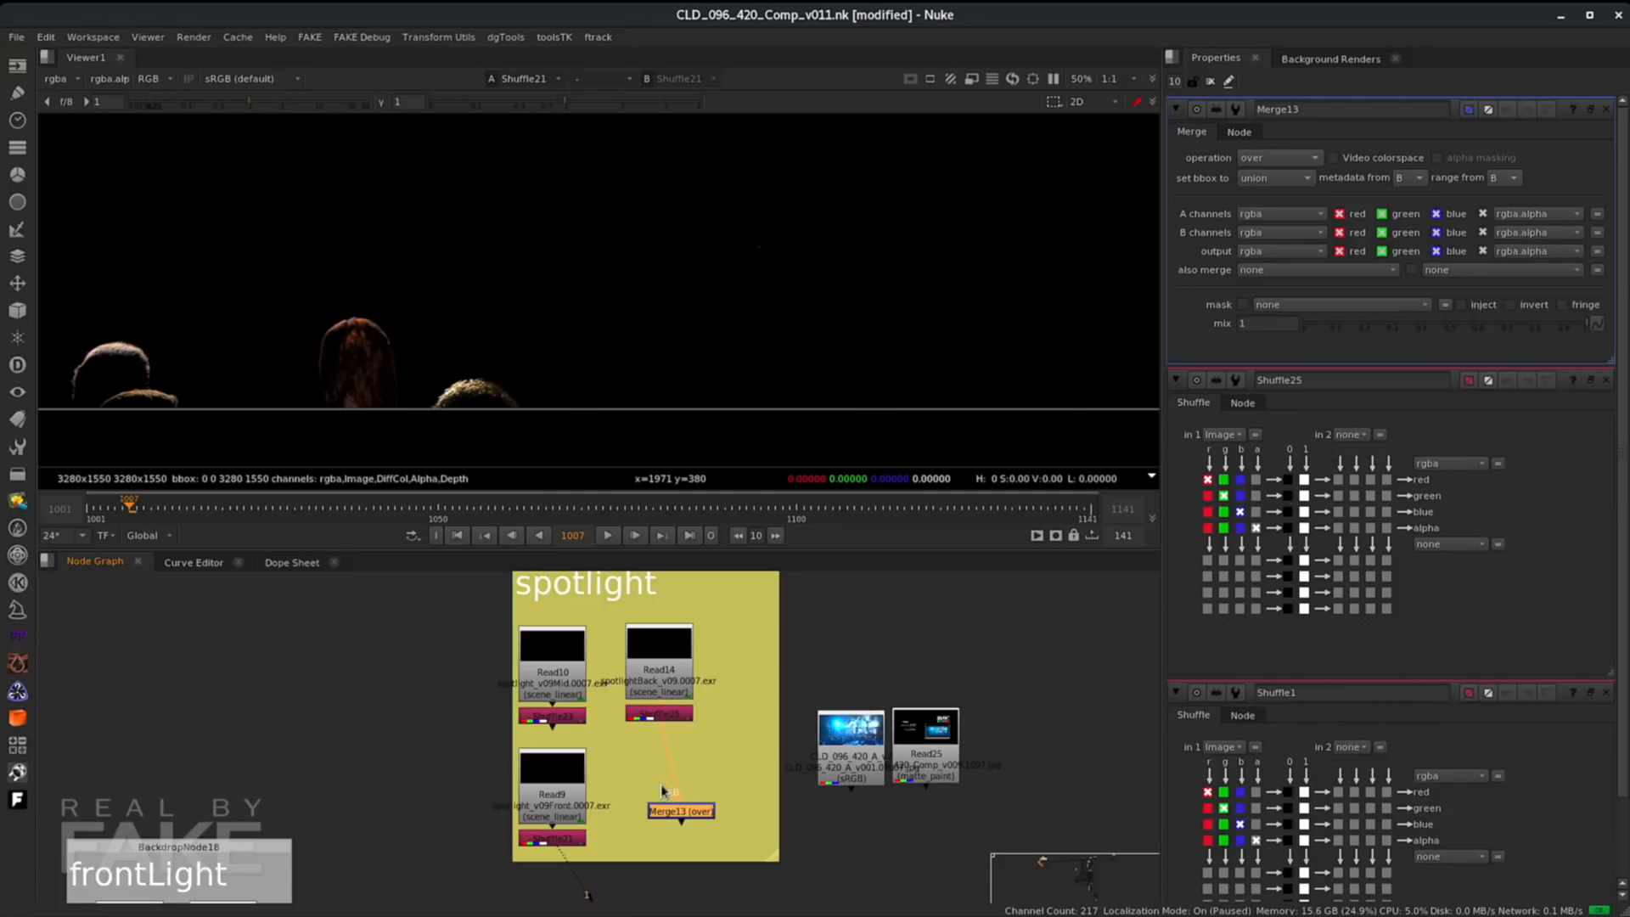
drag(666, 788, 554, 716)
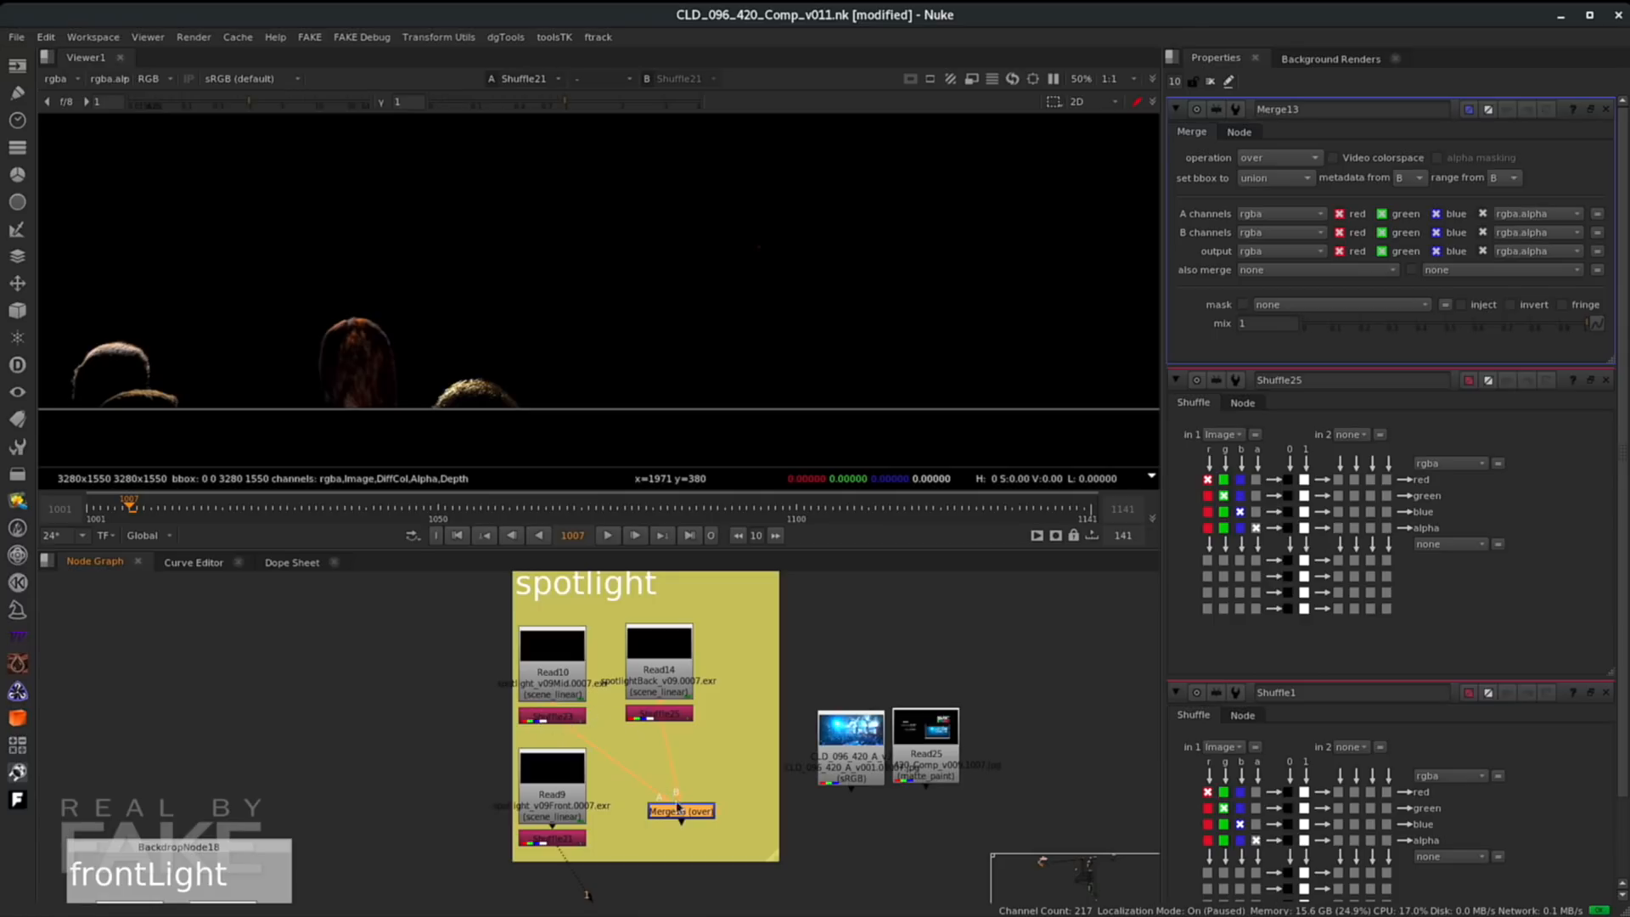
key(1)
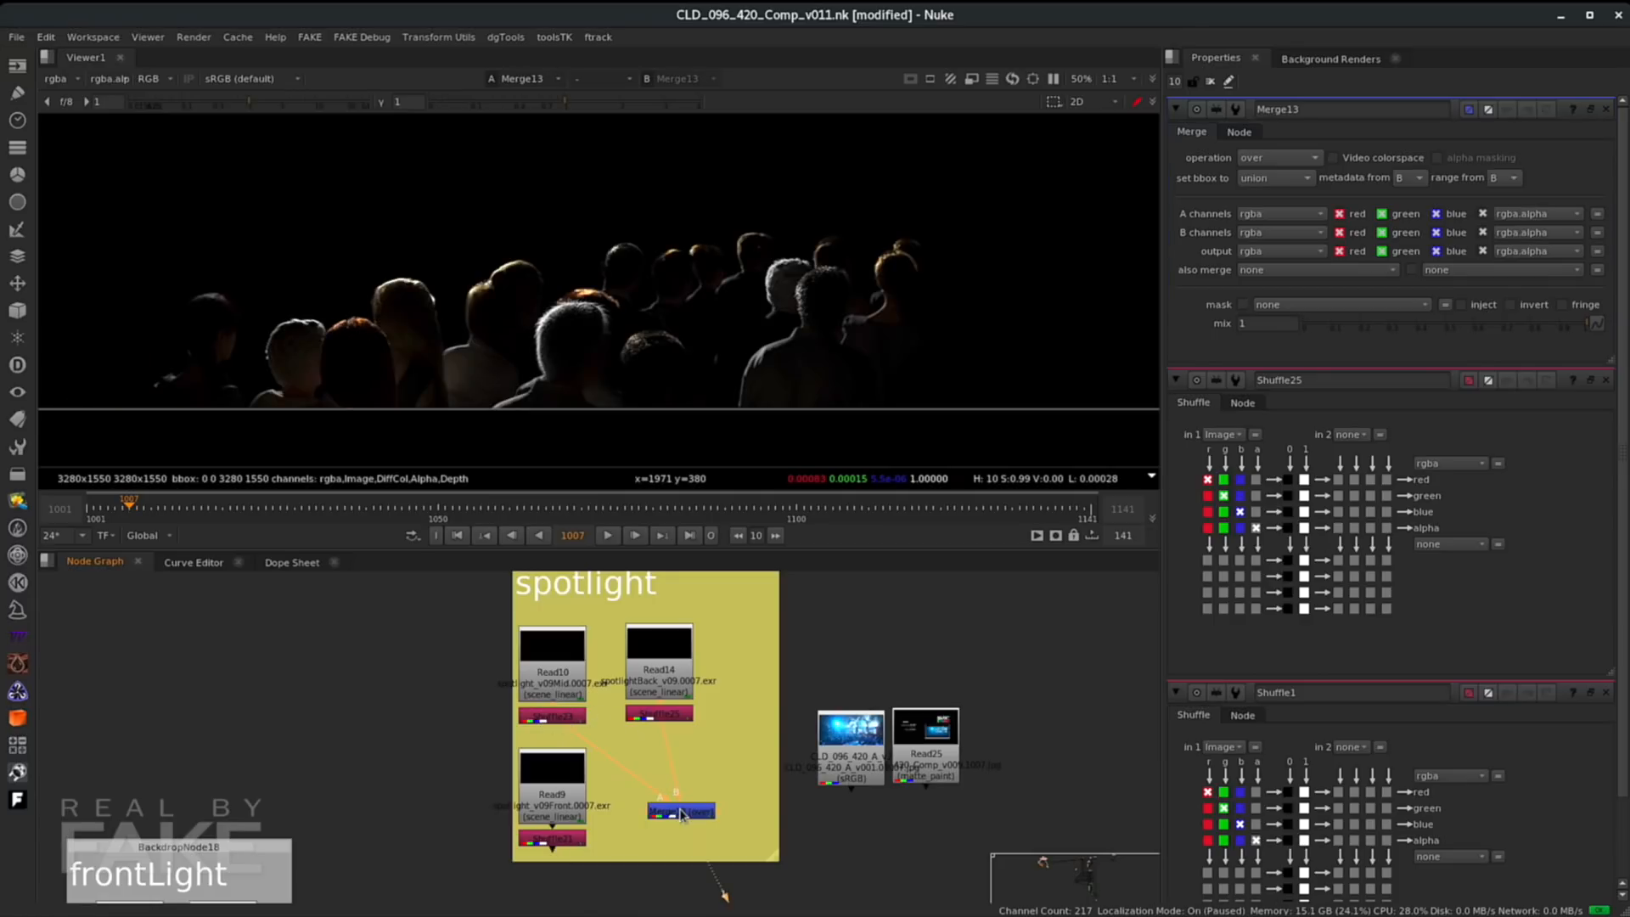
- Compare the two spotlight shuffles against the merge result in the viewer
click(565, 715)
key(1)
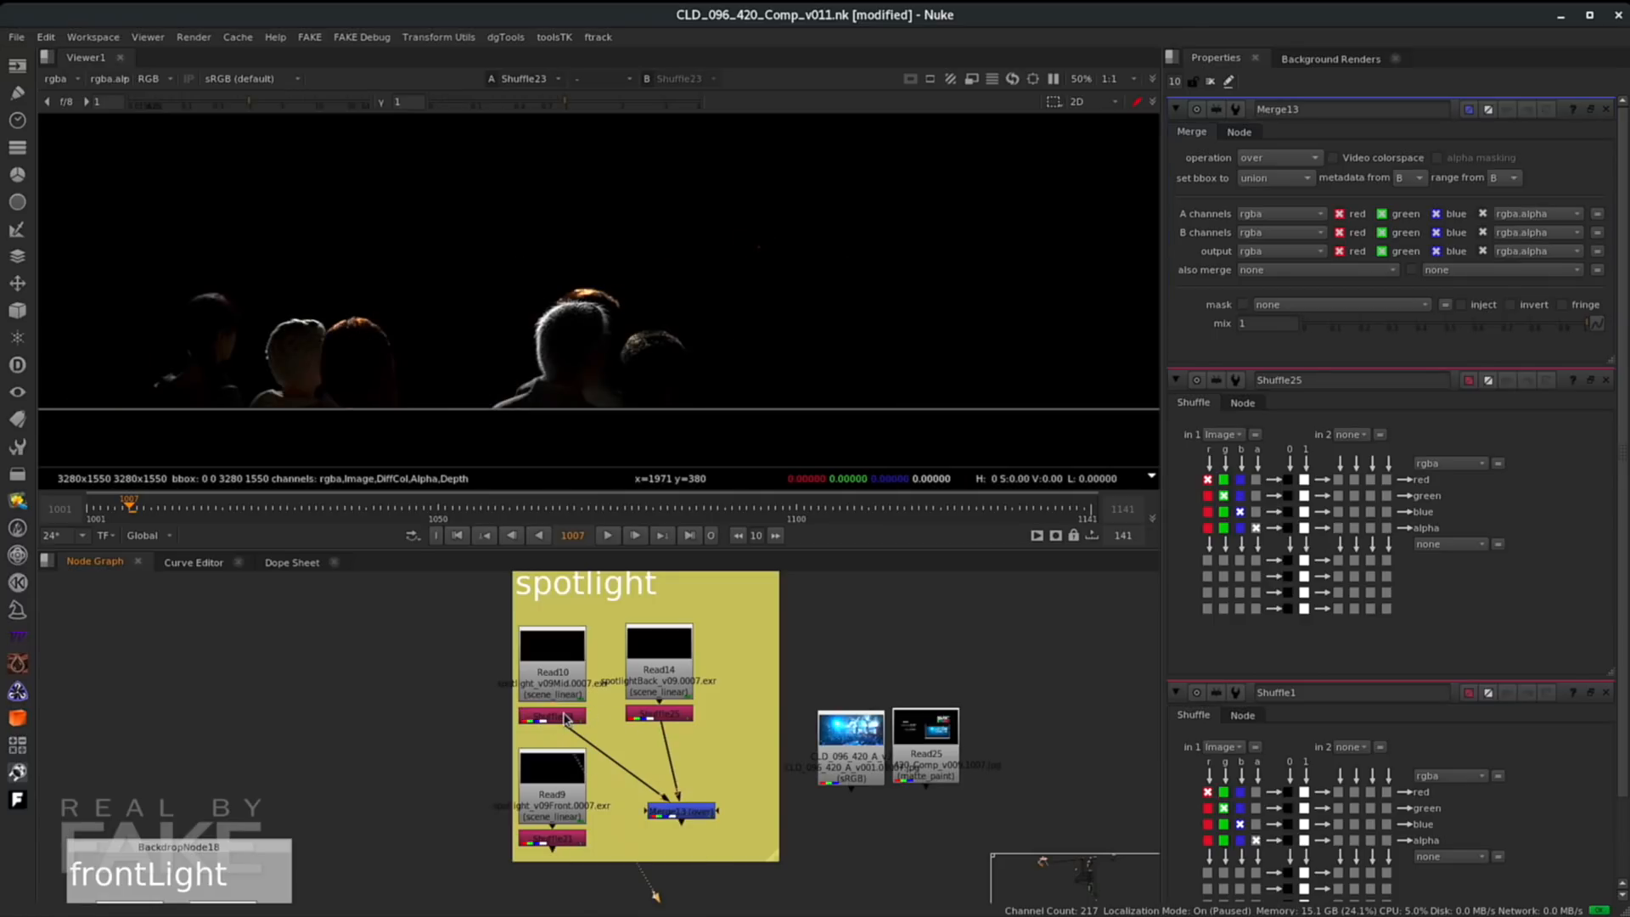
click(661, 713)
key(1)
click(687, 812)
key(1)
- Connect the merge's A2 input to the spotlightFront shuffle and reposition the merge node
drag(687, 813, 556, 843)
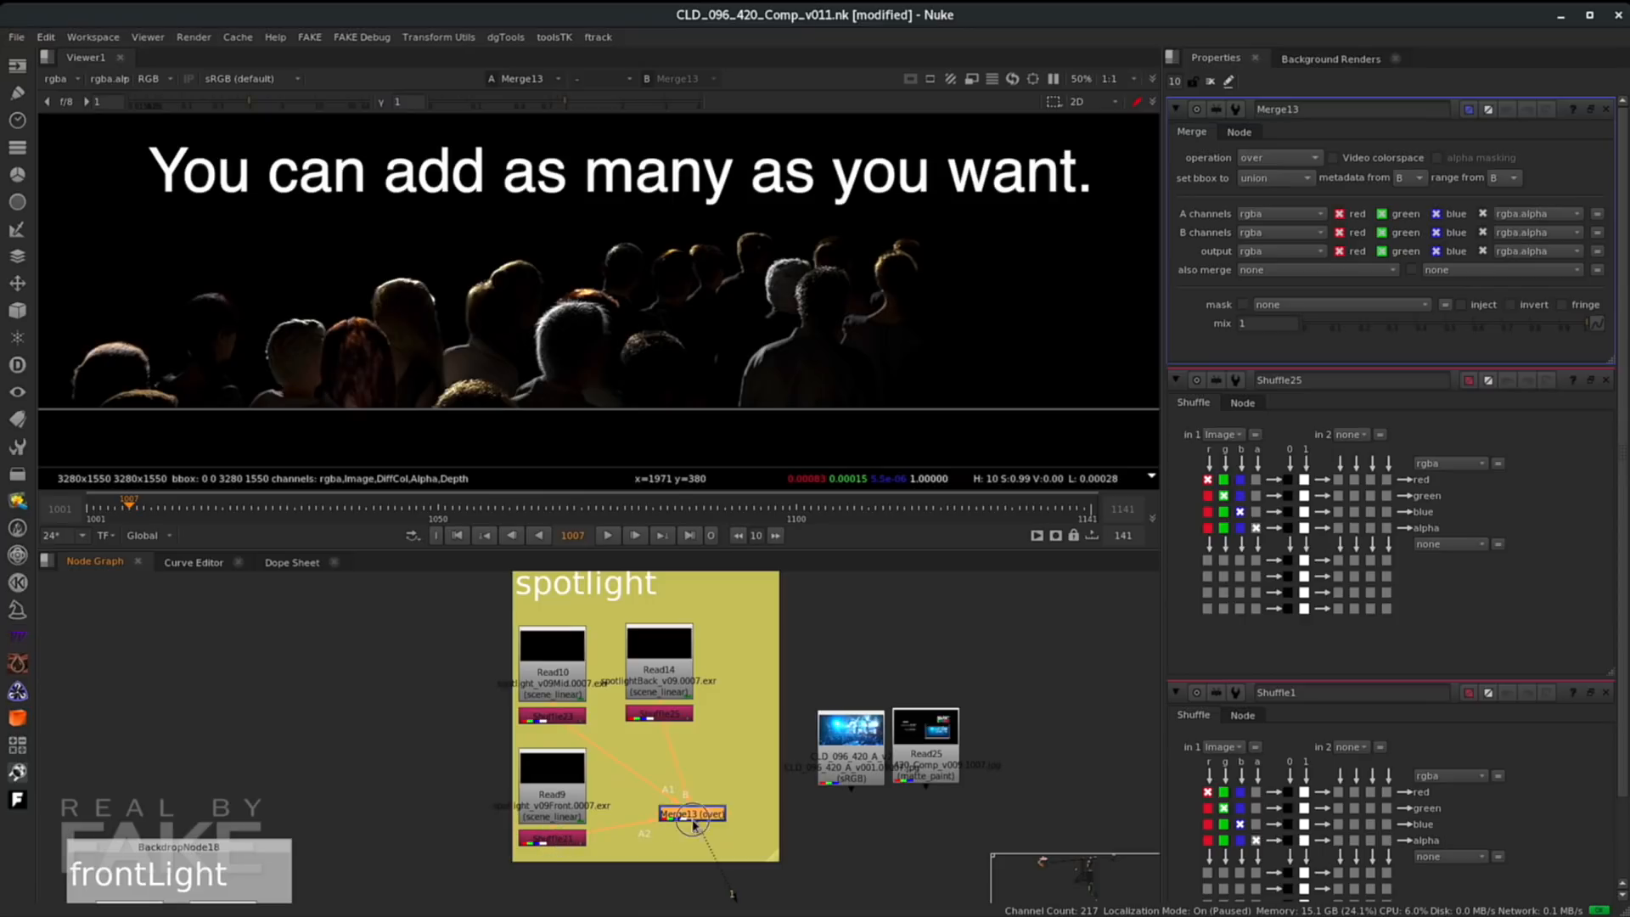
drag(696, 820, 663, 846)
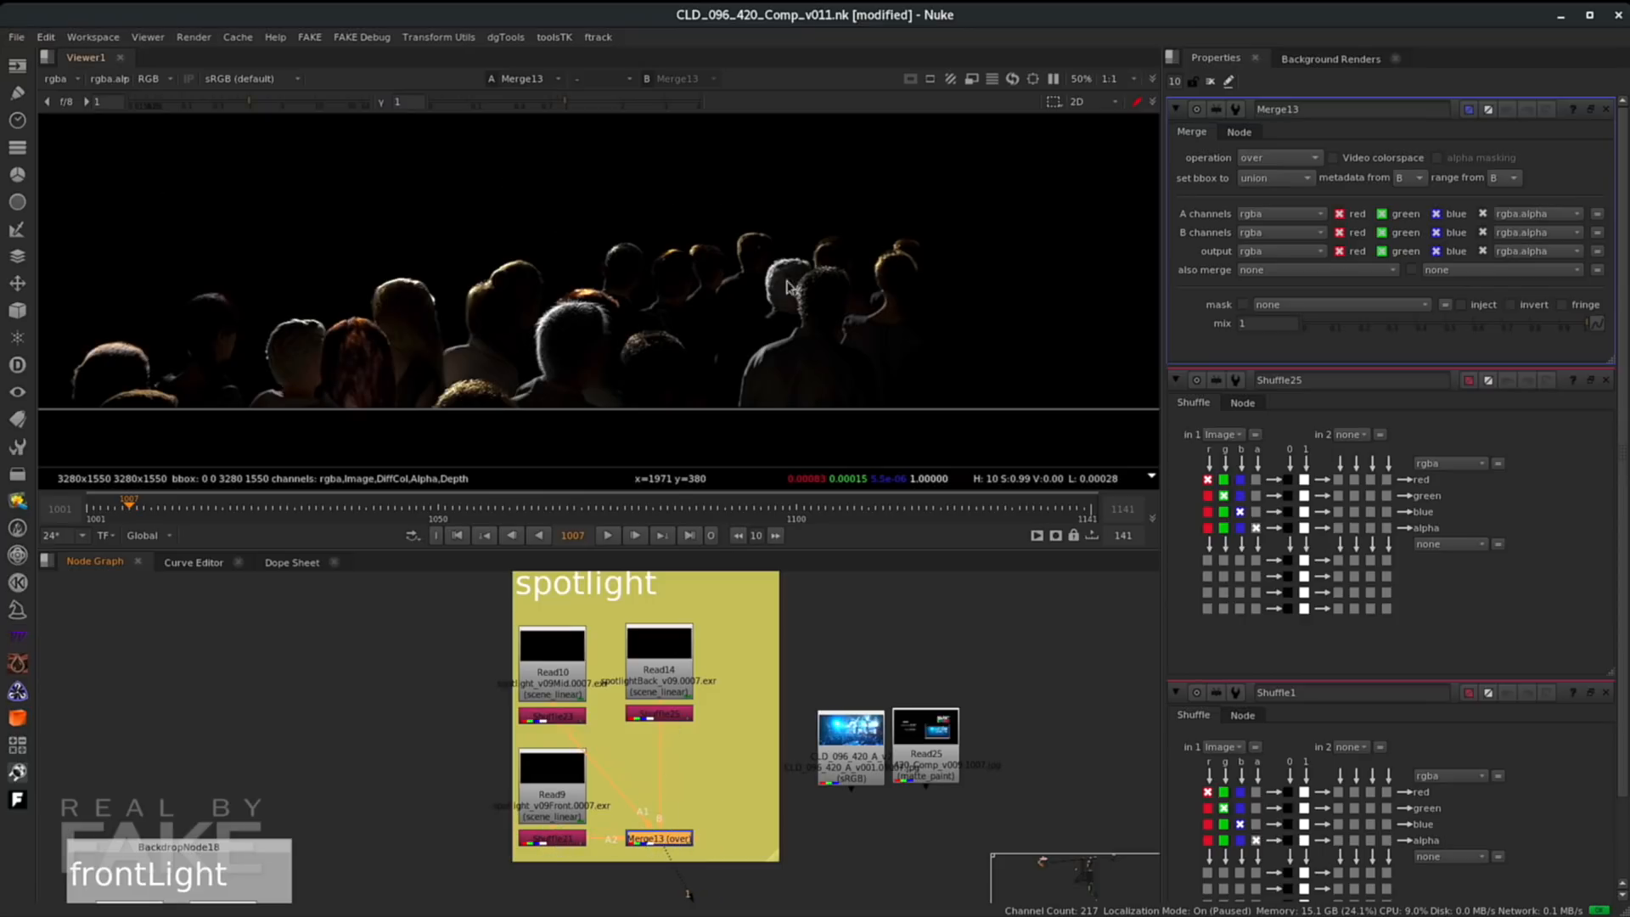
- Inspect the frontLight and backlight merge setups and their results in the viewer
middle_drag(458, 849, 509, 679)
middle_drag(361, 856, 421, 710)
scroll(575, 739, down, 3)
middle_drag(646, 752, 671, 759)
scroll(670, 759, up, 2)
click(567, 839)
key(1)
click(942, 614)
key(1)
middle_drag(723, 874, 790, 706)
middle_drag(680, 891, 689, 666)
click(616, 798)
key(1)
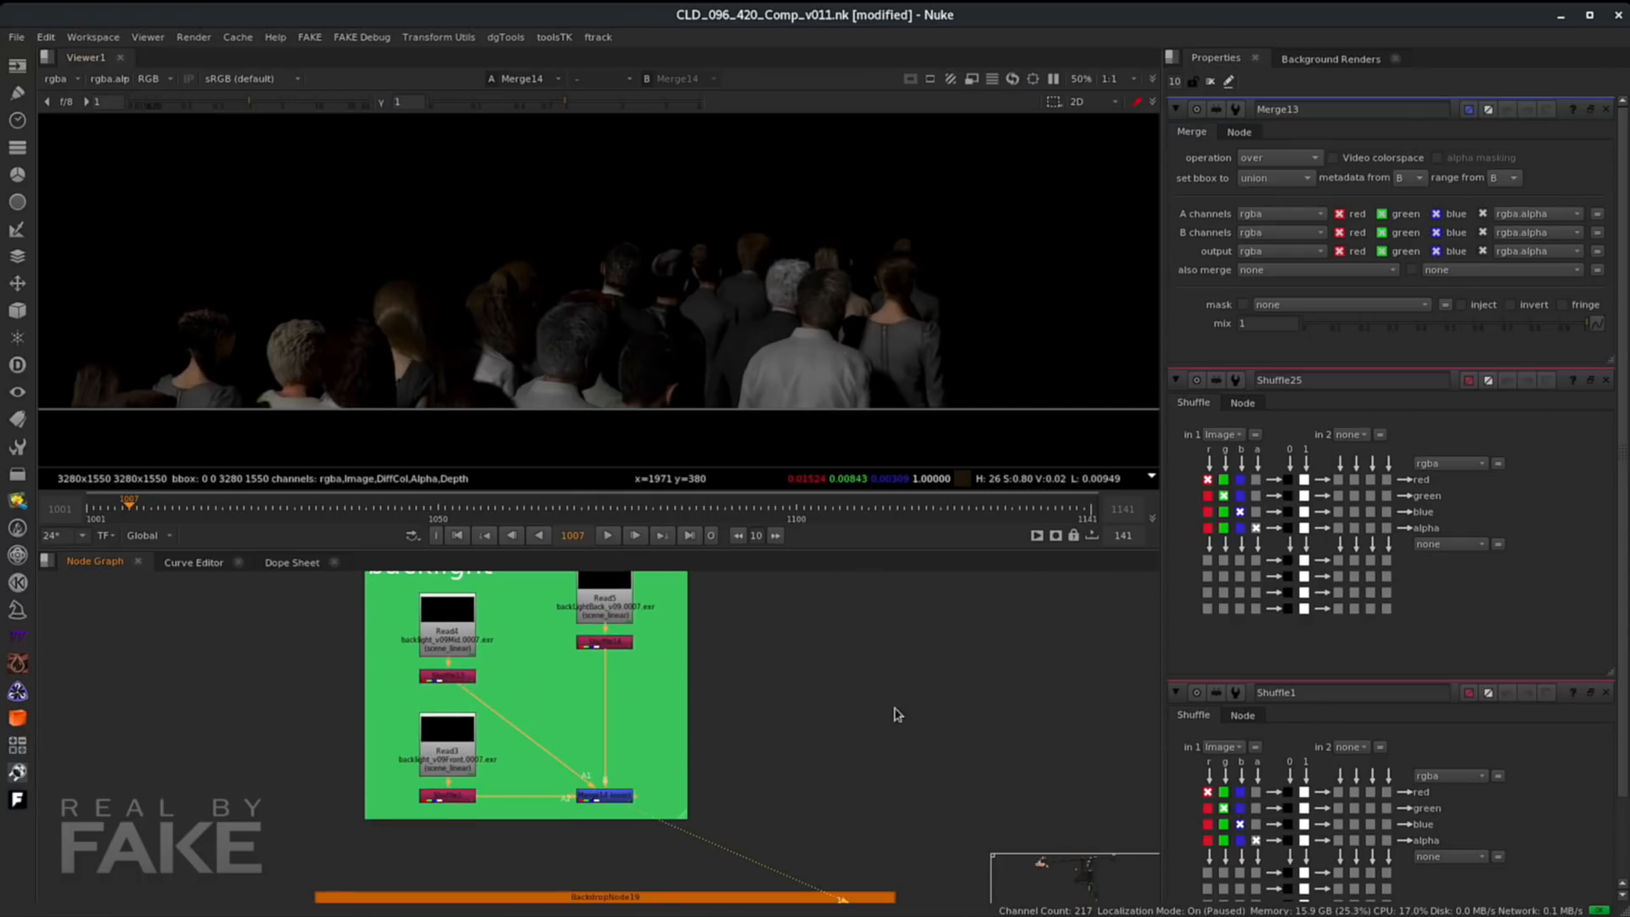
- Select the frontLight and spotlight merges and add a new Merge combining them, then view it
scroll(896, 712, down, 3)
middle_drag(895, 711, 560, 855)
middle_drag(707, 674, 752, 762)
scroll(722, 770, up, 1)
click(404, 804)
shift+click(668, 648)
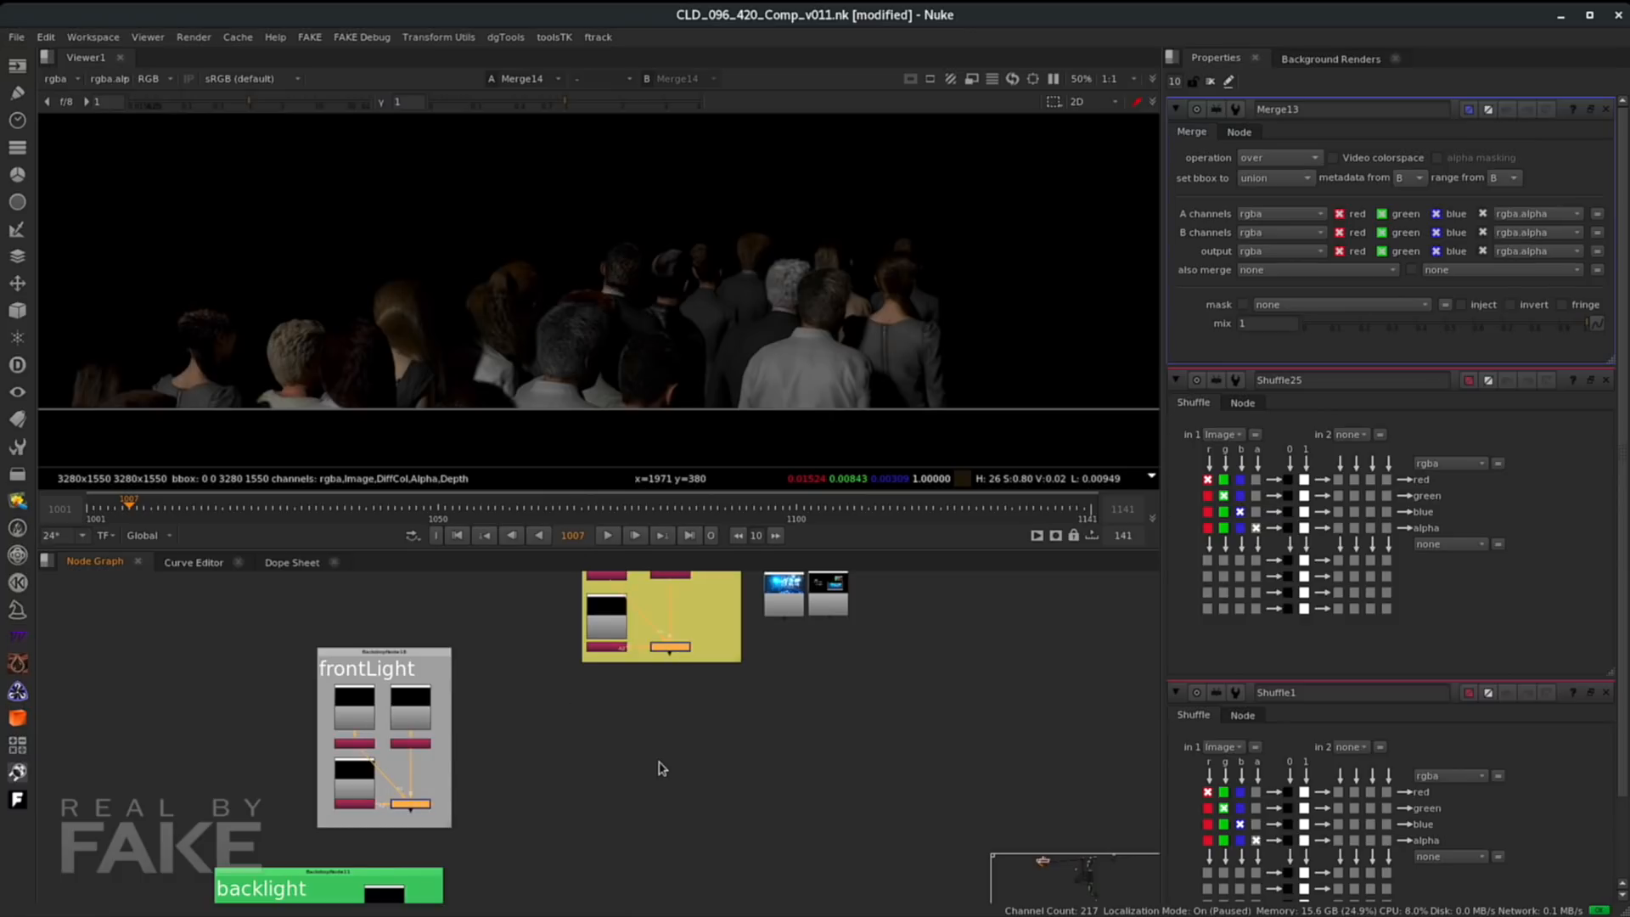
key(m)
key(1)
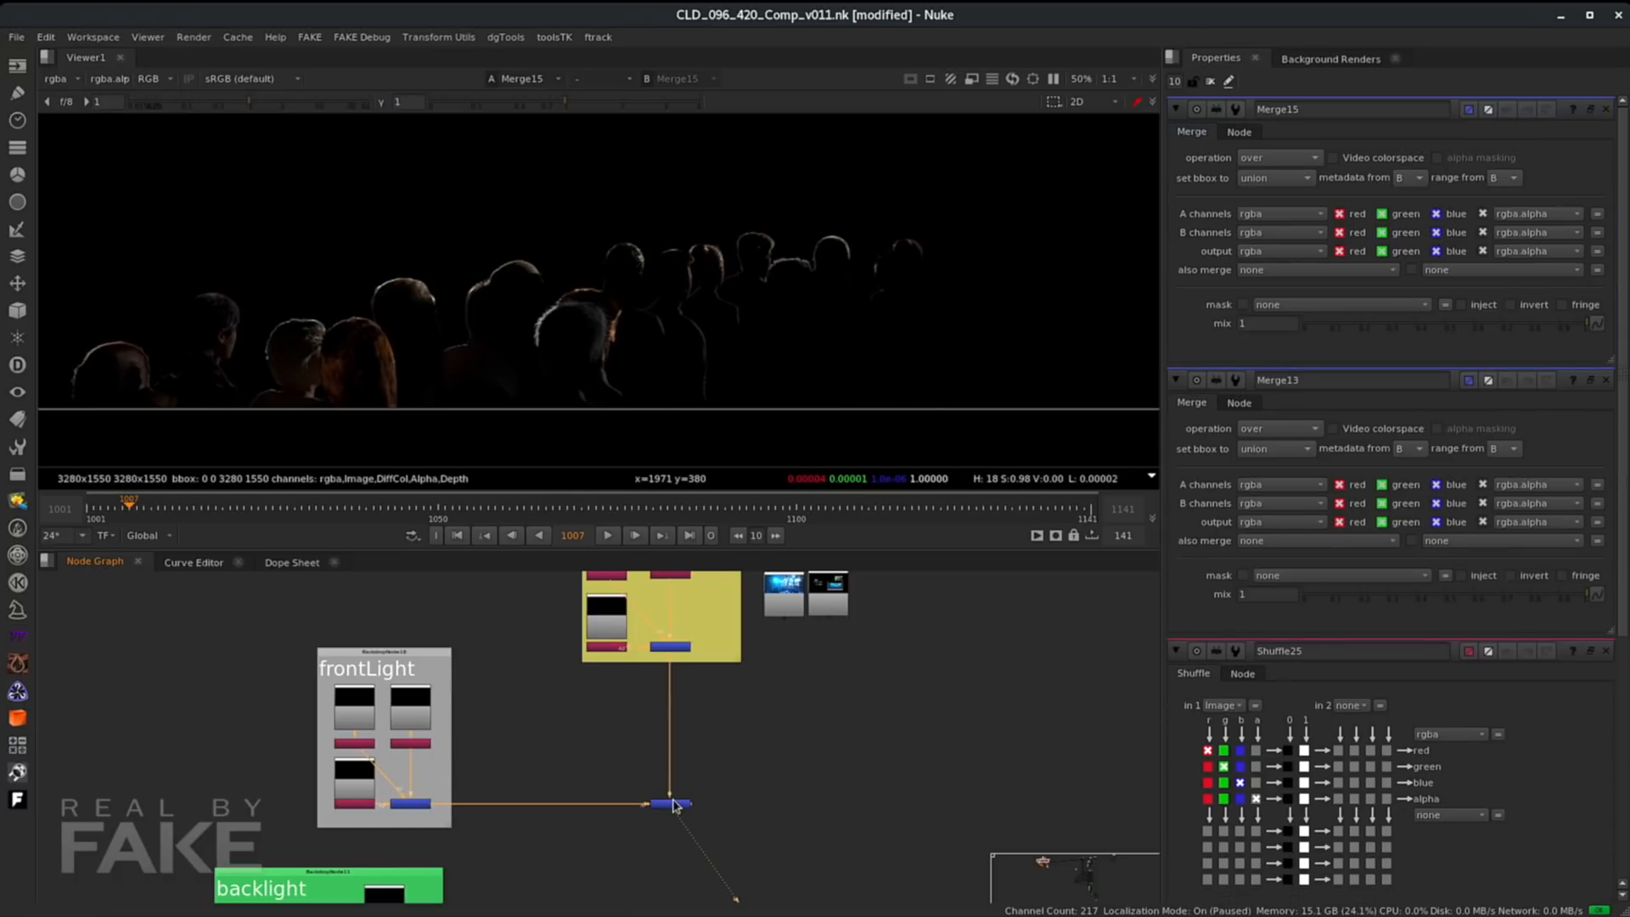
- Set the new frontLight-spotlight merge's operation to plus
click(668, 803)
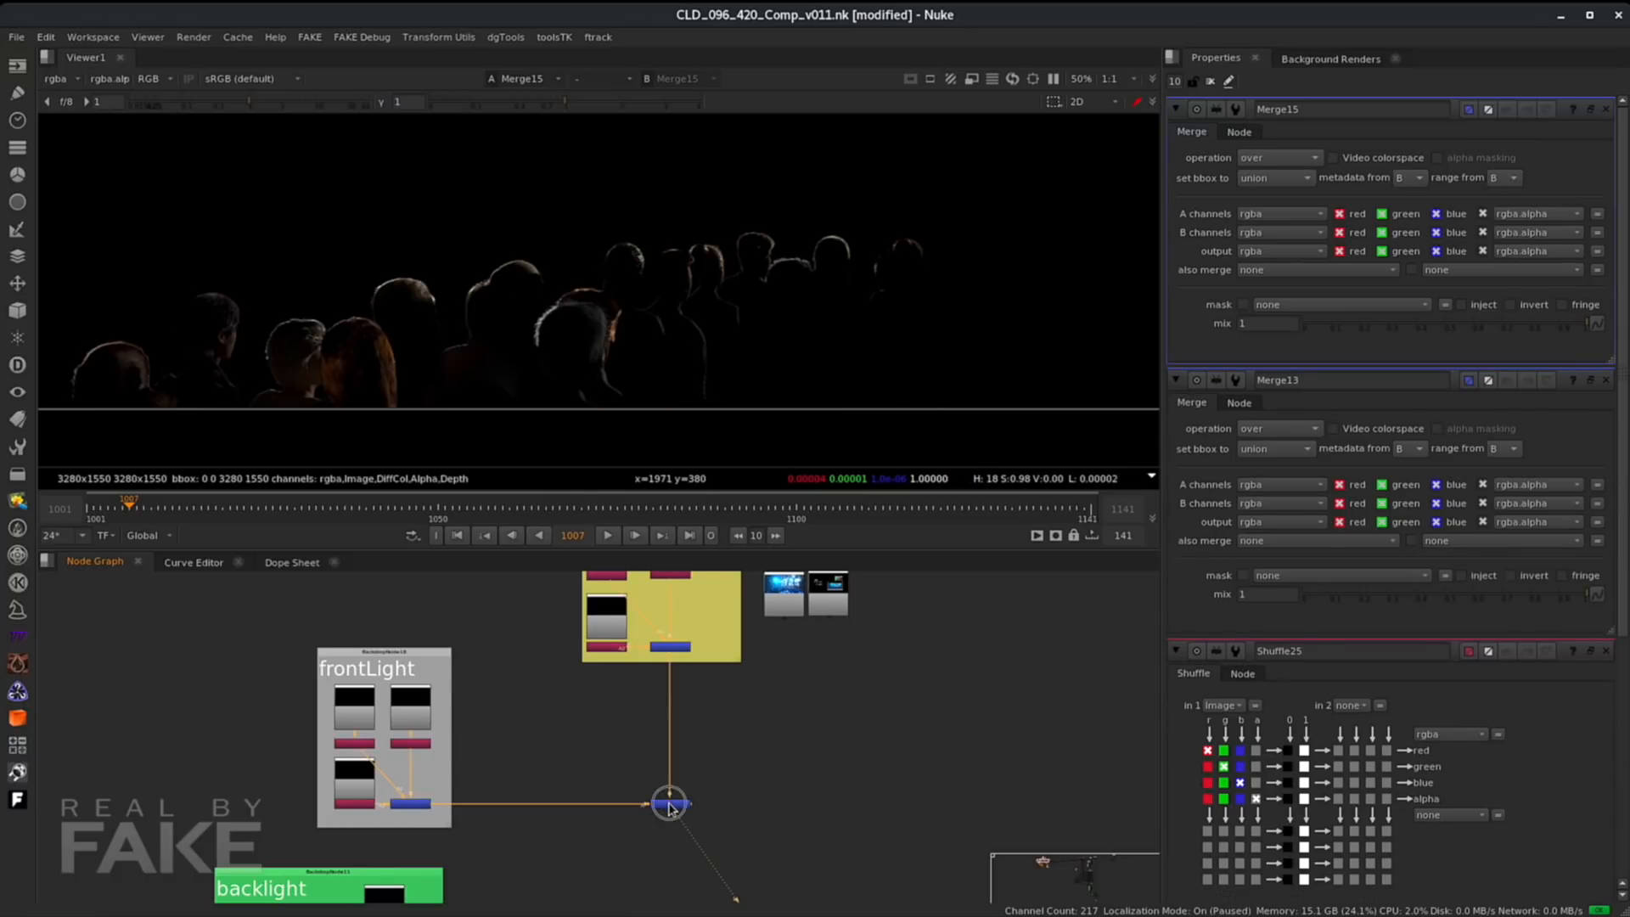
click(1276, 164)
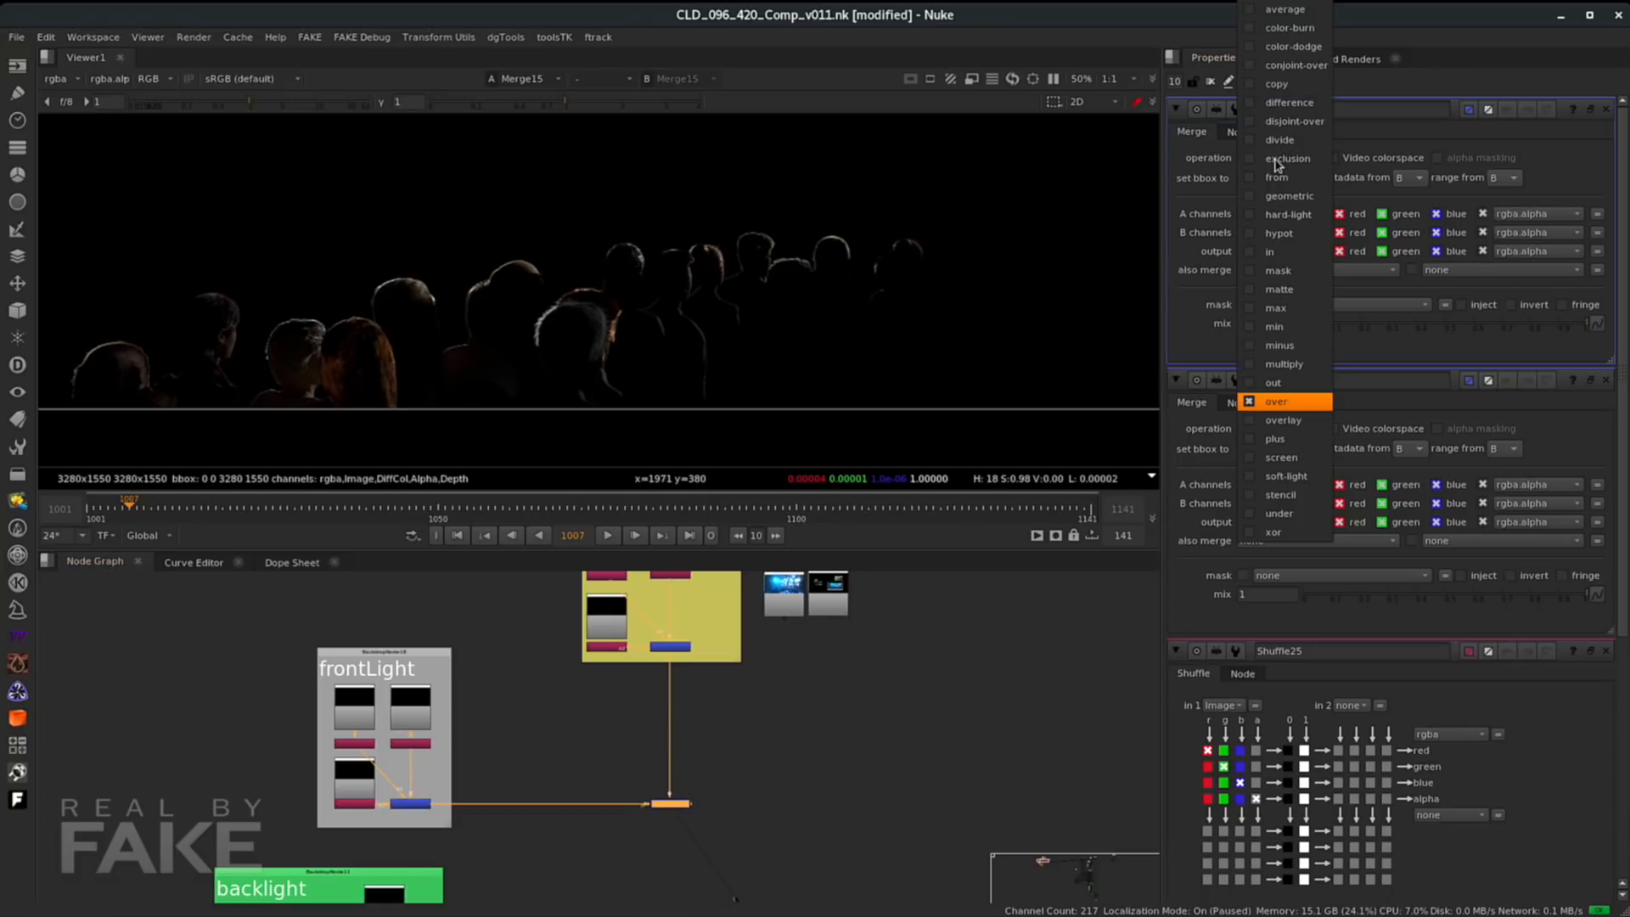
click(1276, 440)
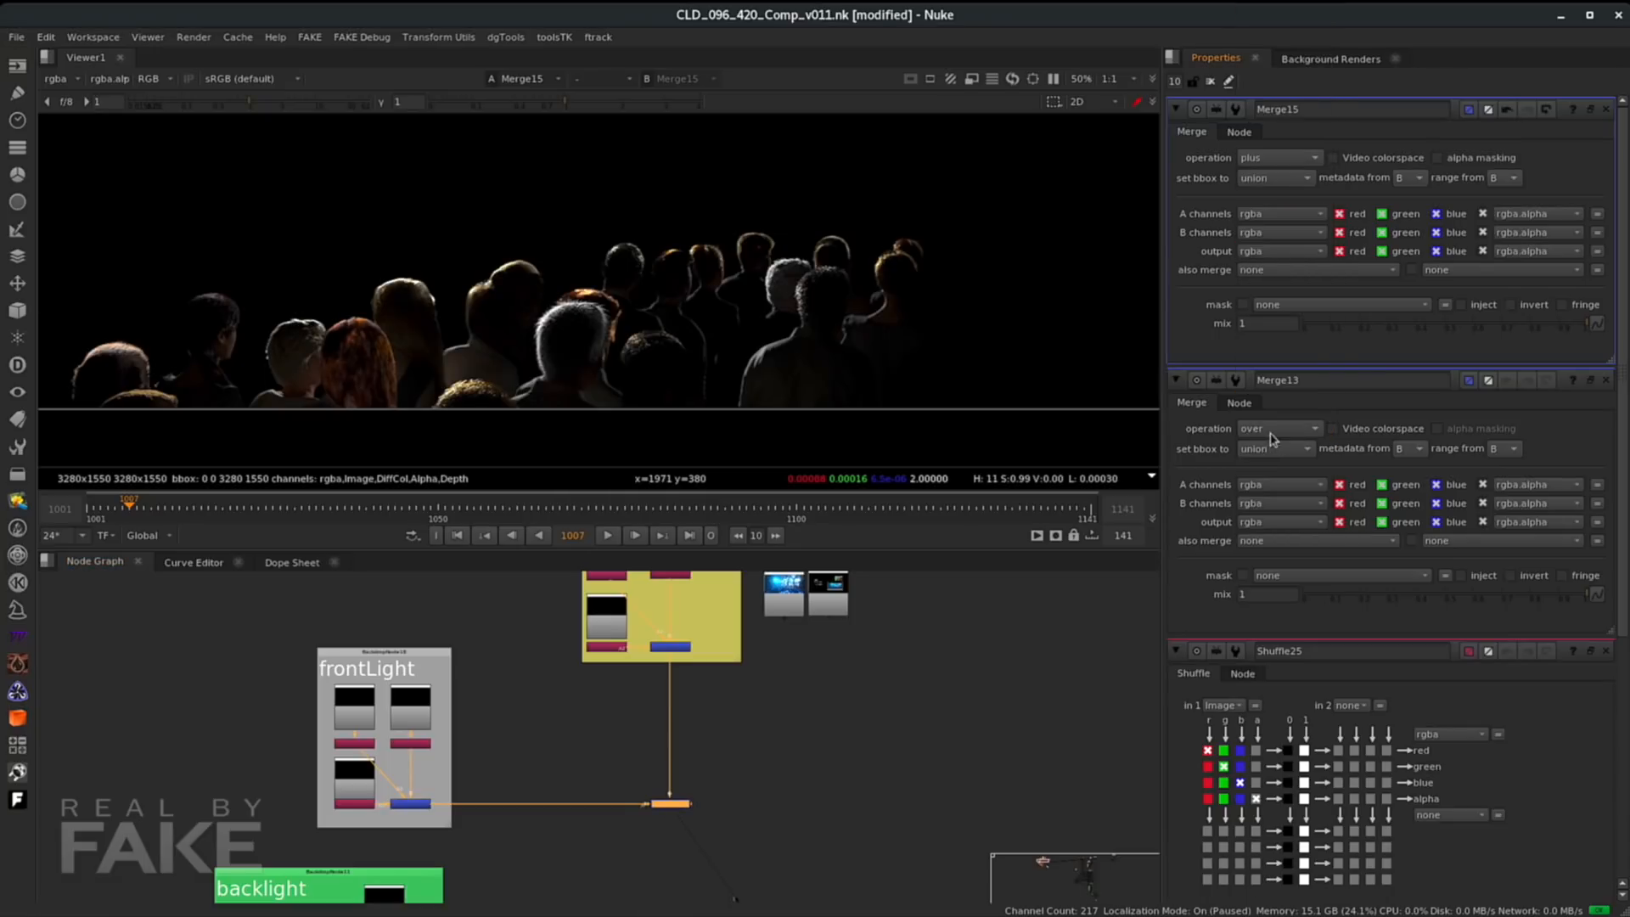
- Compare the spotlight merge, the frontLight merge and the plus merge in the viewer
click(670, 648)
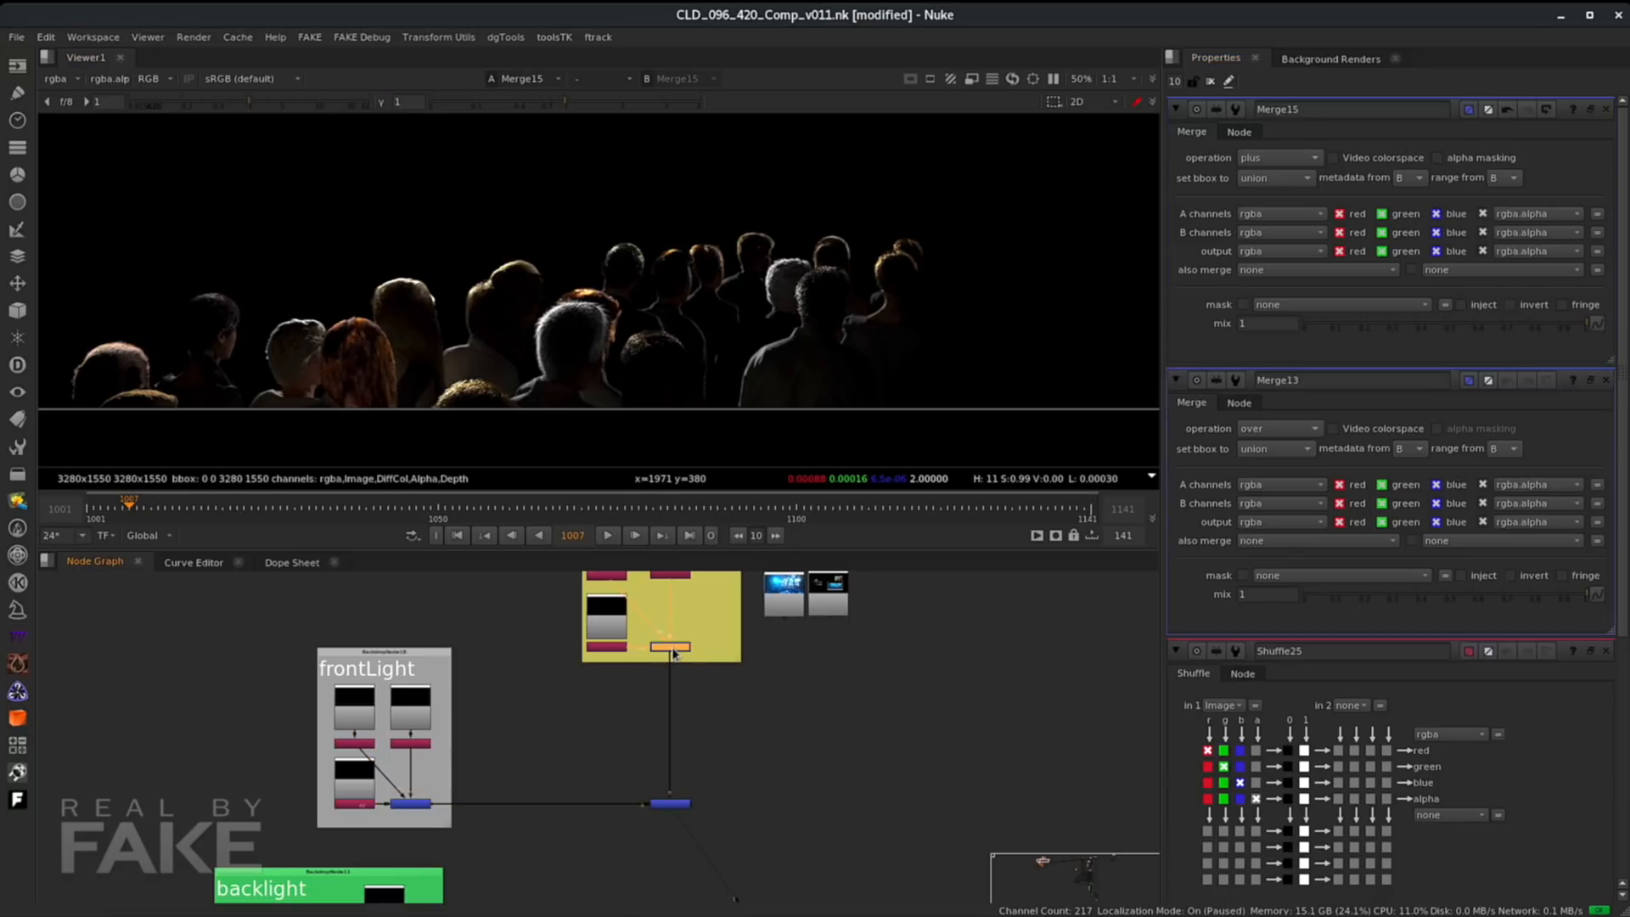
key(1)
click(414, 804)
key(1)
click(668, 805)
key(1)
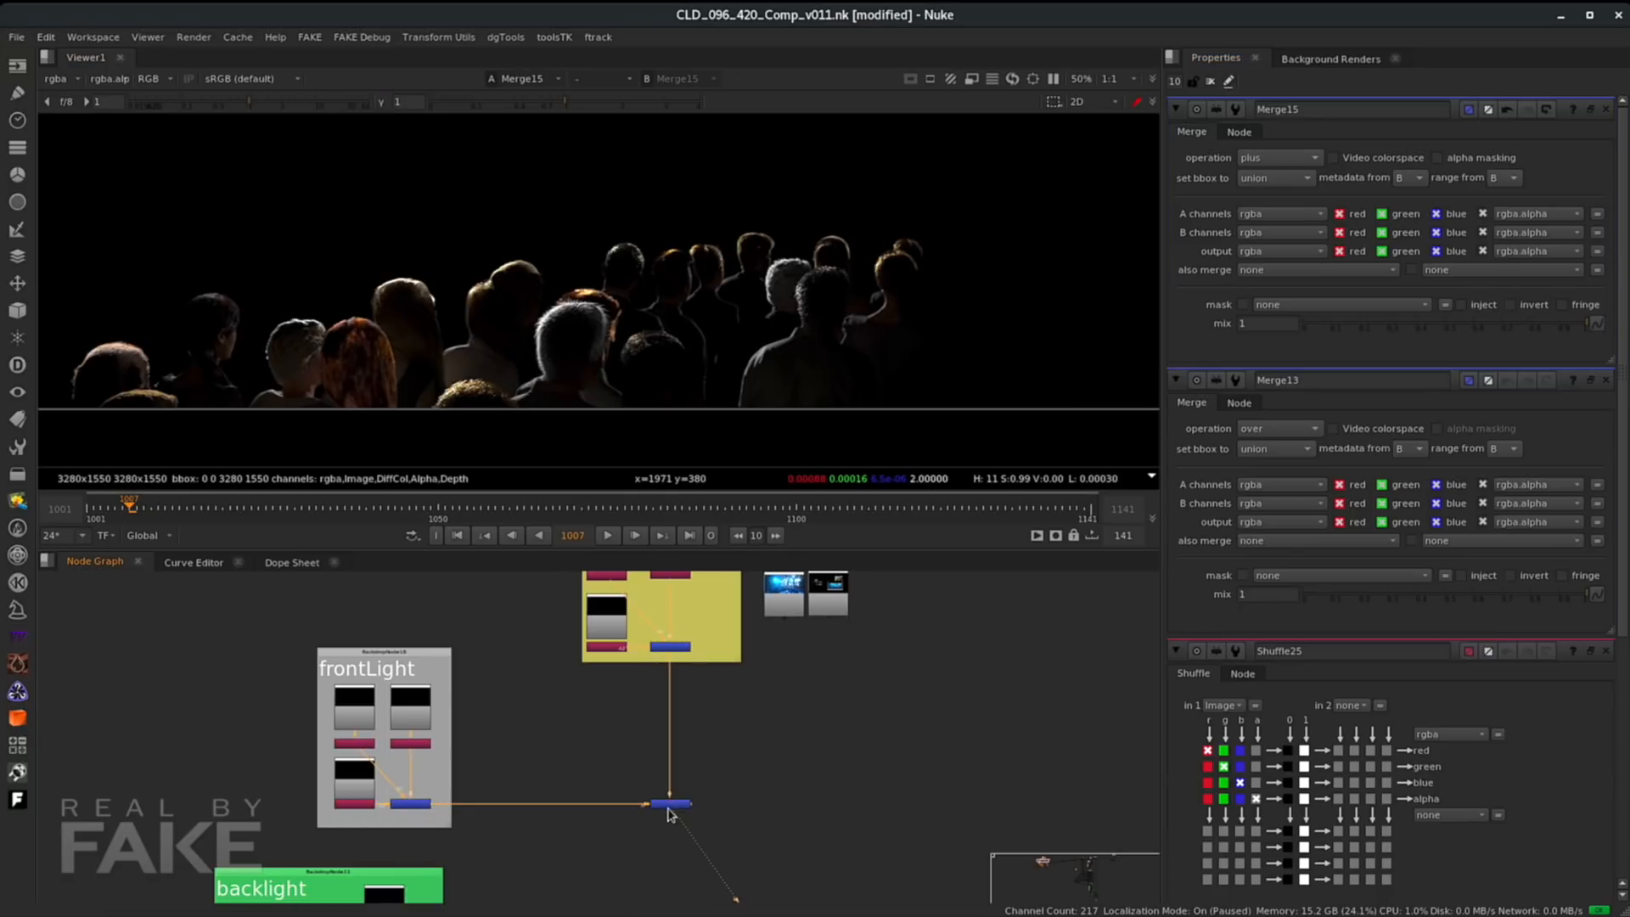
- Try connecting the backlight merge into the plus merge as an additional A input
scroll(681, 819, up, 2)
middle_drag(683, 819, 842, 644)
middle_drag(770, 712, 783, 674)
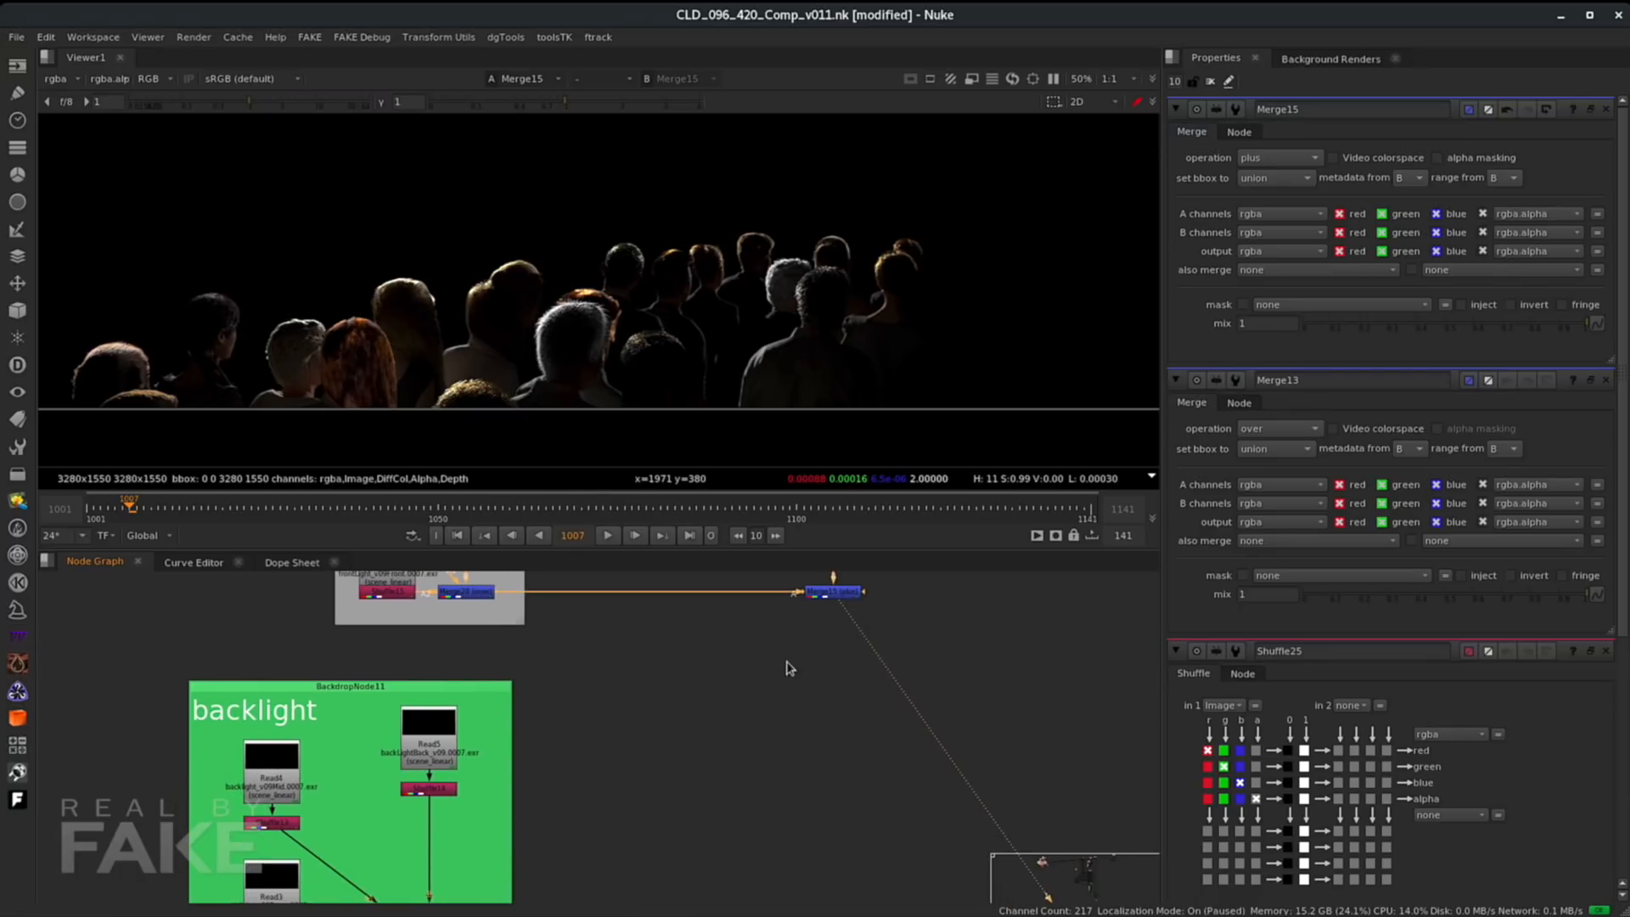
drag(818, 594, 801, 753)
middle_drag(794, 800, 829, 653)
key(ctrl+z)
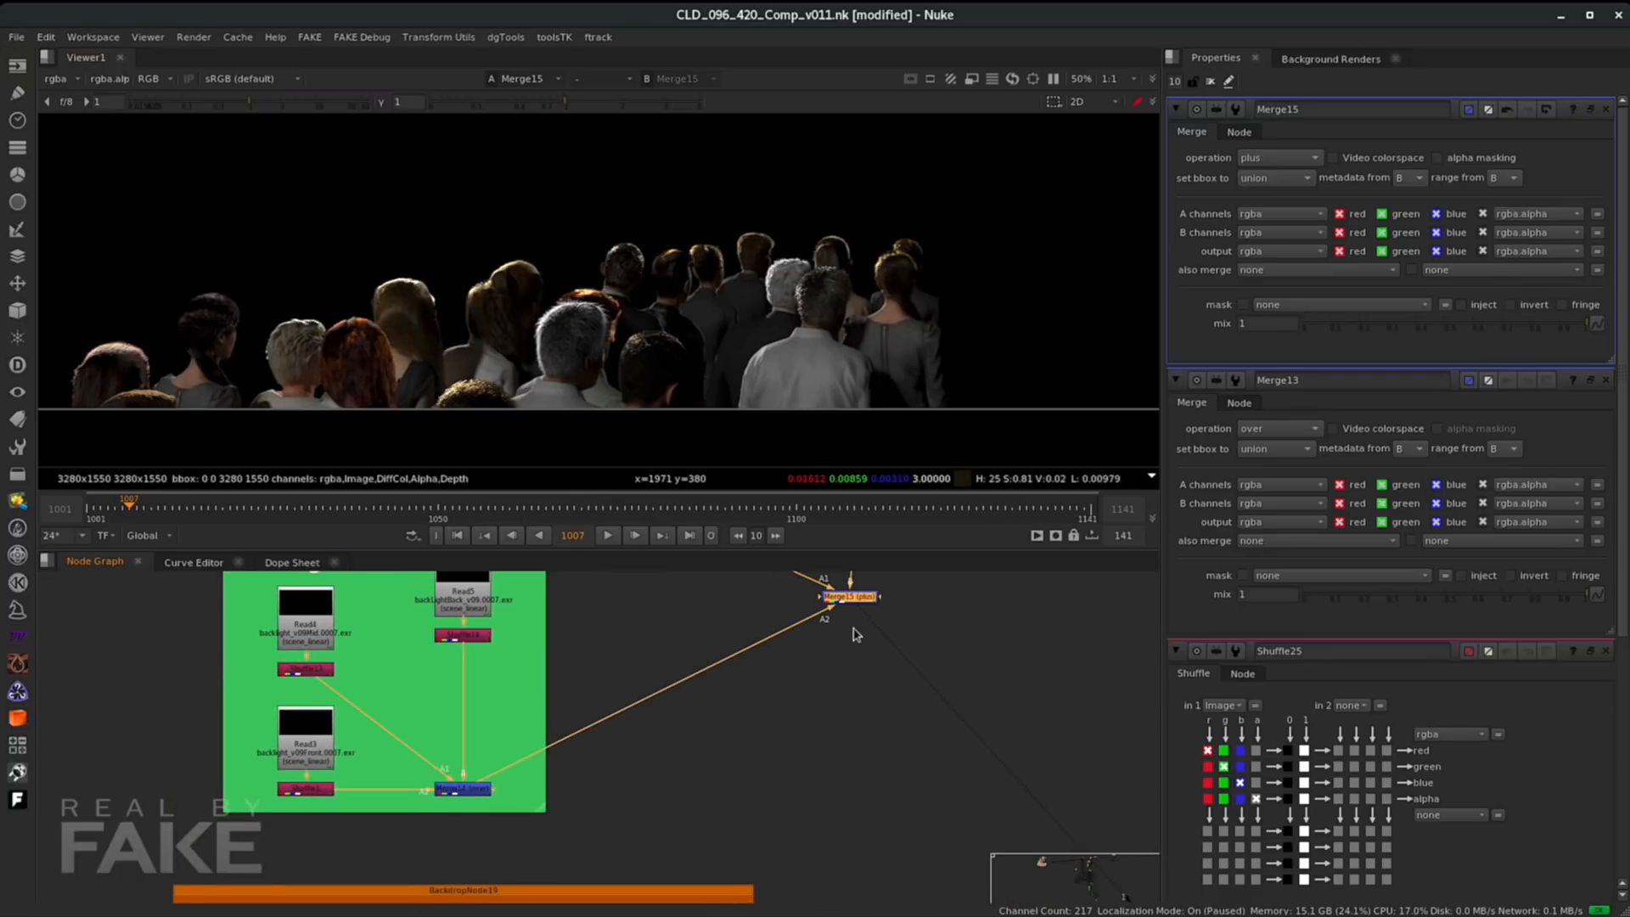
drag(497, 778, 609, 704)
middle_drag(841, 681, 797, 824)
drag(798, 785, 827, 632)
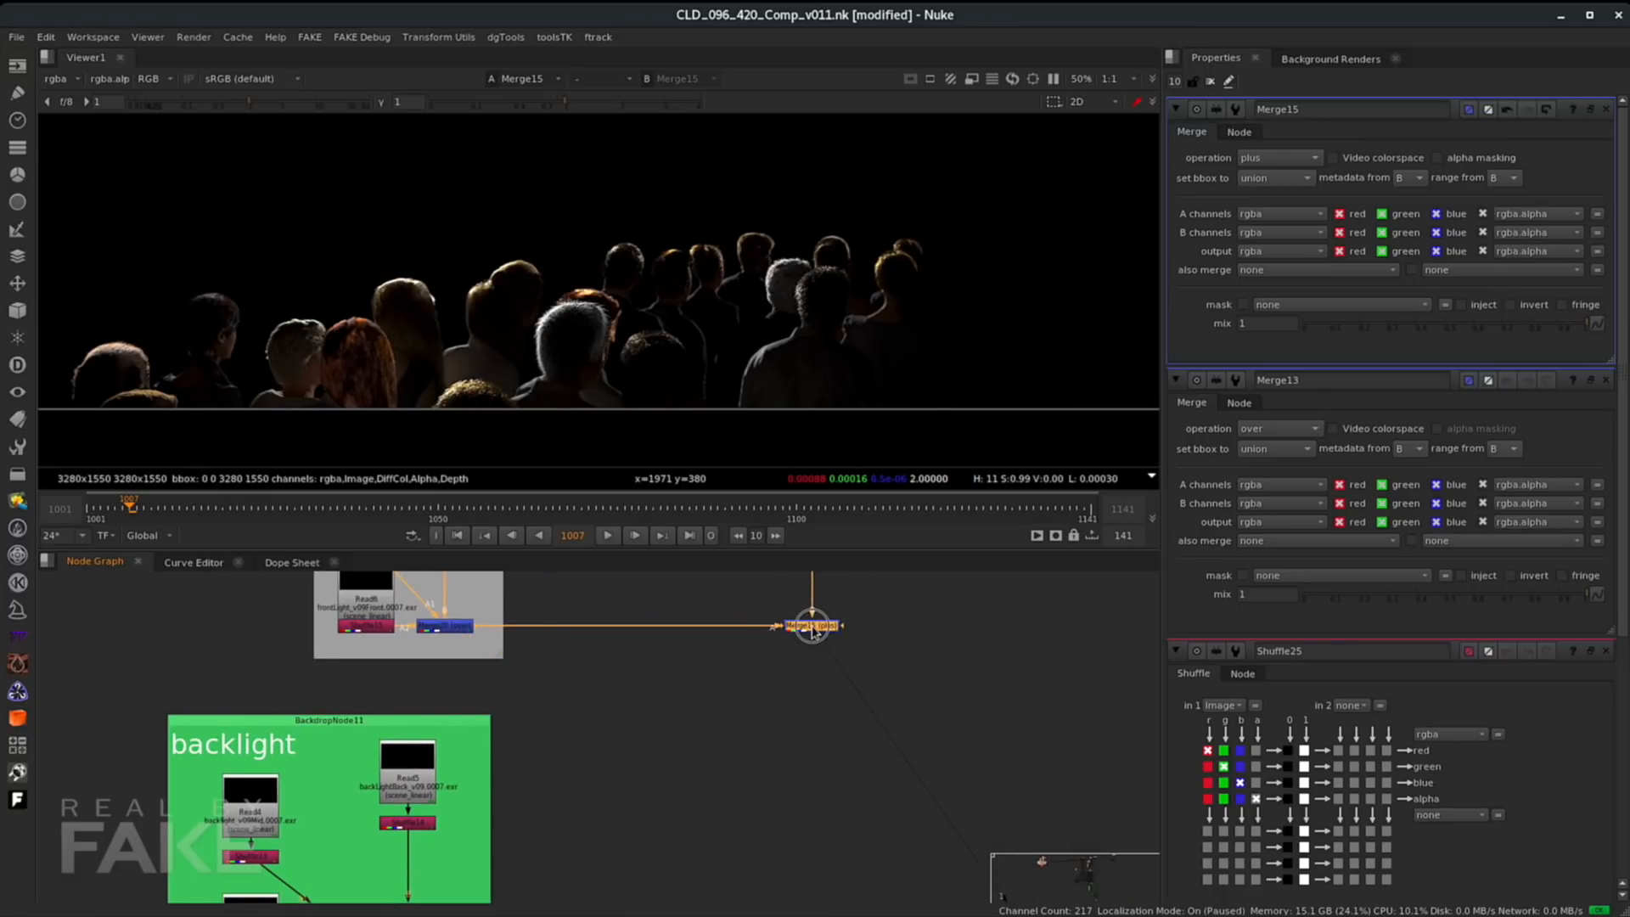
- Select the backlight merge and the plus merge, add a new Merge combining them, and set its operation to plus
scroll(767, 775, down, 2)
middle_drag(570, 901, 563, 818)
click(512, 829)
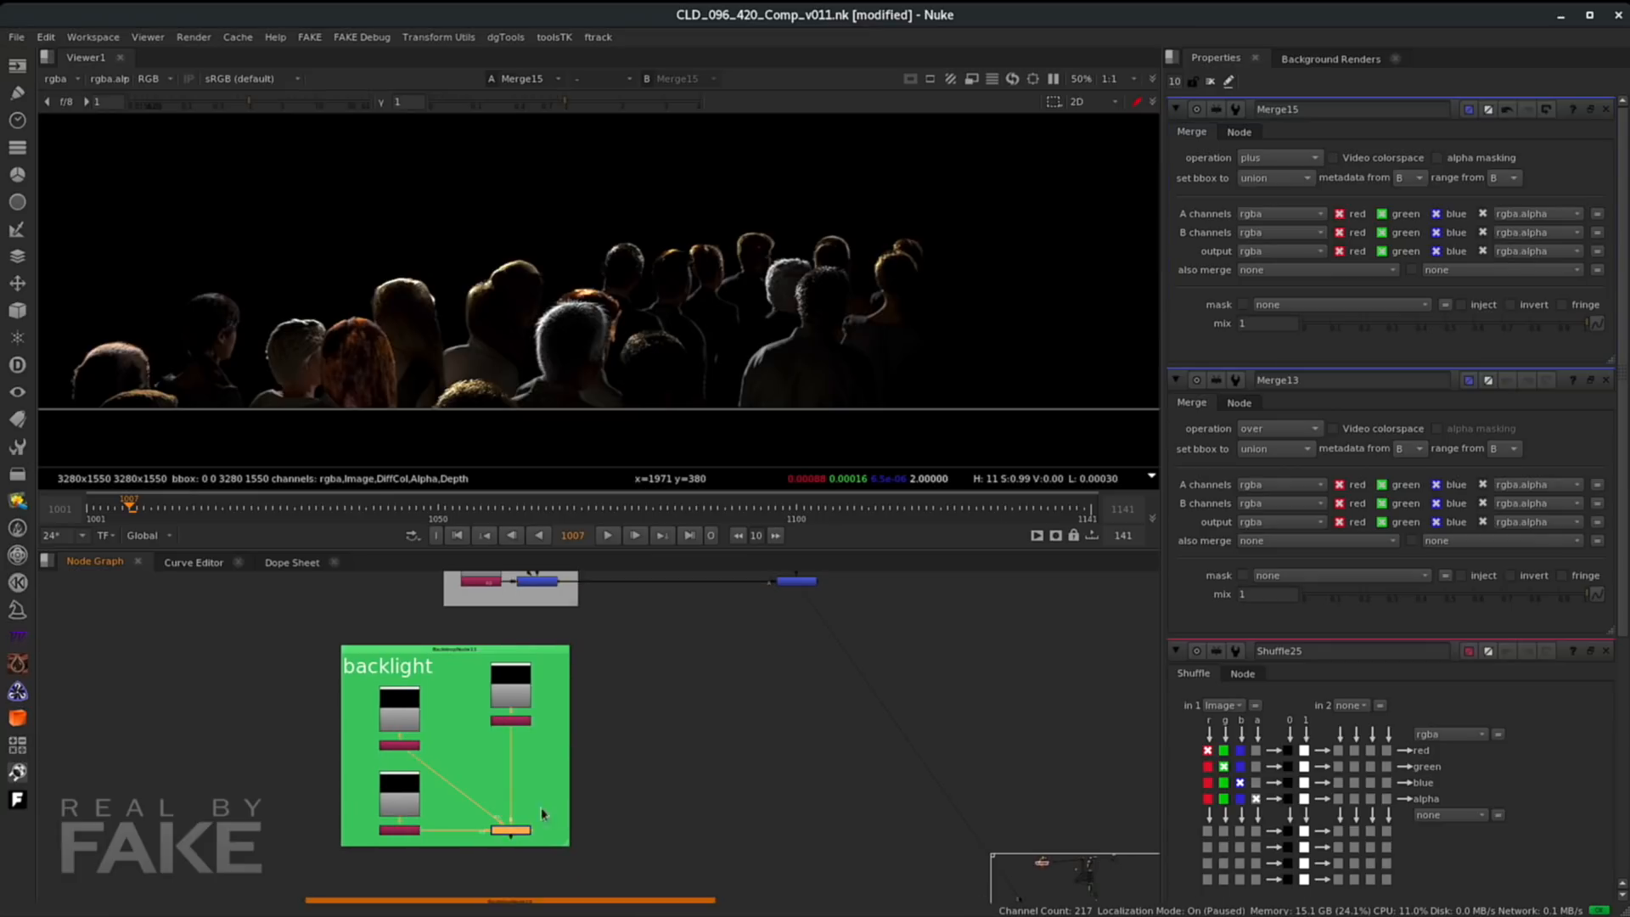
shift+click(796, 584)
key(m)
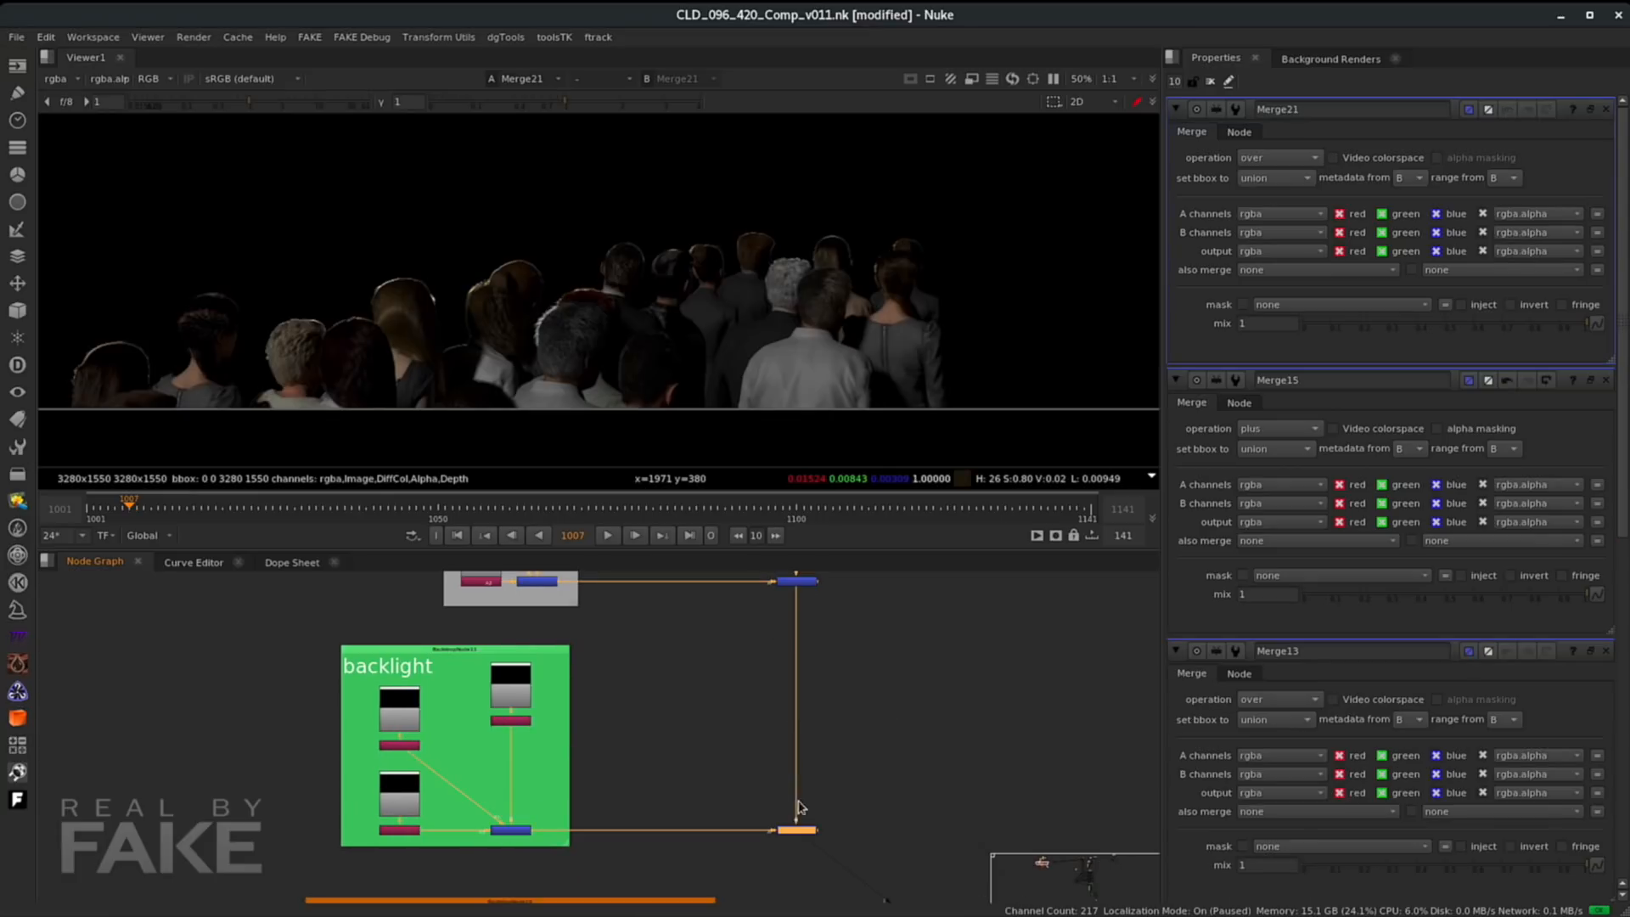
click(1278, 158)
click(1281, 439)
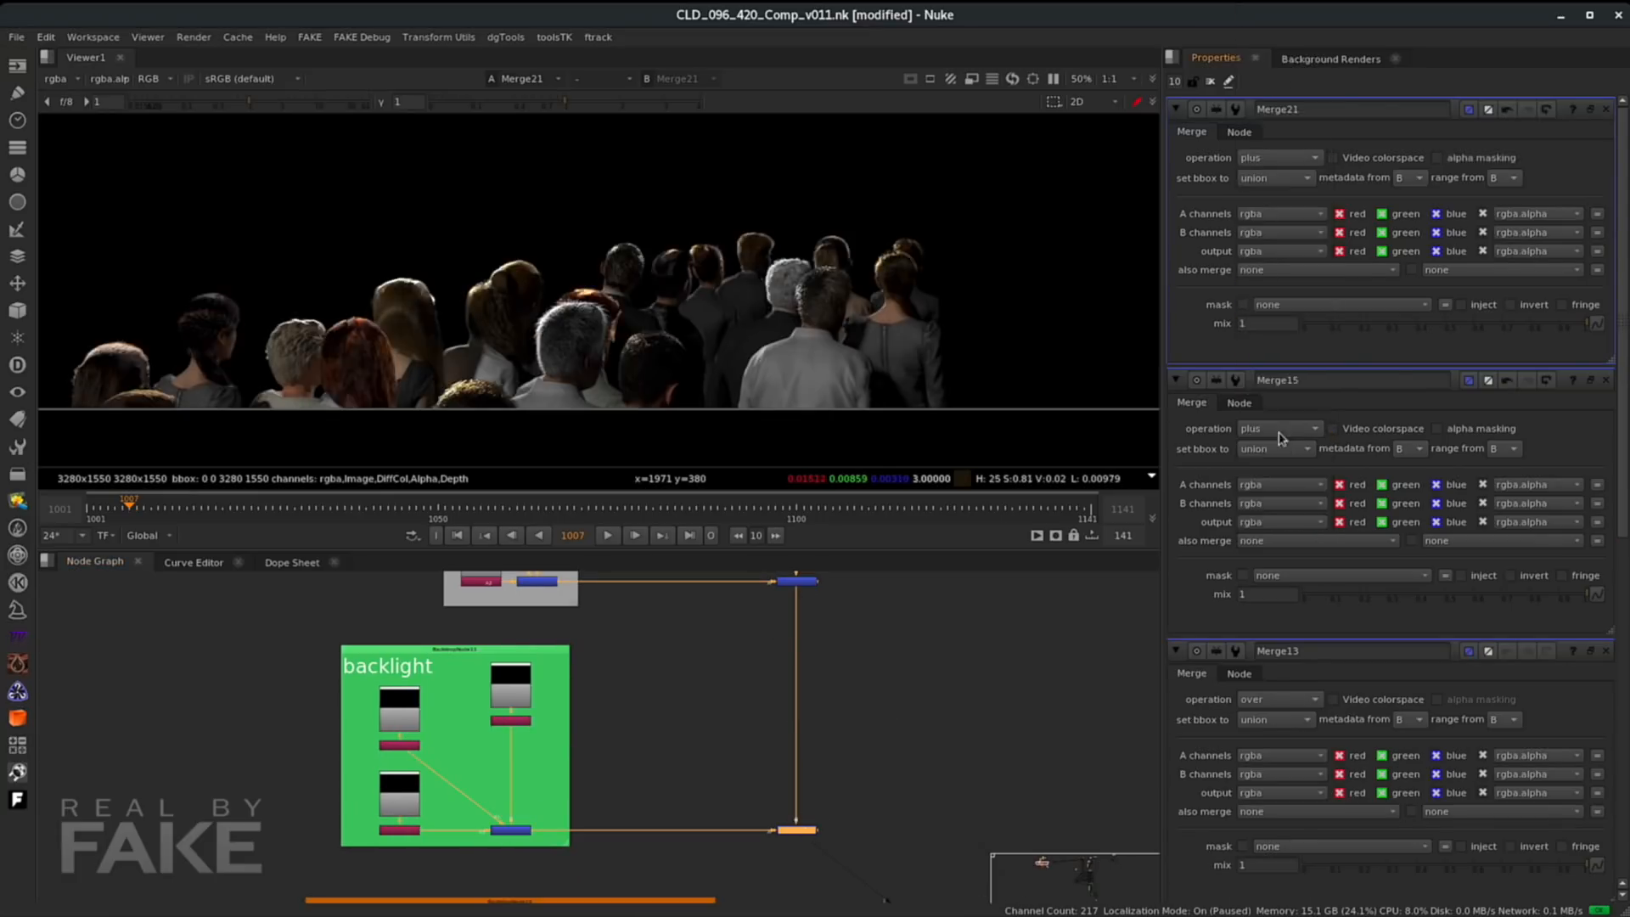
- Experiment with the mix of the frontLight-spotlight plus merge and the new merge, returning both to 1
middle_drag(852, 650, 782, 728)
click(788, 724)
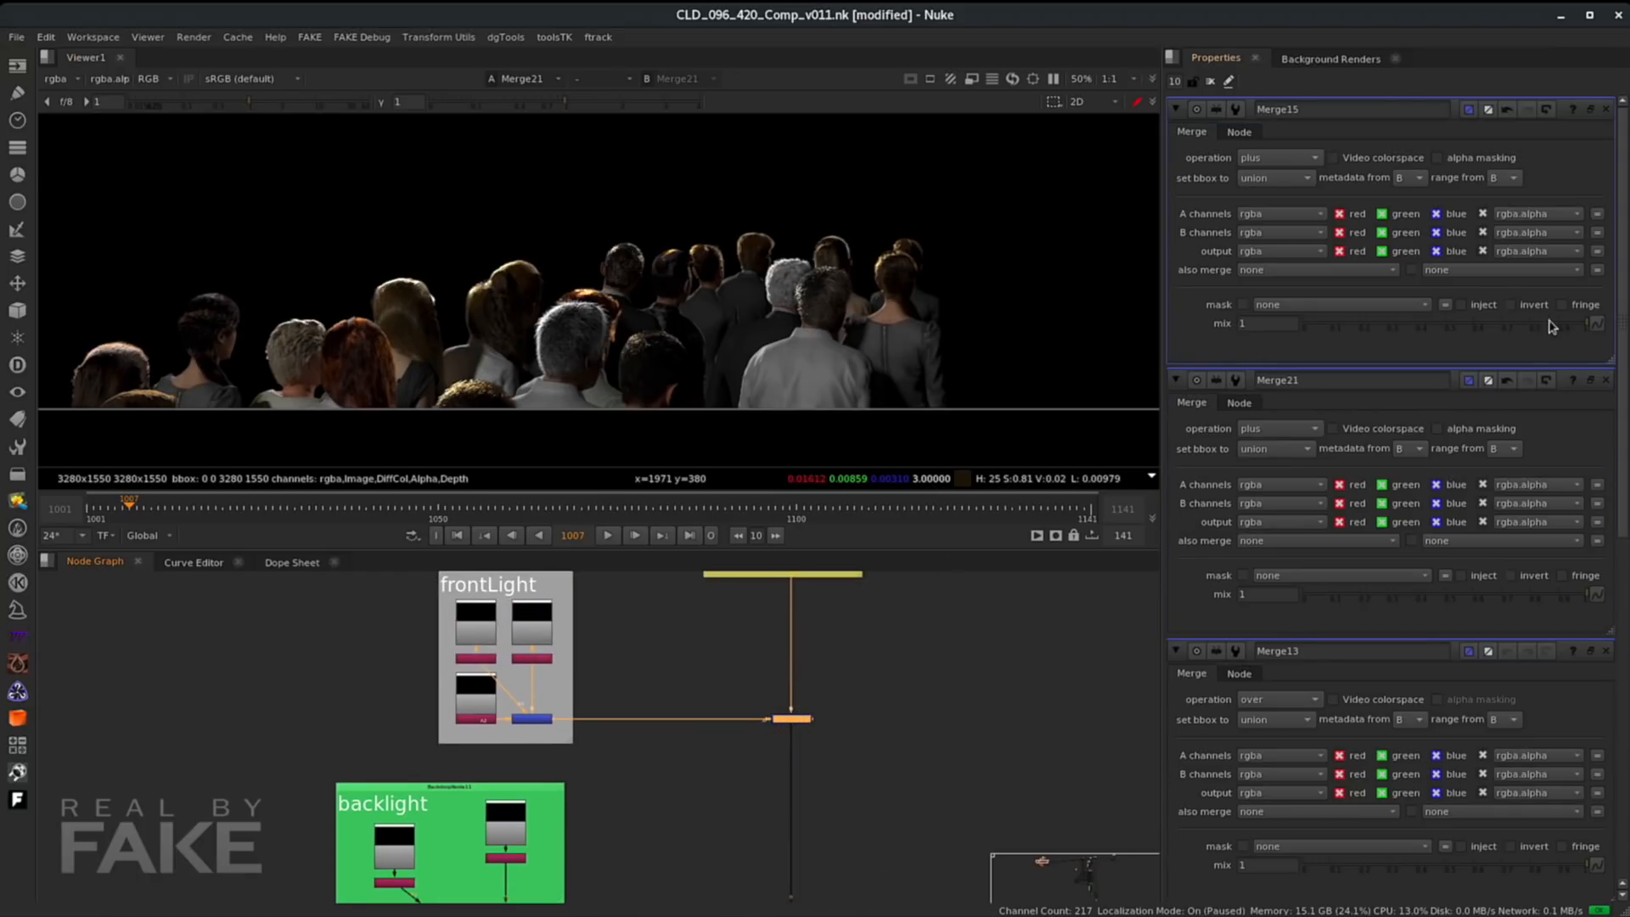
drag(1578, 327, 1542, 334)
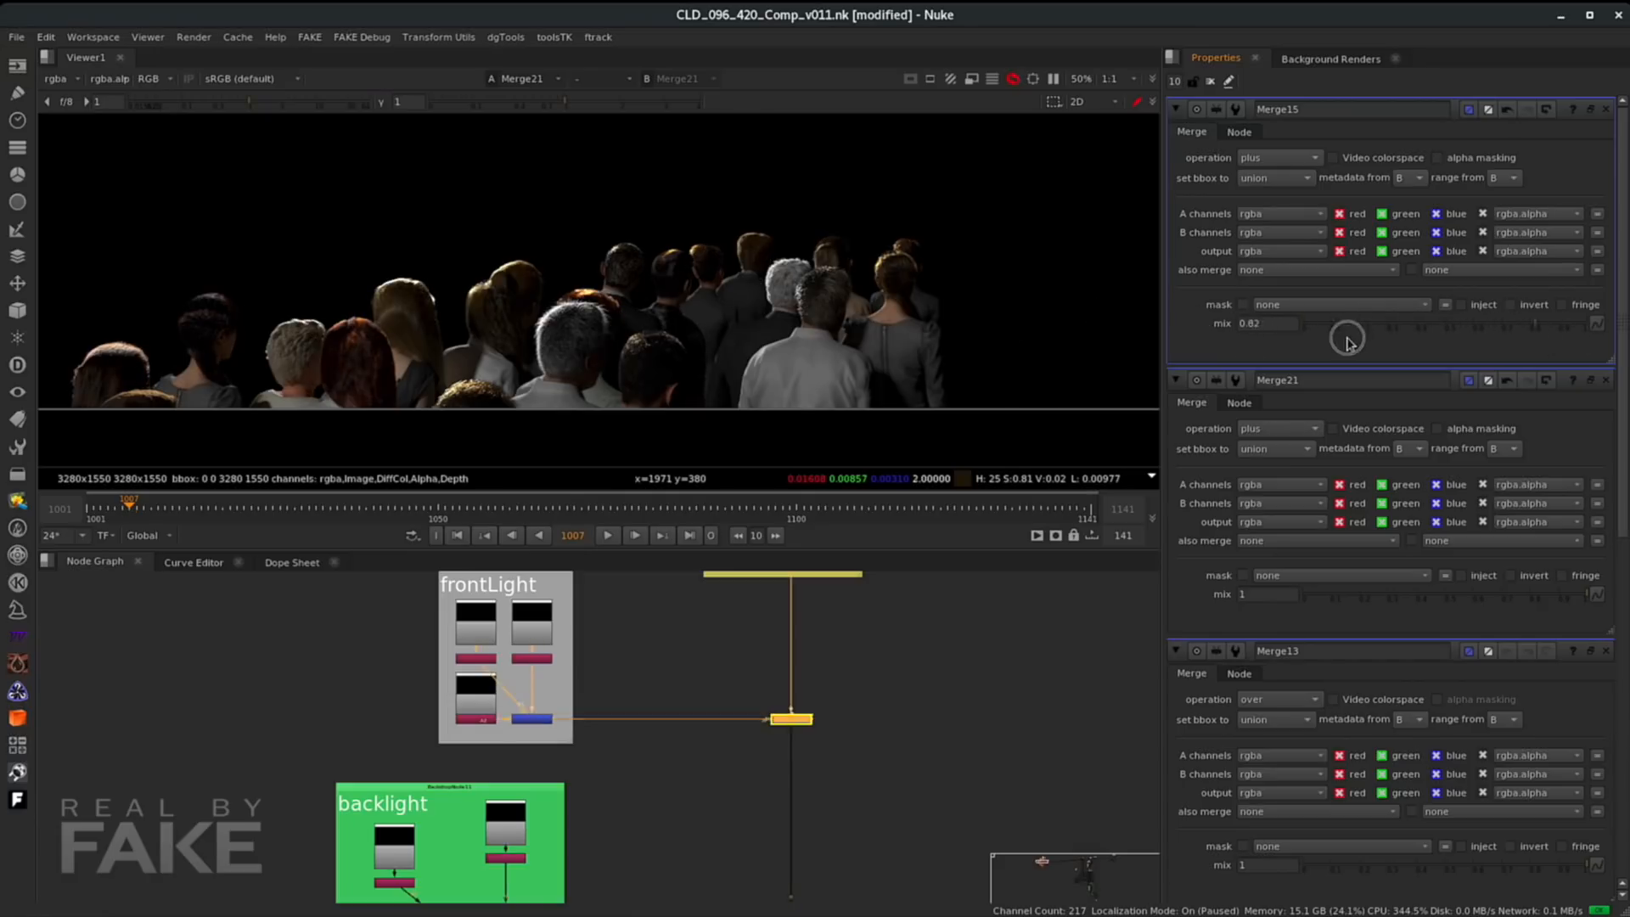
drag(1325, 358, 1584, 350)
middle_drag(932, 747, 968, 523)
double_click(827, 743)
middle_drag(827, 743, 795, 846)
drag(1544, 323, 1585, 327)
middle_drag(883, 702, 877, 891)
middle_drag(805, 652, 813, 697)
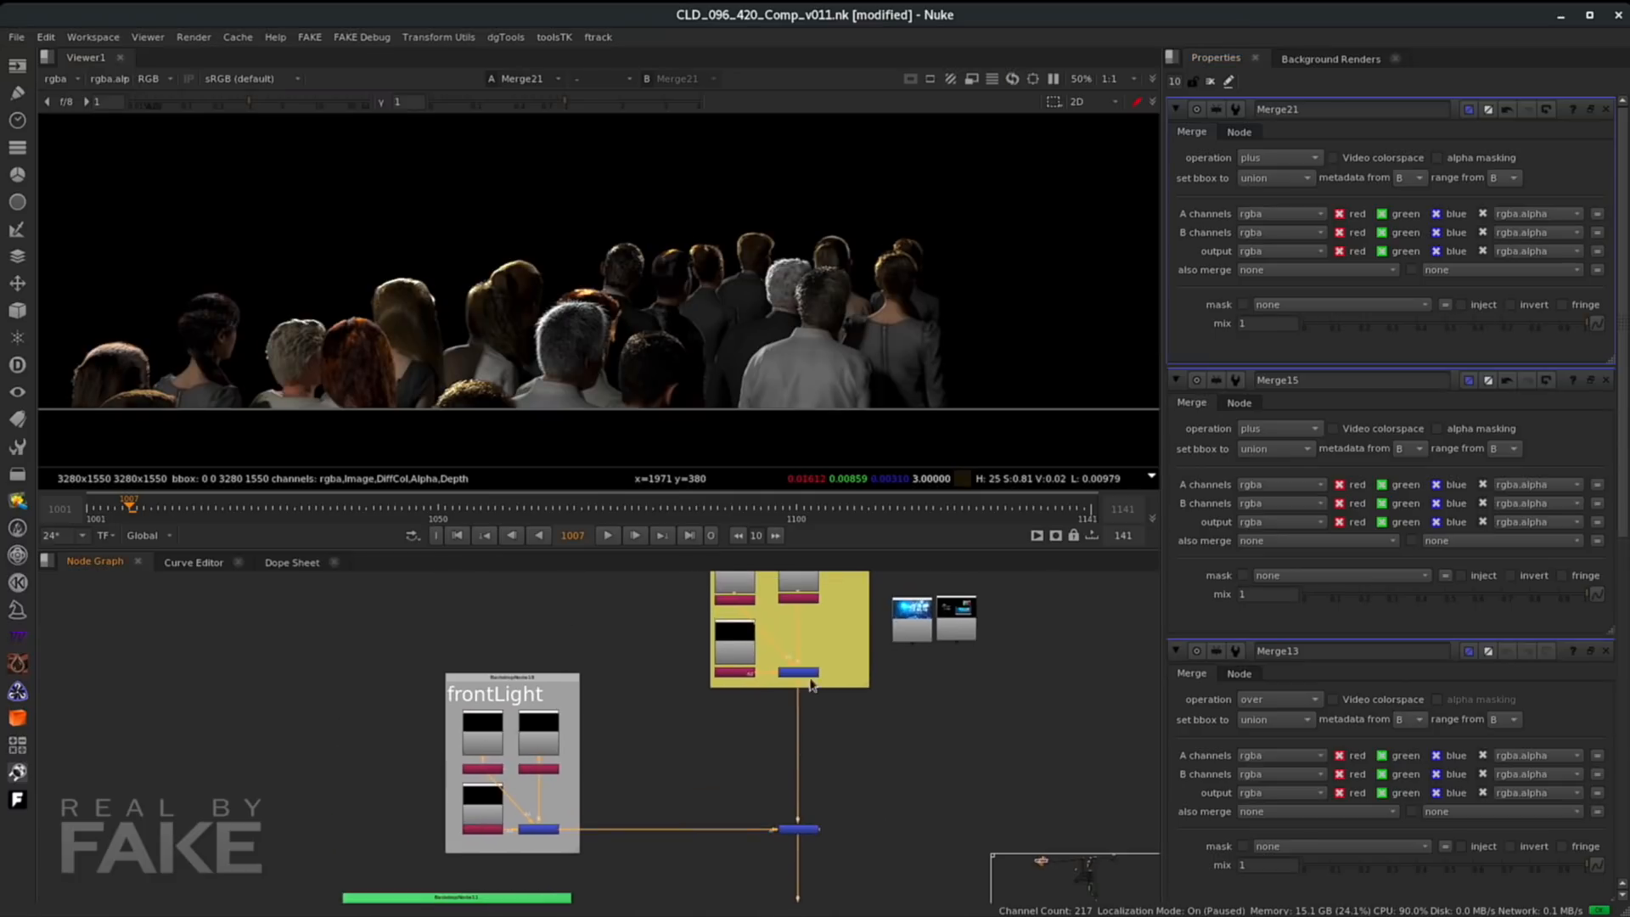
- Add a Merge below the spotlight merge and test a mix of 0.25
click(797, 674)
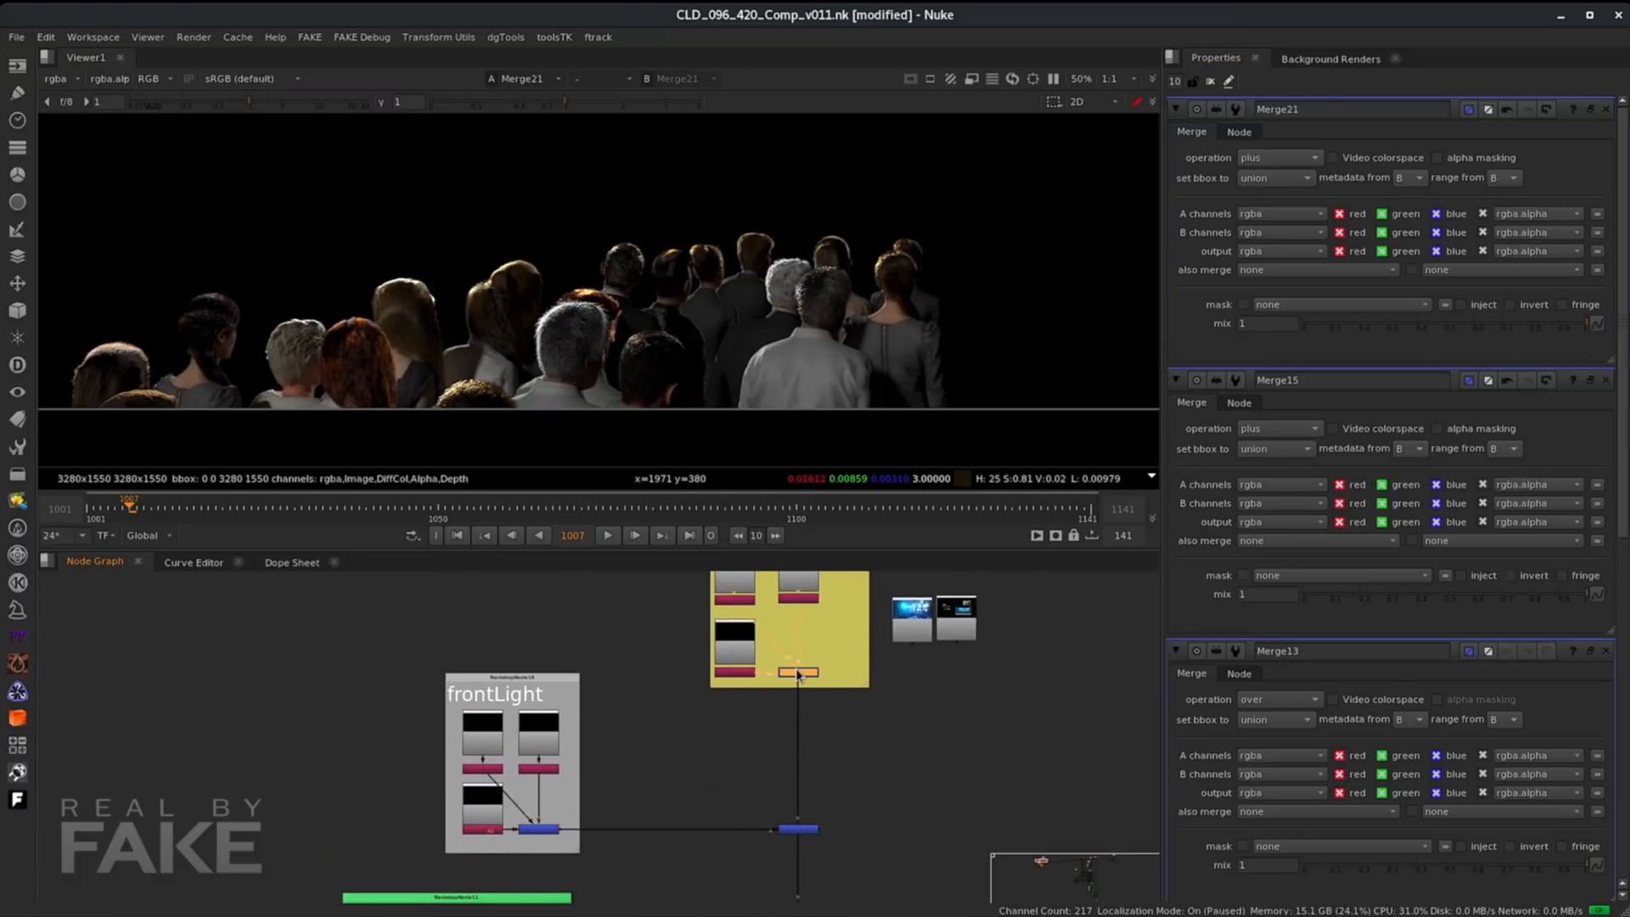
key(m)
drag(853, 672, 811, 729)
scroll(802, 734, up, 4)
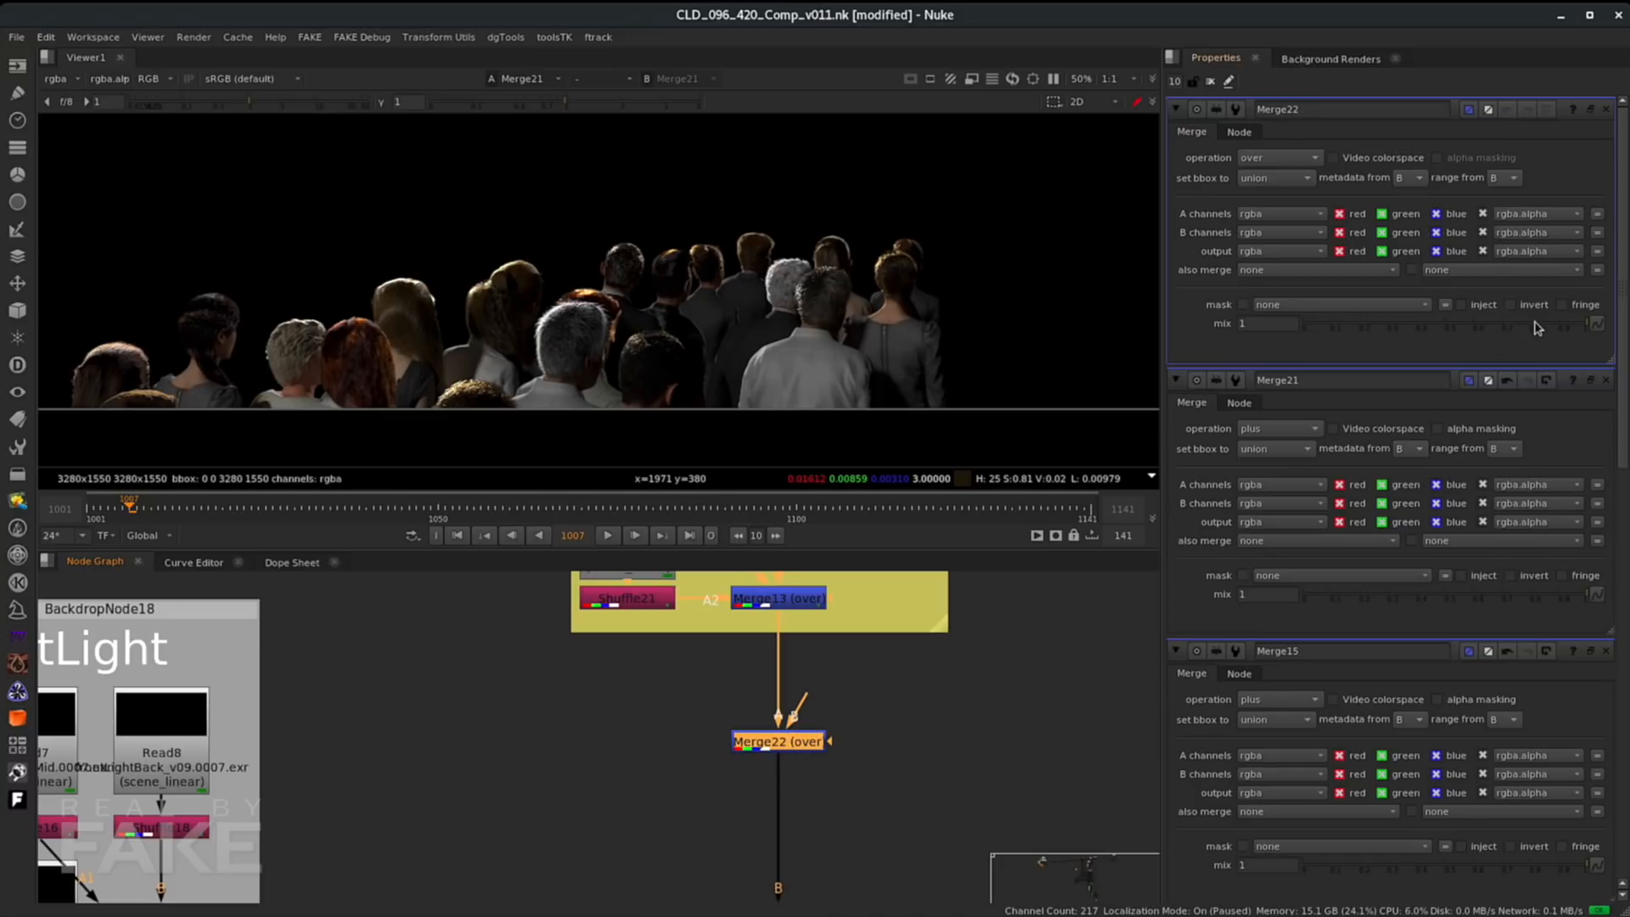
drag(1580, 324, 1528, 353)
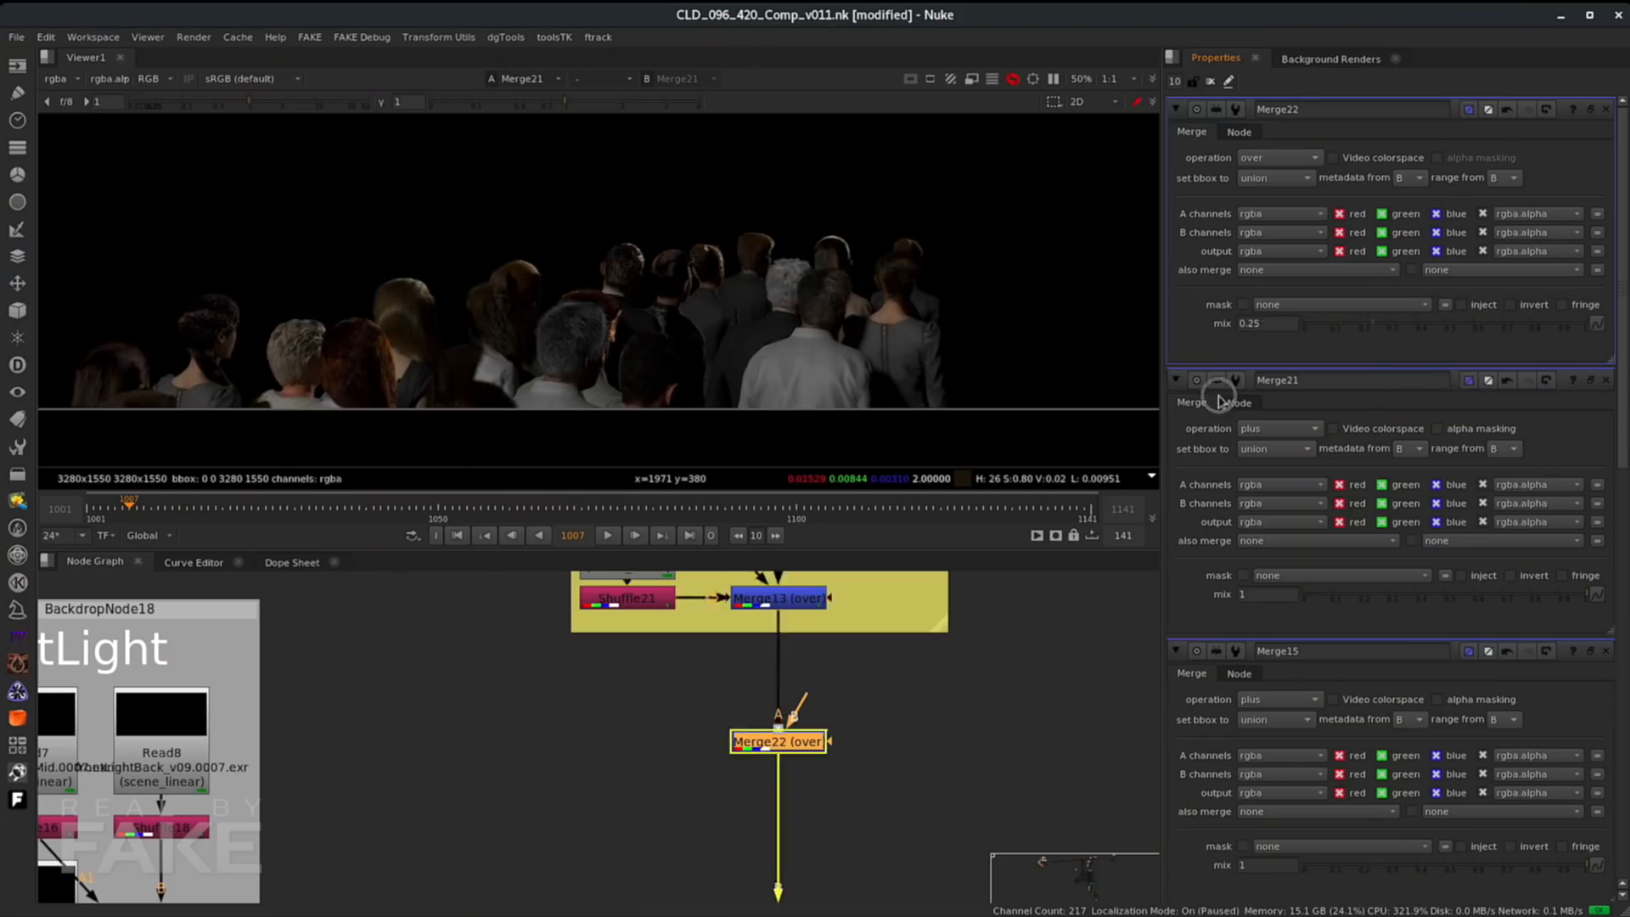
scroll(951, 723, down, 6)
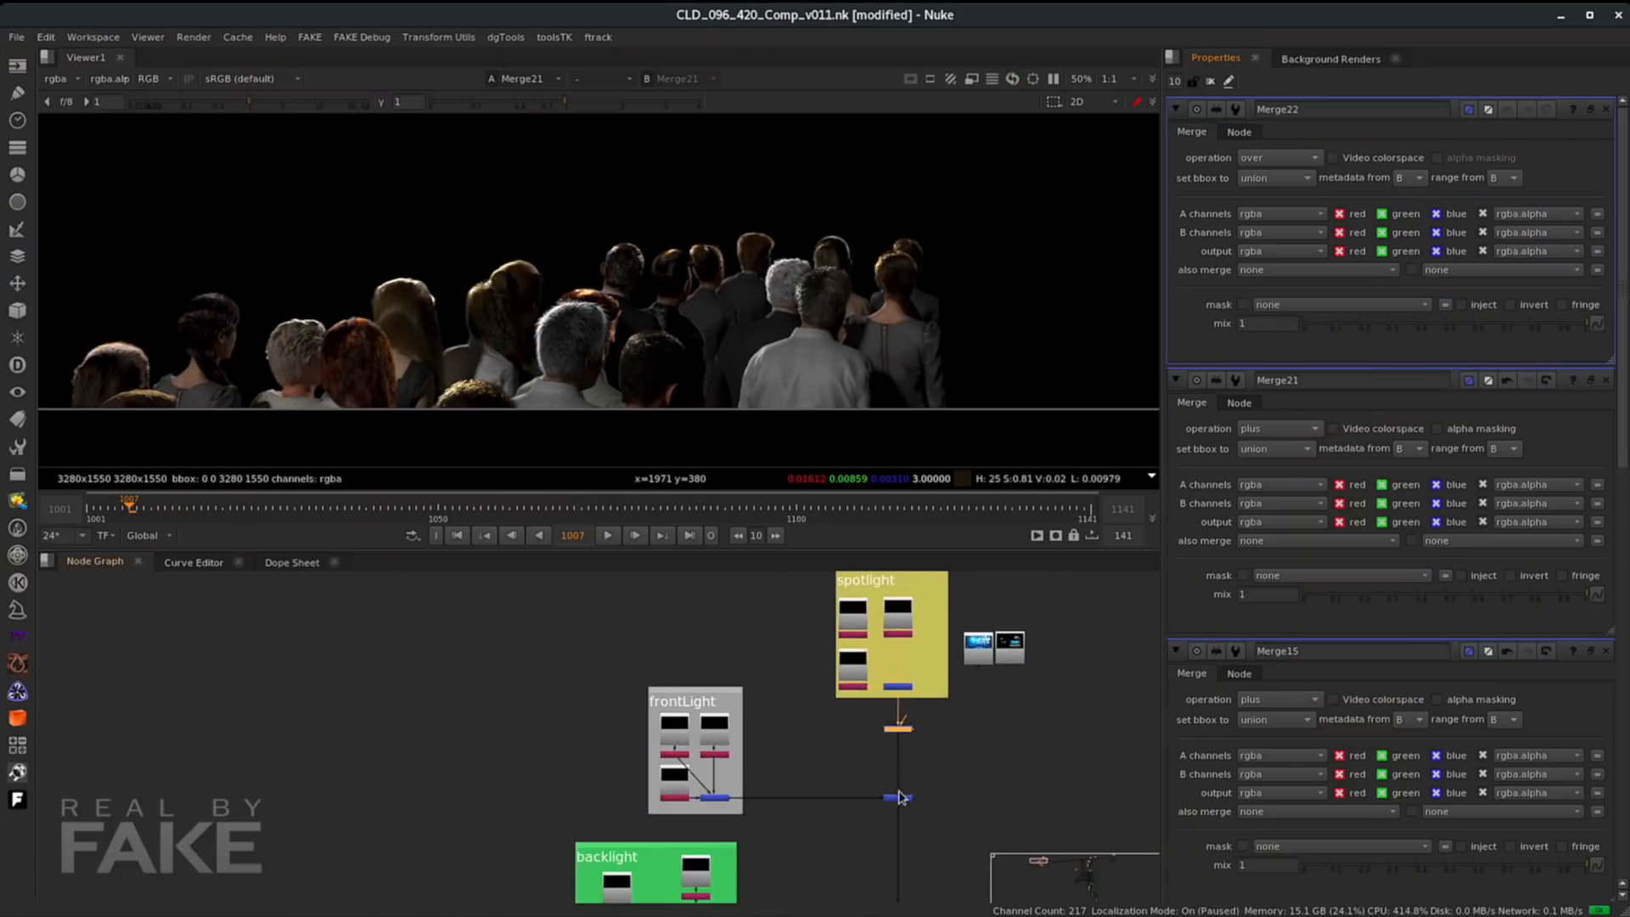
- Move the background plate read beside the light merges and merge the combined lights over the plate
middle_drag(896, 793, 789, 685)
middle_drag(807, 746, 766, 810)
scroll(832, 767, down, 3)
drag(822, 615, 821, 829)
middle_drag(815, 842, 758, 746)
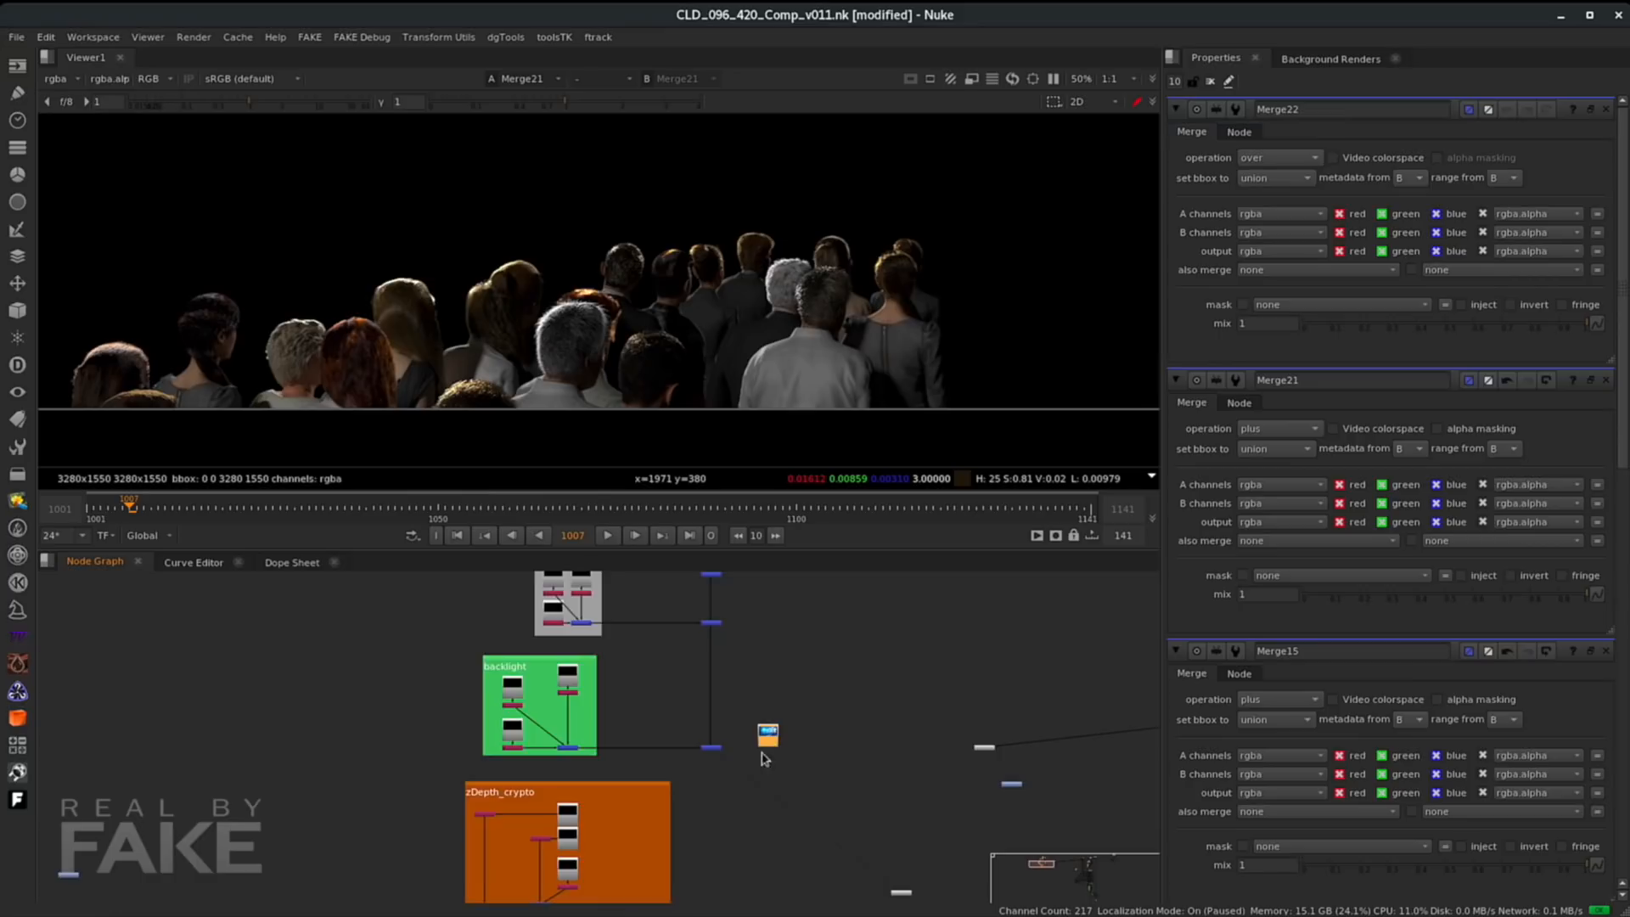
scroll(791, 765, up, 3)
drag(761, 716, 819, 726)
click(654, 737)
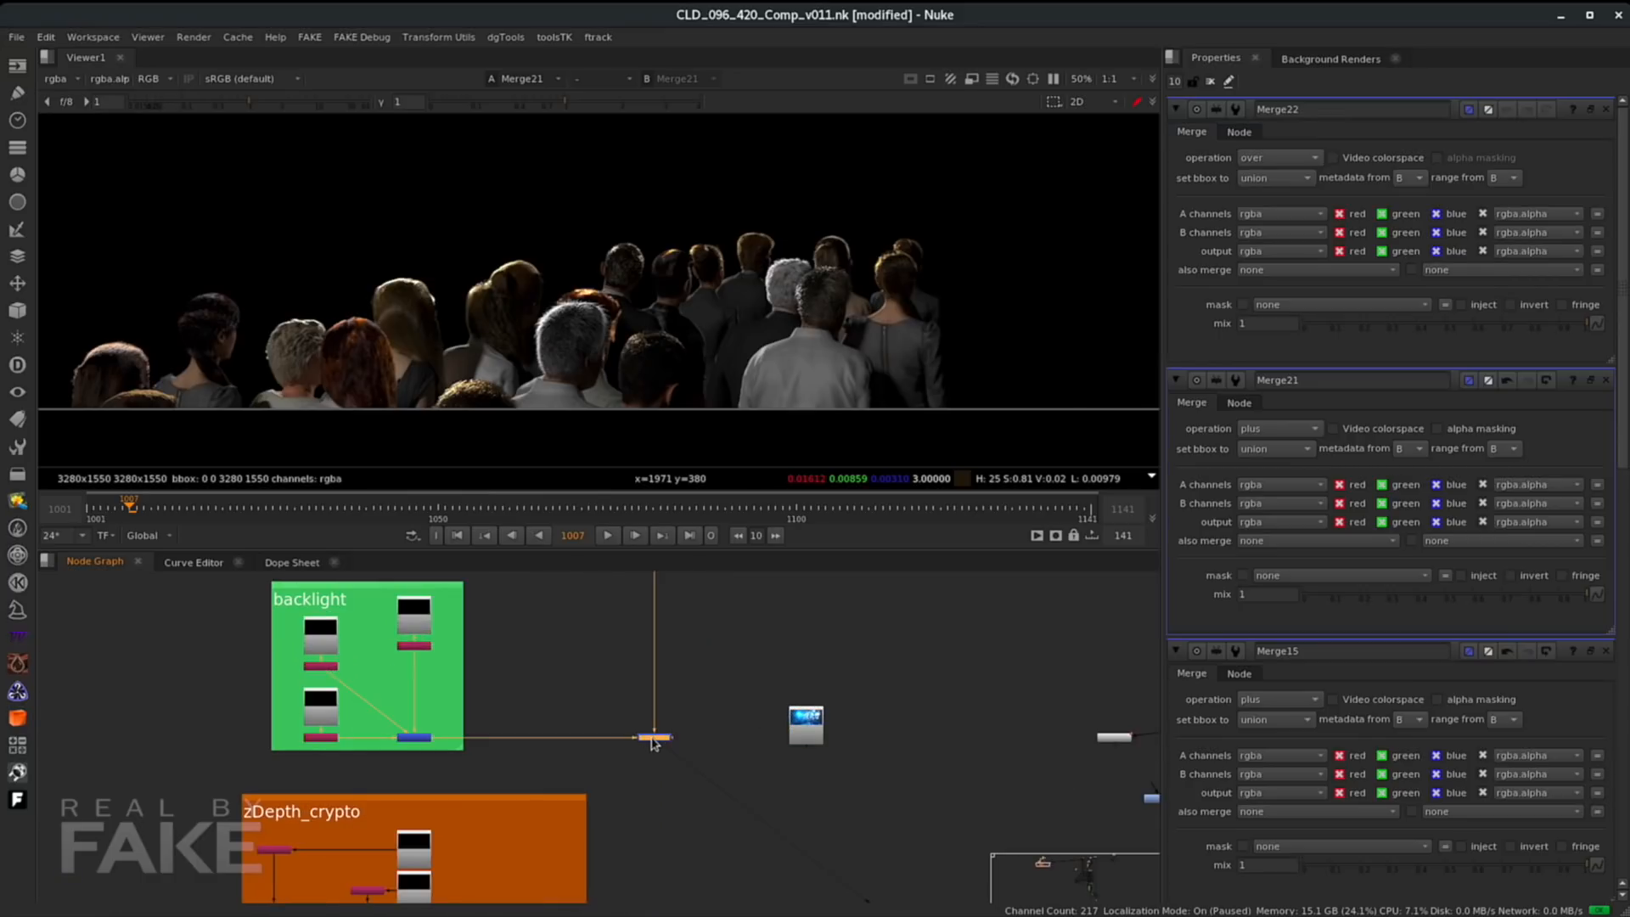
shift+click(813, 726)
key(m)
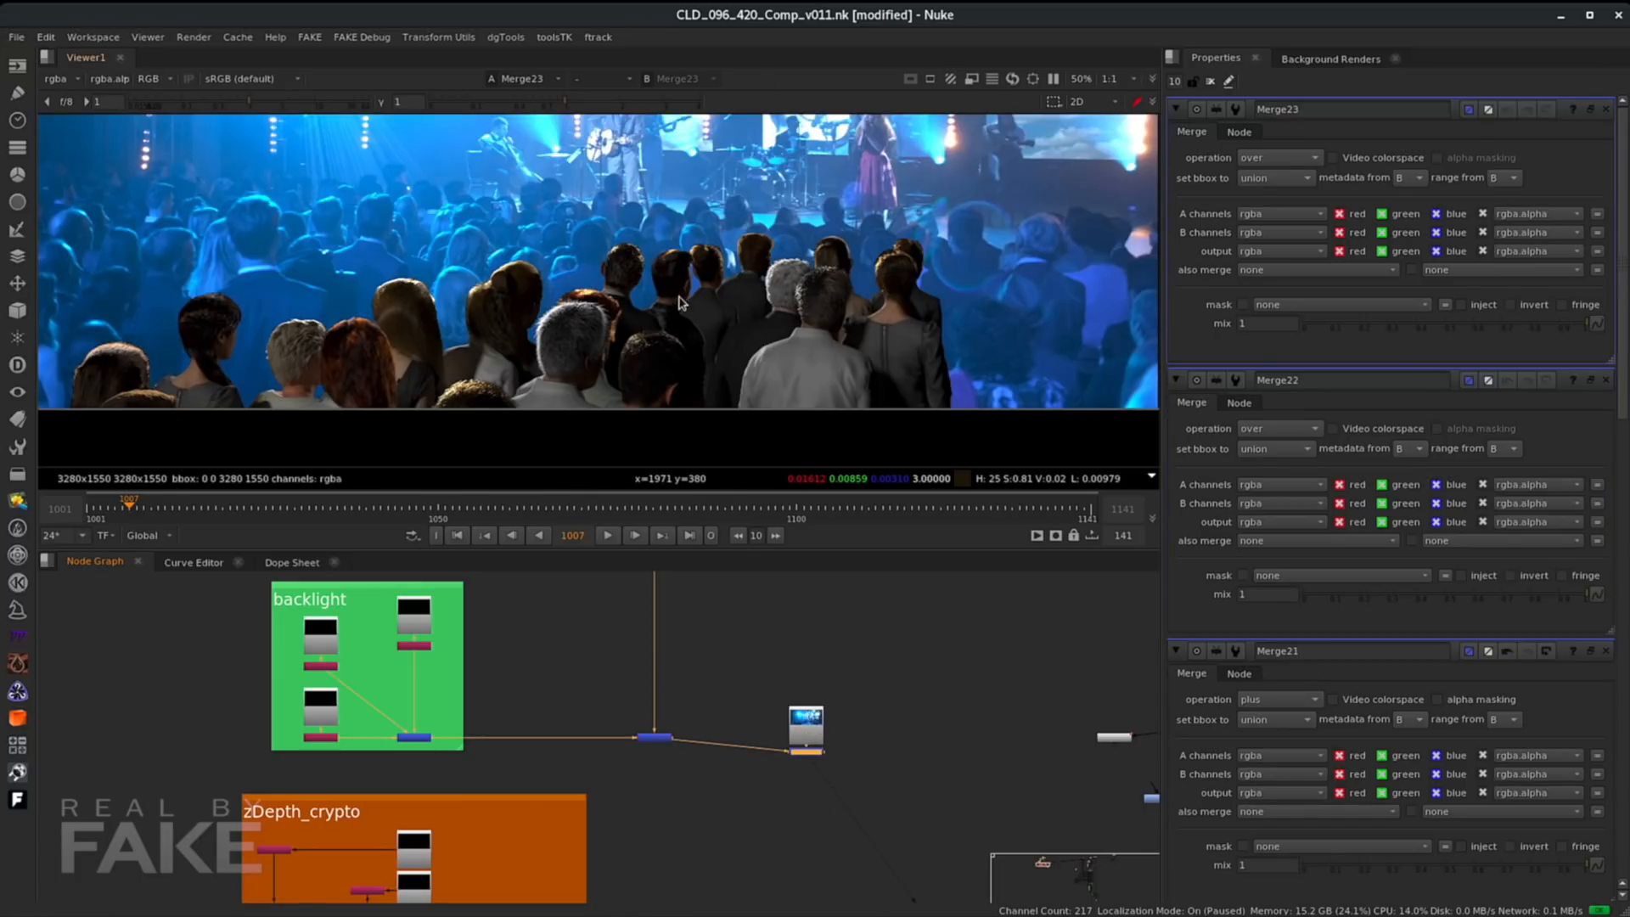
- Inspect the crowd composited over the plate in the viewer at different zoom levels
scroll(717, 294, up, 5)
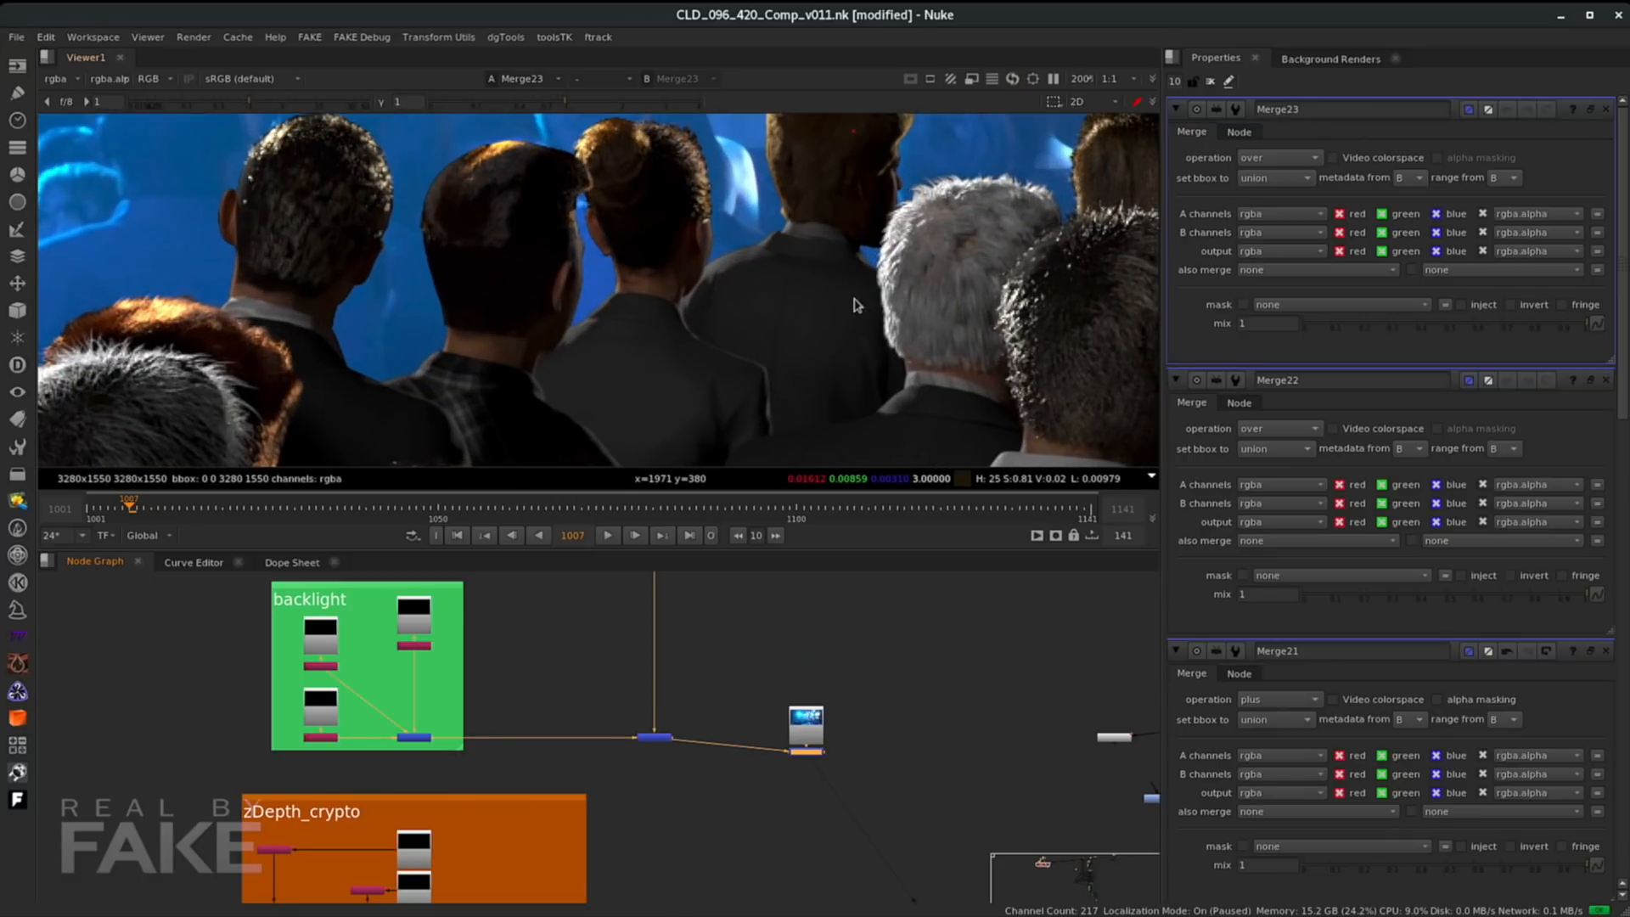
scroll(887, 223, down, 3)
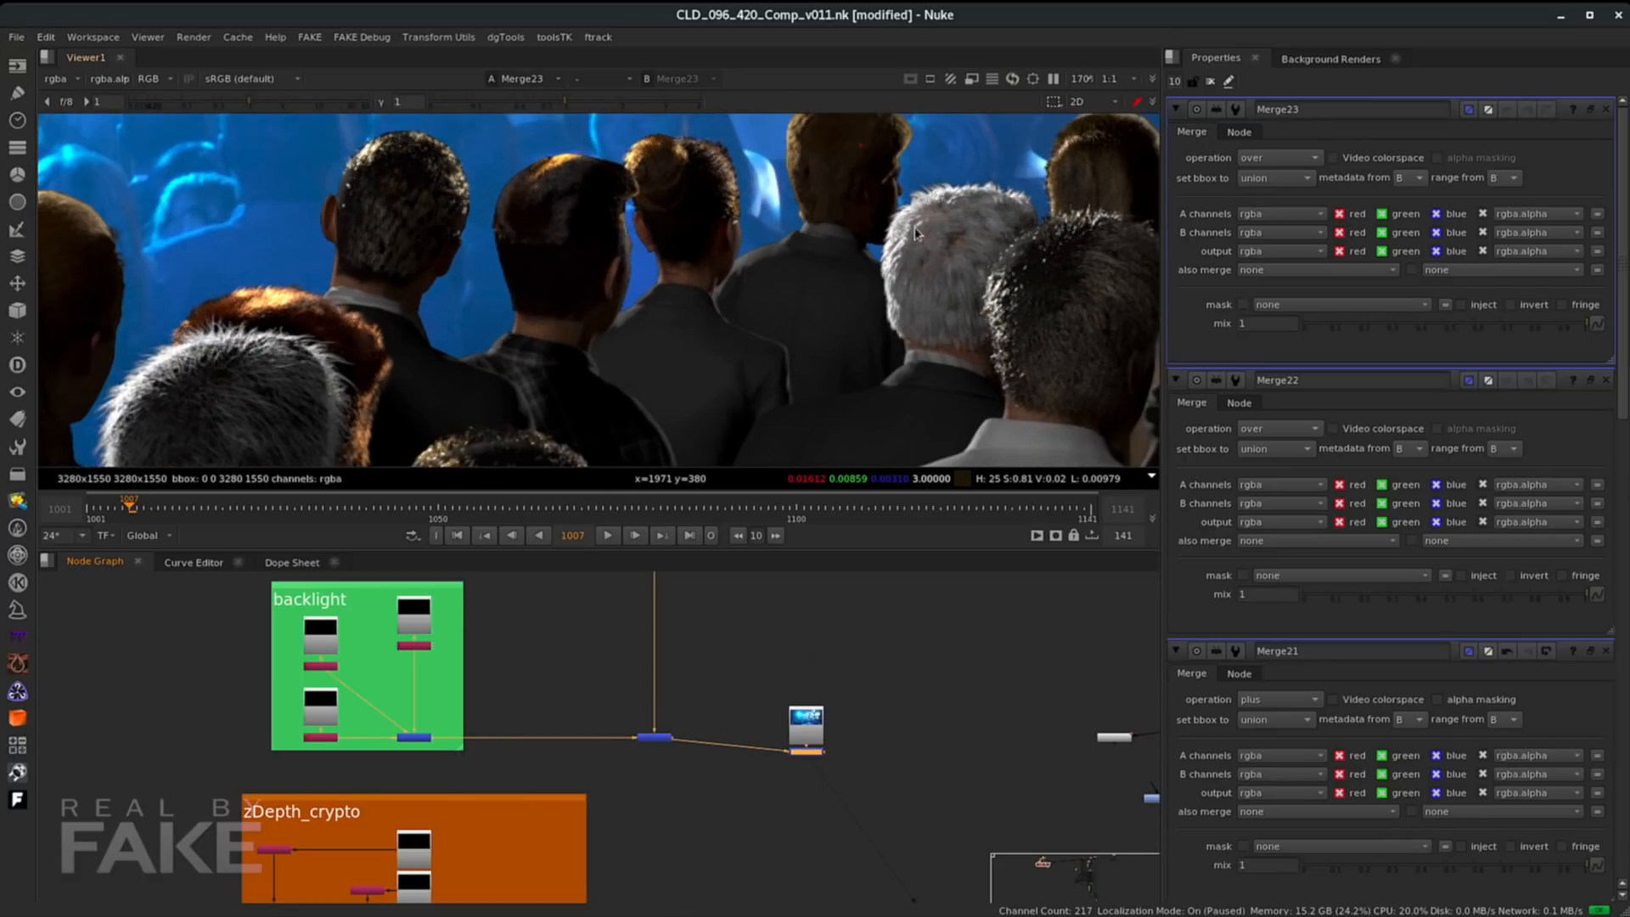
middle_drag(767, 316, 696, 285)
scroll(696, 273, up, 2)
scroll(807, 255, down, 6)
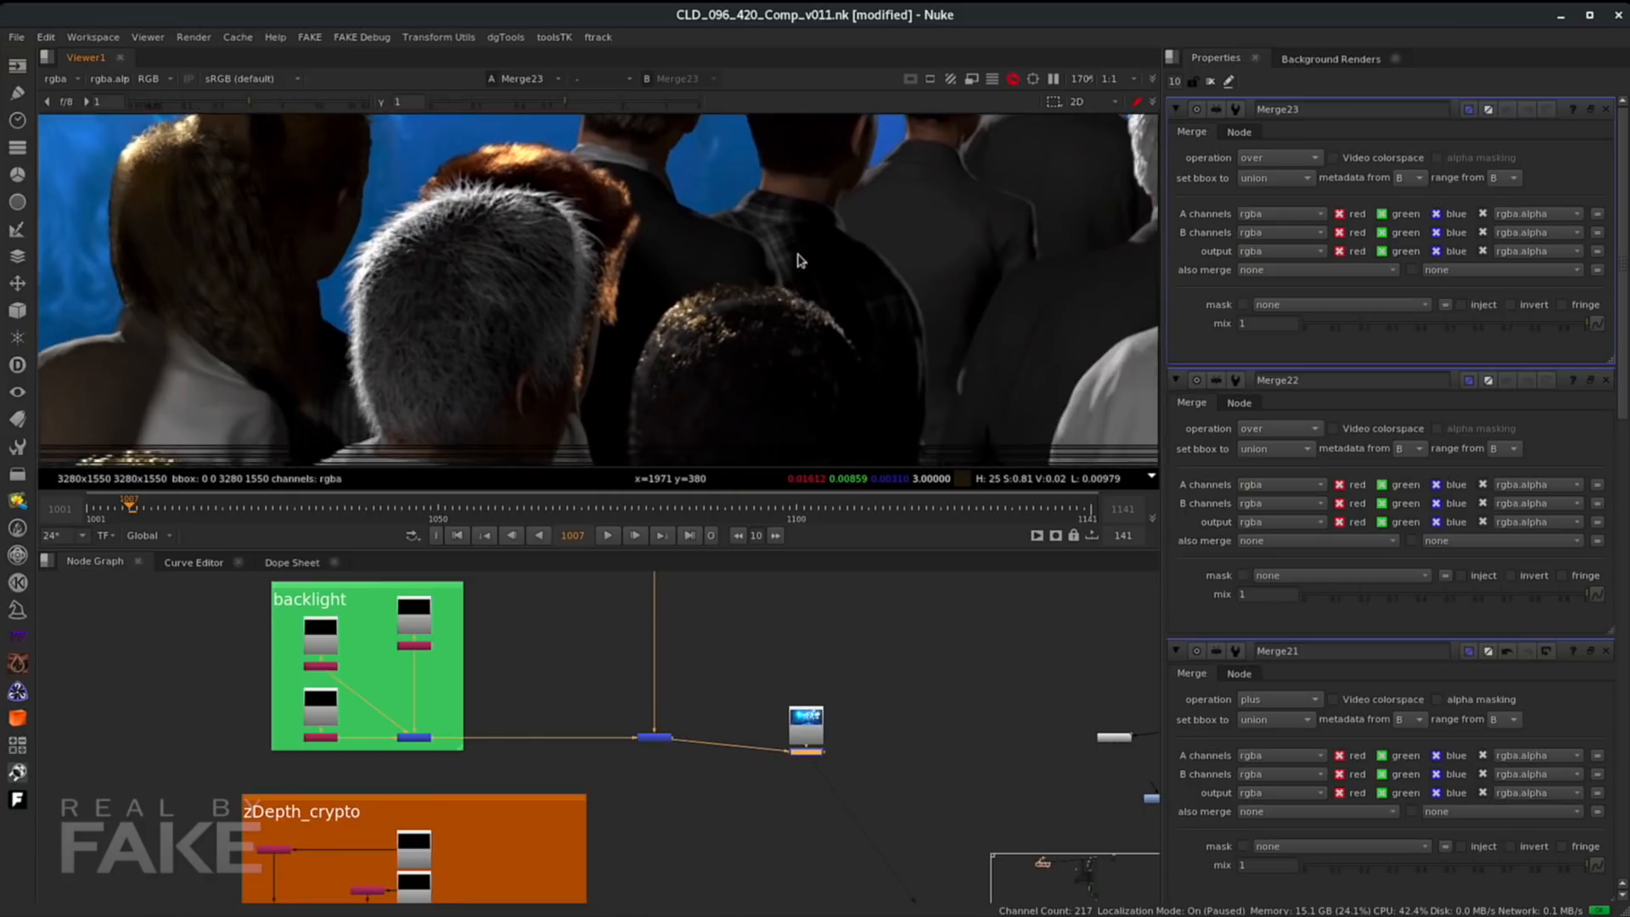
scroll(597, 286, up, 4)
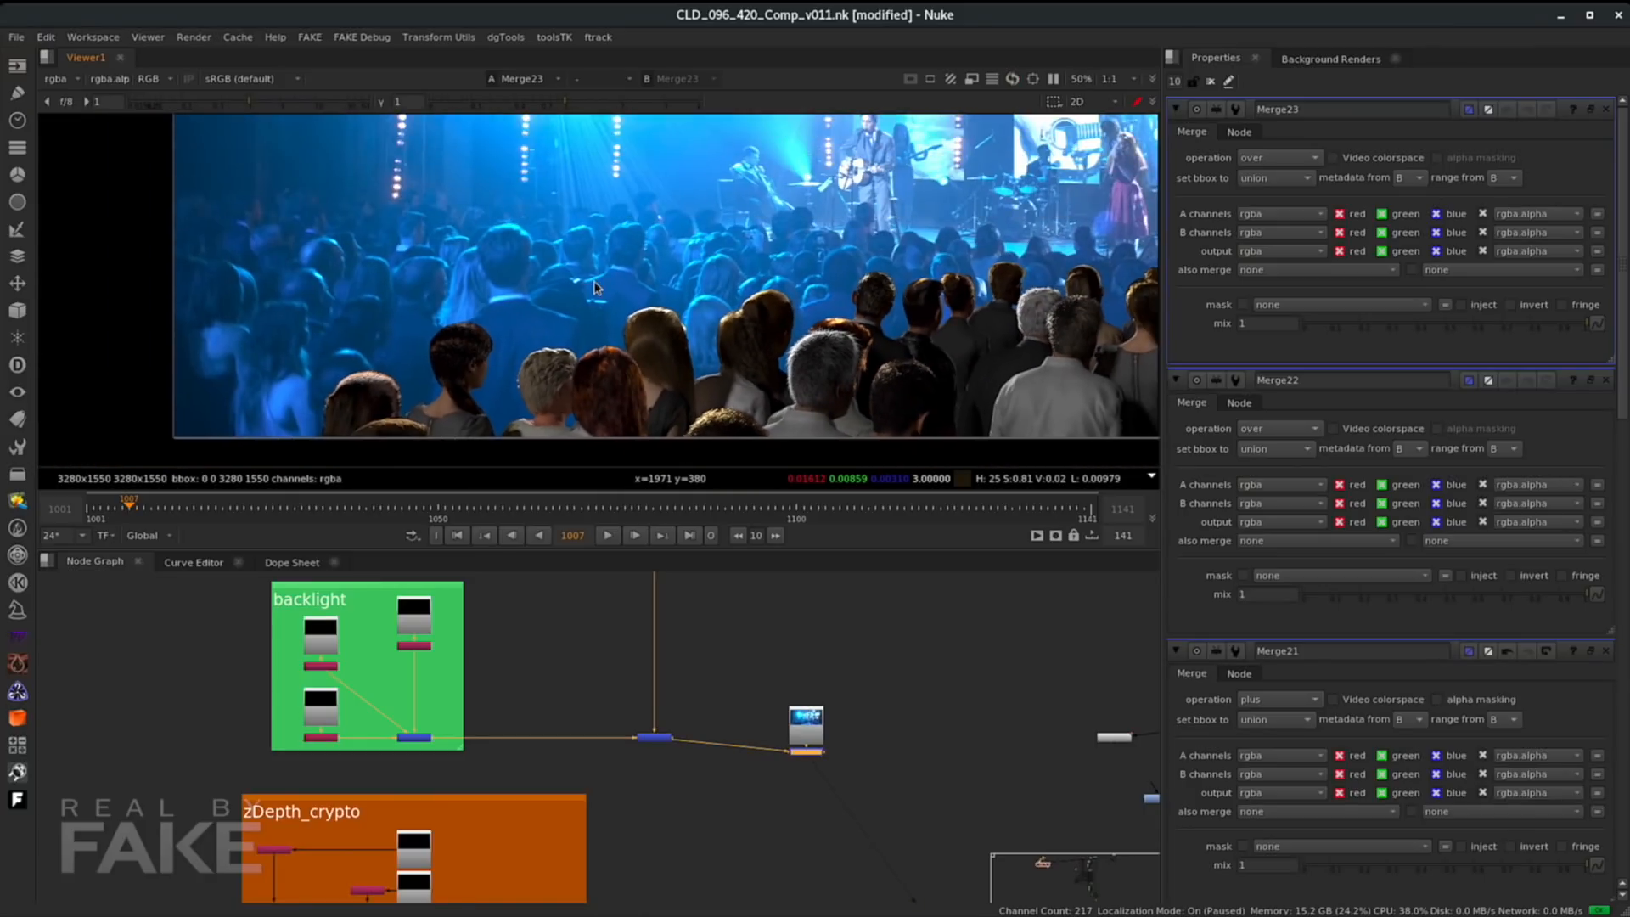
scroll(592, 297, up, 2)
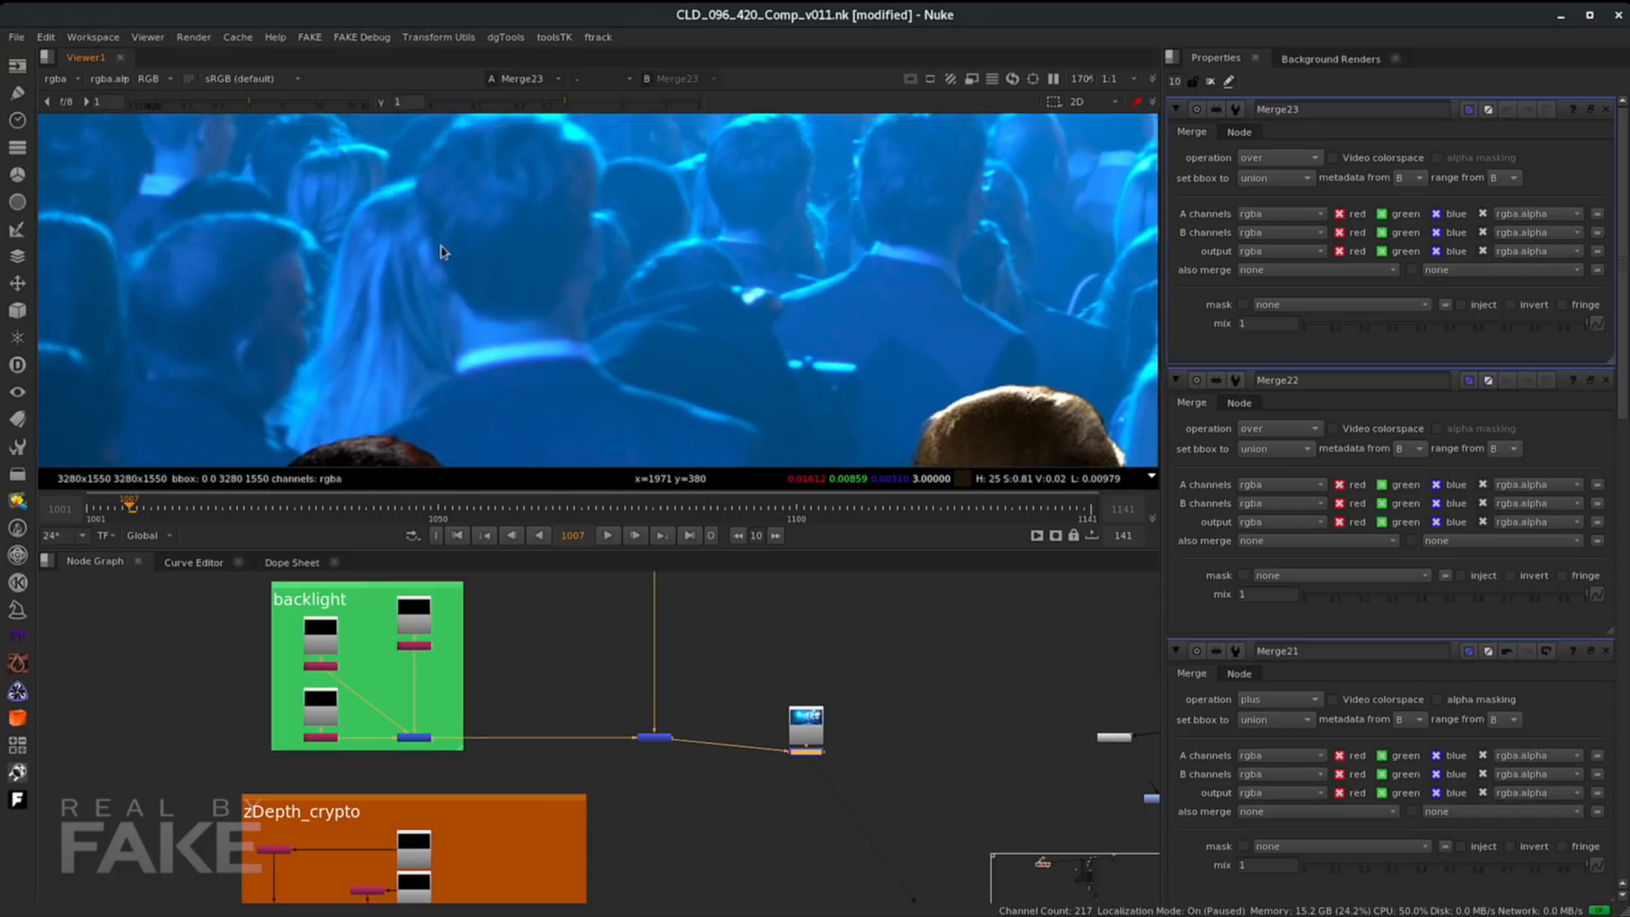
middle_drag(826, 248, 397, 348)
middle_drag(586, 161, 833, 328)
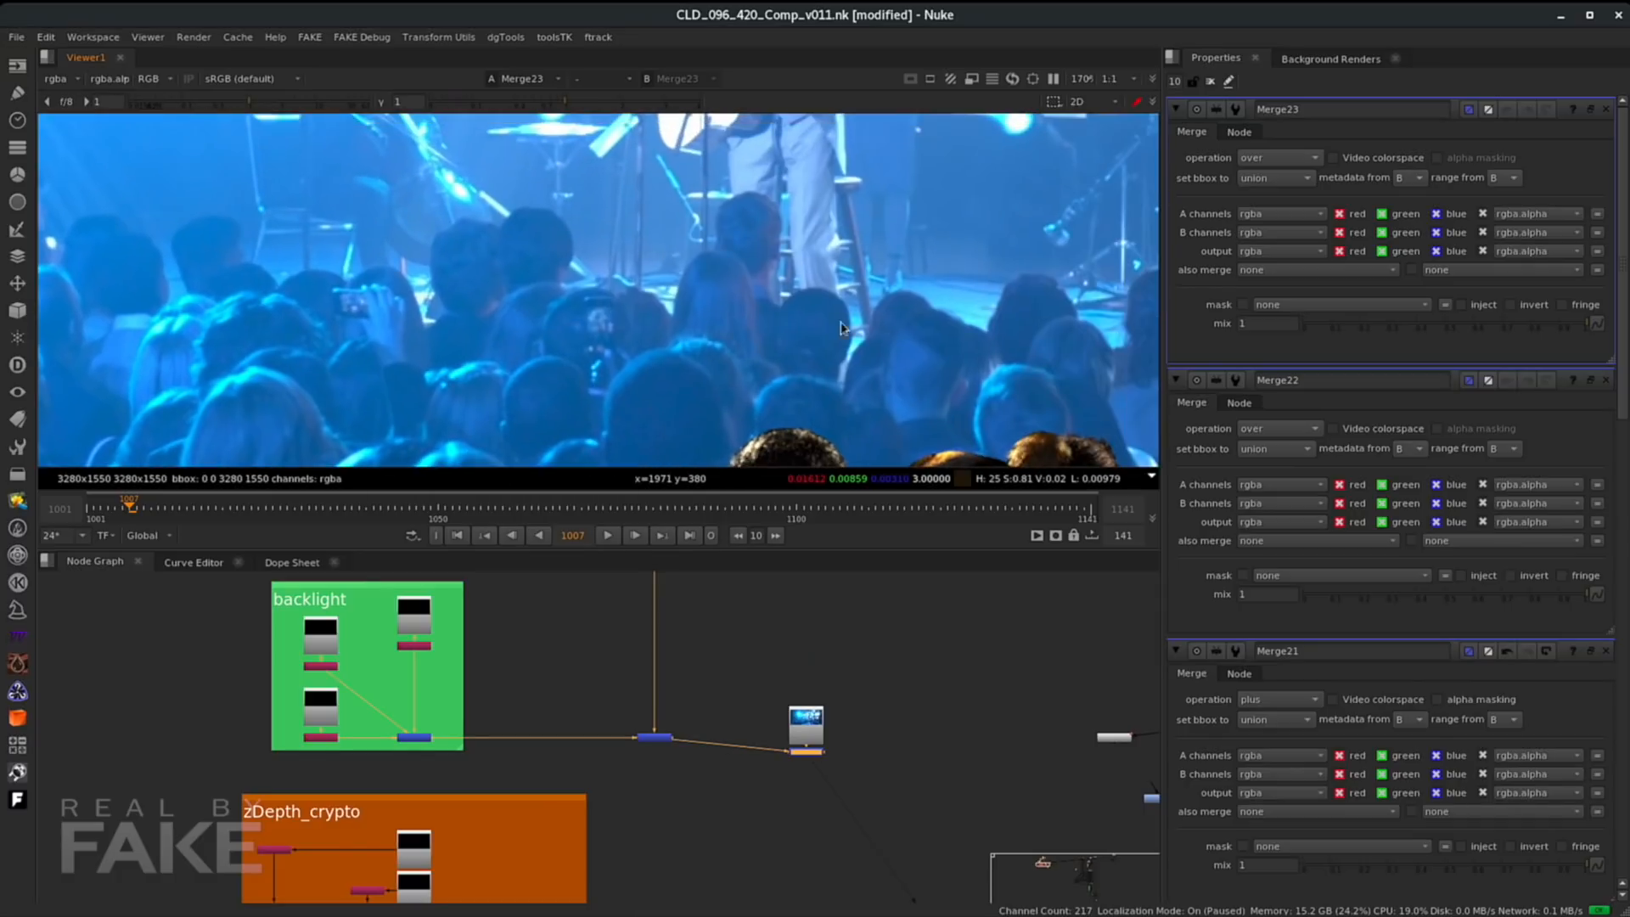
middle_drag(773, 210, 783, 338)
middle_drag(835, 136, 828, 270)
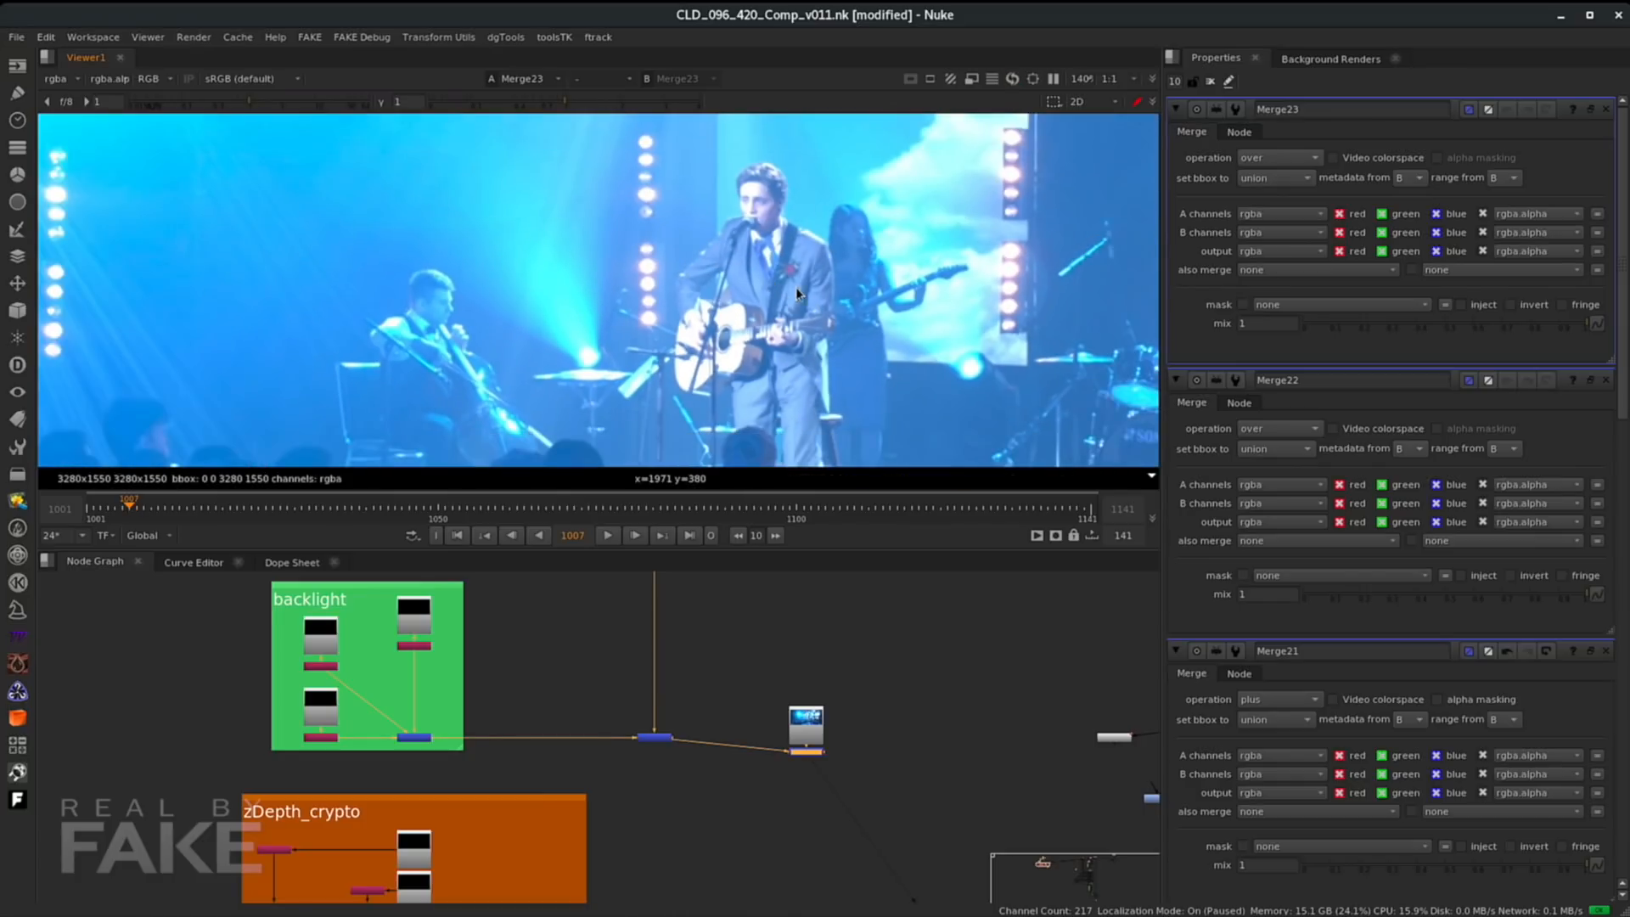
scroll(796, 287, up, 2)
scroll(820, 285, down, 1)
scroll(820, 285, down, 2)
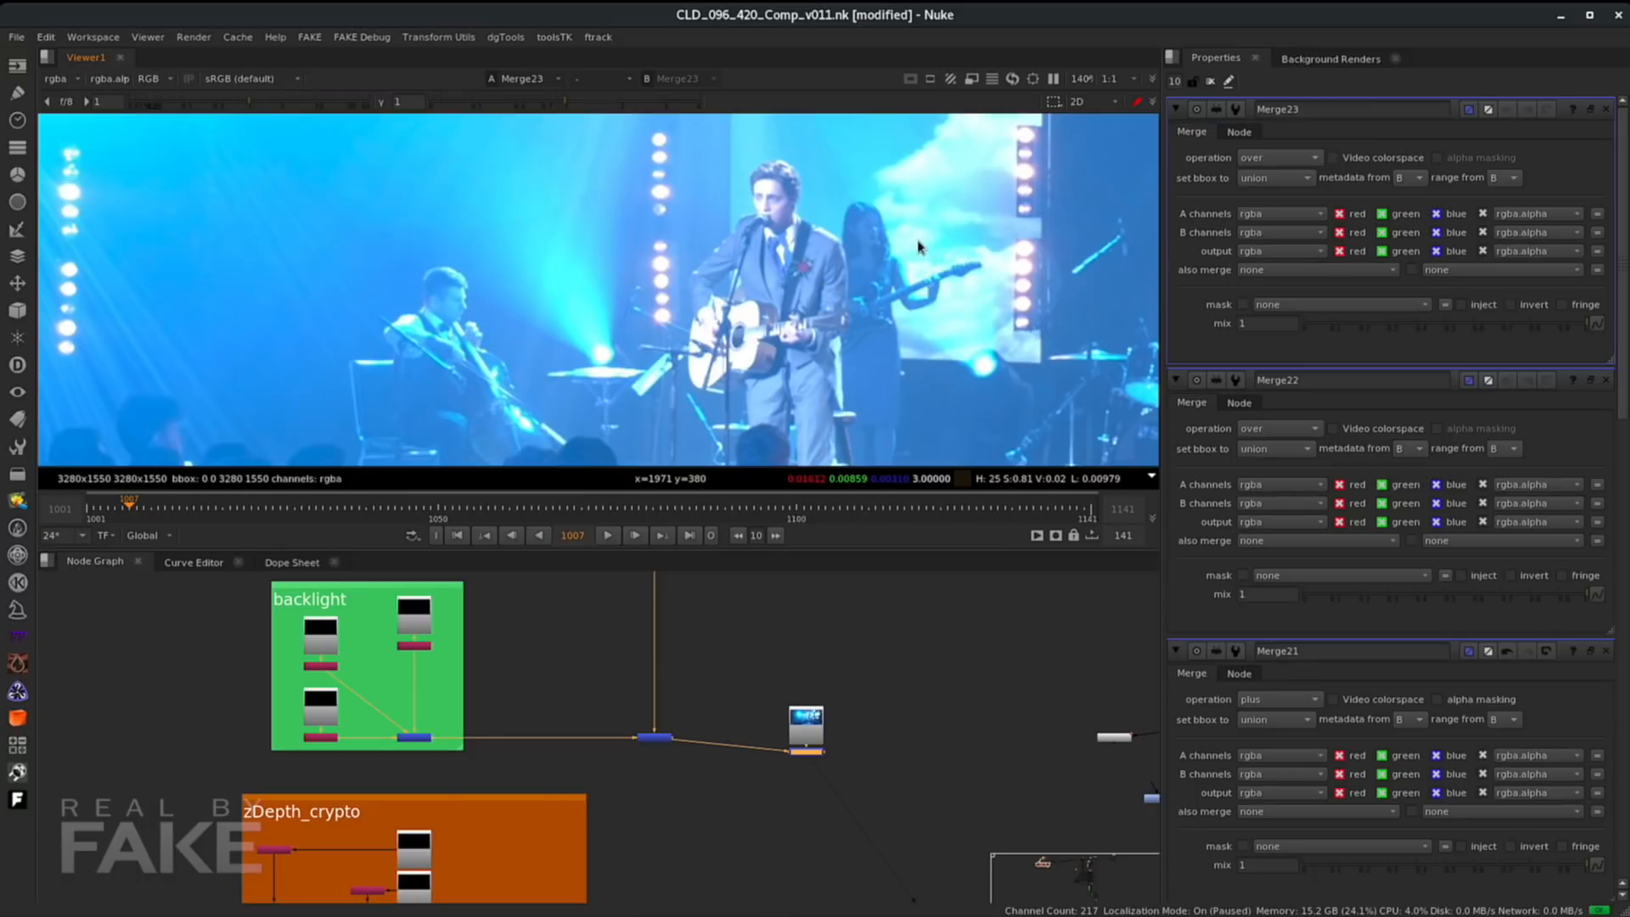
scroll(883, 237, down, 4)
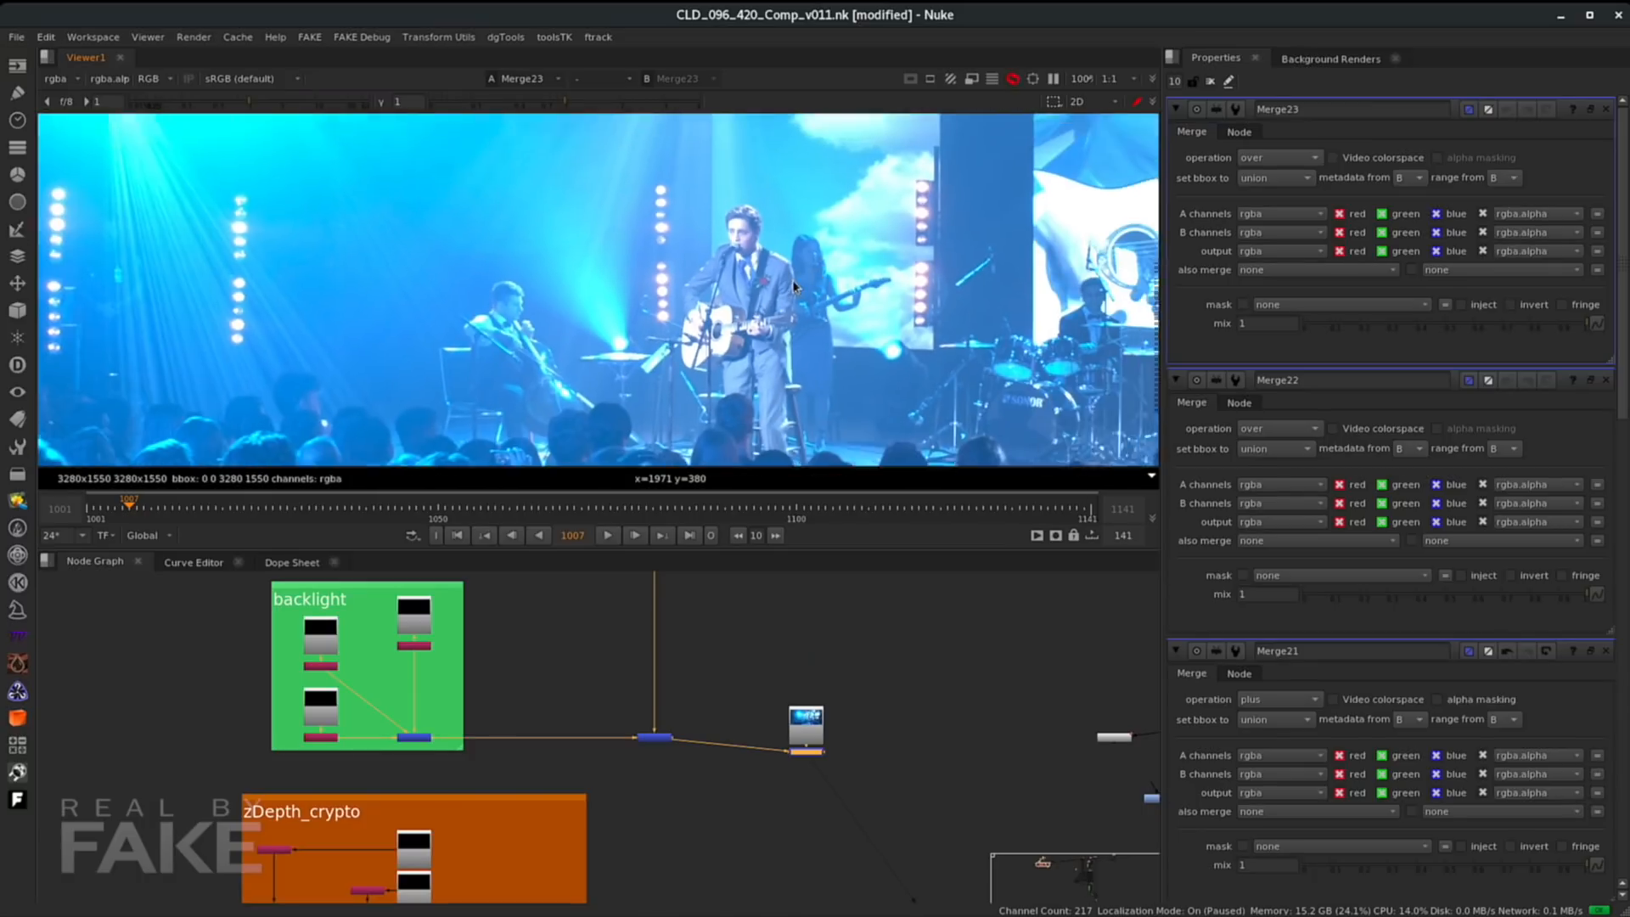
scroll(813, 259, down, 2)
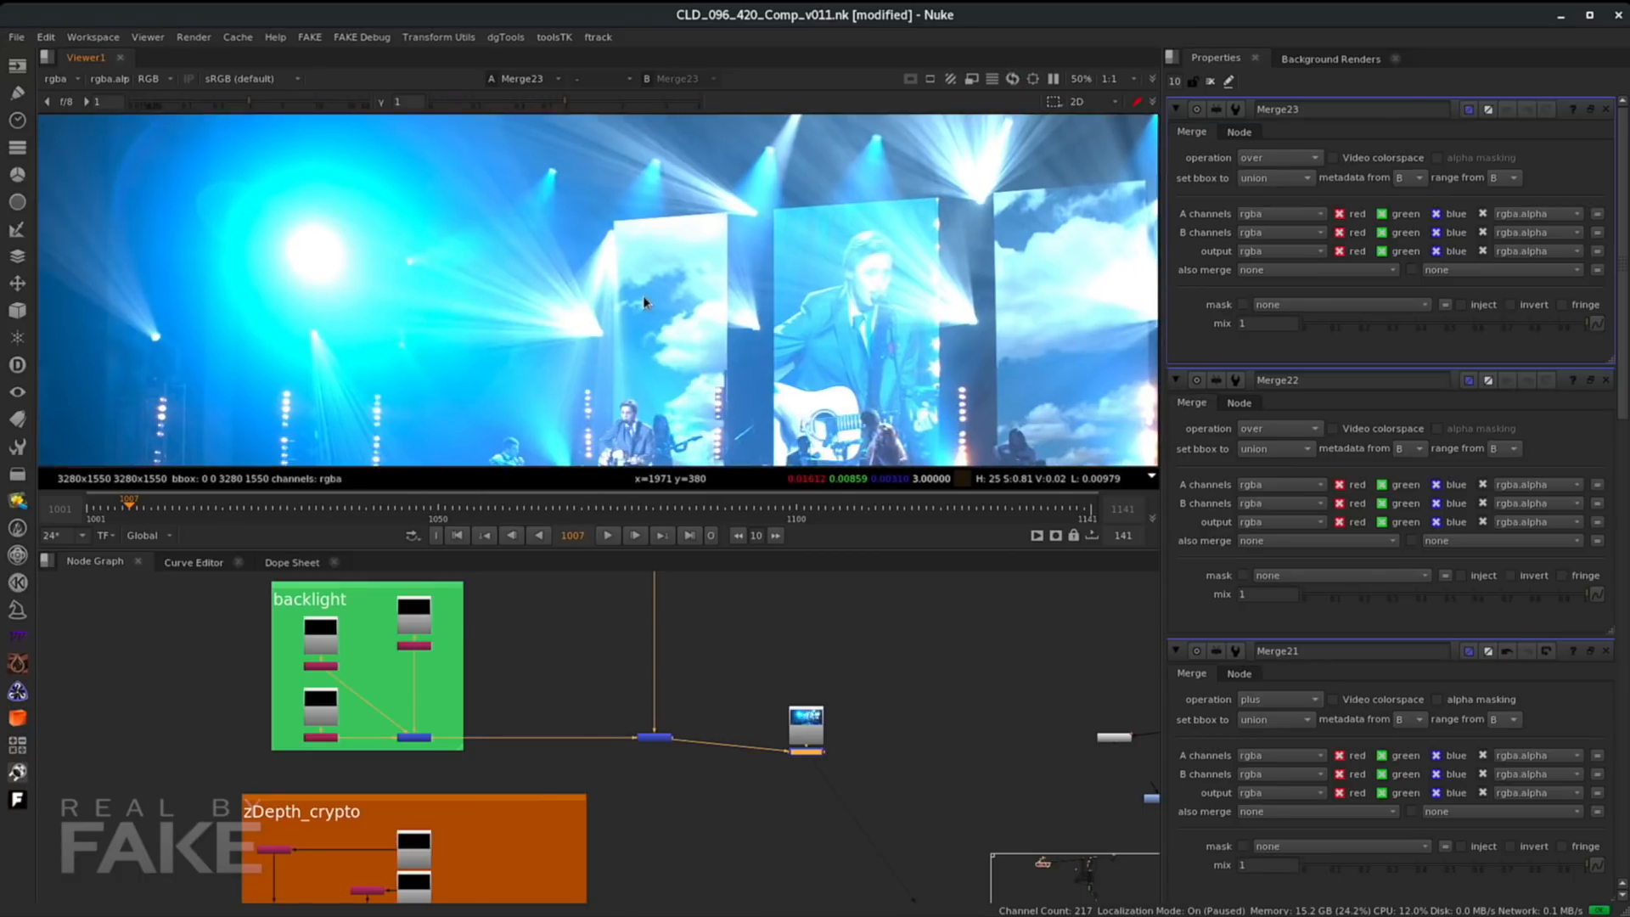
scroll(859, 371, up, 2)
scroll(861, 299, down, 1)
middle_drag(877, 349, 774, 155)
scroll(813, 327, down, 1)
middle_drag(848, 397, 802, 327)
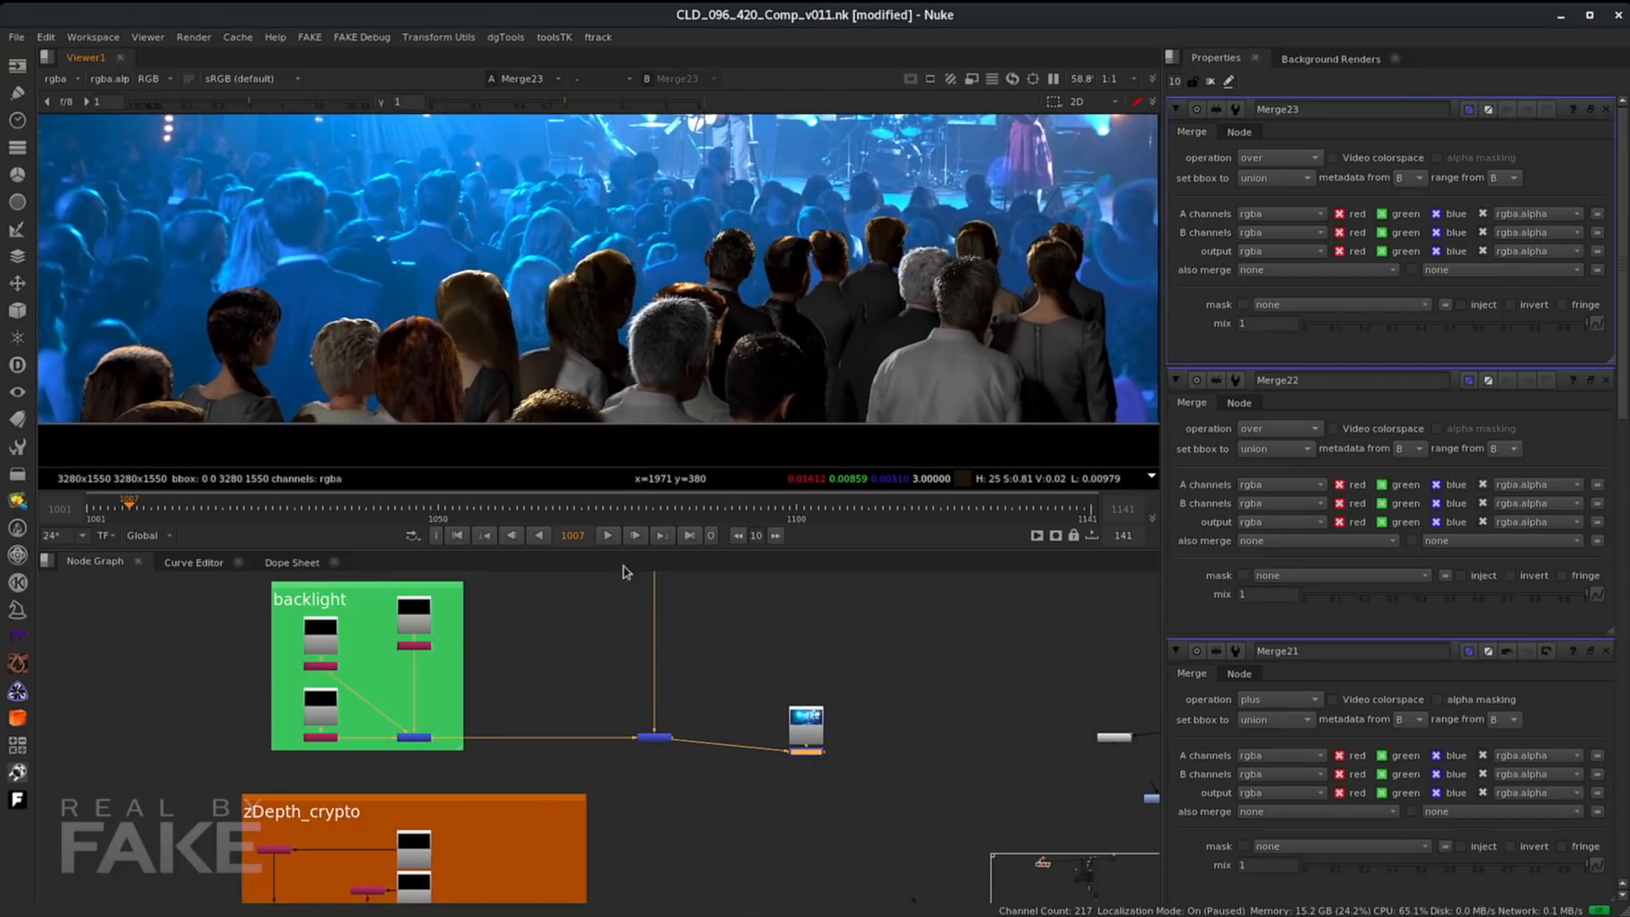
- Reposition the plate and the over merge, and insert a Grade node below the combined lights merge
drag(804, 711, 806, 681)
drag(805, 755, 806, 831)
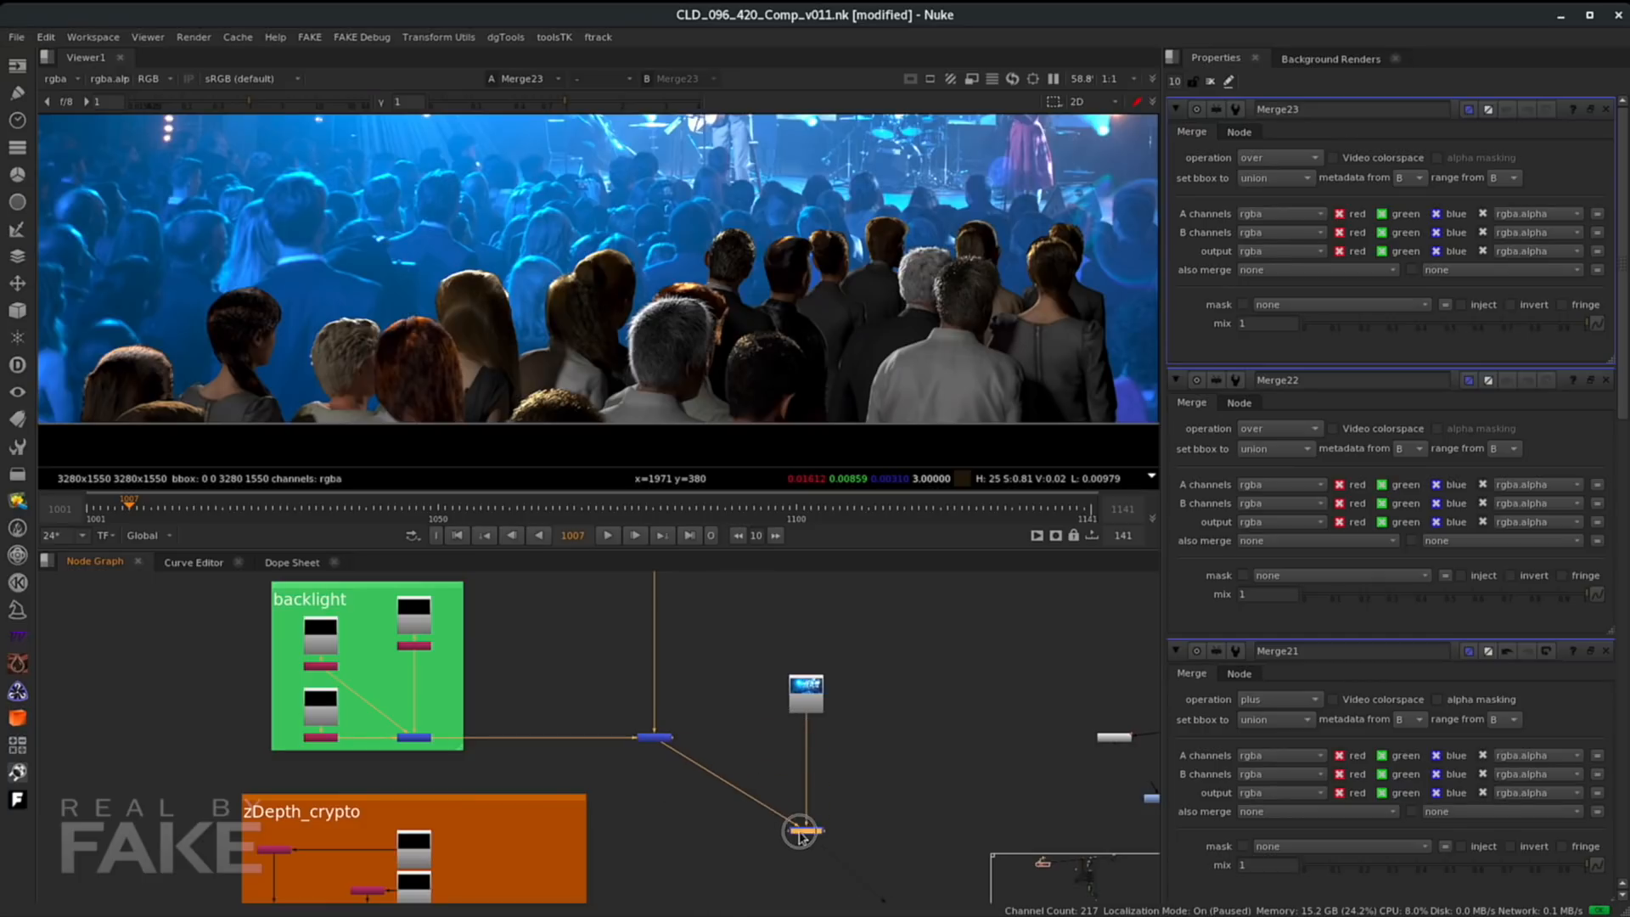
scroll(645, 741, up, 5)
click(653, 738)
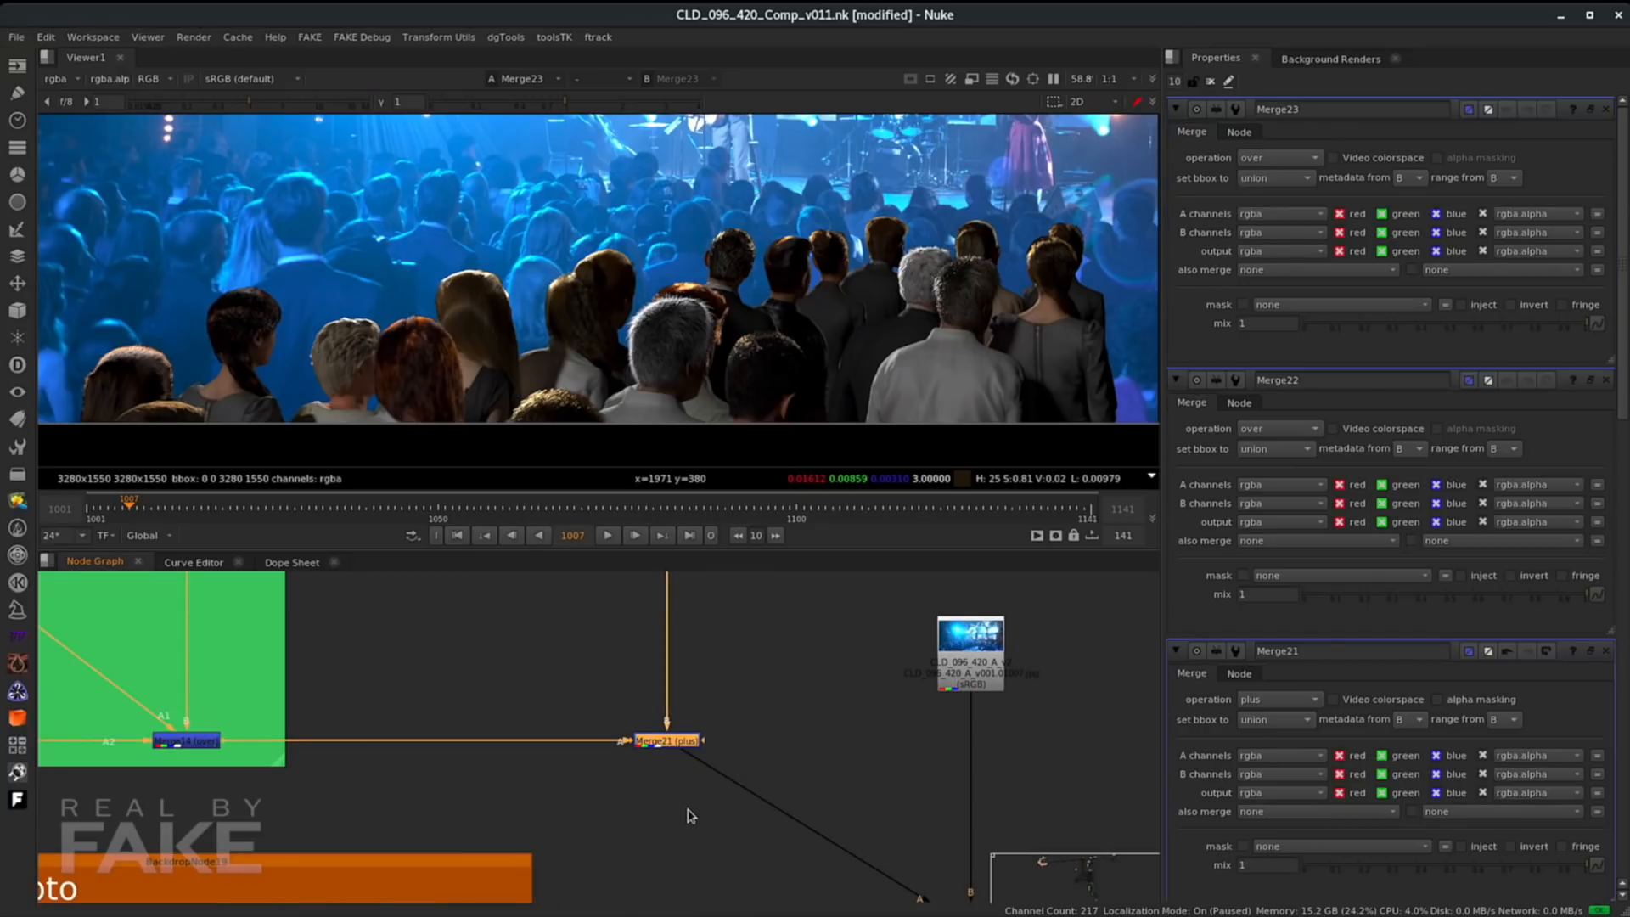
key(g)
drag(670, 762, 671, 812)
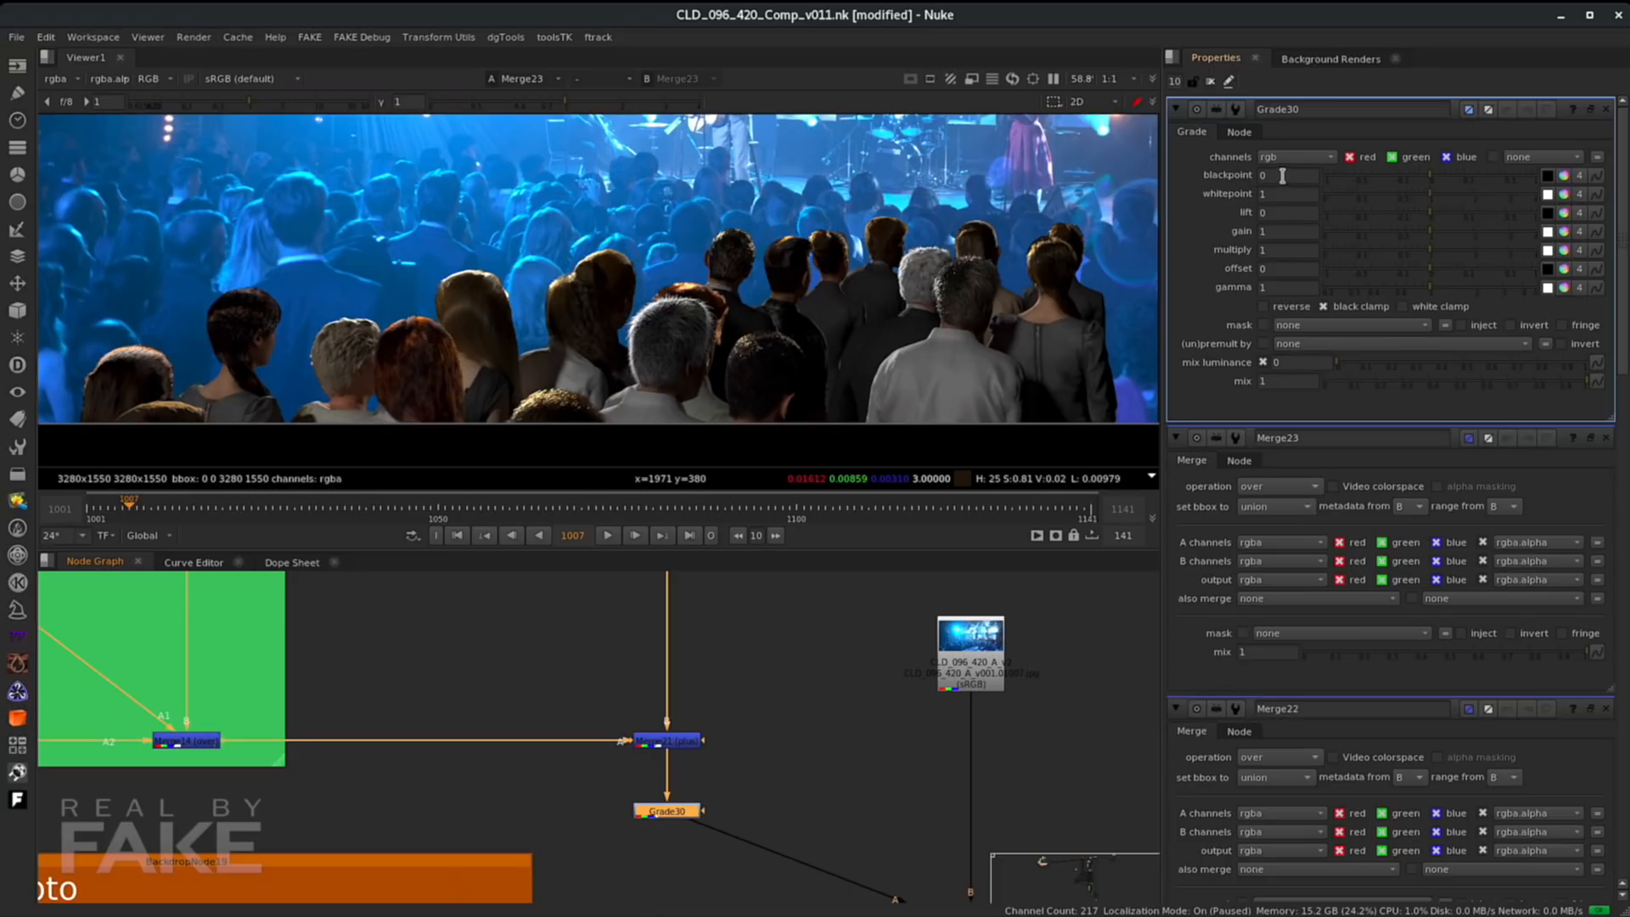
- Sample the Grade node's blackpoint from a dark area of the viewer image, then undo the sample
click(1546, 179)
ctrl+click(958, 383)
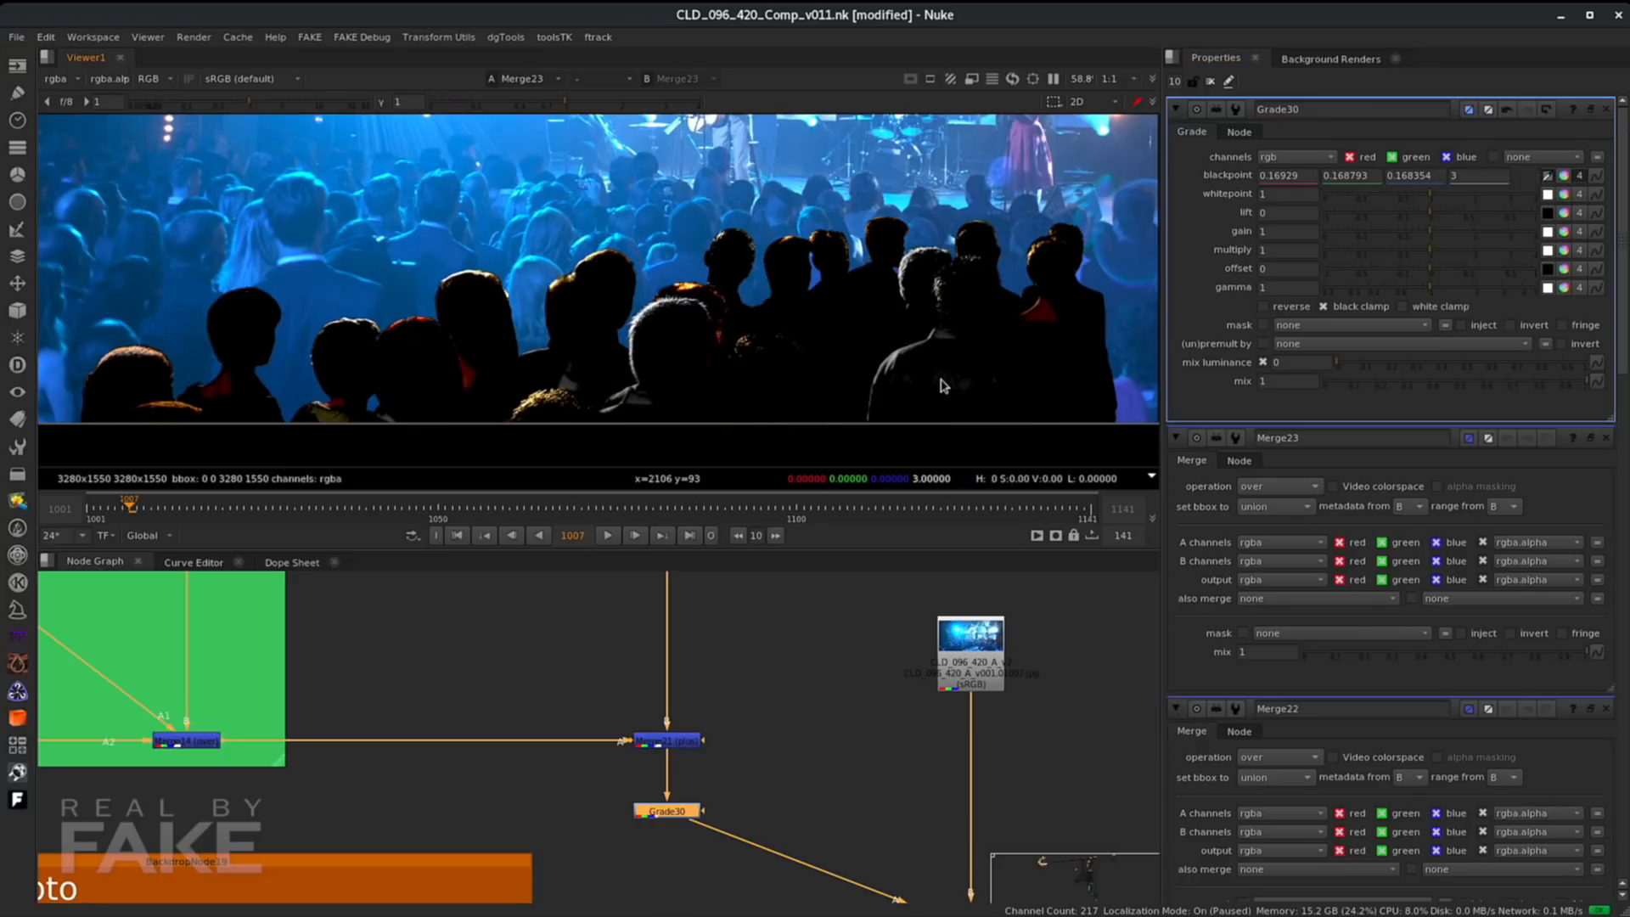
key(ctrl+z)
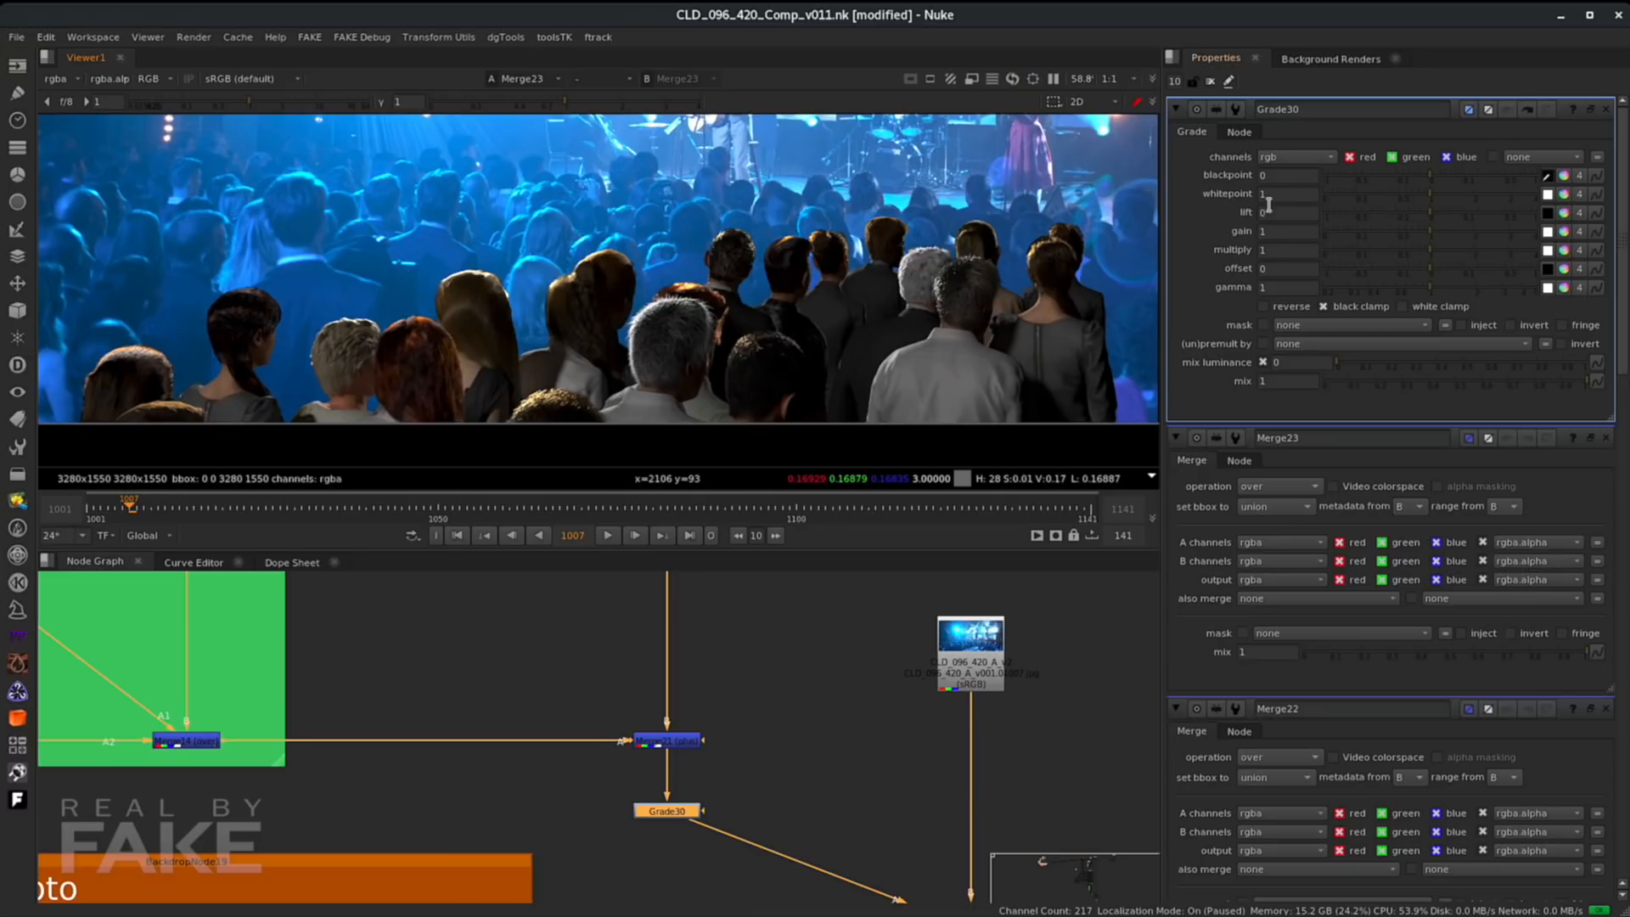
- Activate the Grade's colour picker and sample a dark region of the crowd in the viewer
click(1547, 194)
click(971, 393)
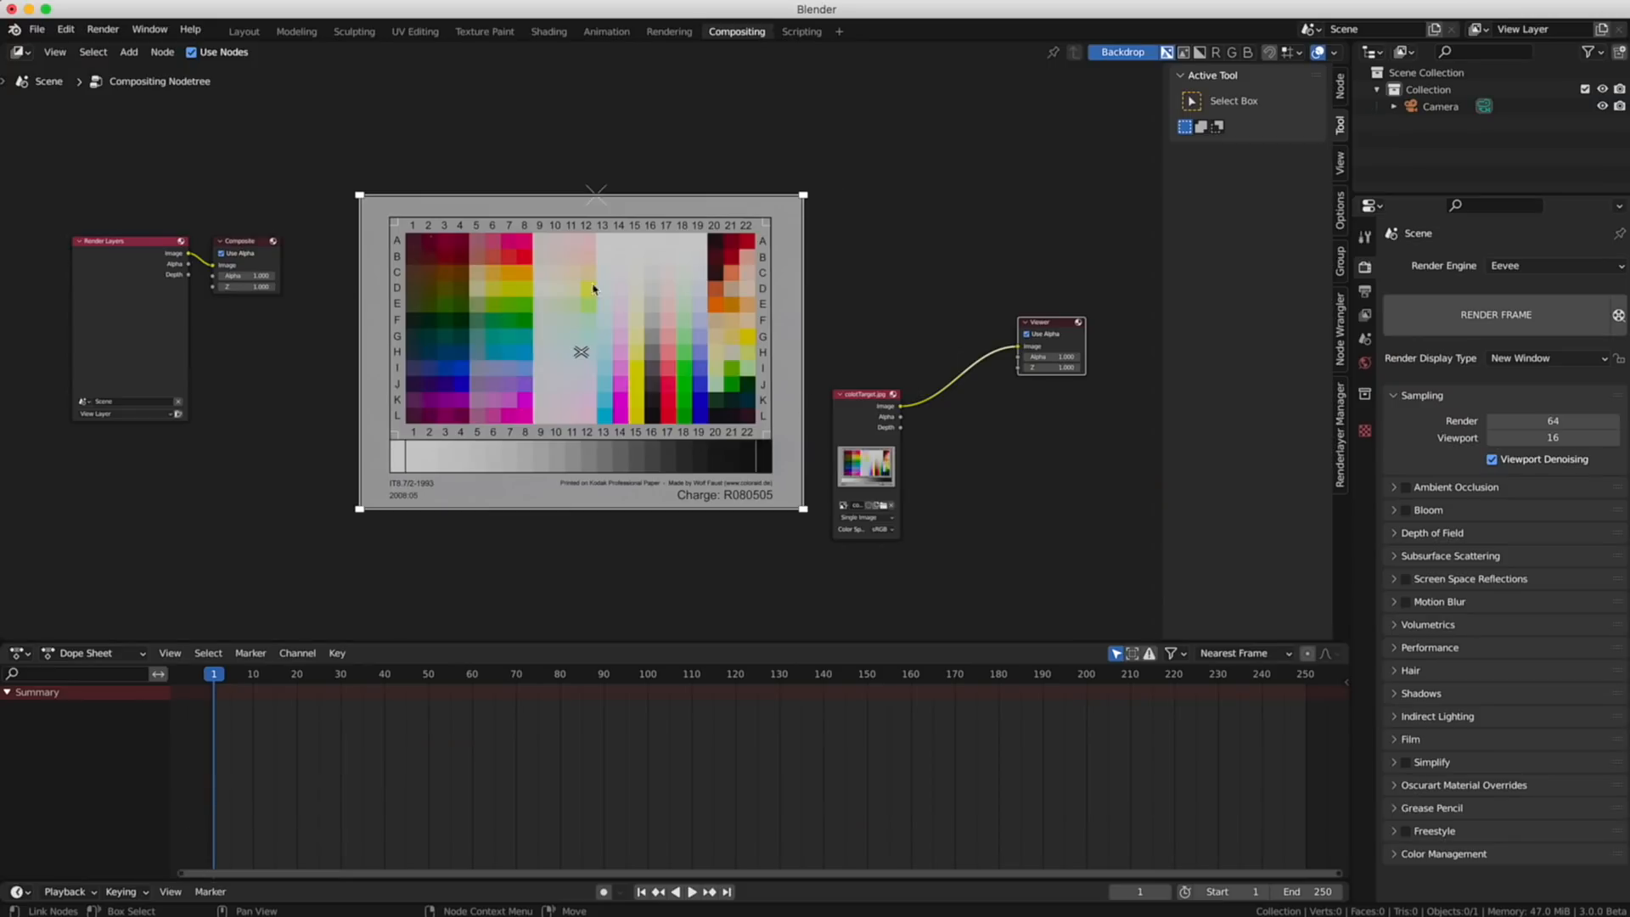
- In Blender's compositor, move the Viewer node closer to the colour chart image node
key(g)
click(763, 265)
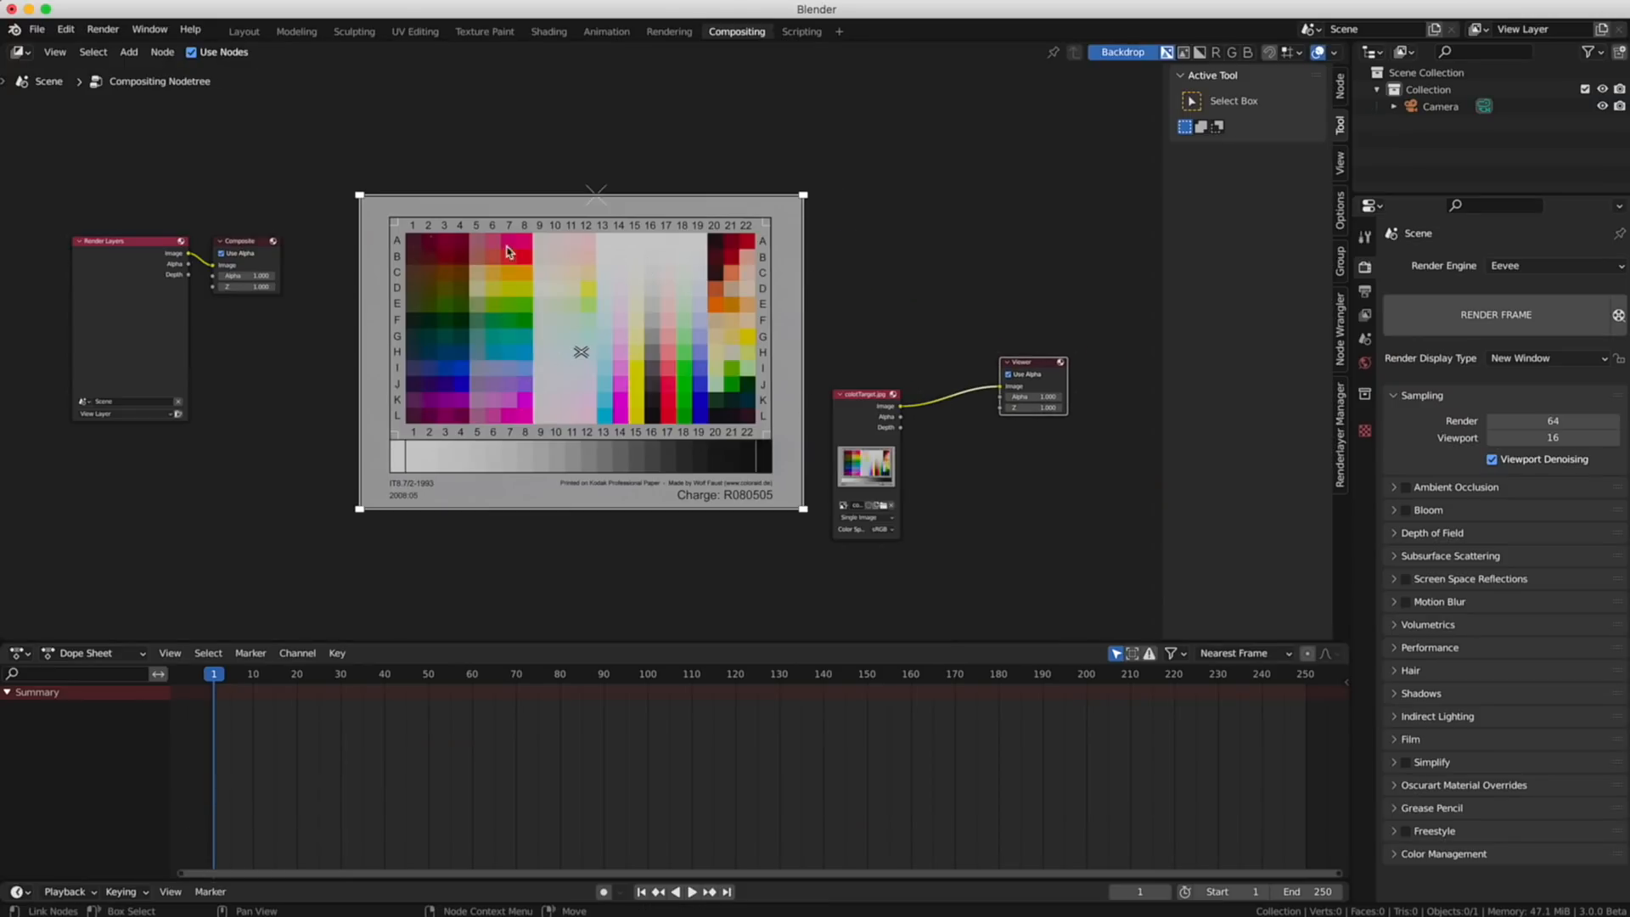
key(g)
click(815, 266)
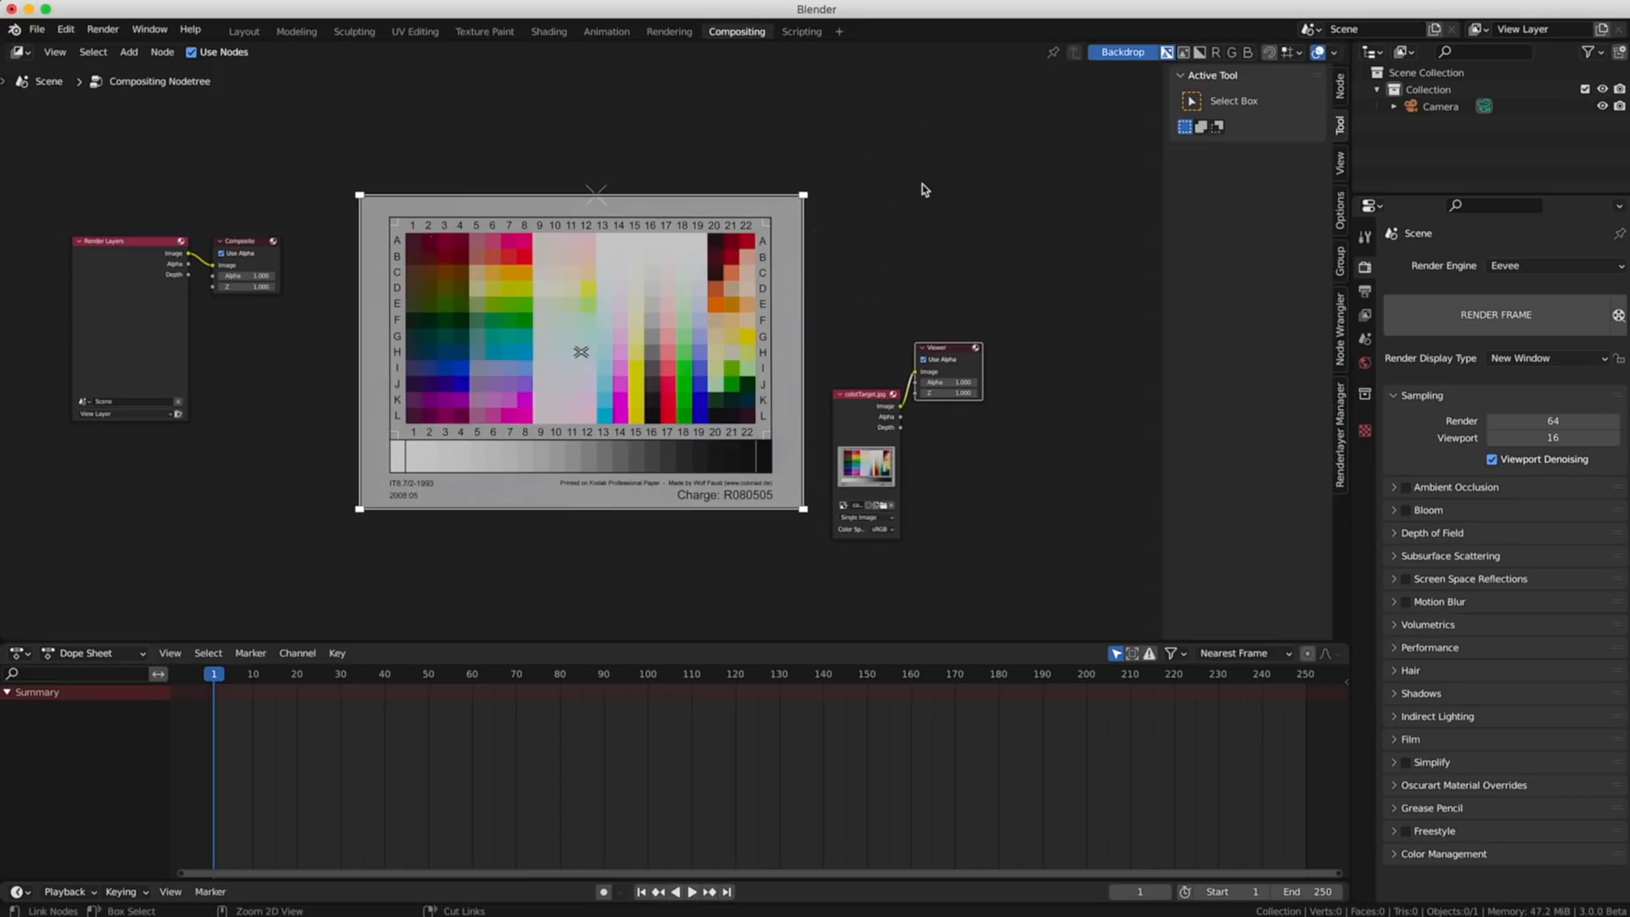
alt+right_drag(927, 176, 905, 218)
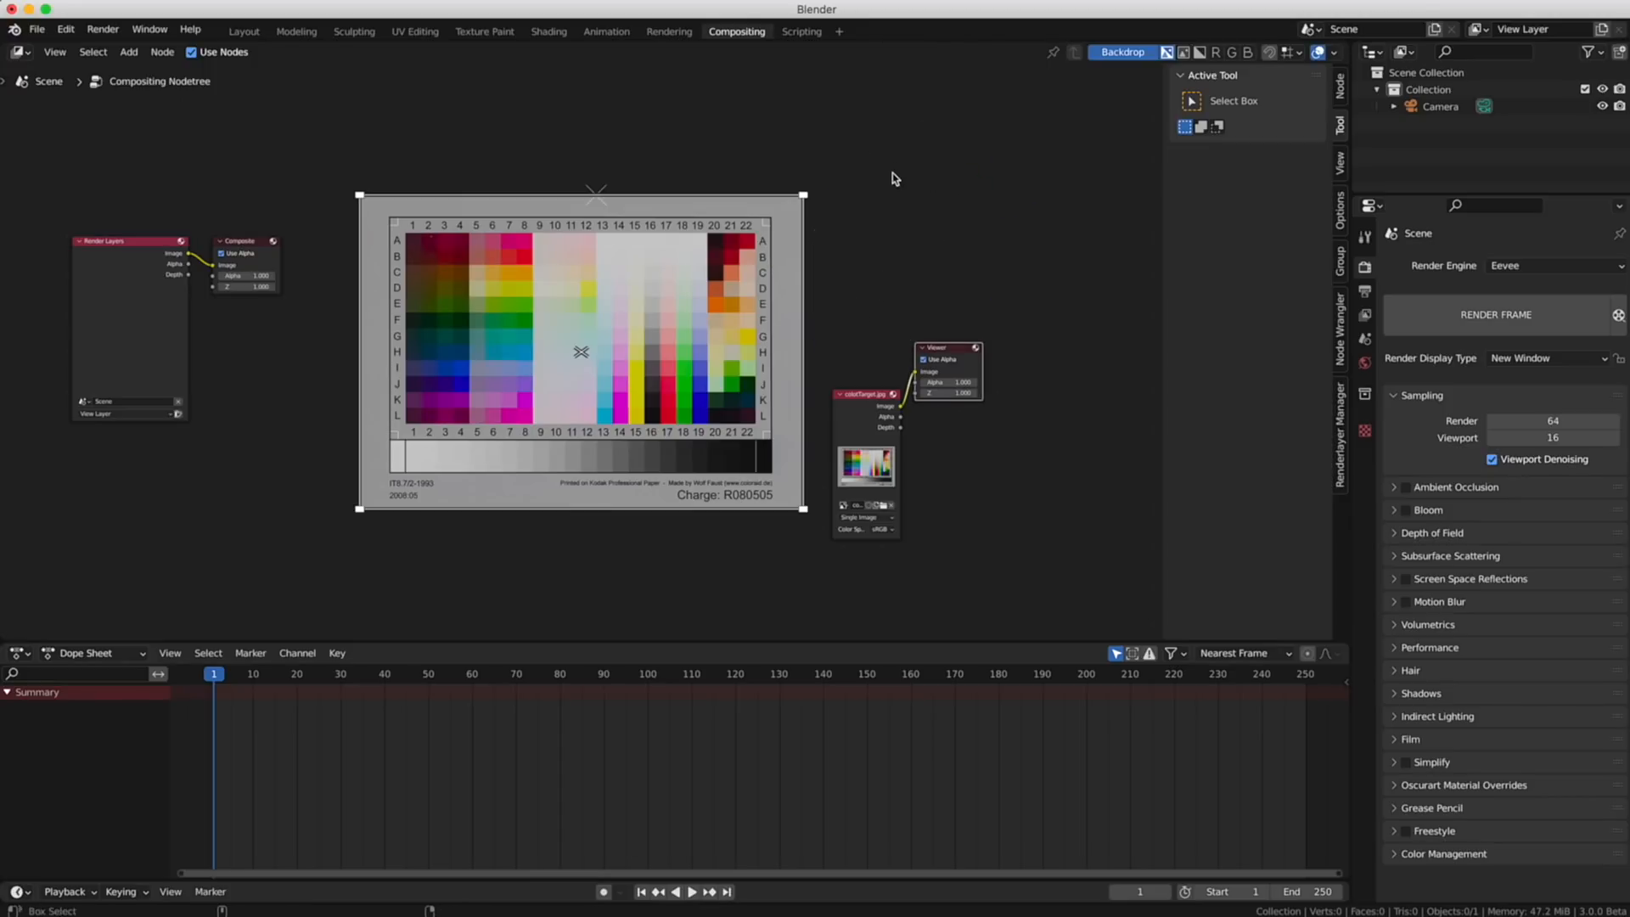
- Open the render view window to display the composited colour chart image
click(103, 29)
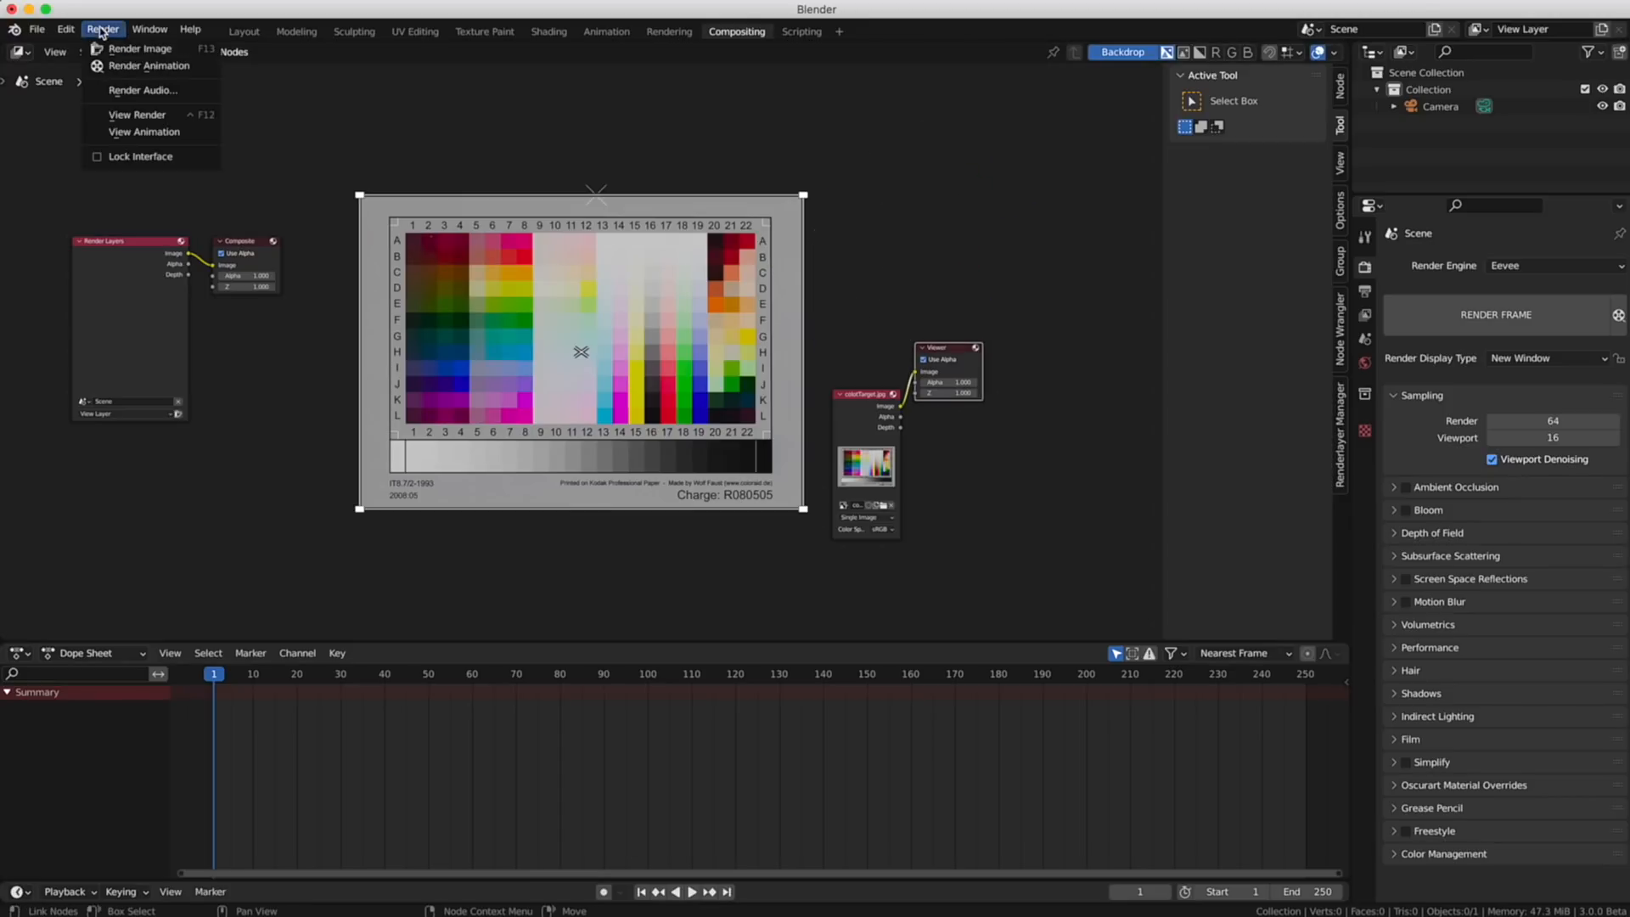
click(105, 30)
click(121, 115)
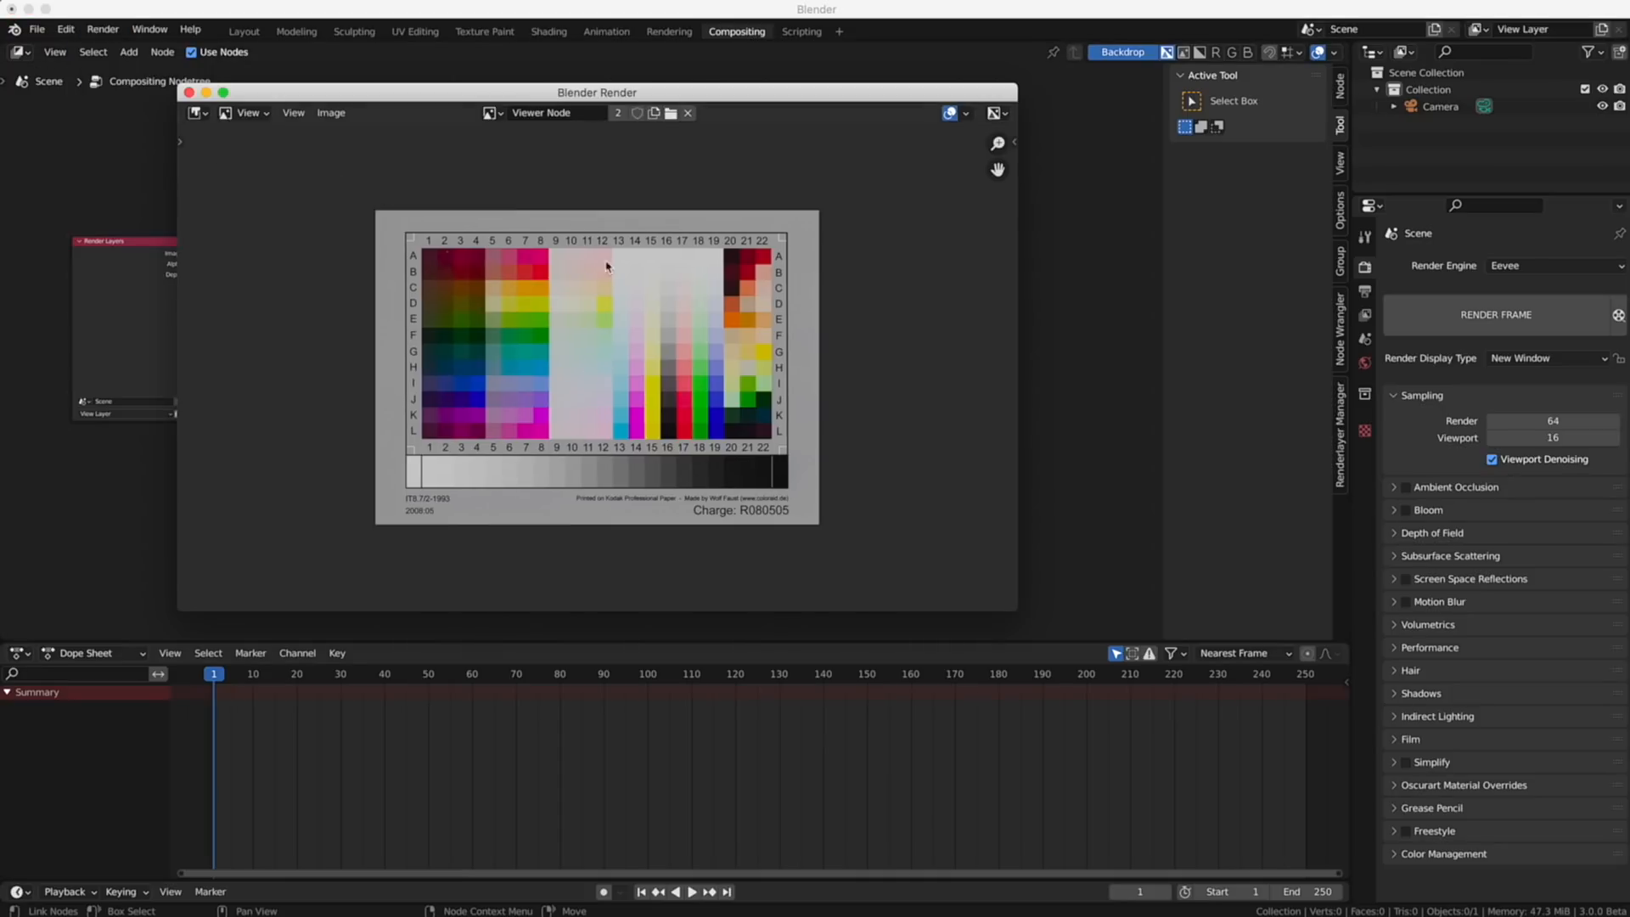
drag(619, 294, 724, 450)
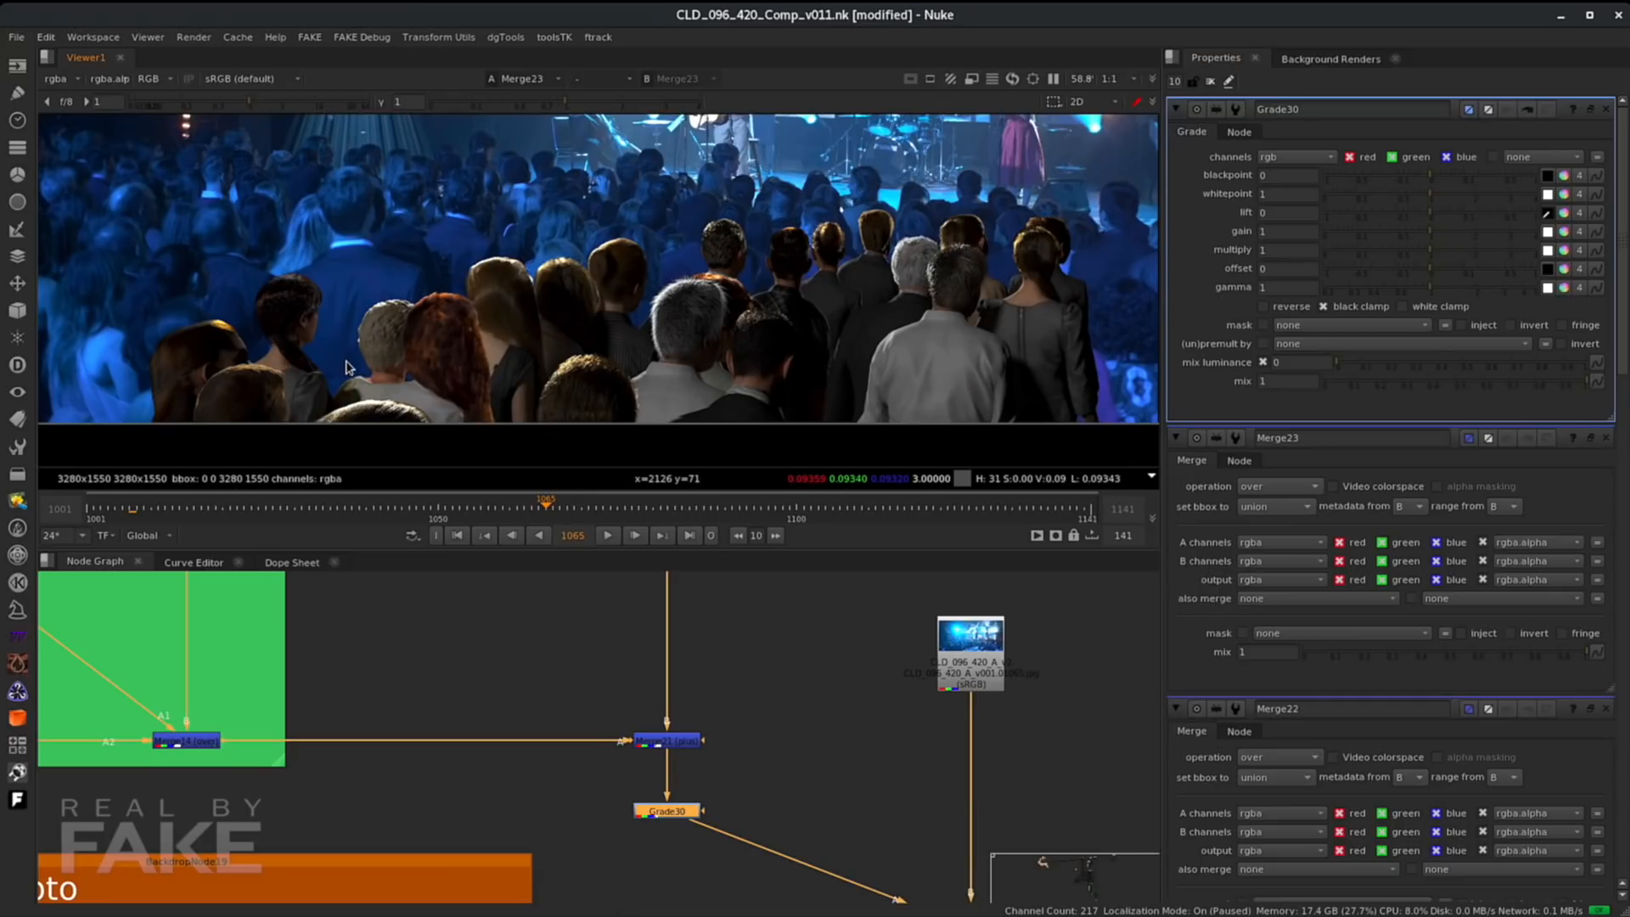
- Pick the Grade's lift from the viewer image, then compare the graded result with the plate by switching viewer inputs
ctrl+click(458, 285)
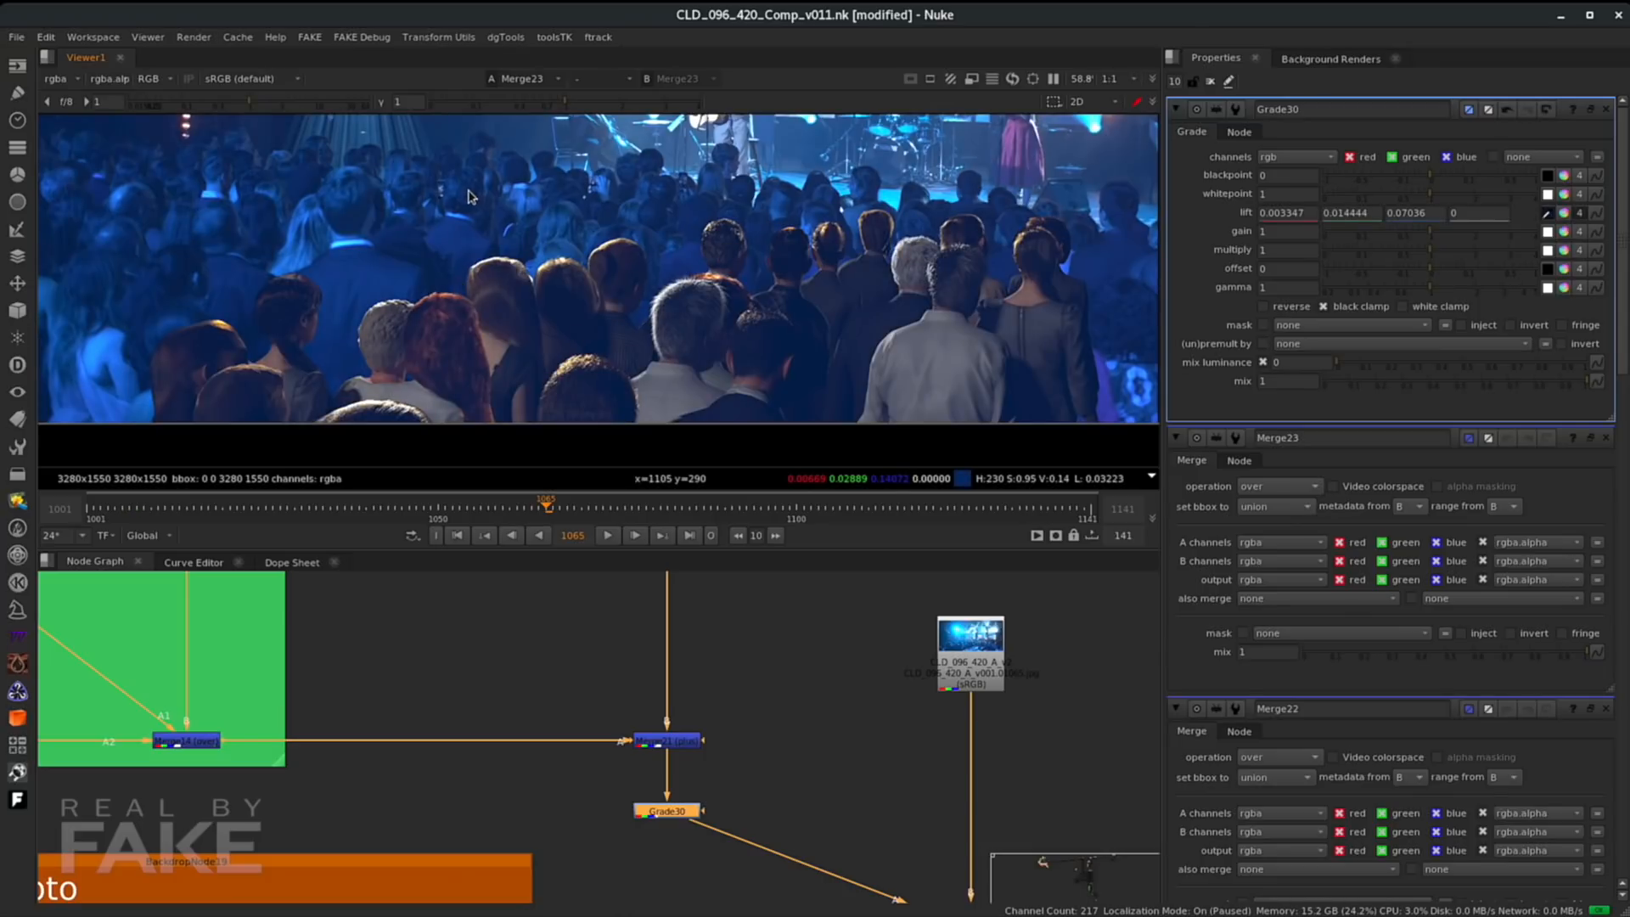
click(976, 638)
key(1)
key(1)
key(2)
key(1)
key(2)
key(2)
key(1)
key(2)
key(1)
key(2)
key(2)
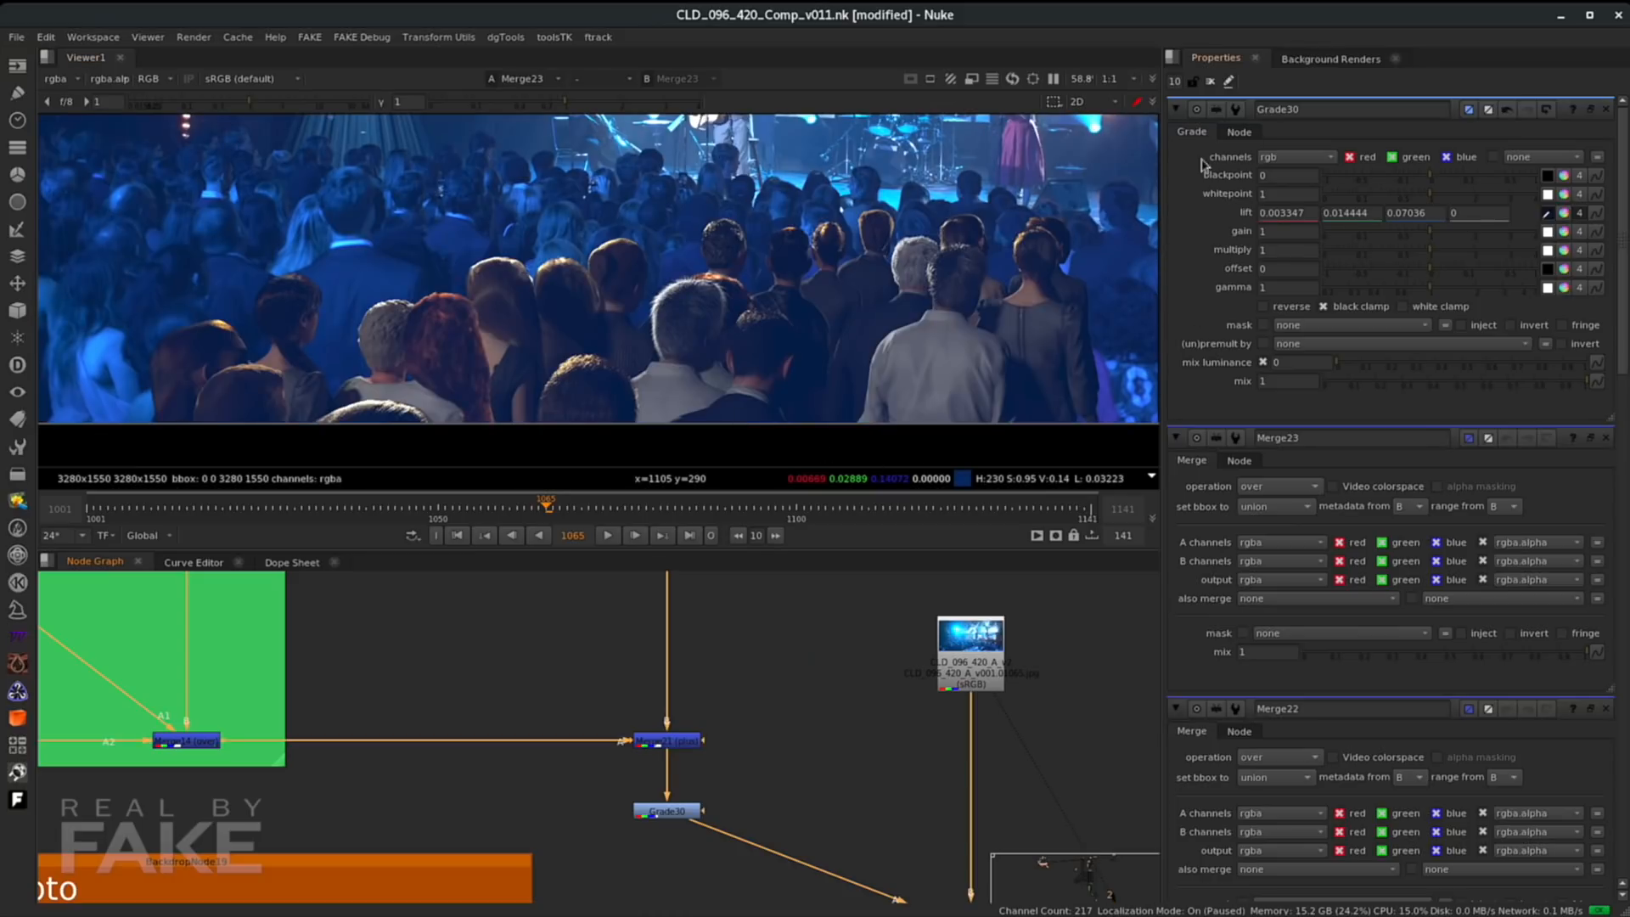
- Select Grade34 and toggle its rgba.alpha mask off and on while inspecting the hair edges closely
click(1303, 326)
click(1329, 419)
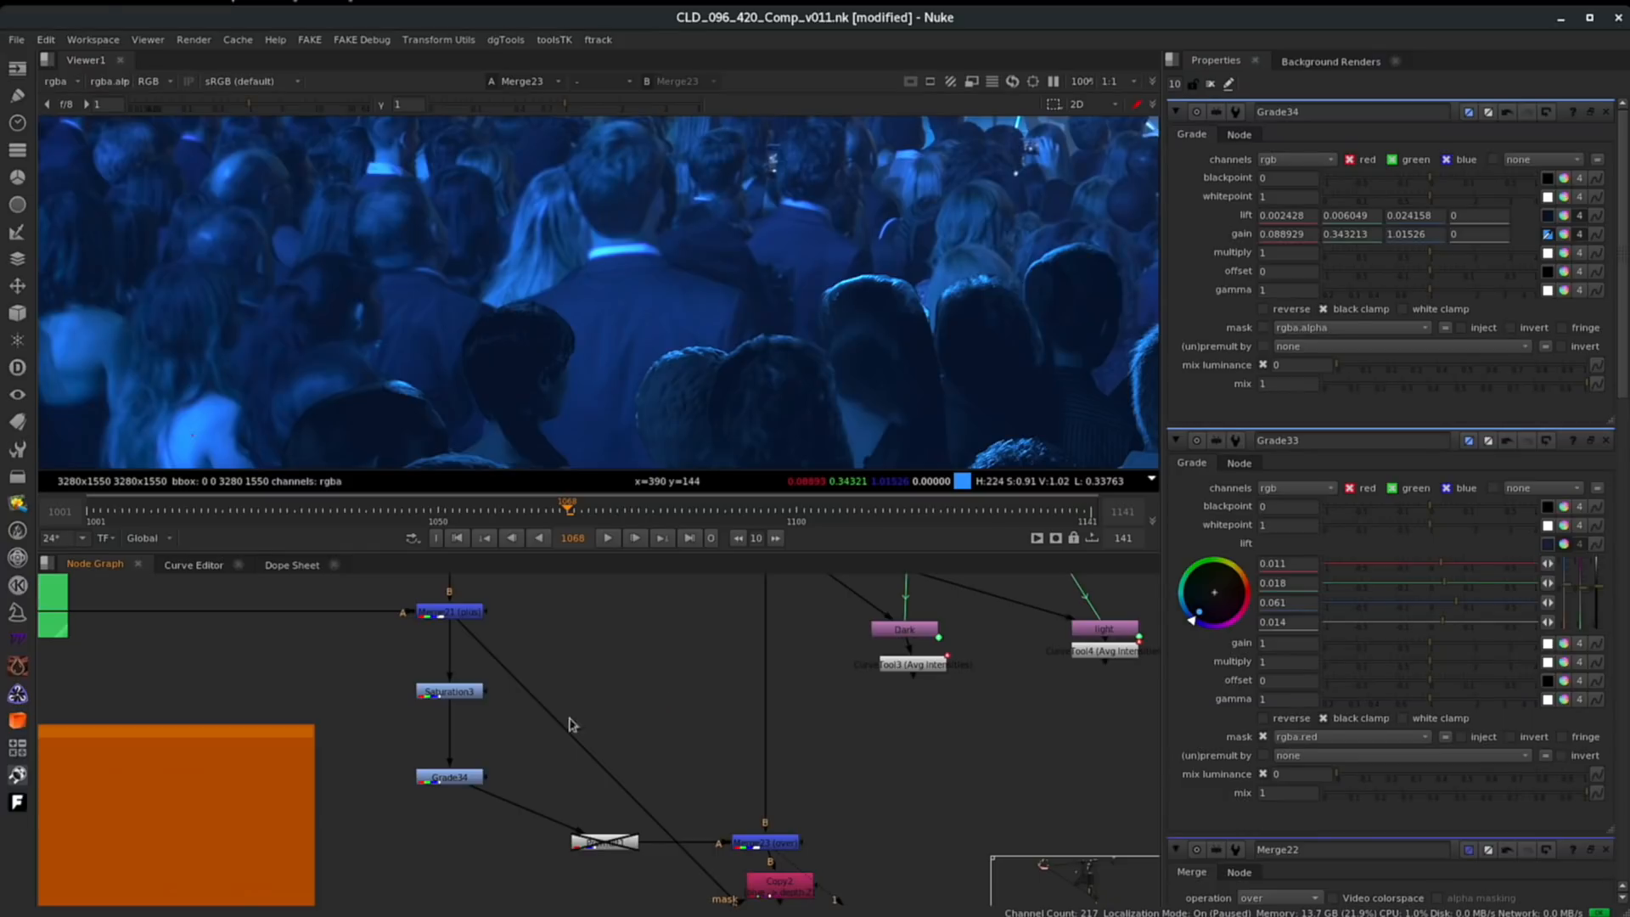
click(448, 781)
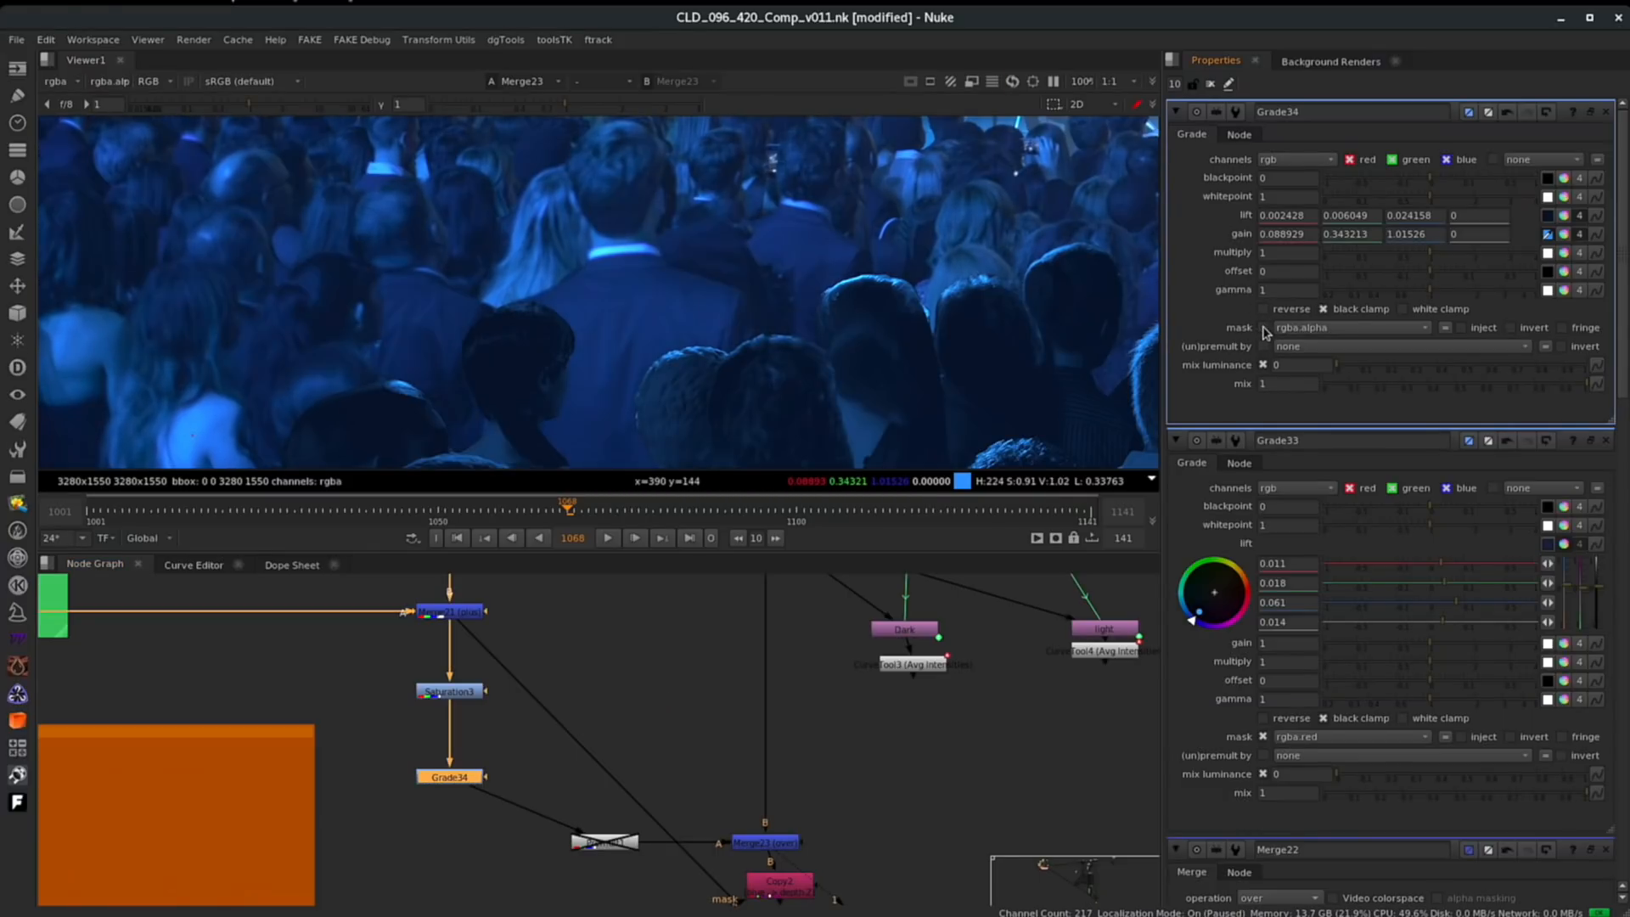
scroll(978, 331, up, 2)
scroll(693, 256, up, 2)
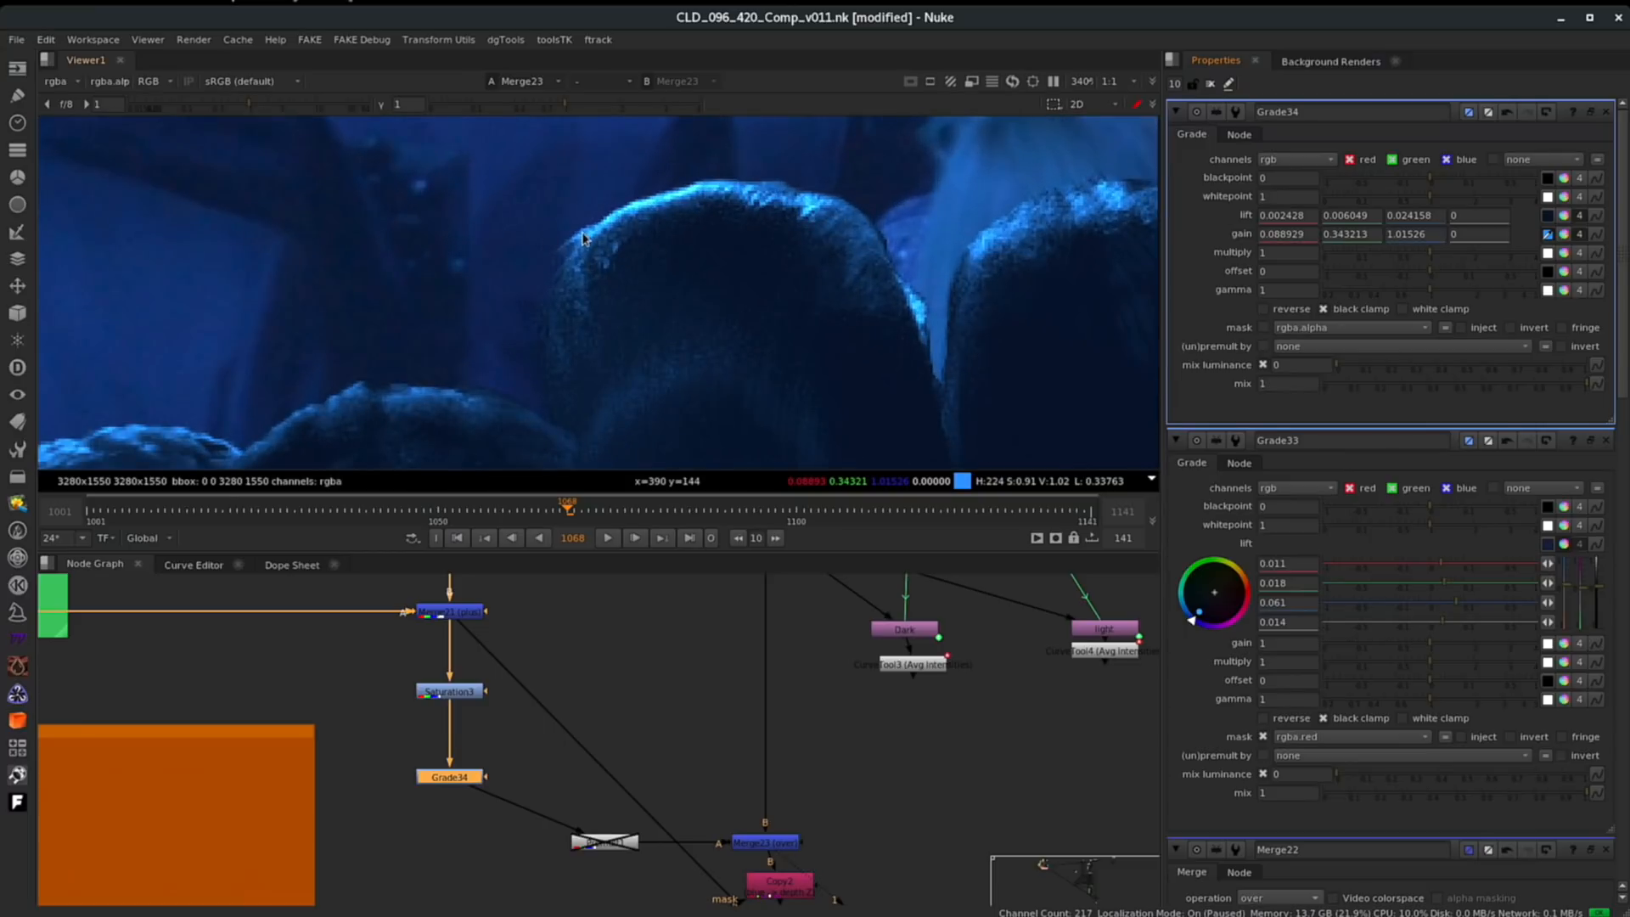
click(1262, 328)
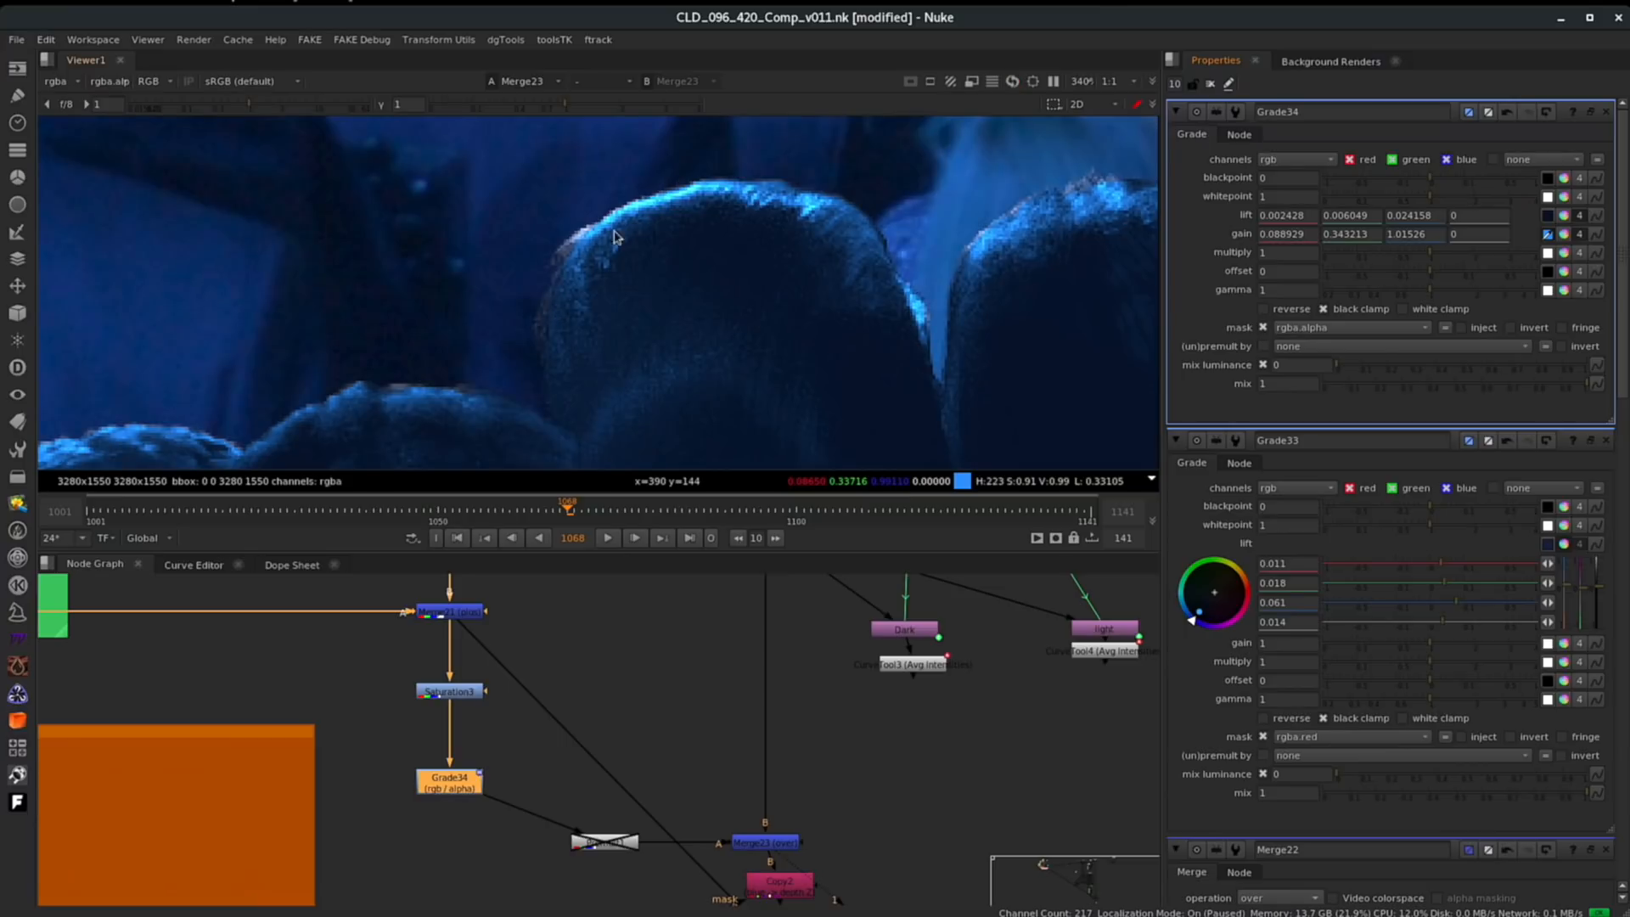
click(1262, 329)
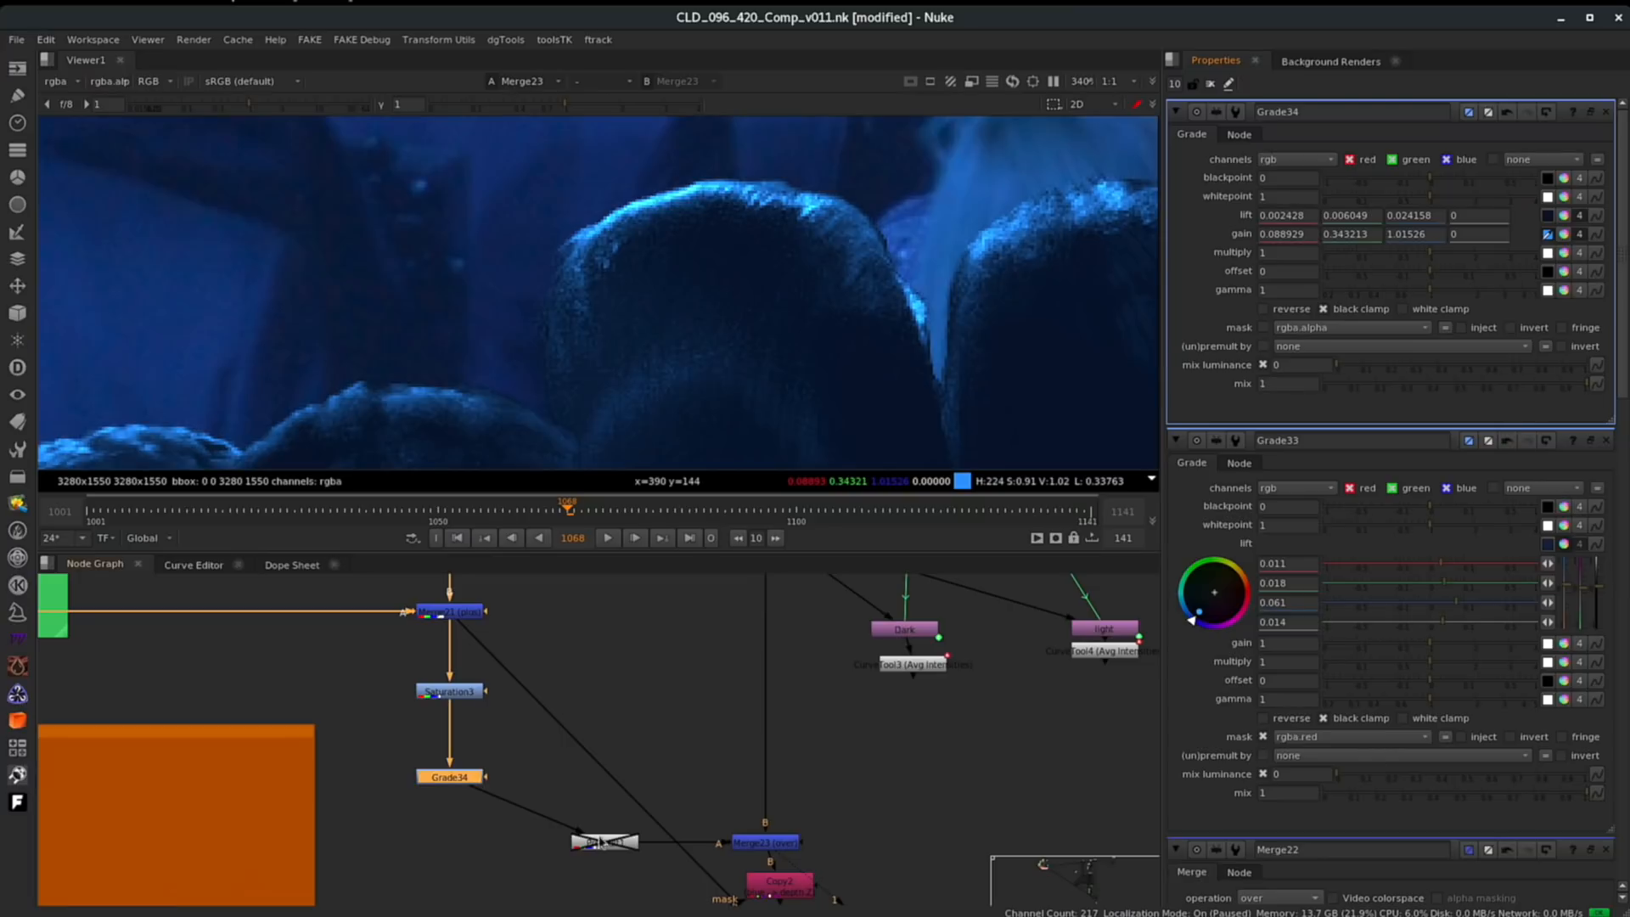
- Move the disabled merge node below Grade34 and toggle its disabled state
drag(604, 849, 586, 859)
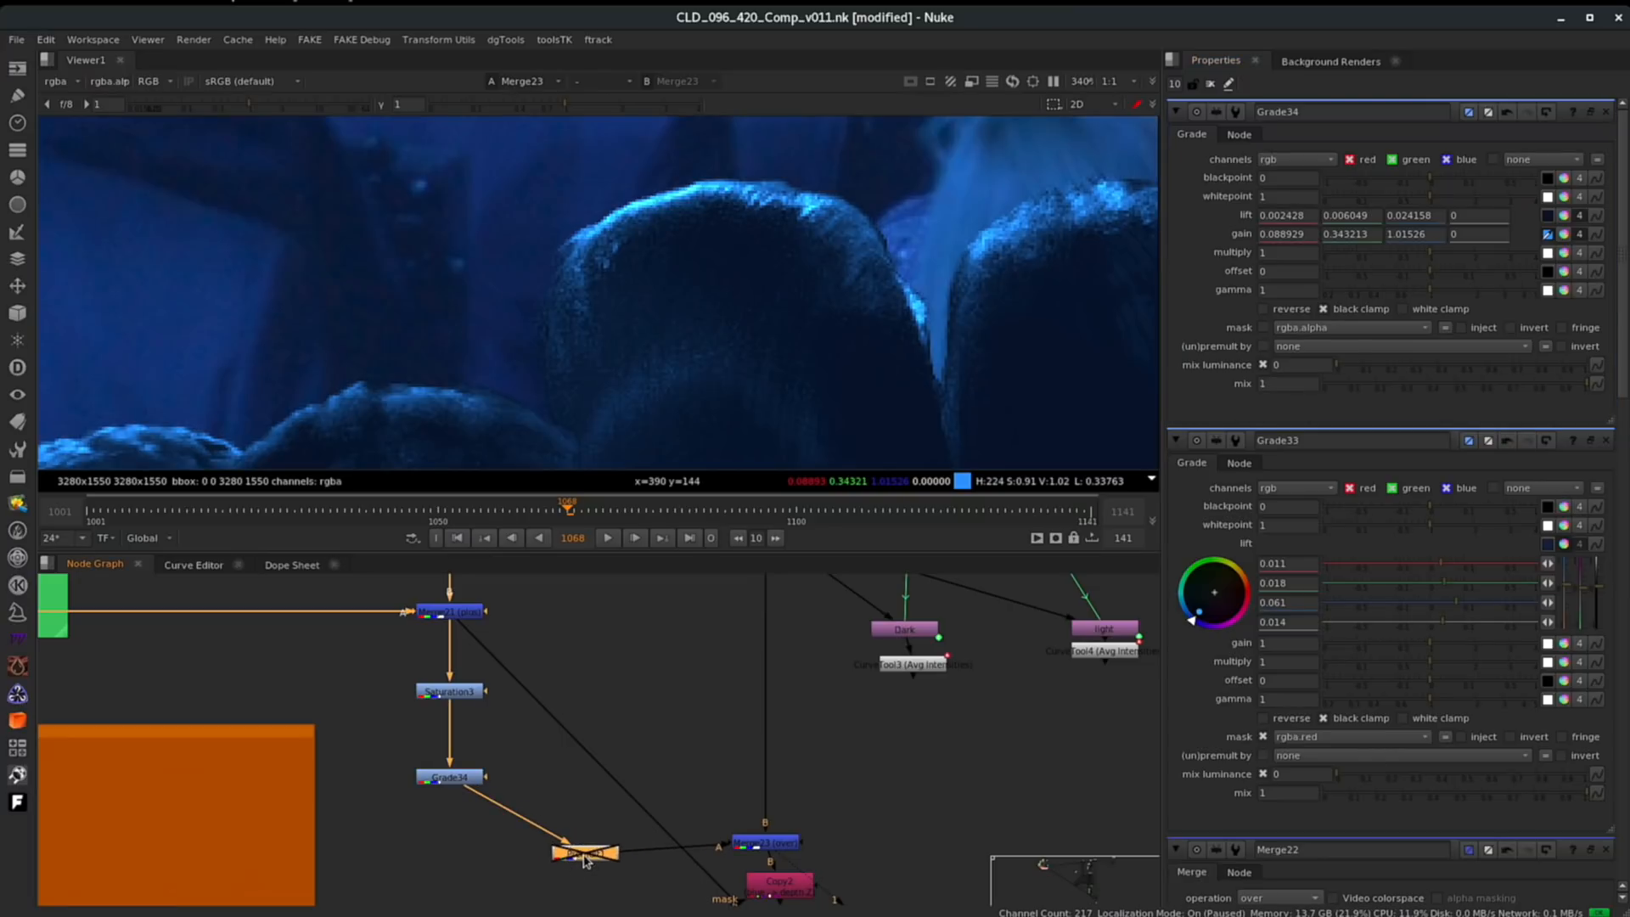
key(d)
key(d)
key(d)
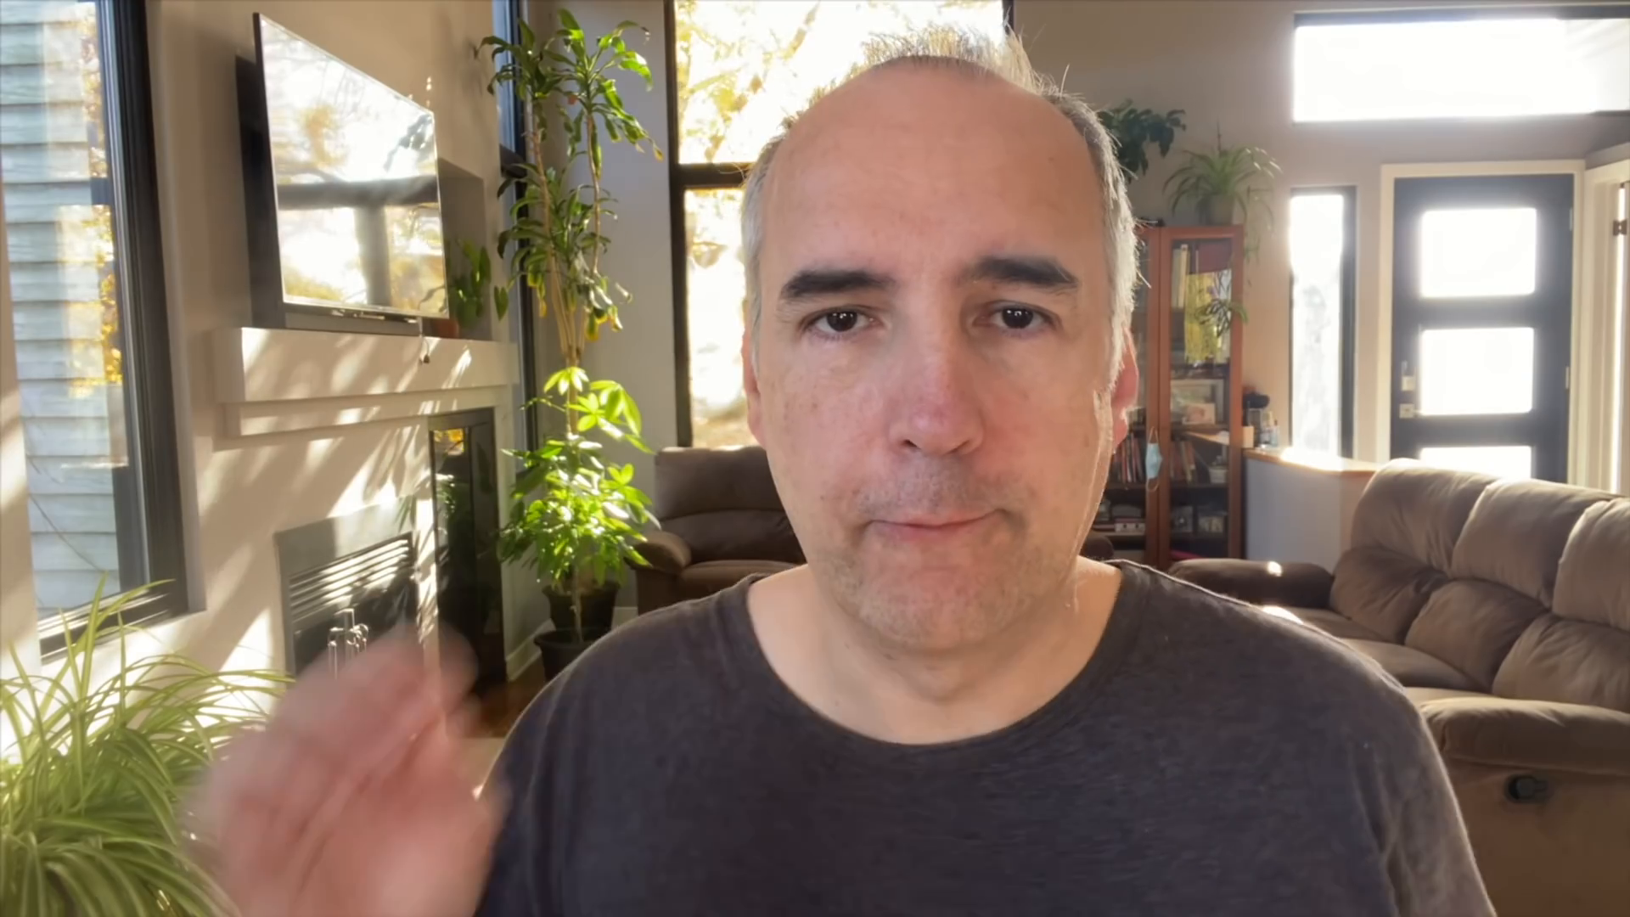
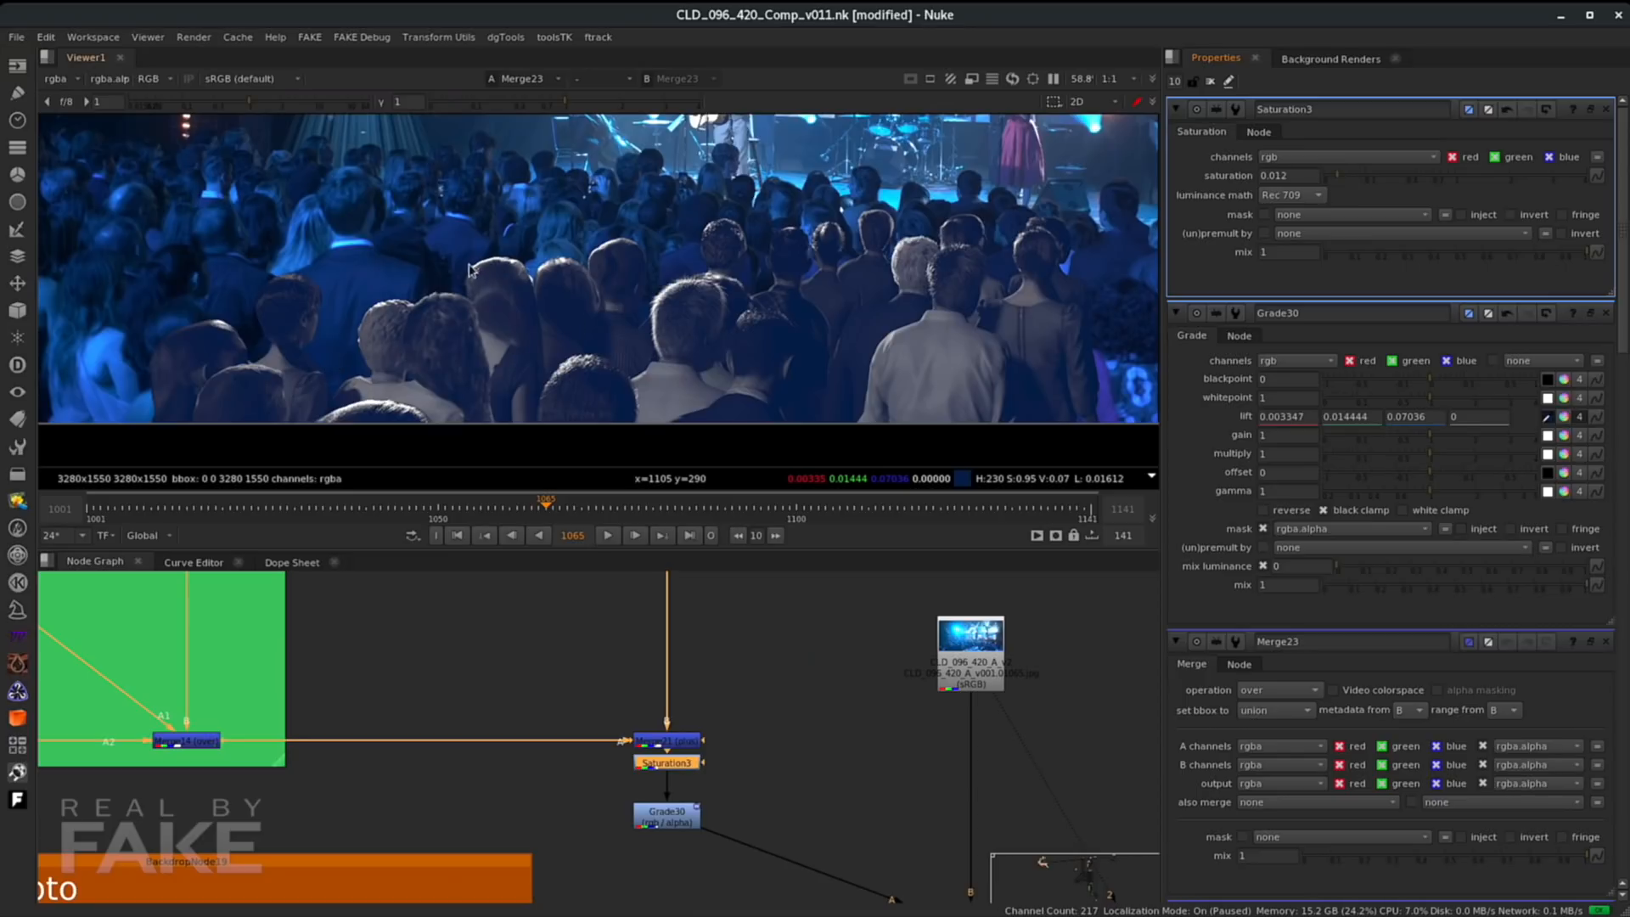
- Open Grade30's properties and pick its gain from a bright crowd area in the viewer
click(667, 820)
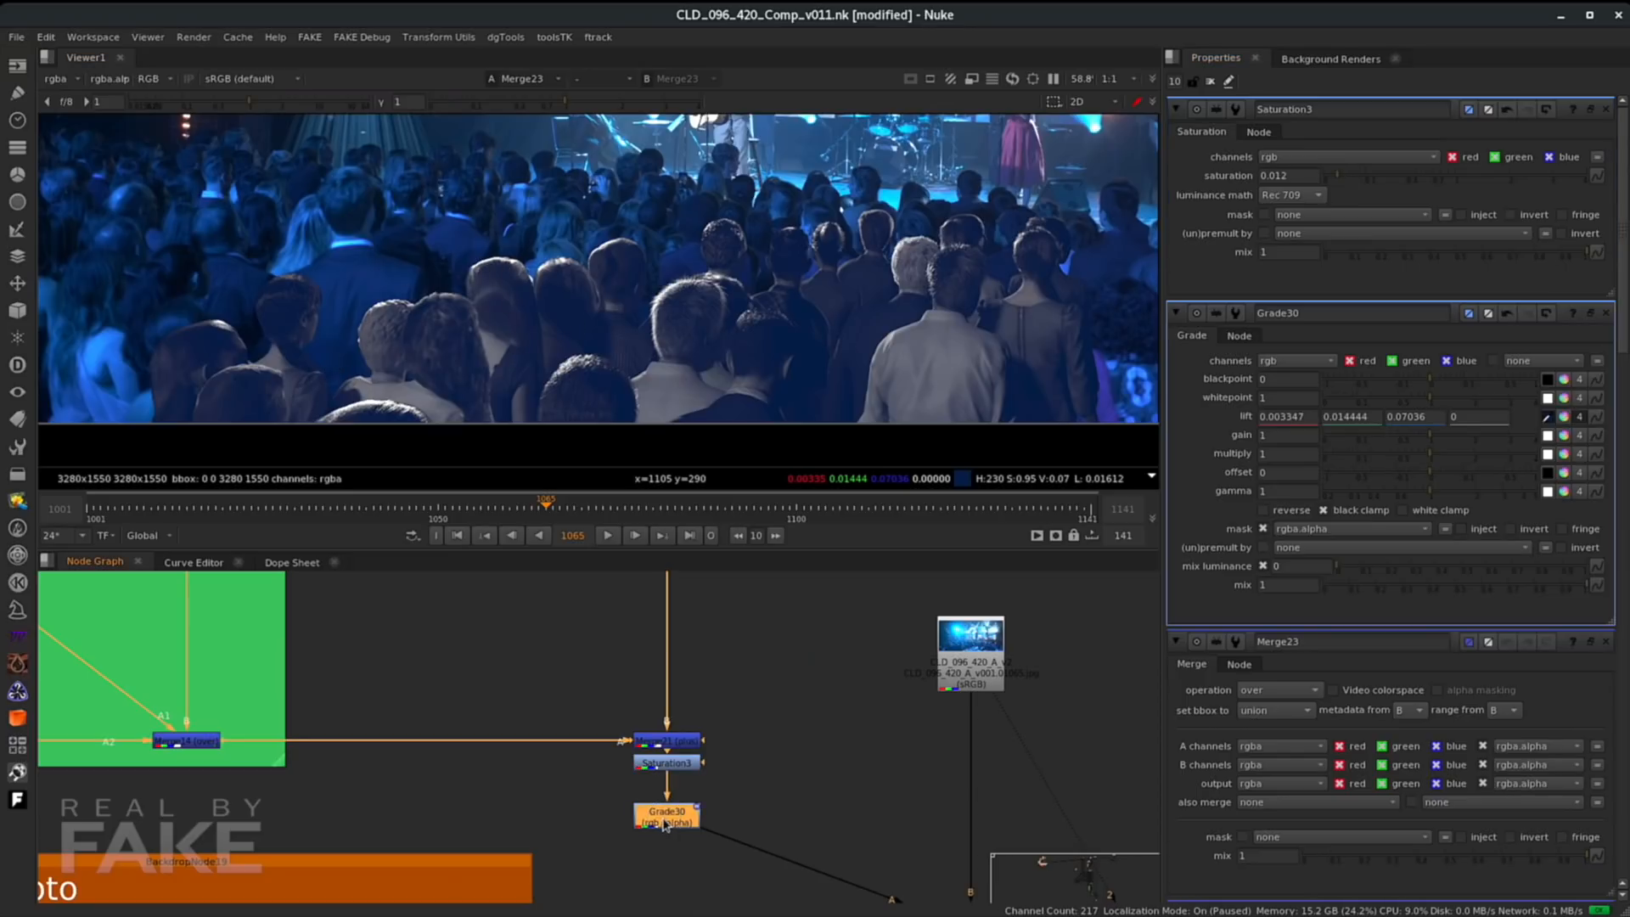
double_click(654, 820)
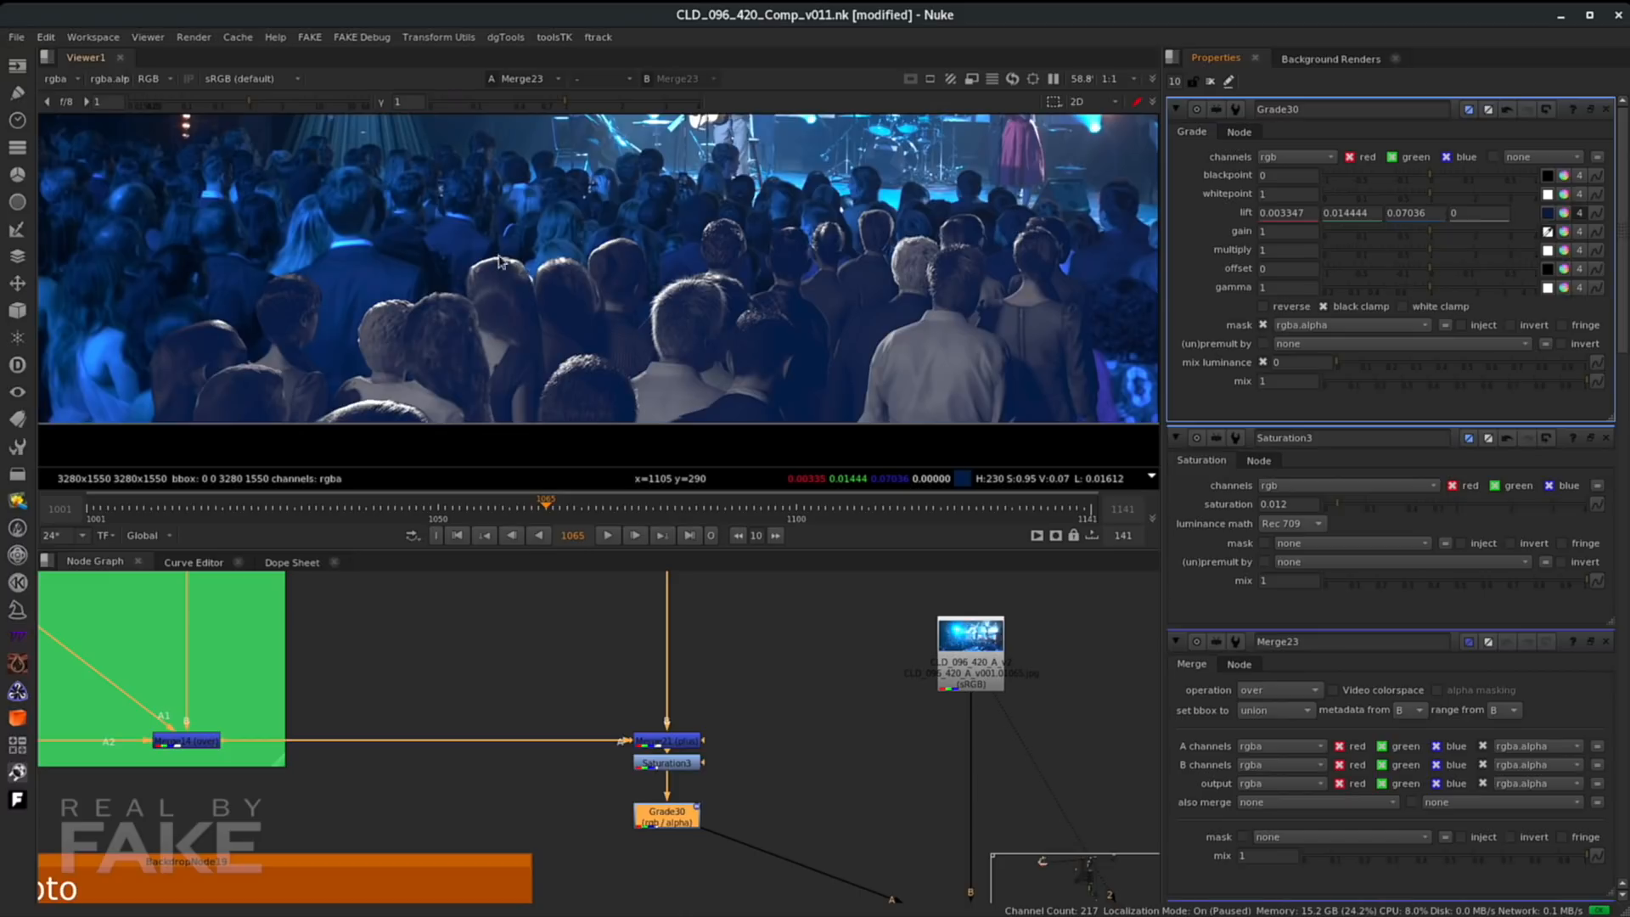
ctrl+click(100, 350)
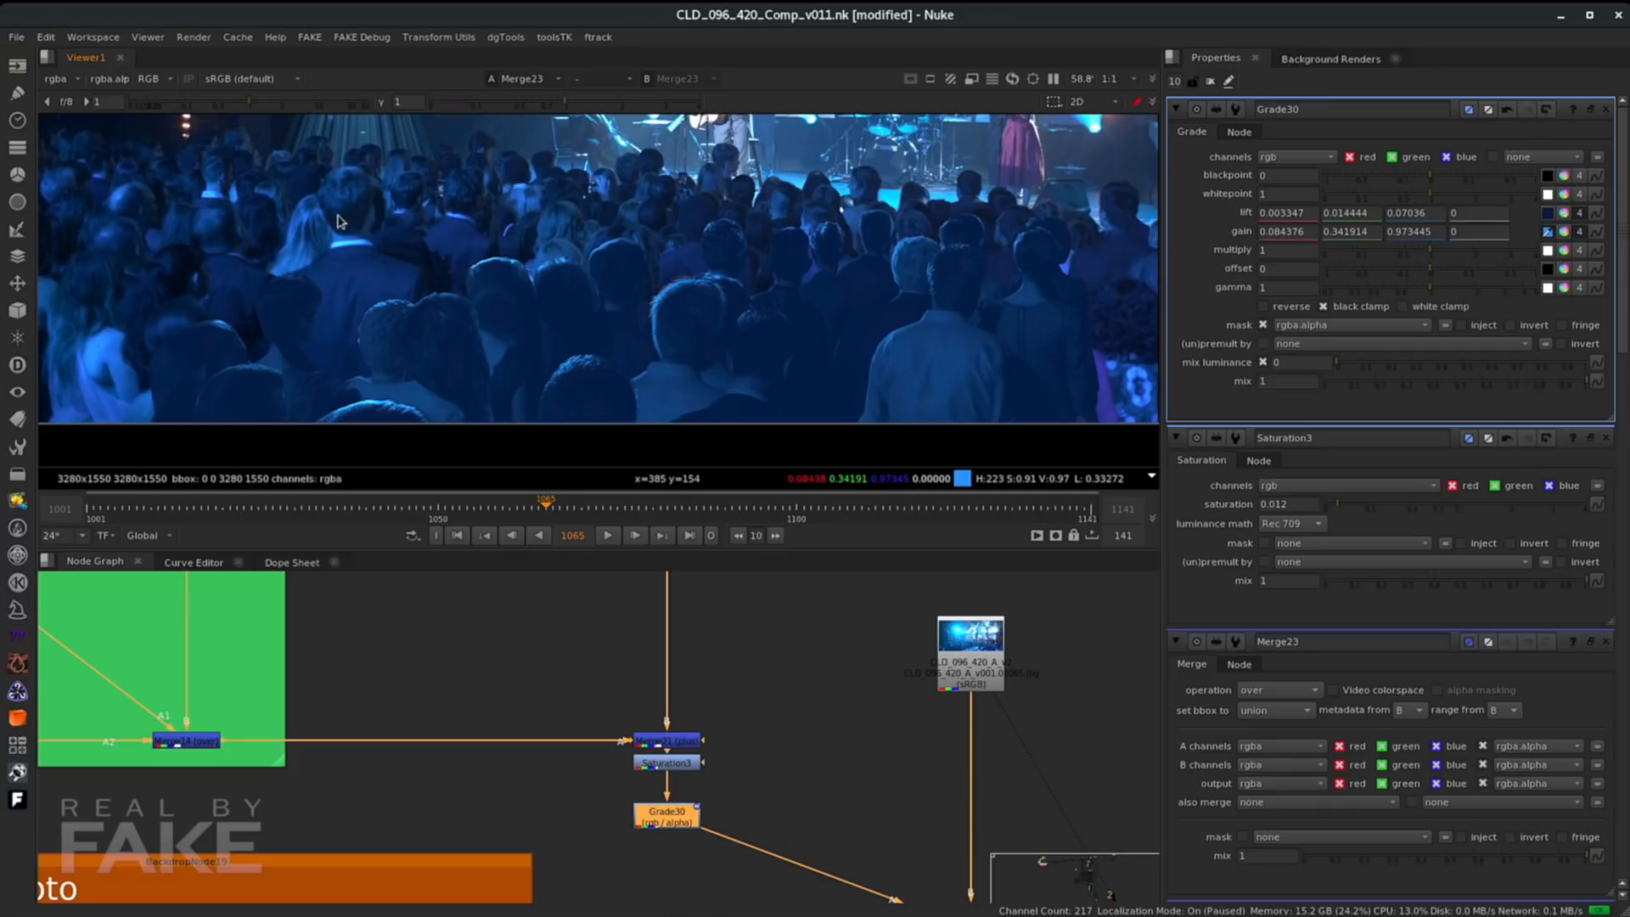
- Pick Grade30's lift by sampling a dark region of the crowd in the viewer
click(1547, 213)
ctrl+drag(350, 307, 242, 314)
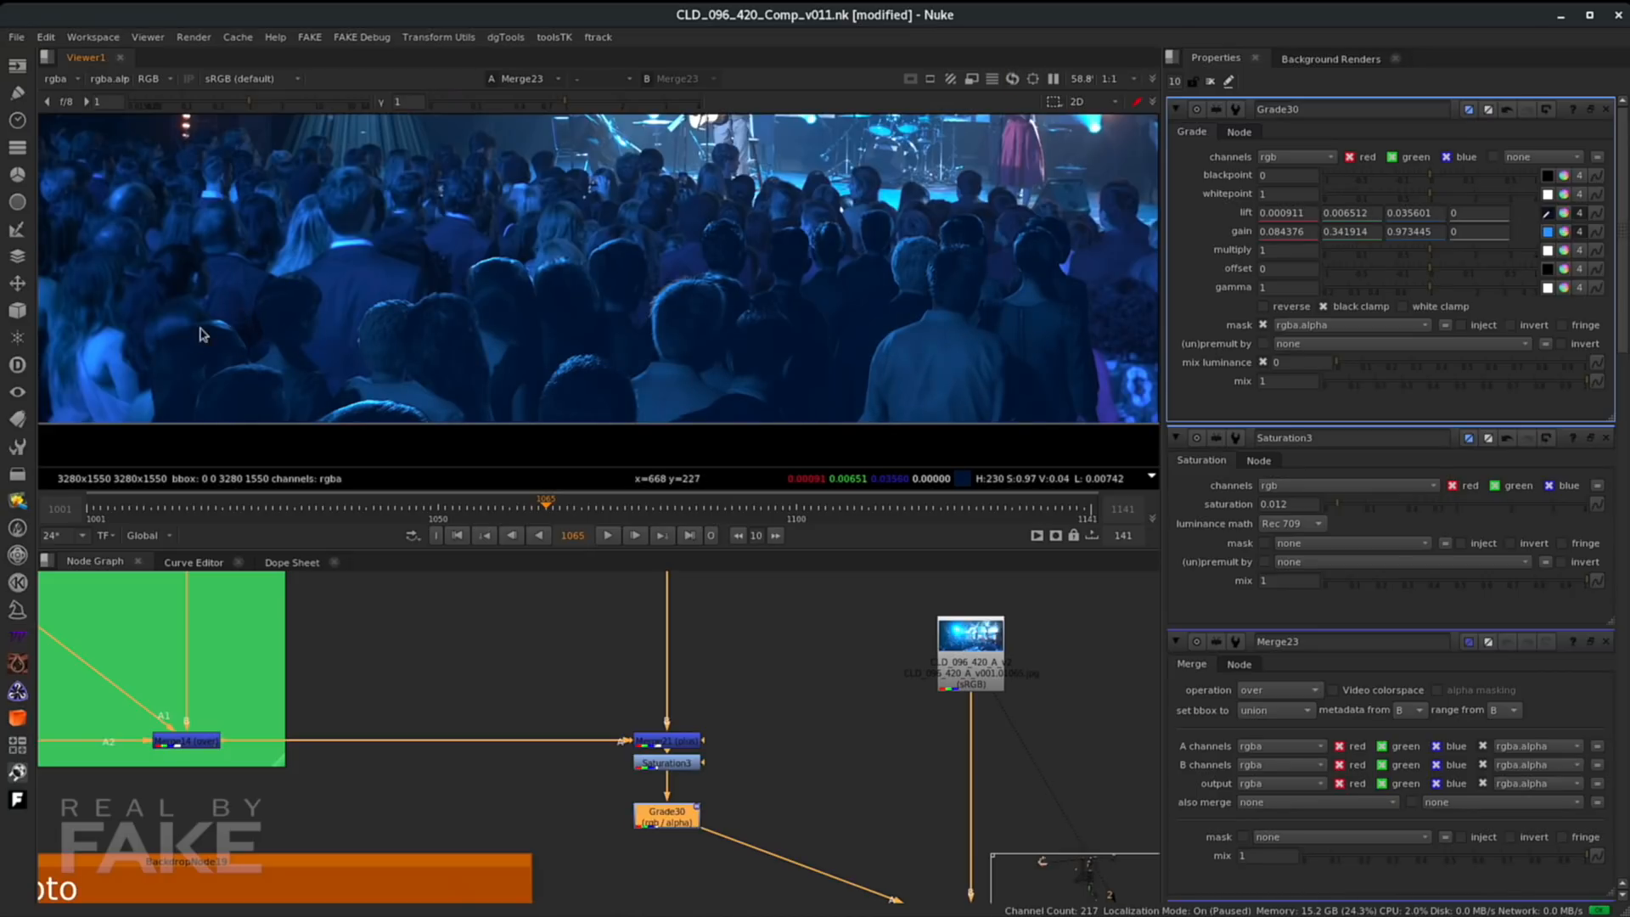
- Set Grade30's multiply to 2.8 and gamma to 0.94
drag(1432, 294, 1503, 257)
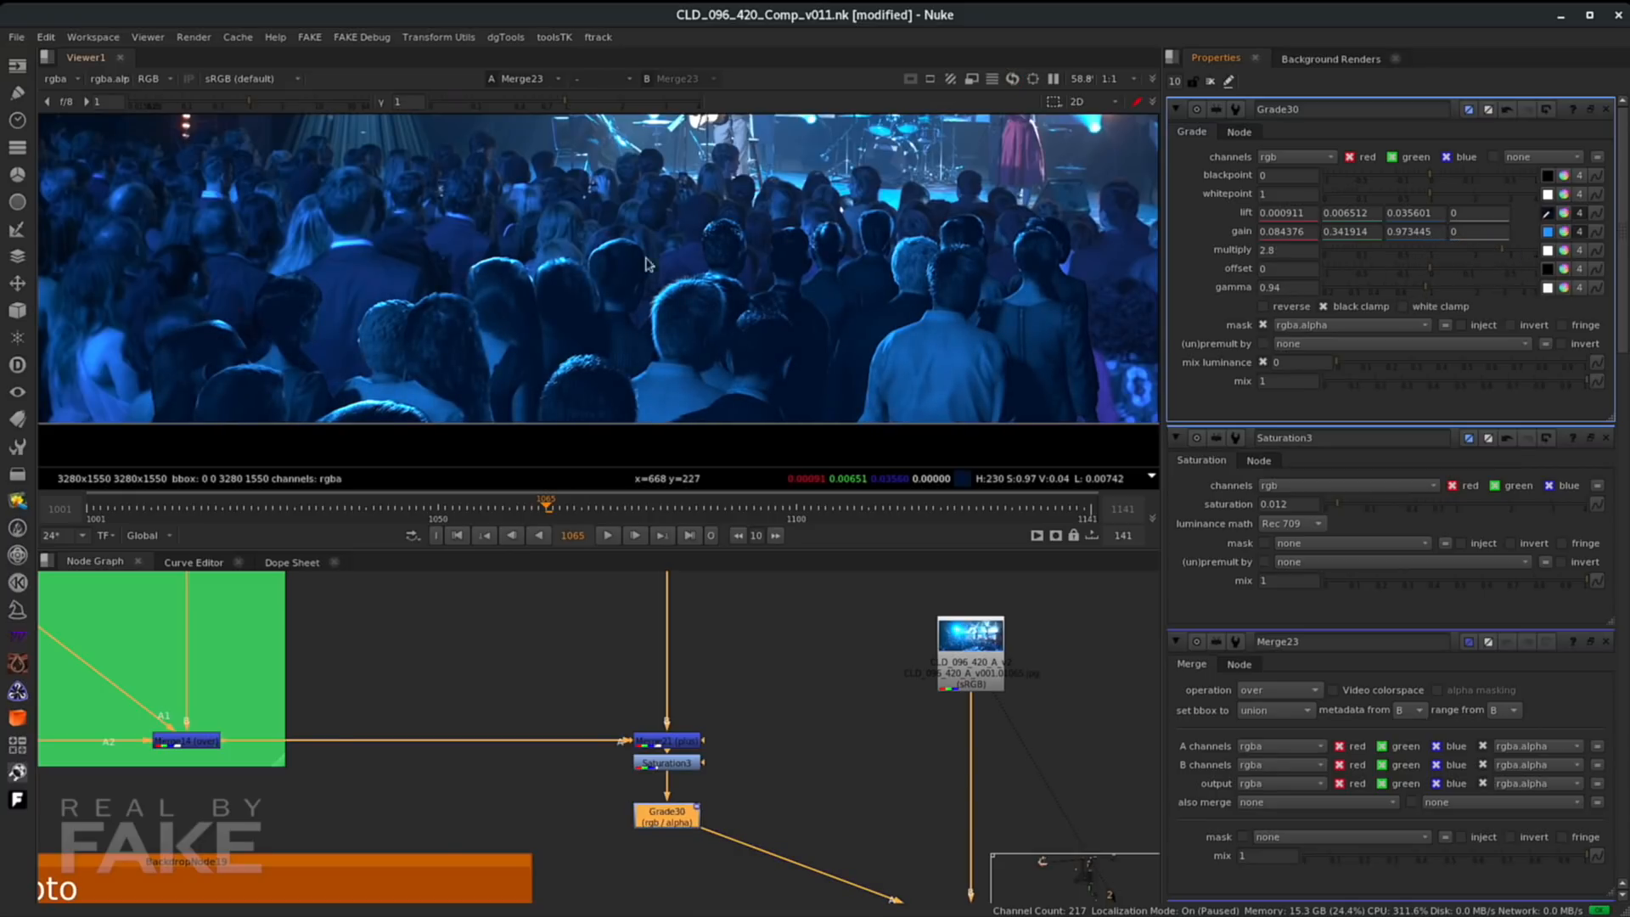
- Zoom and pan around the viewer to inspect the graded crowd against the plate
scroll(439, 277, down, 1)
middle_drag(635, 283, 729, 305)
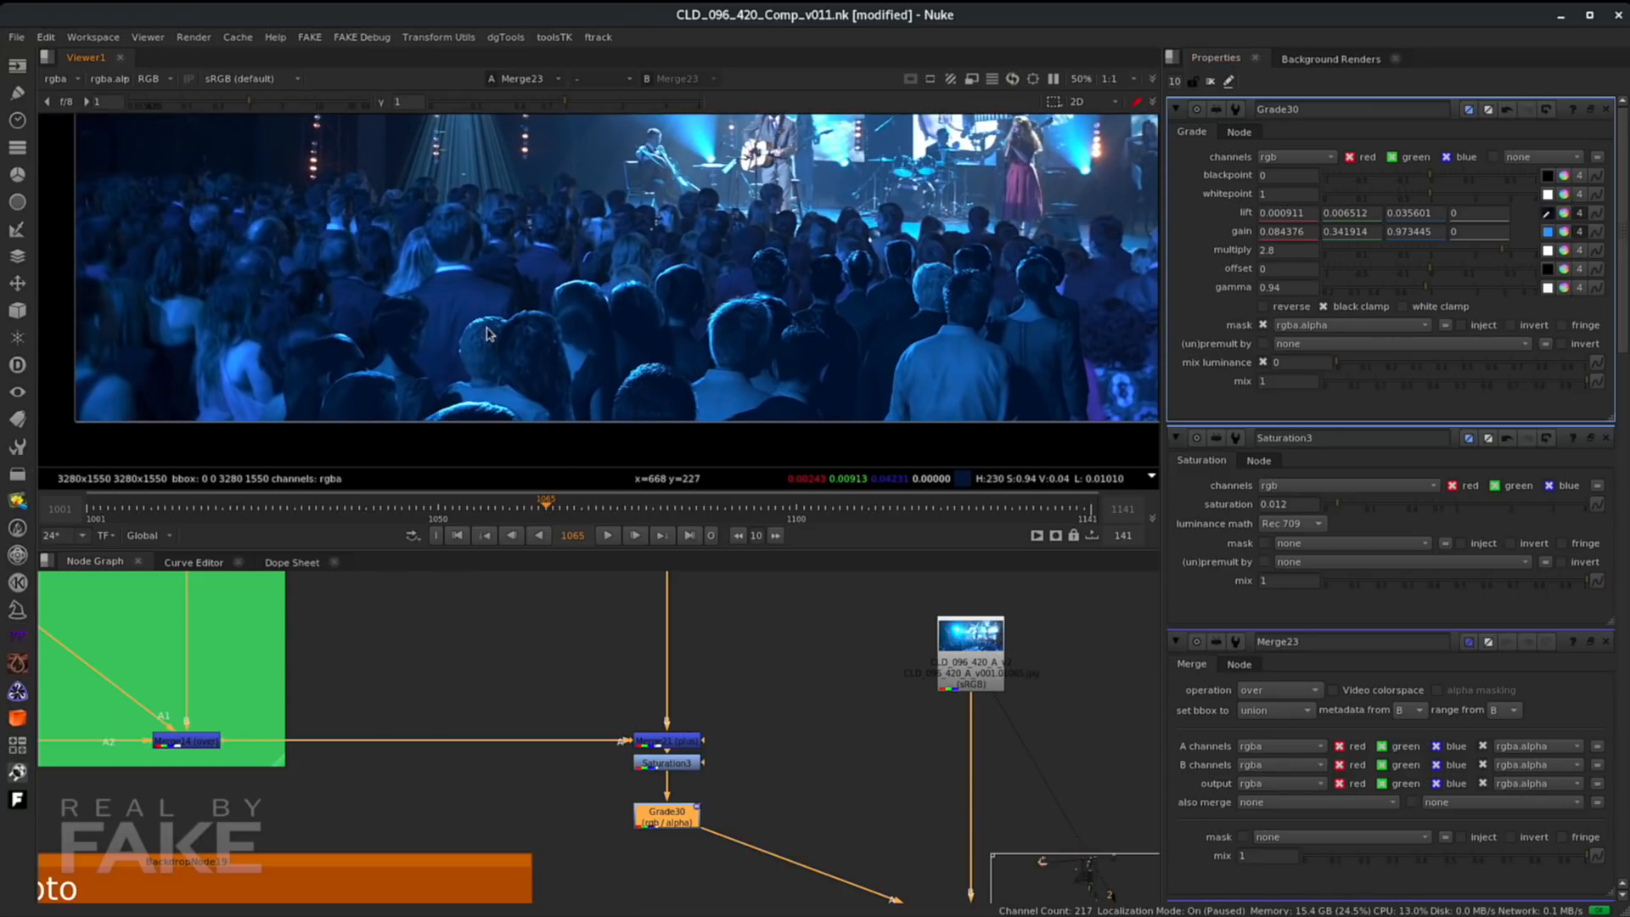
middle_drag(490, 330, 491, 321)
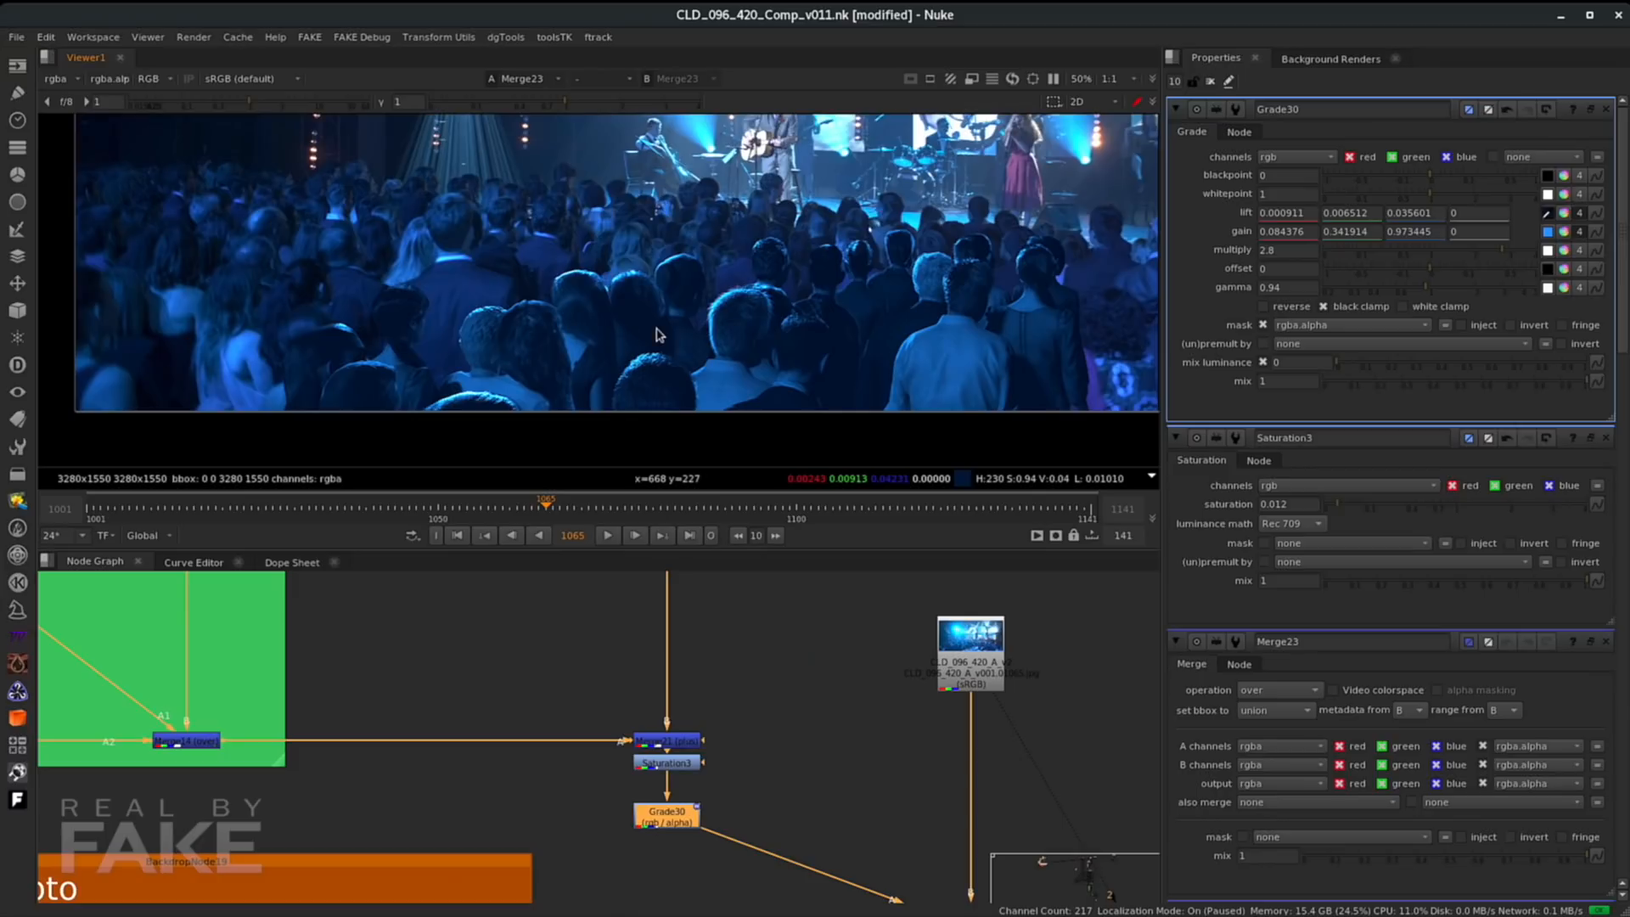
scroll(651, 336, up, 3)
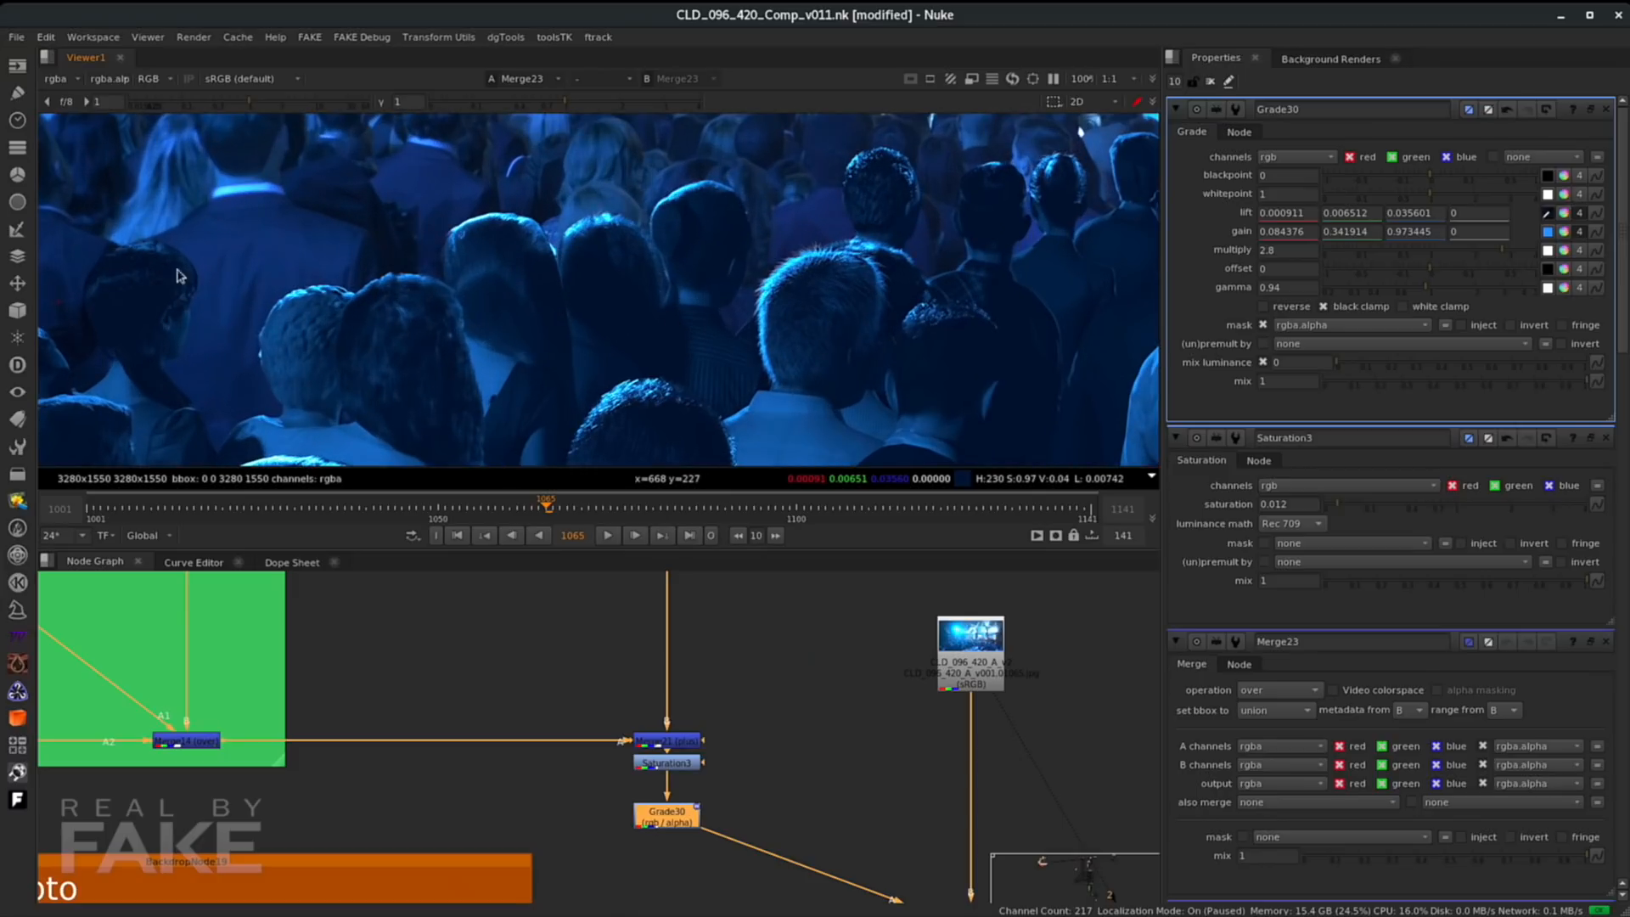
scroll(866, 221, down, 3)
middle_drag(856, 227, 738, 306)
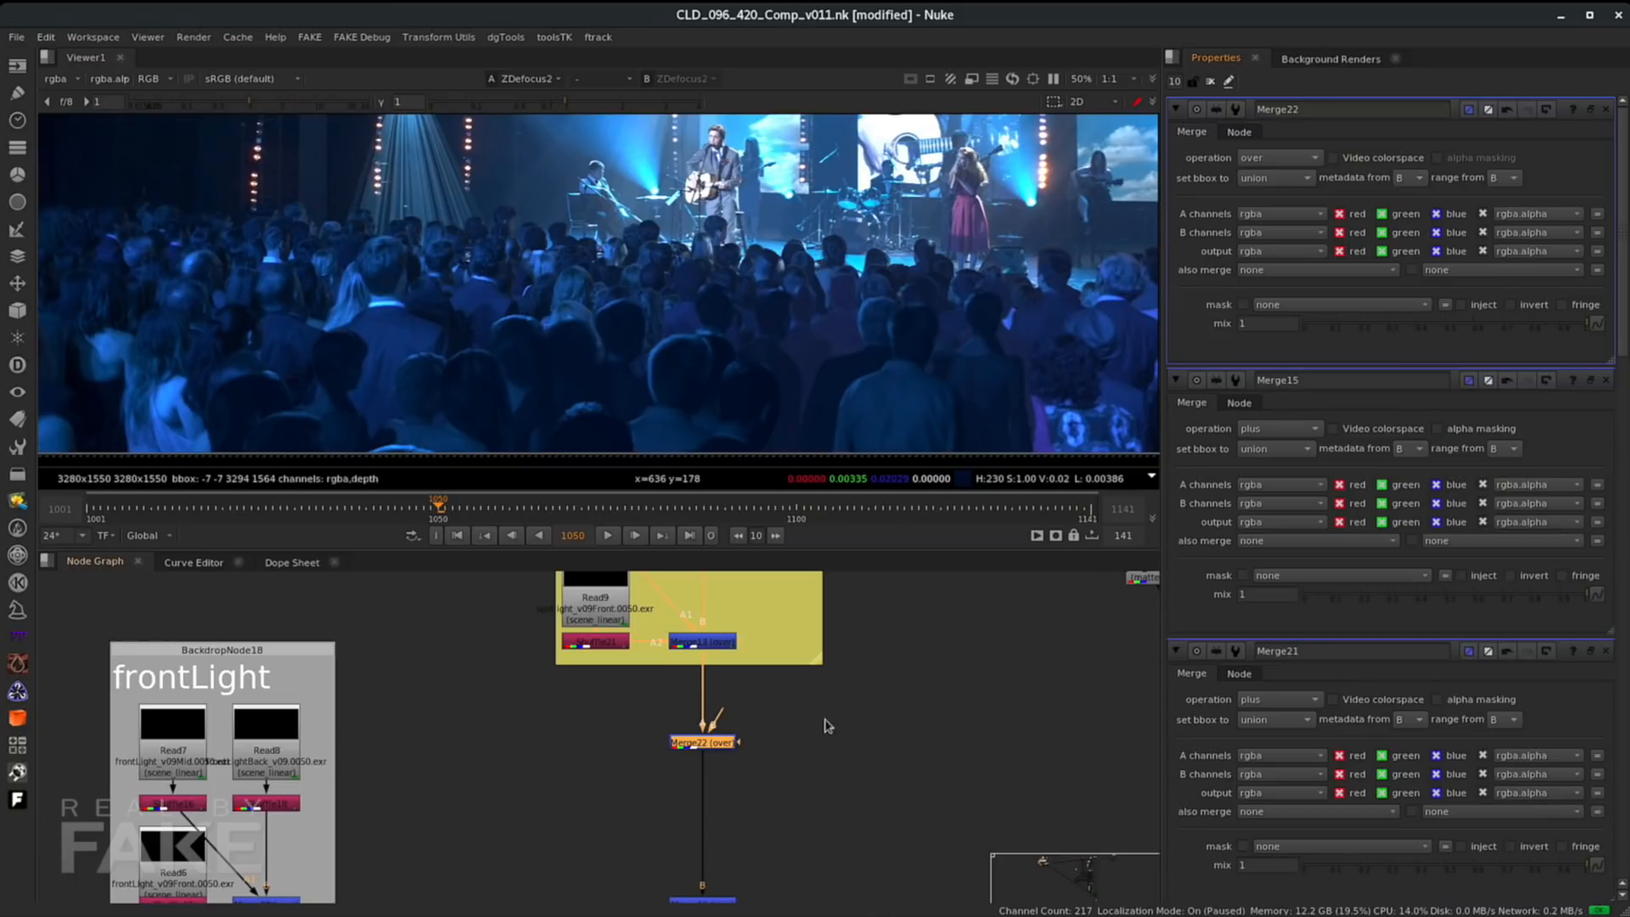
click(941, 727)
click(707, 742)
drag(1584, 327, 1386, 333)
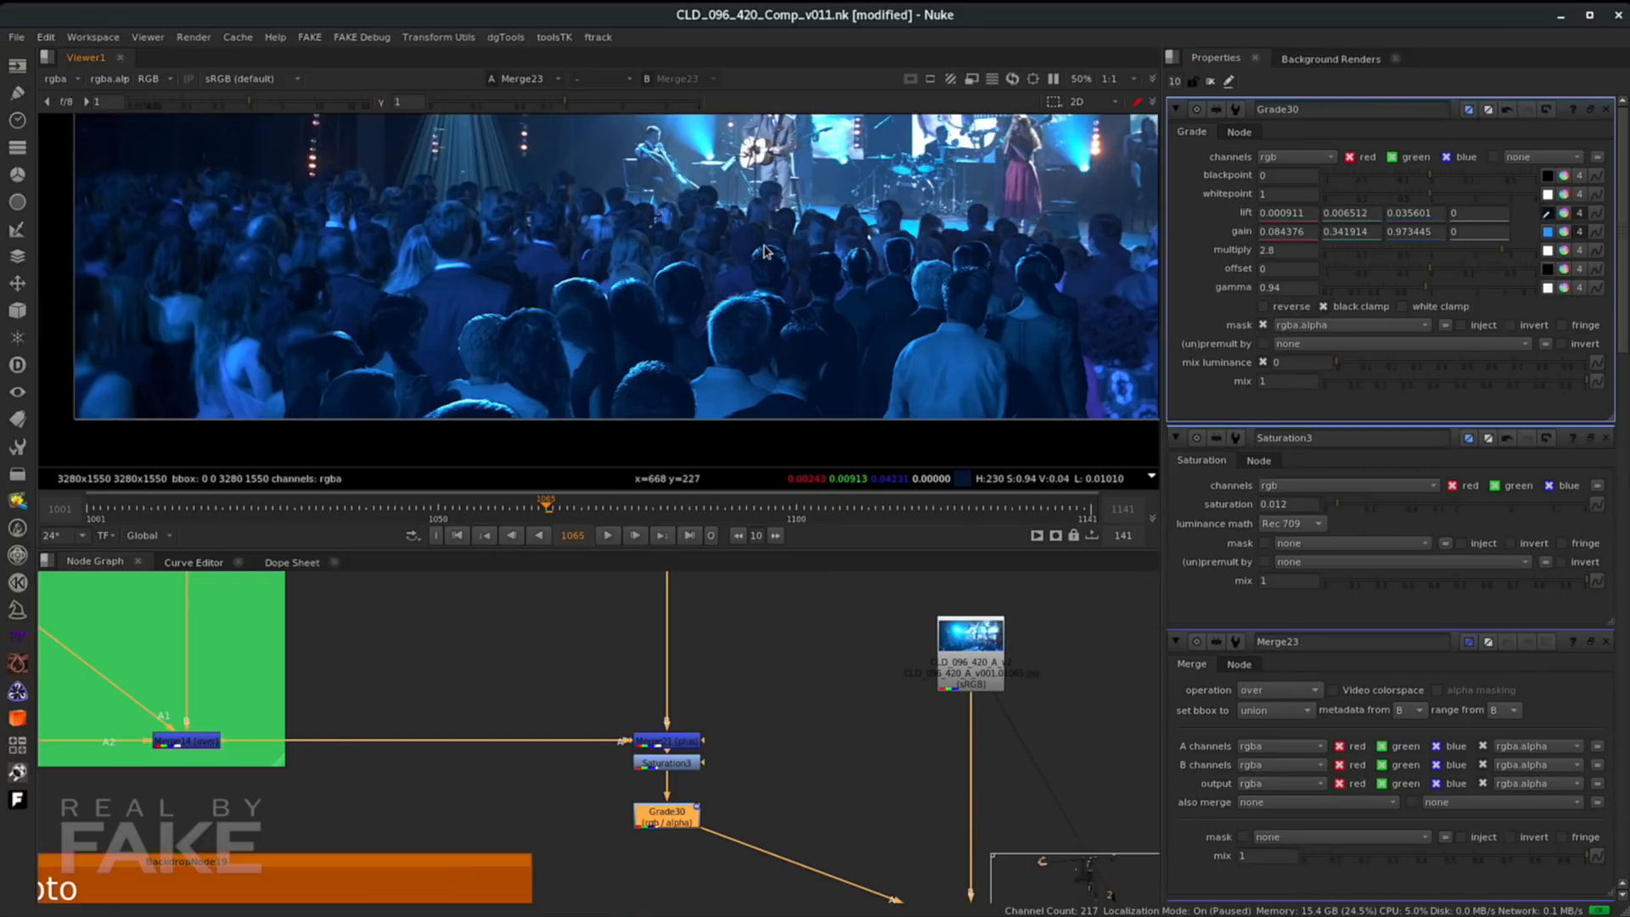
scroll(765, 252, up, 5)
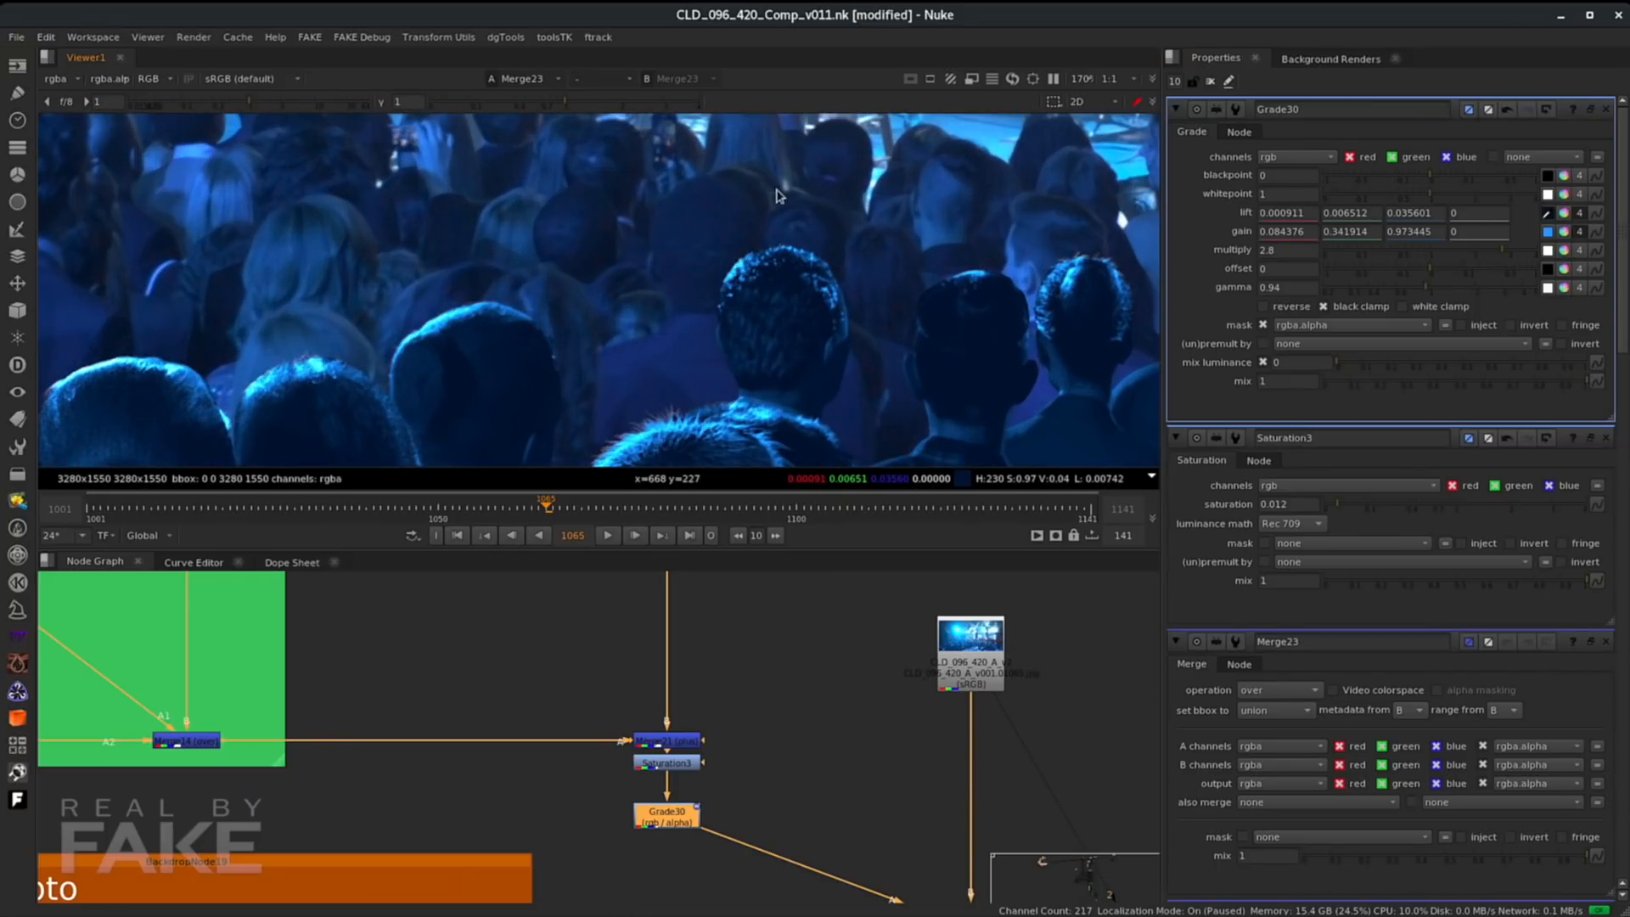
scroll(662, 252, down, 7)
scroll(318, 352, up, 4)
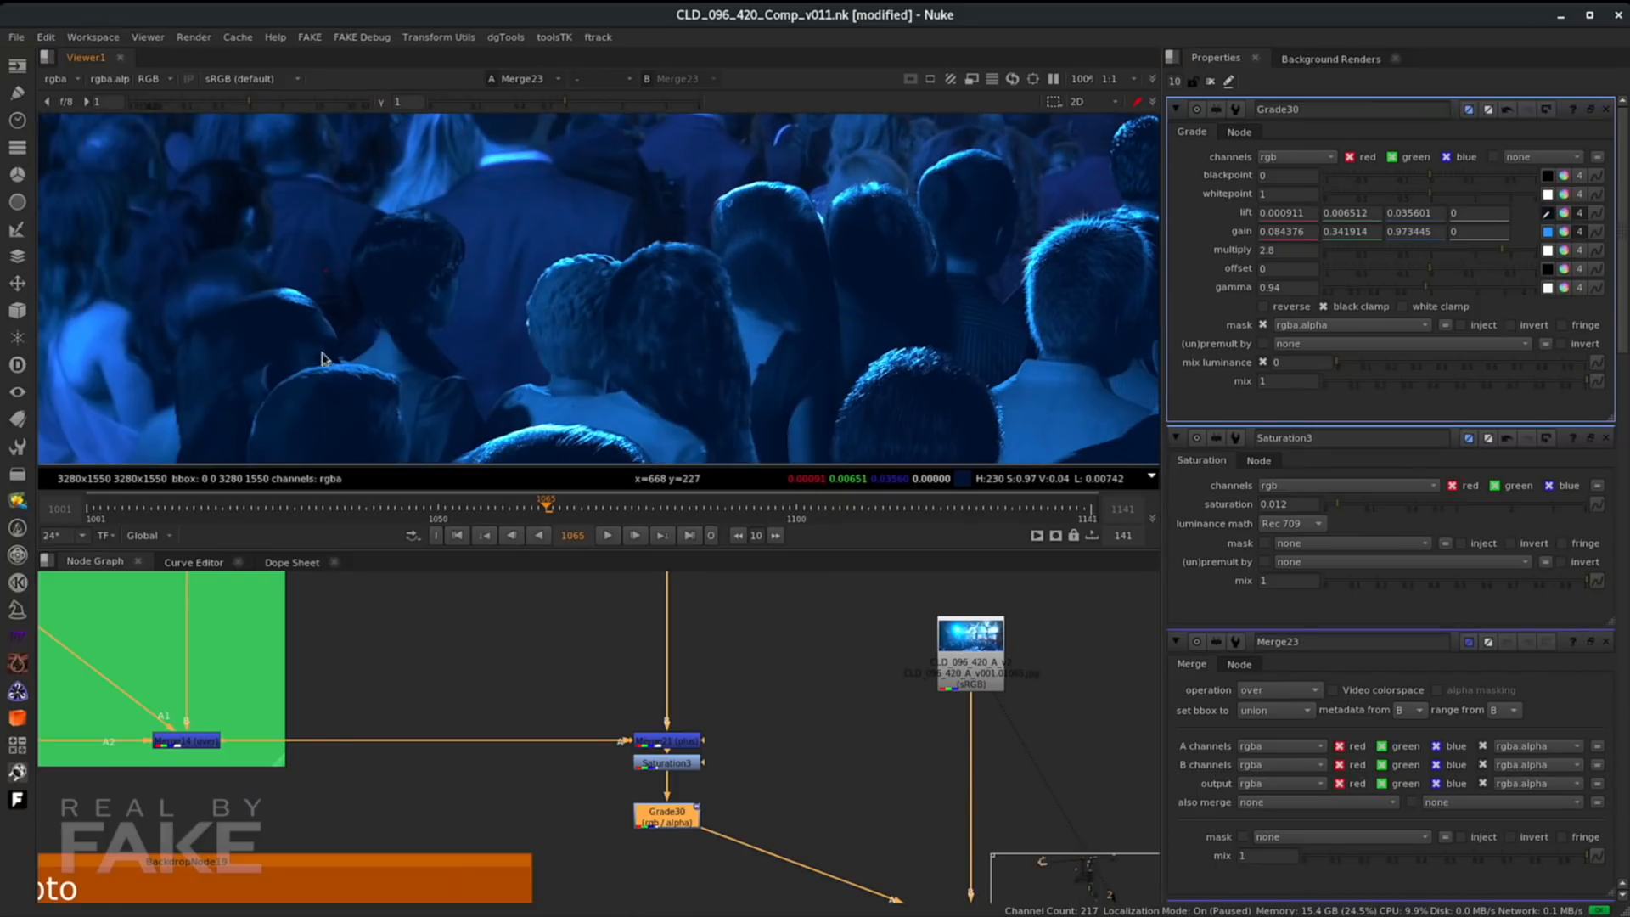
scroll(822, 291, down, 3)
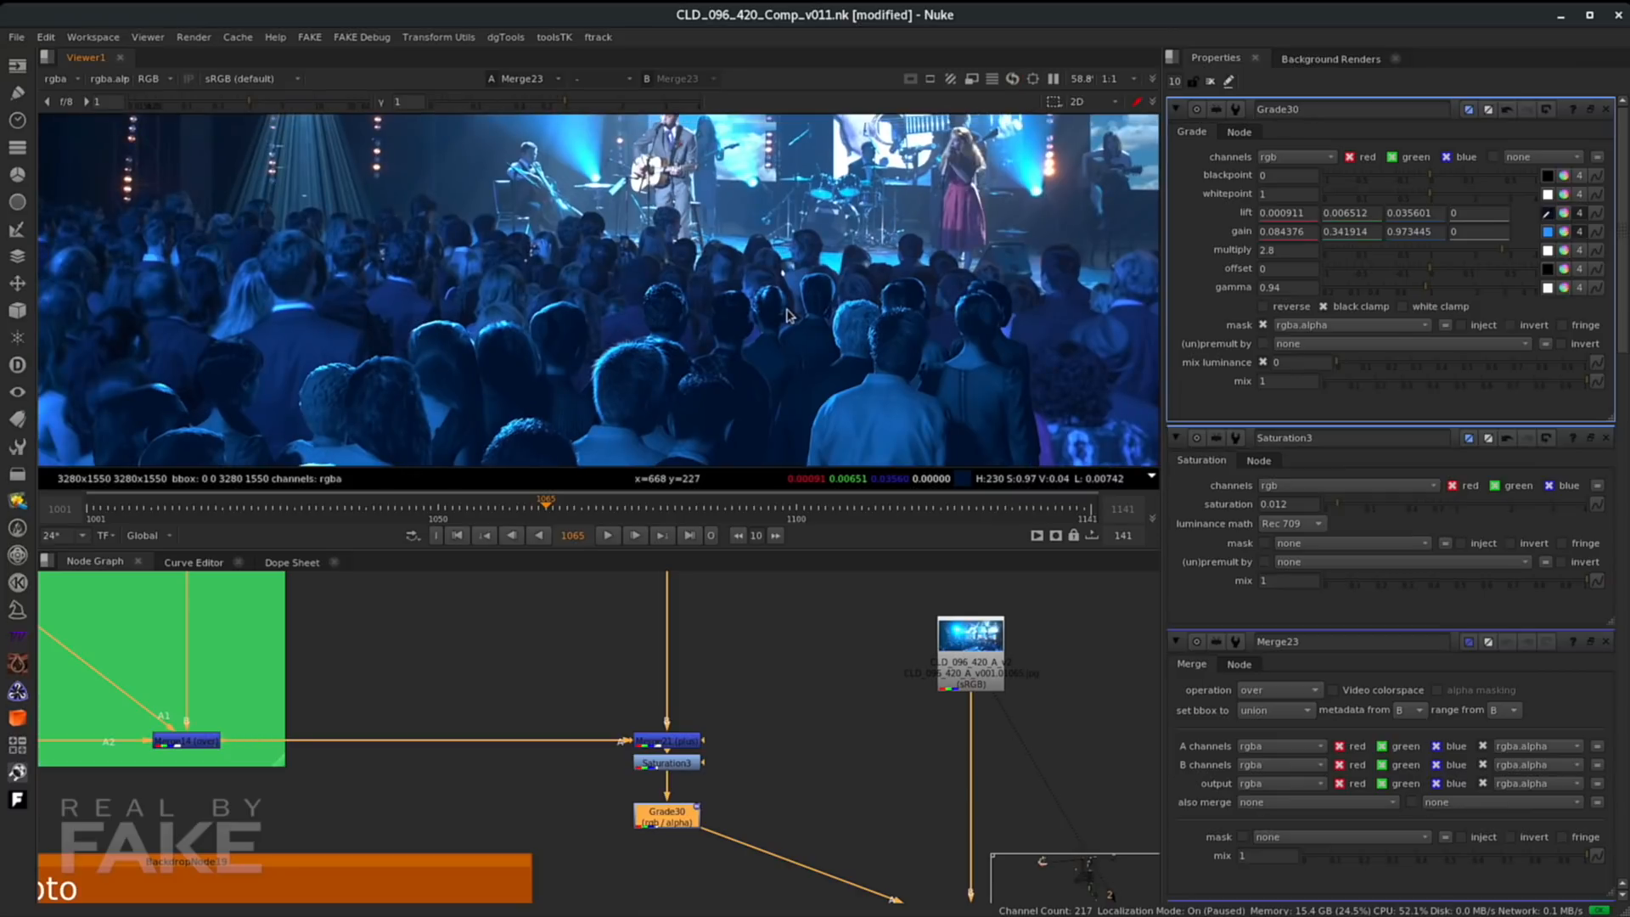
scroll(789, 310, down, 1)
middle_drag(304, 450, 440, 383)
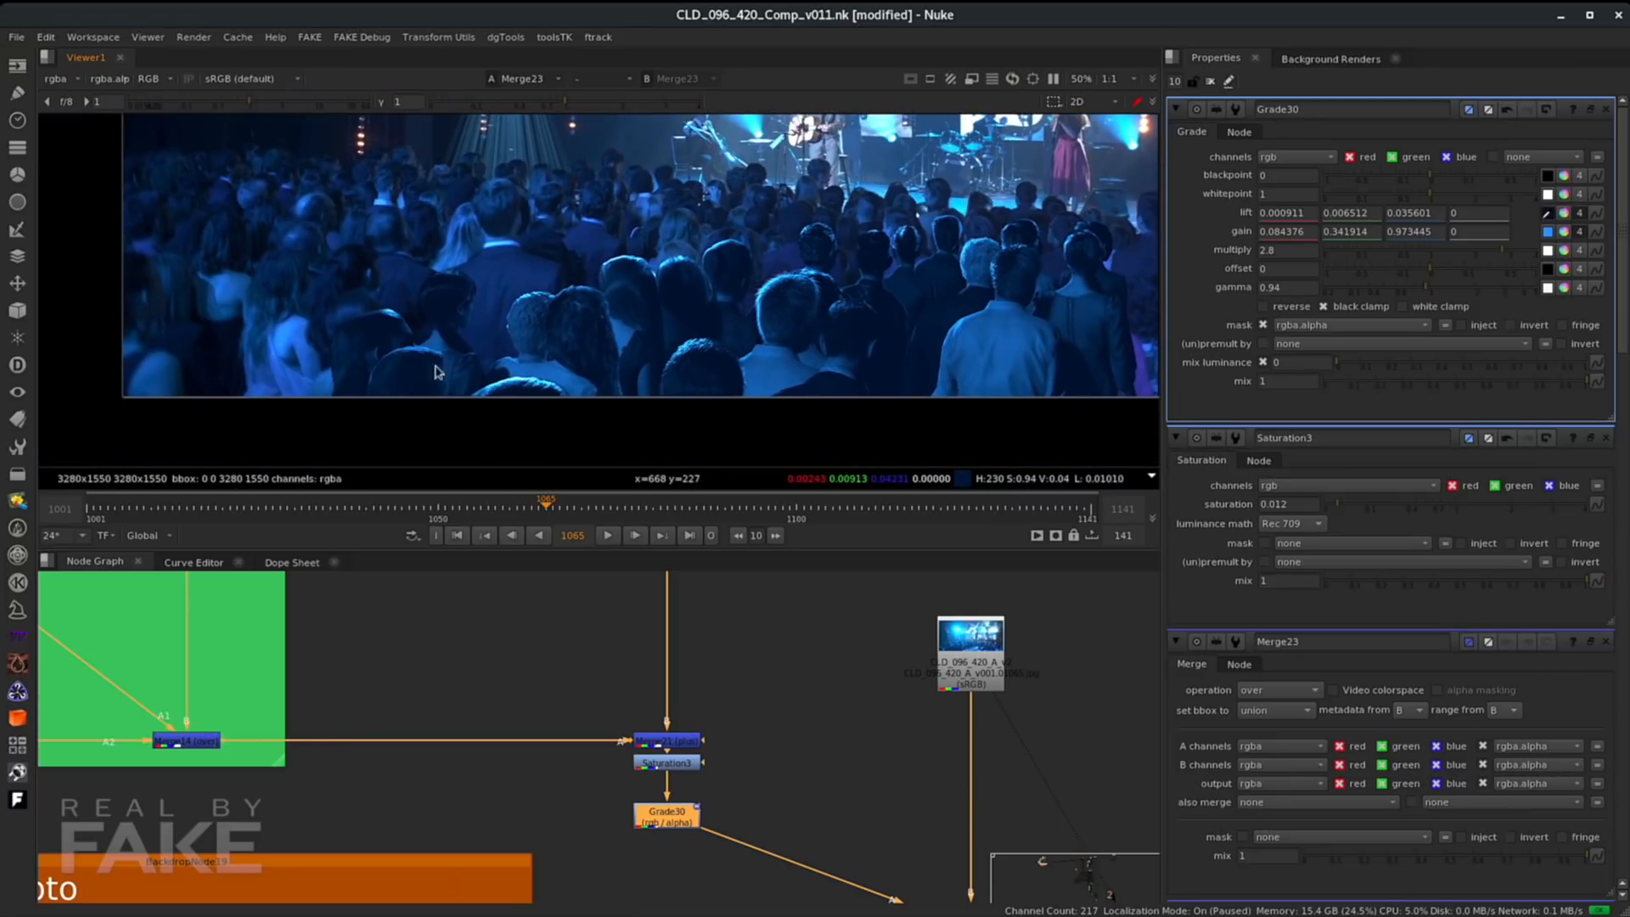
scroll(491, 617, down, 2)
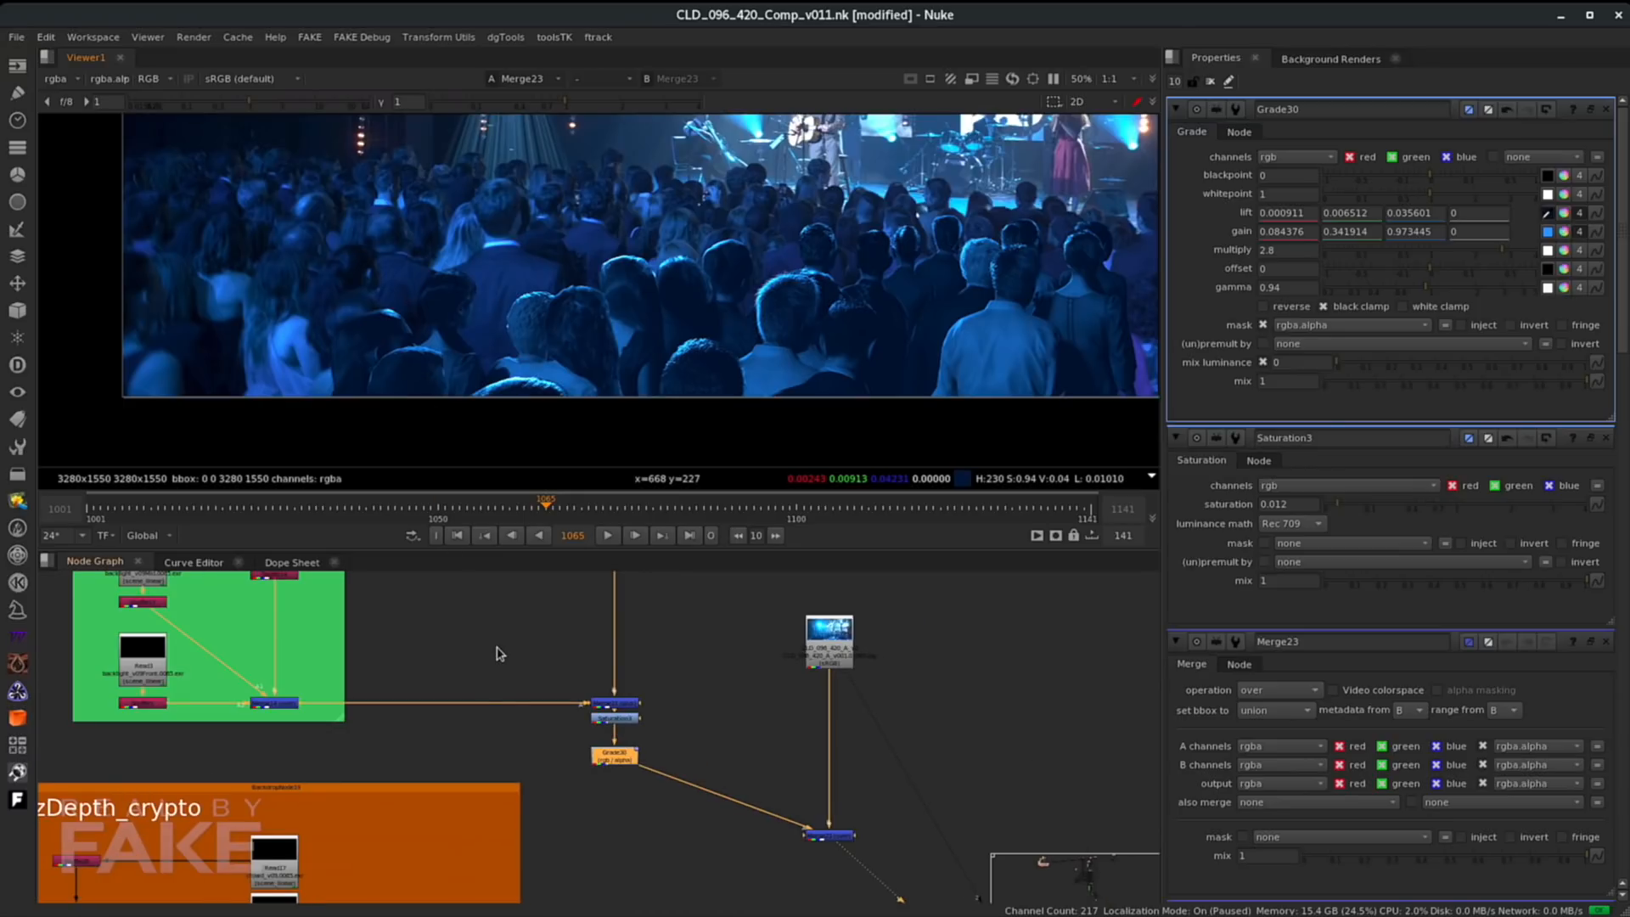
- Navigate to the zDepth_crypto backdrop and display Merge27's output in the viewer
middle_drag(501, 804, 708, 658)
middle_drag(568, 793, 628, 705)
scroll(584, 661, up, 2)
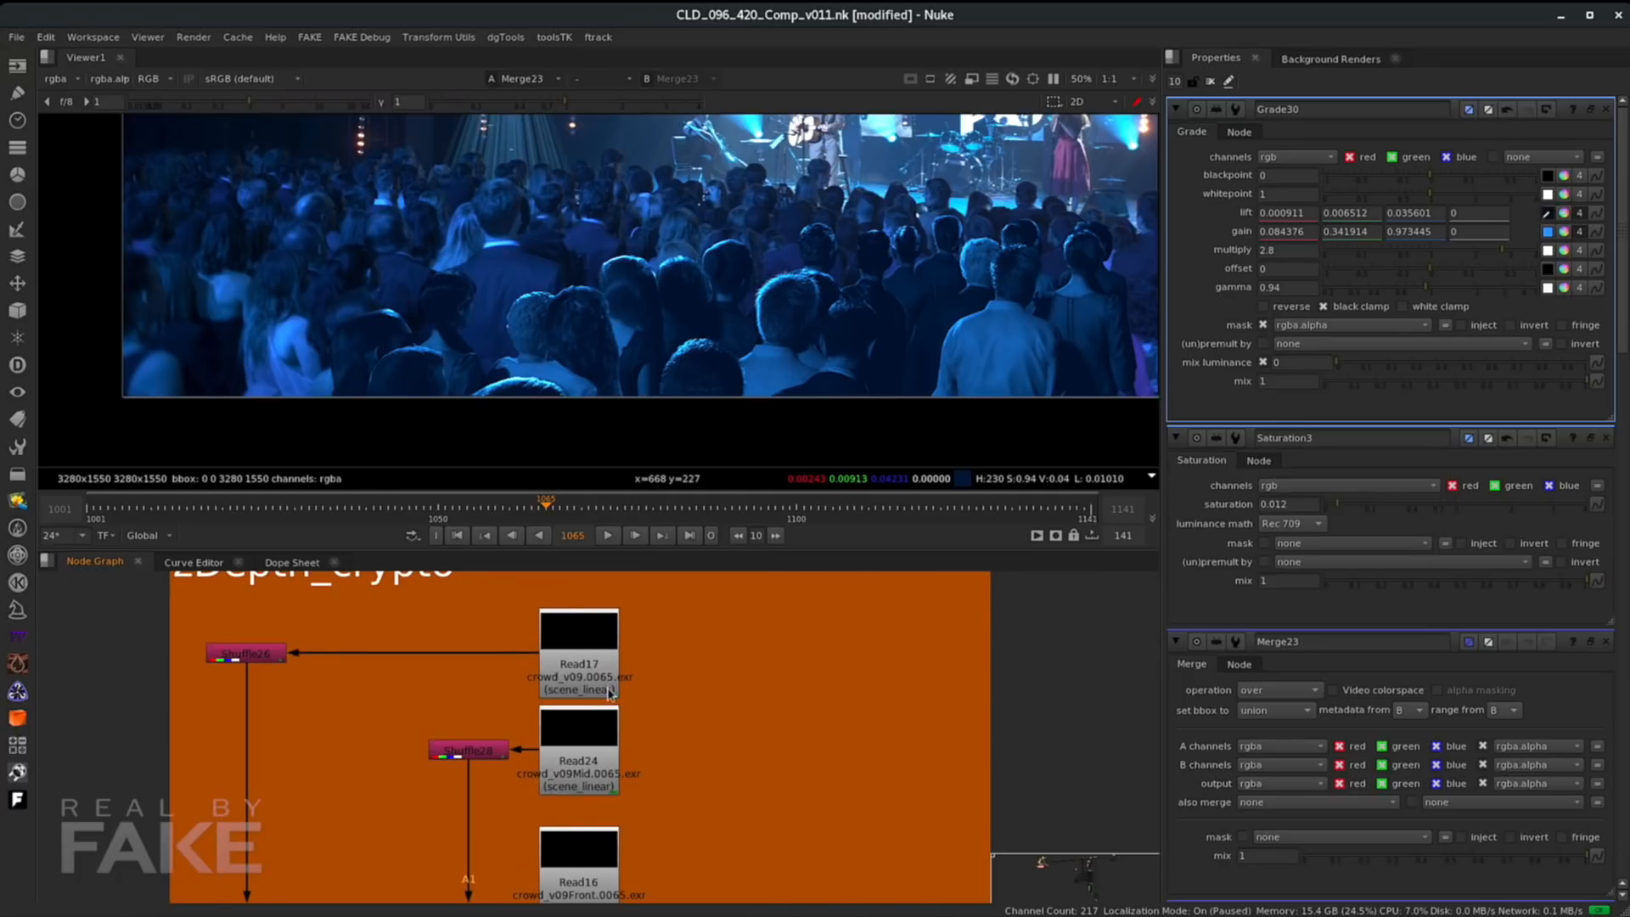
scroll(610, 692, down, 1)
click(292, 661)
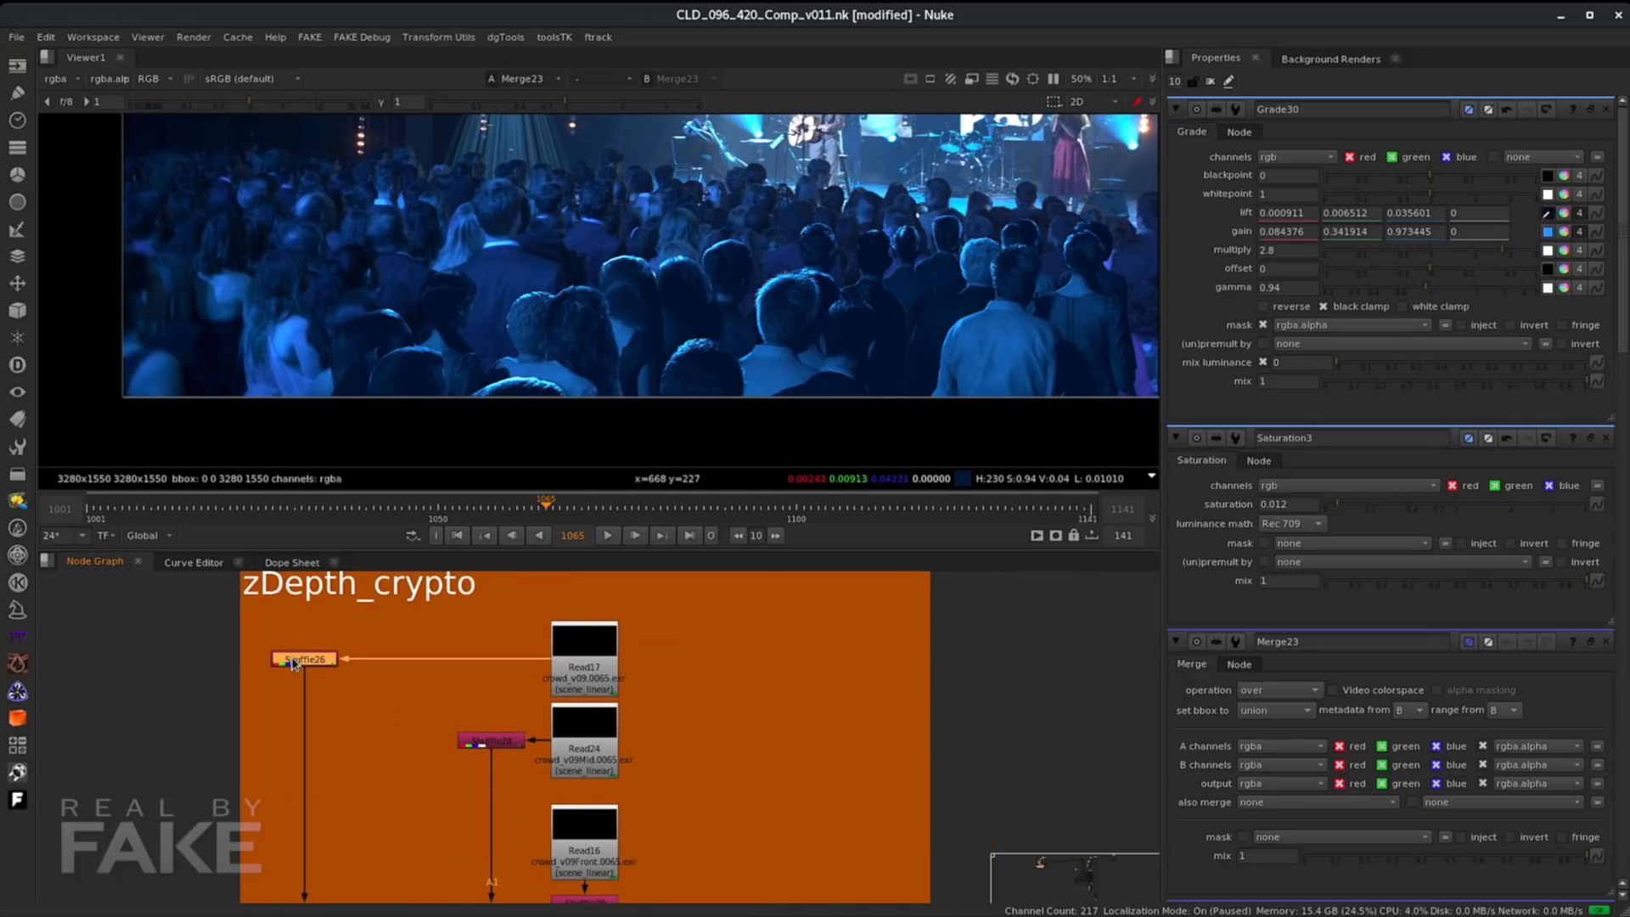
click(490, 741)
middle_drag(364, 796, 314, 677)
click(445, 820)
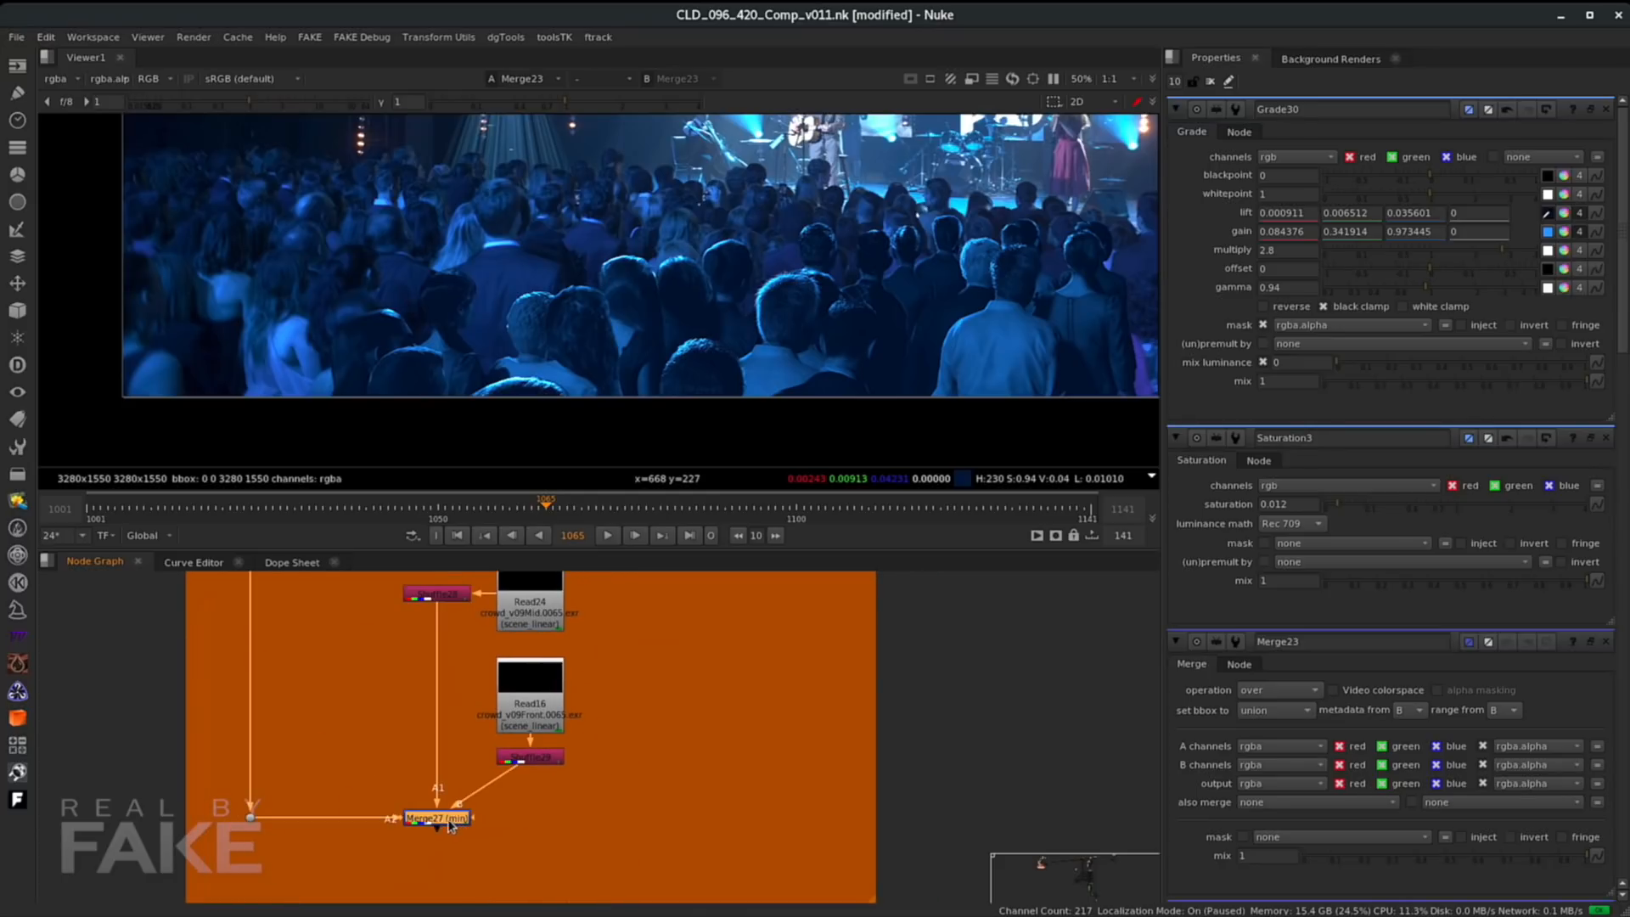
key(1)
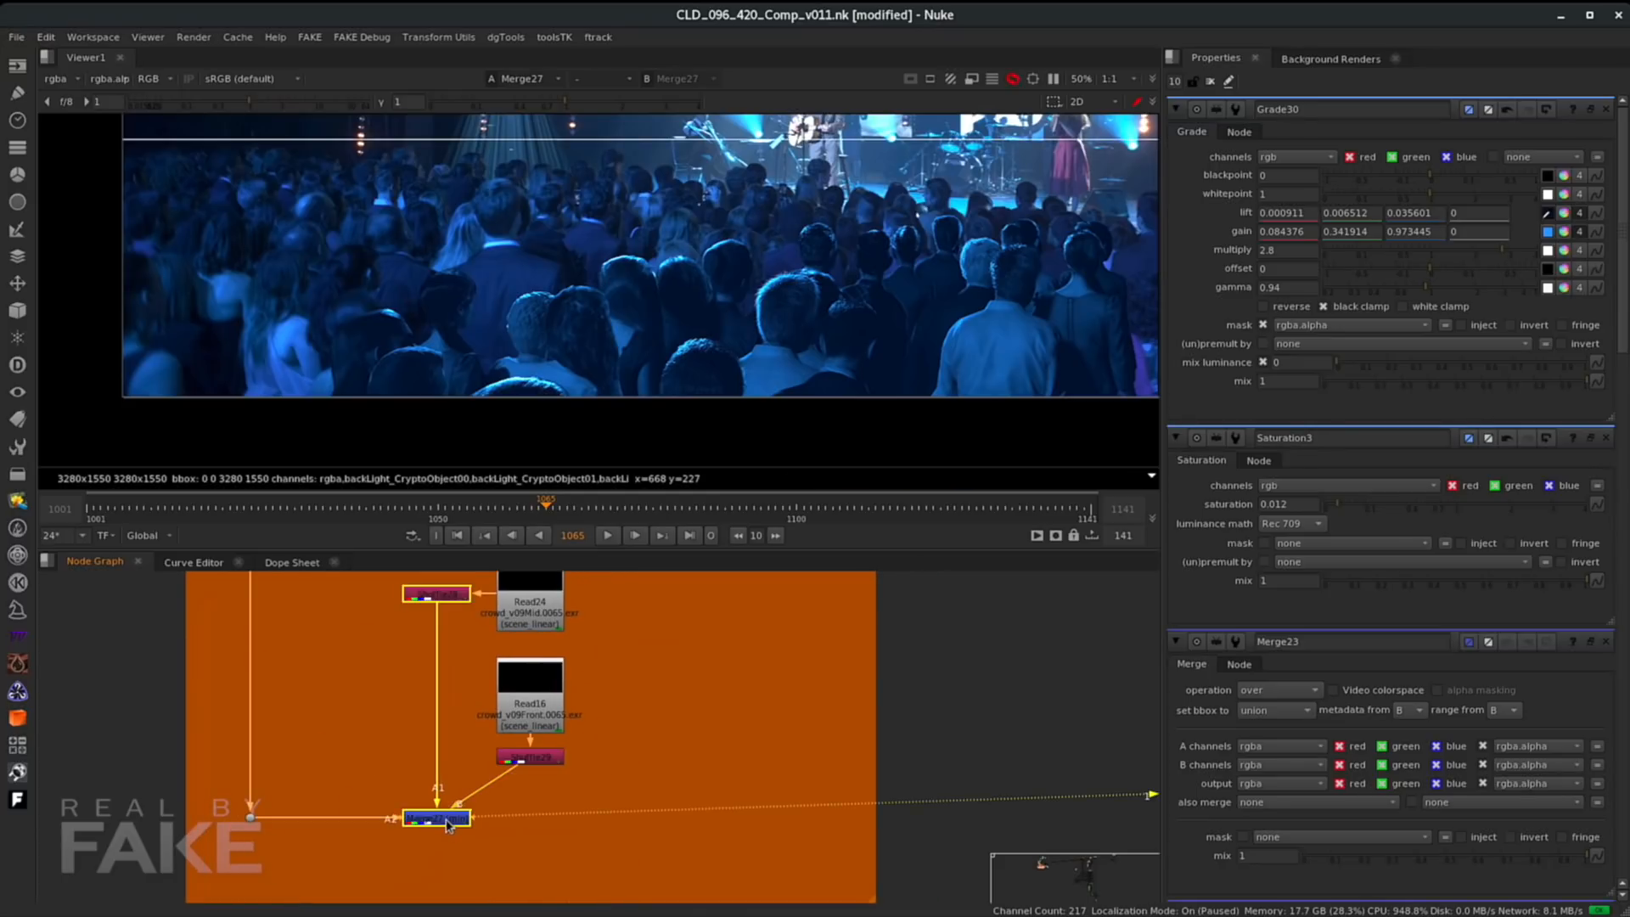
scroll(689, 307, down, 2)
middle_drag(689, 315, 590, 386)
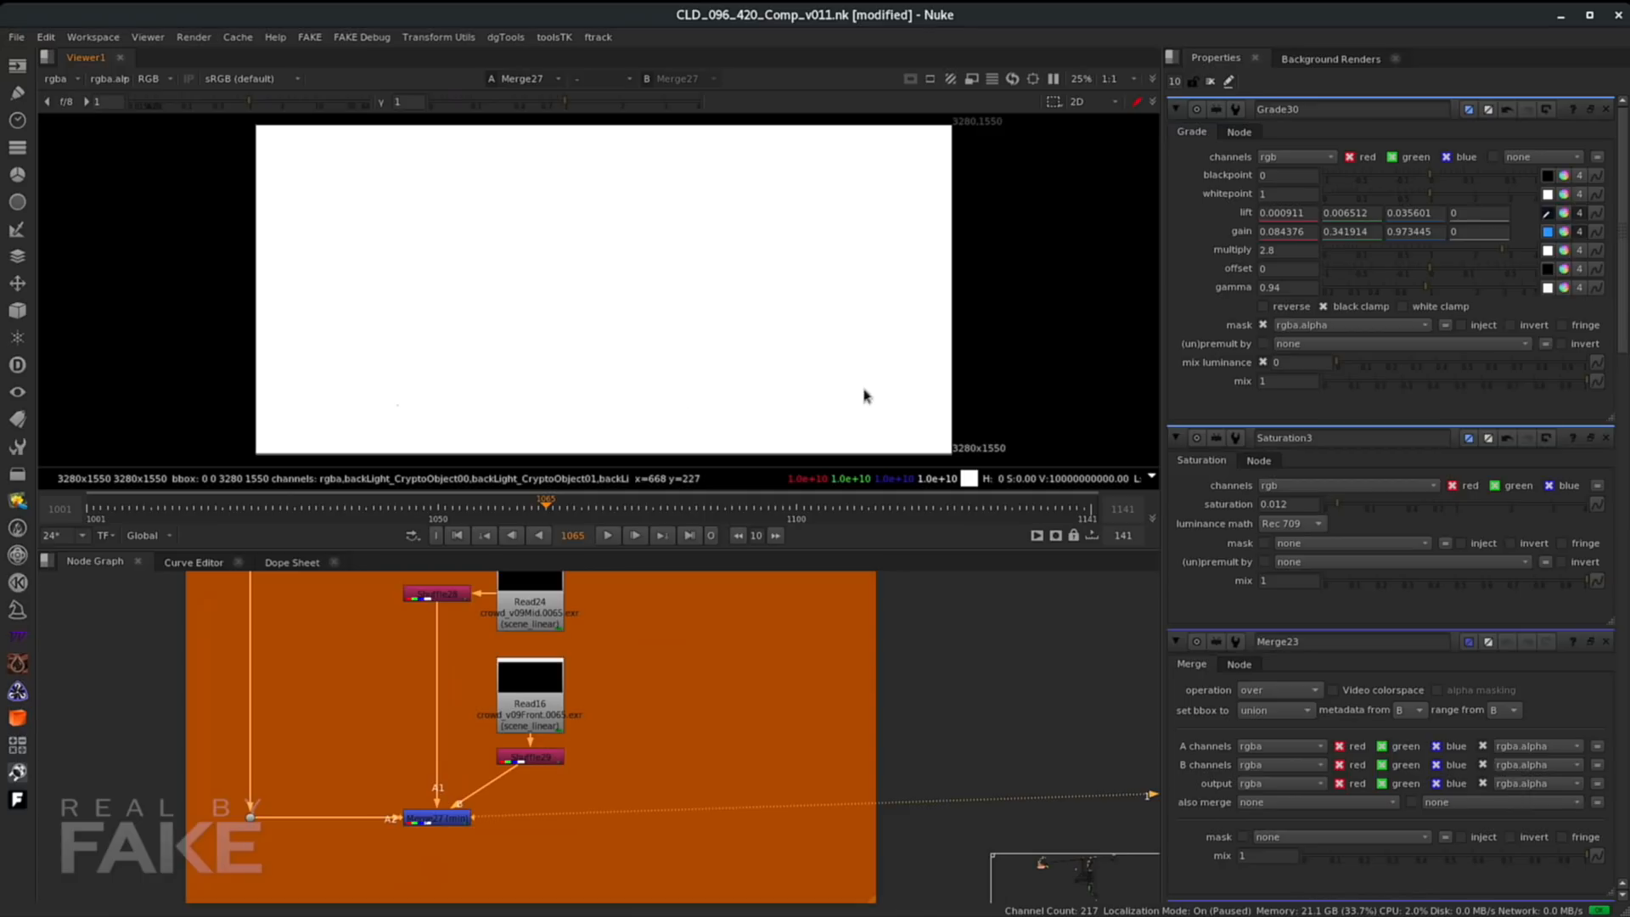
- Lower the viewer gain to 0.0156 and set the viewer gamma to 0.2 to reveal the crowd depth values
click(1547, 214)
click(603, 334)
click(735, 378)
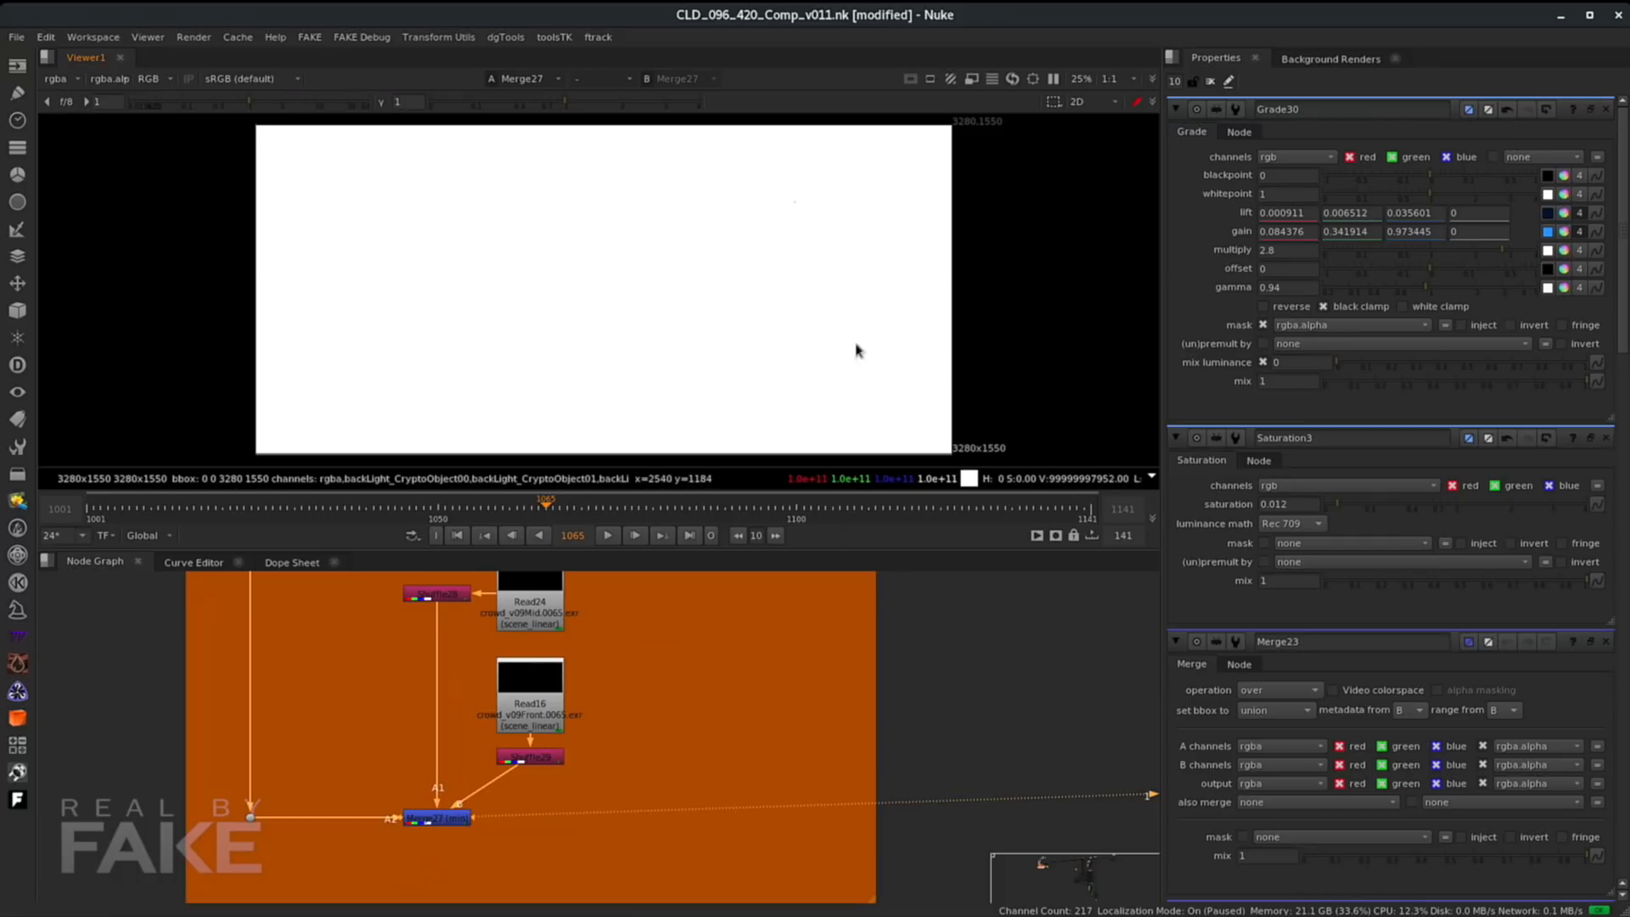
ctrl+click(780, 221)
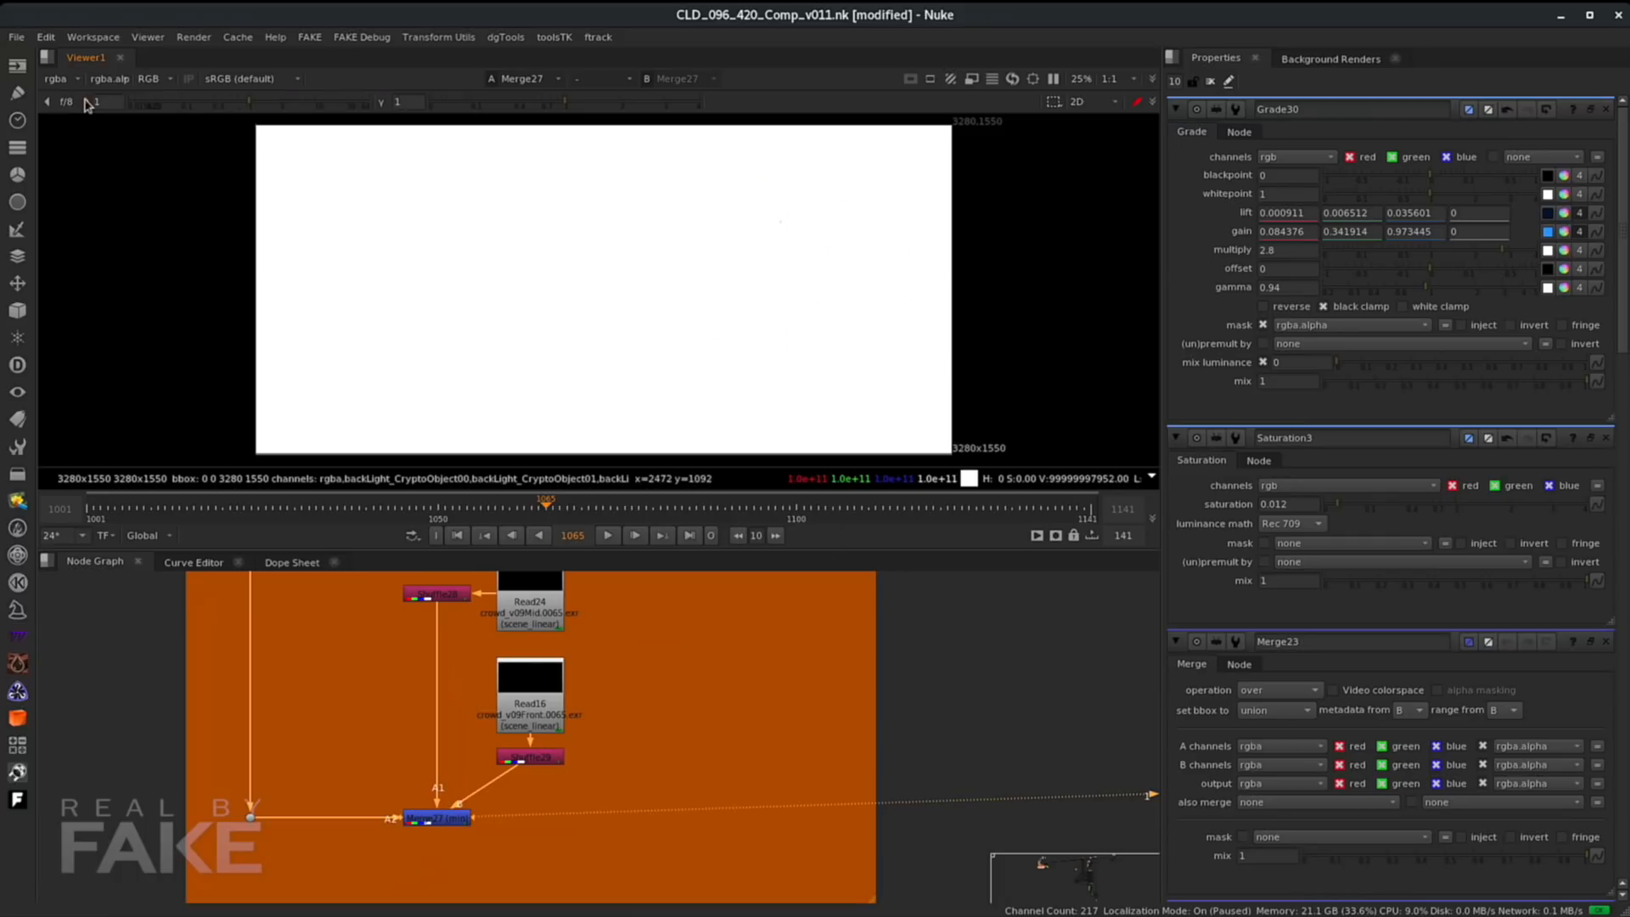
drag(247, 106, 75, 103)
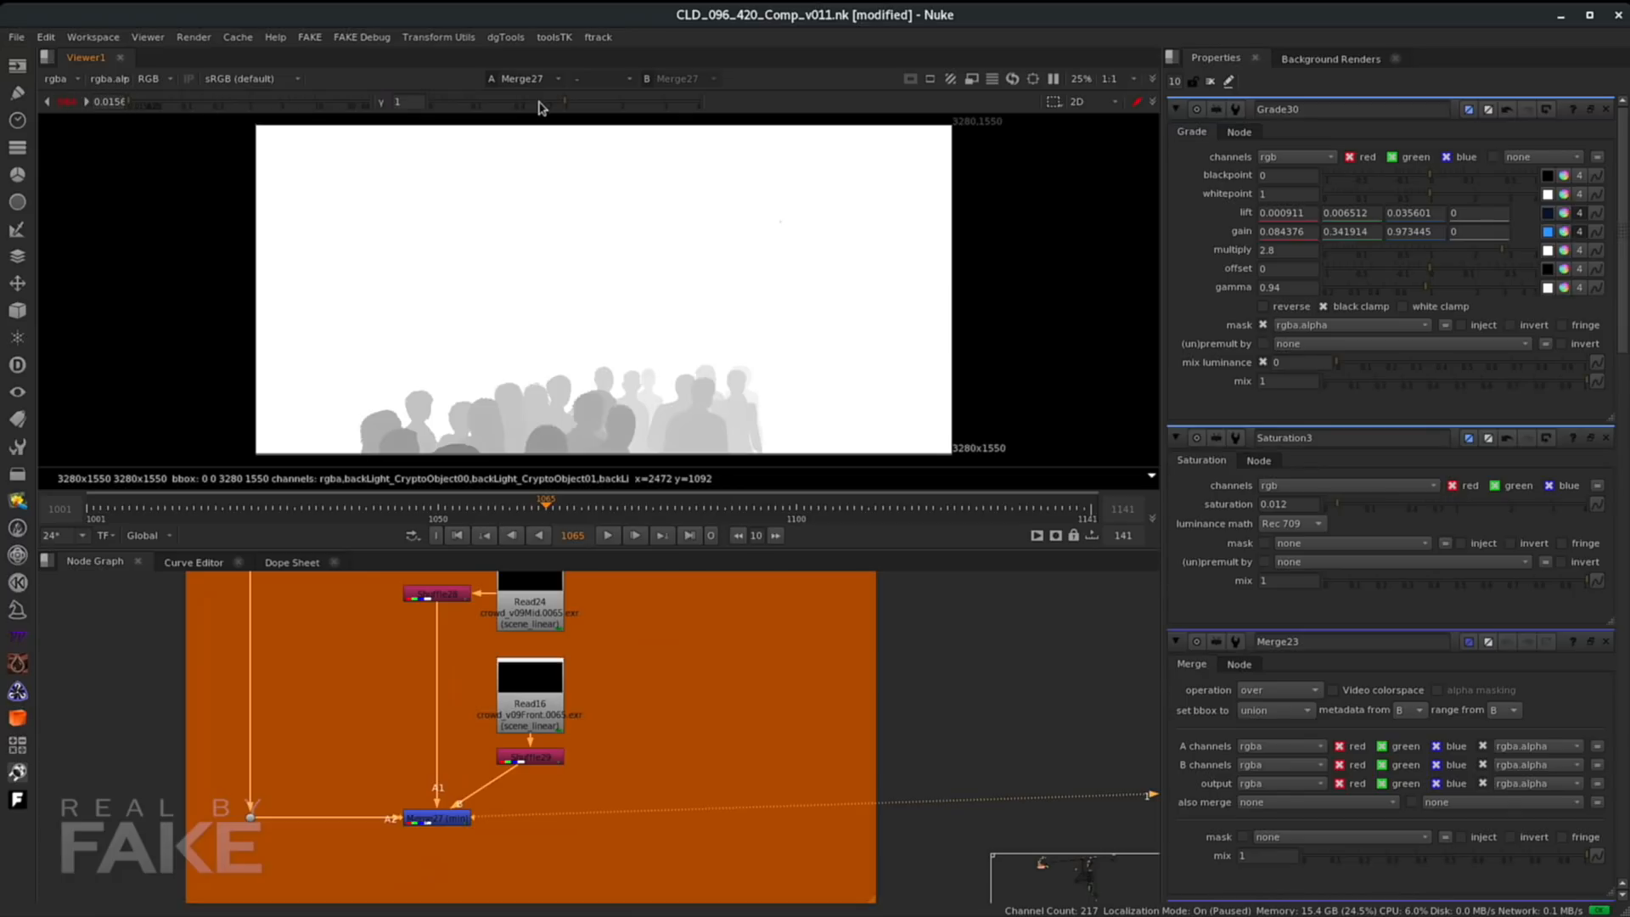
drag(558, 105, 494, 102)
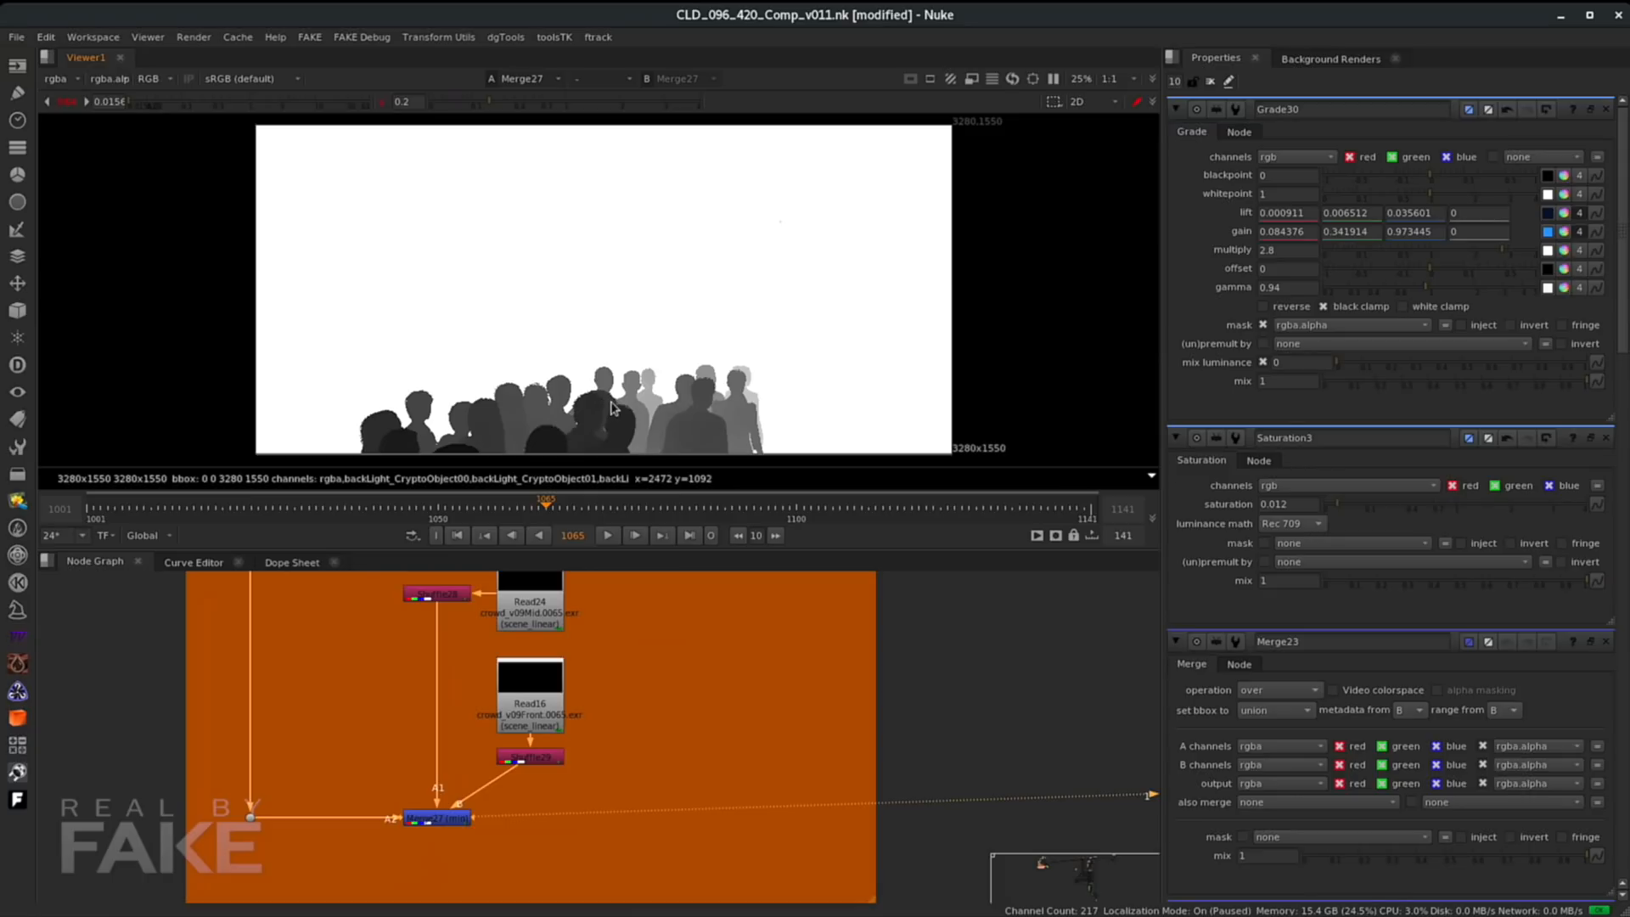
- Add a Grade node connected after Merge27 in the zDepth_crypto branch
click(641, 832)
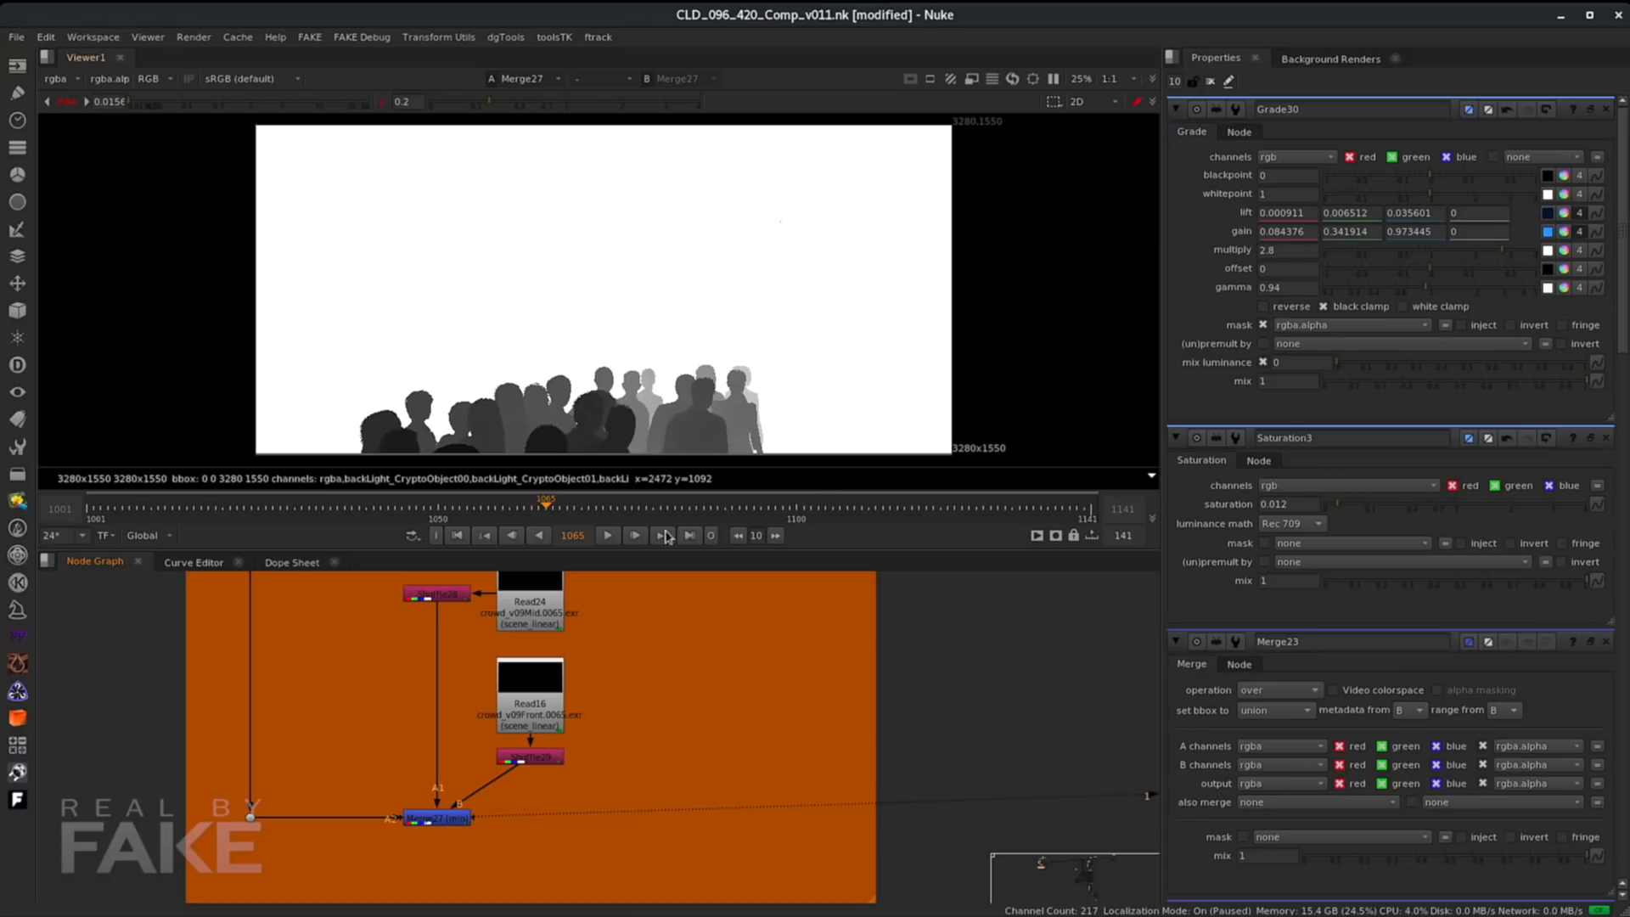
key(g)
drag(652, 755, 437, 816)
click(674, 787)
drag(675, 788, 705, 820)
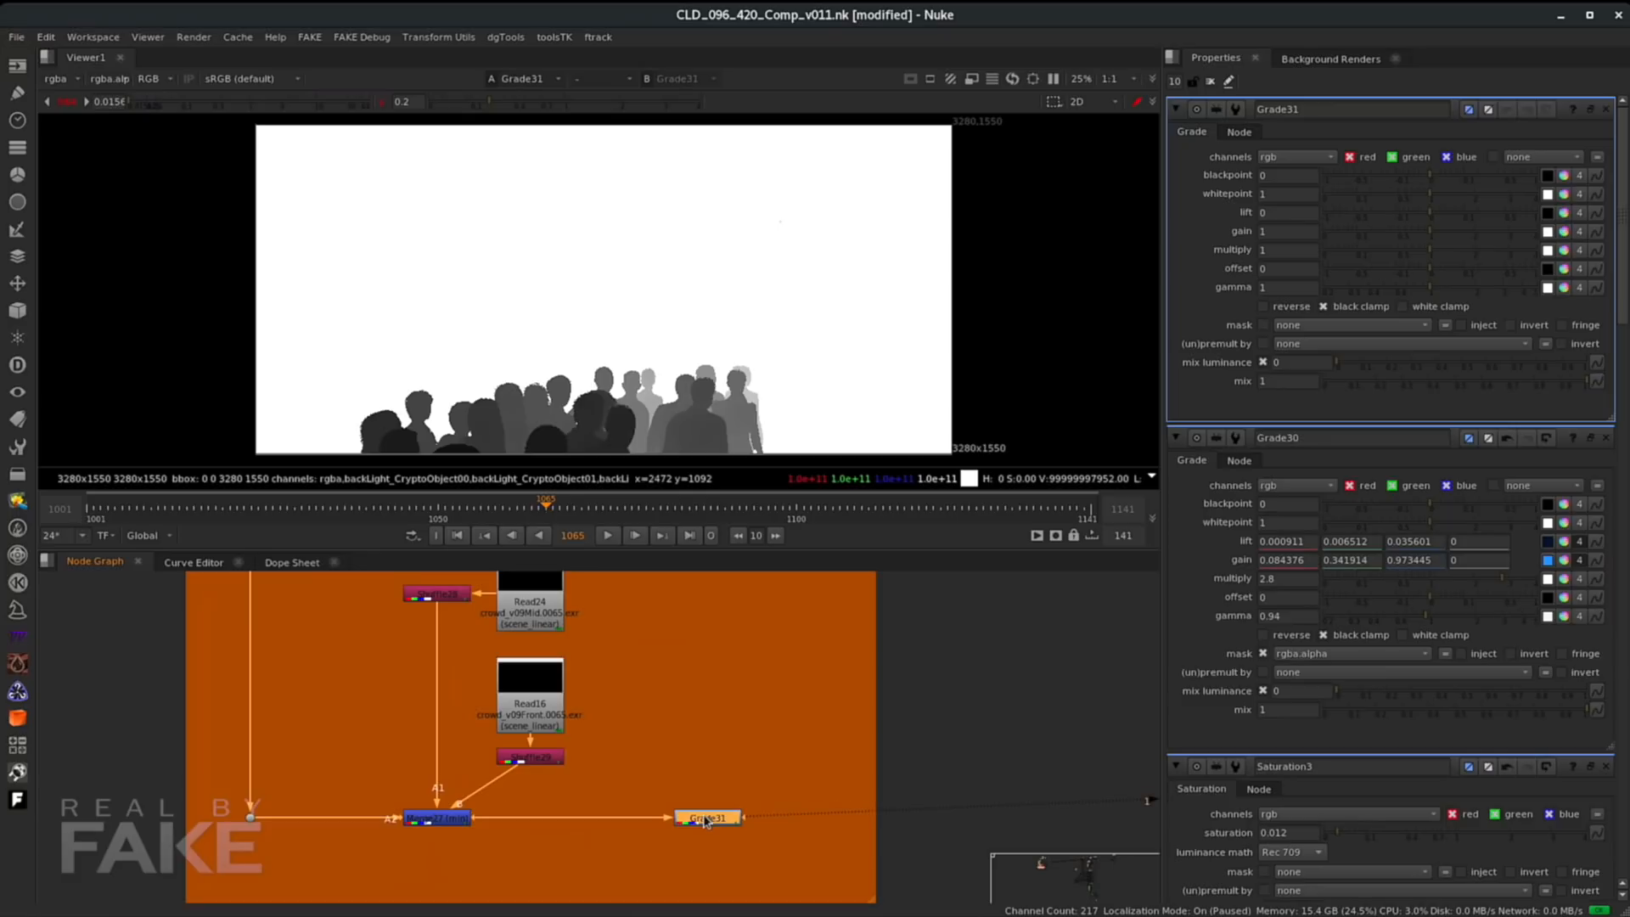
- Pick Grade31's blackpoint and whitepoint by sampling depth values of the crowd in the viewer
click(1547, 177)
ctrl+click(457, 455)
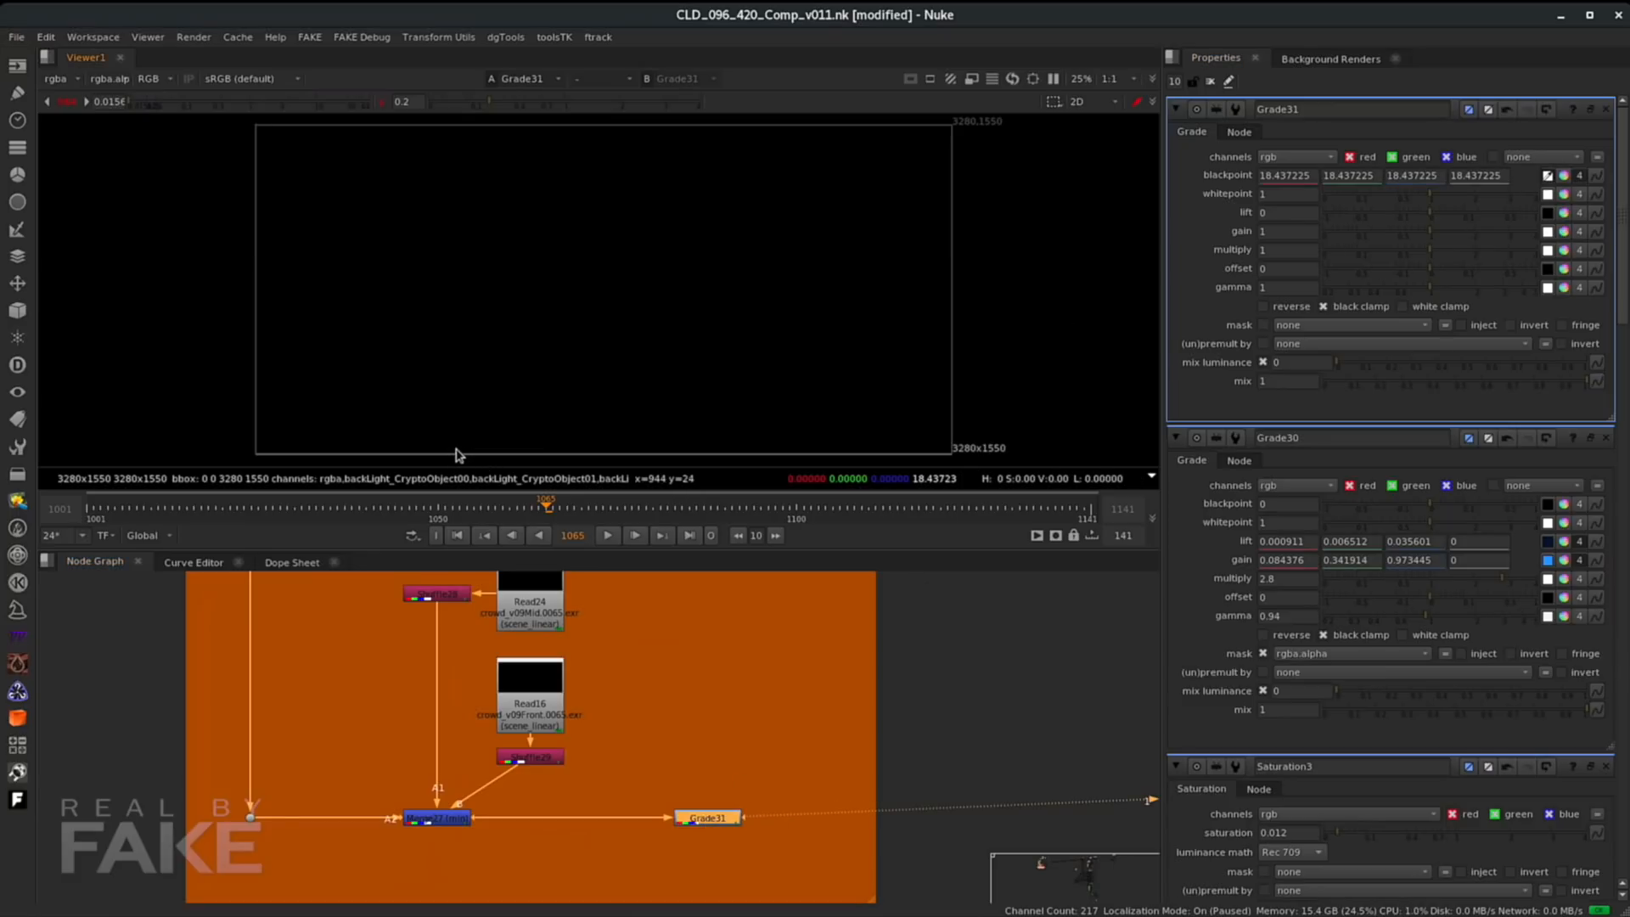
click(427, 820)
key(1)
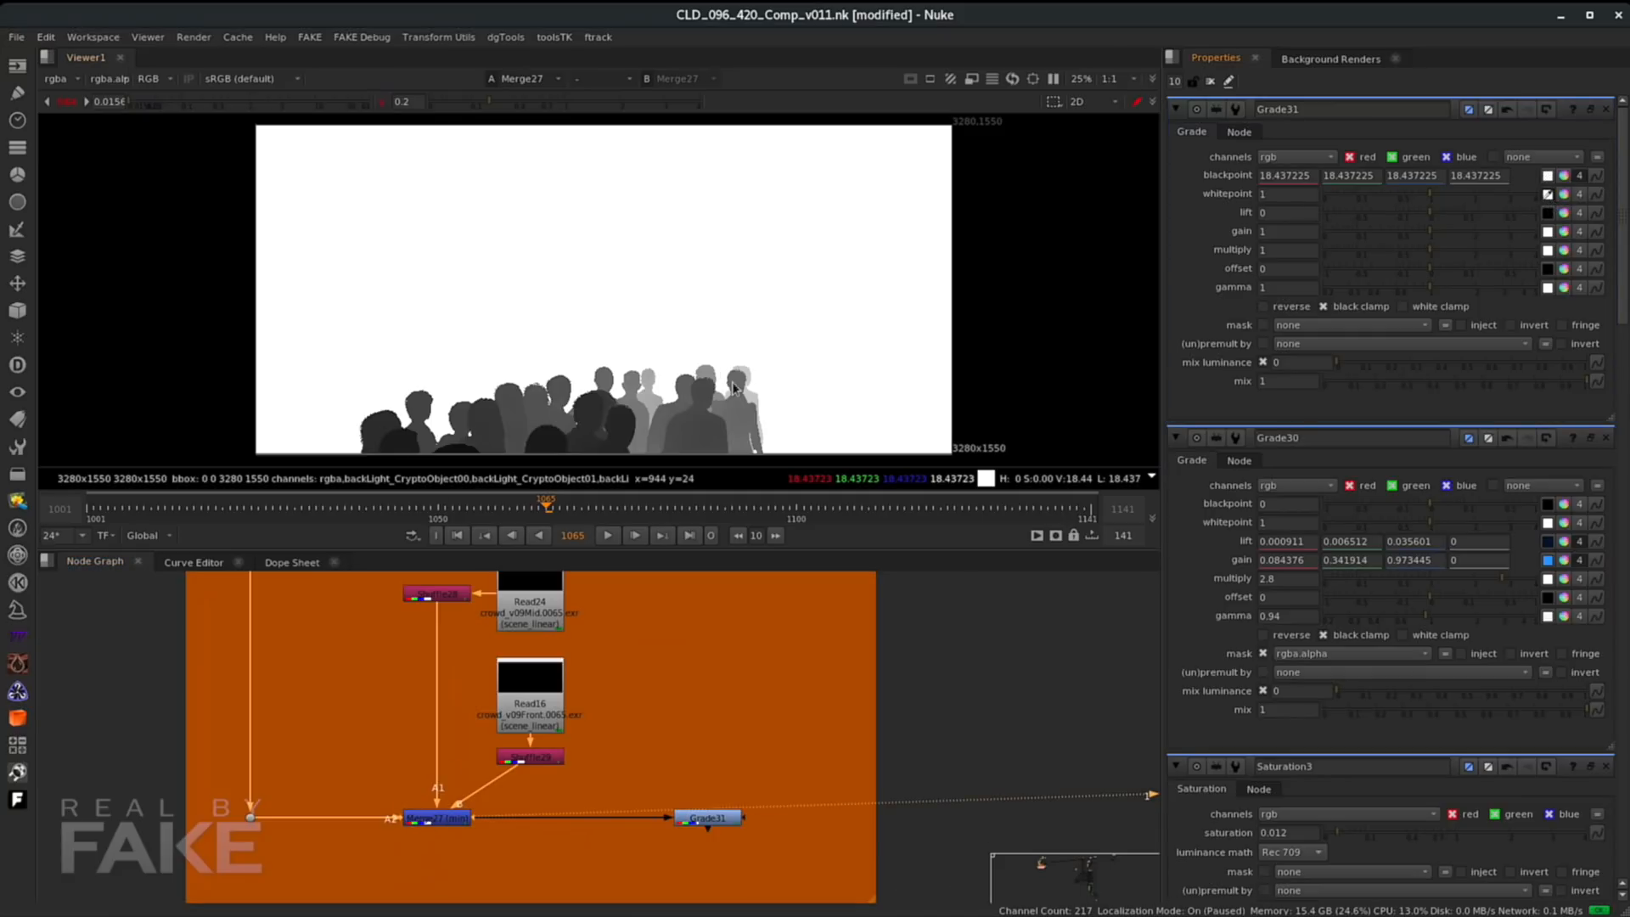
scroll(737, 381, up, 5)
scroll(737, 380, up, 1)
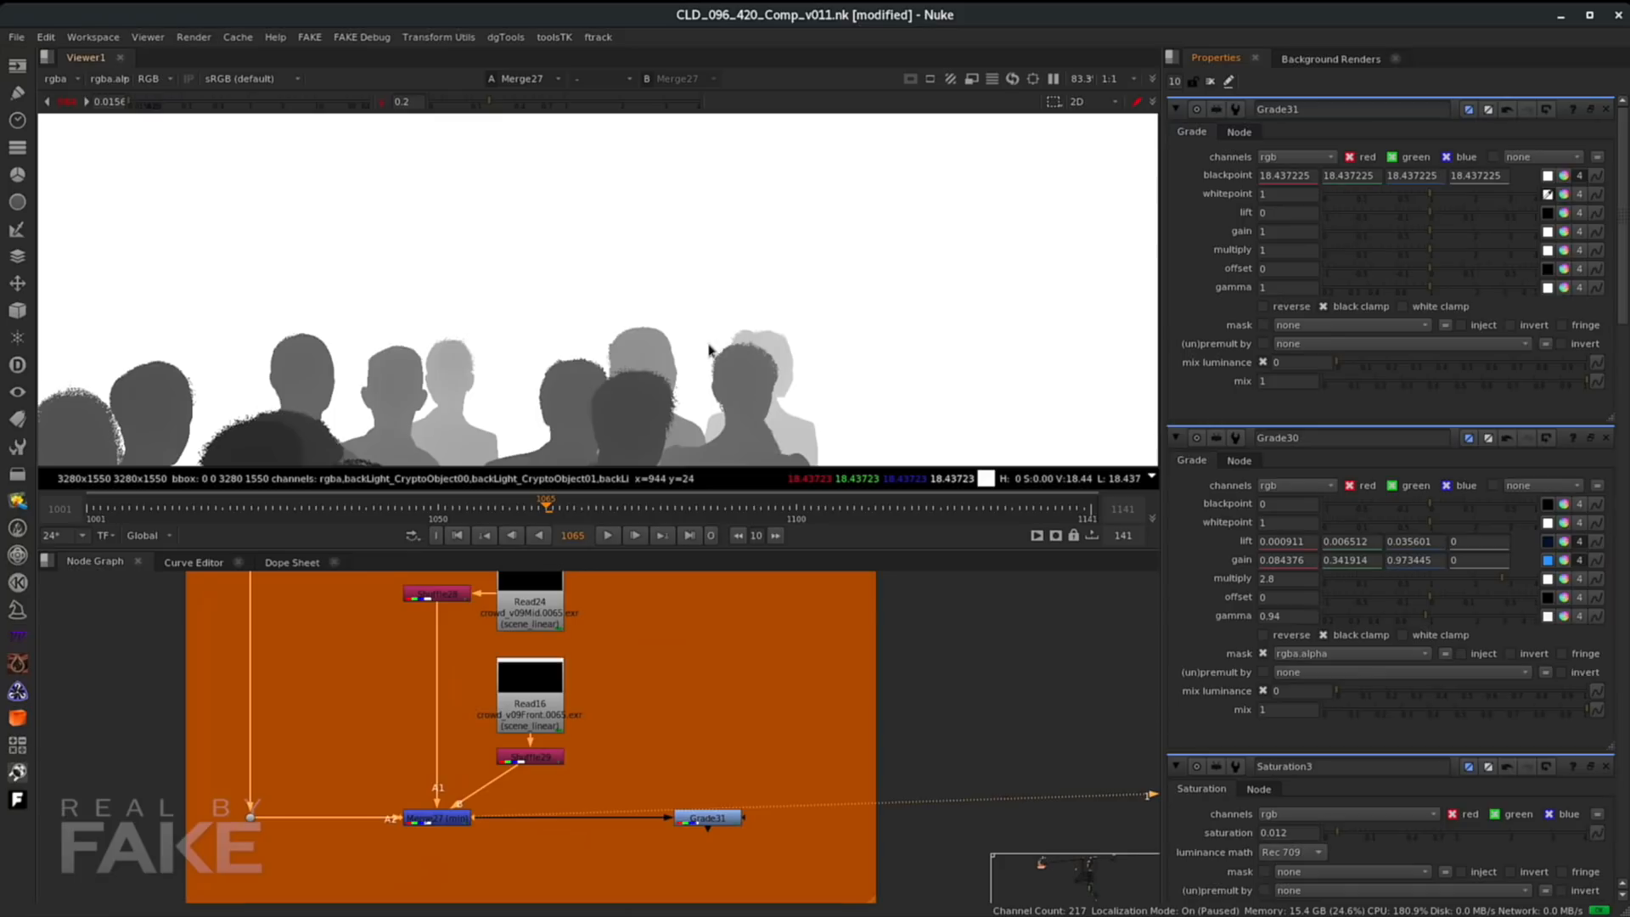
ctrl+click(779, 355)
scroll(826, 339, down, 5)
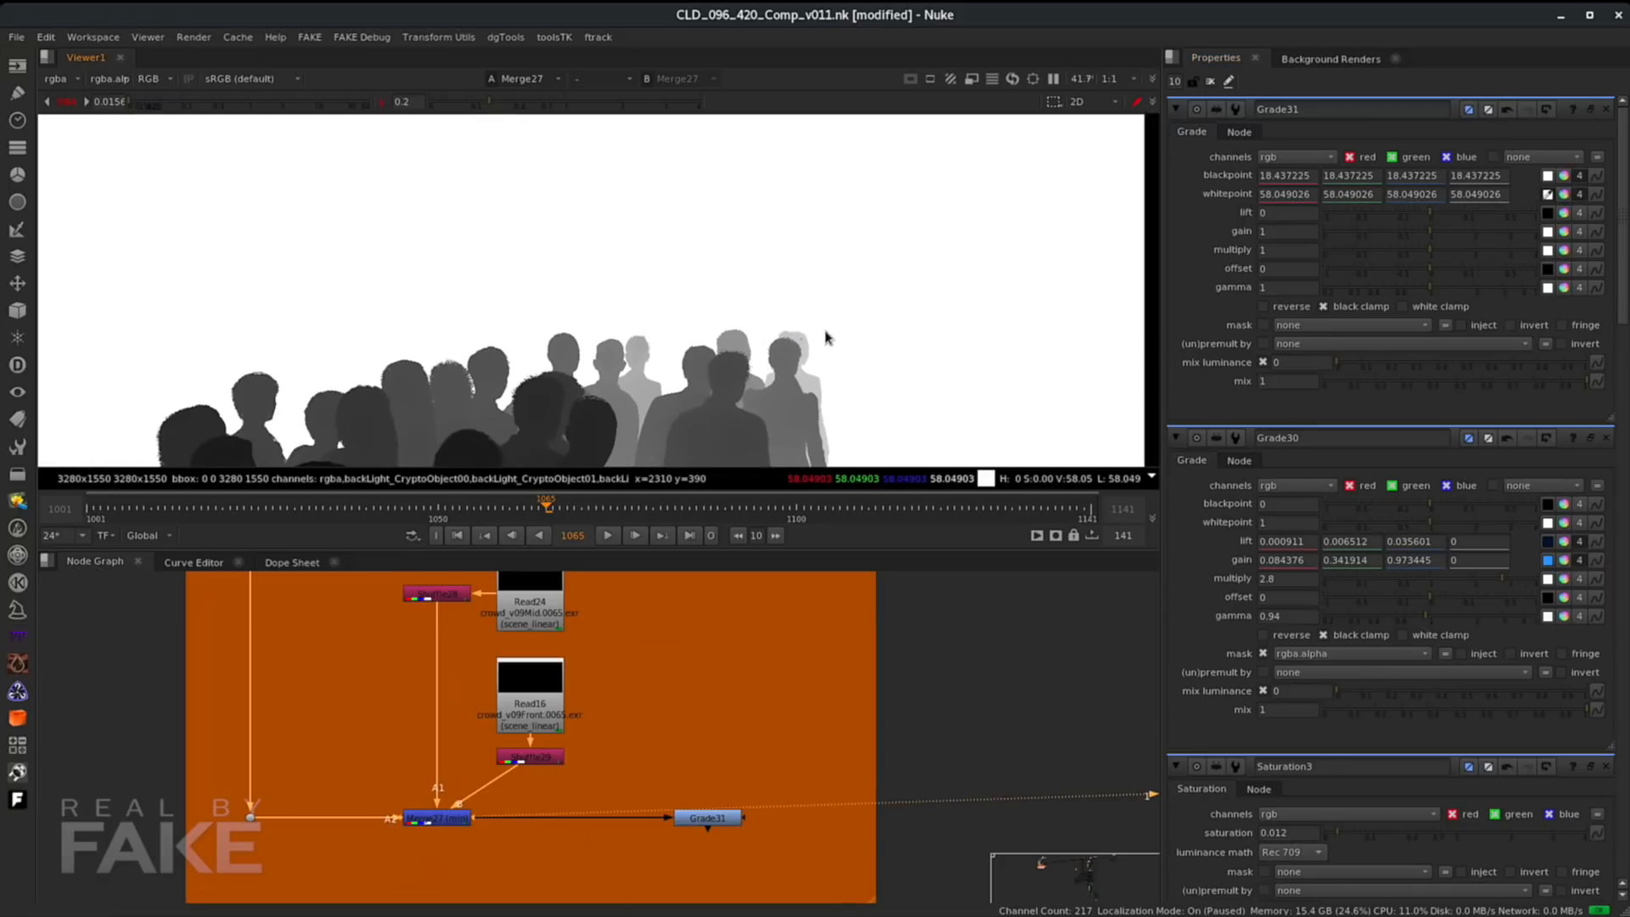
- Reset the viewer gain and gamma, view Grade31, and set its gamma to 0.275
click(68, 103)
click(379, 104)
click(713, 817)
key(1)
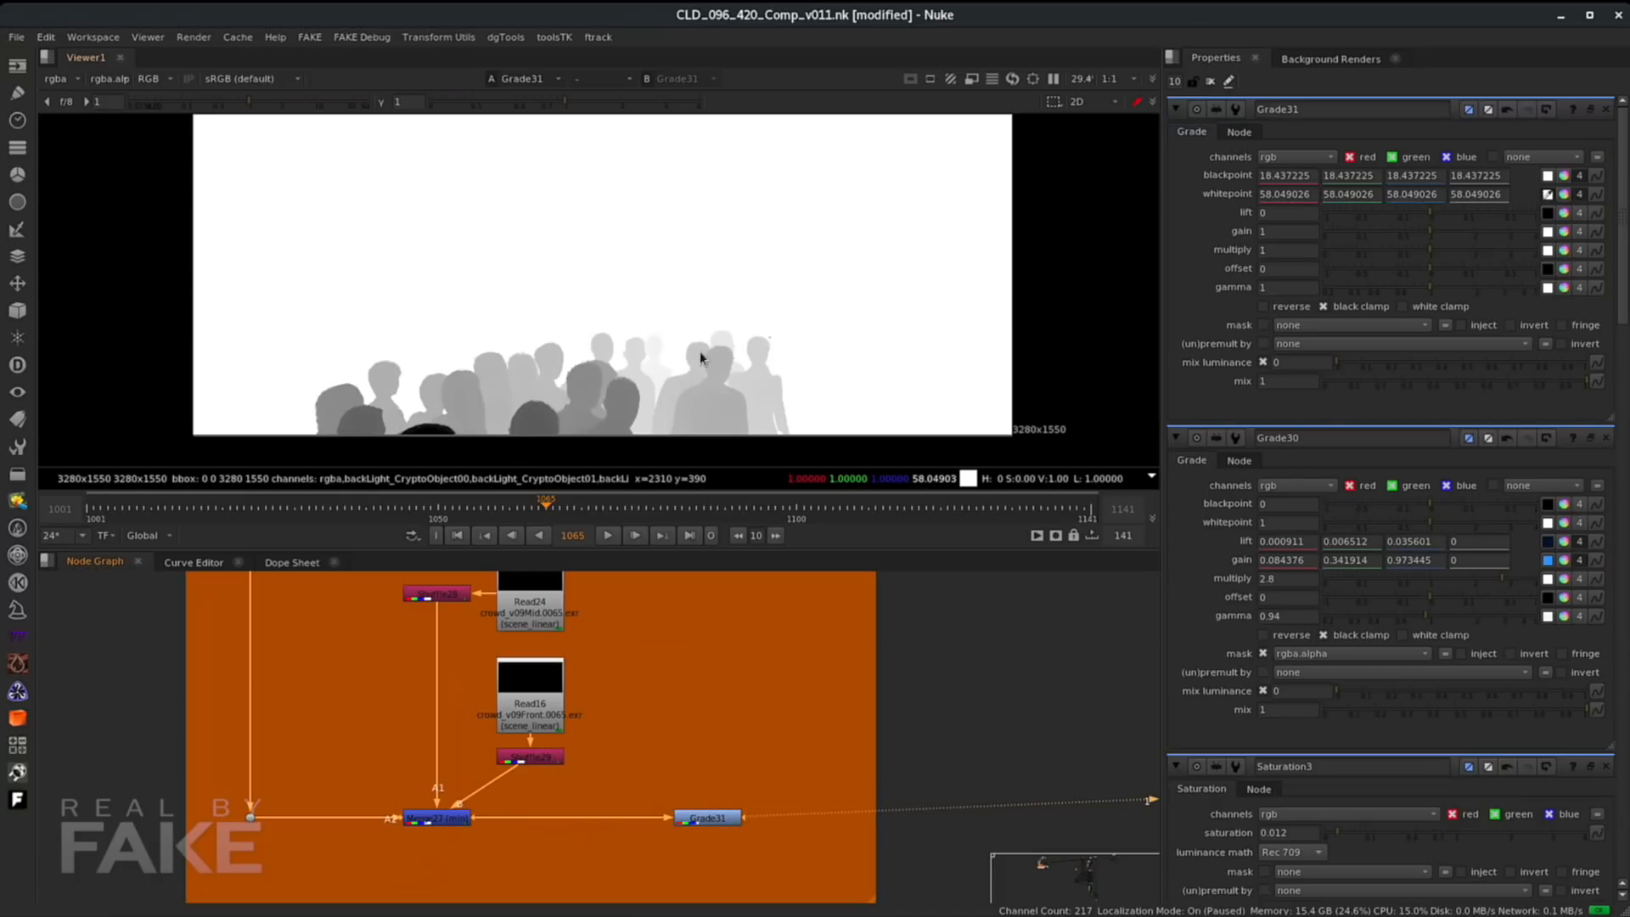
click(709, 820)
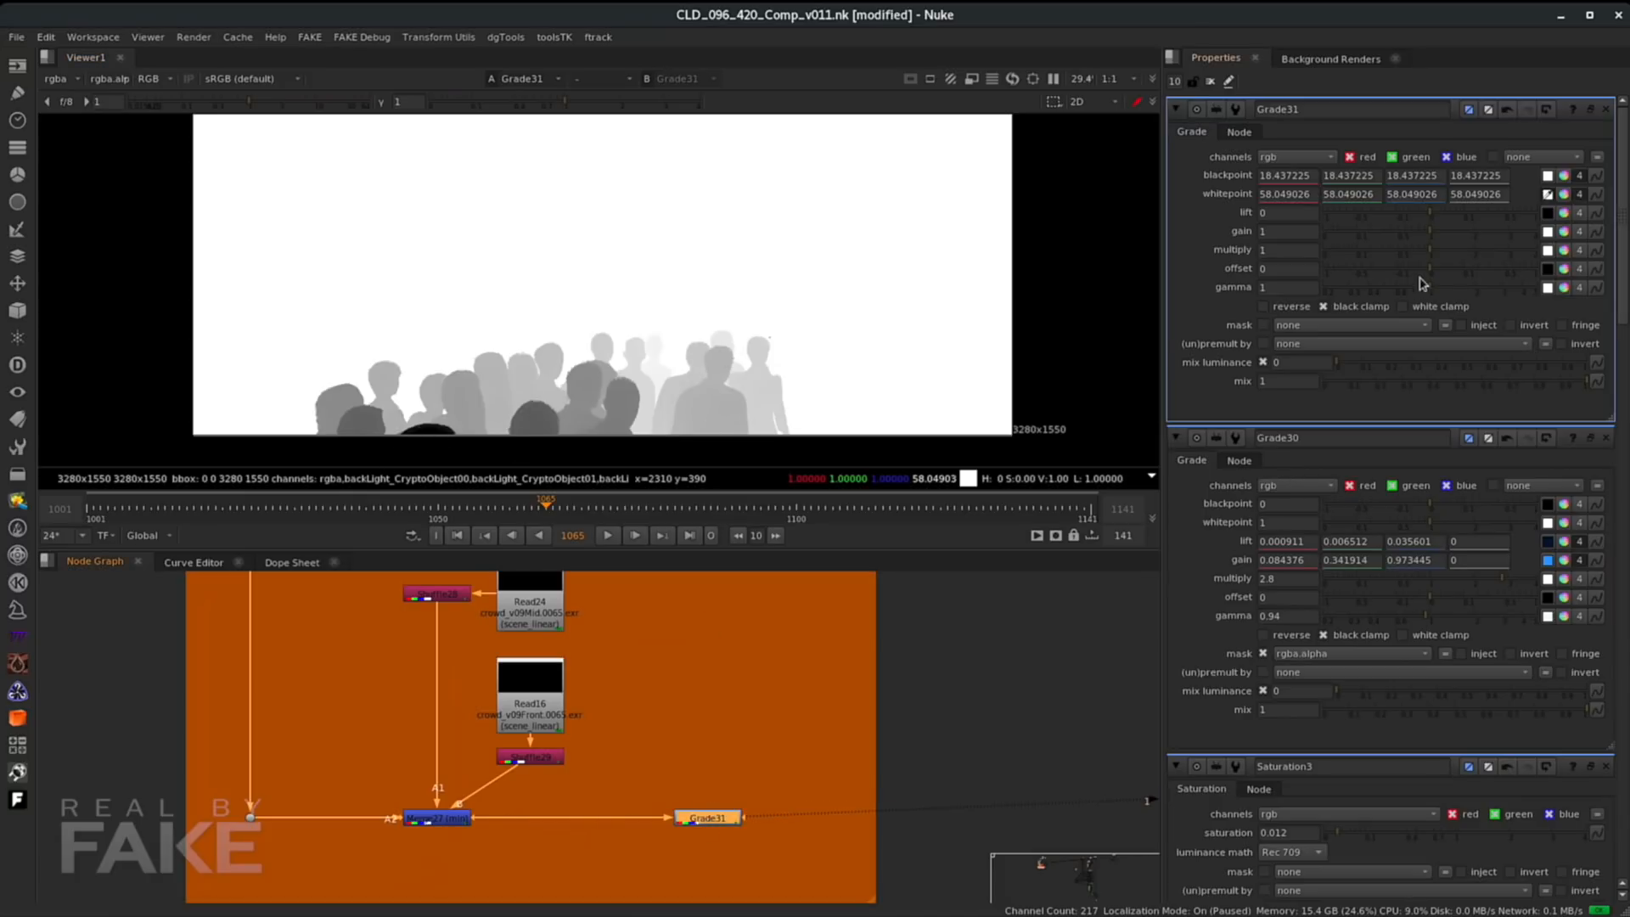
drag(1430, 290, 1339, 293)
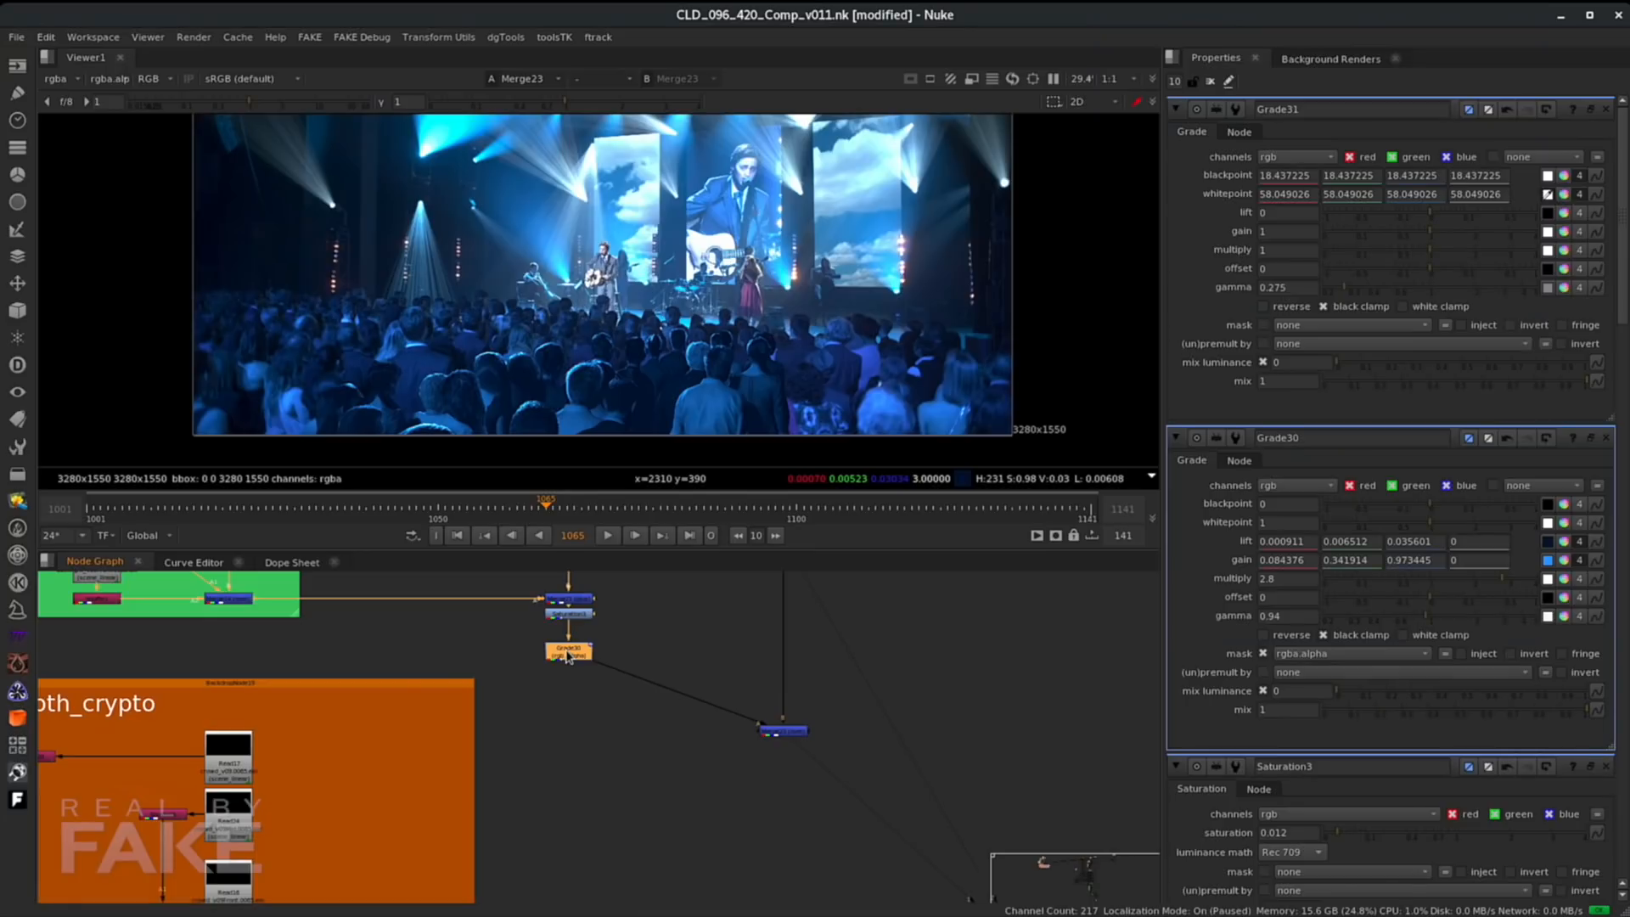
- Add a Grade node below Grade30 and connect its mask input to Grade31
key(g)
drag(576, 672, 576, 714)
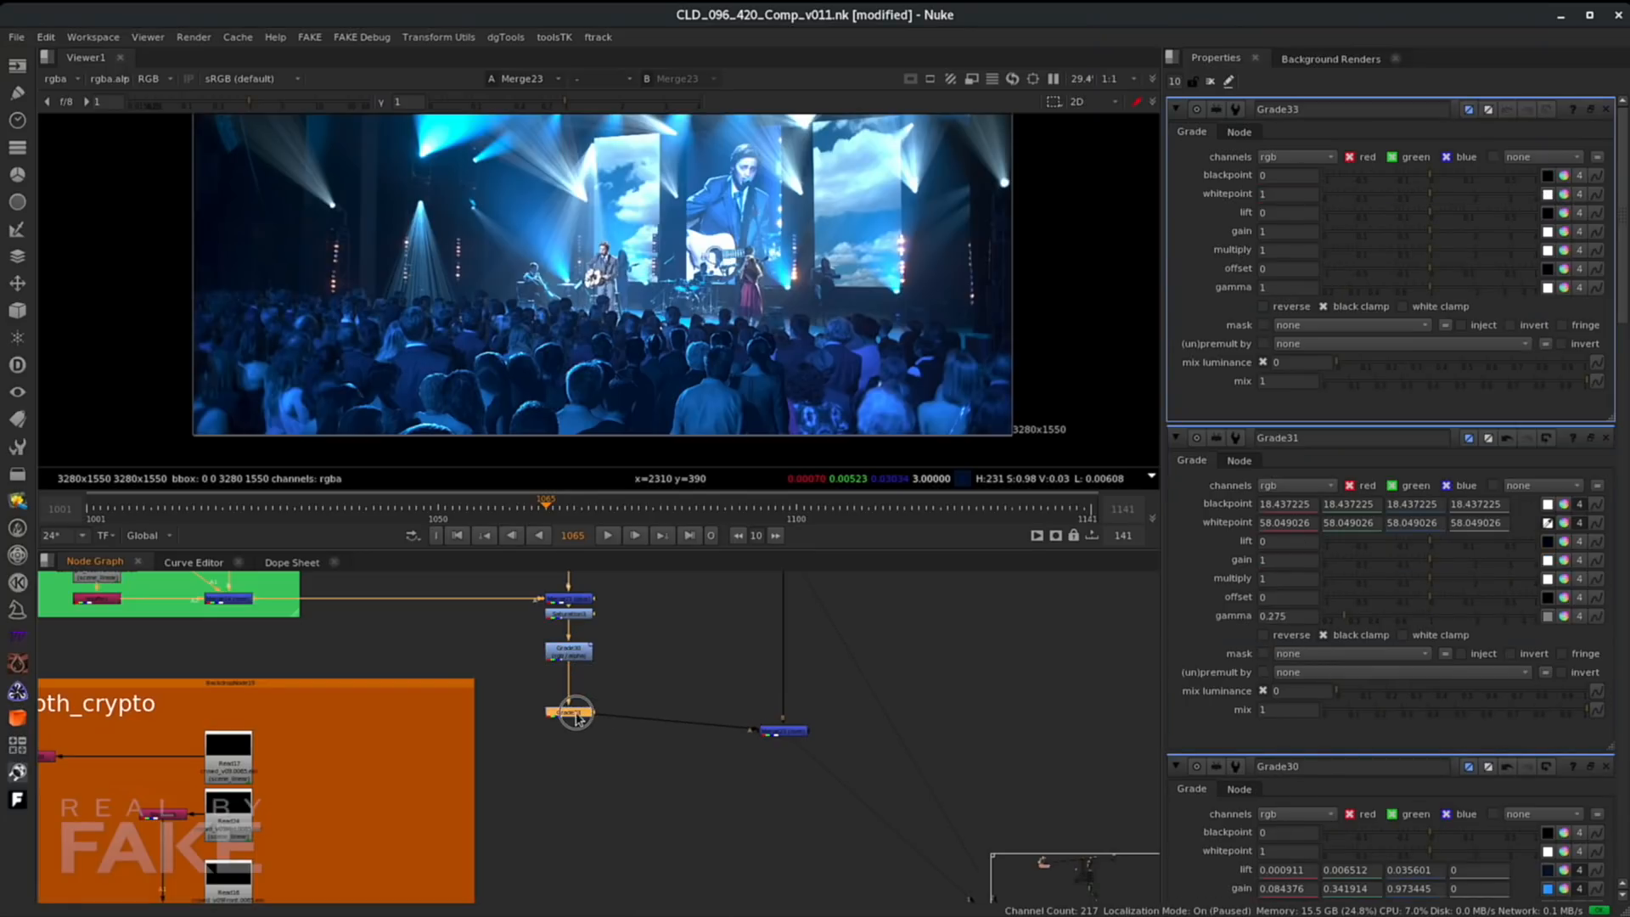
middle_drag(603, 755, 718, 670)
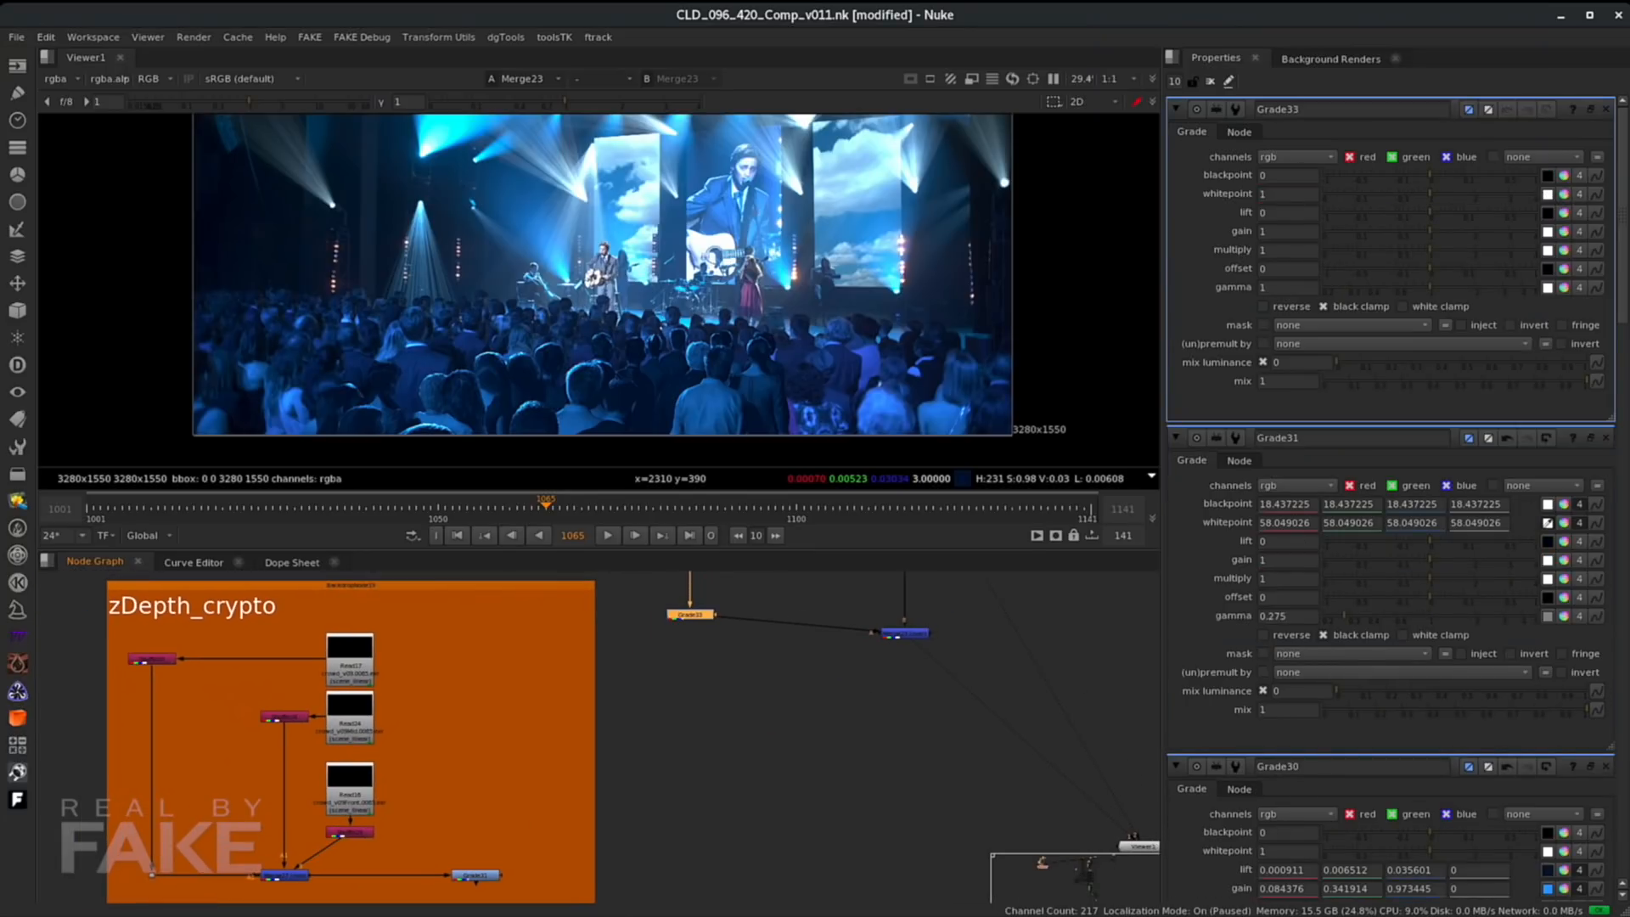
scroll(685, 641, up, 3)
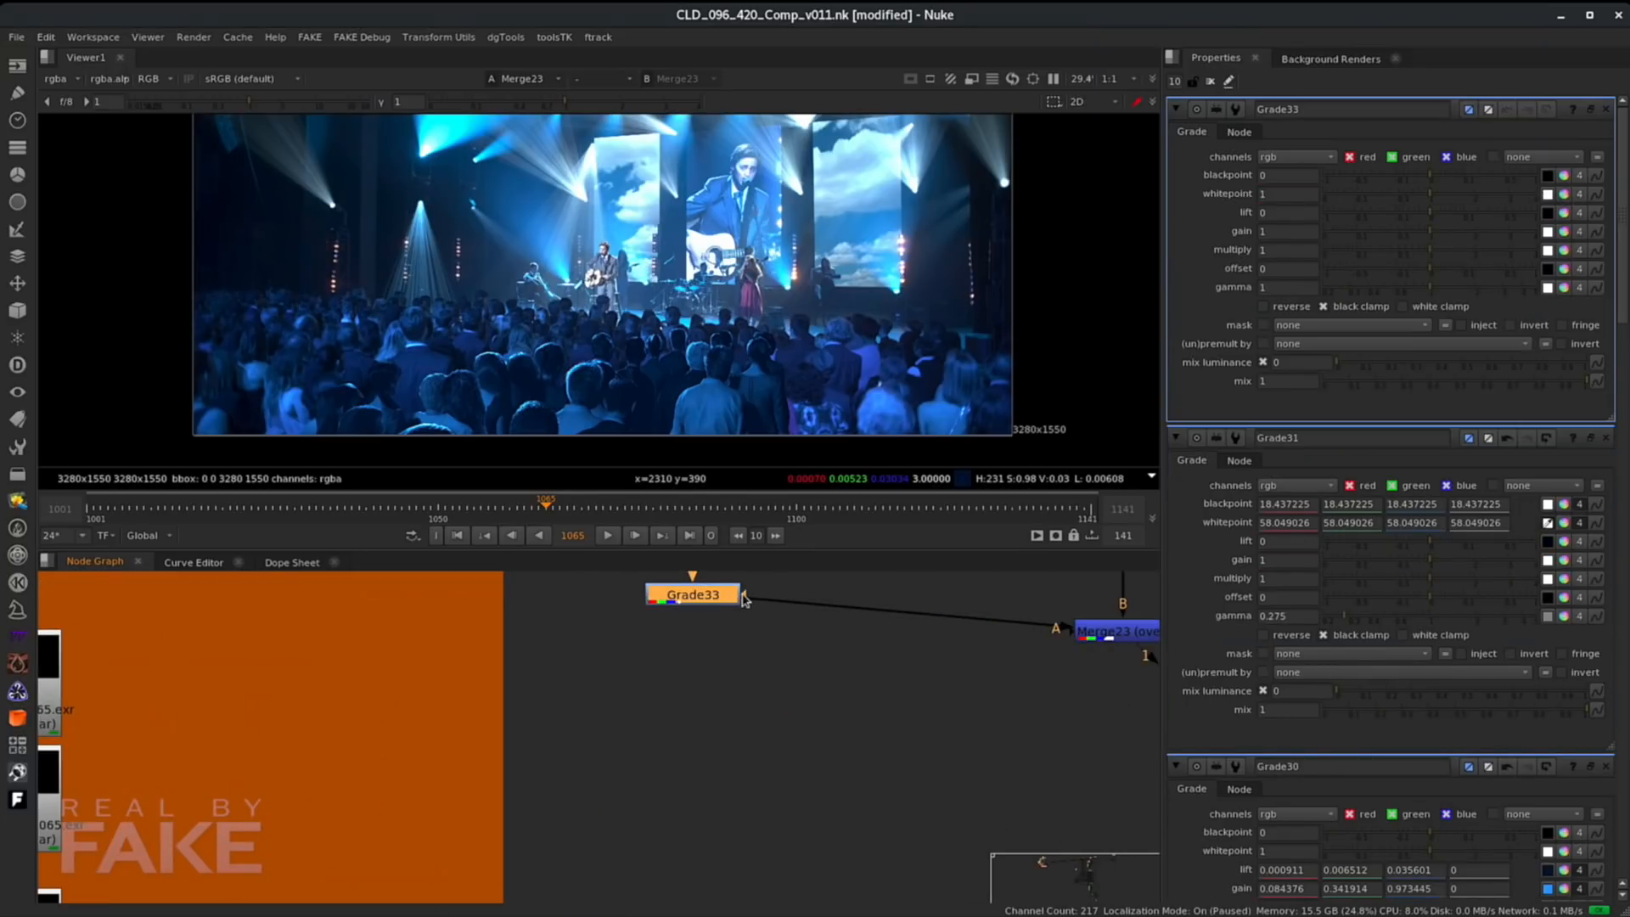
drag(752, 598, 276, 844)
click(276, 843)
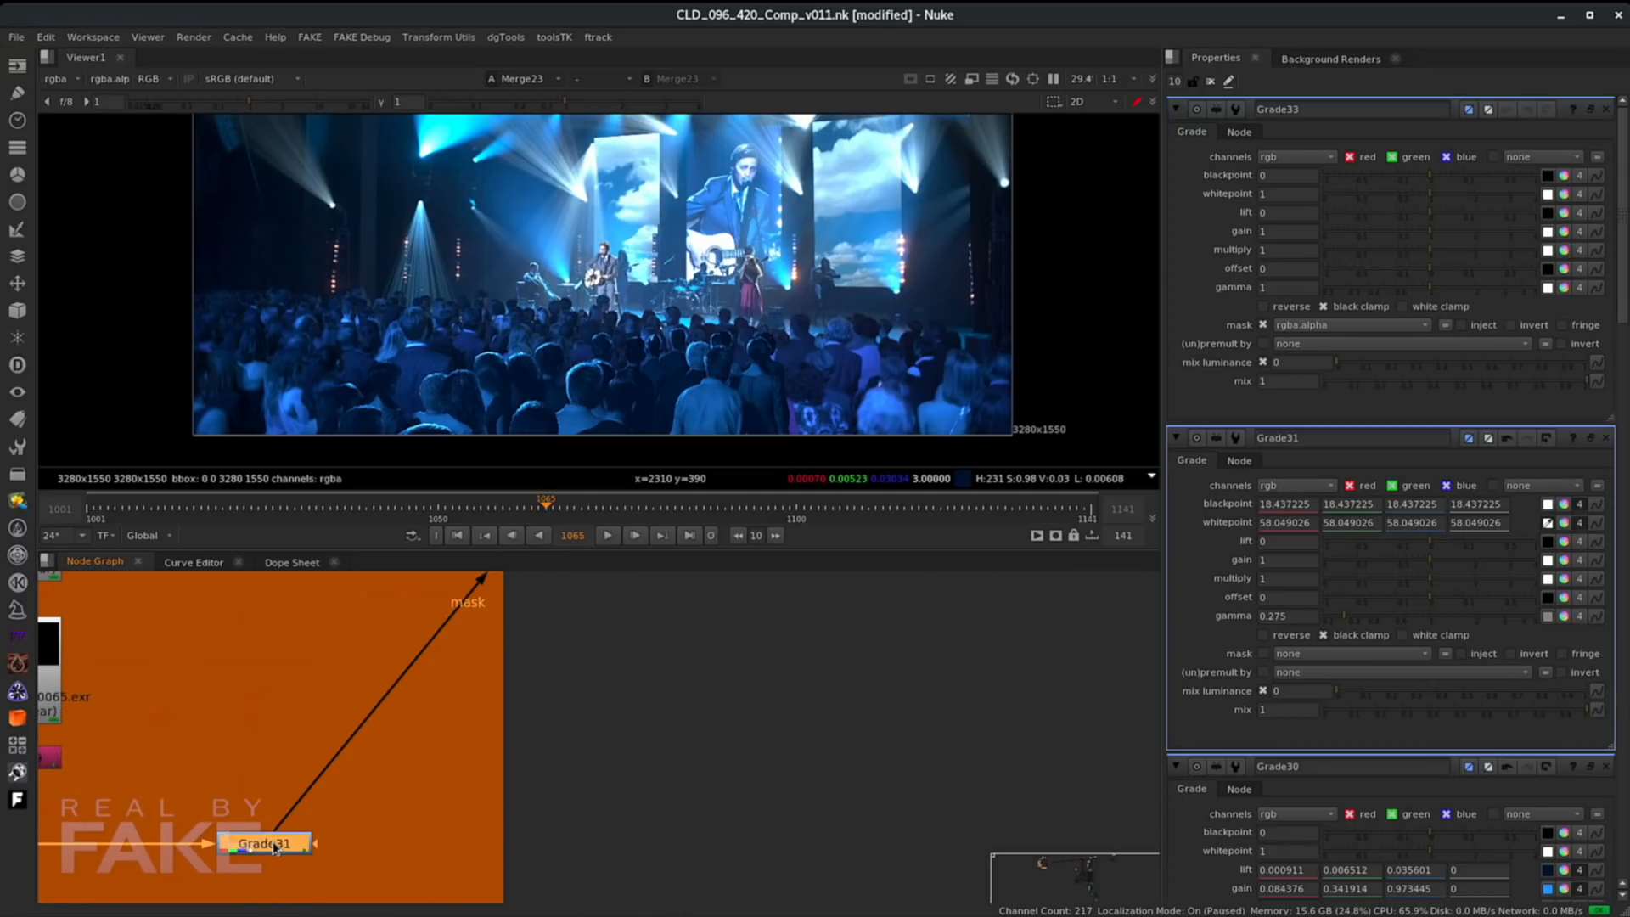
- View Grade31's depth matte in the viewer and select the new Grade33 node
key(1)
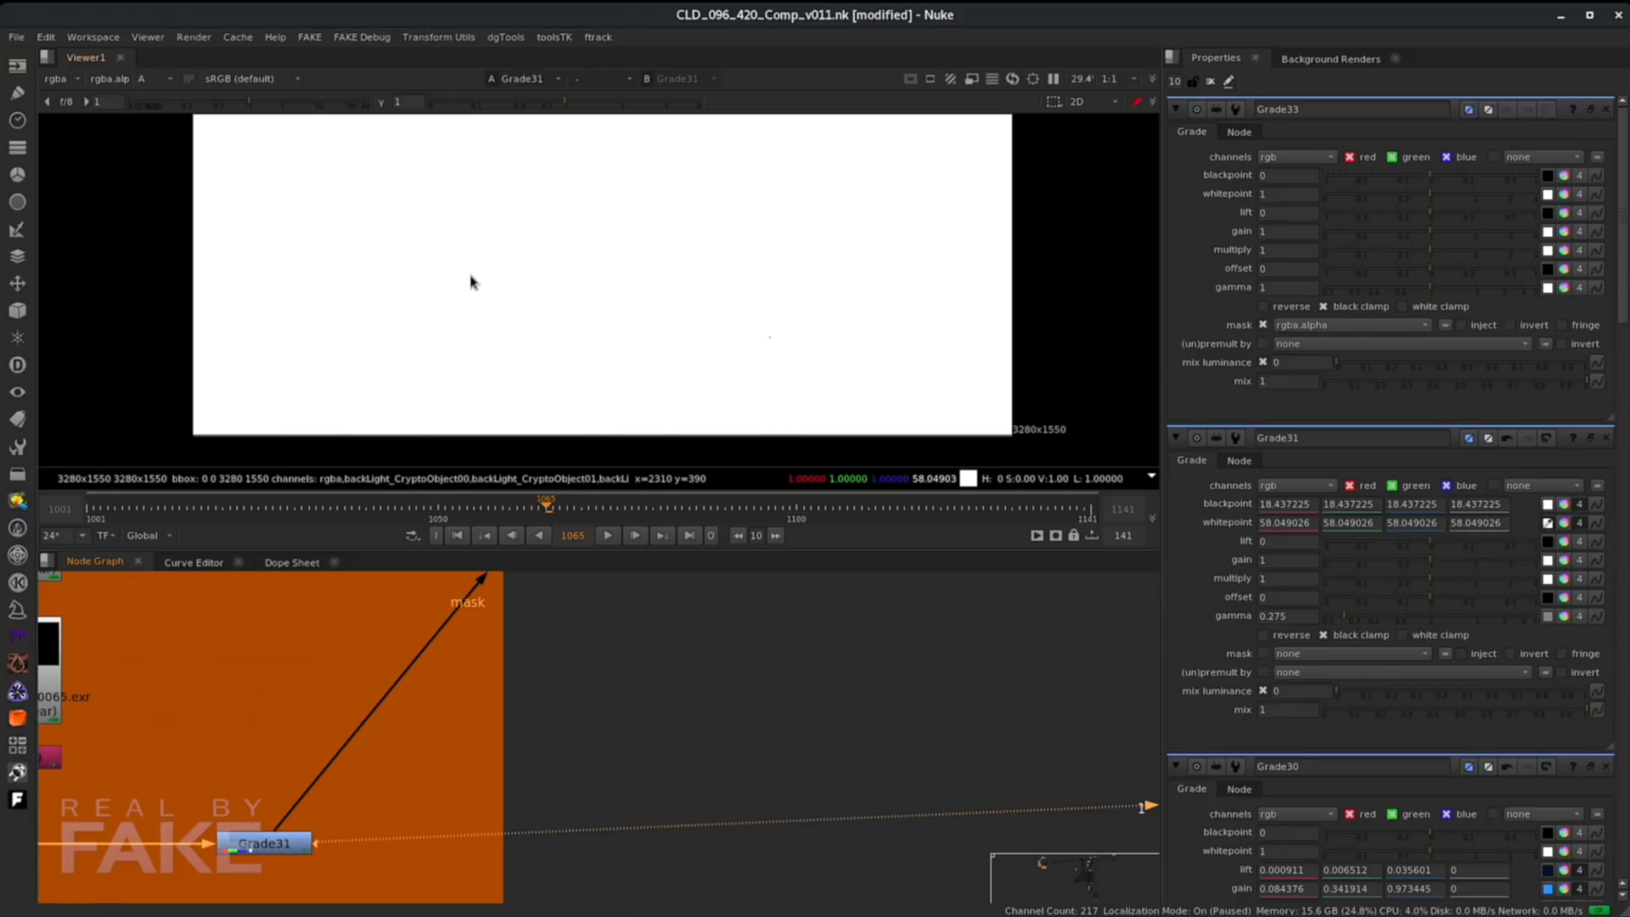
middle_drag(671, 692, 603, 904)
click(601, 742)
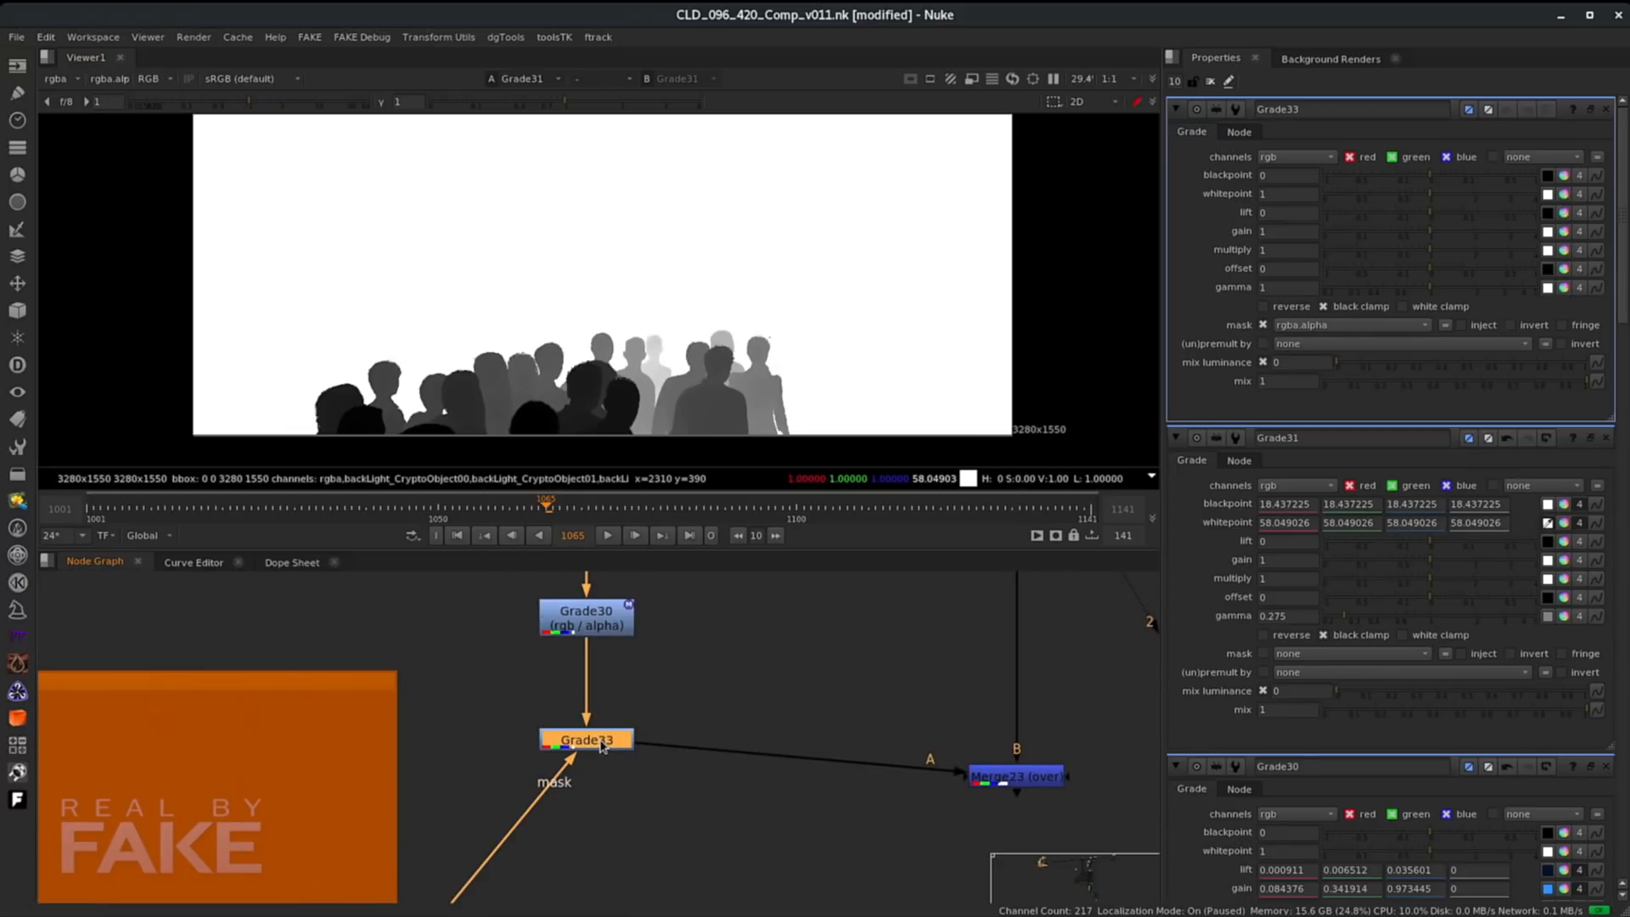
- Set Grade33's mask channel to rgba.red and view the Merge23 composite
click(1301, 331)
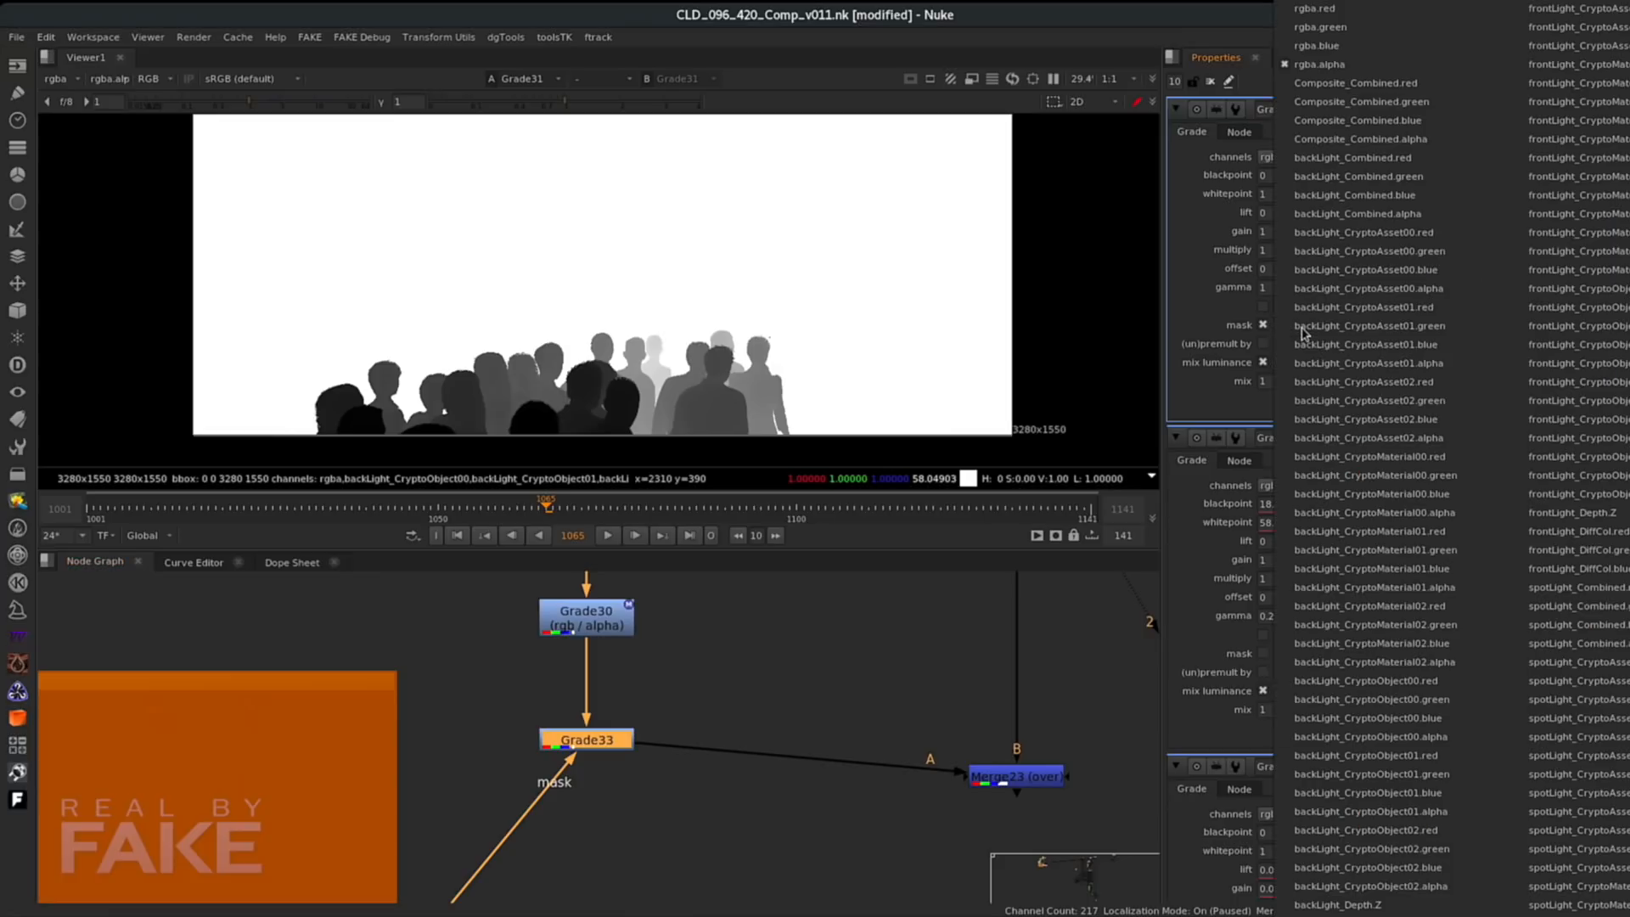
click(1324, 8)
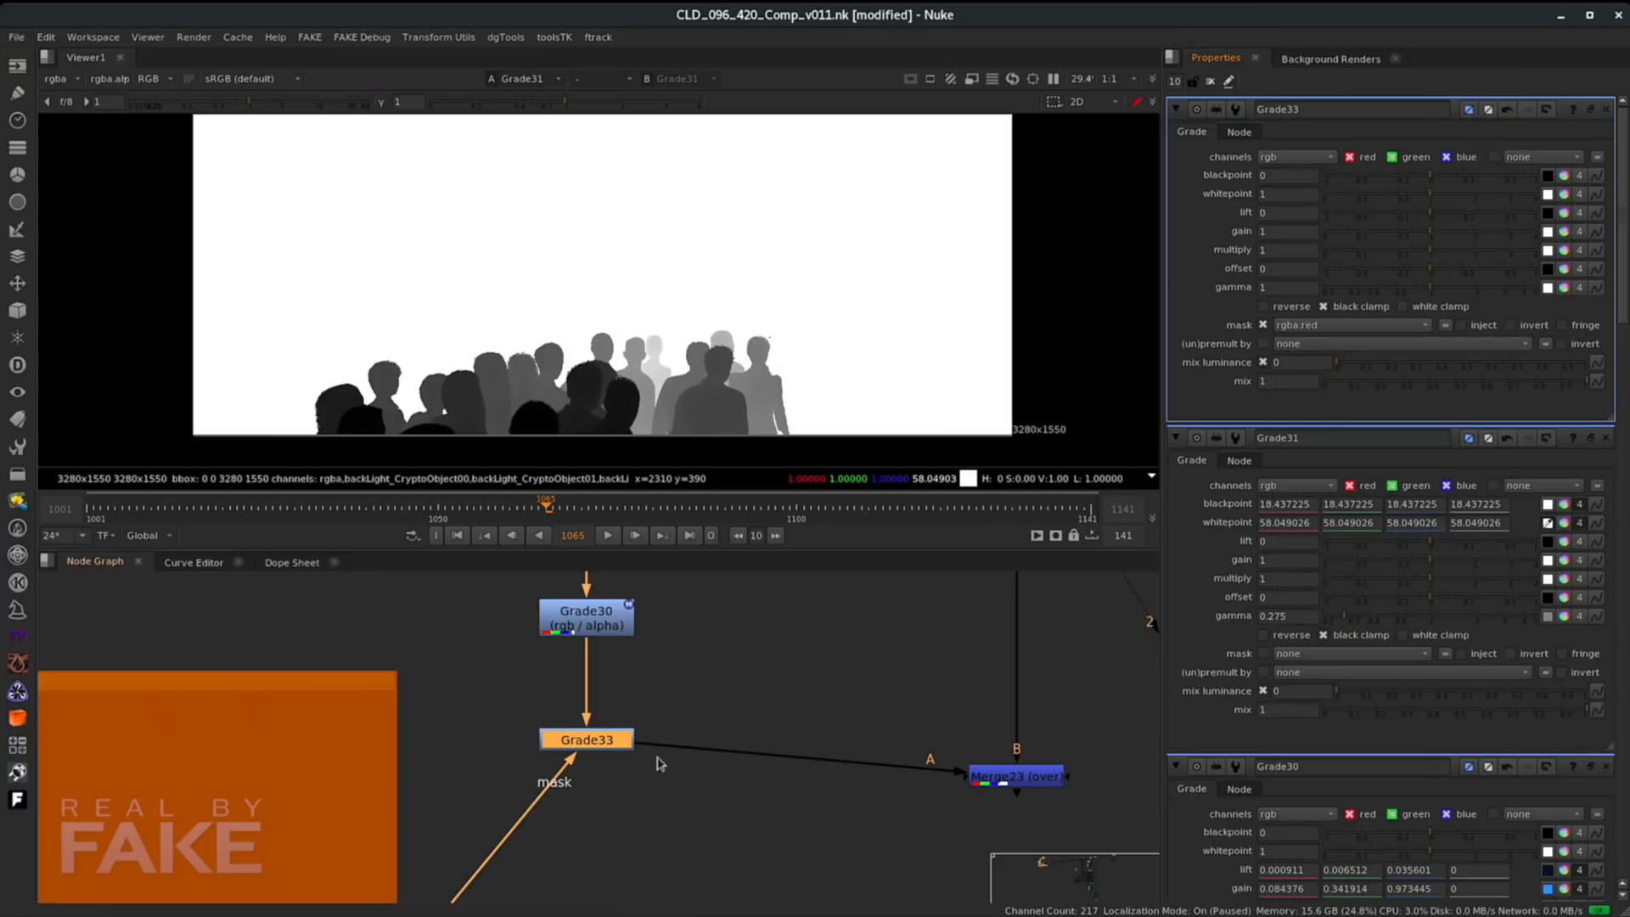
click(1011, 777)
key(1)
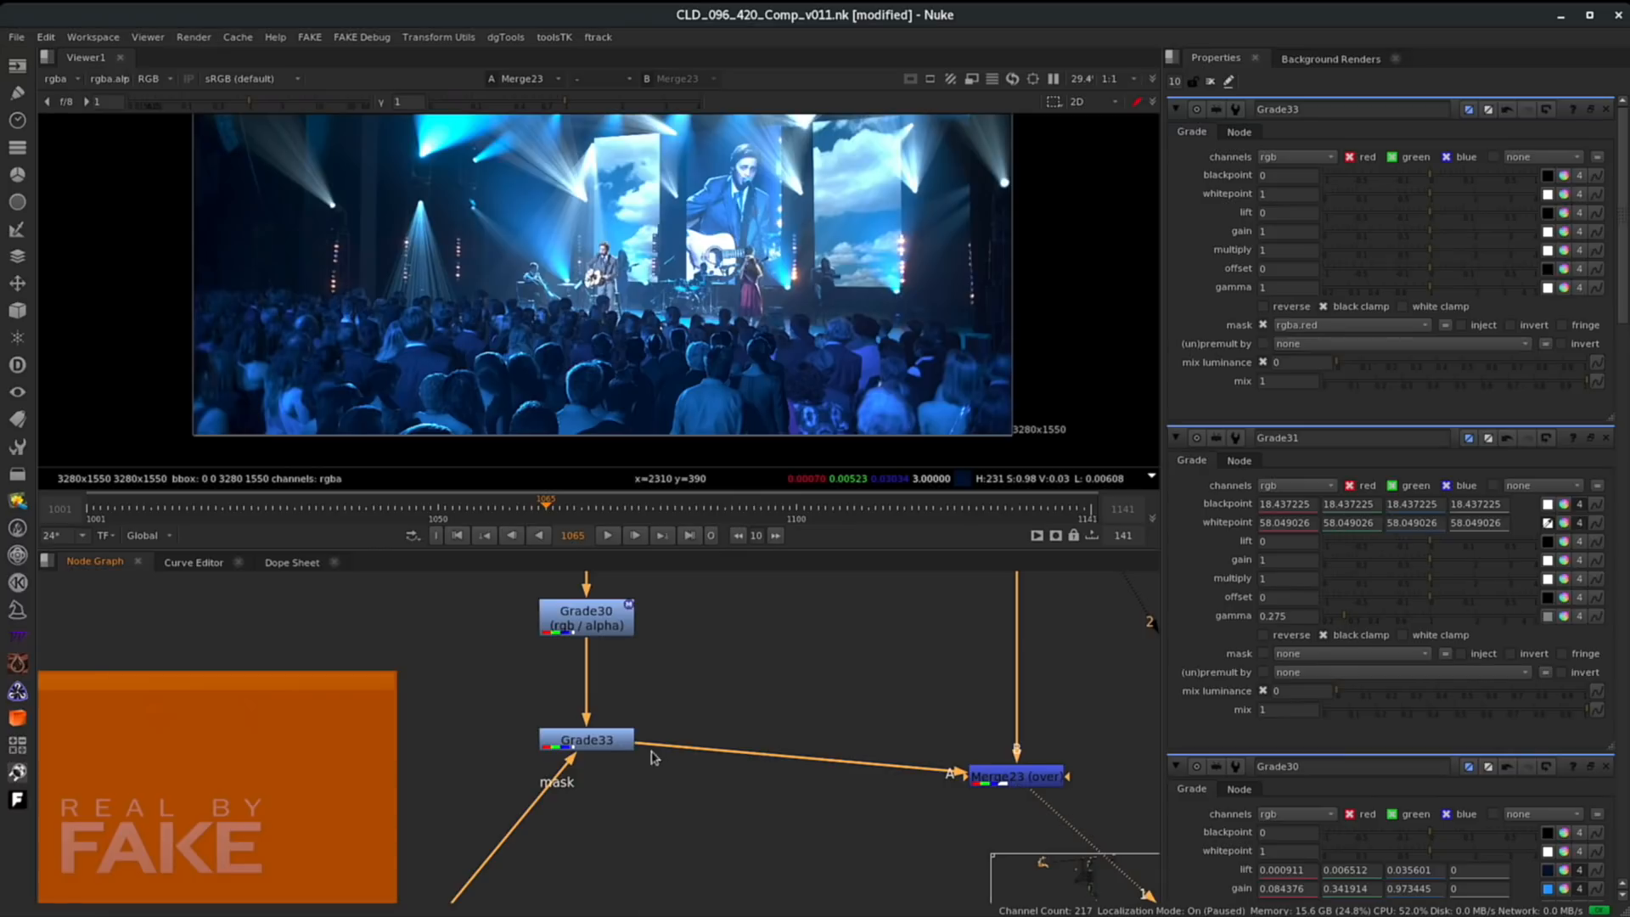
- Raise Grade33's lift to 0.54 to preview the masked crowd area
click(594, 748)
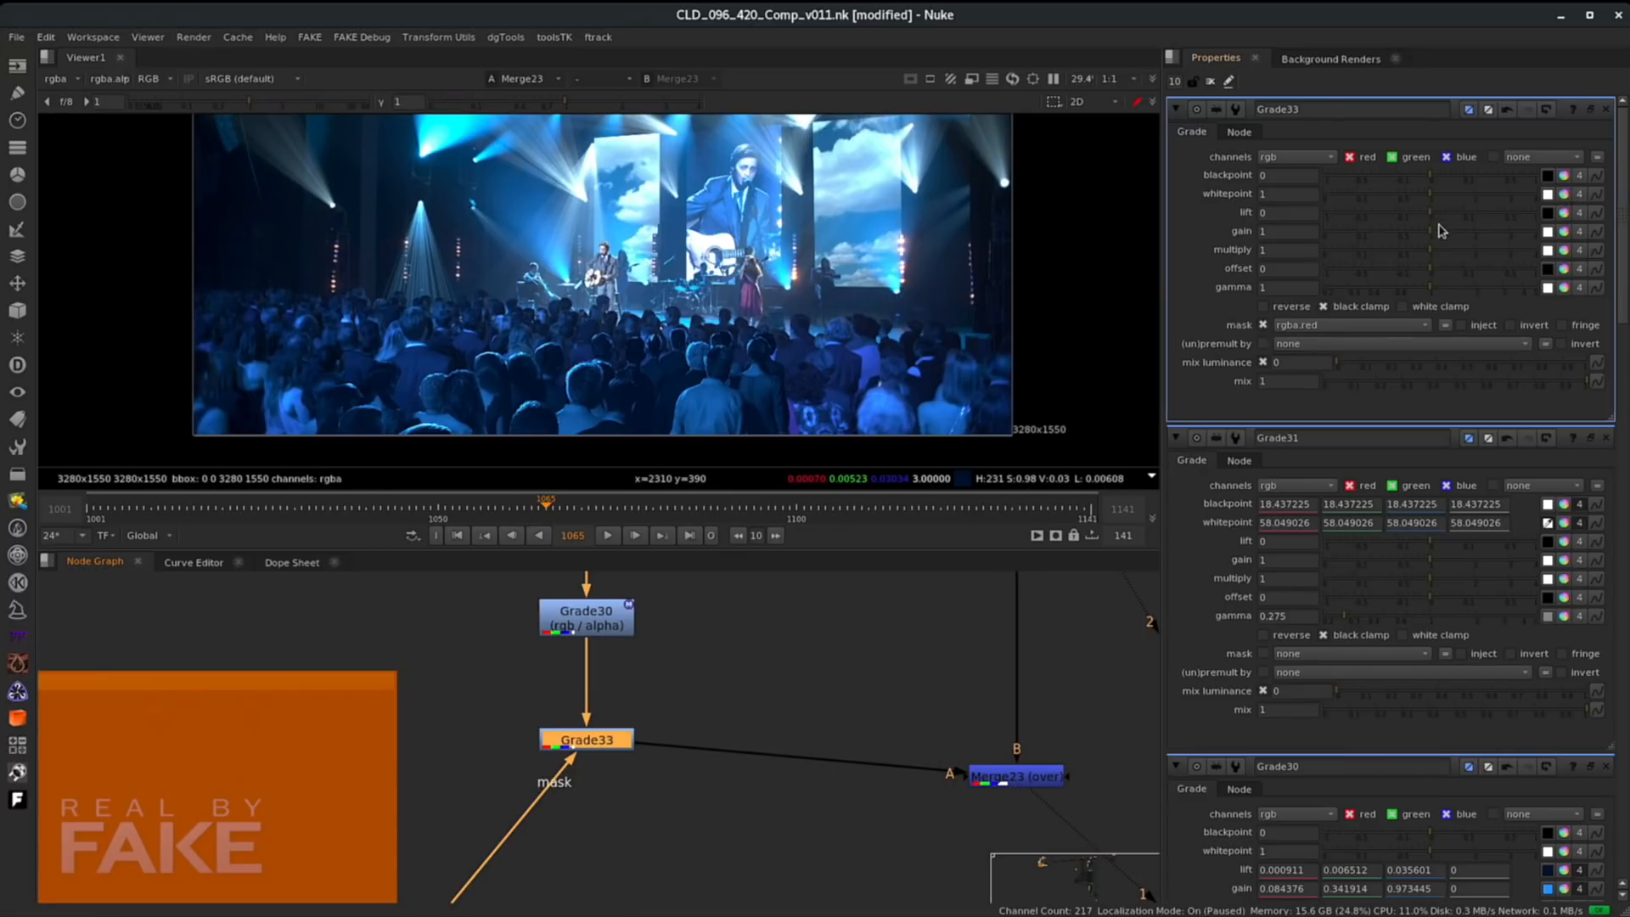
drag(1434, 217, 1473, 212)
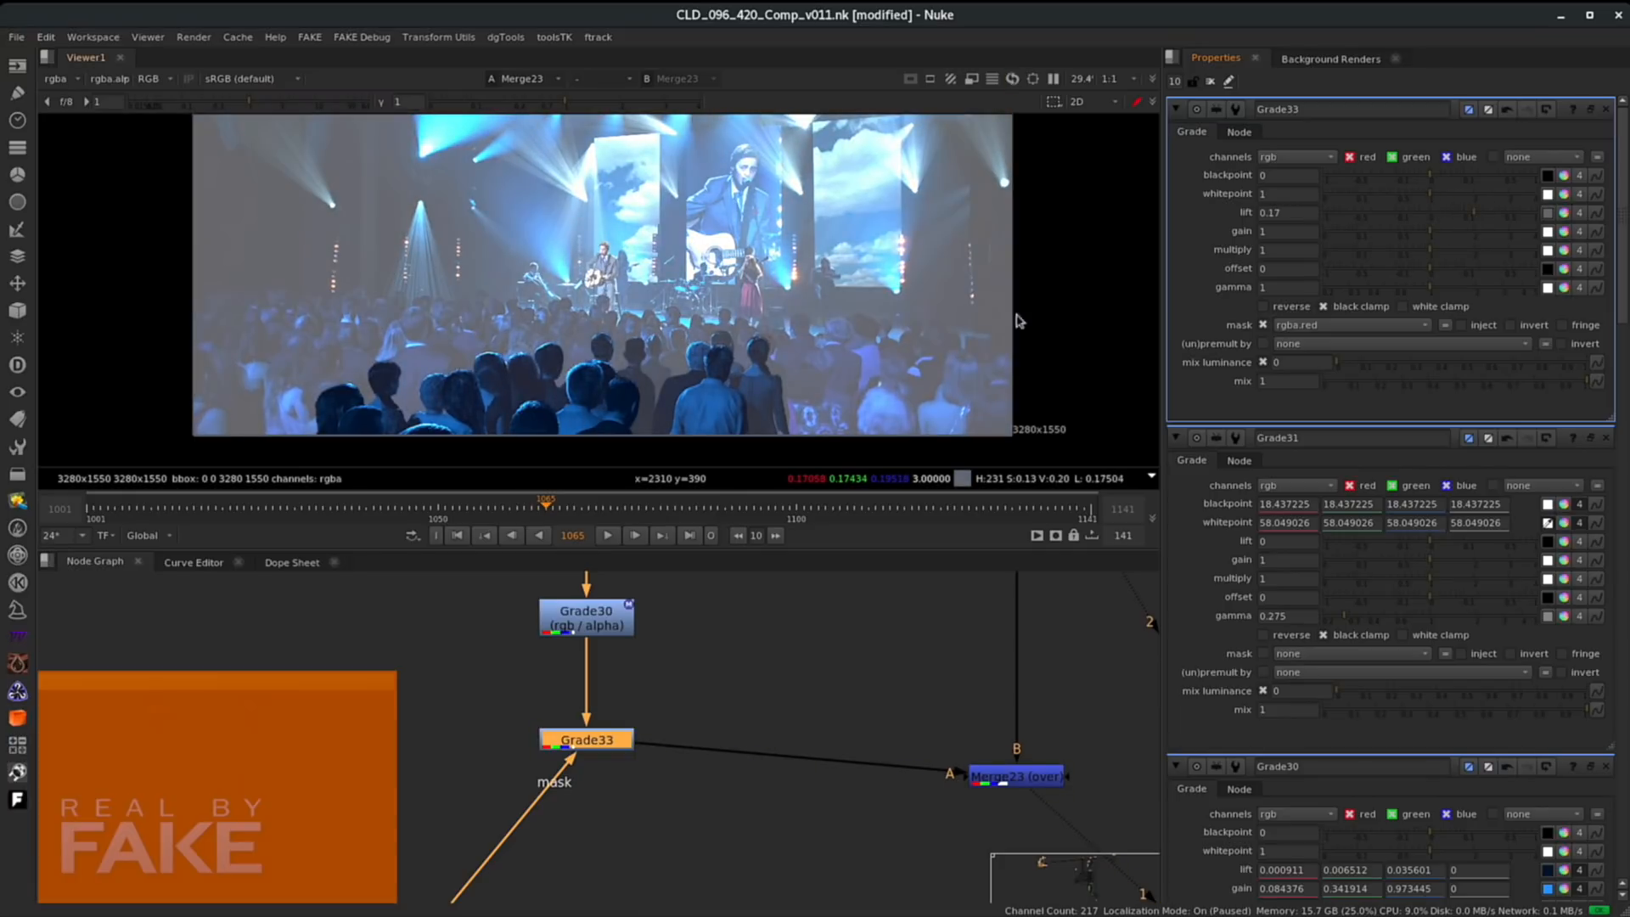
drag(1477, 219, 1508, 213)
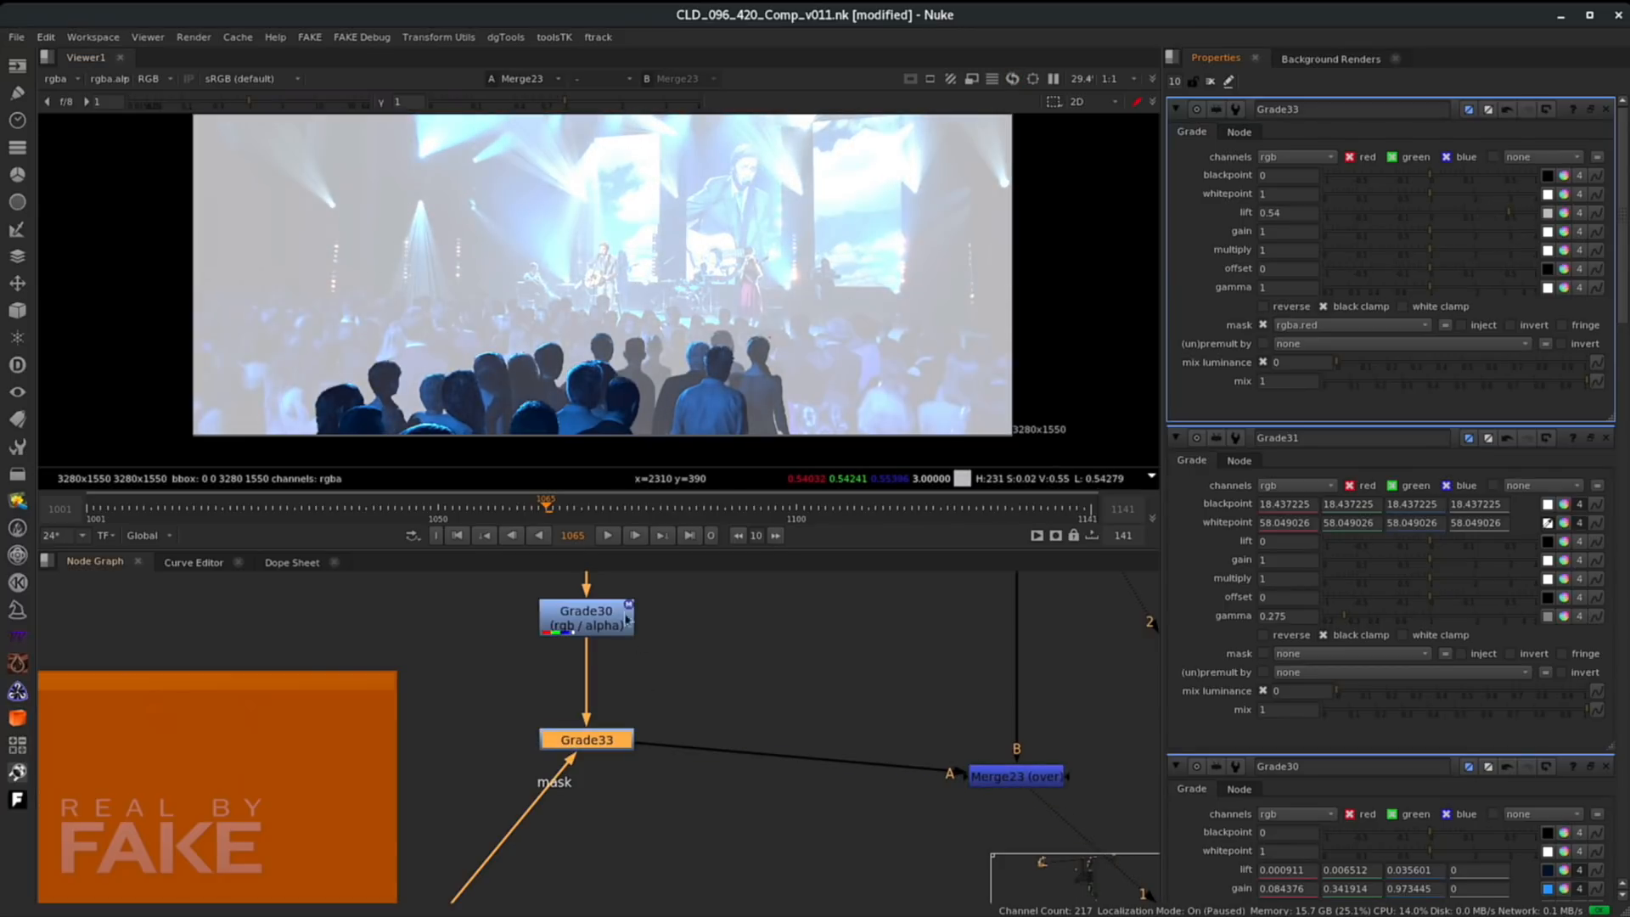
- Insert a Premult node after Grade33 feeding Merge23
click(595, 747)
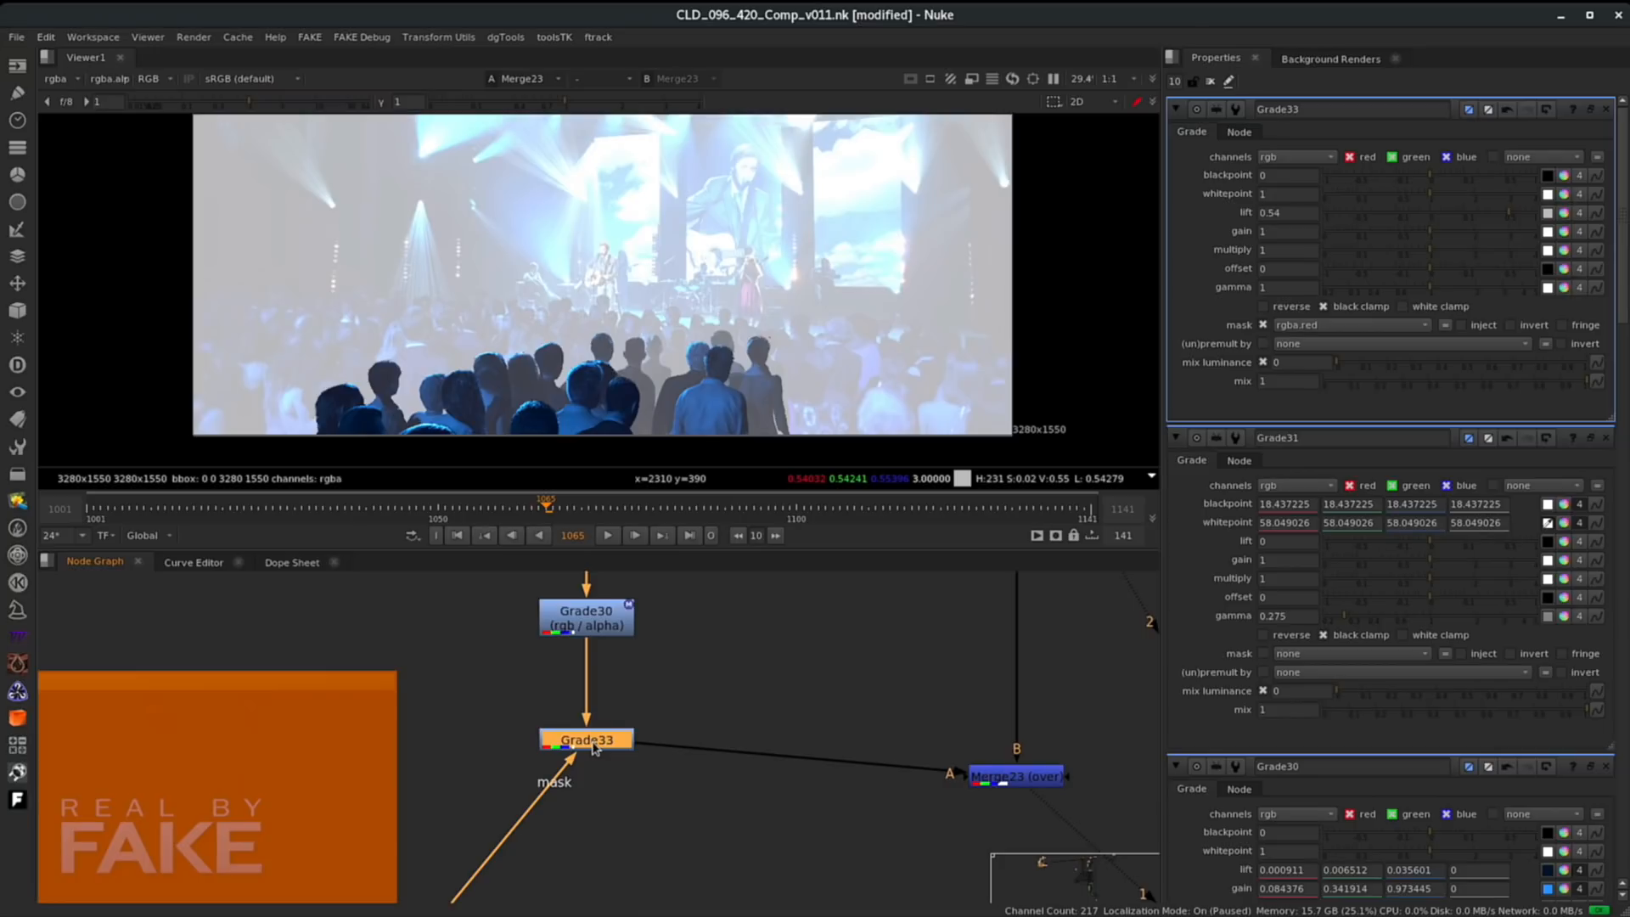
key(Tab)
text(prem)
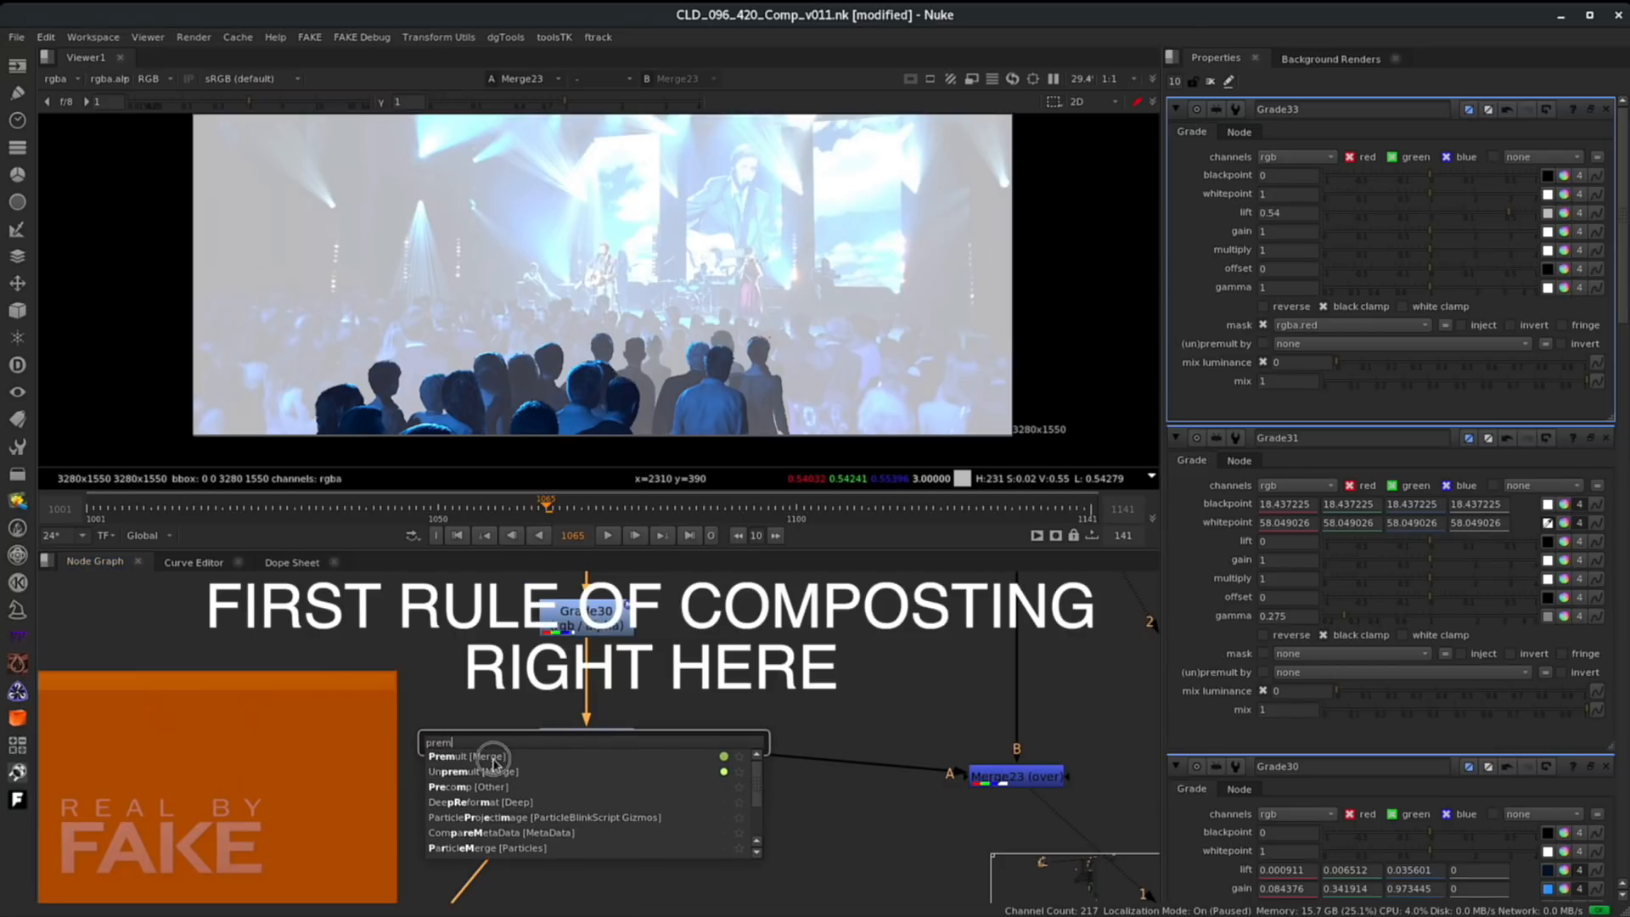
click(494, 757)
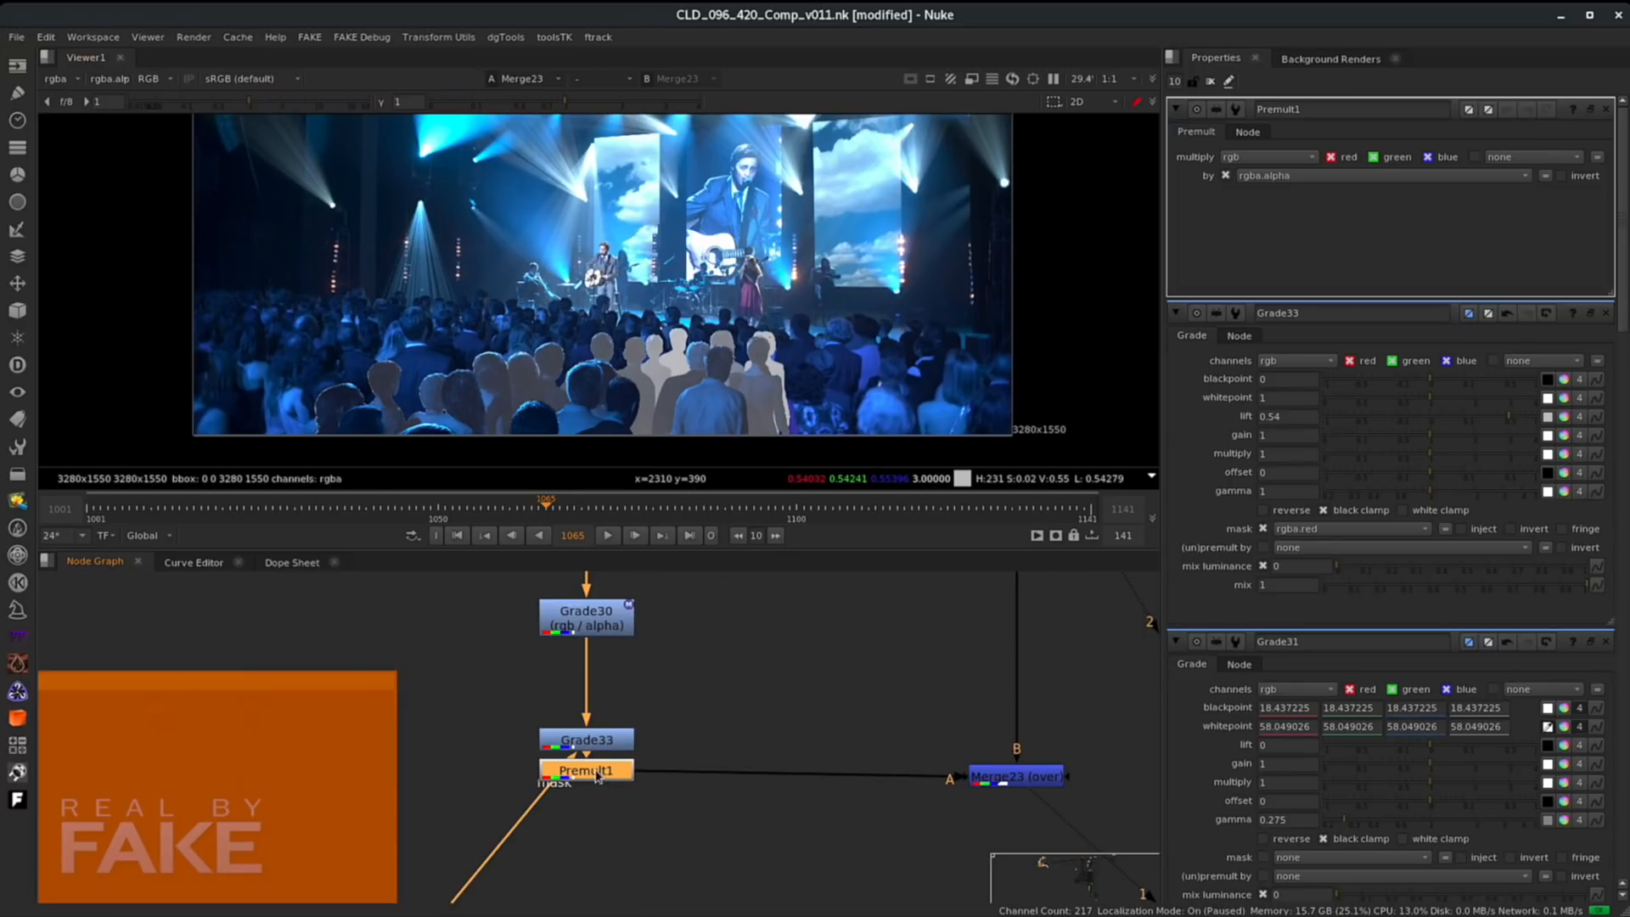
drag(592, 744, 591, 698)
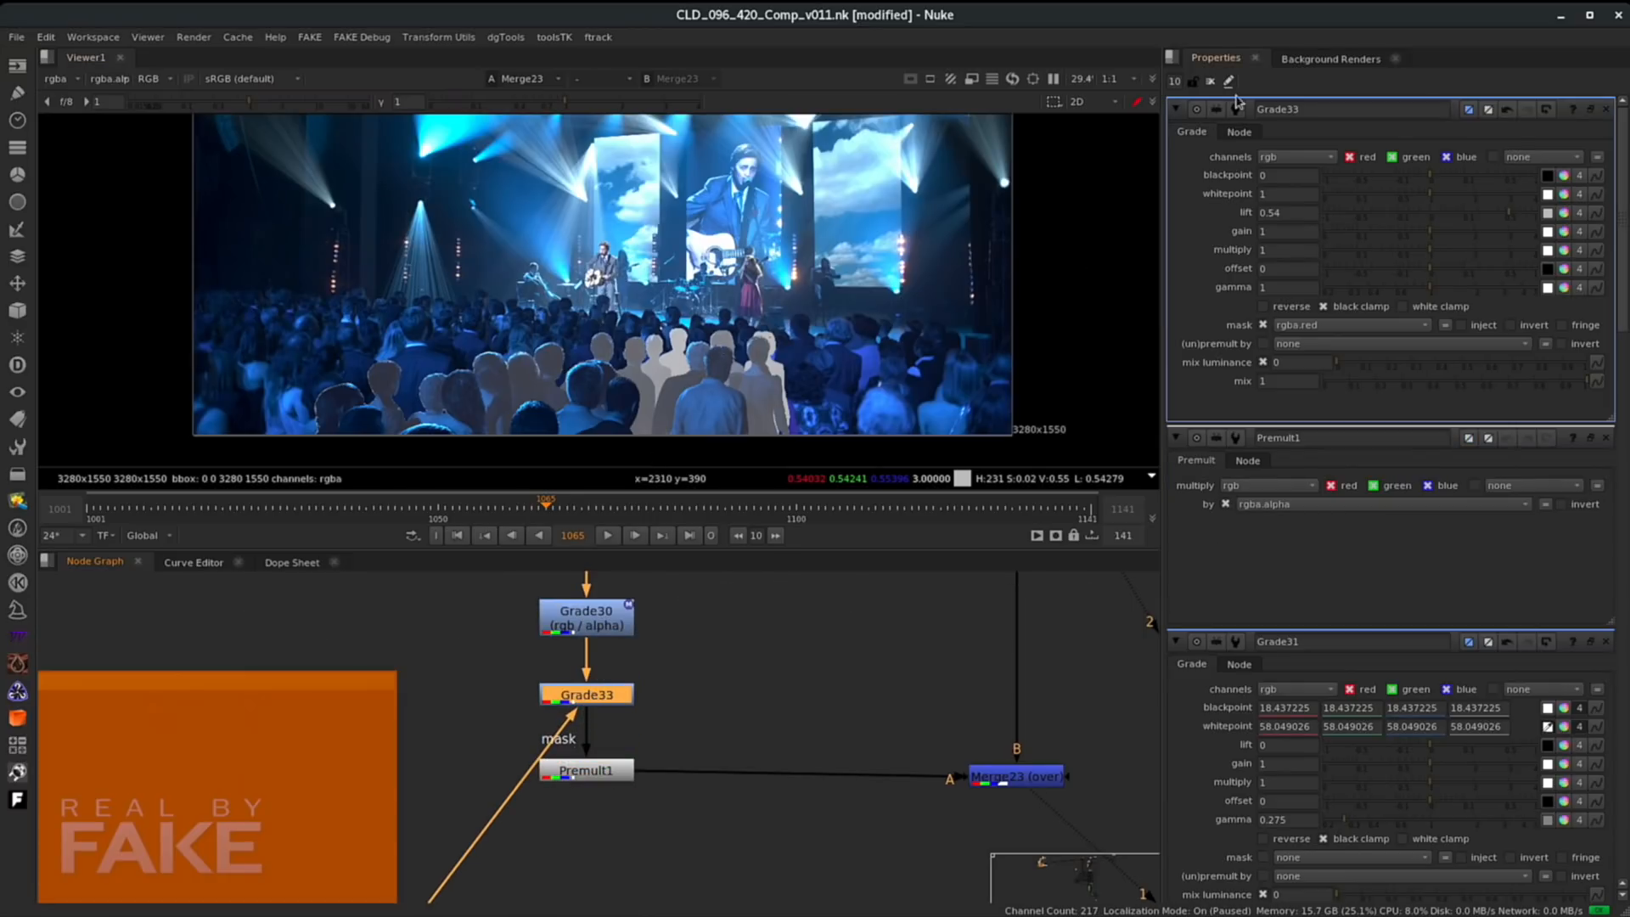
- Set Grade33's lift to 0.007 red, 0.014 green, 0.057 blue, 0.014 alpha
drag(1506, 218, 1442, 218)
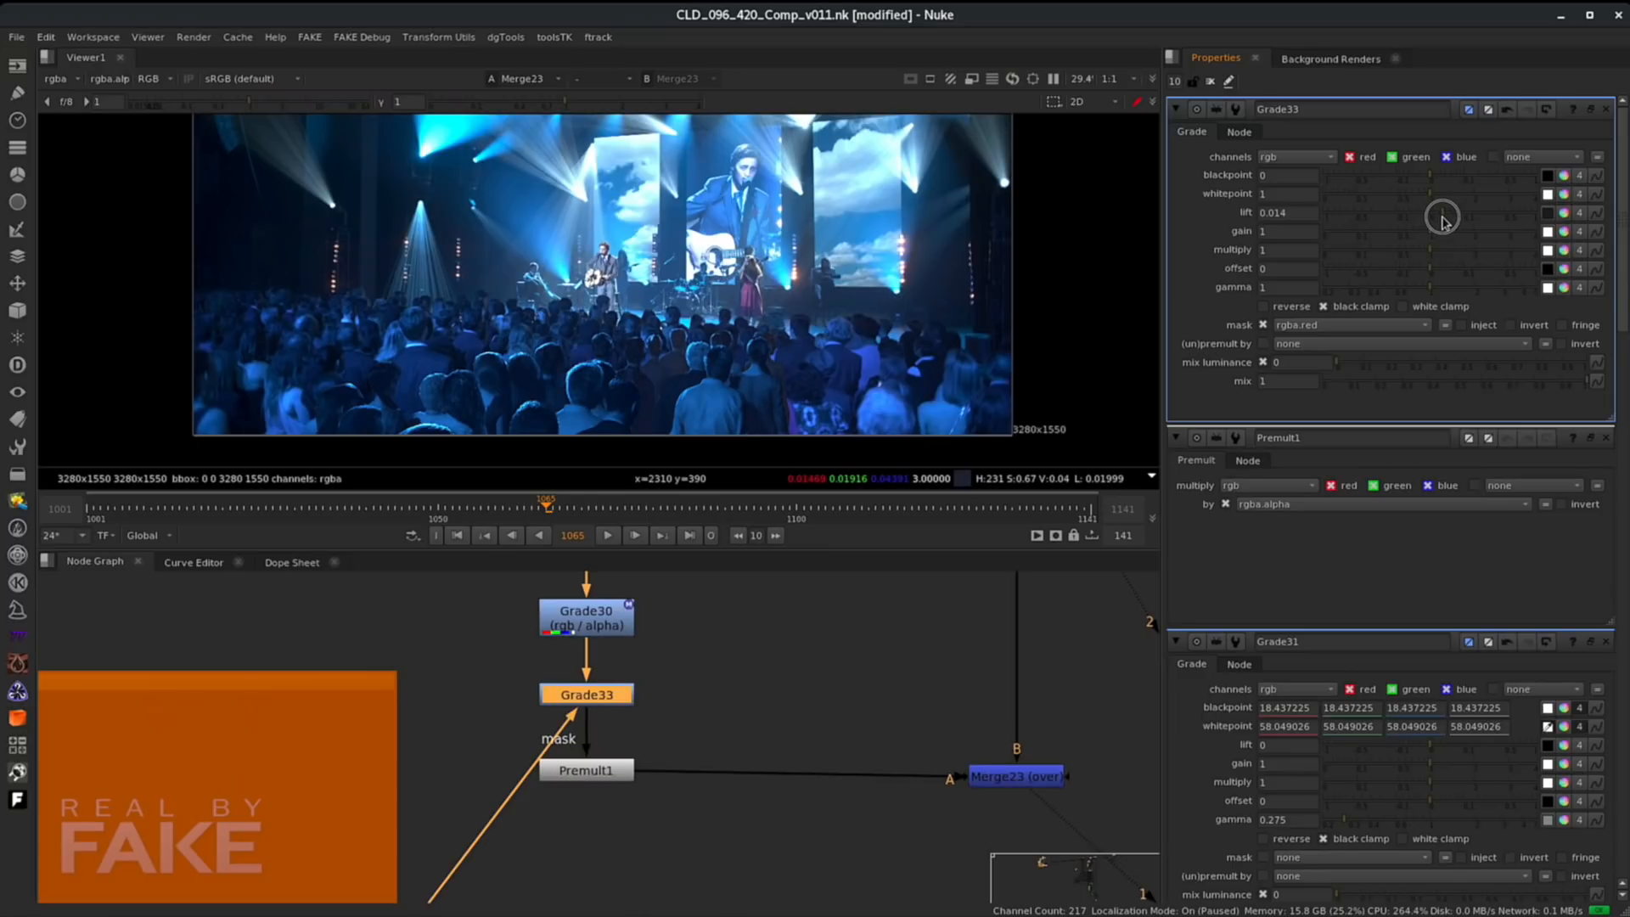
scroll(643, 355, up, 2)
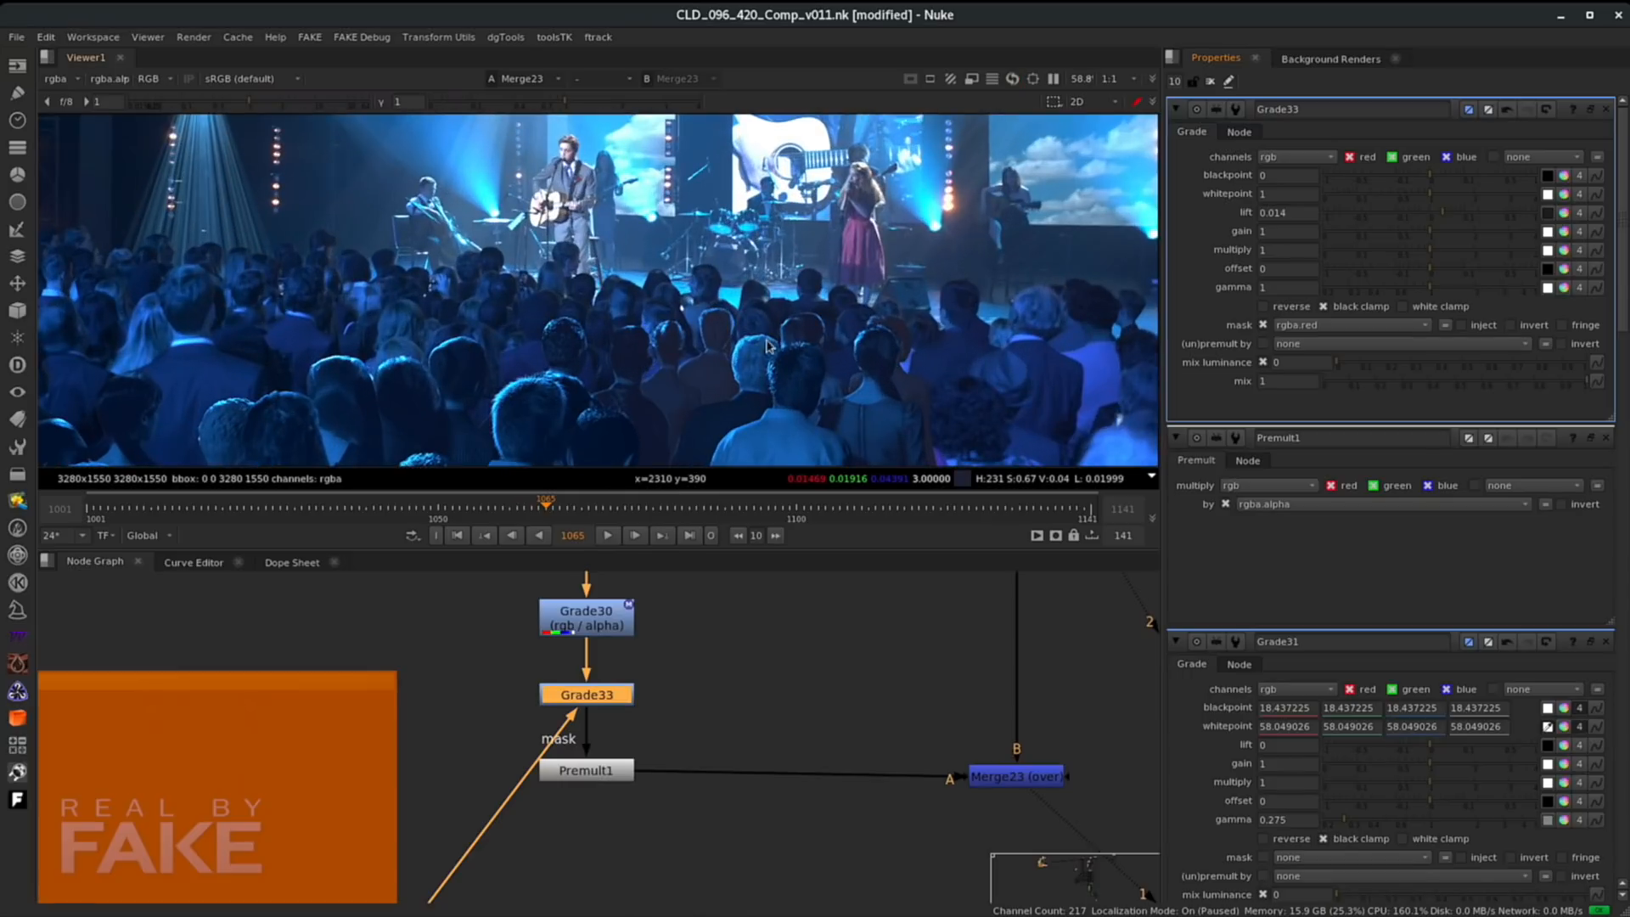
click(1565, 214)
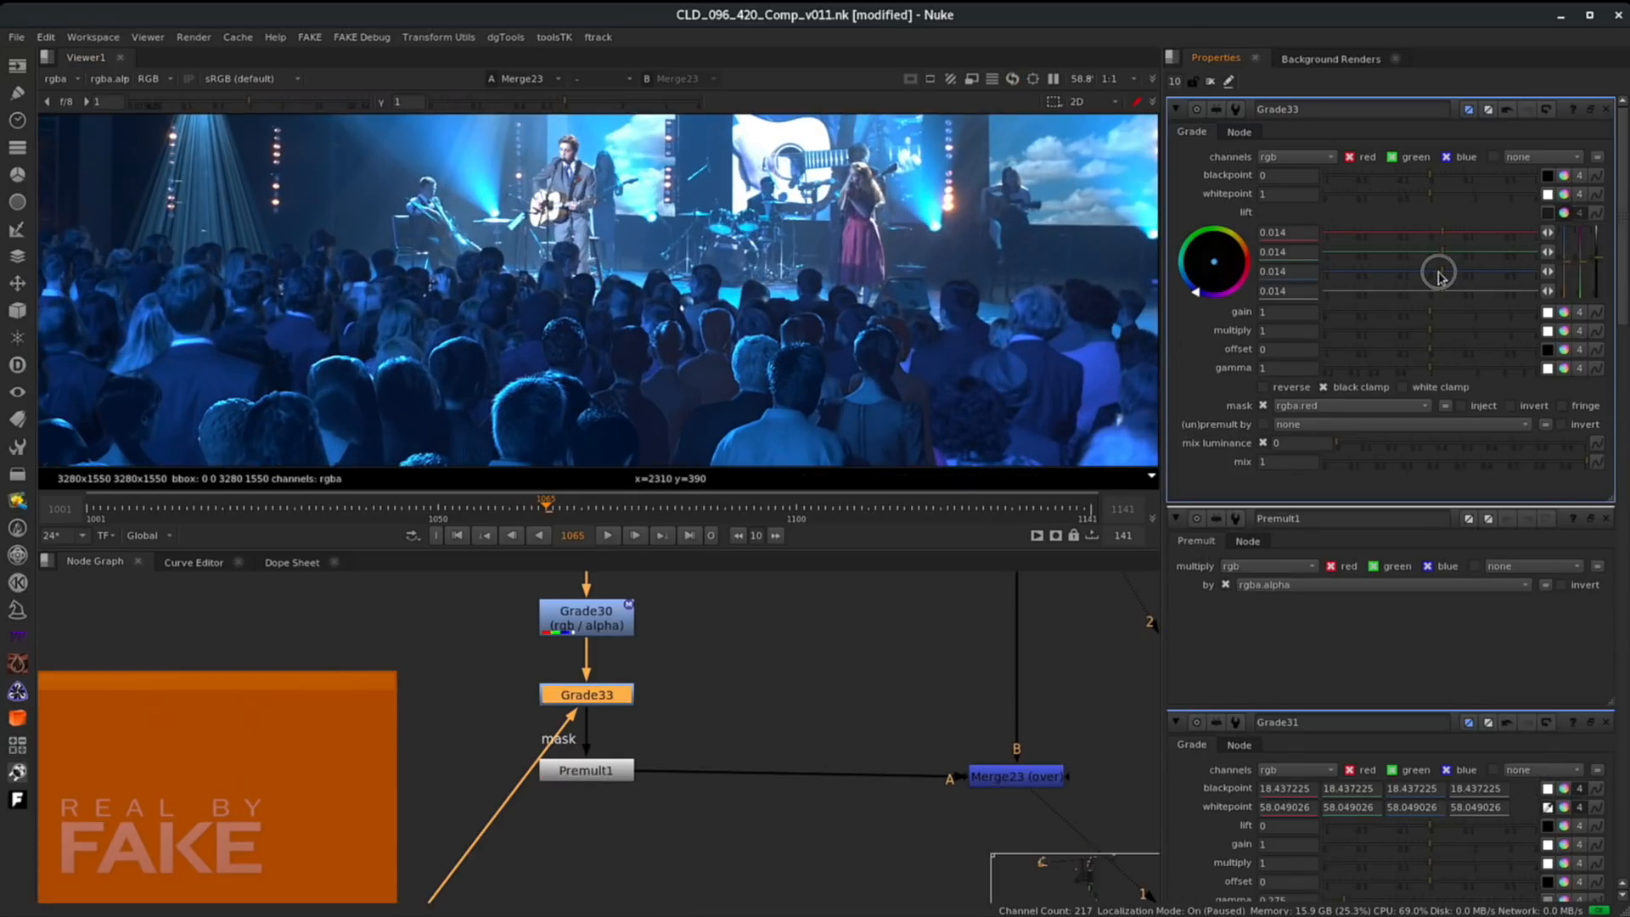
mouse_move(1428, 271)
mouse_down()
mouse_move(1477, 278)
mouse_move(1454, 272)
mouse_up()
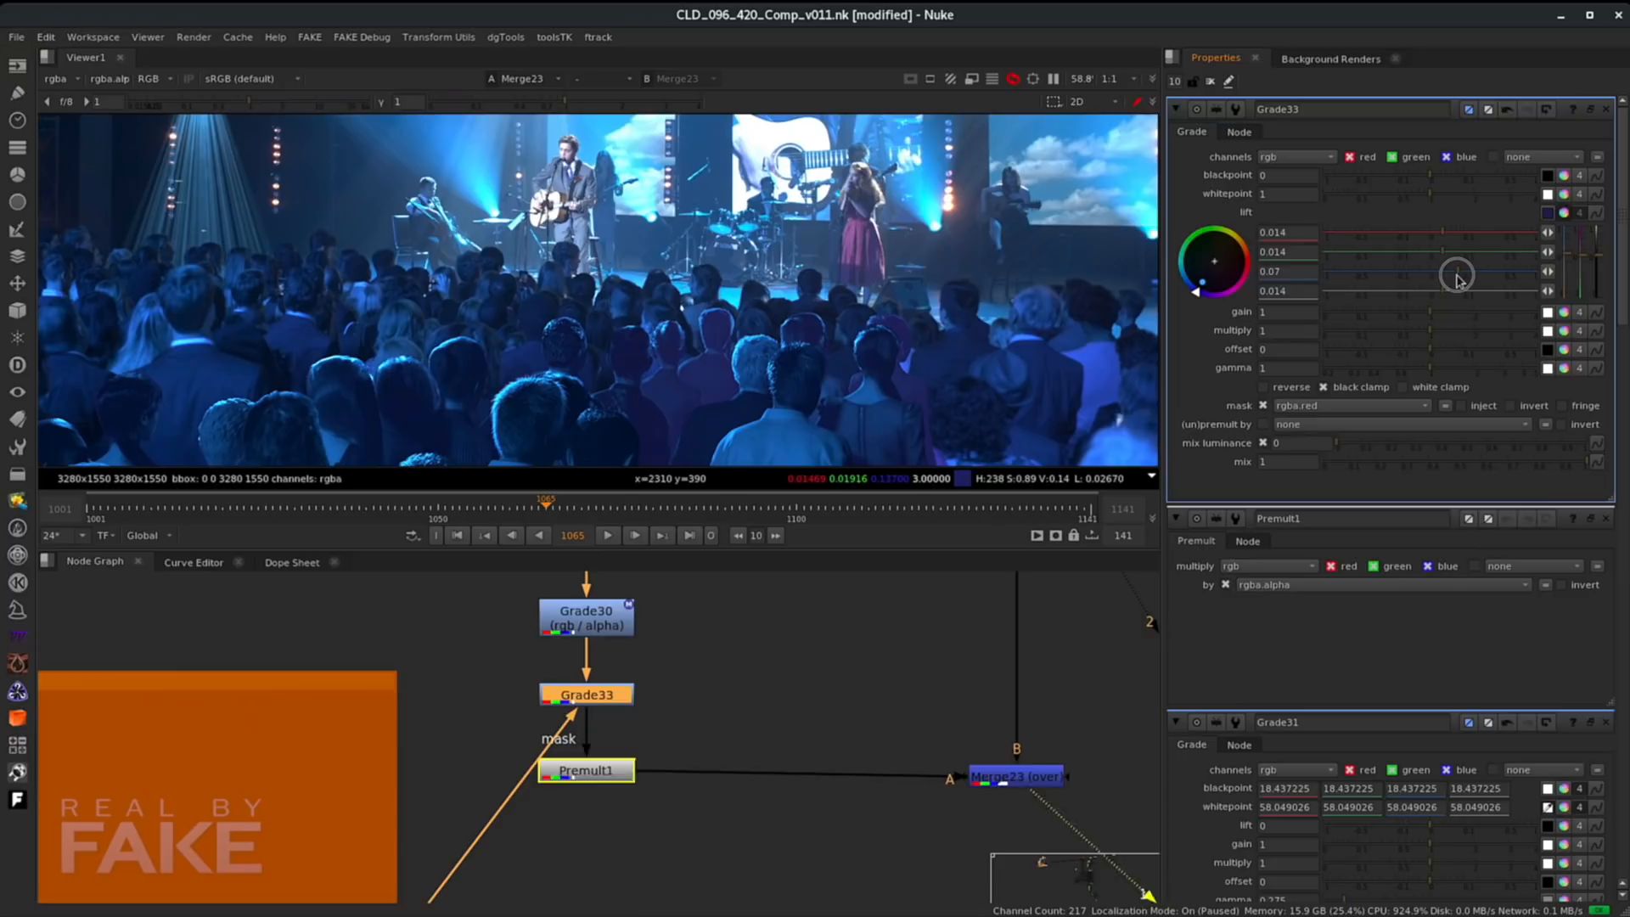
drag(1571, 257, 1571, 258)
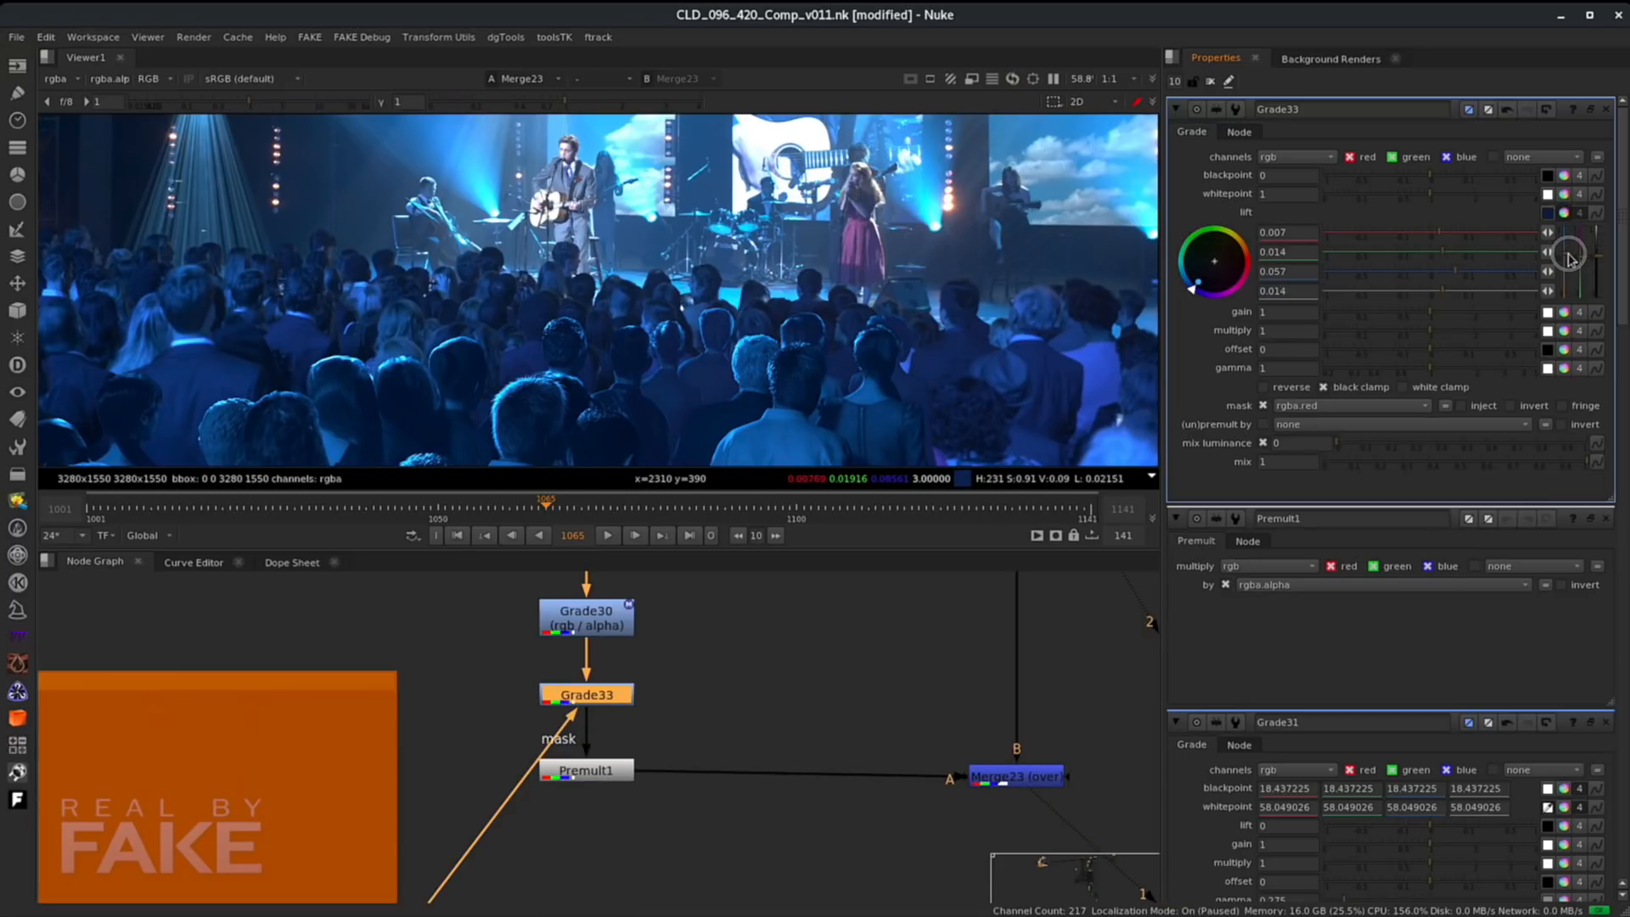
- Inspect the graded crowd in the viewer at several zoom levels
scroll(781, 304, down, 4)
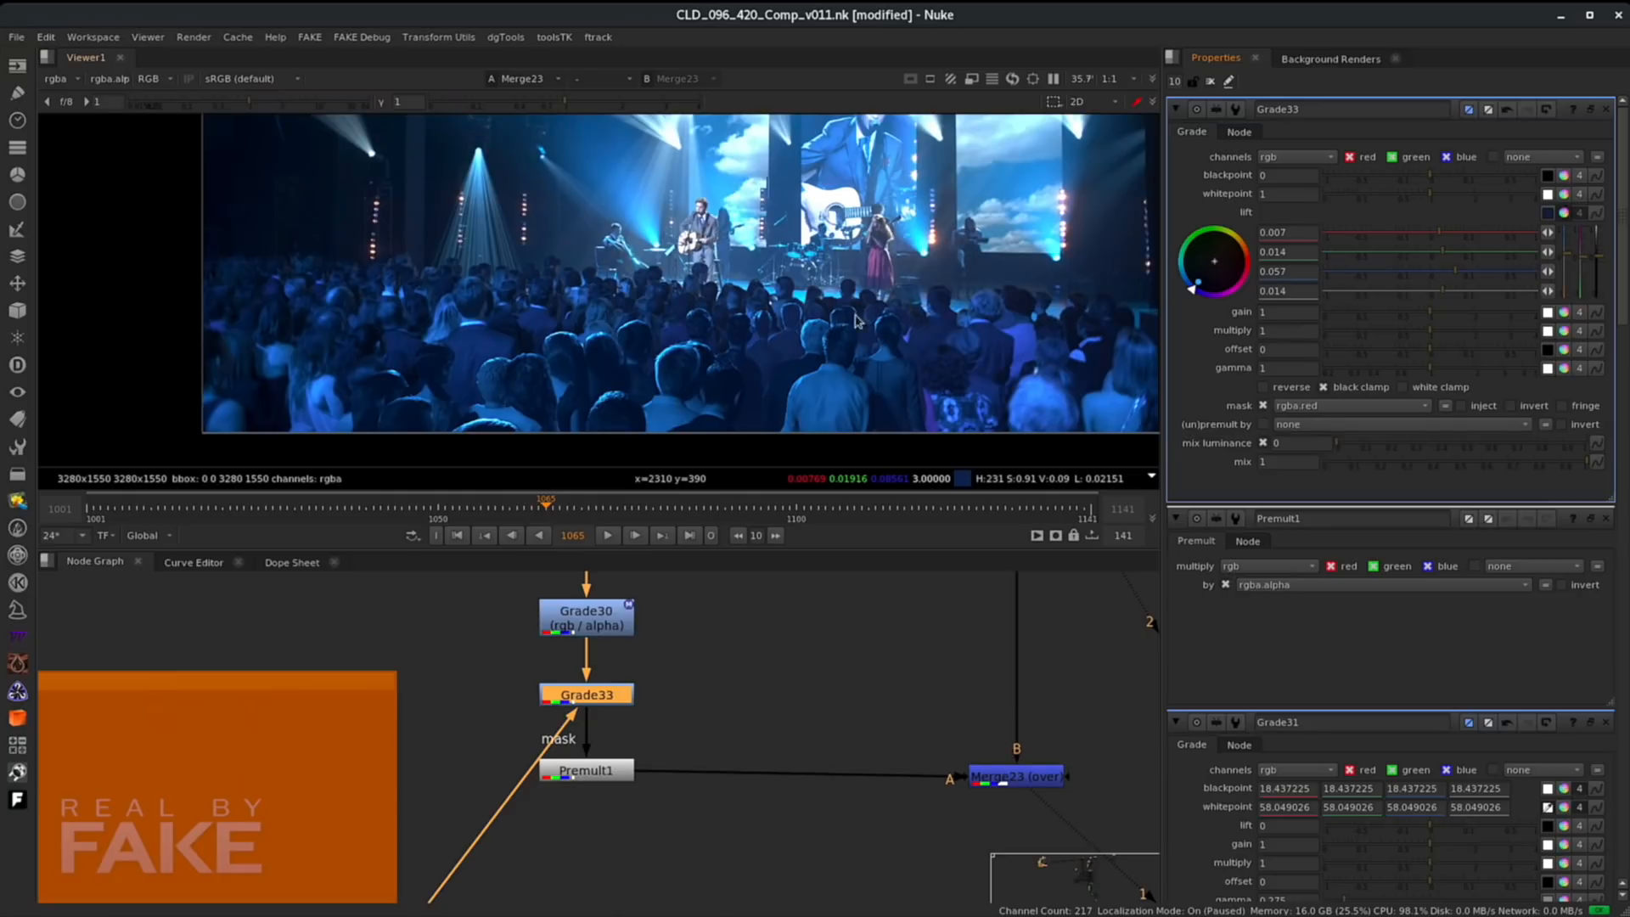
scroll(782, 304, up, 6)
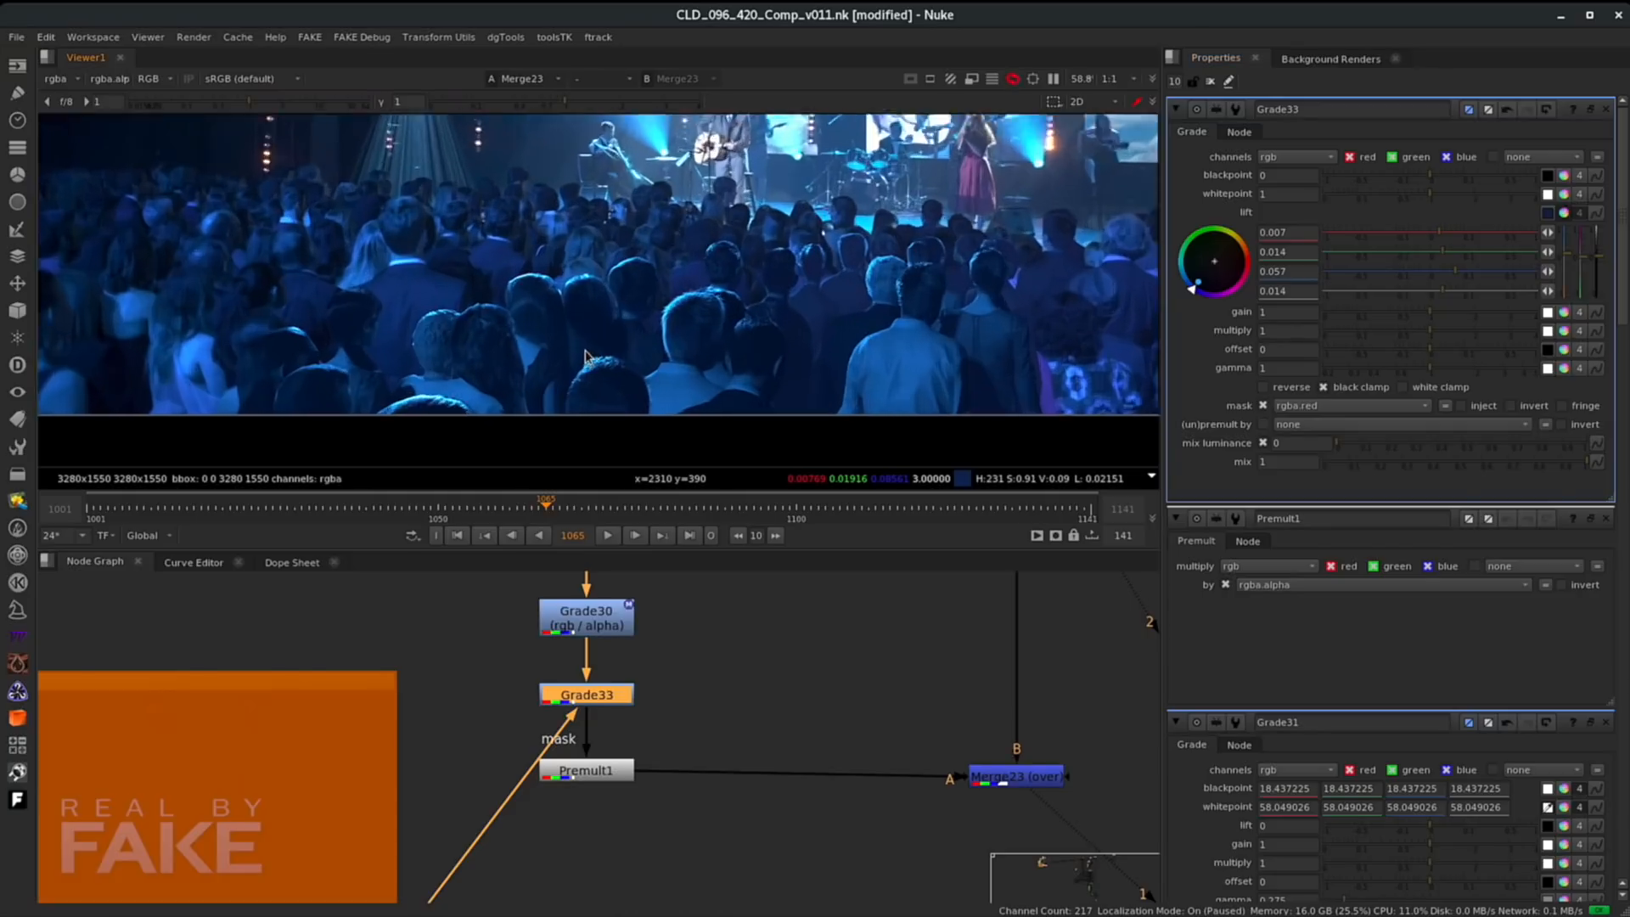
scroll(811, 289, up, 3)
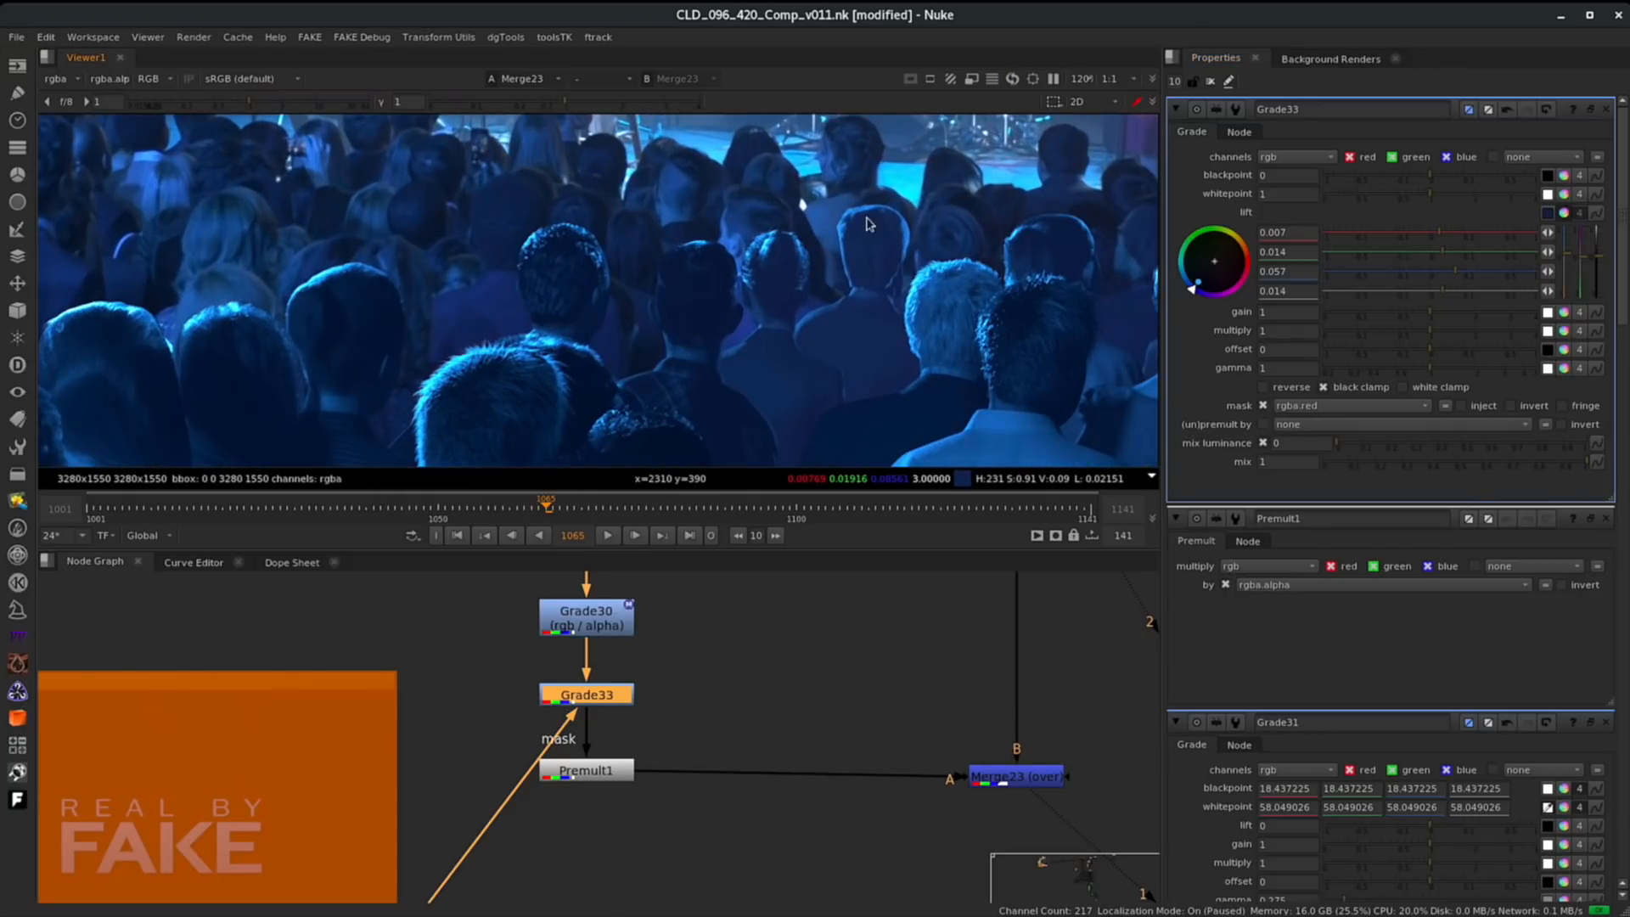
scroll(477, 288, down, 3)
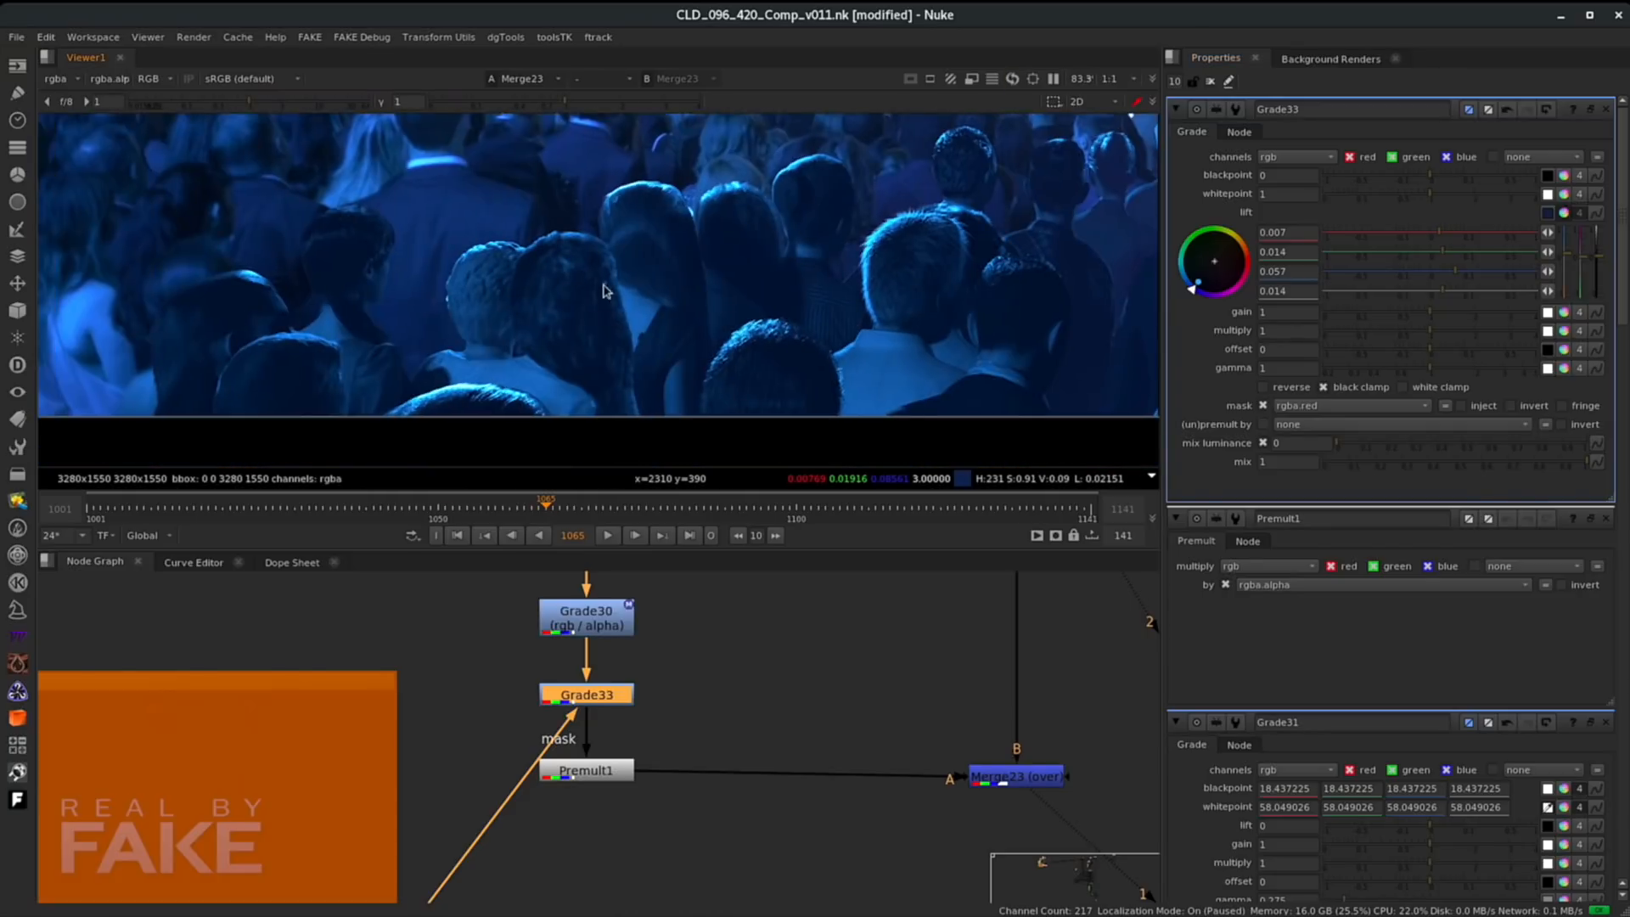
scroll(557, 353, down, 3)
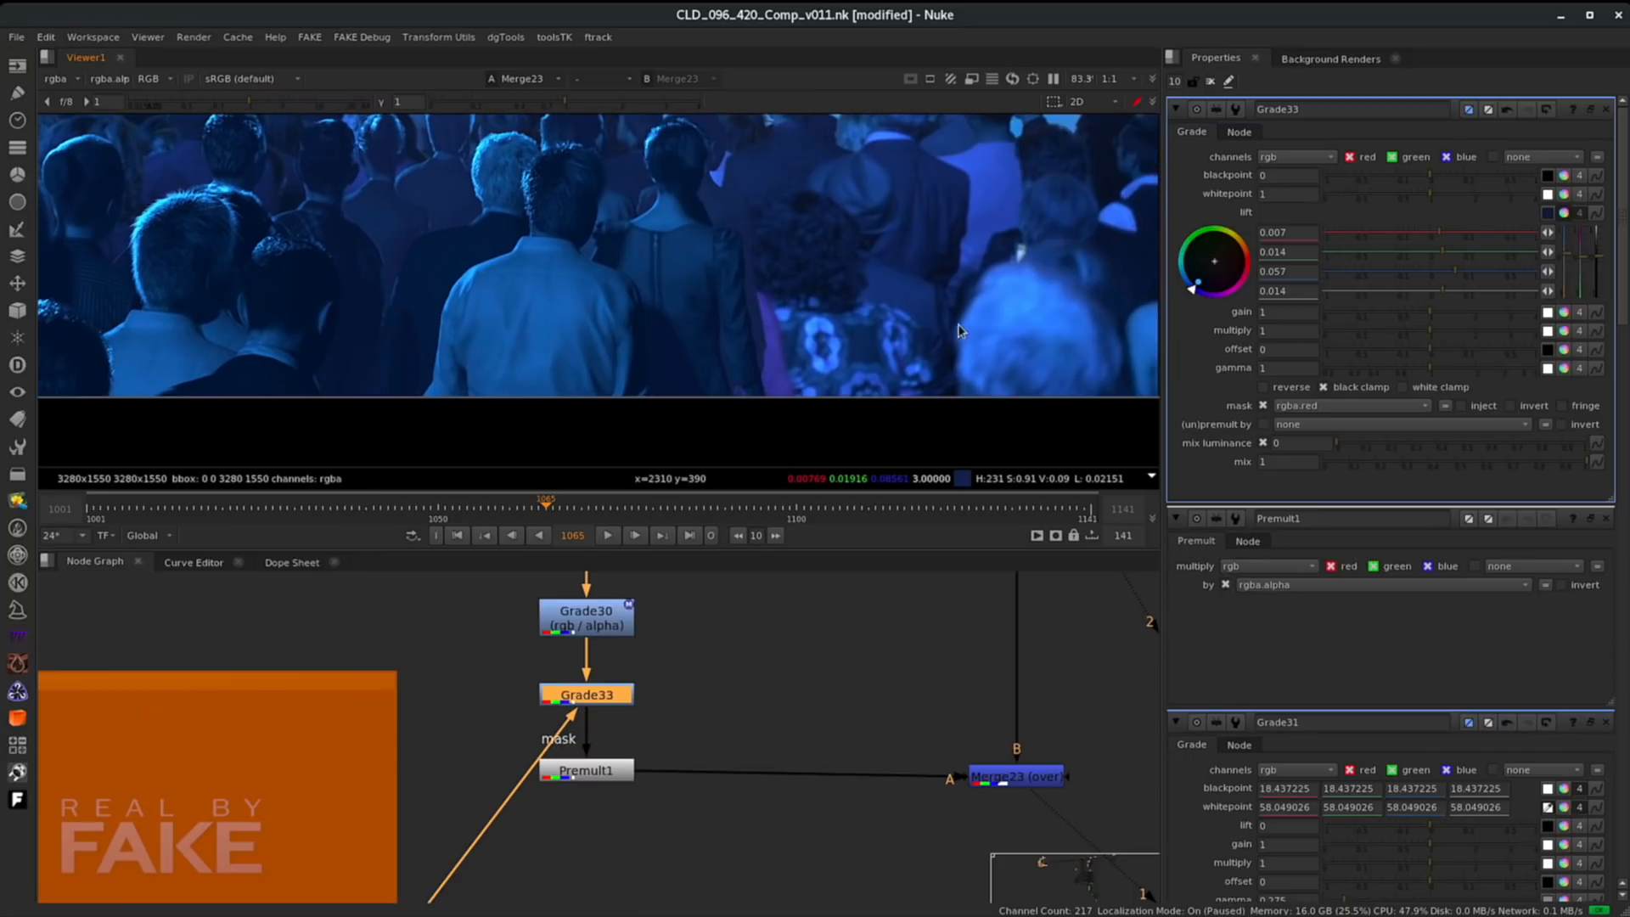
scroll(594, 297, down, 2)
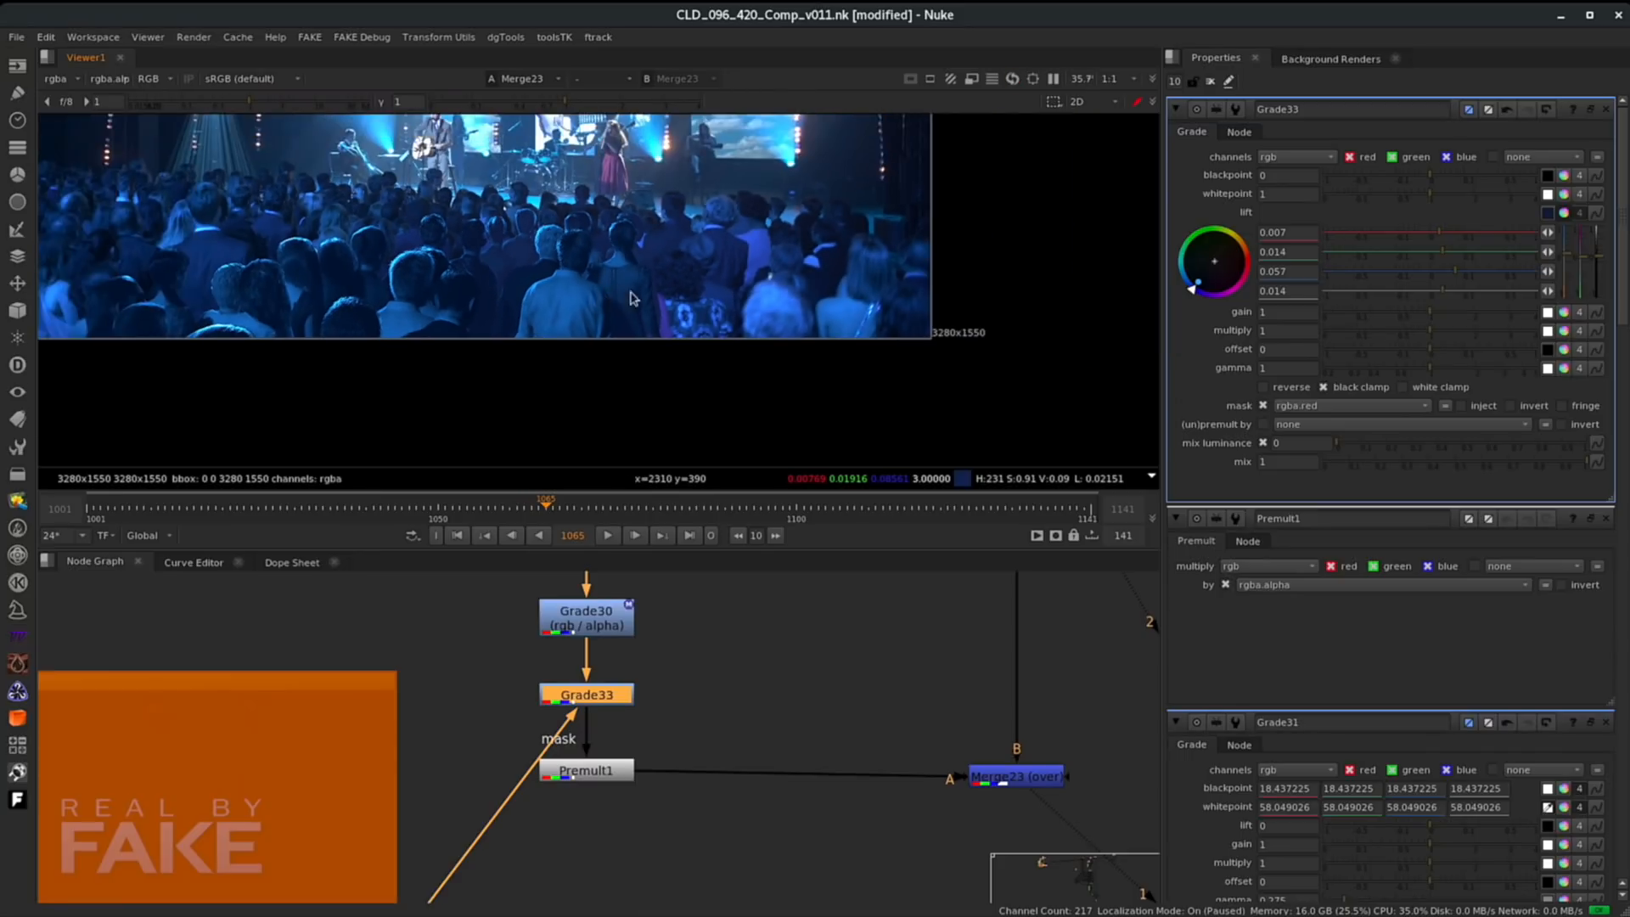
scroll(748, 305, down, 2)
middle_drag(735, 295, 781, 337)
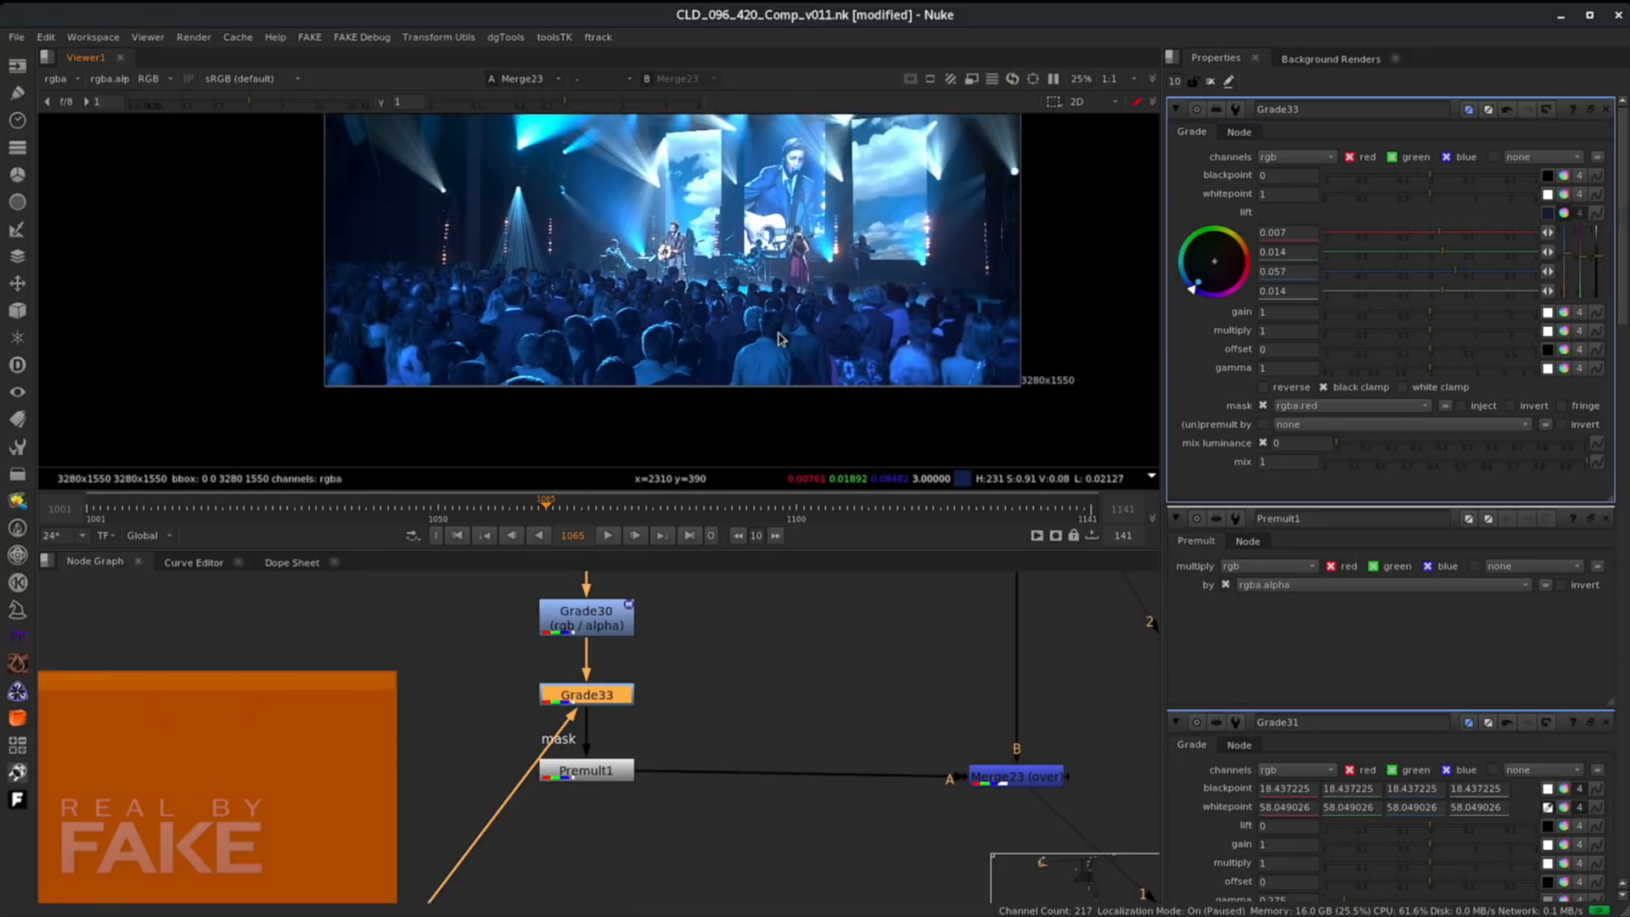
- Move the Premult node lower and add a Copy node between Grade33 and Premult1
scroll(778, 334, up, 1)
middle_drag(714, 606, 739, 493)
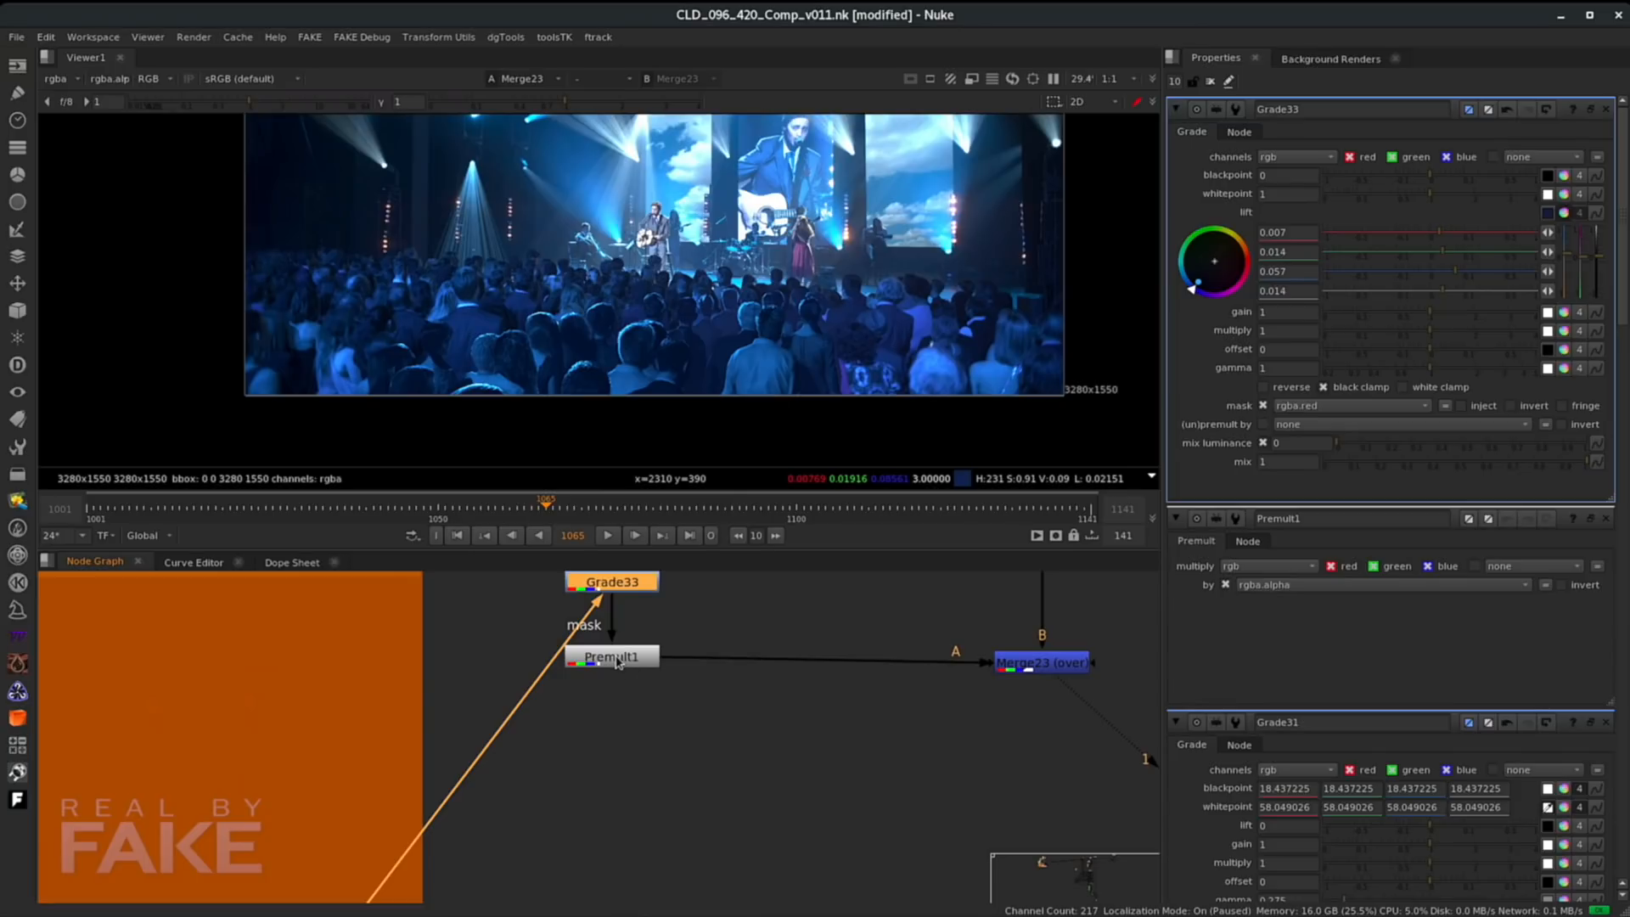
drag(617, 663, 618, 908)
click(654, 737)
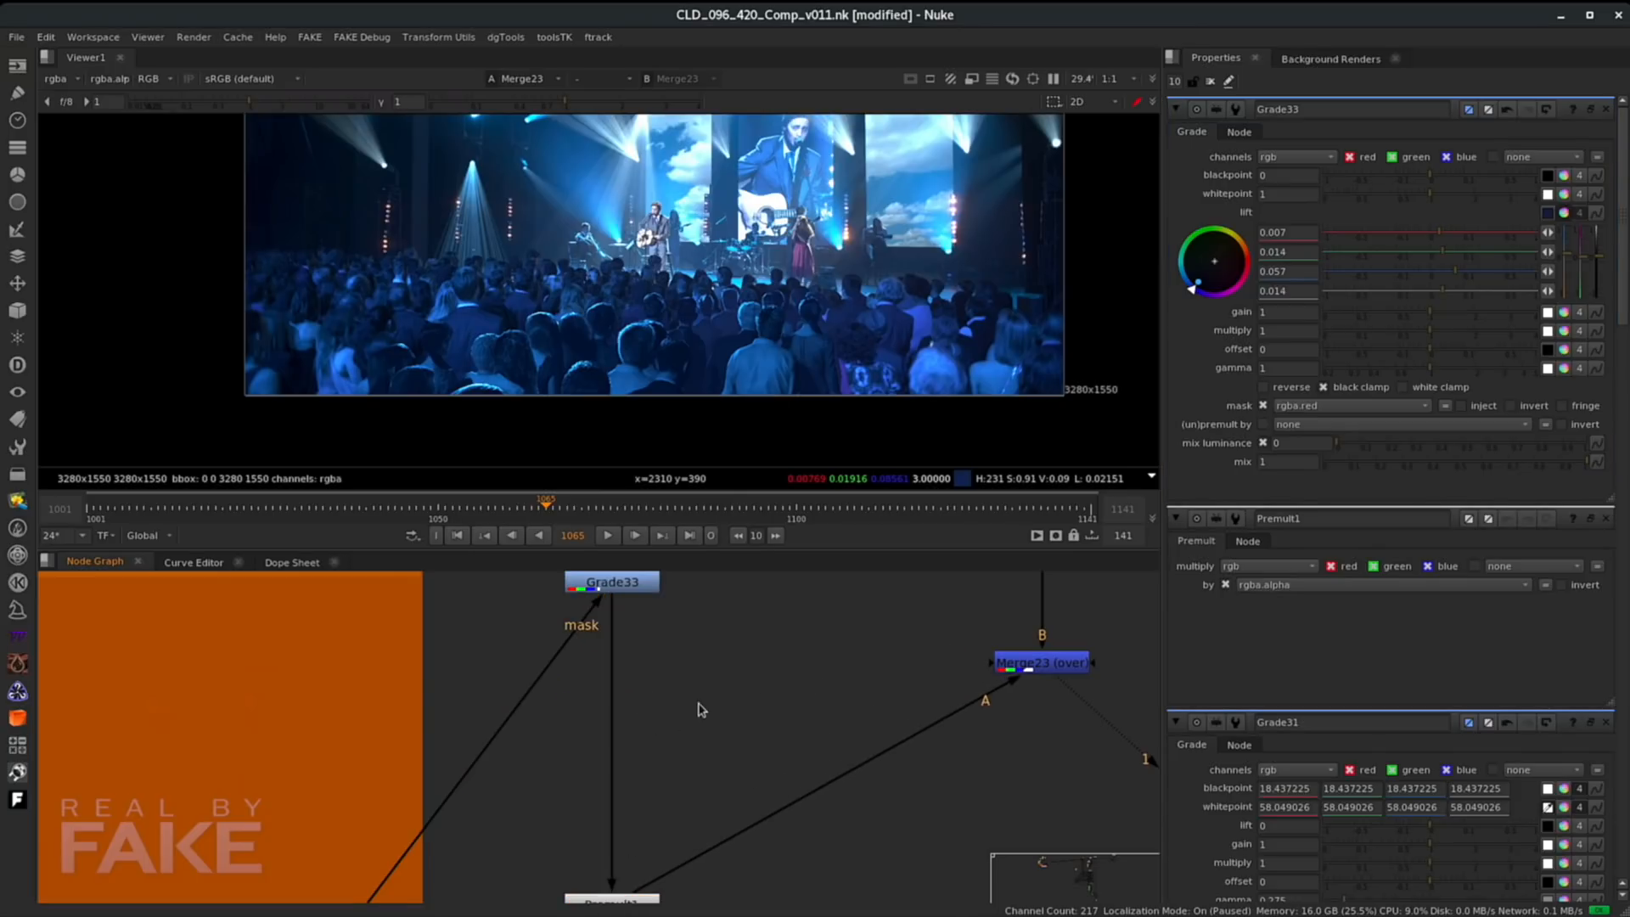
scroll(692, 737, down, 4)
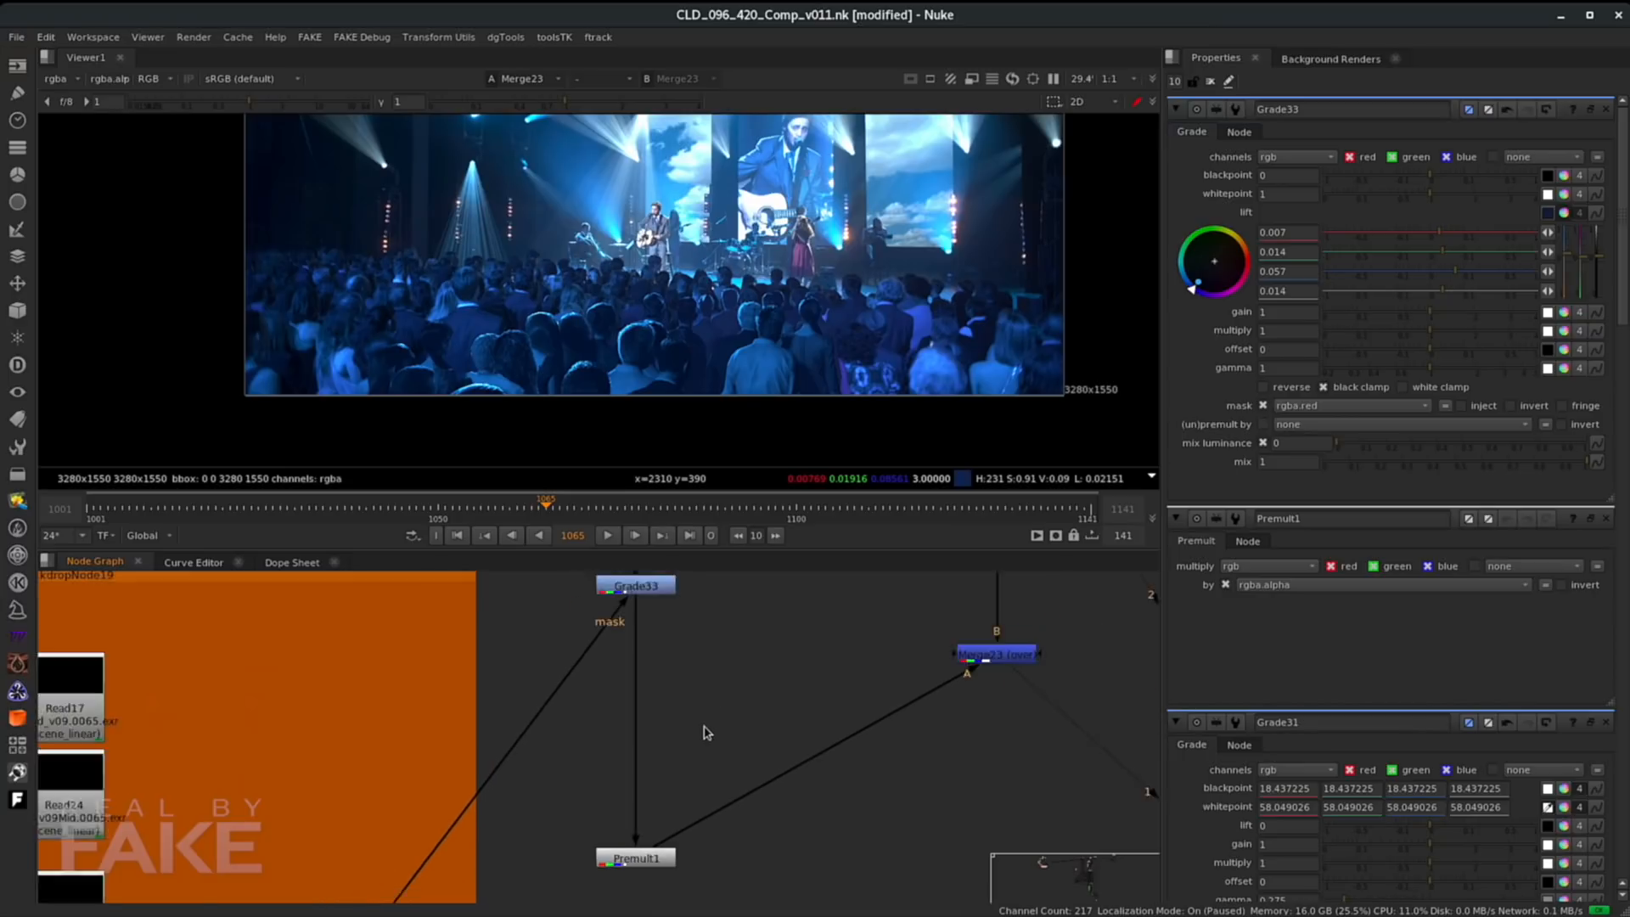
middle_drag(690, 758, 739, 651)
middle_drag(499, 837, 561, 674)
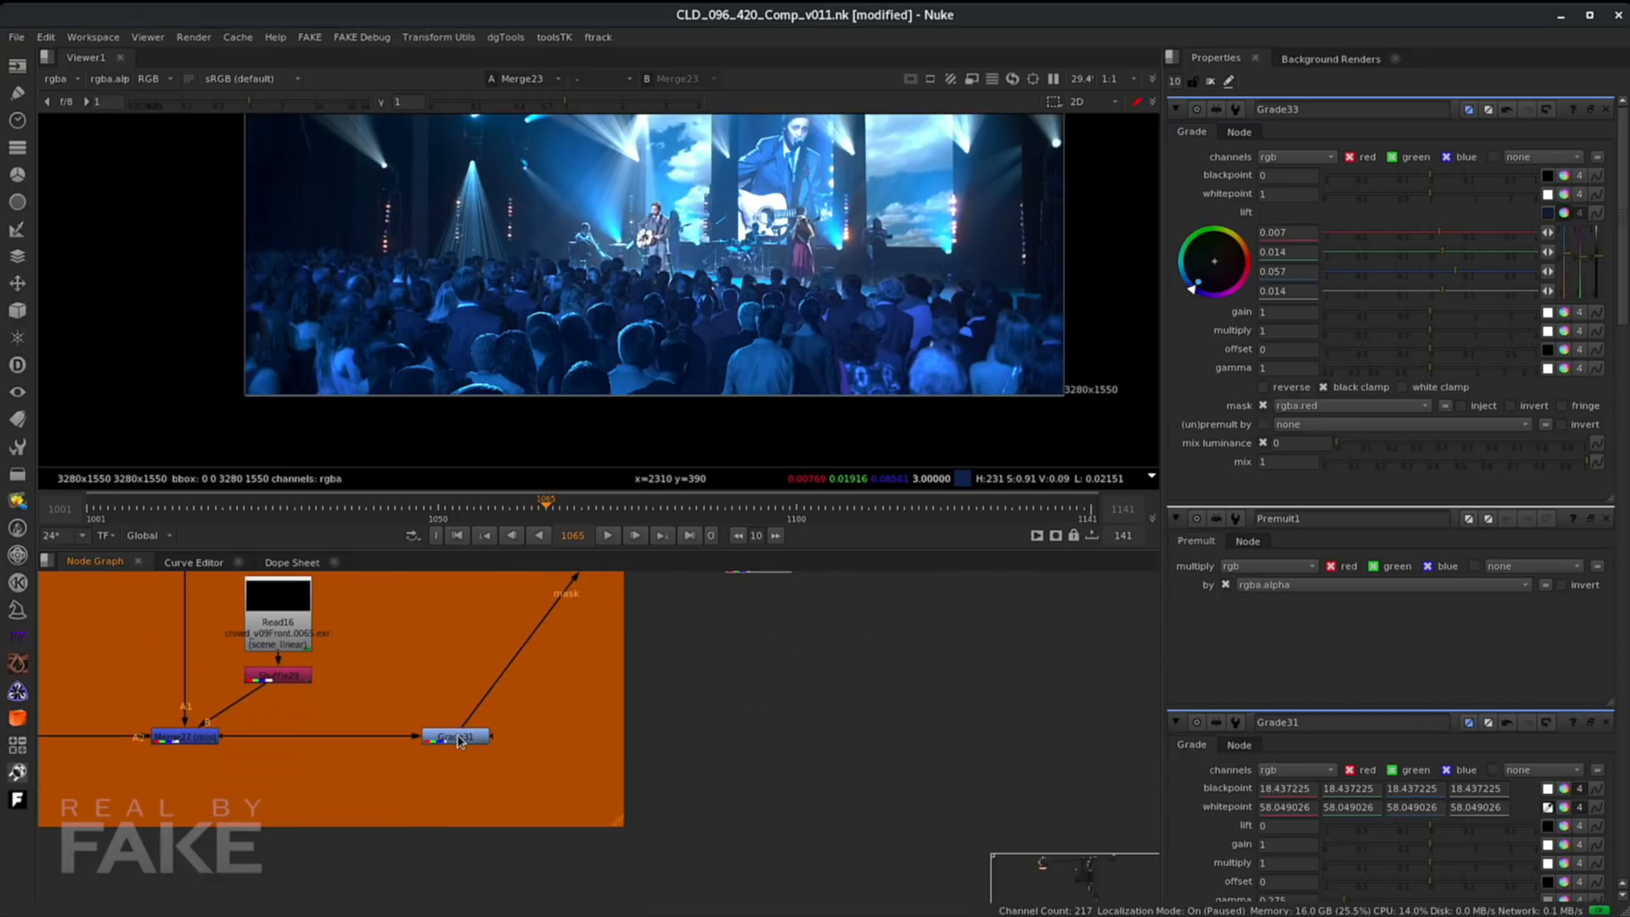
middle_drag(746, 766, 725, 882)
middle_drag(755, 590, 730, 774)
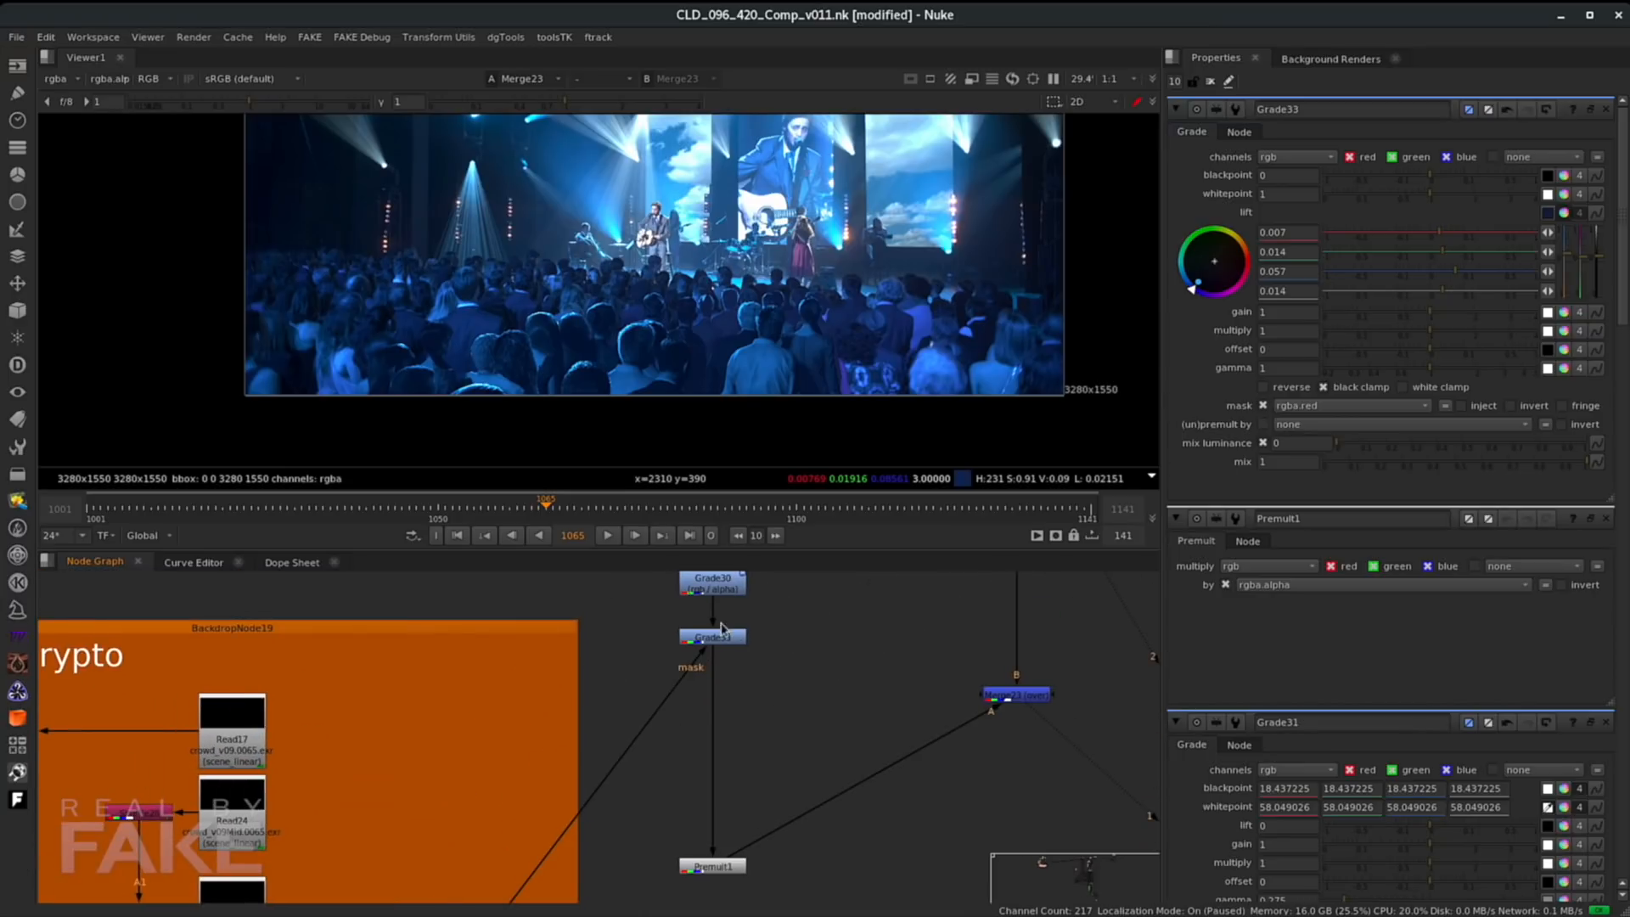
click(720, 639)
click(756, 747)
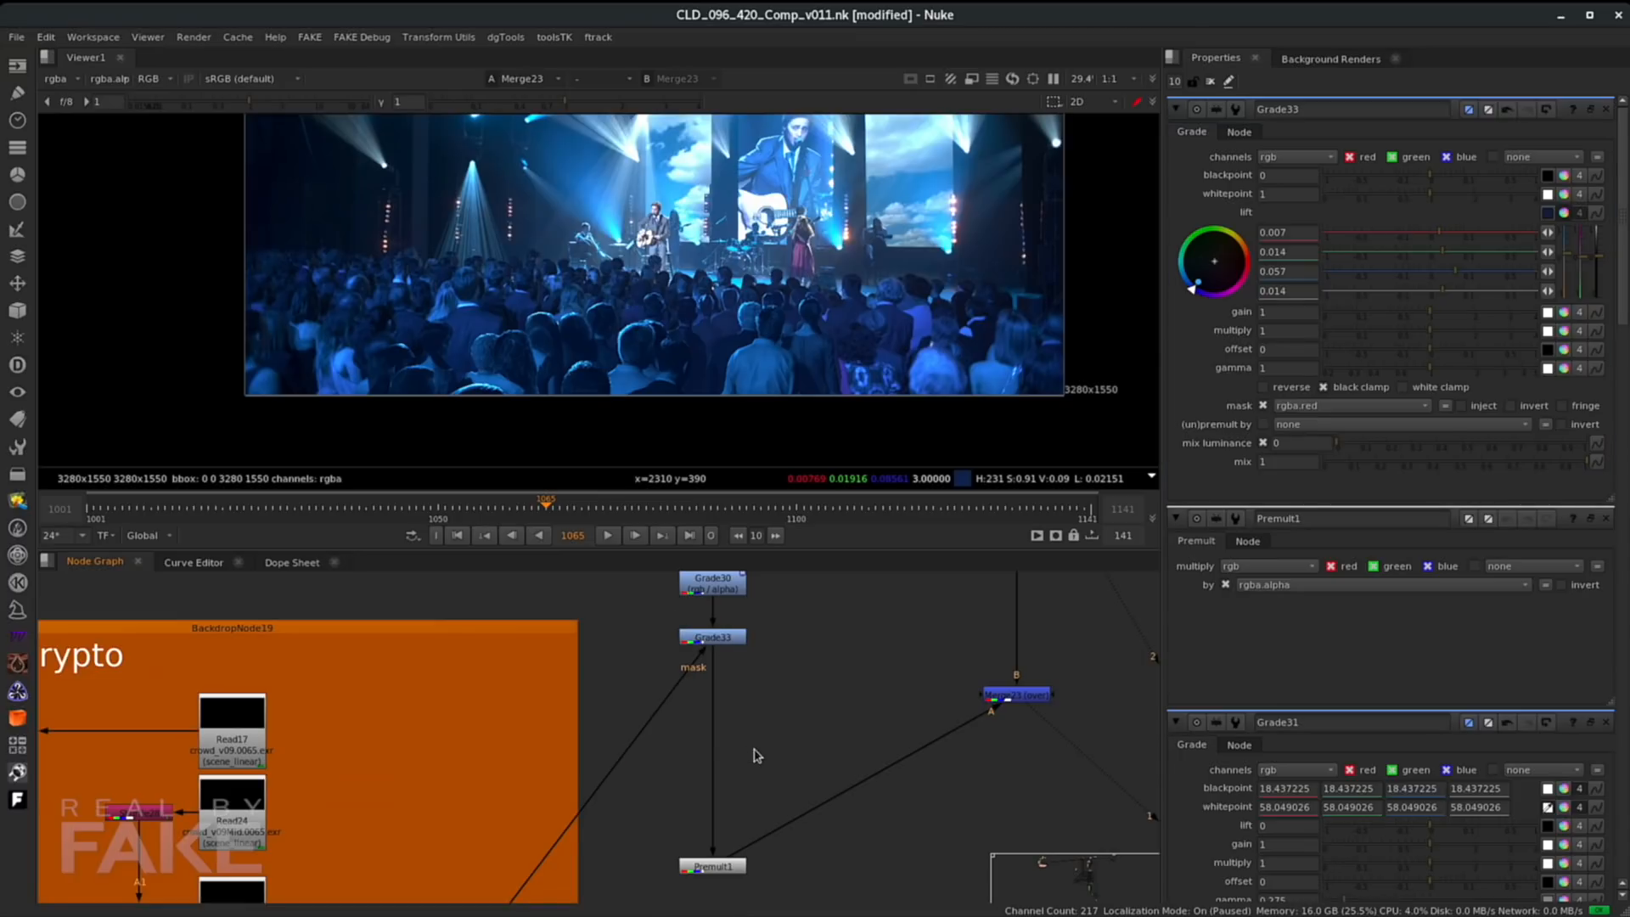
key(k)
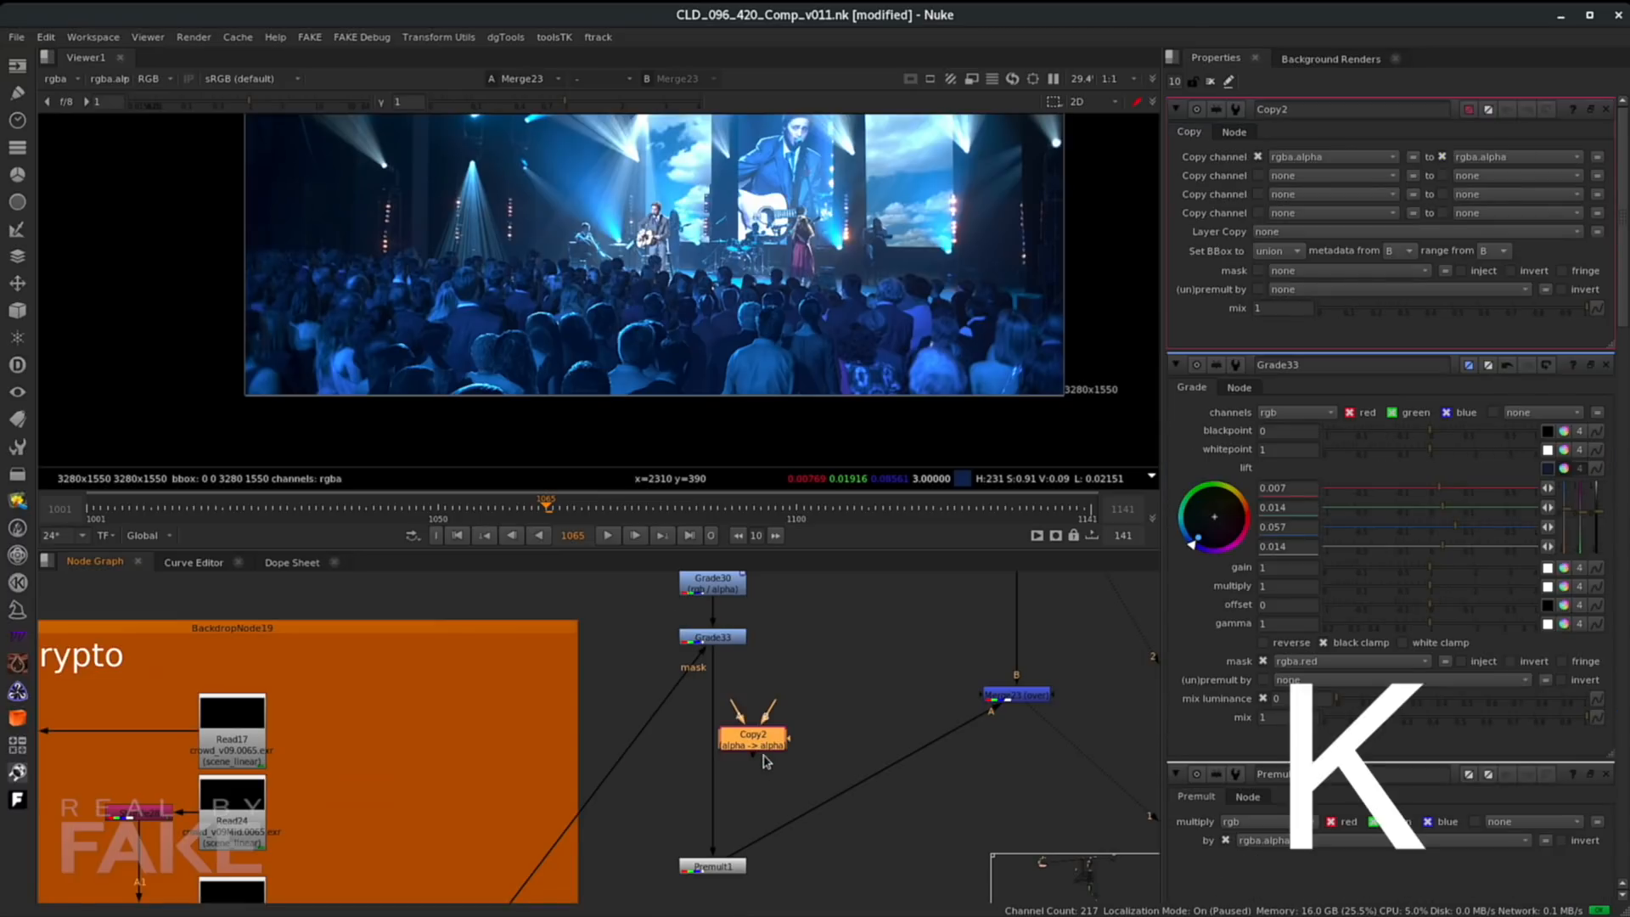
- Connect Copy2's inputs to the zDepth crypto render and to Grade33
scroll(756, 775, down, 4)
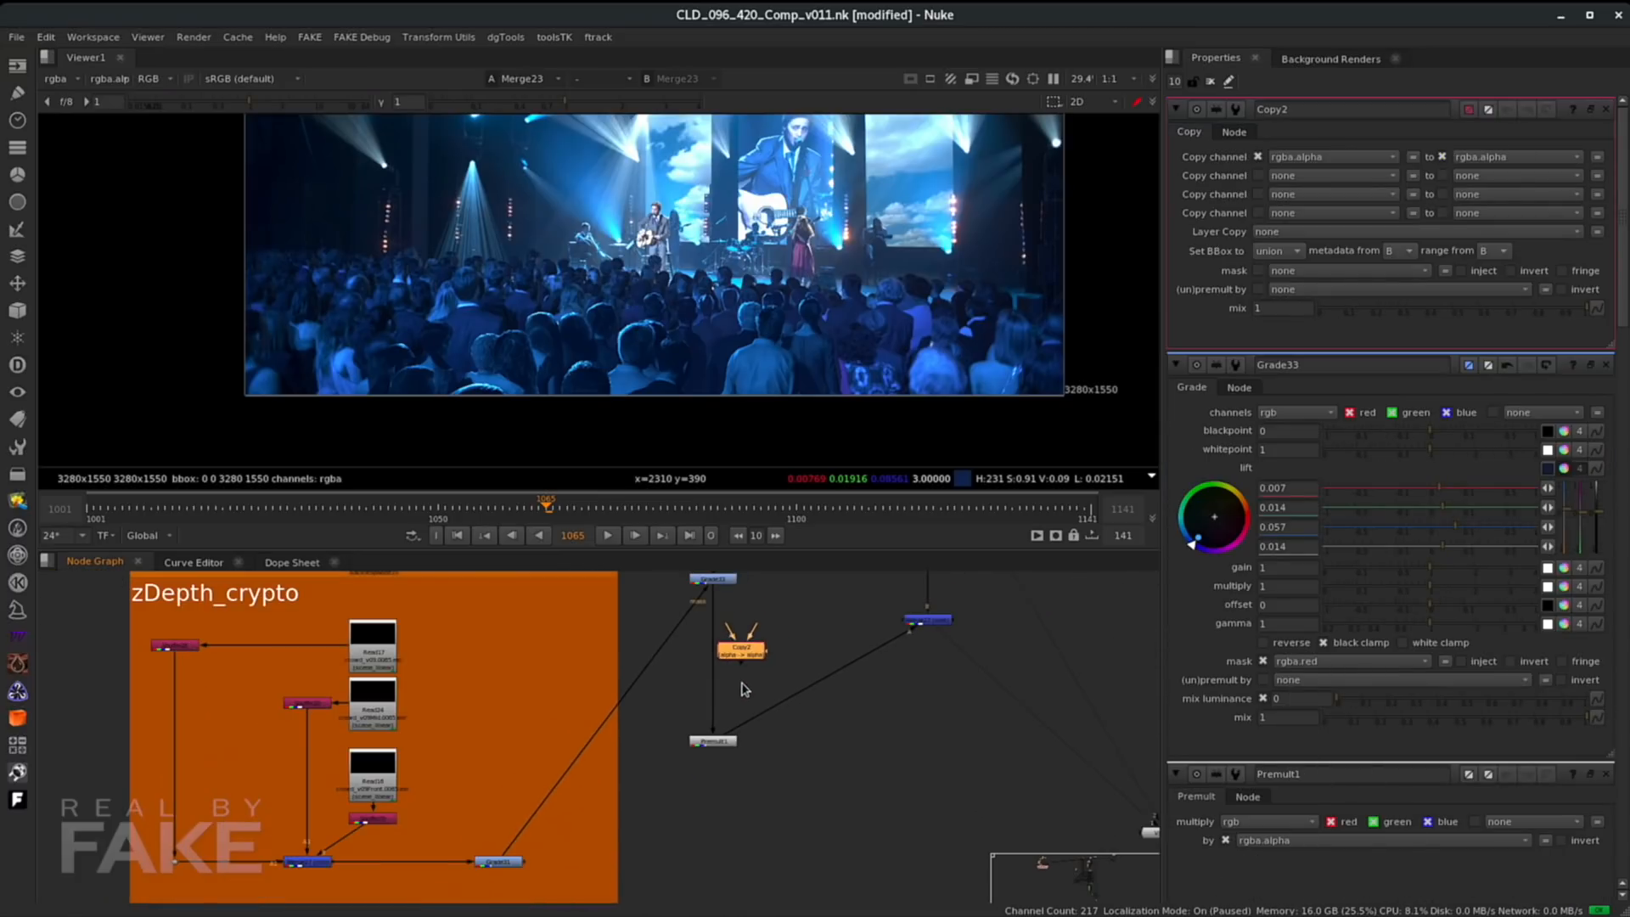
drag(741, 638, 496, 862)
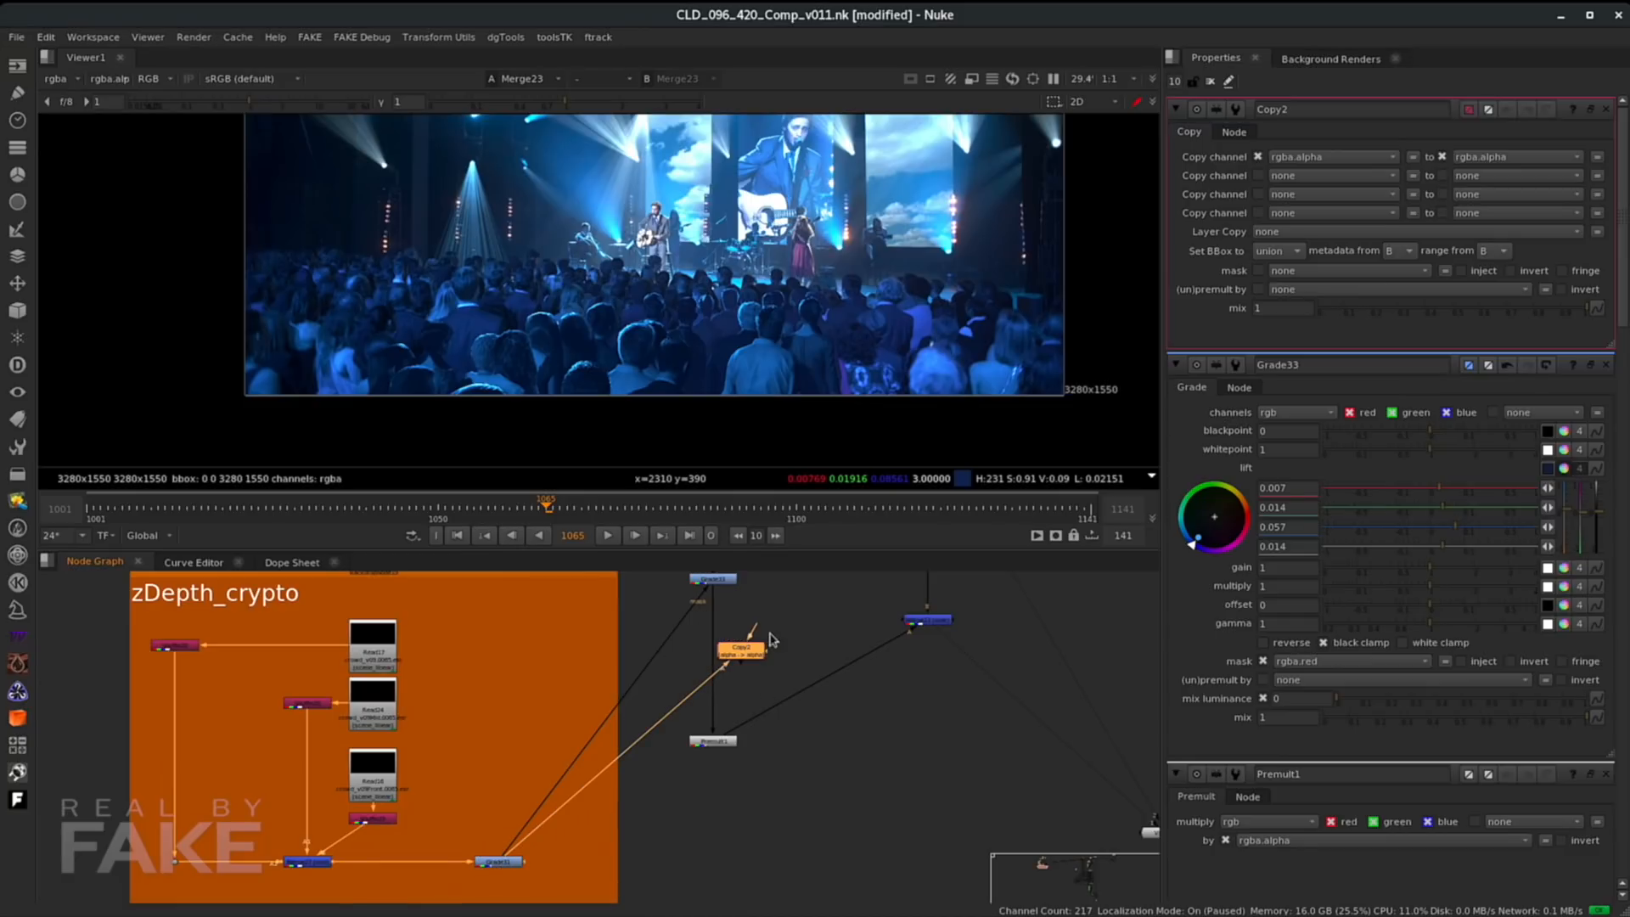
drag(760, 631, 713, 578)
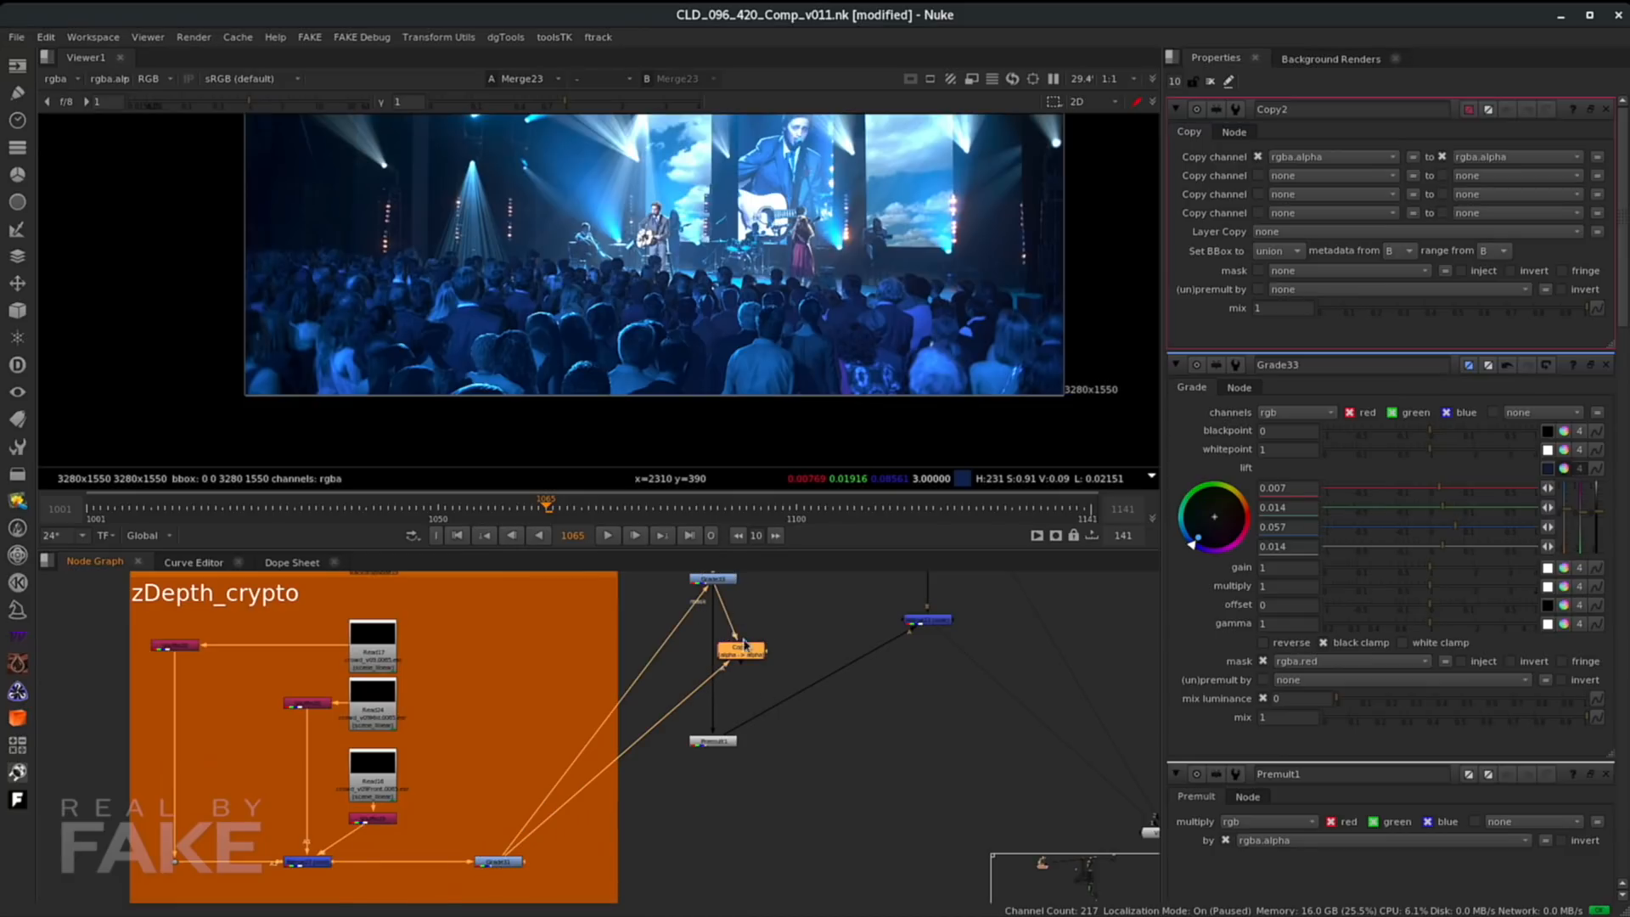
- Set Copy2 to copy rgba.blue into depth.Z
click(1317, 156)
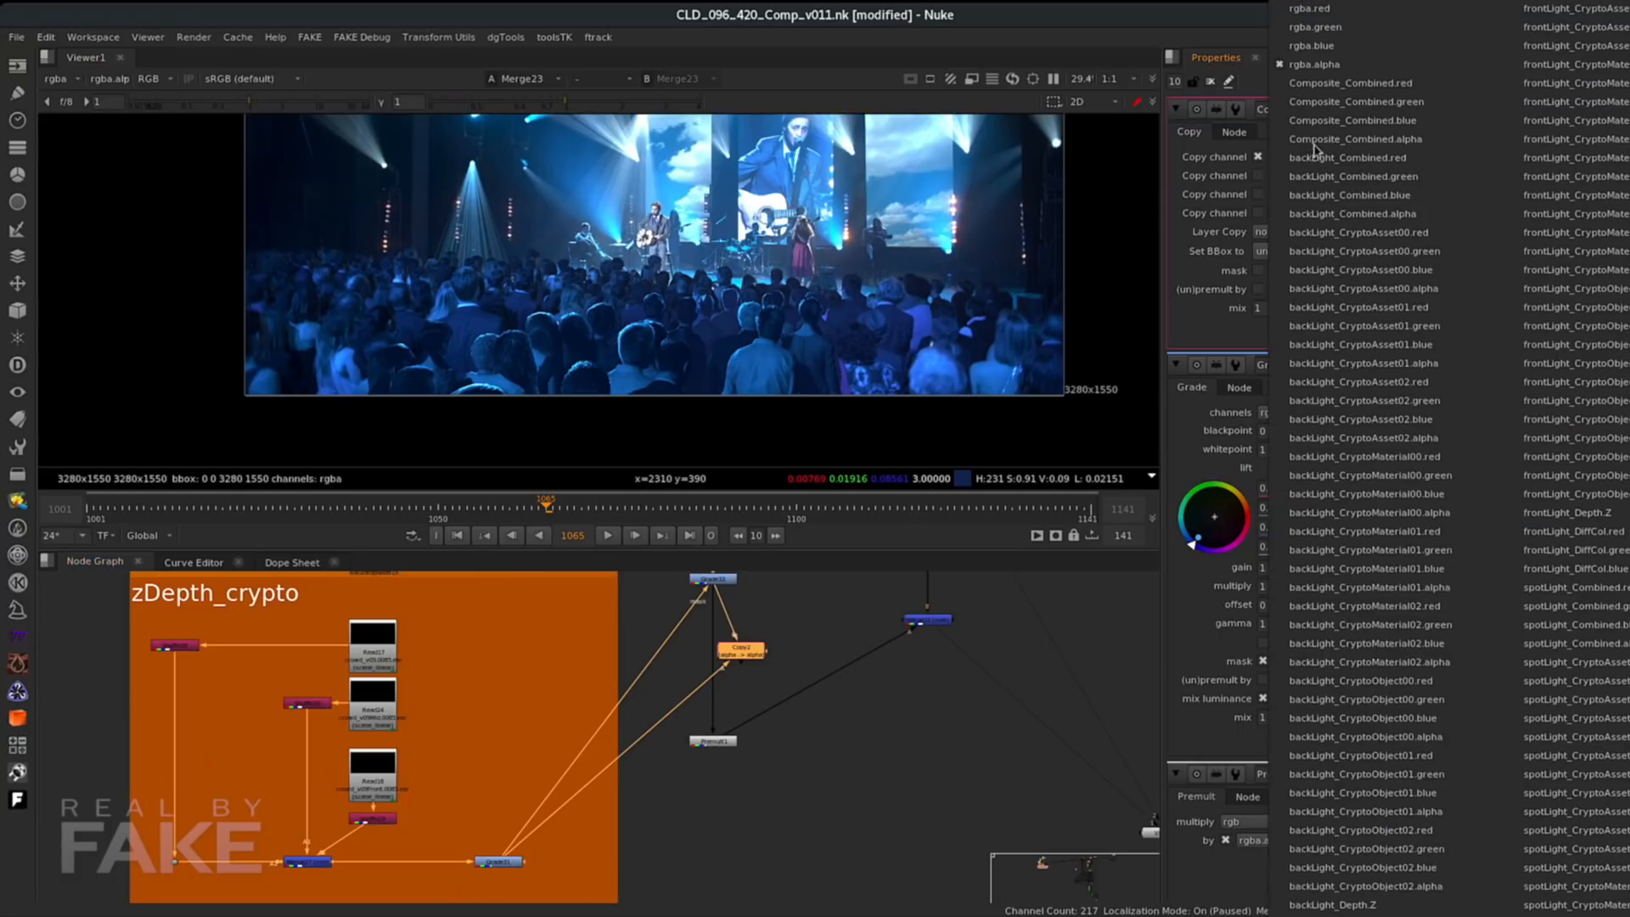
click(1329, 47)
click(1502, 161)
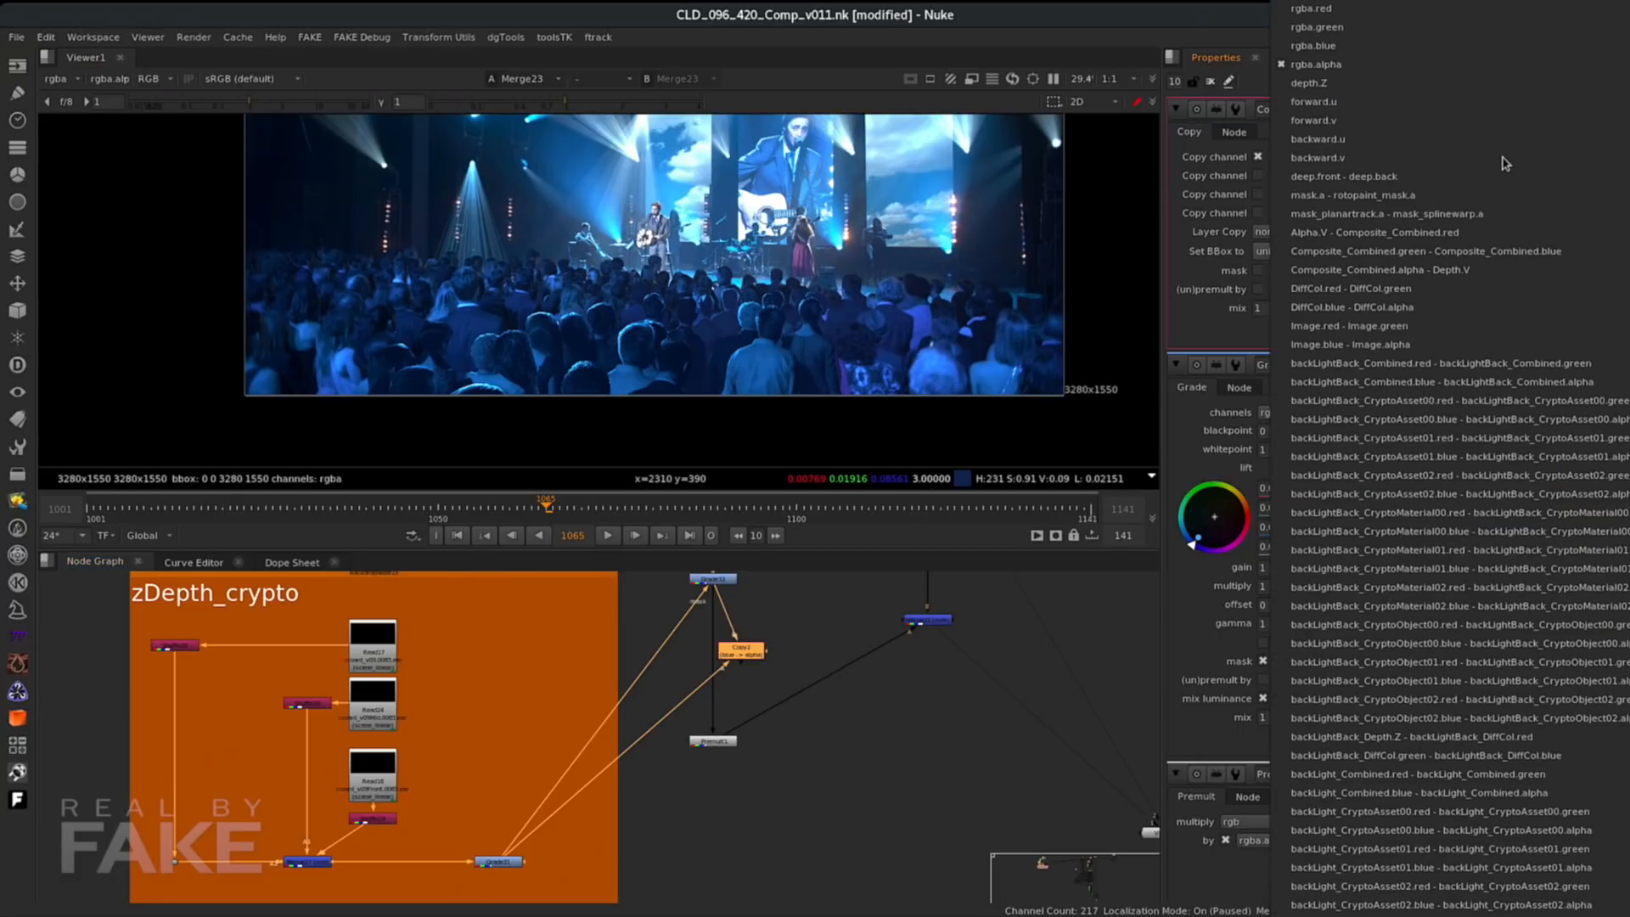
click(1313, 85)
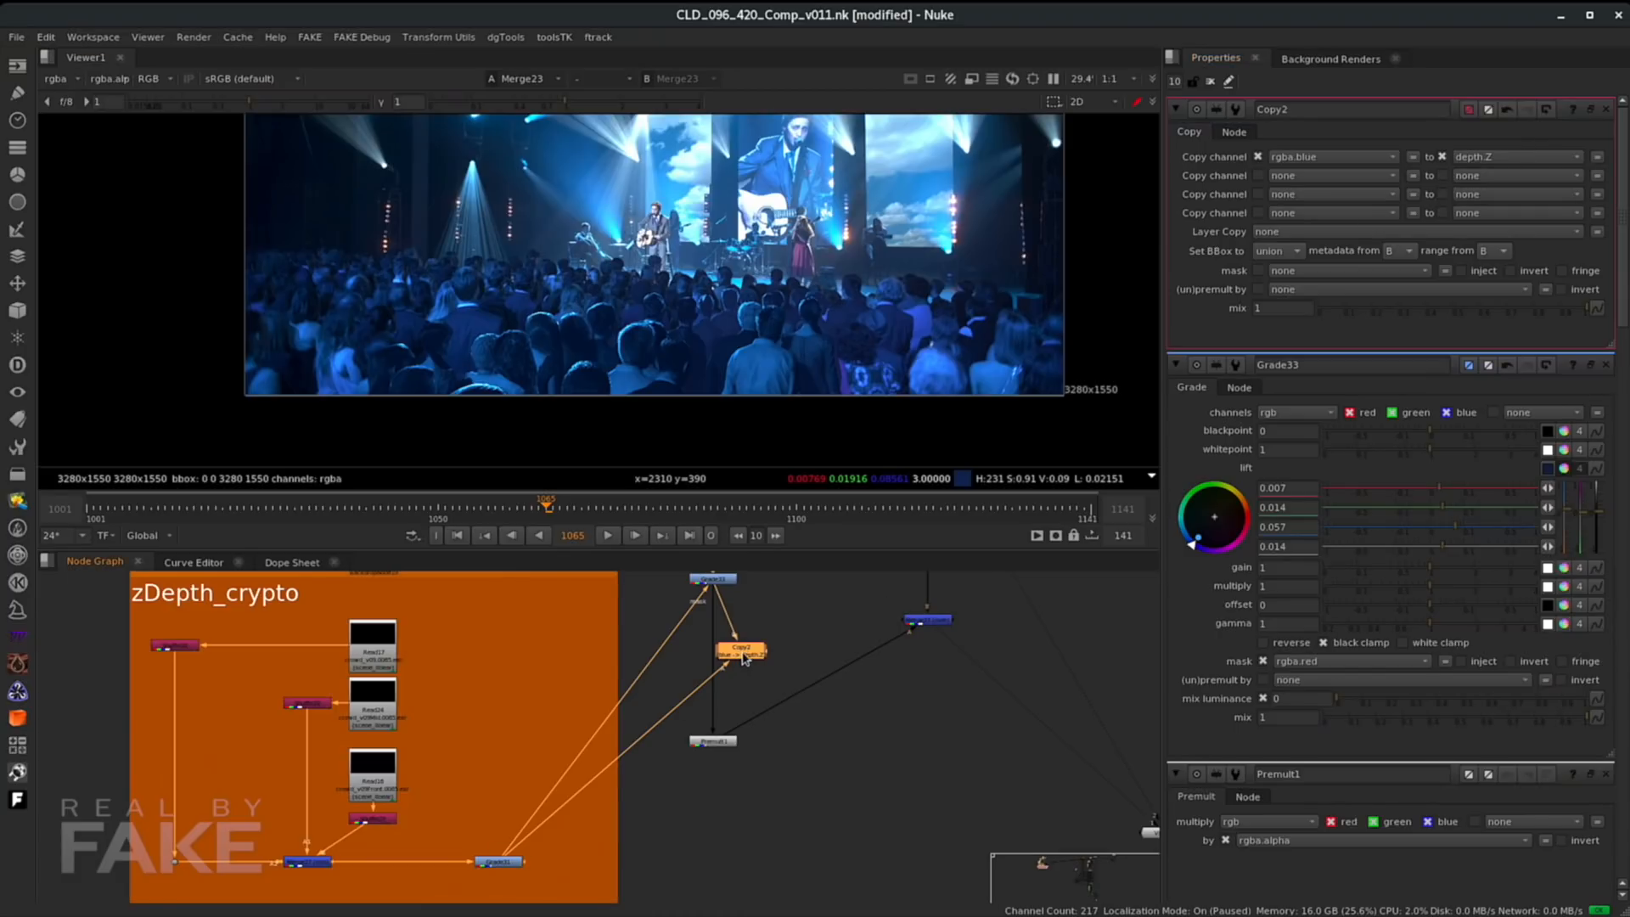
- Add a ZDefocus node below Copy2 in the crowd branch
key(Tab)
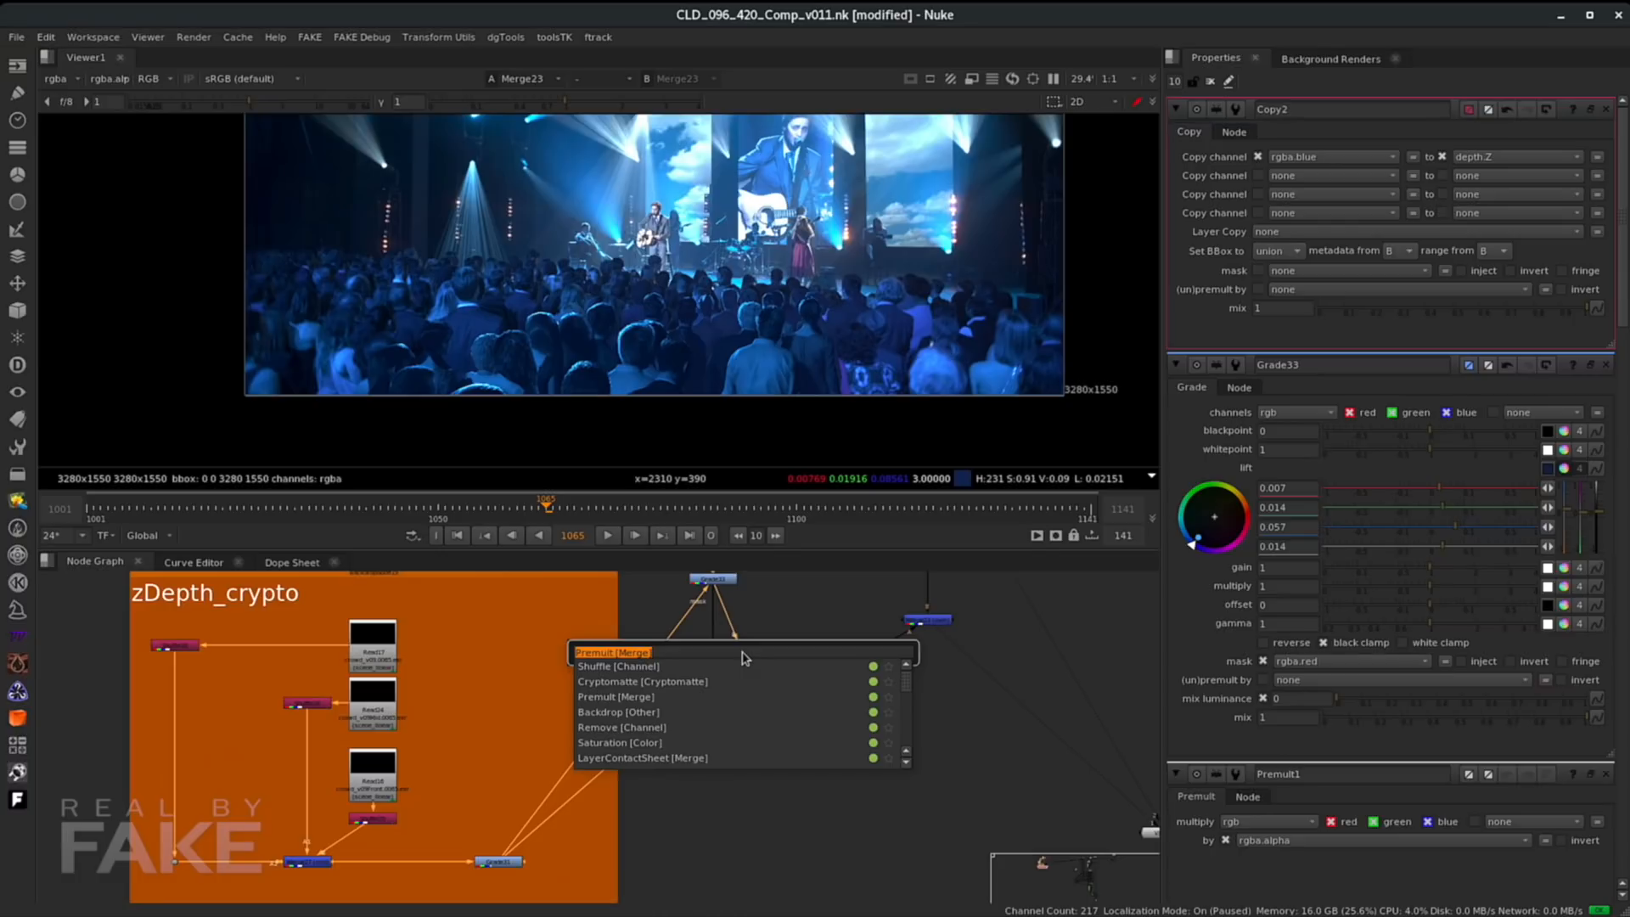
text(zde)
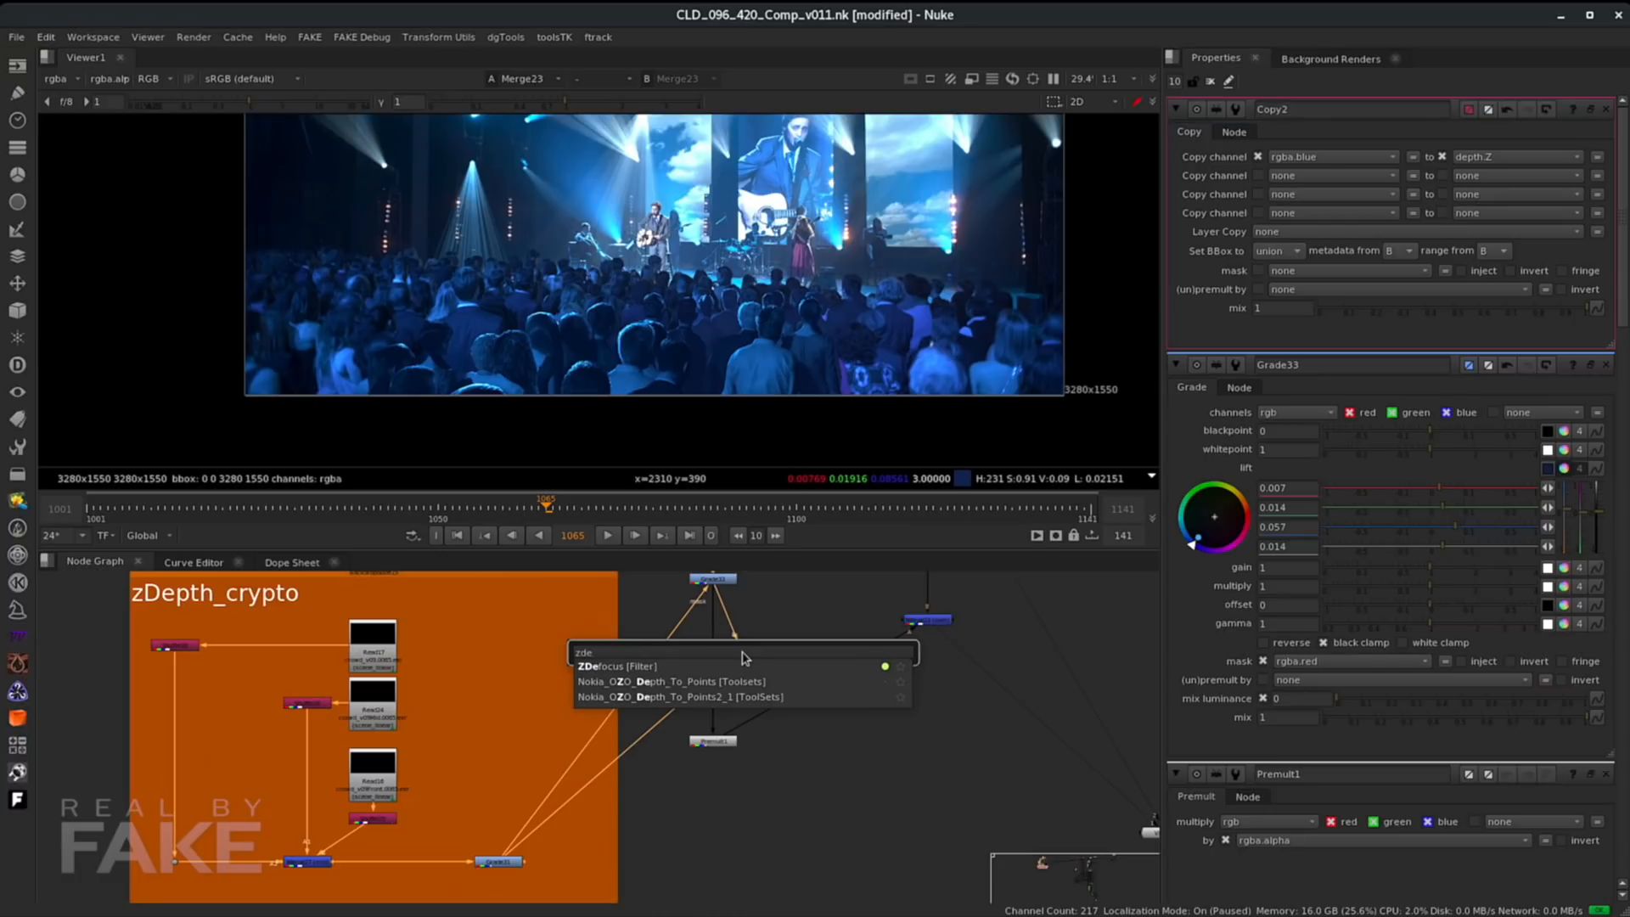
key(Down)
key(Return)
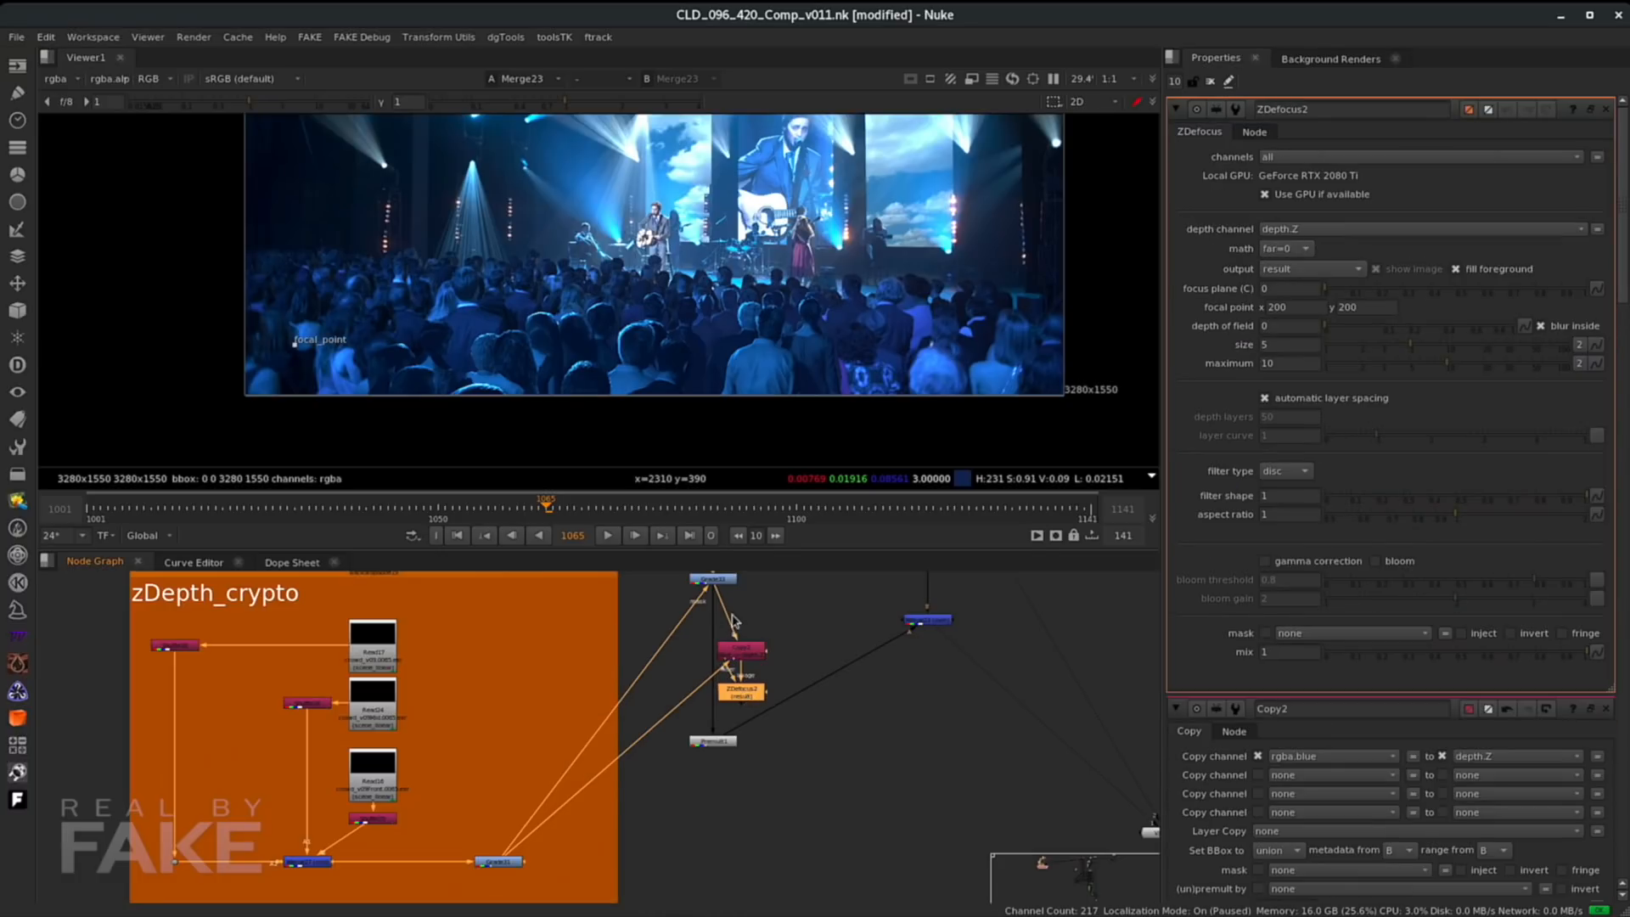
drag(712, 601, 742, 742)
- Reposition Merge23 and Copy2 in the node graph around the new ZDefocus node
click(932, 622)
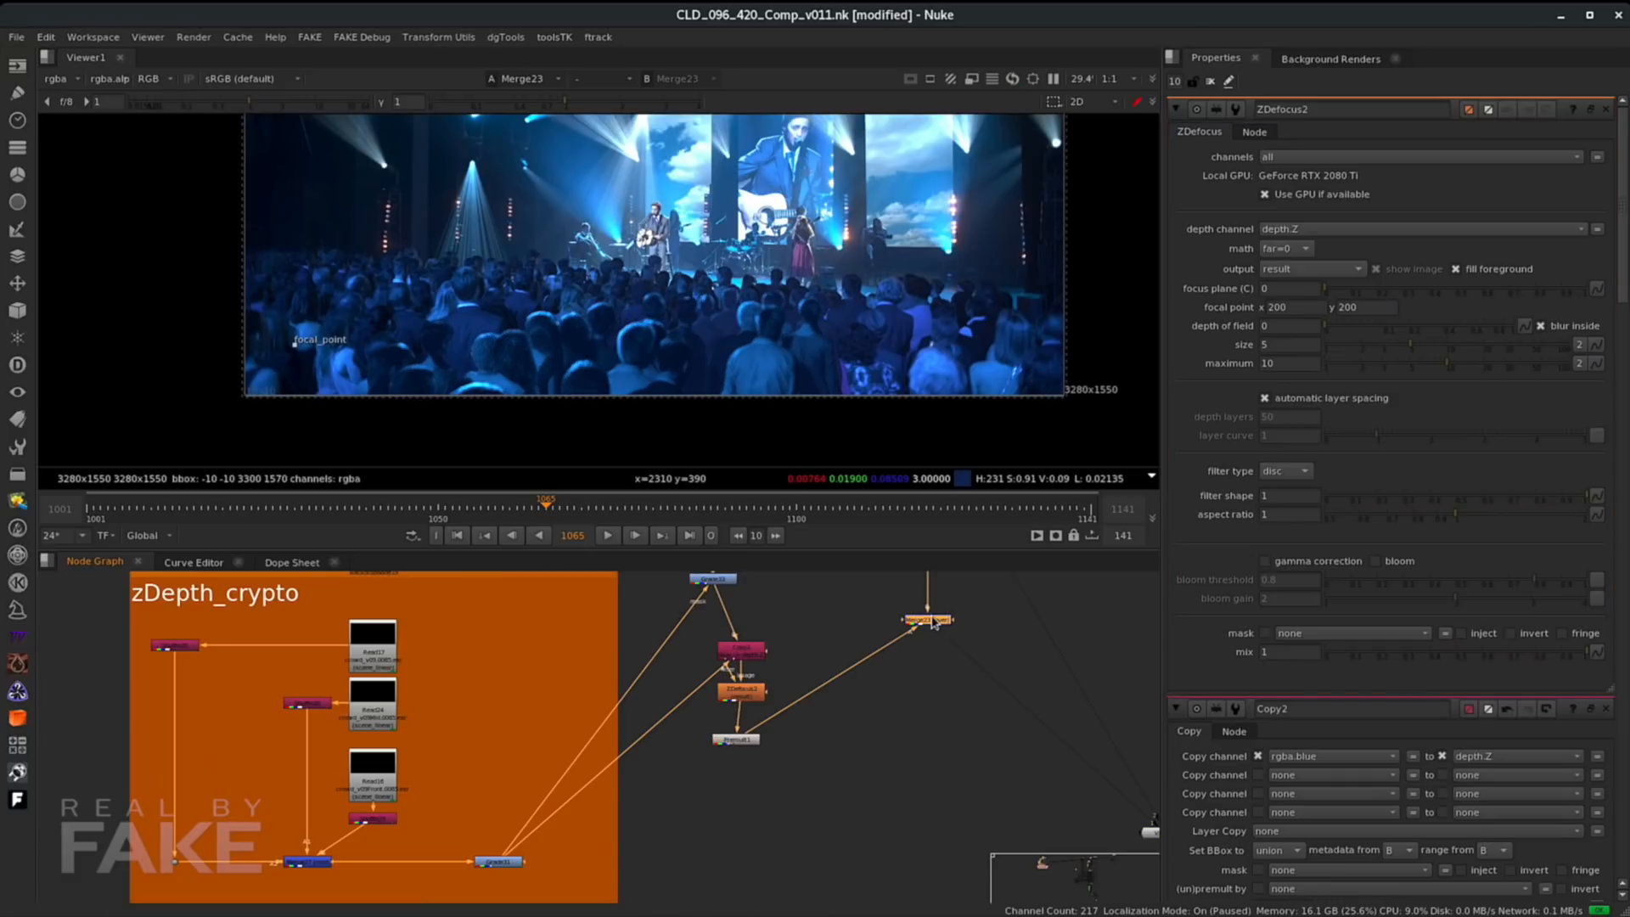
drag(932, 622, 940, 652)
scroll(781, 675, up, 3)
click(722, 707)
scroll(675, 325, up, 3)
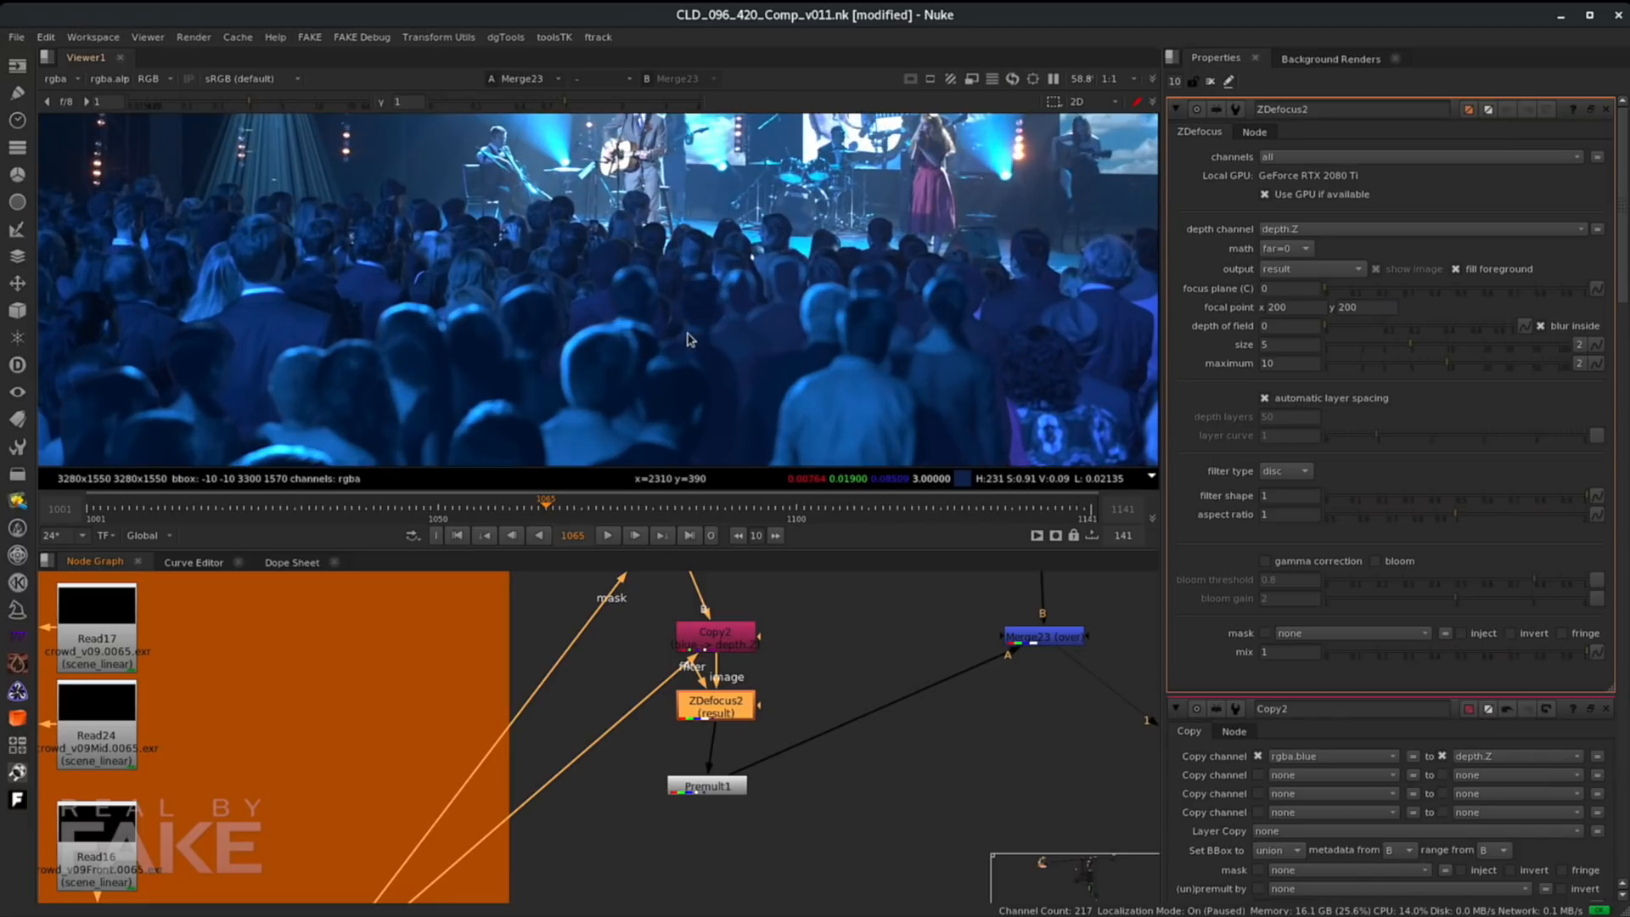
scroll(692, 343, down, 4)
click(709, 711)
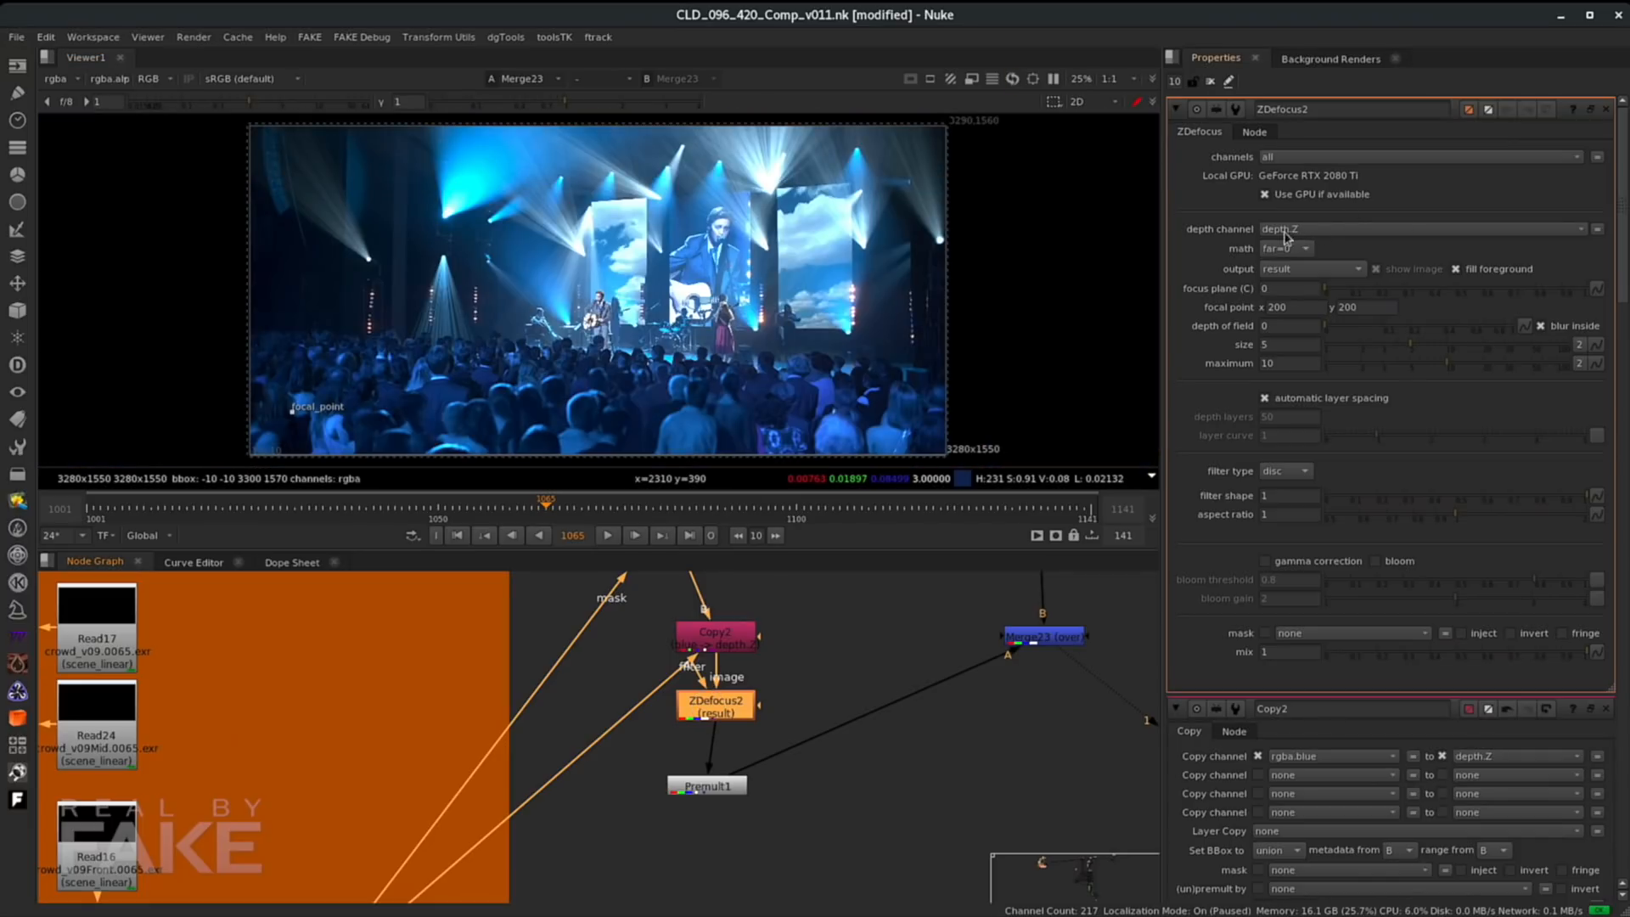
drag(747, 635, 747, 614)
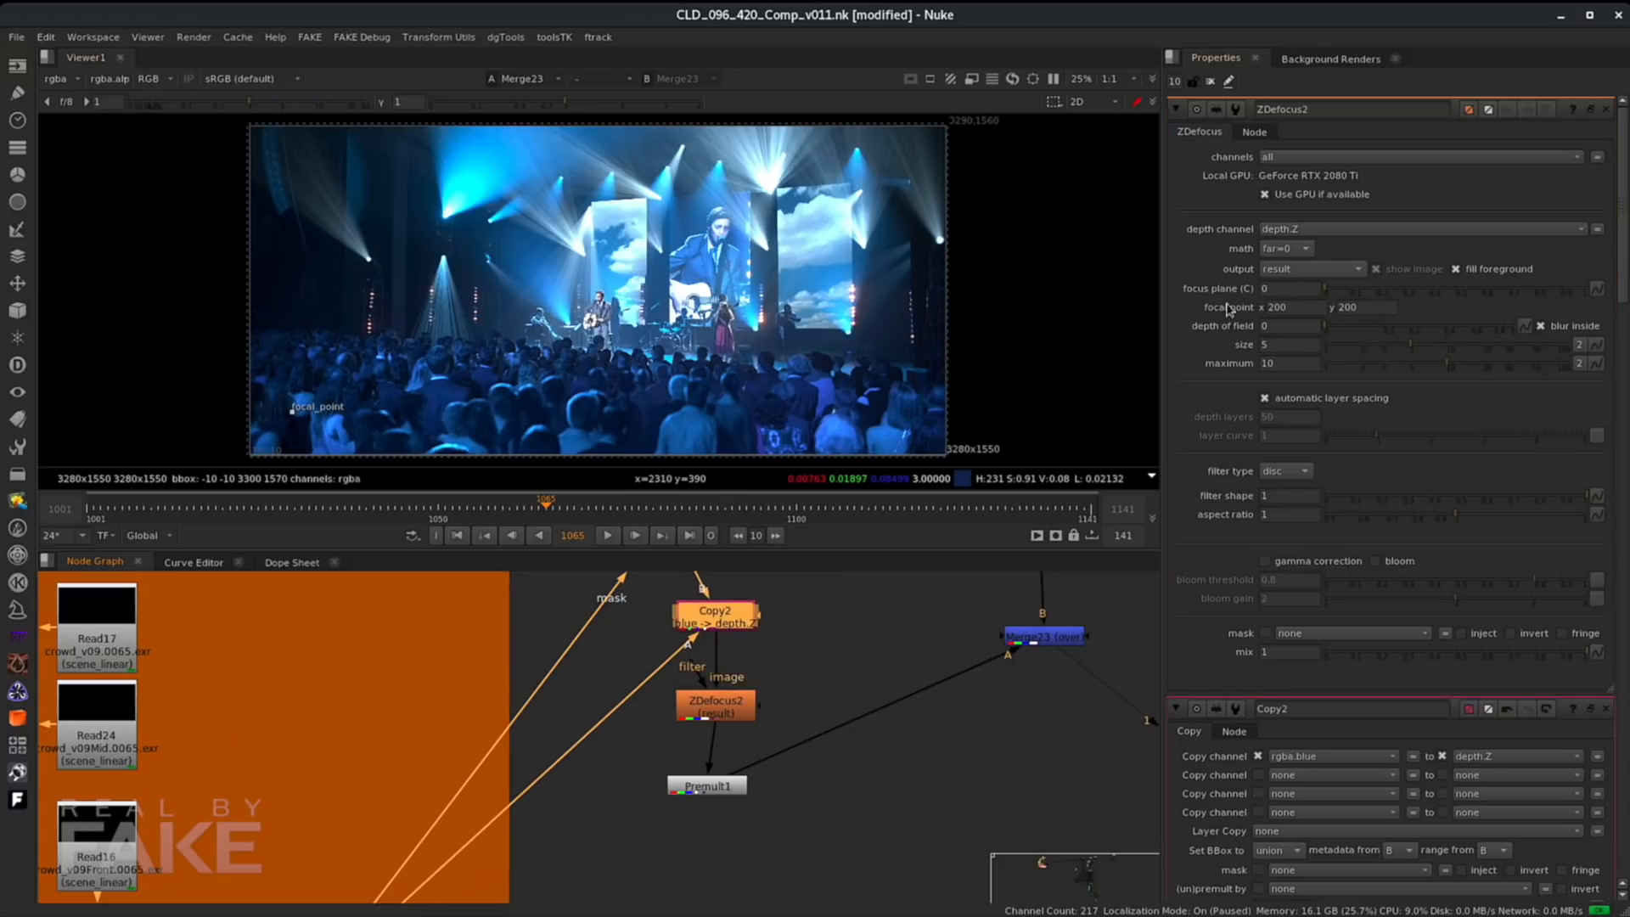
- Switch ZDefocus output to focal plane setup and place the focal point on the mid-depth crowd
click(1287, 273)
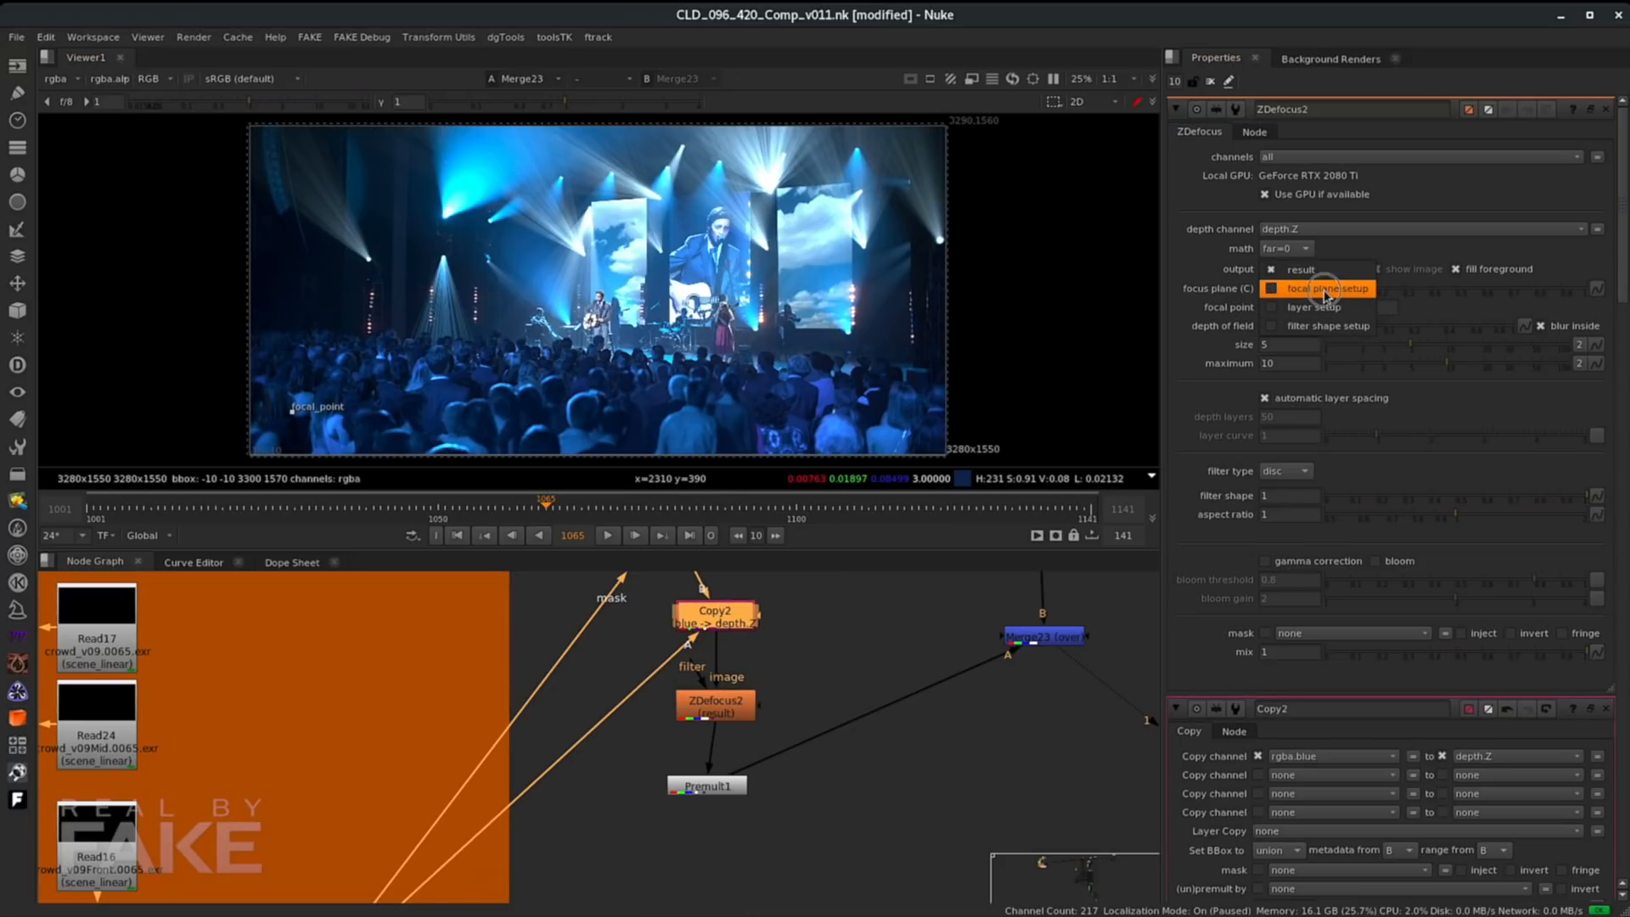
click(1324, 288)
scroll(641, 404, up, 2)
middle_drag(670, 386, 692, 332)
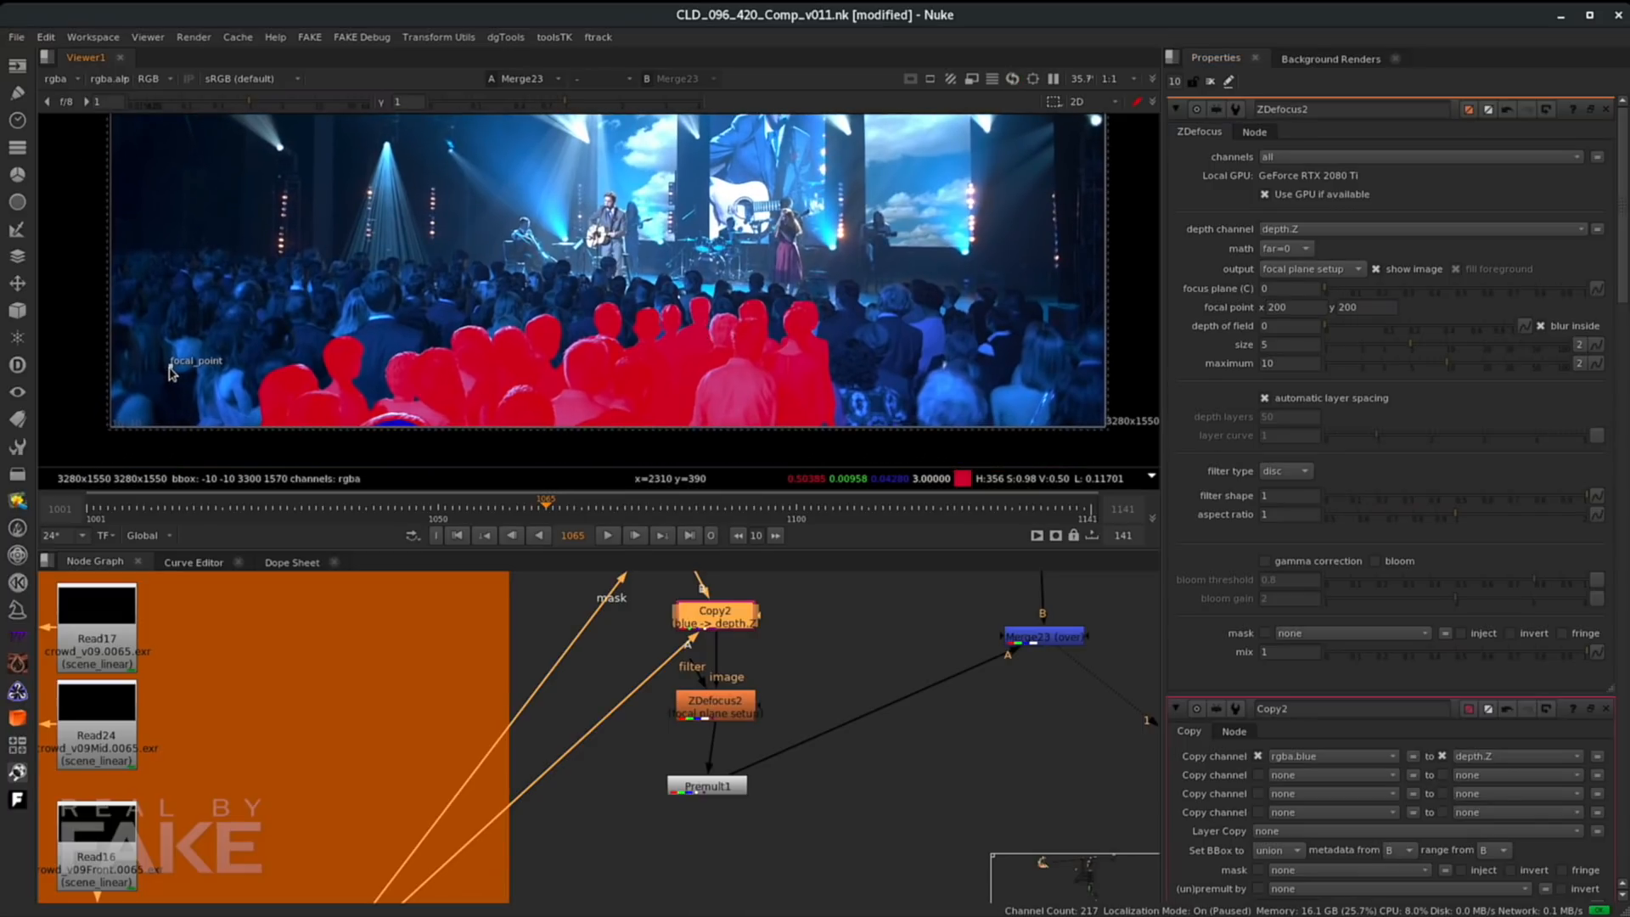
drag(174, 371, 699, 312)
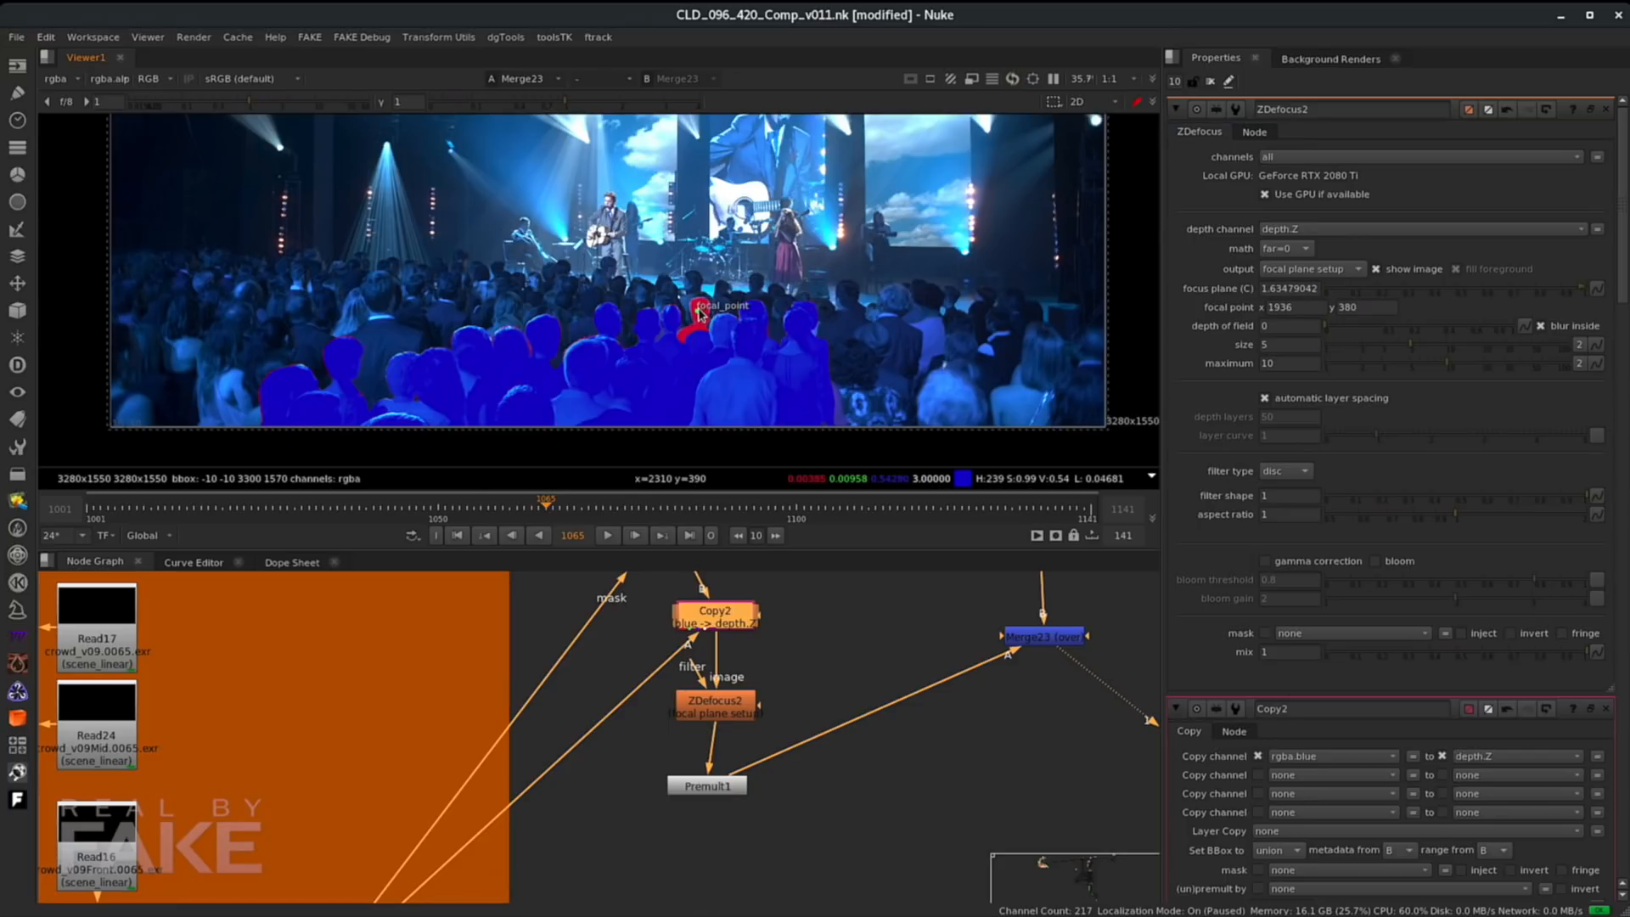
- Set ZDefocus depth of field to 0.185, size to 11.2, maximum to 17, and move the focal point further back
drag(1331, 331, 1477, 362)
mouse_move(1376, 329)
mouse_down()
mouse_move(1419, 331)
mouse_move(1380, 331)
mouse_up()
drag(698, 316, 586, 368)
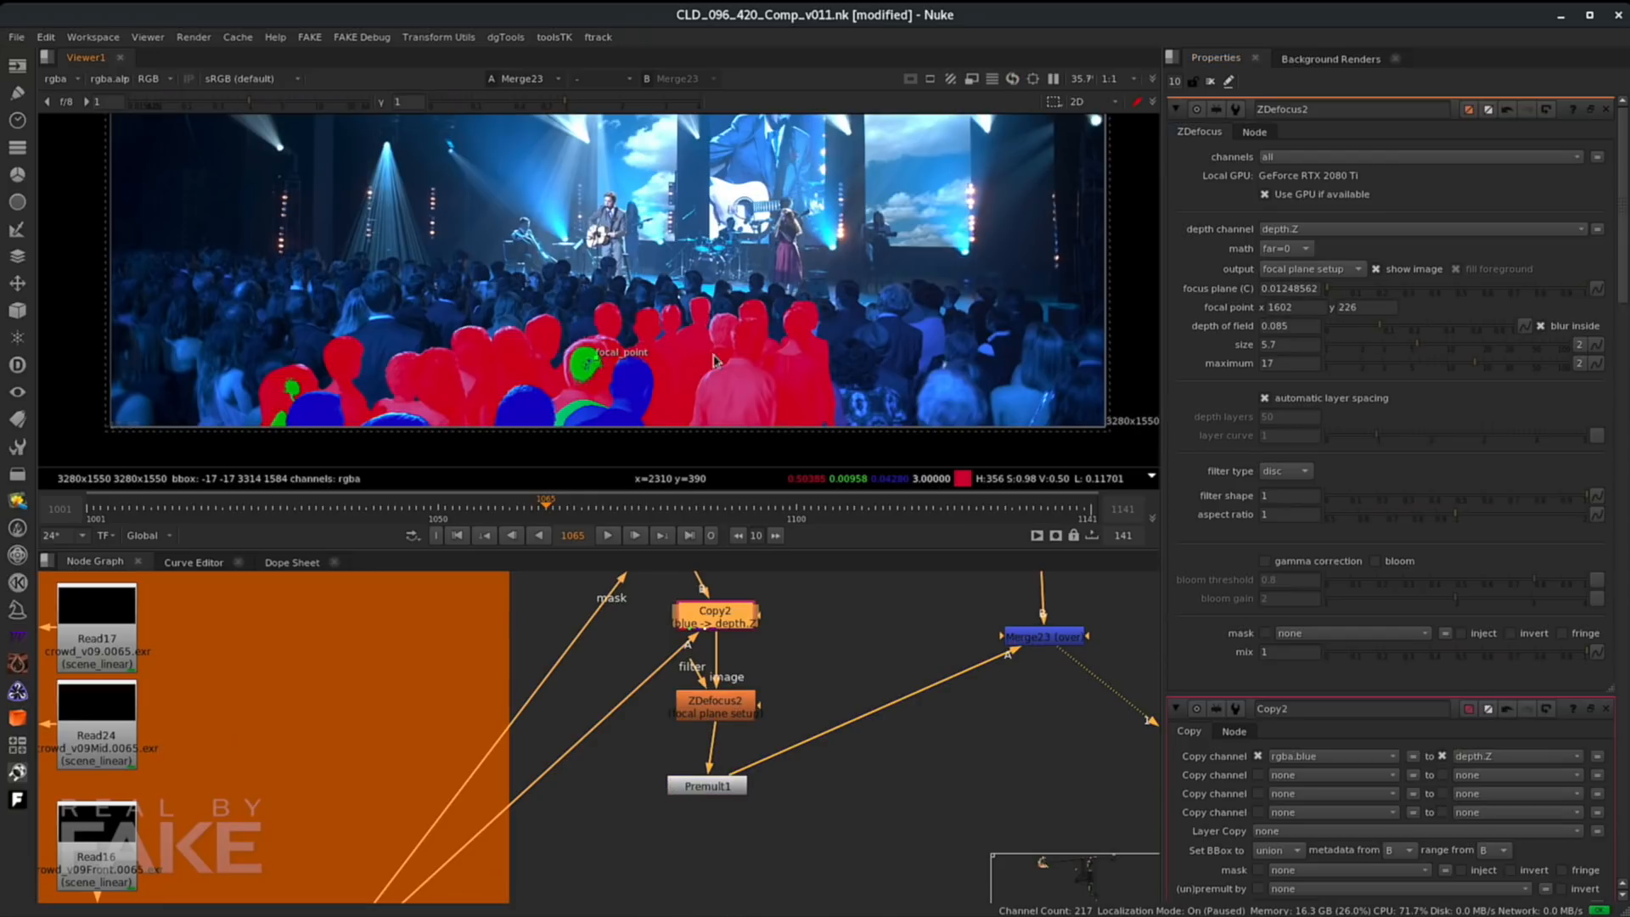
drag(1390, 327, 1448, 354)
scroll(684, 355, up, 2)
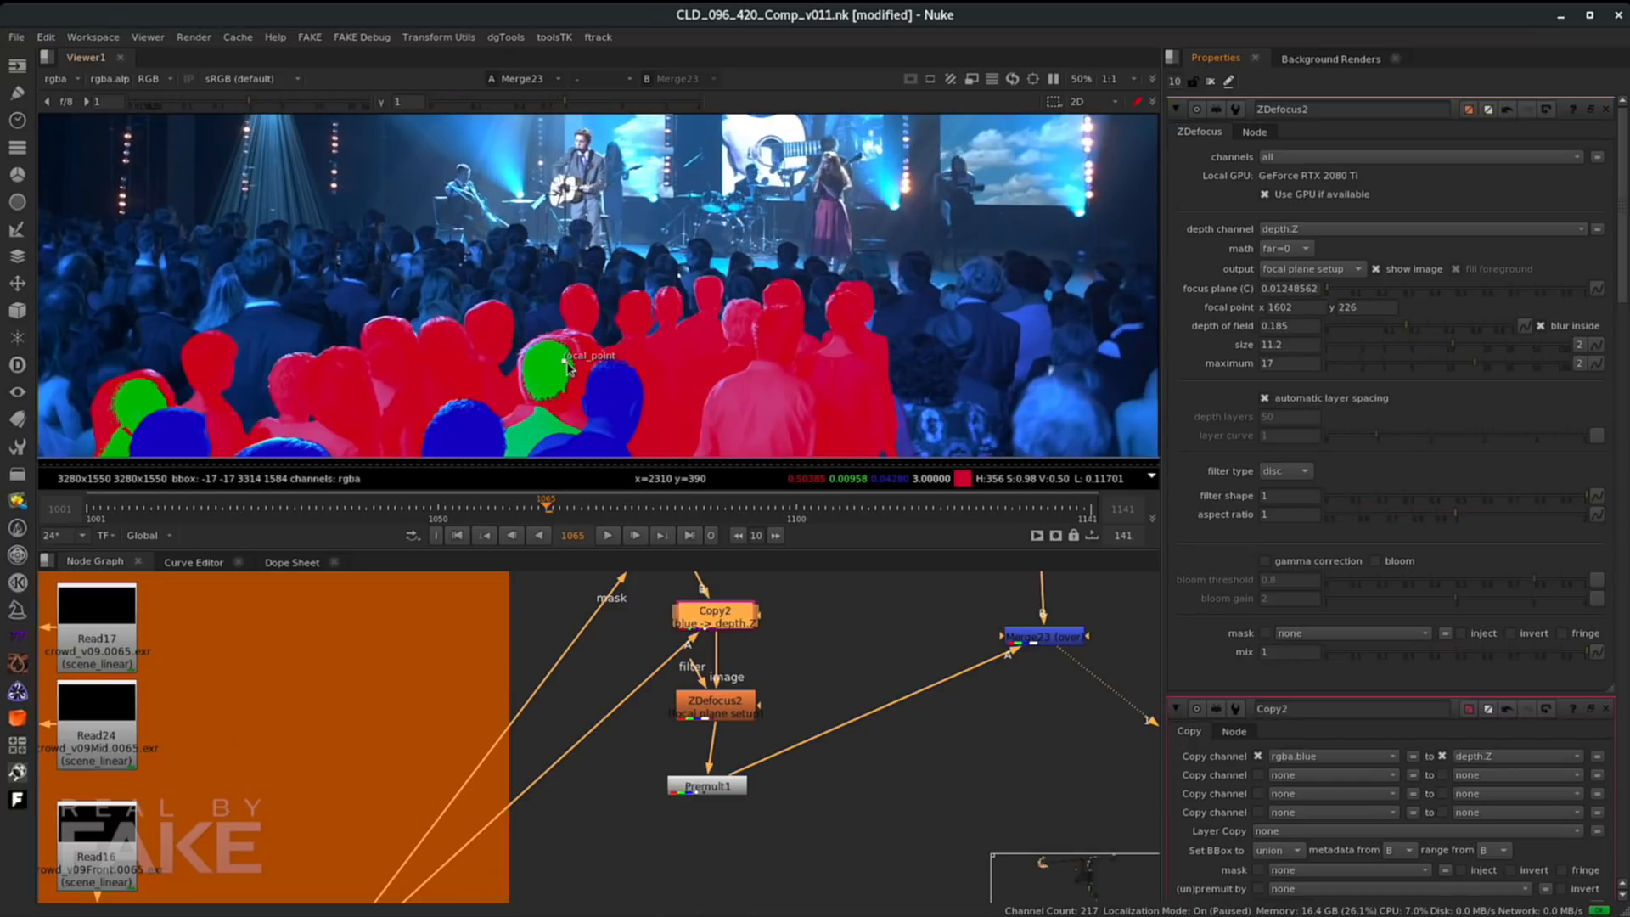
drag(565, 361, 713, 291)
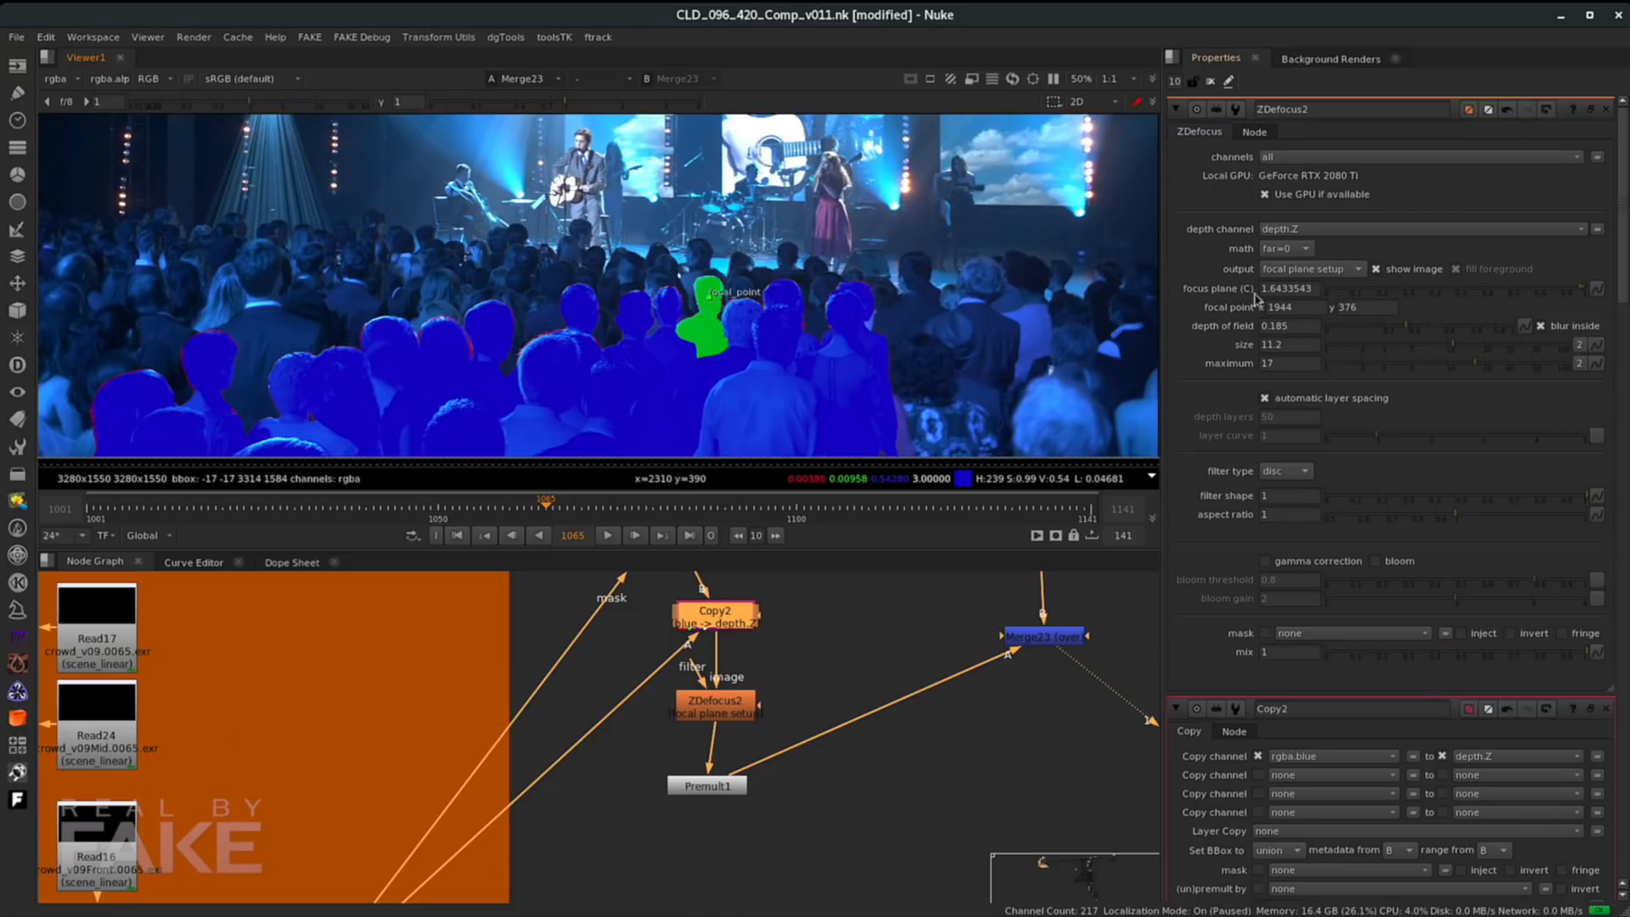
- Switch ZDefocus output back to result and inspect the defocused crowd
click(1293, 269)
click(1298, 251)
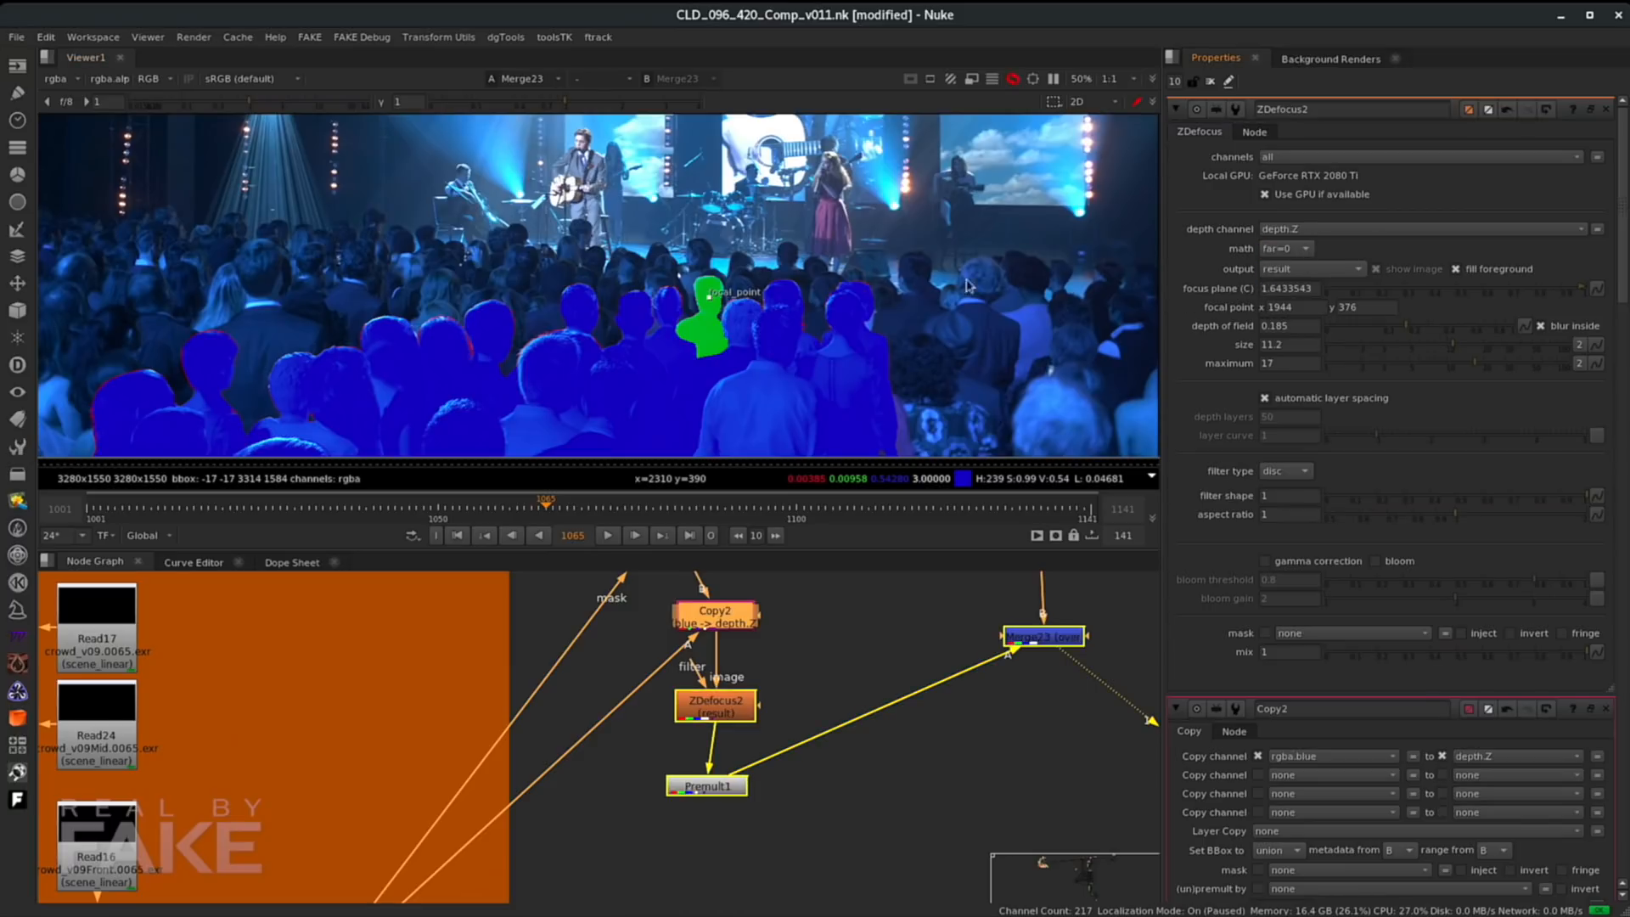
middle_drag(440, 381, 551, 340)
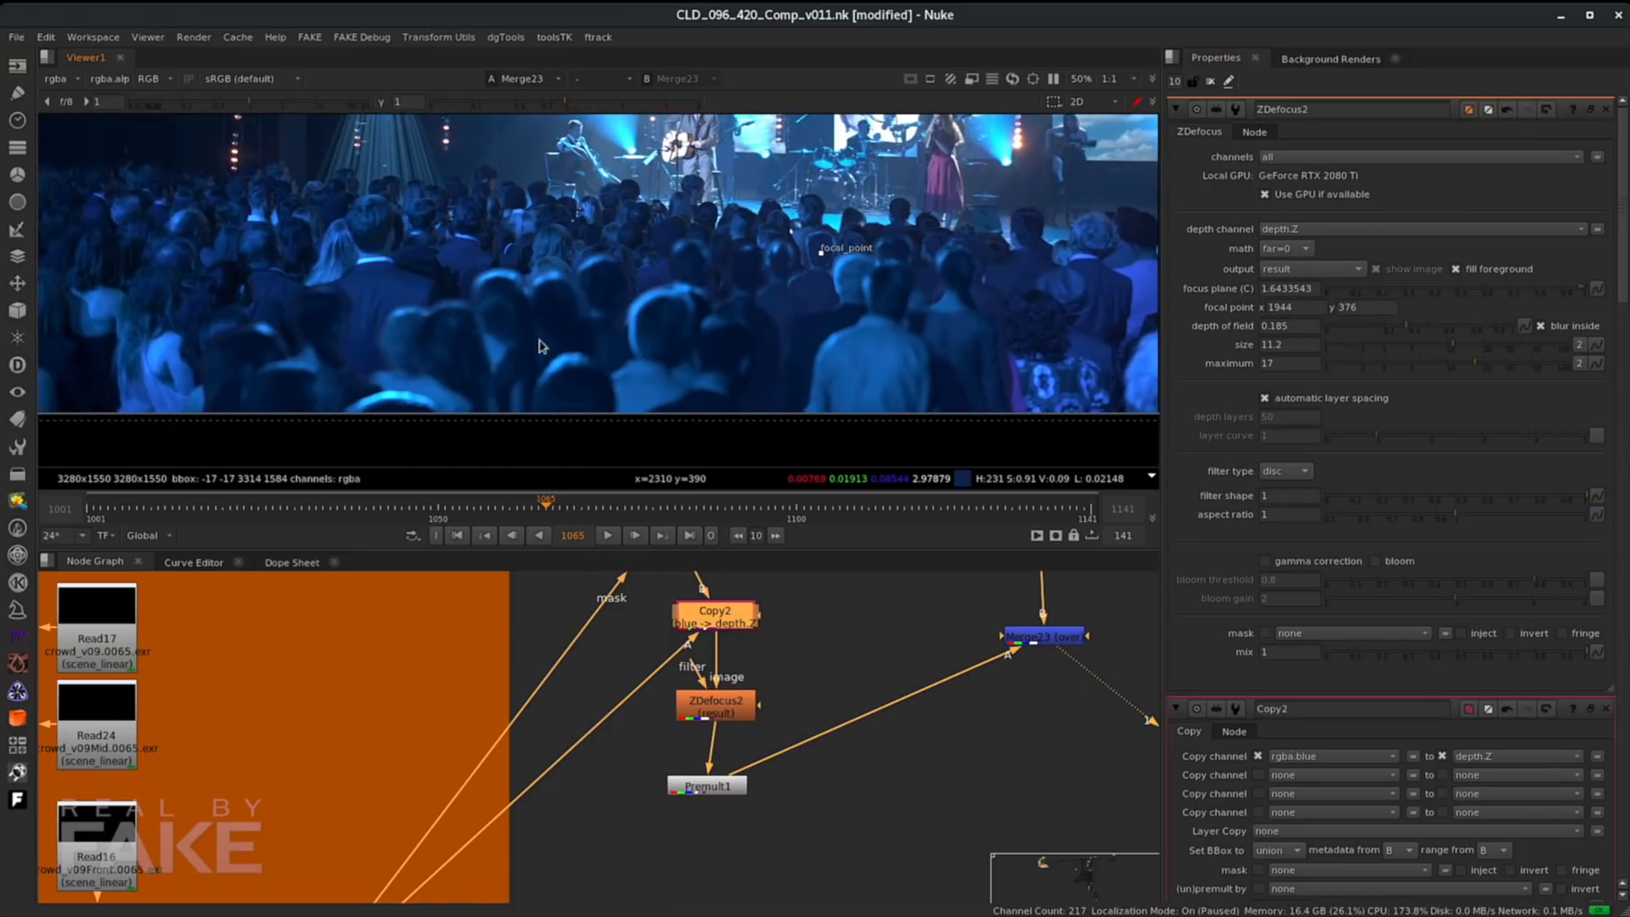
scroll(480, 337, up, 1)
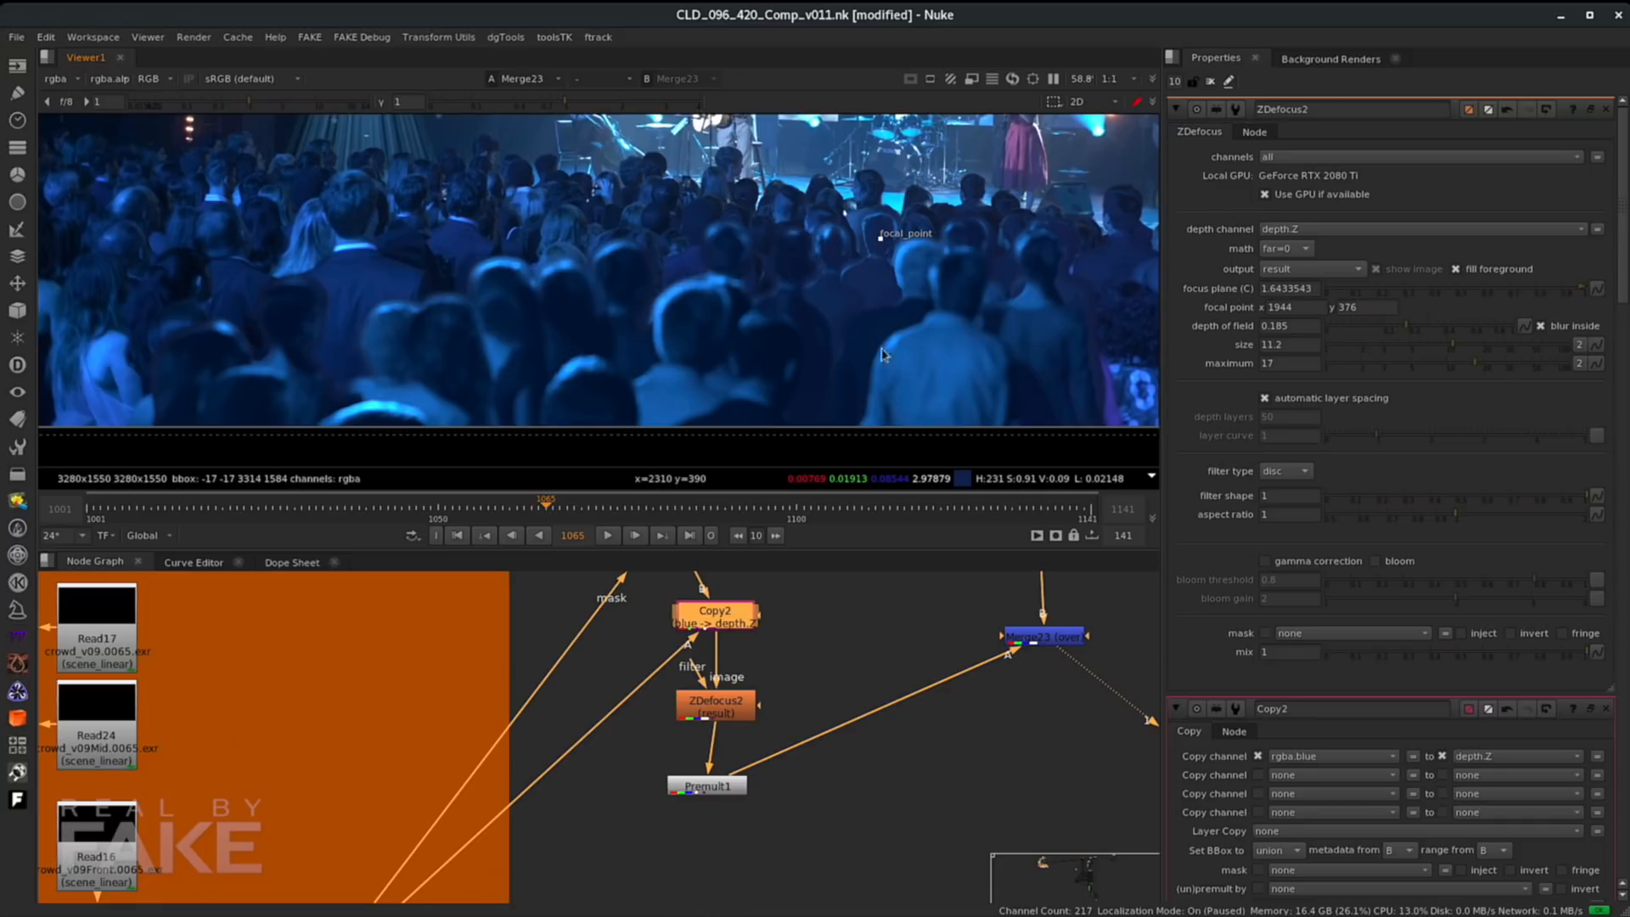
- Fine-tune ZDefocus depth of field, size and maximum blur
click(1350, 326)
drag(1402, 348, 1412, 348)
drag(1342, 326, 1331, 326)
drag(1383, 347, 1354, 346)
drag(1434, 365, 1457, 365)
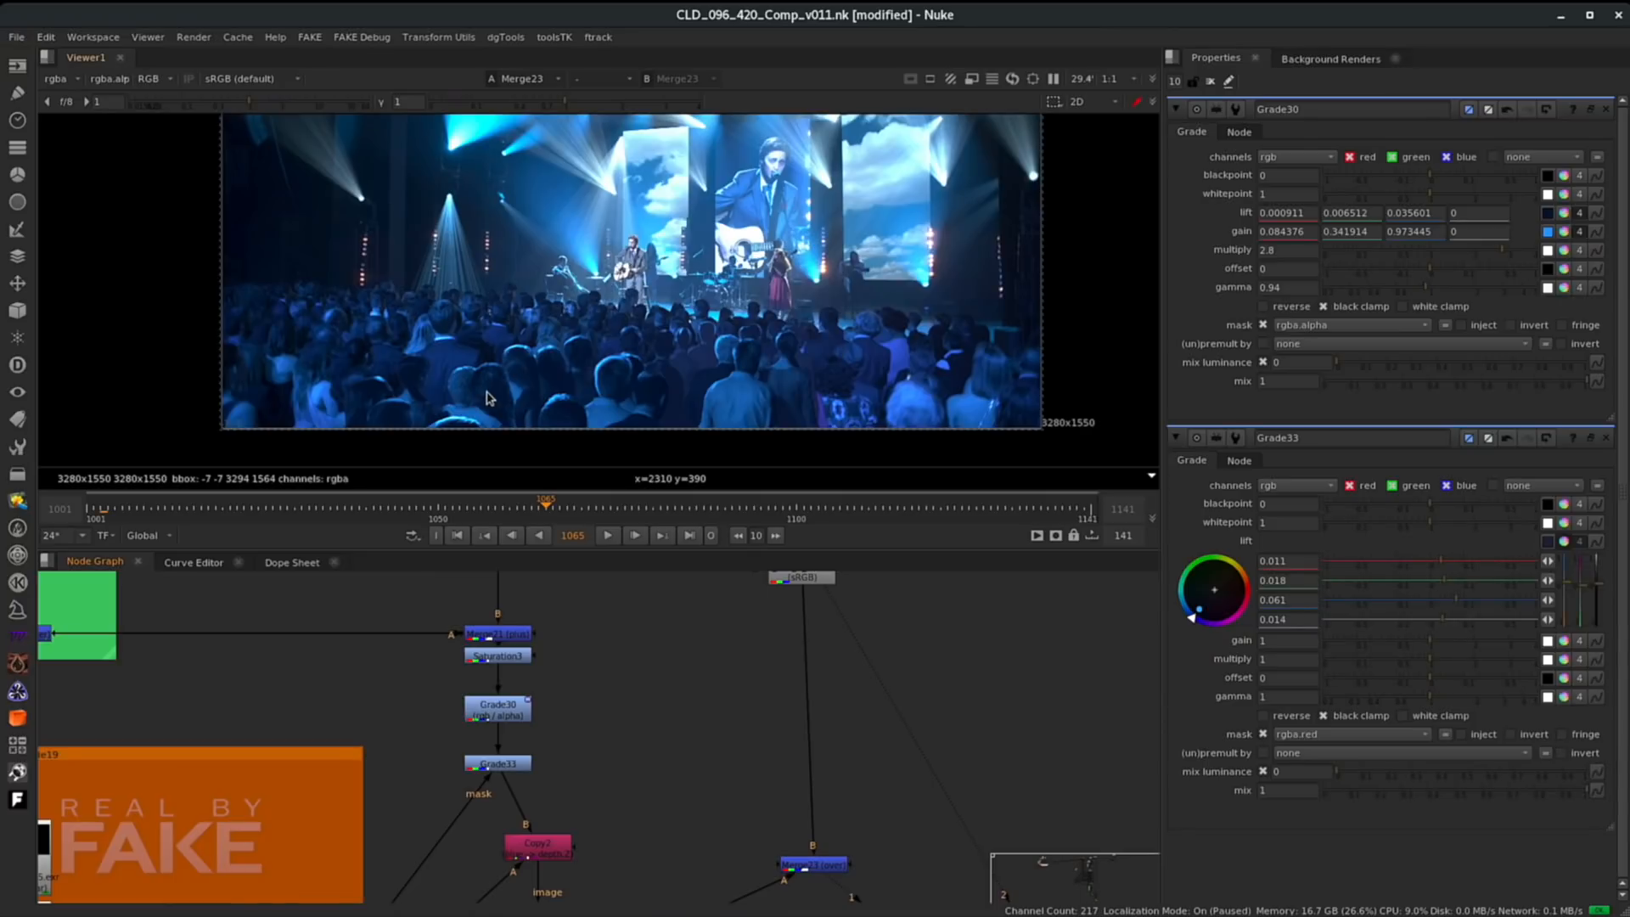
- Go to frame 1003 and inspect the composite in the viewer
click(101, 510)
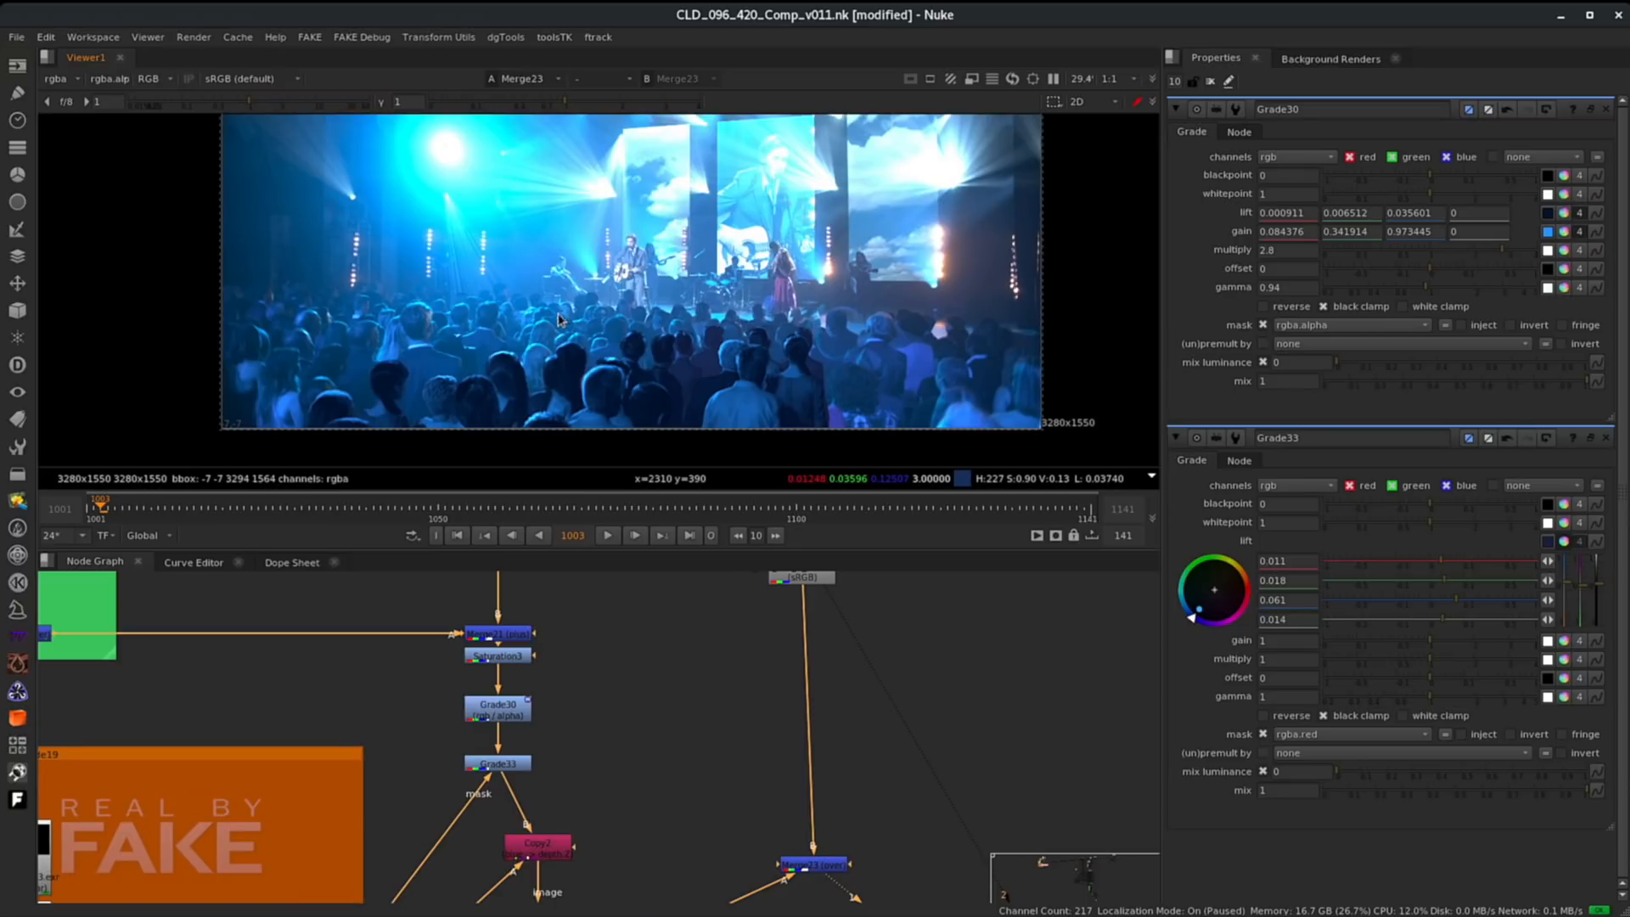
scroll(428, 374, up, 2)
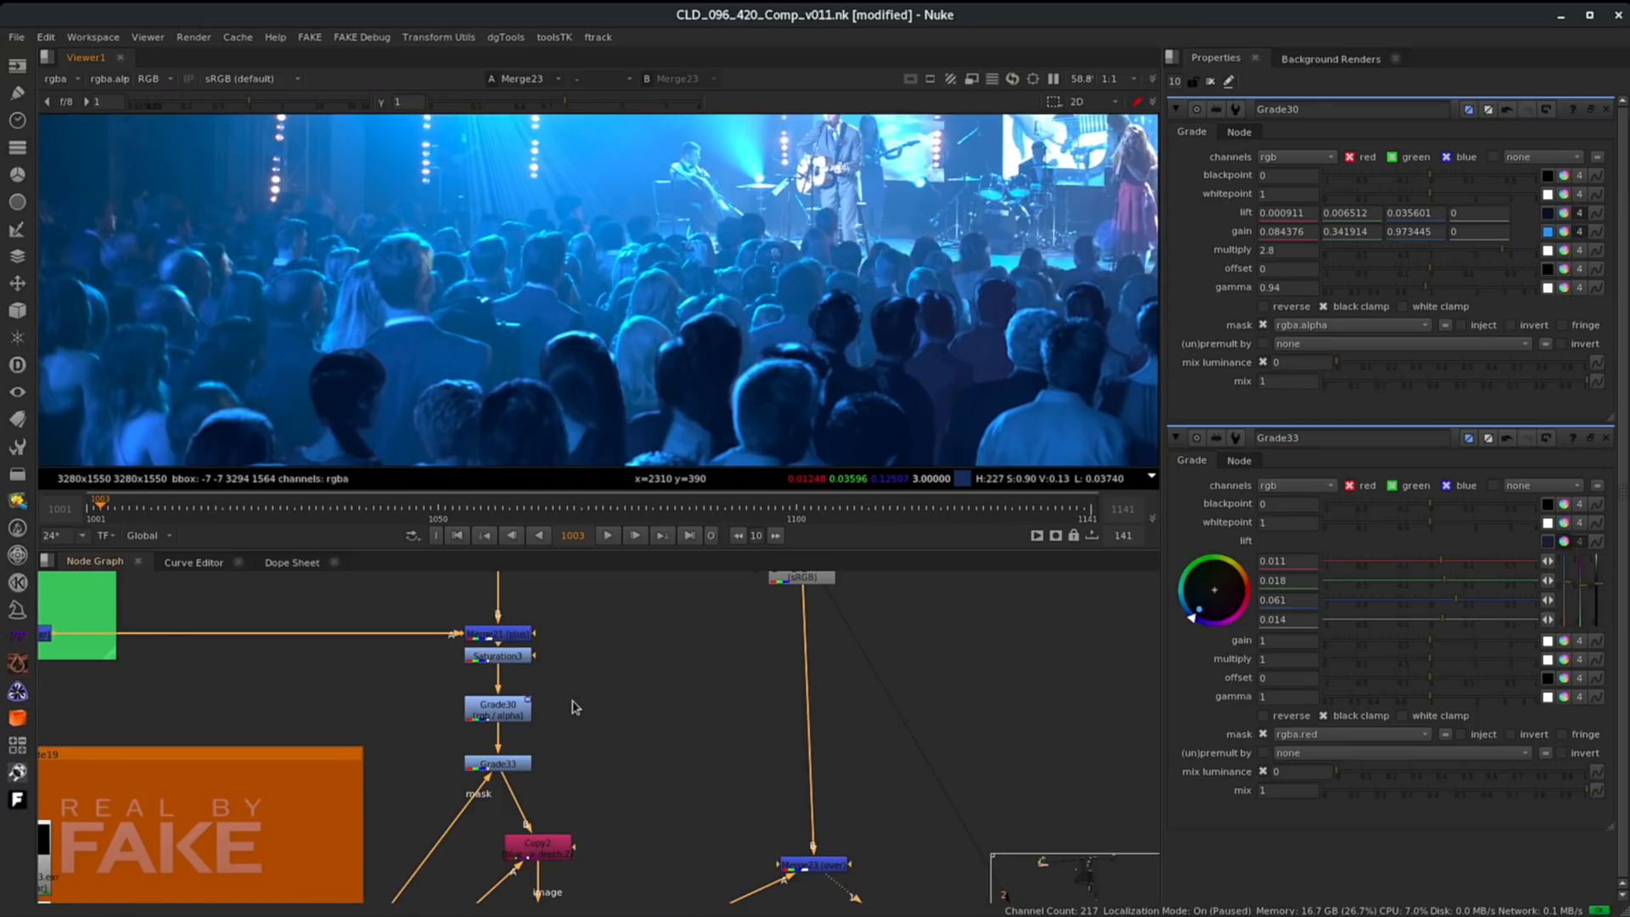
scroll(575, 707, down, 3)
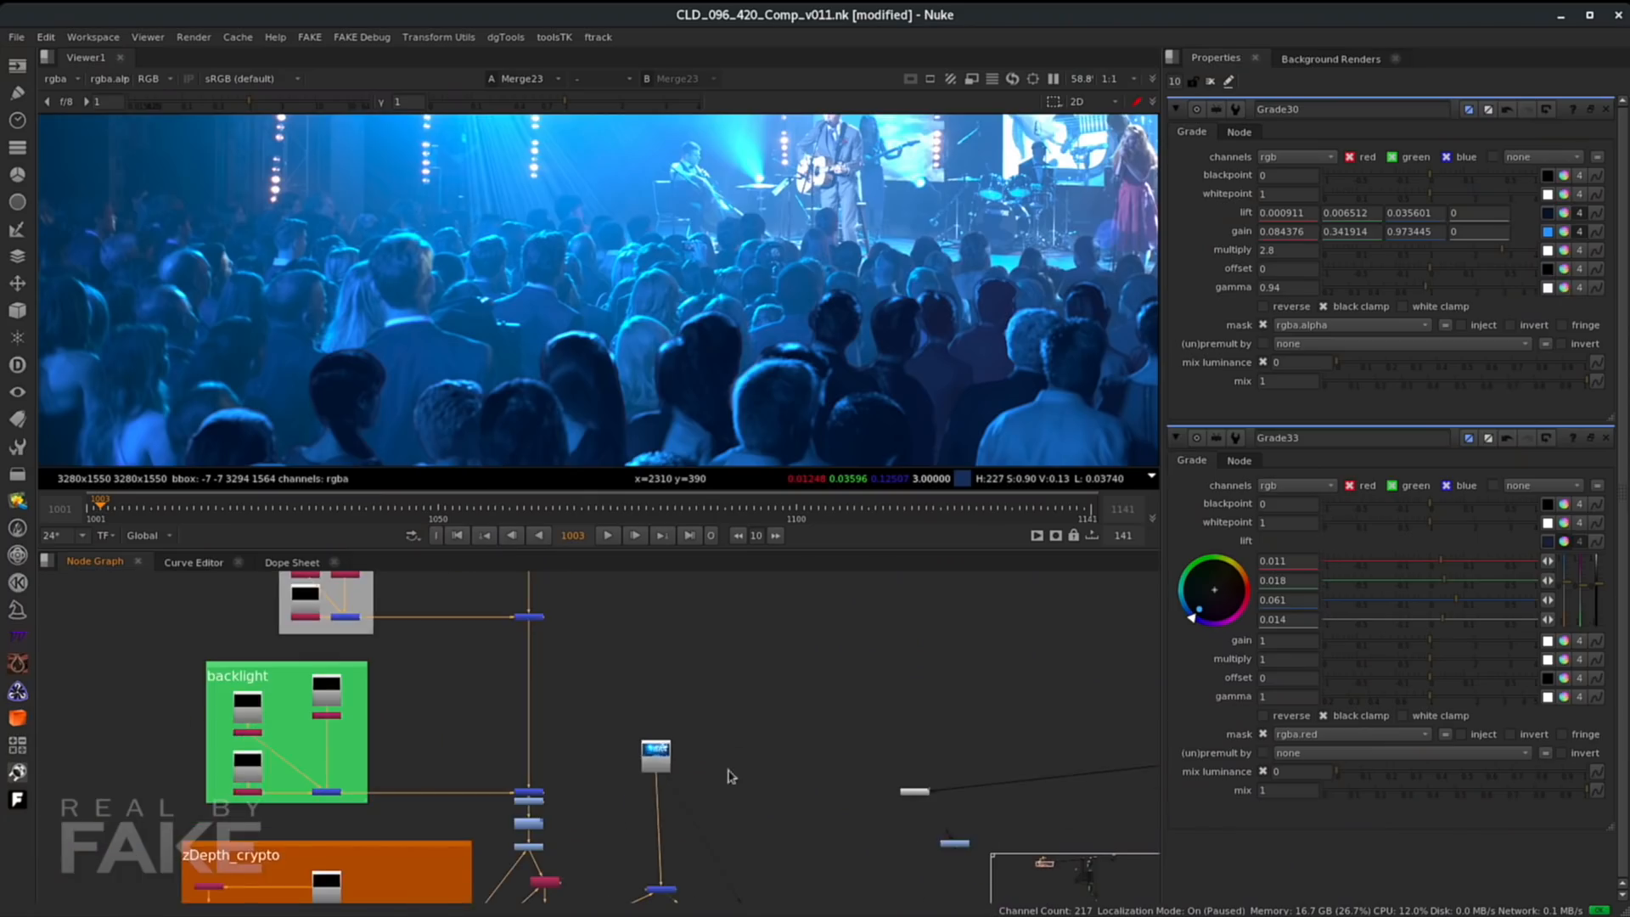
- Move the plate Read node aside and display it in the viewer
middle_drag(730, 777, 666, 796)
click(635, 754)
key(1)
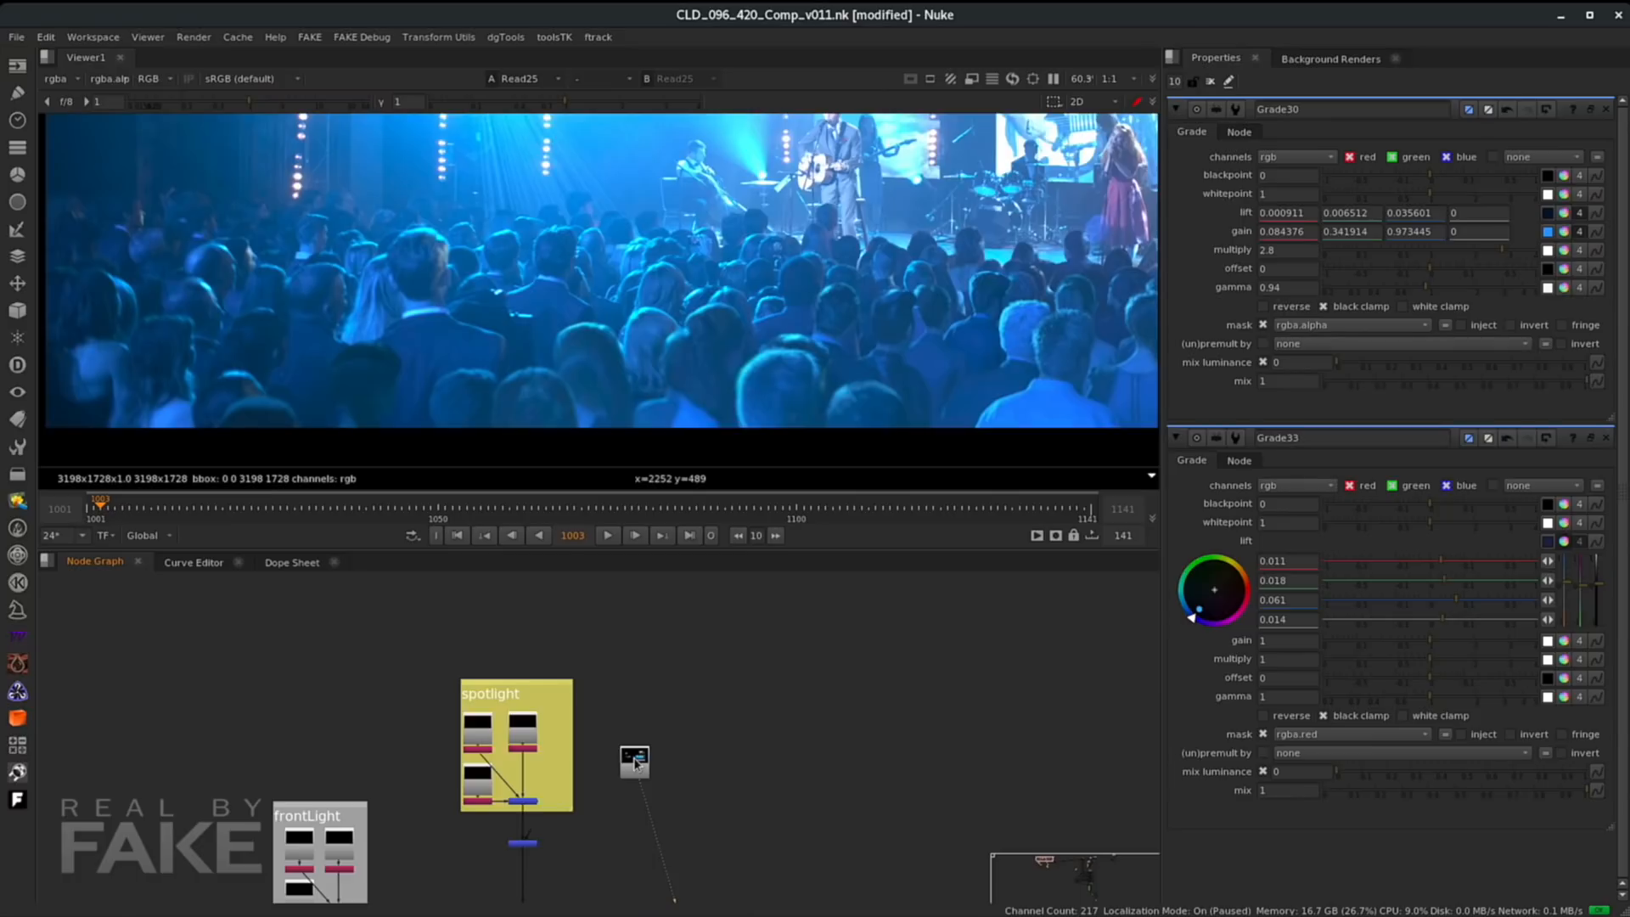
drag(635, 754, 715, 763)
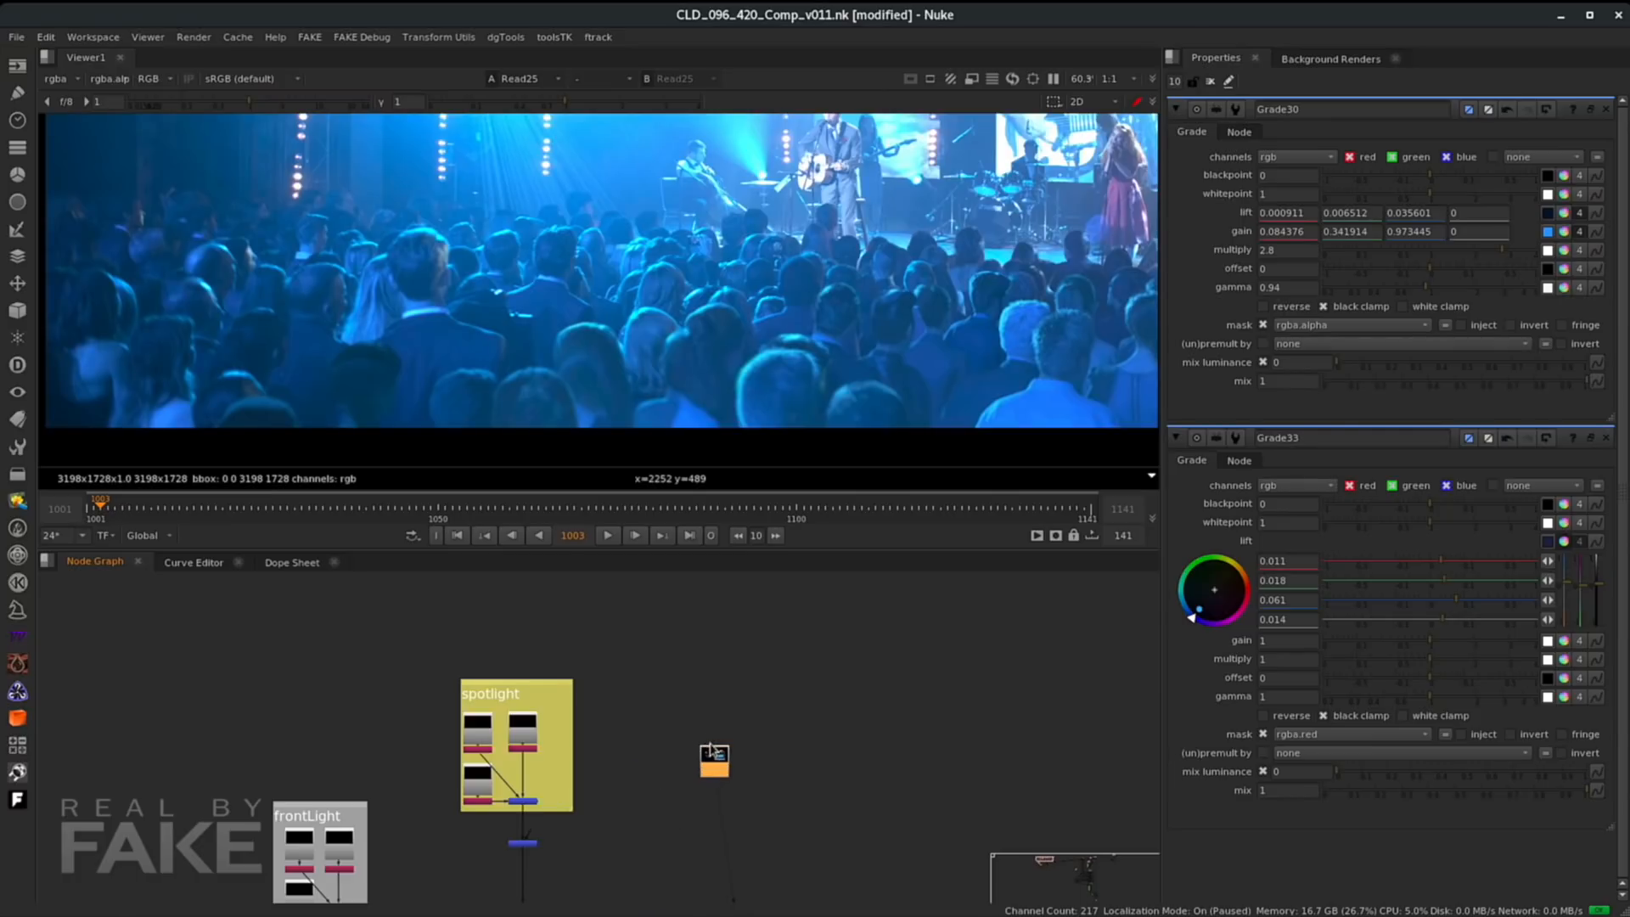
middle_drag(721, 821, 734, 660)
middle_drag(699, 788, 689, 699)
click(663, 817)
key(1)
click(675, 755)
scroll(708, 764, up, 2)
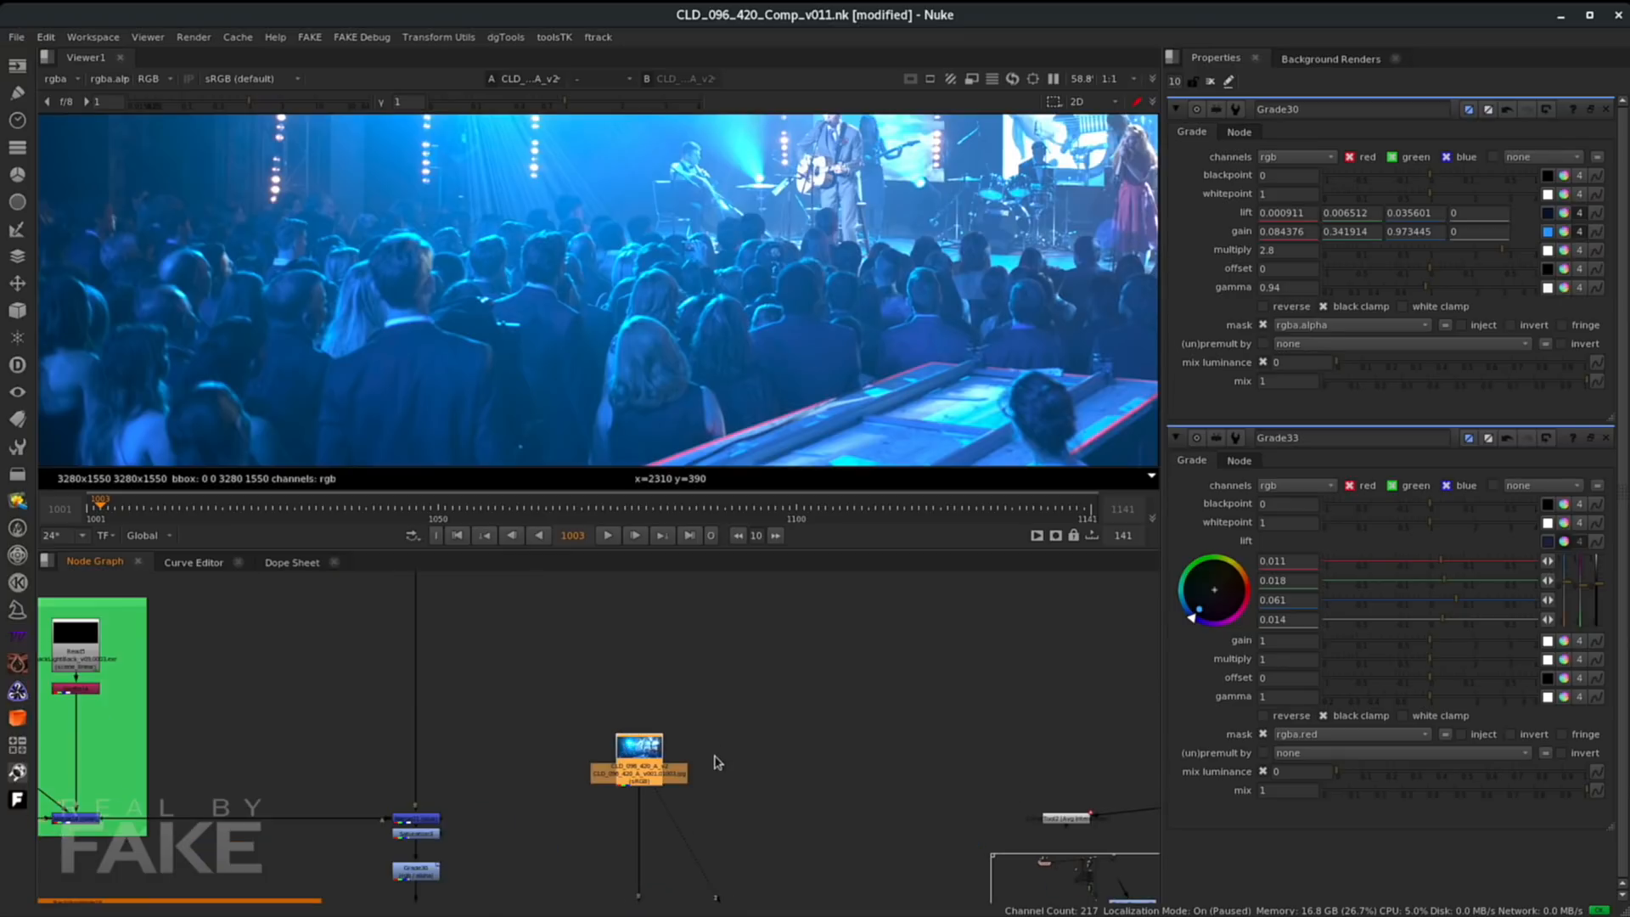
scroll(769, 738, up, 3)
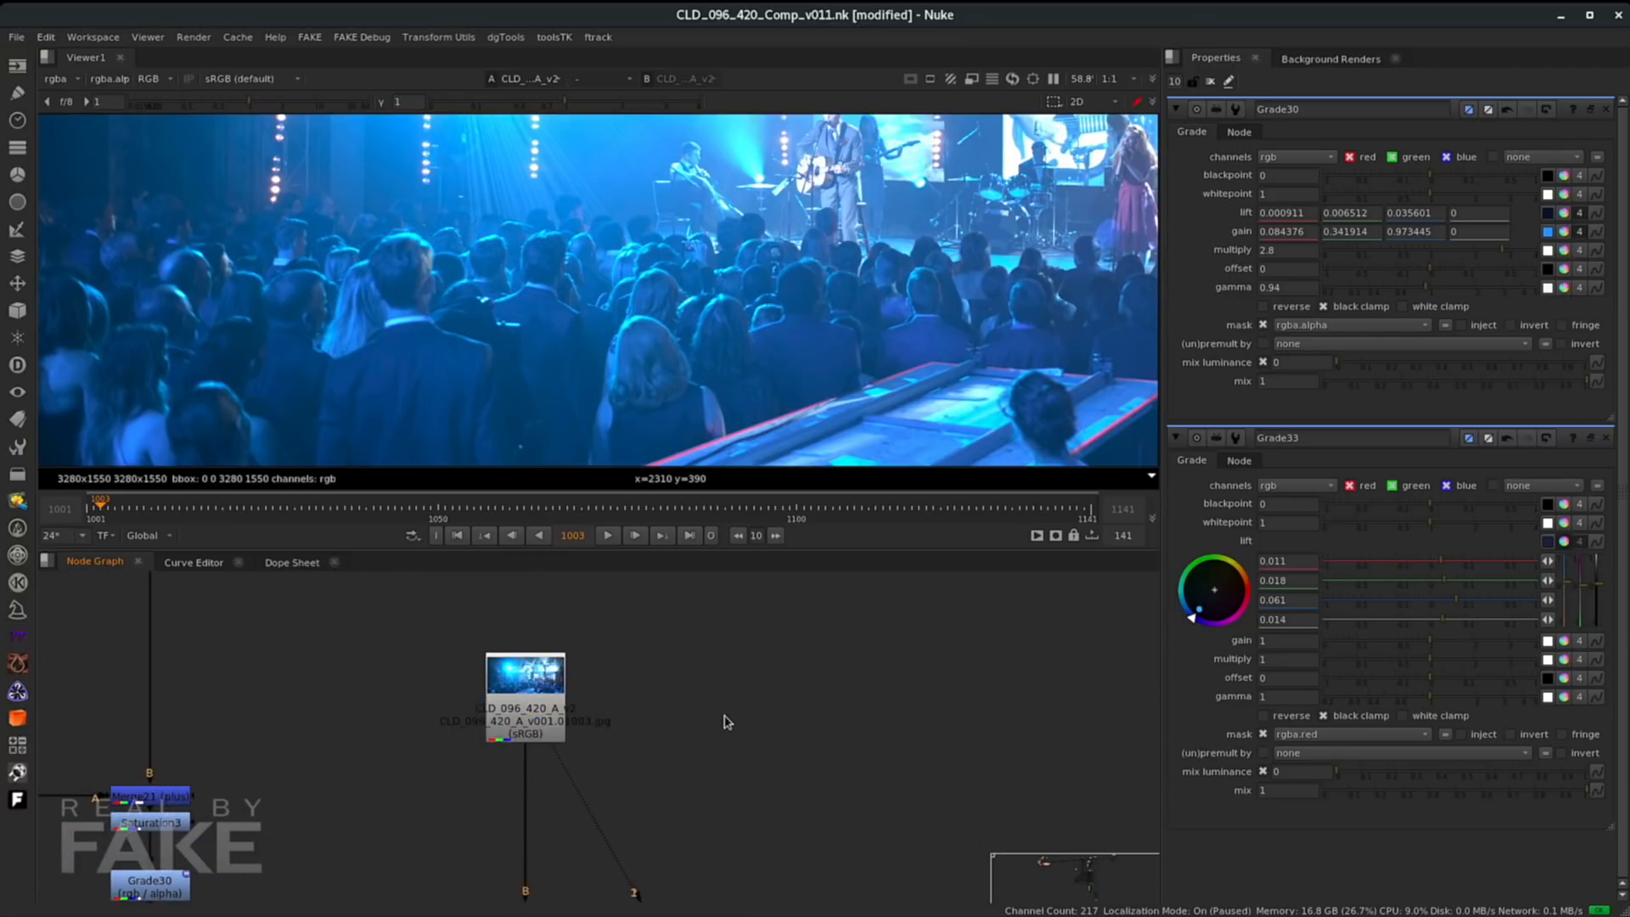
- Add a Tracker node fed by the plate Read node
key(Tab)
text(tracker [Transform)
key(Down)
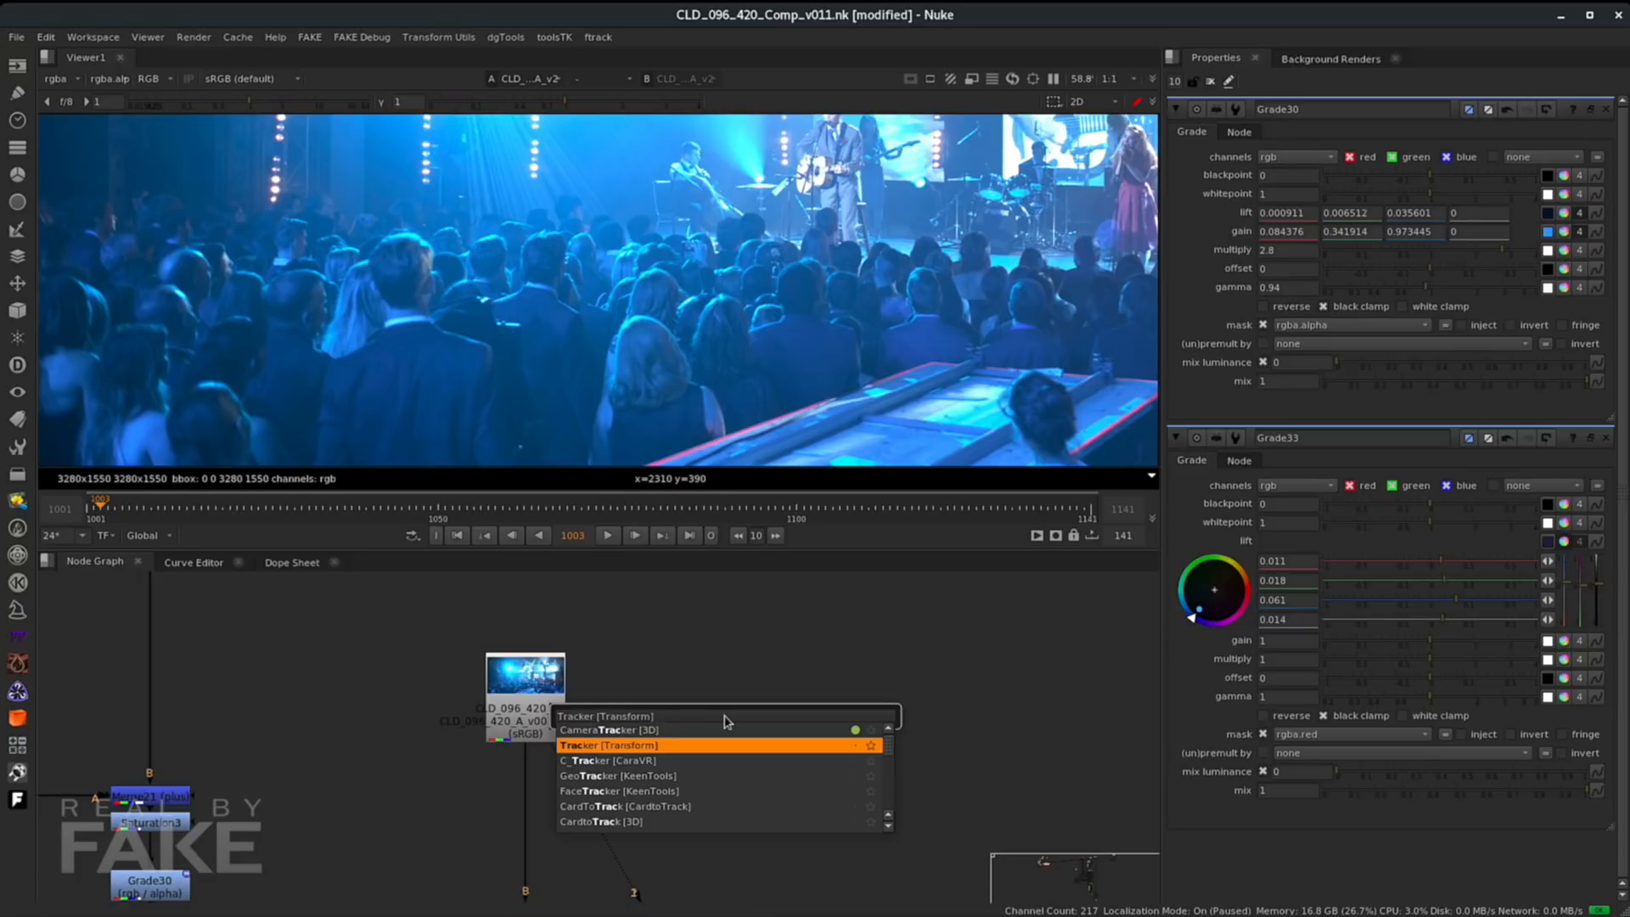
key(Return)
drag(713, 705, 525, 692)
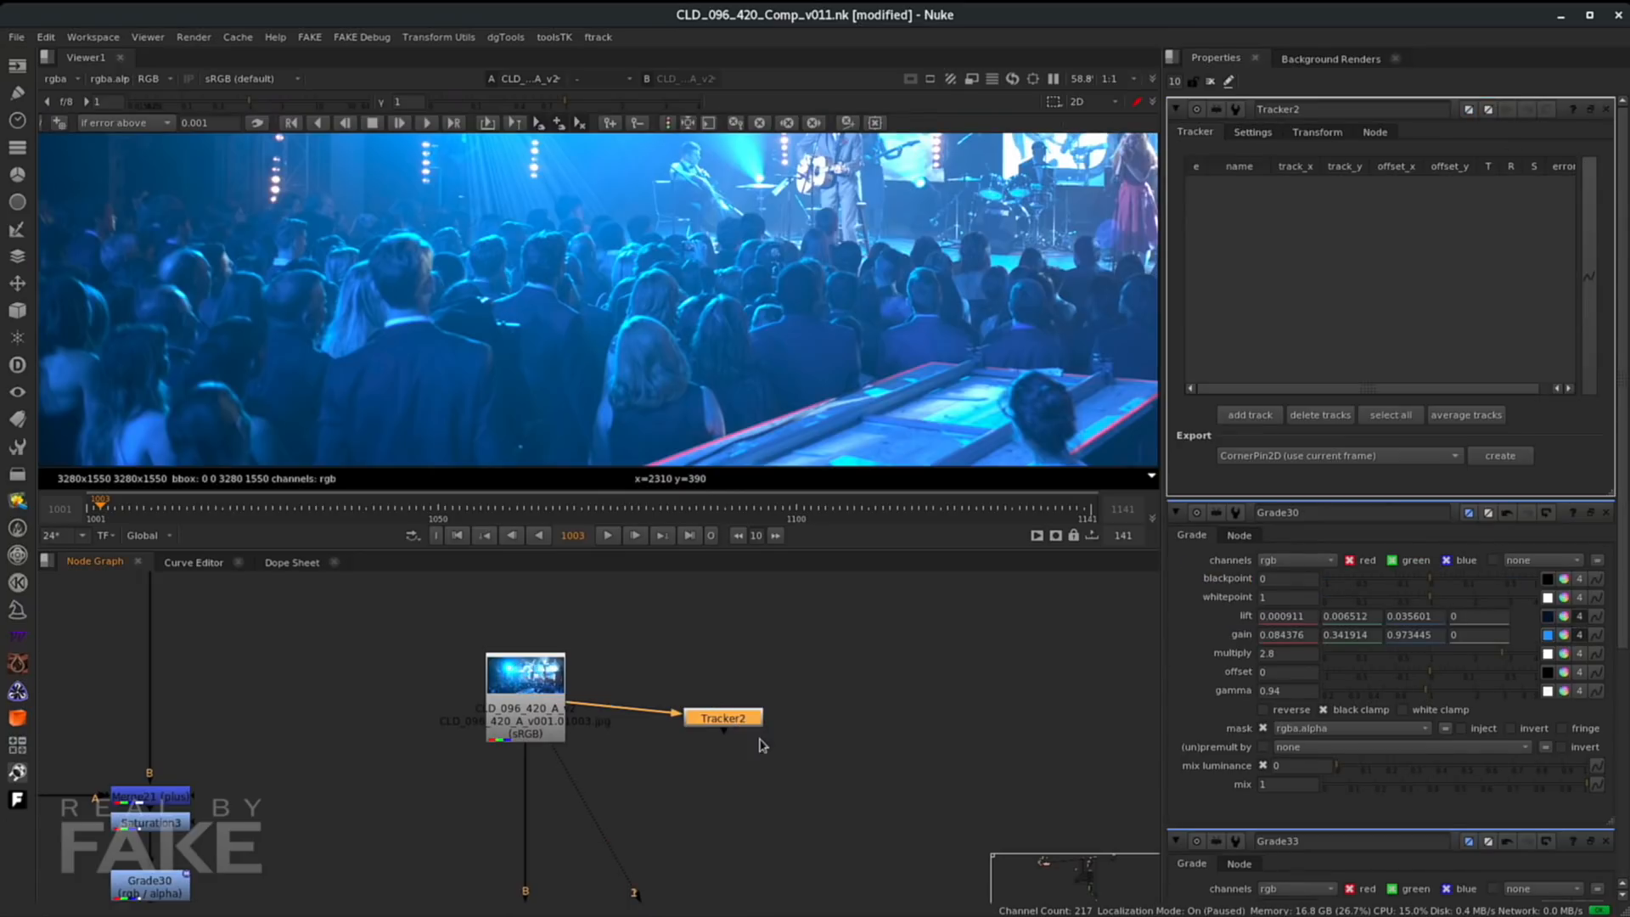
- View Tracker2, add a track, and place it on a crowd member's head
key(1)
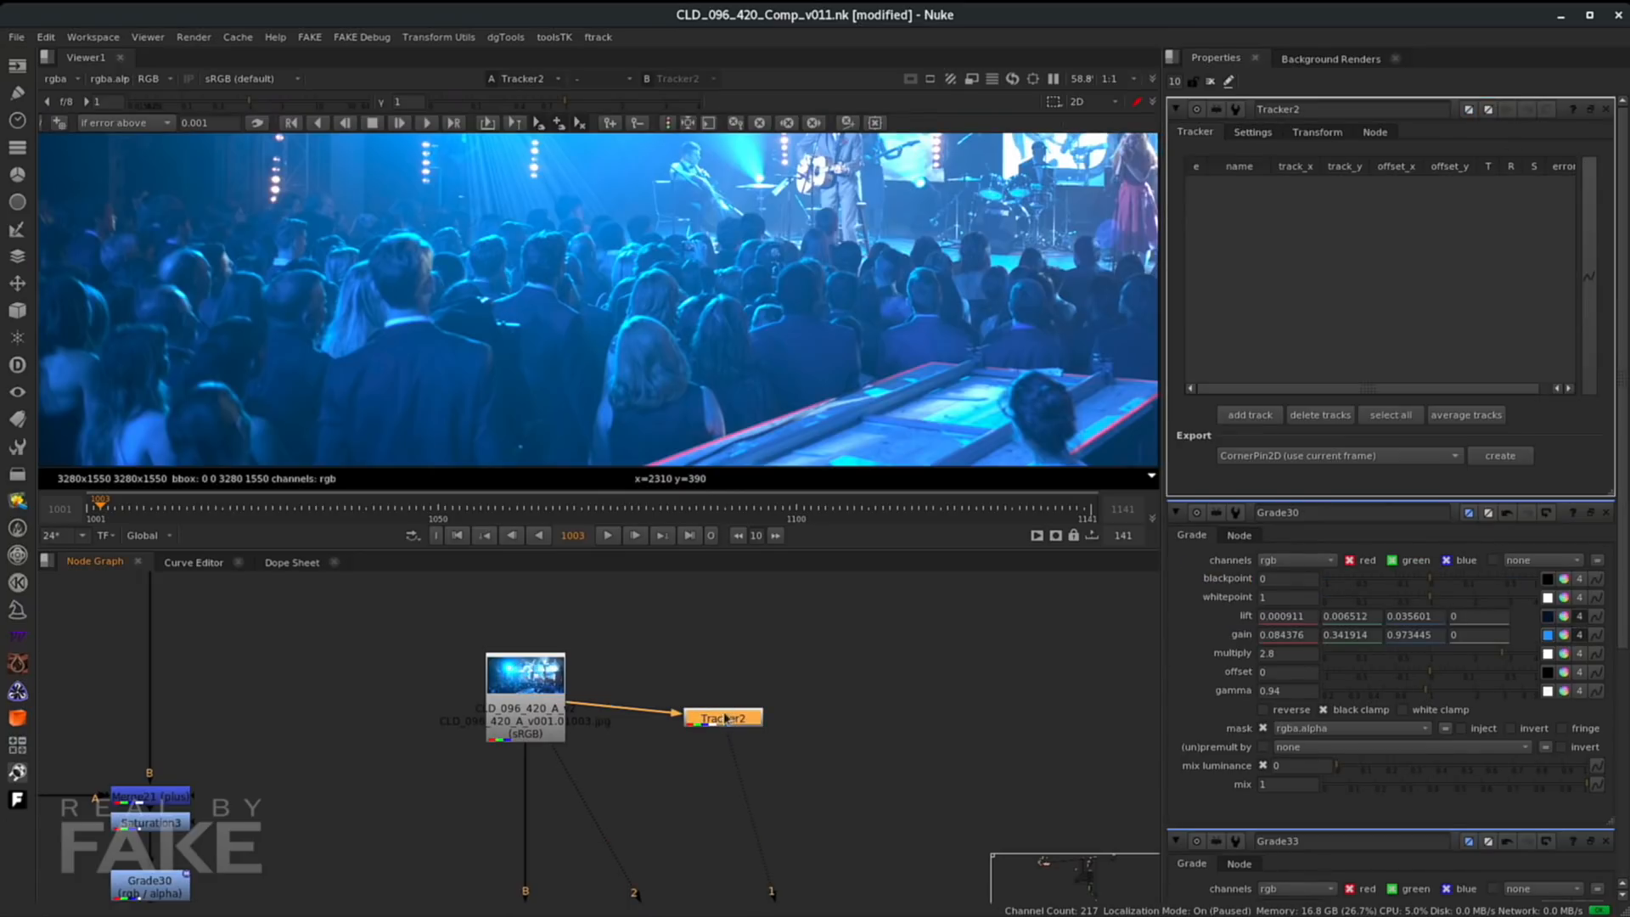
click(1250, 415)
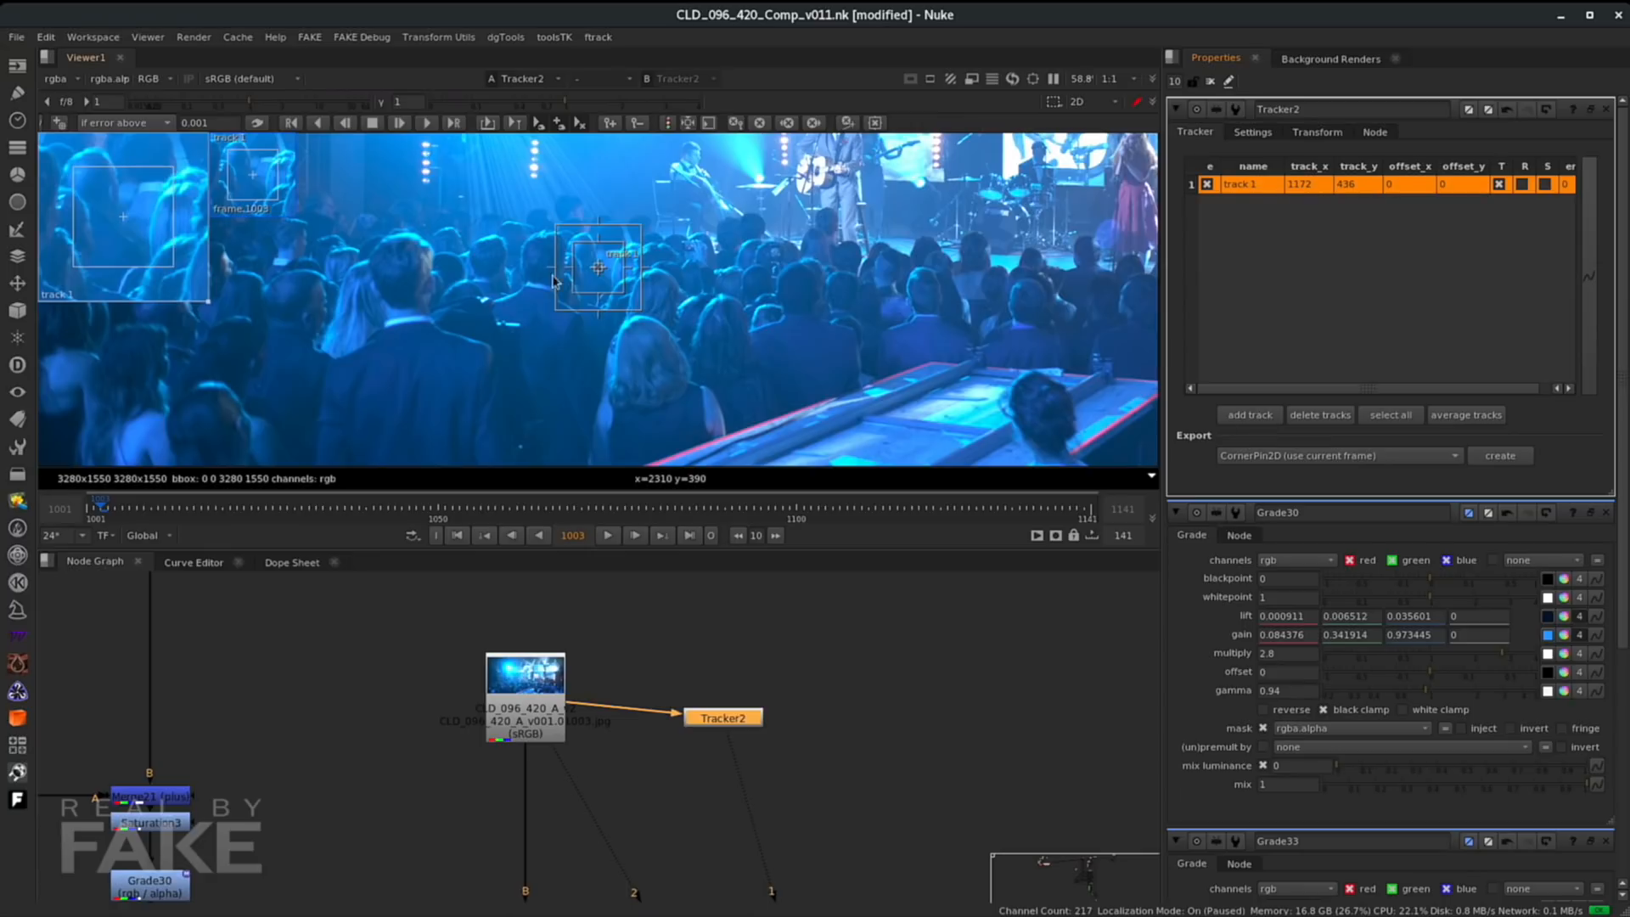
drag(599, 270, 417, 337)
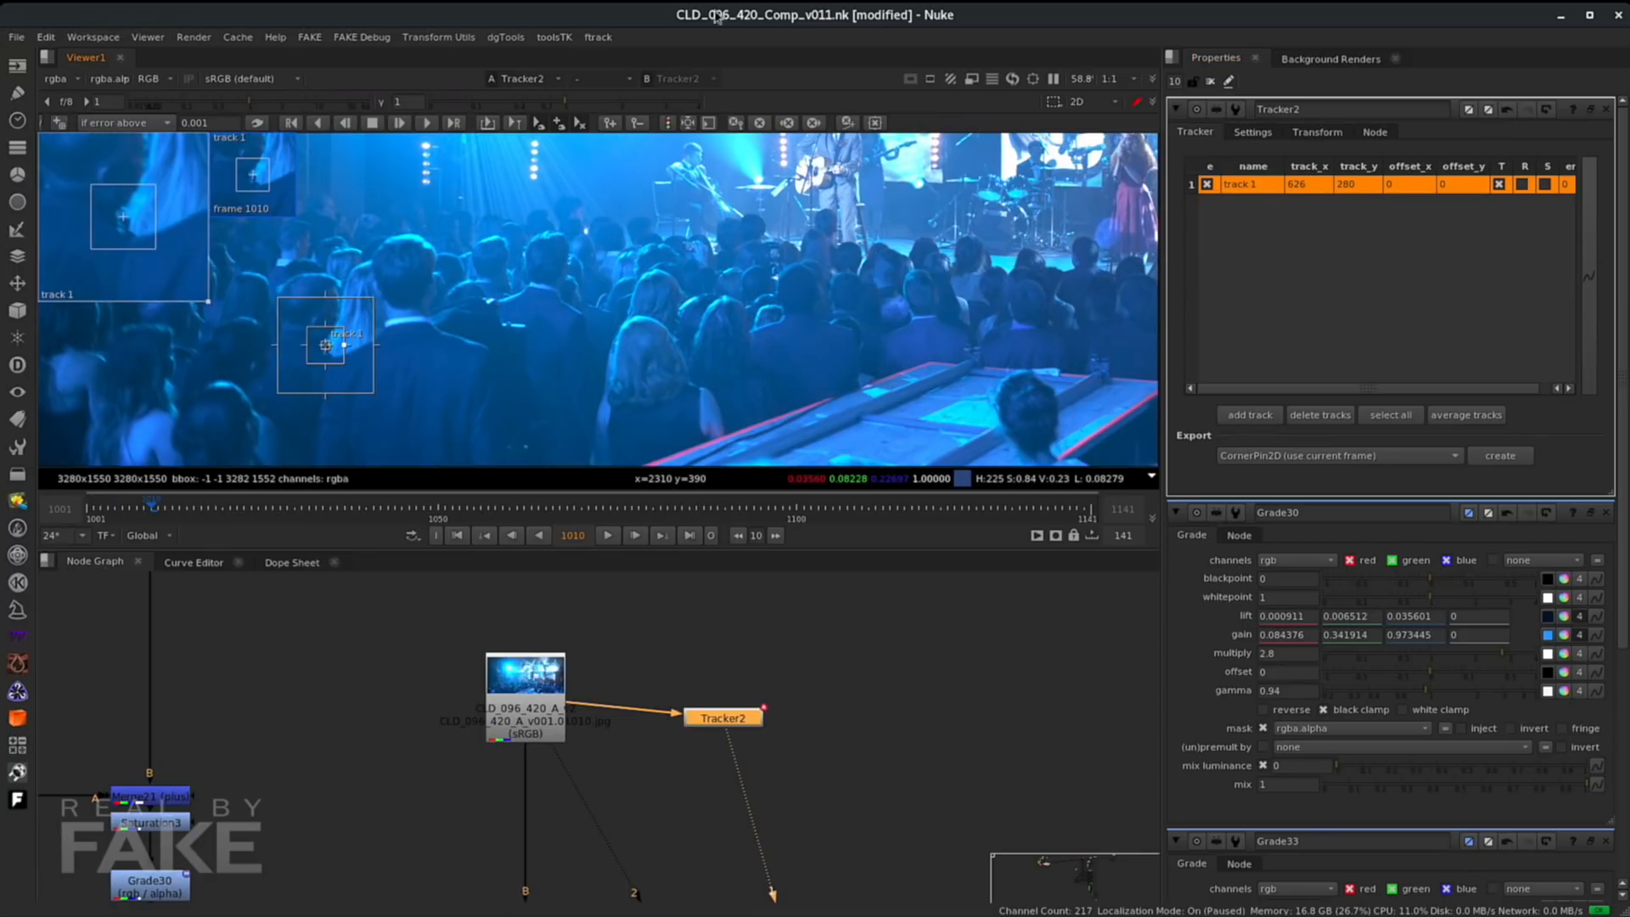
- Track the crowd member's head through the shot with Tracker2 and scrub the timeline to check the track
click(316, 126)
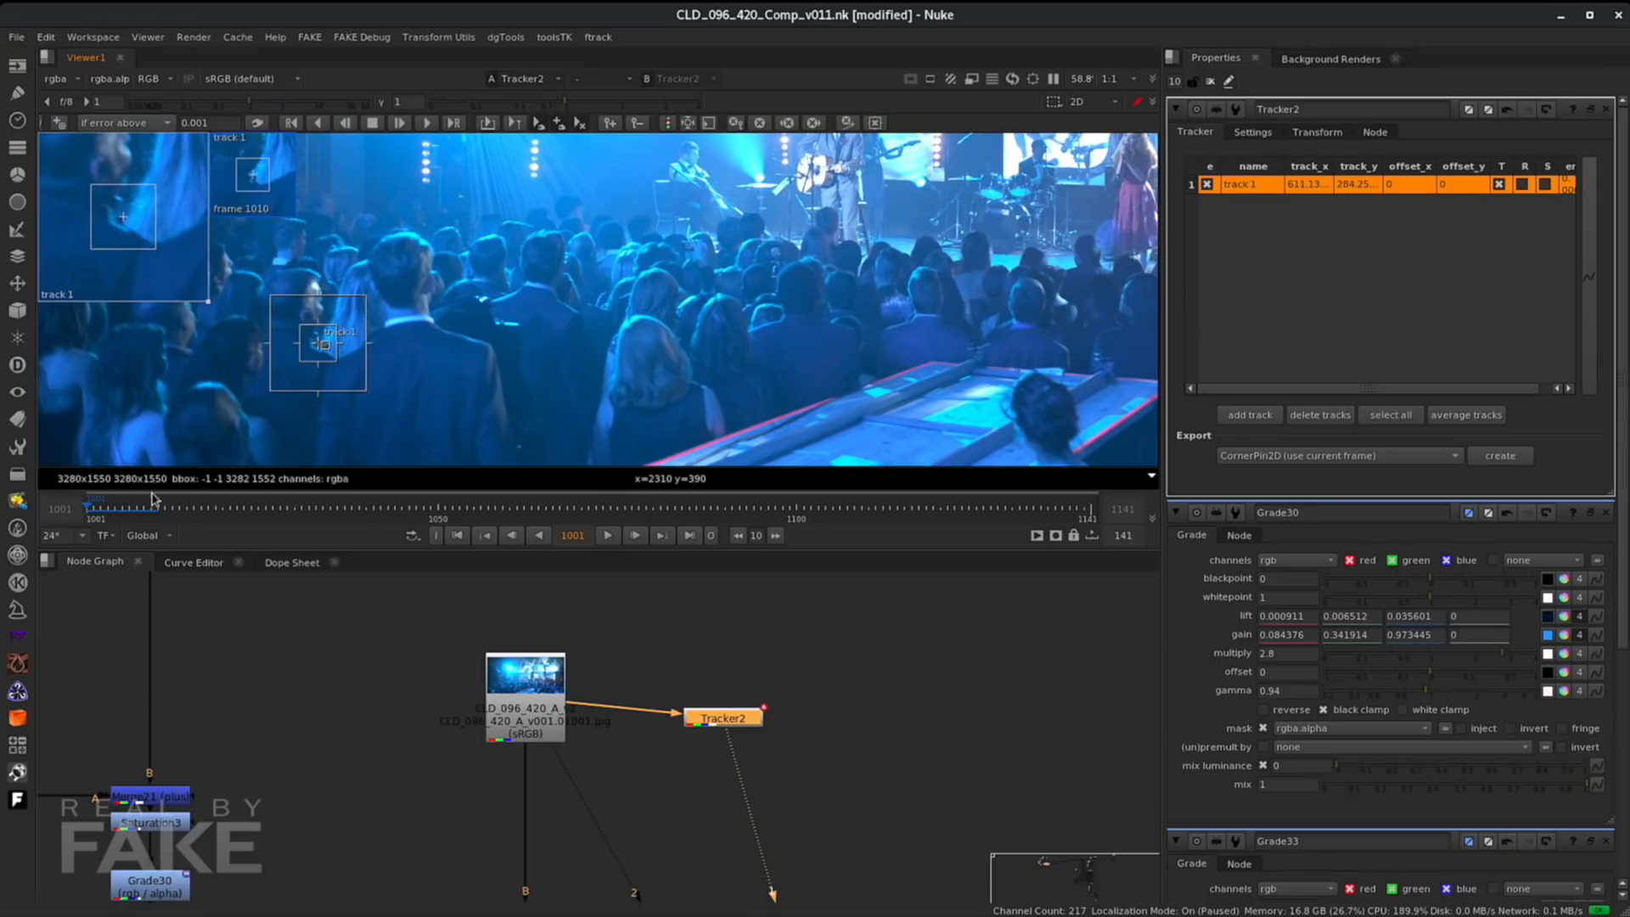
click(428, 125)
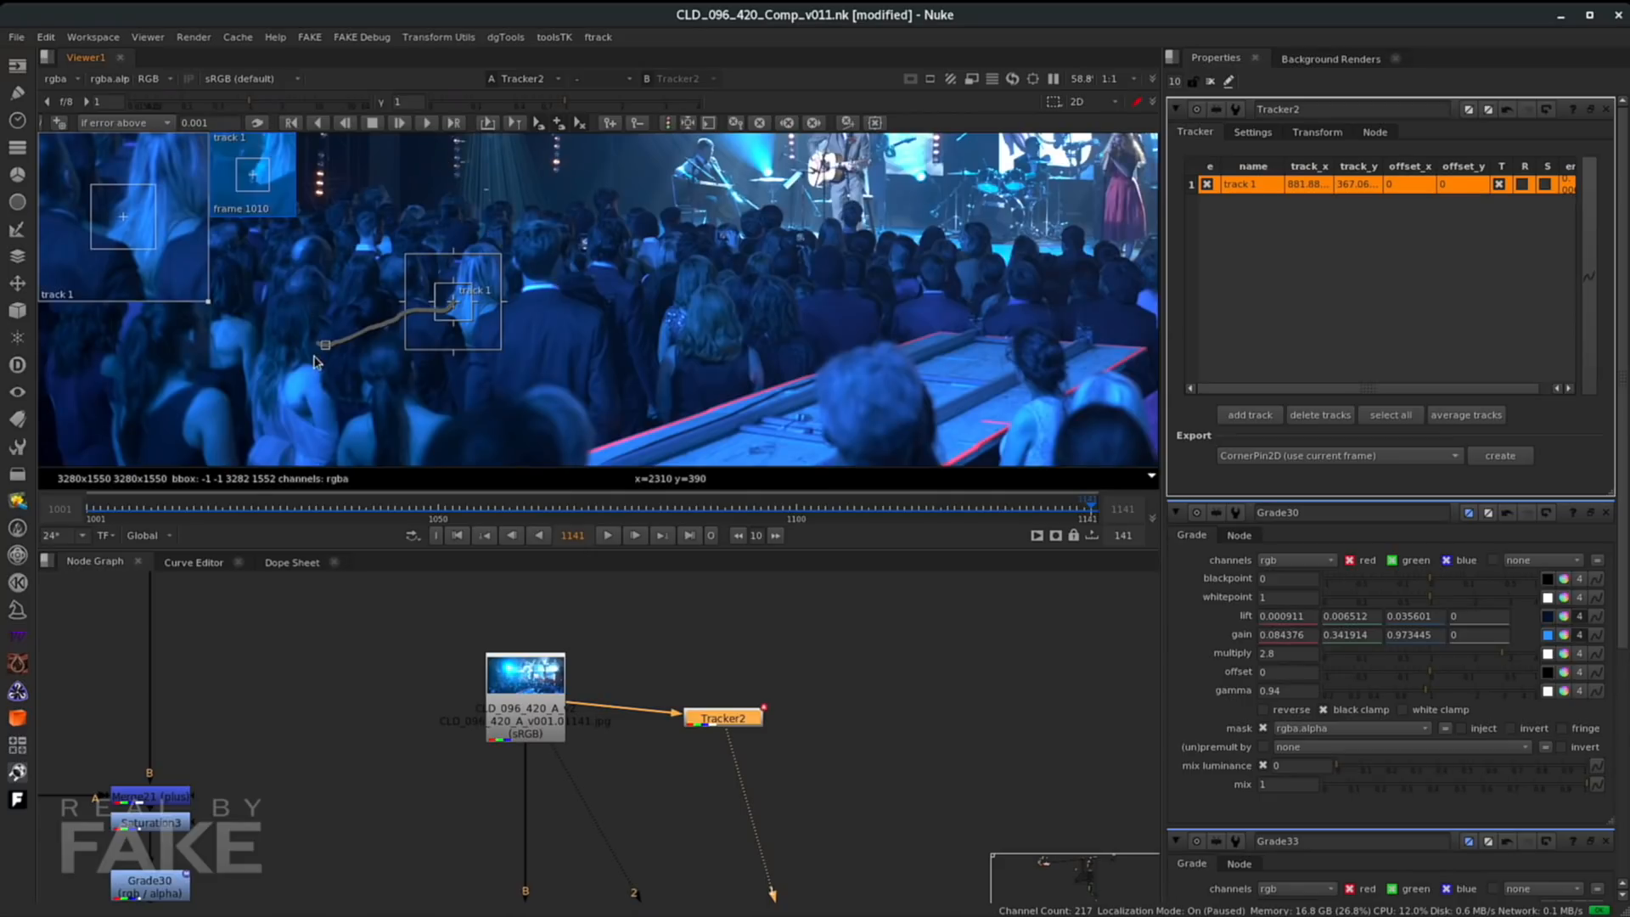
drag(732, 510, 448, 530)
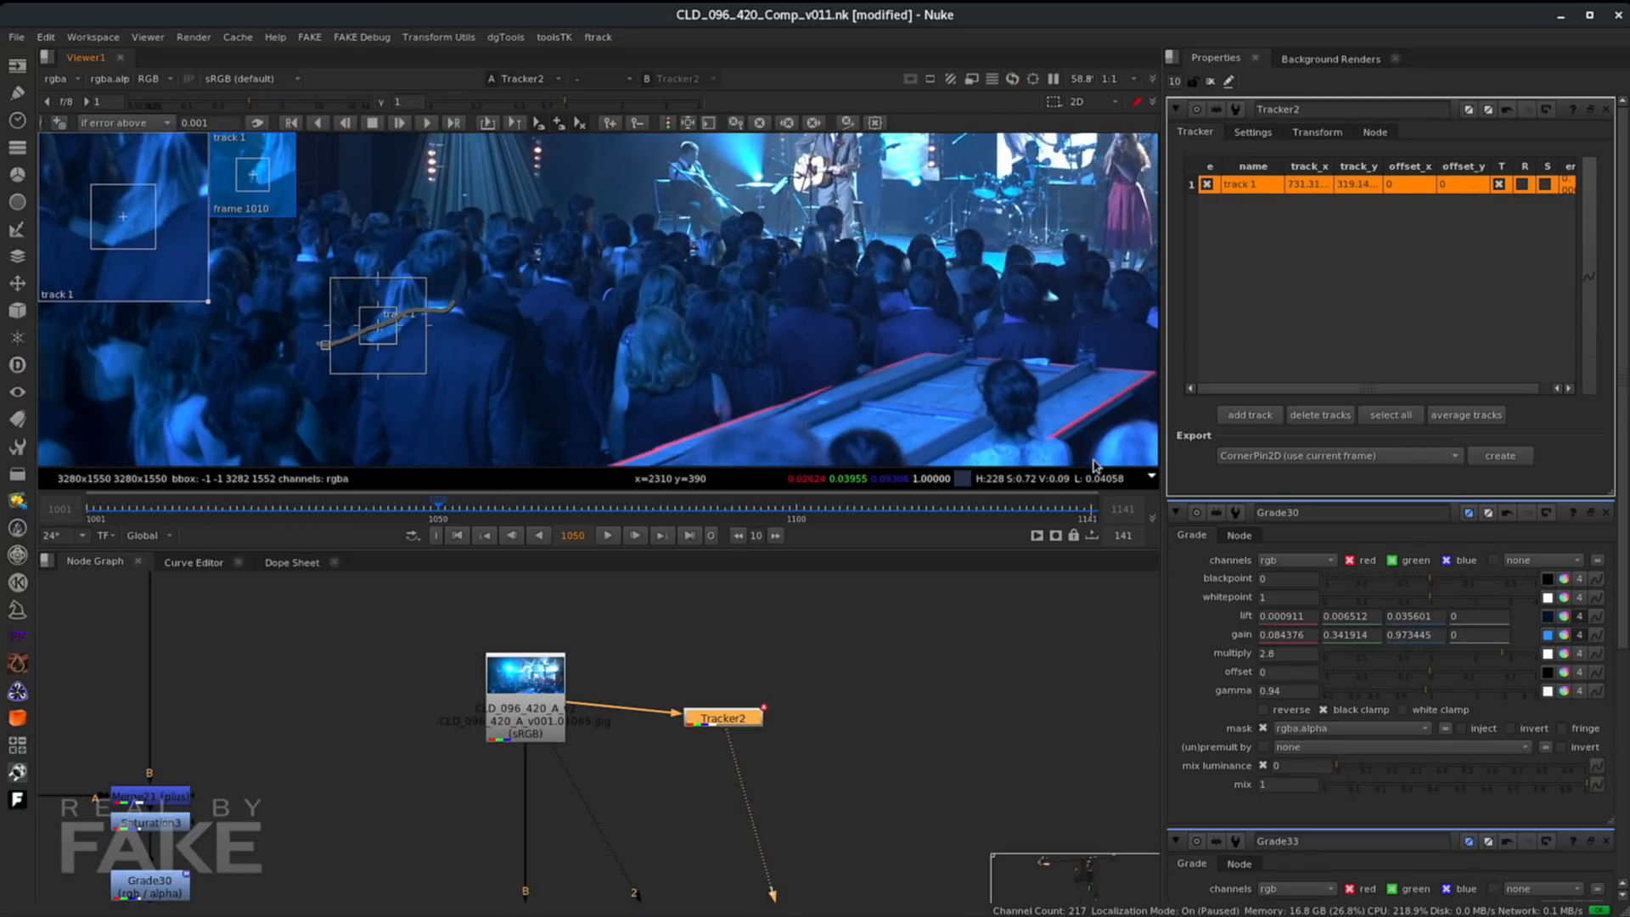
- Export a Transform (stabilize) node from Tracker2
click(1310, 458)
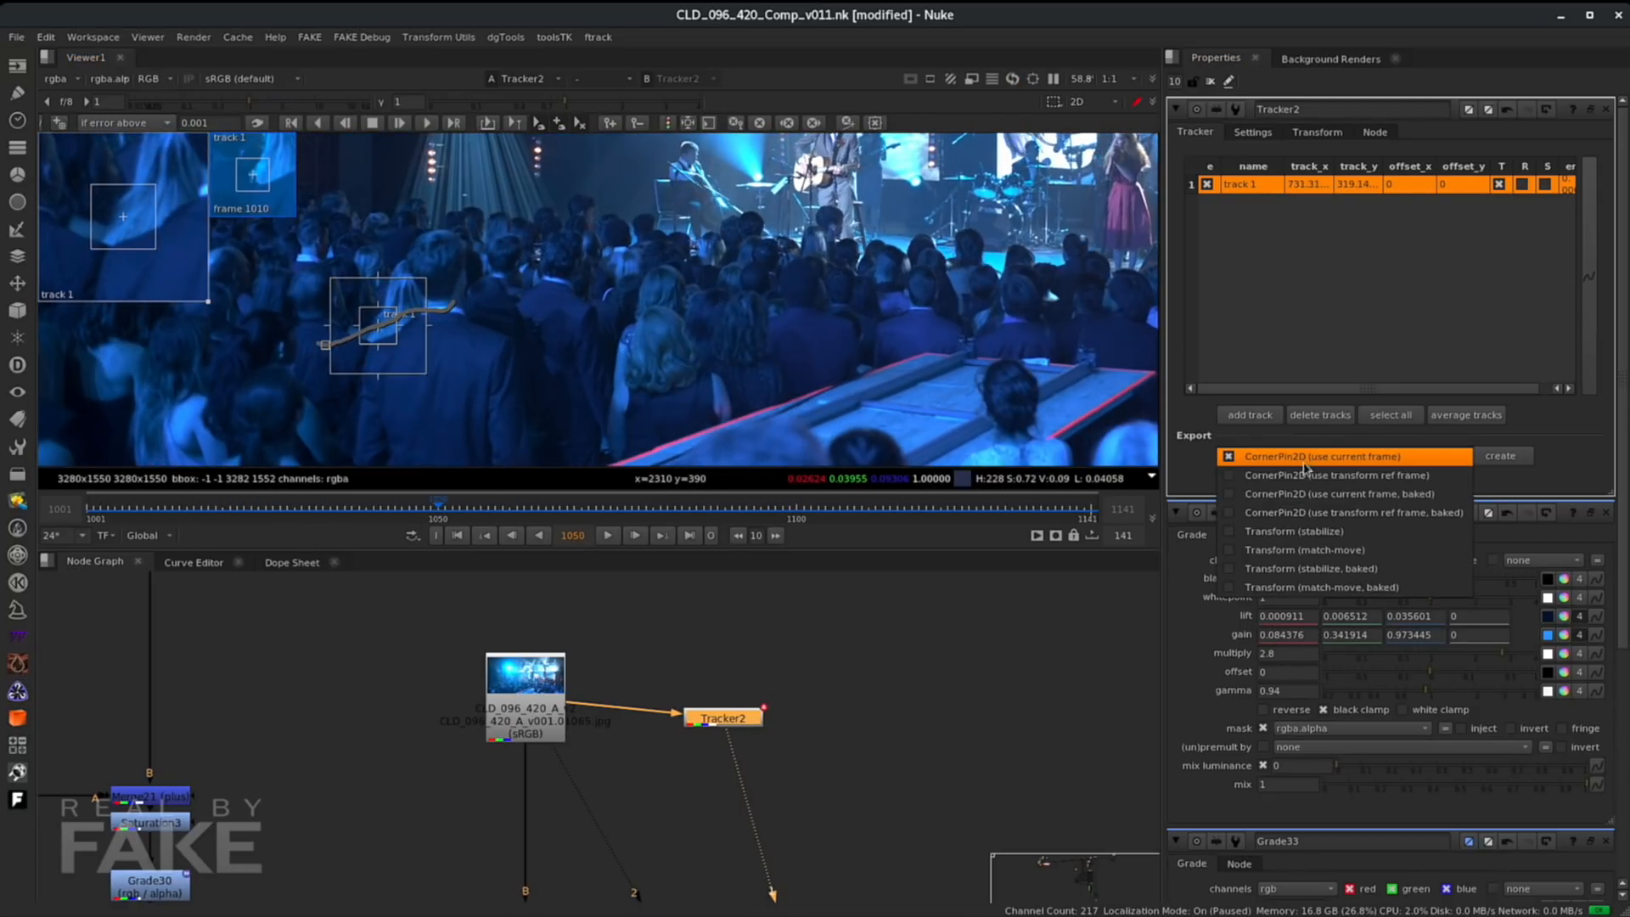
click(1299, 533)
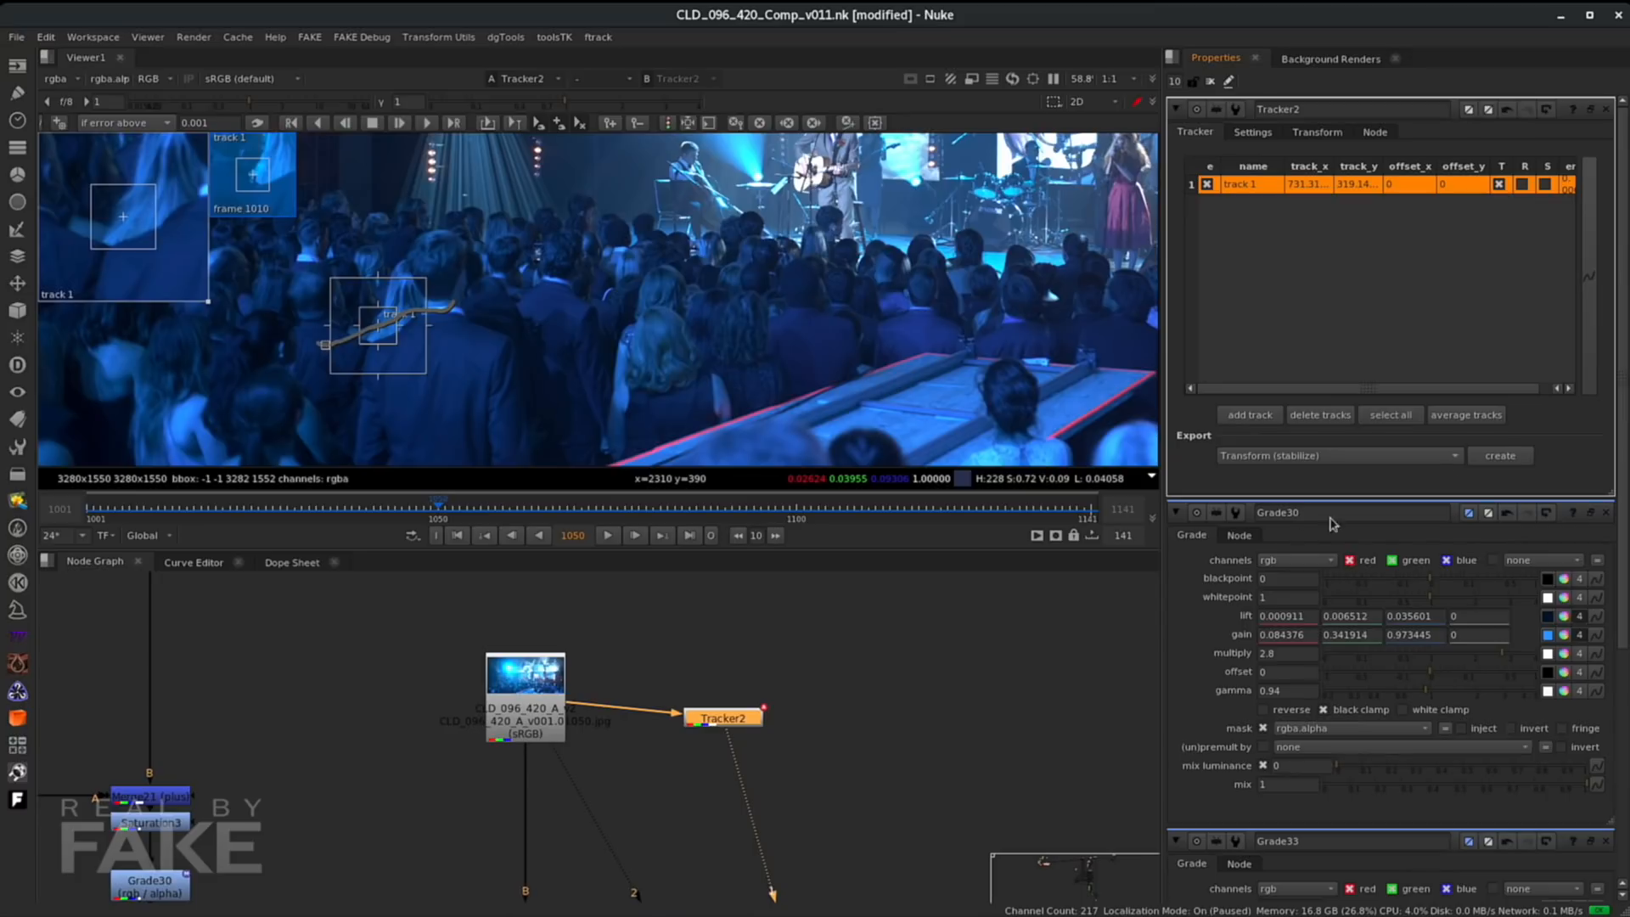
click(1501, 457)
- View the new stabilize Transform node, reposition it in the graph, and scrub to check the stabilization
click(830, 759)
key(1)
drag(831, 762, 552, 717)
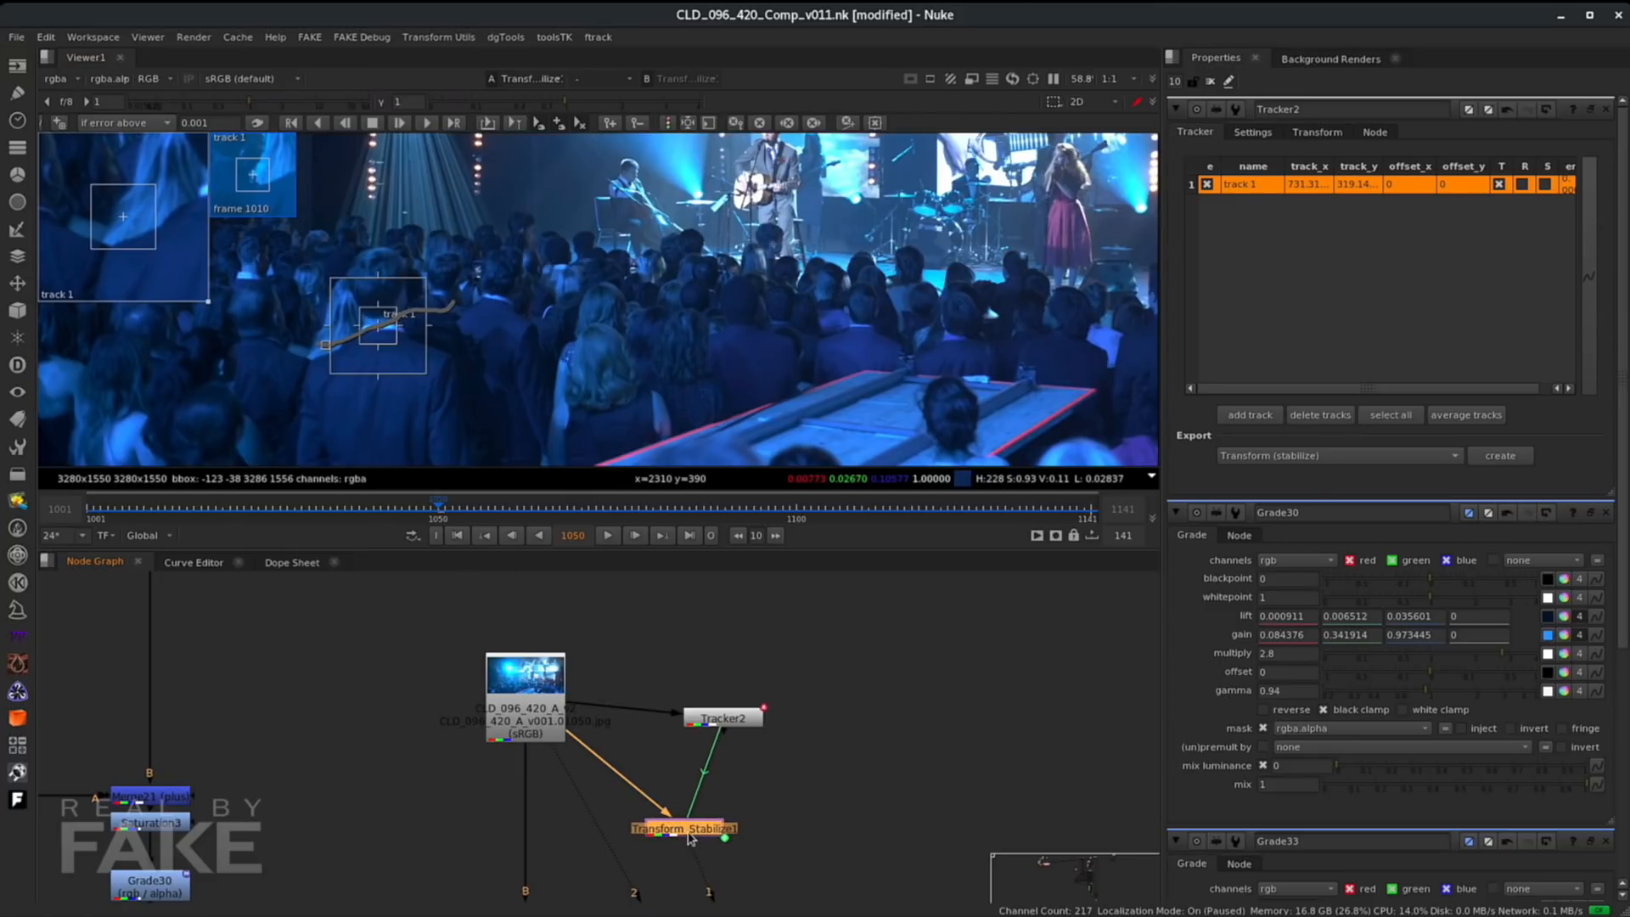
click(697, 851)
drag(237, 506, 489, 519)
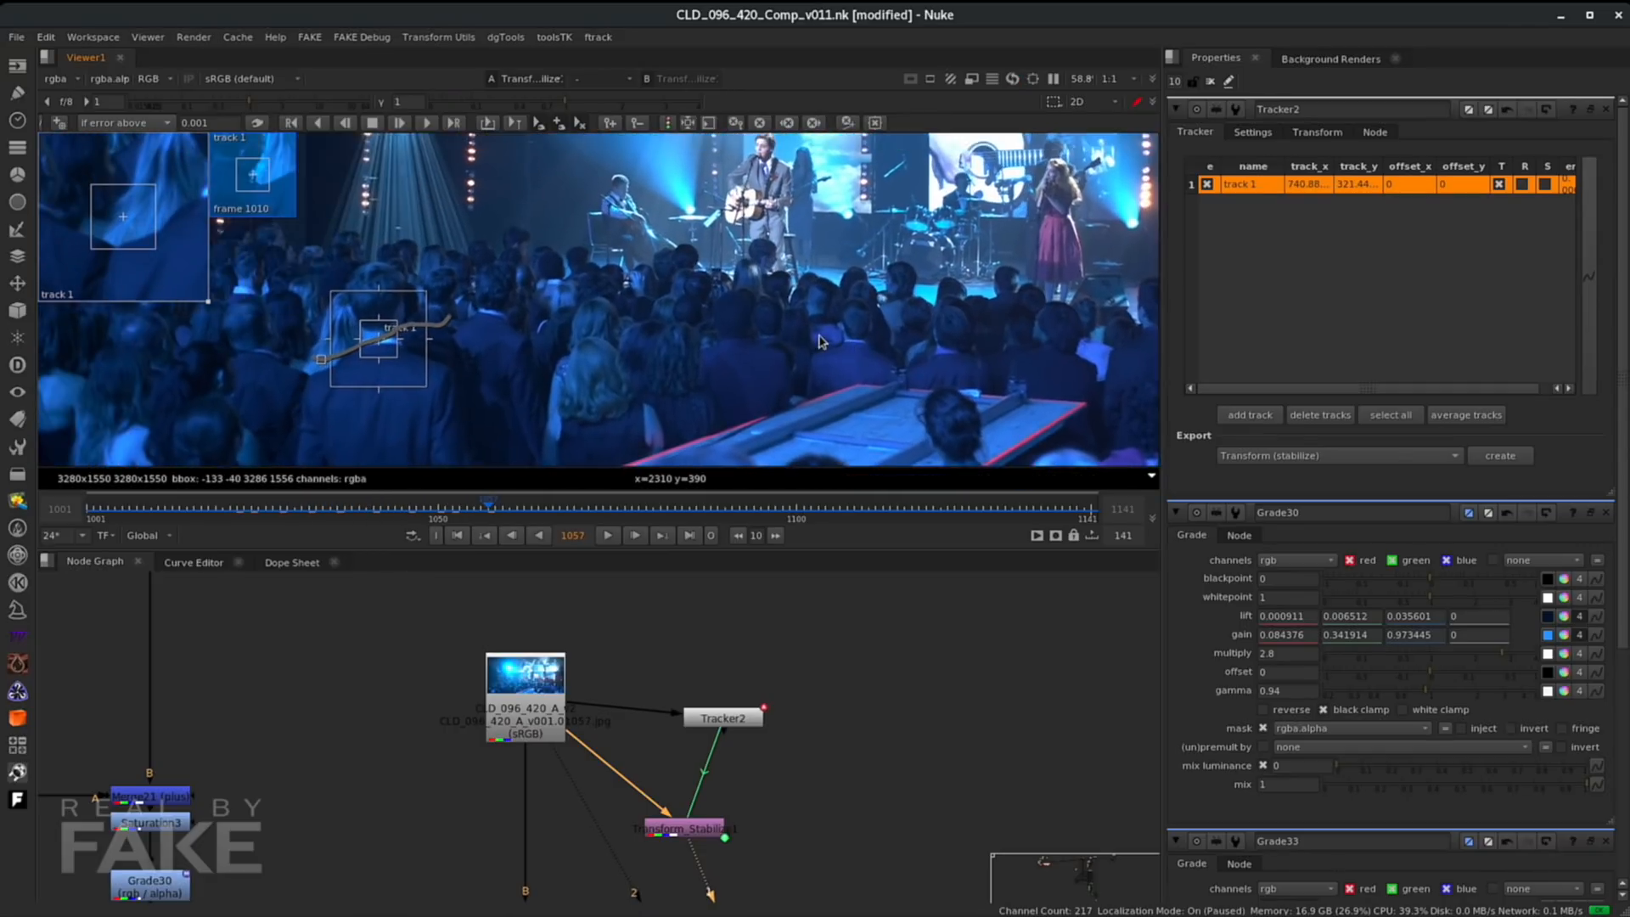
- Track the glowing light on a second crowd member's head through the shot with Tracker3
scroll(793, 348, down, 3)
middle_drag(783, 349, 669, 390)
scroll(758, 387, down, 2)
drag(491, 509, 1029, 516)
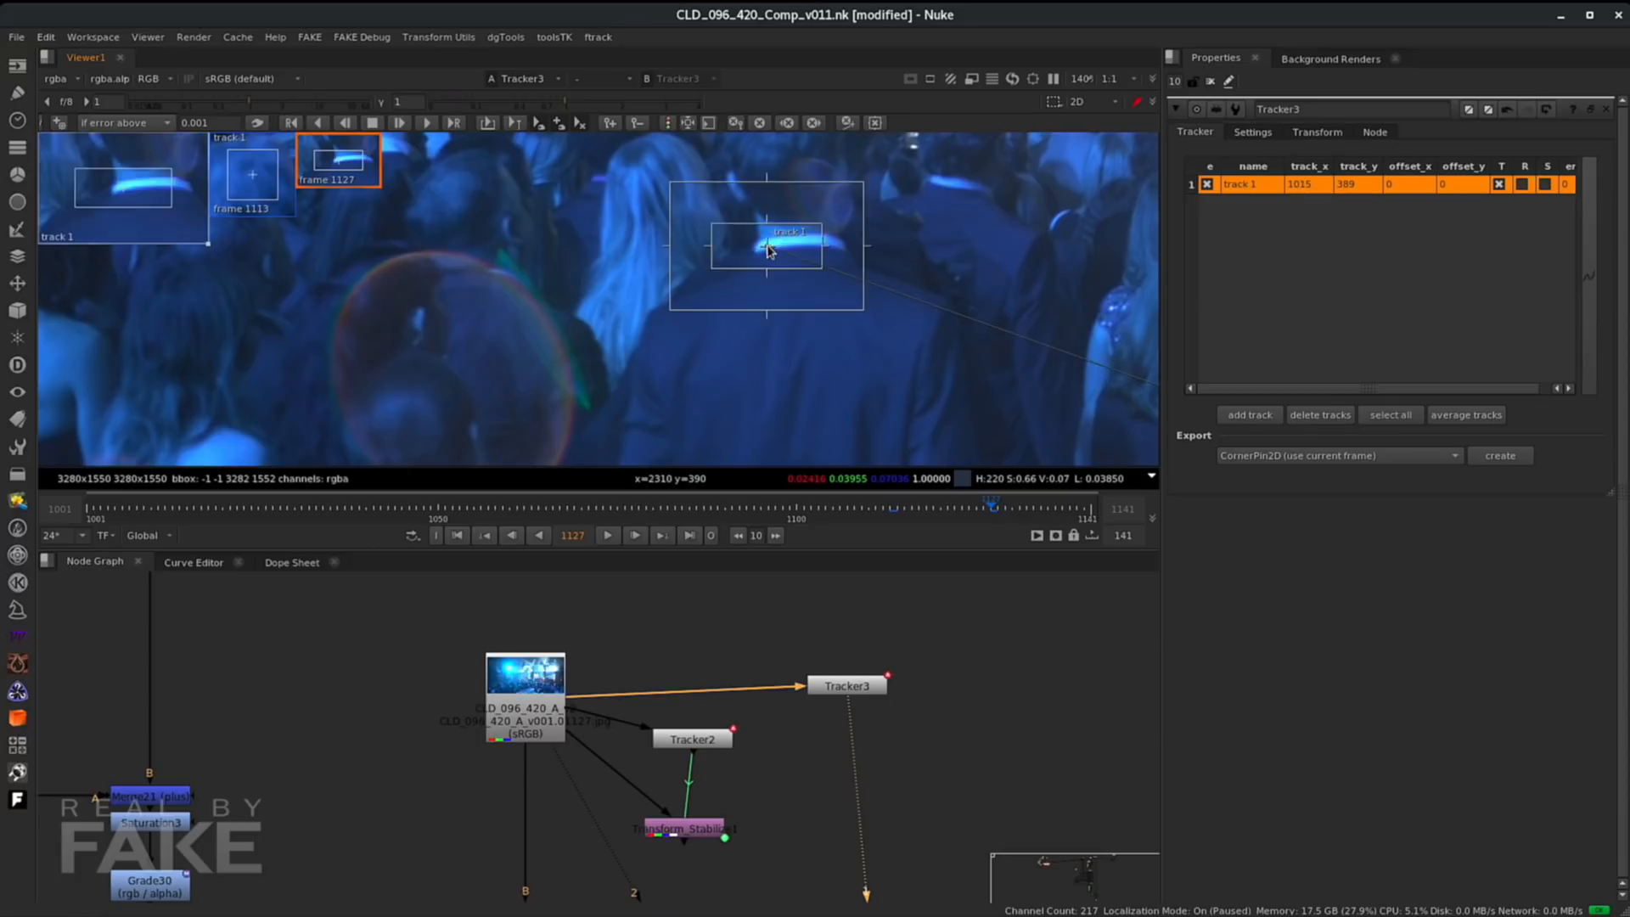
click(990, 509)
click(319, 125)
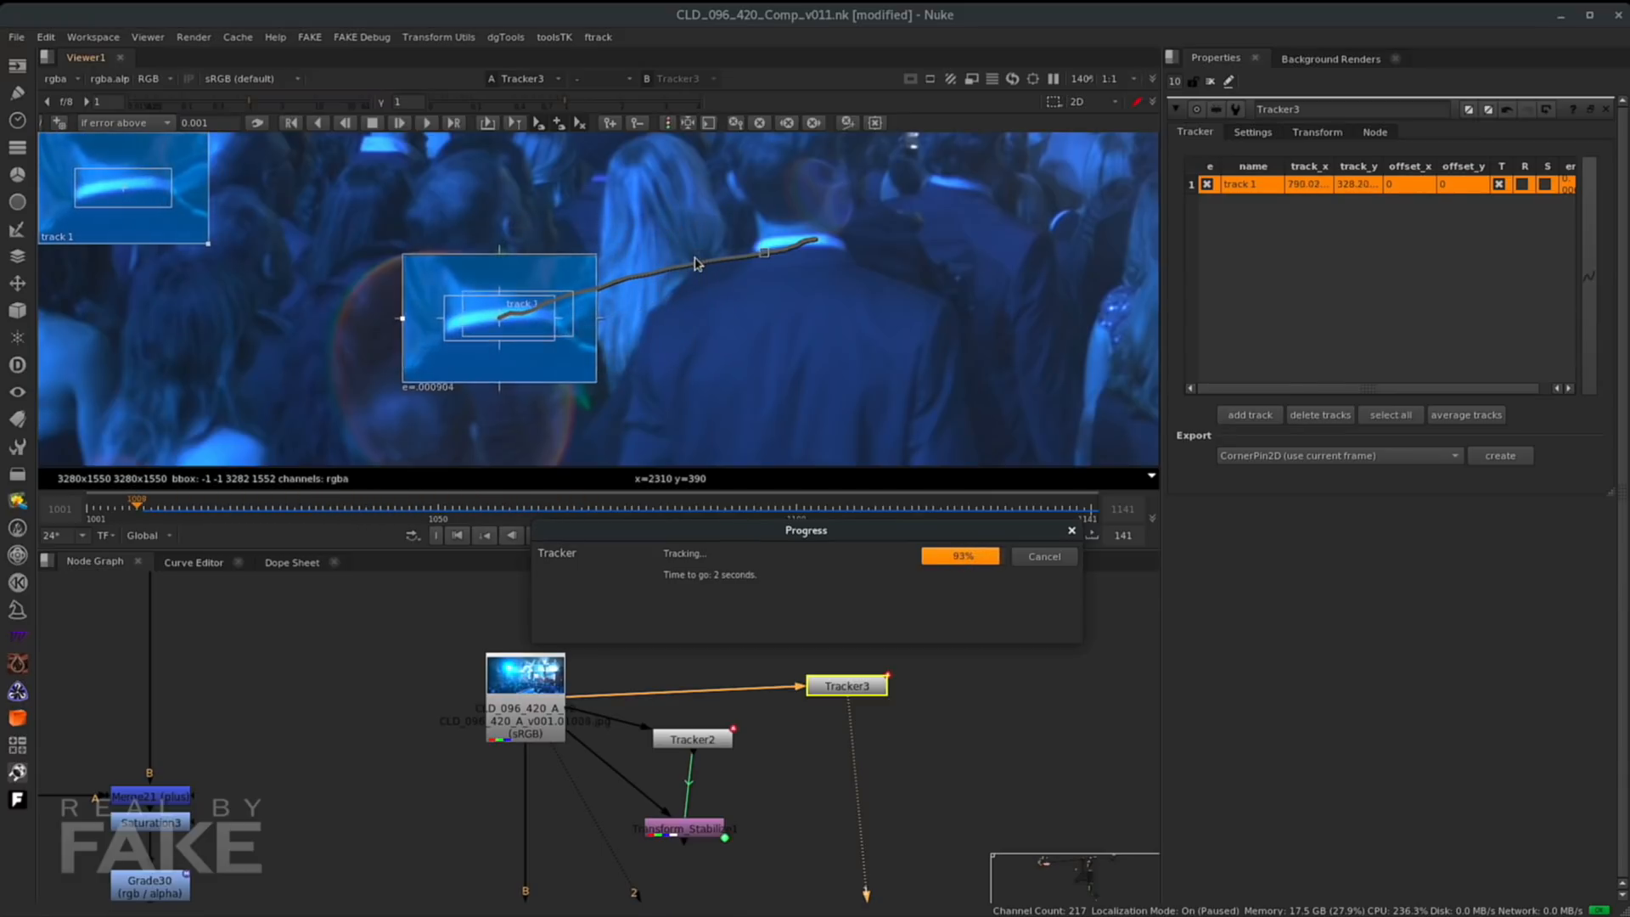
- Export a Transform (stabilize) node from Tracker3
click(1327, 457)
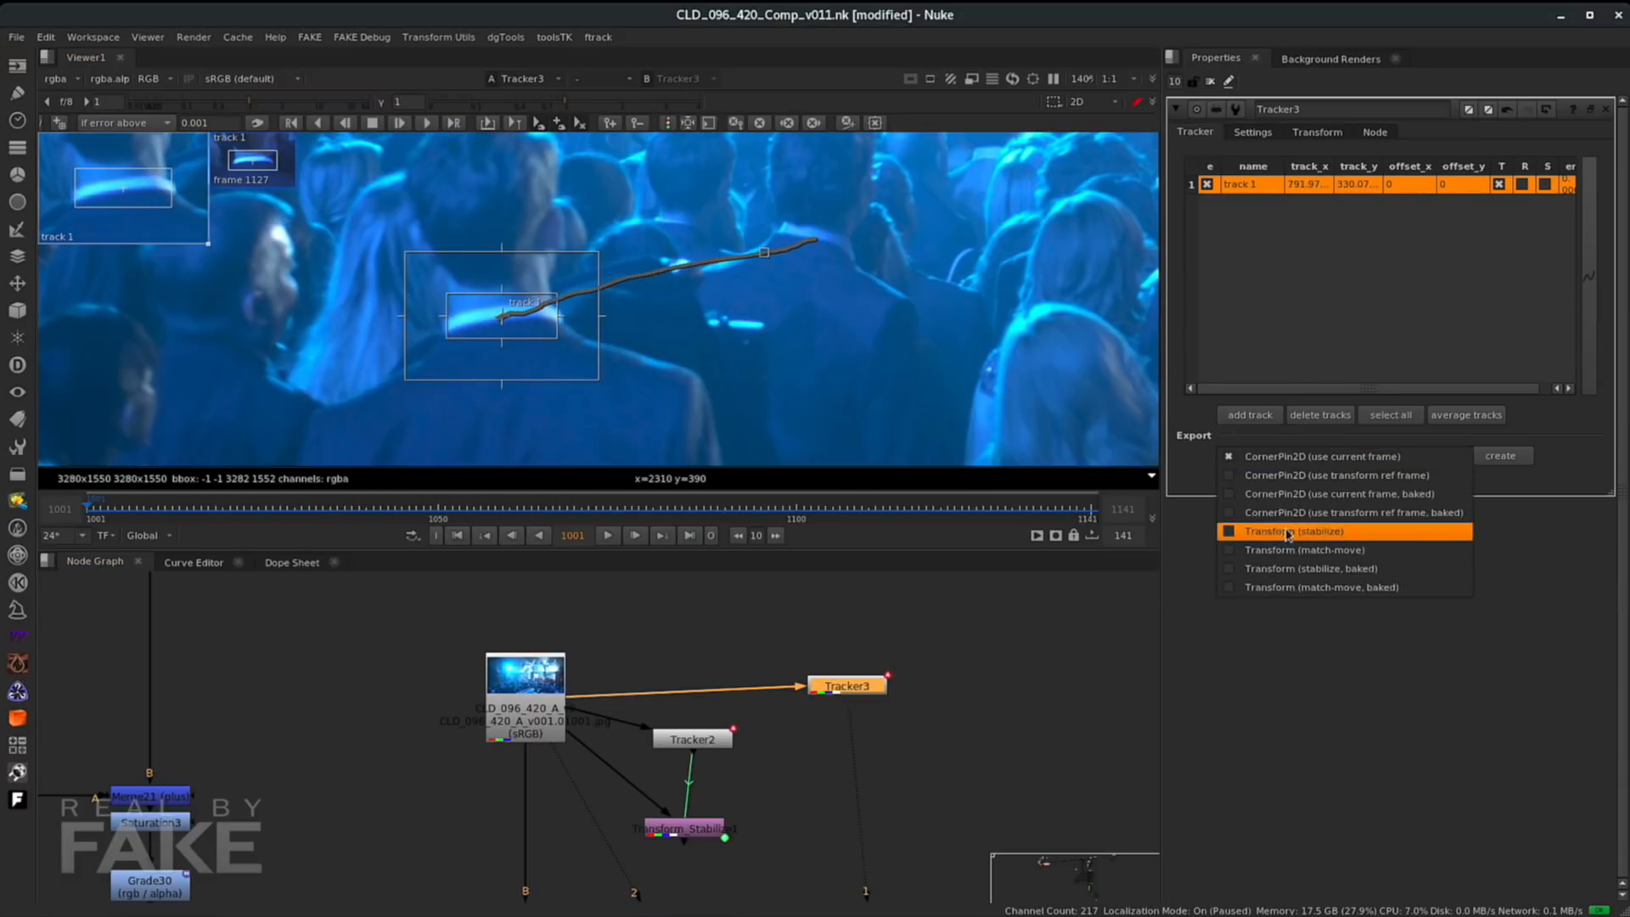
click(1285, 534)
click(1500, 455)
- Position the second stabilize Transform node, view it, and scrub through the shot
drag(942, 706, 543, 692)
click(988, 731)
key(1)
scroll(555, 368, down, 7)
drag(360, 507, 766, 488)
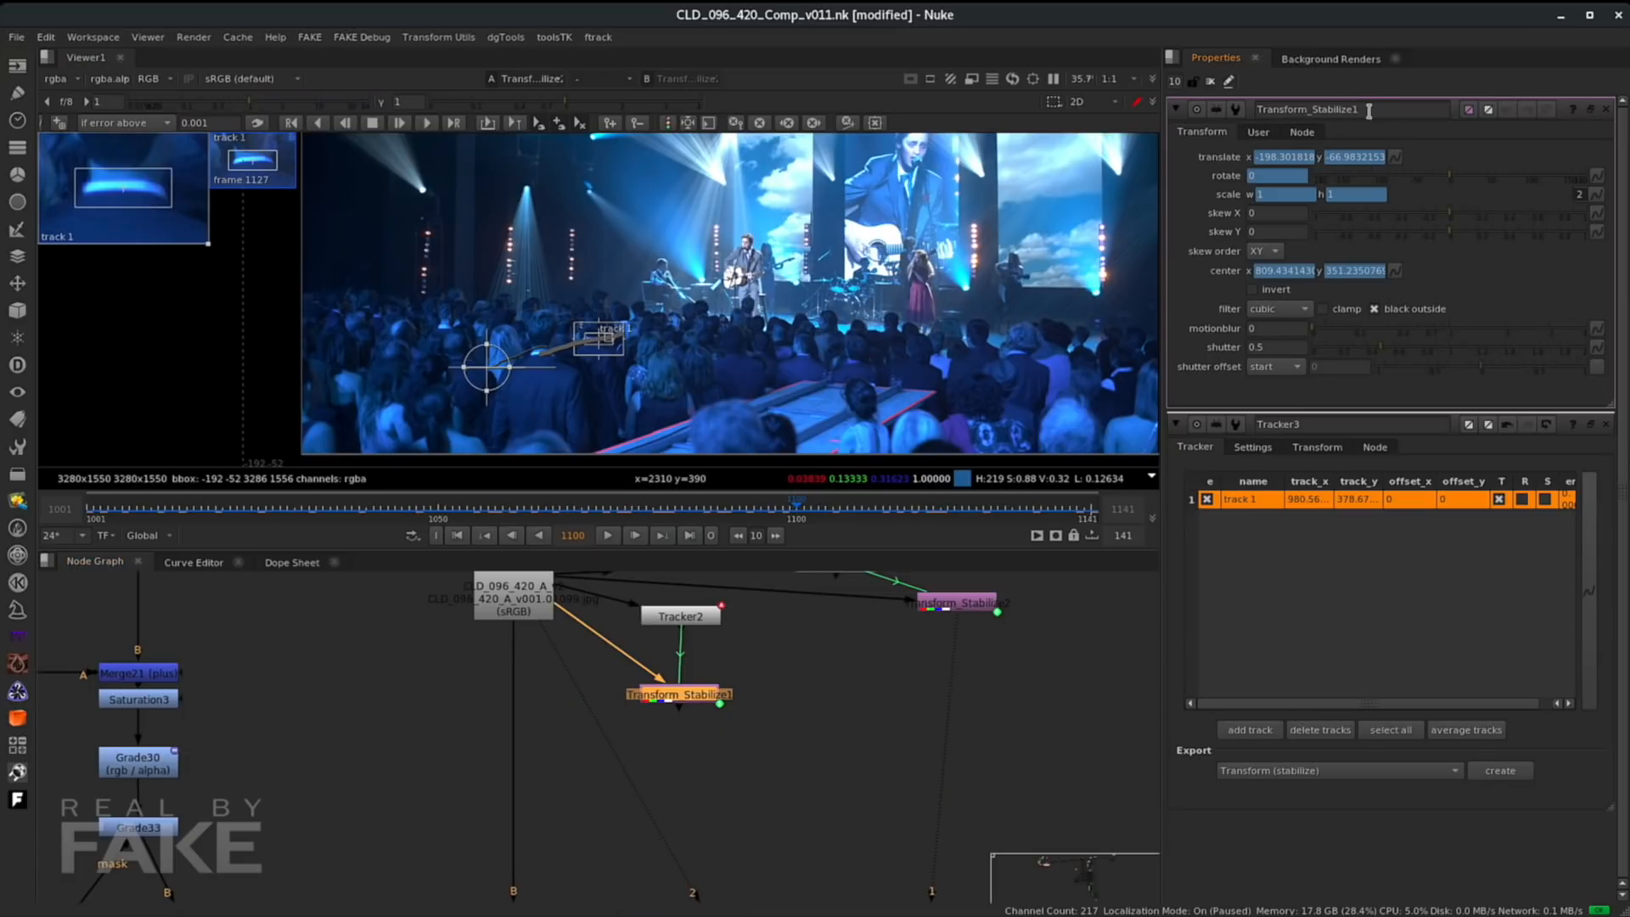
- Rename the Tracker2 stabilize Transform node as Dark
double_click(1252, 108)
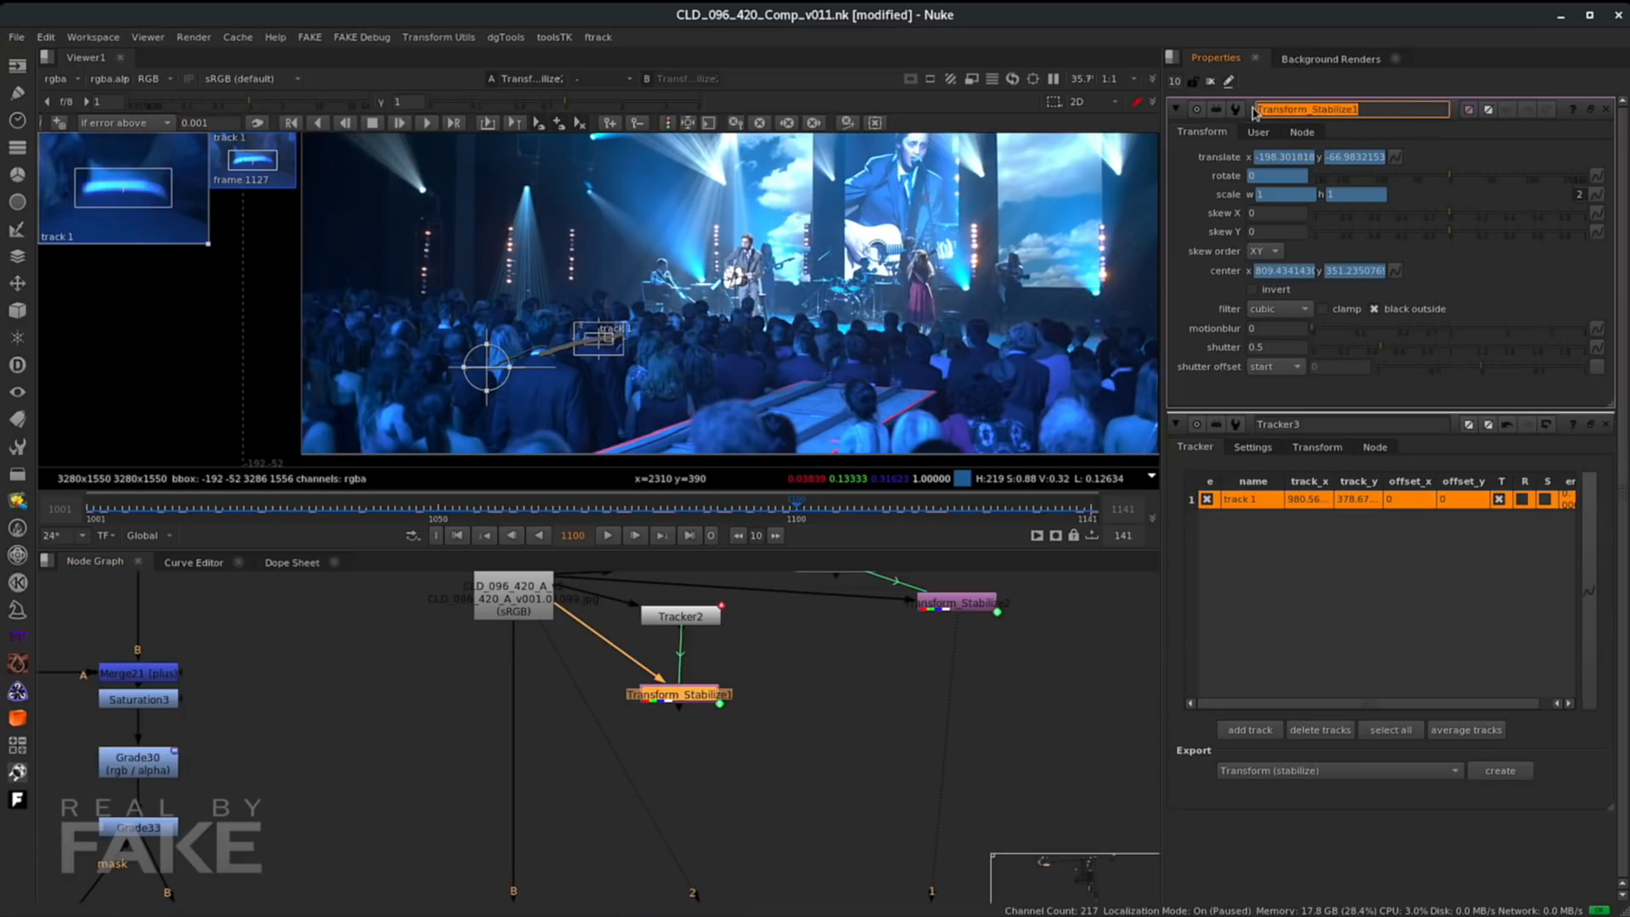
text(Dark)
key(Return)
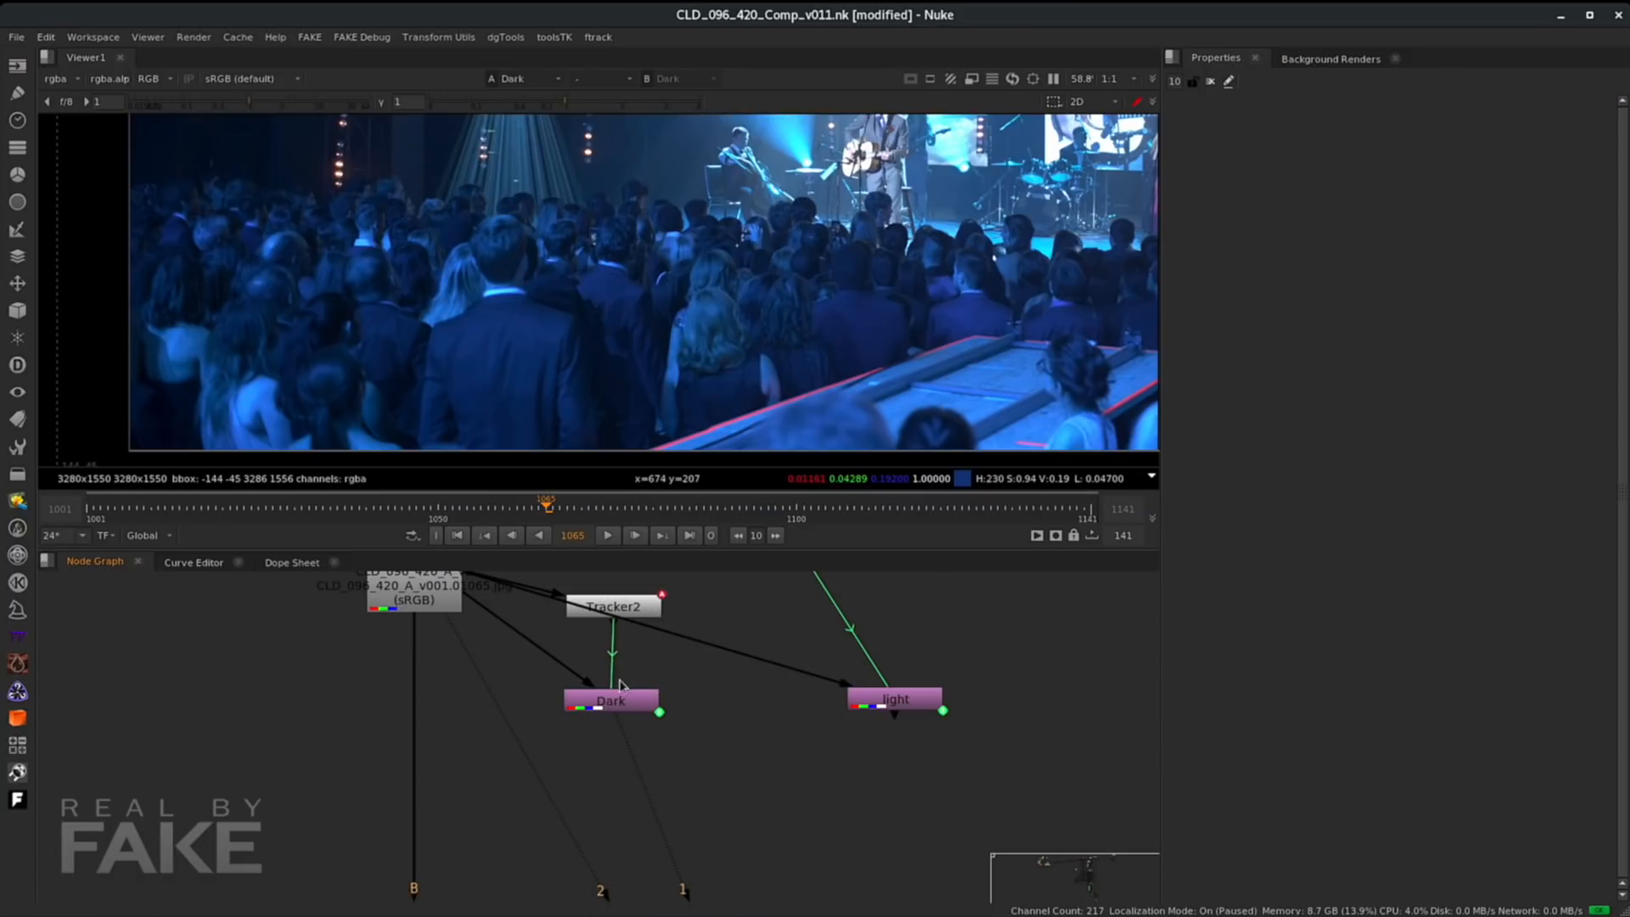
- Add a CurveTool node below the Dark node
click(614, 698)
key(Tab)
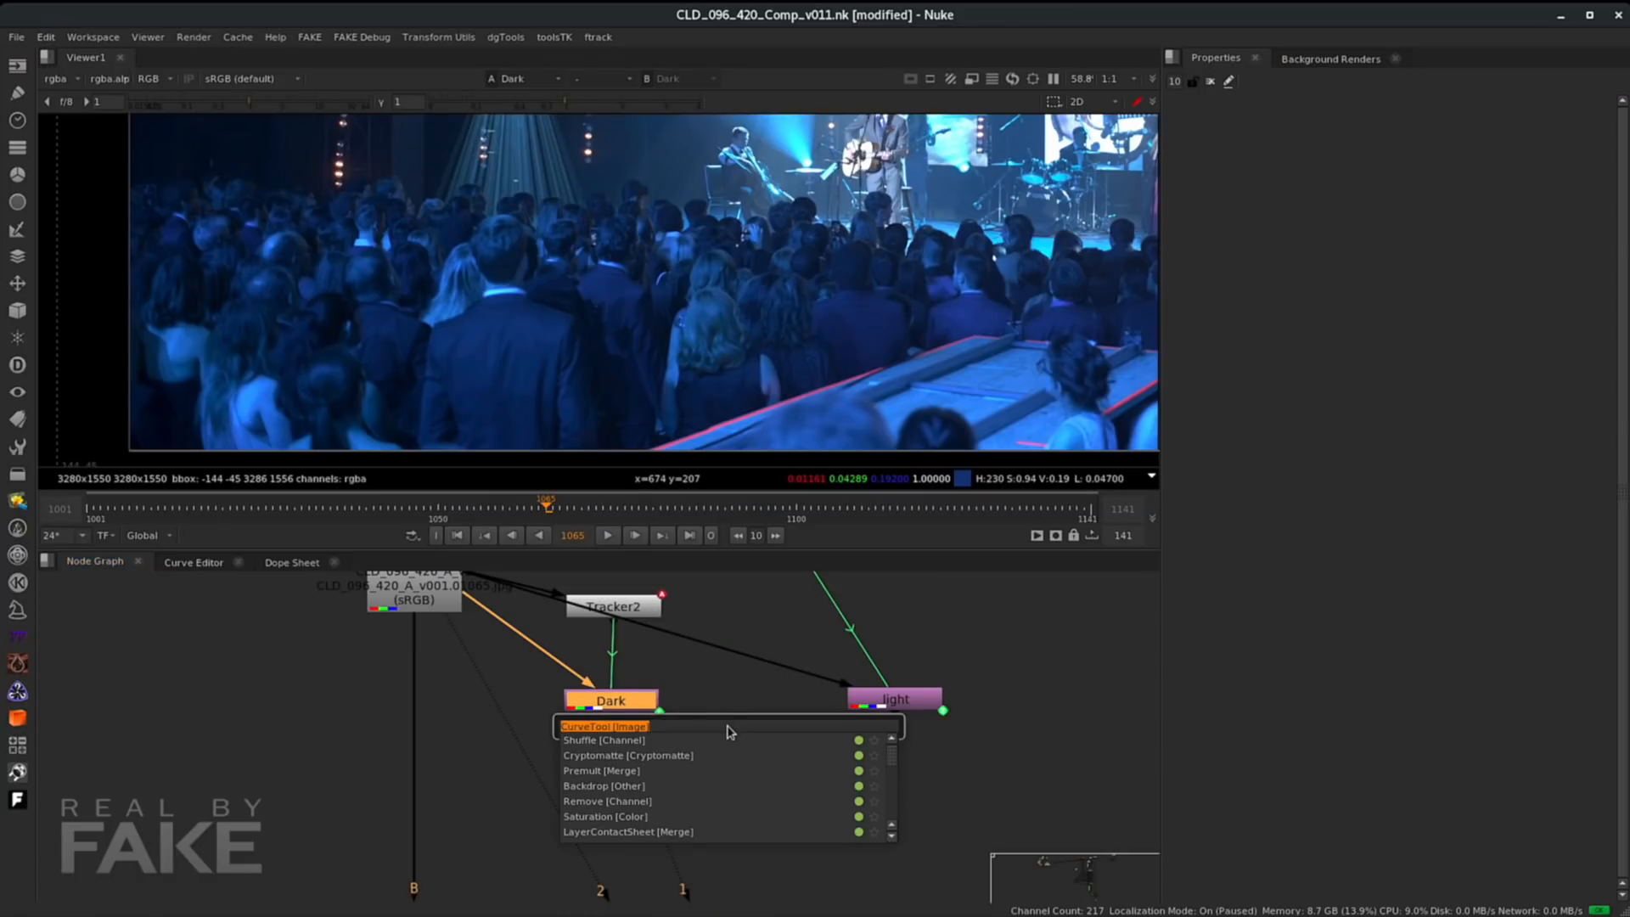
key(Return)
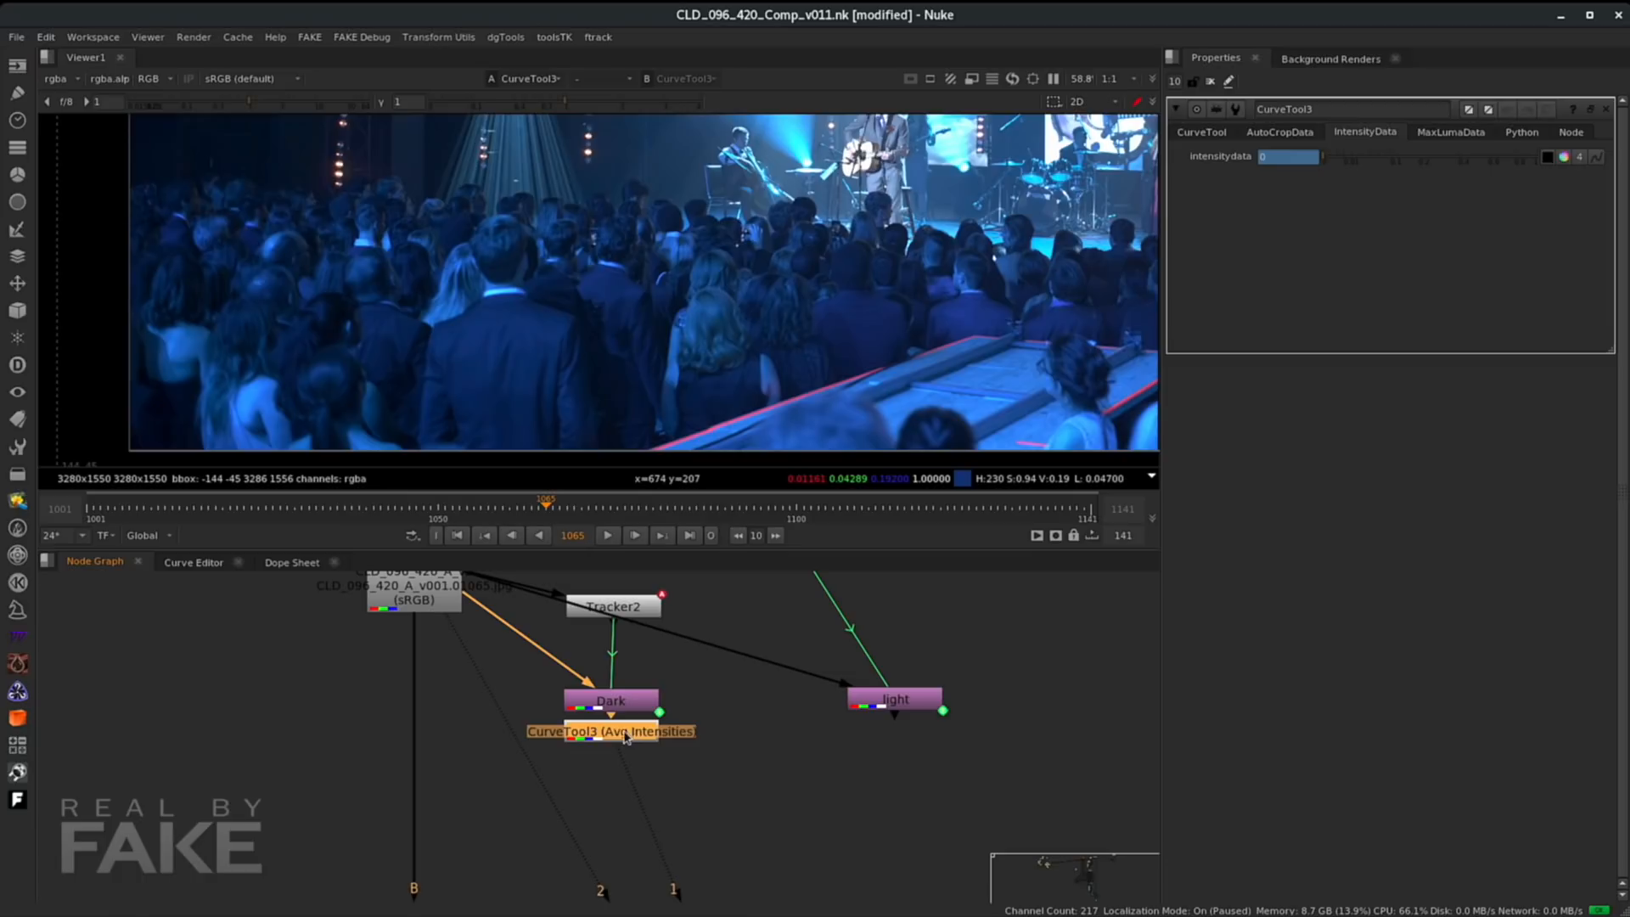
drag(625, 737, 626, 756)
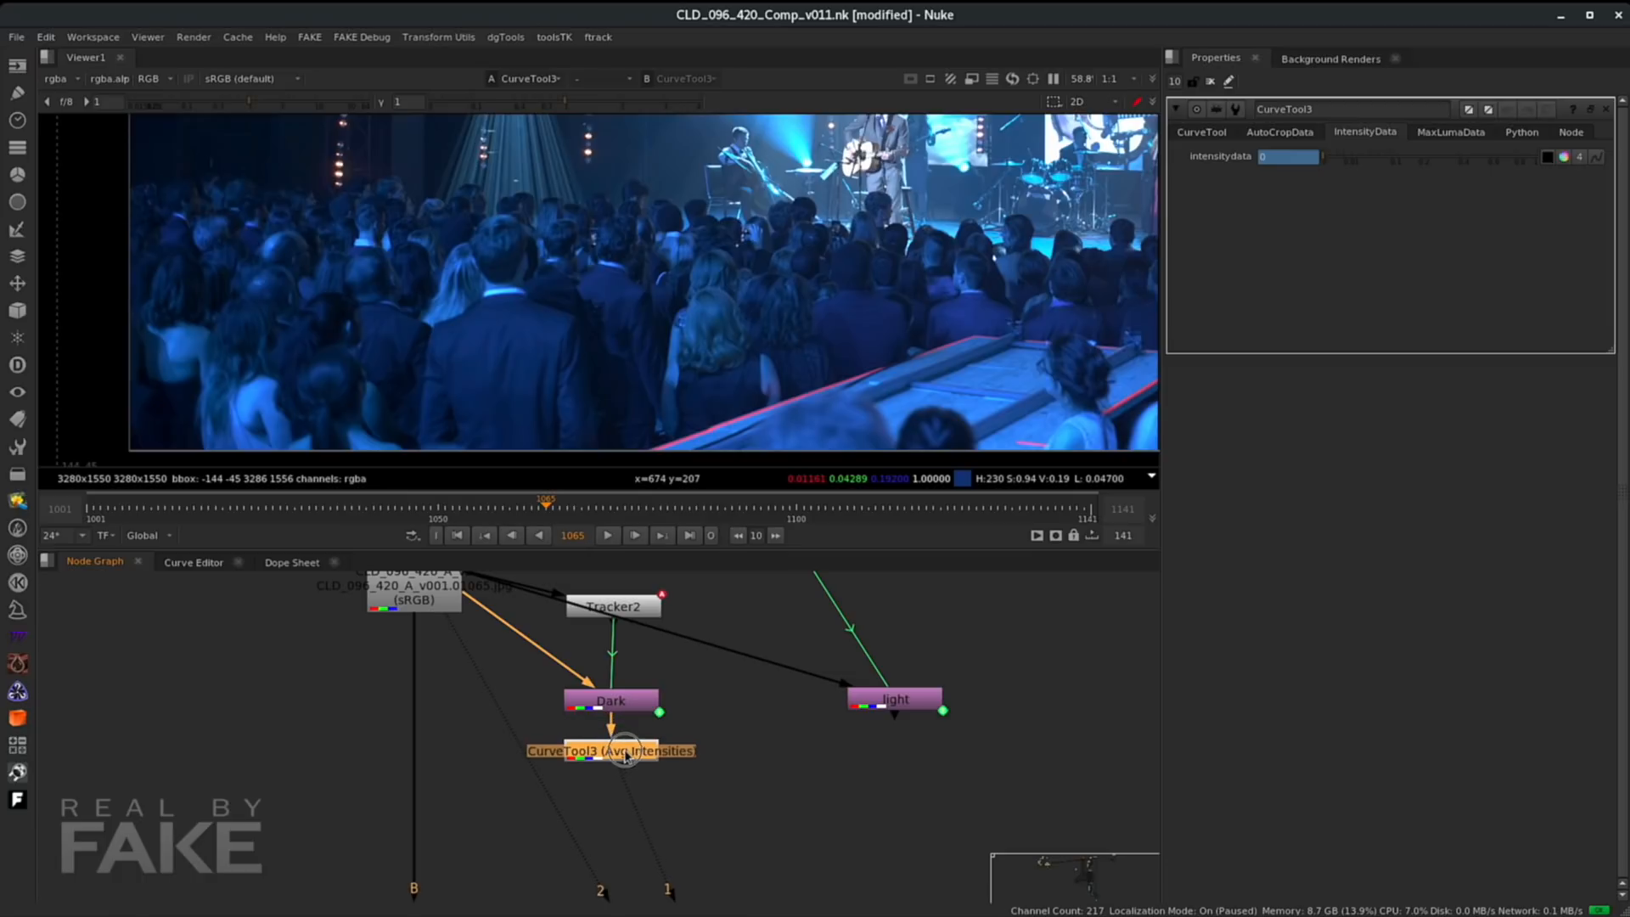
- Set the CurveTool's region of interest on a dark patch of the stabilized crowd and analyze Avg Intensities
click(1197, 132)
scroll(616, 346, down, 5)
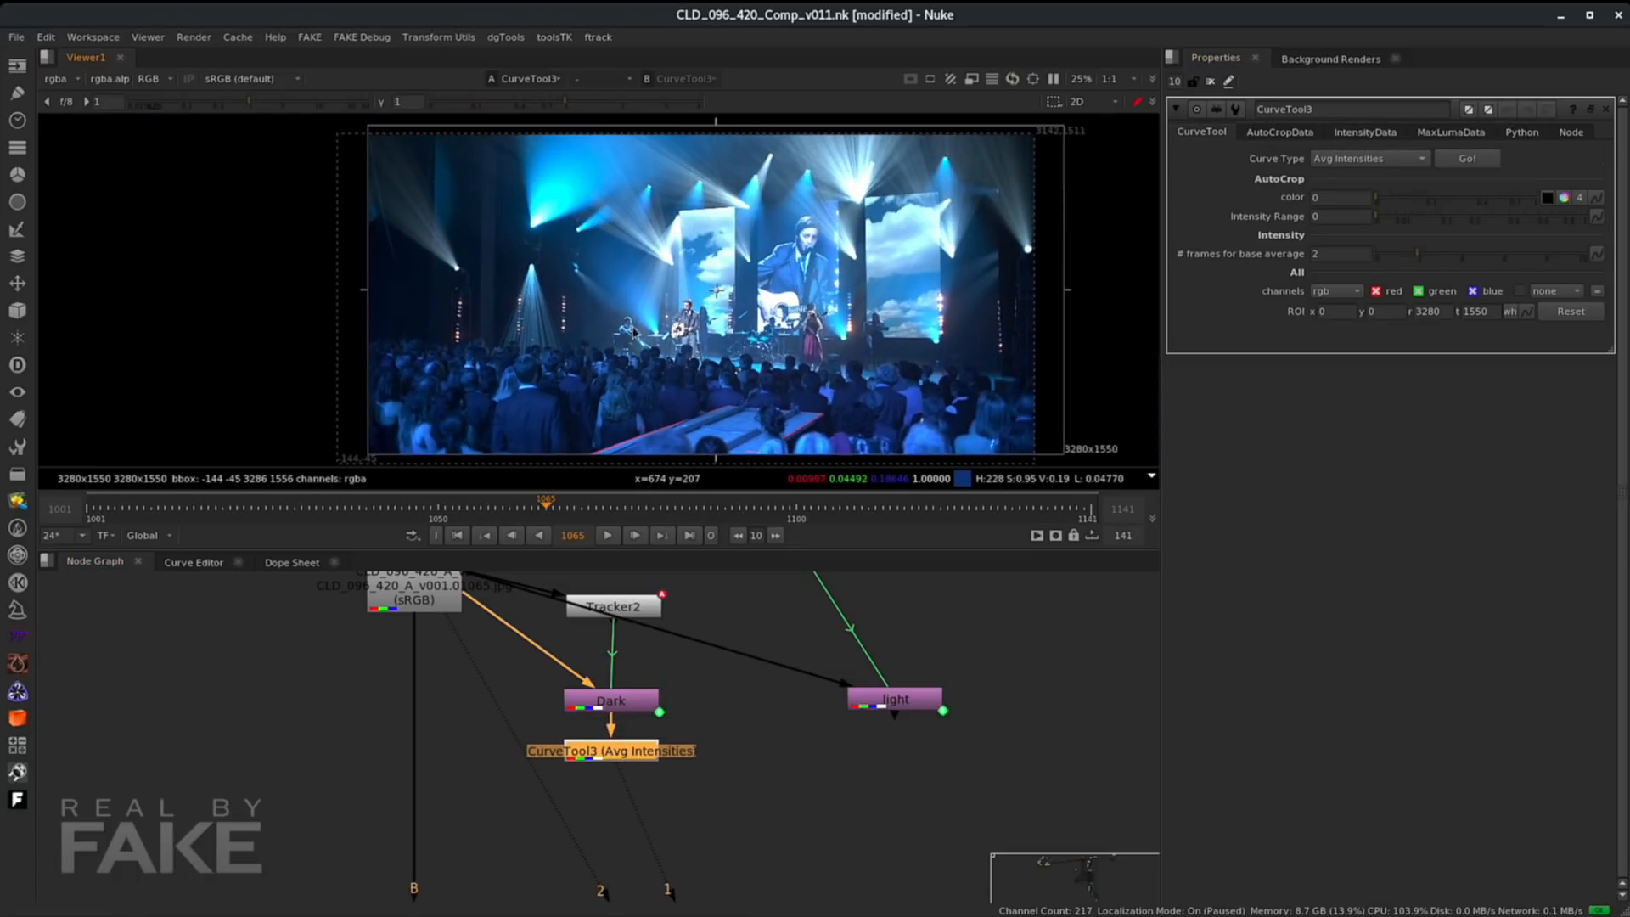
drag(1066, 291, 587, 289)
drag(477, 130, 478, 394)
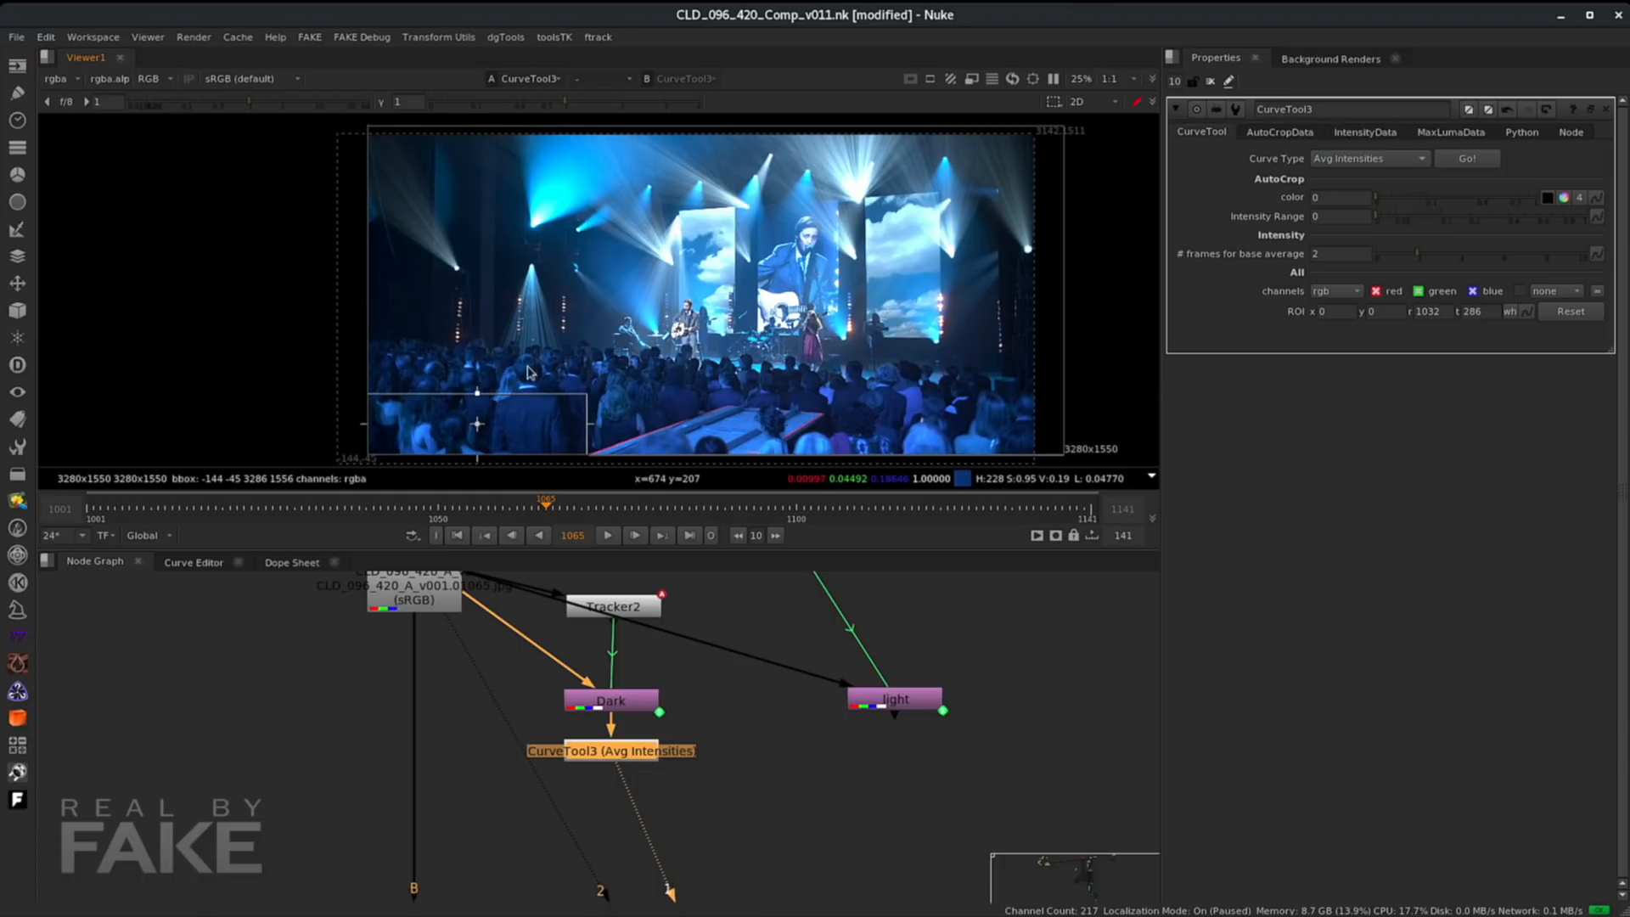
middle_drag(466, 456, 537, 356)
drag(544, 363, 551, 310)
drag(656, 309, 487, 304)
scroll(567, 319, up, 4)
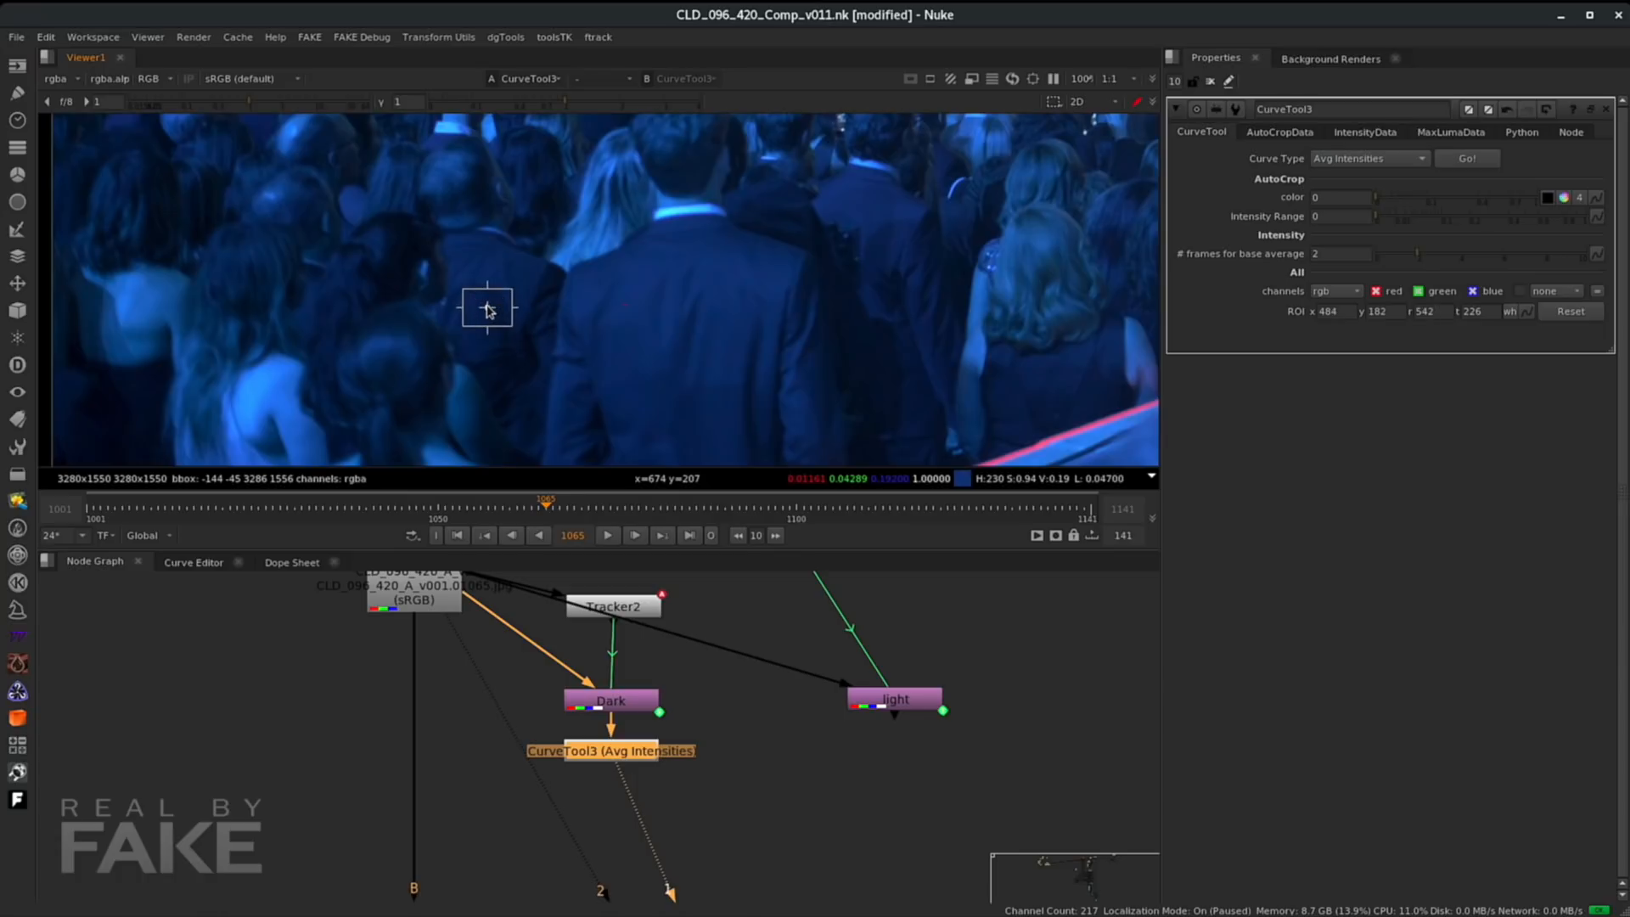
drag(516, 311, 505, 311)
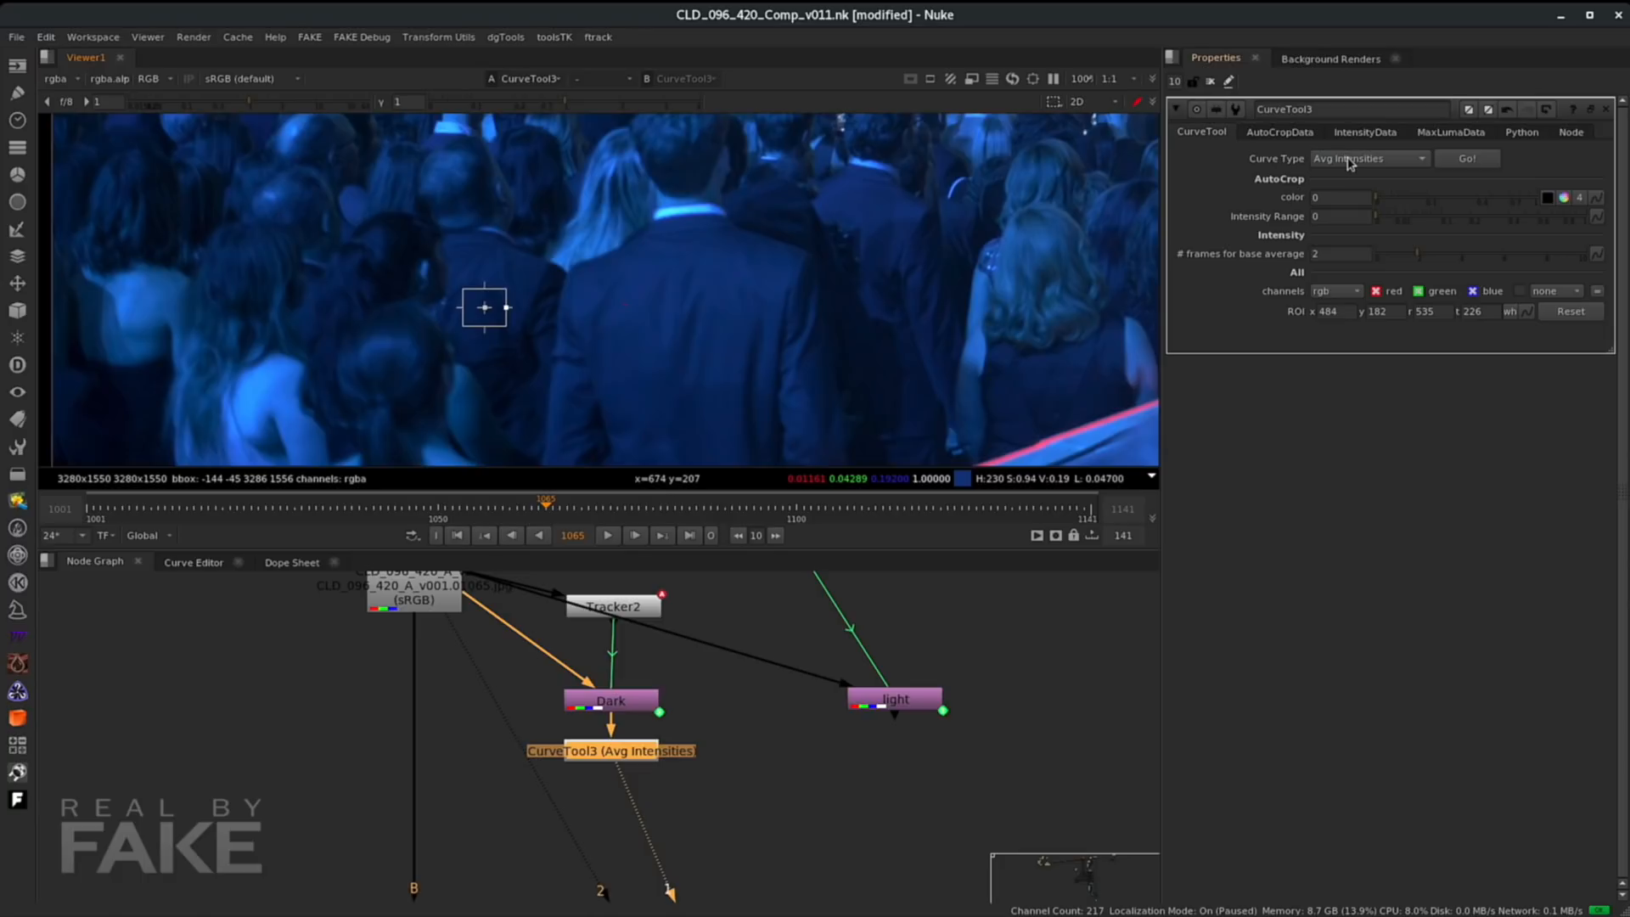
click(1467, 158)
click(1061, 579)
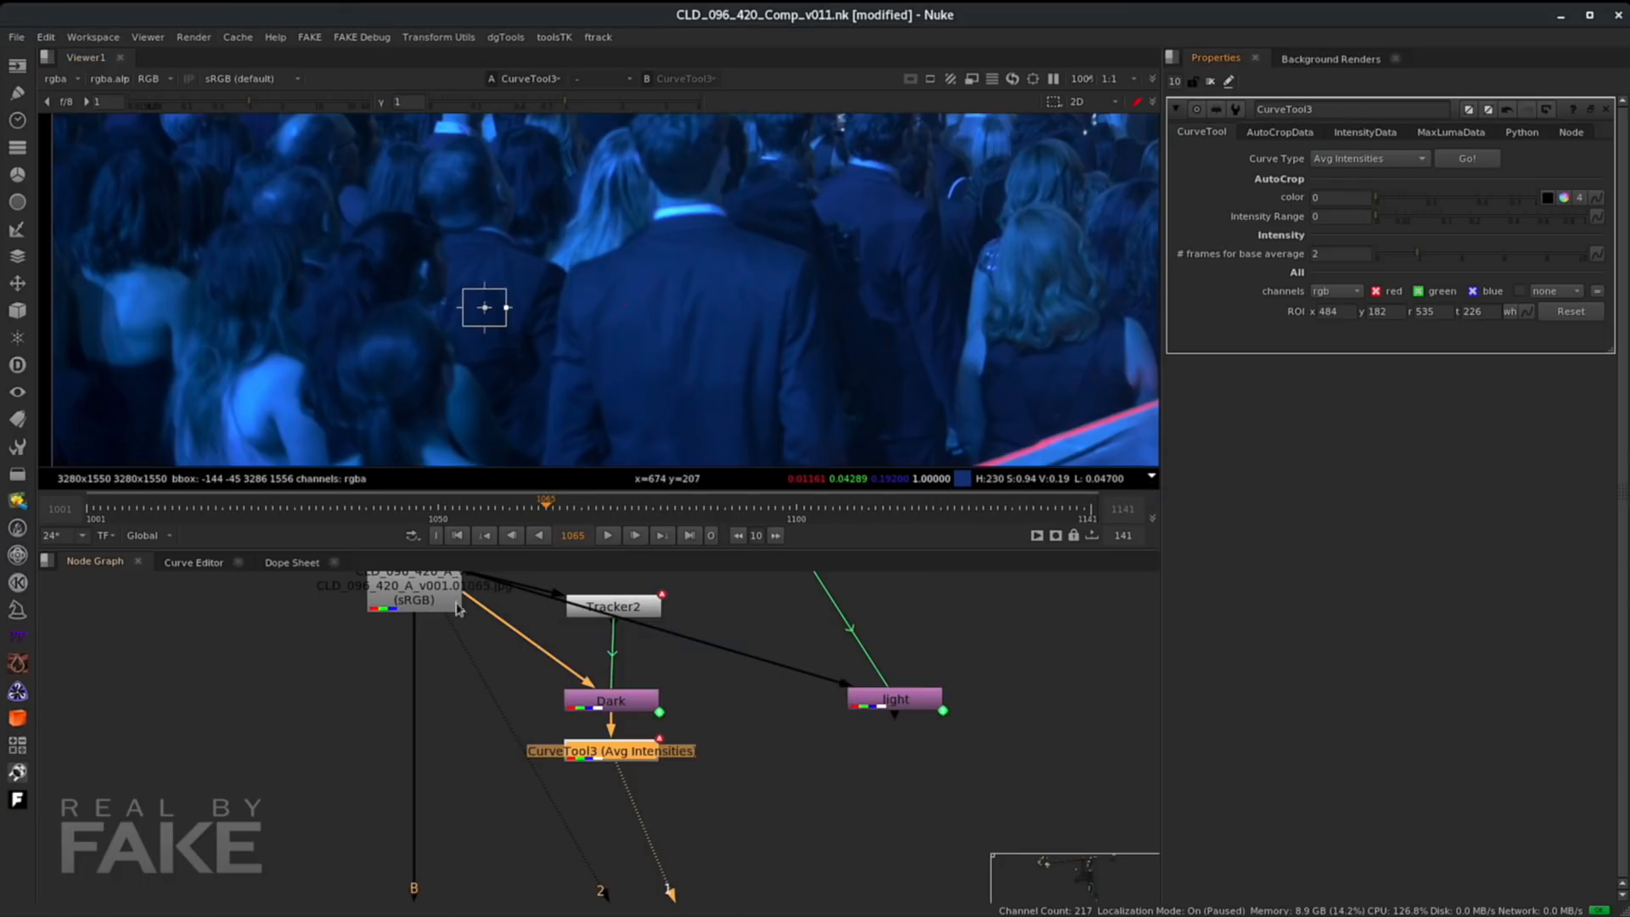
drag(613, 758, 625, 758)
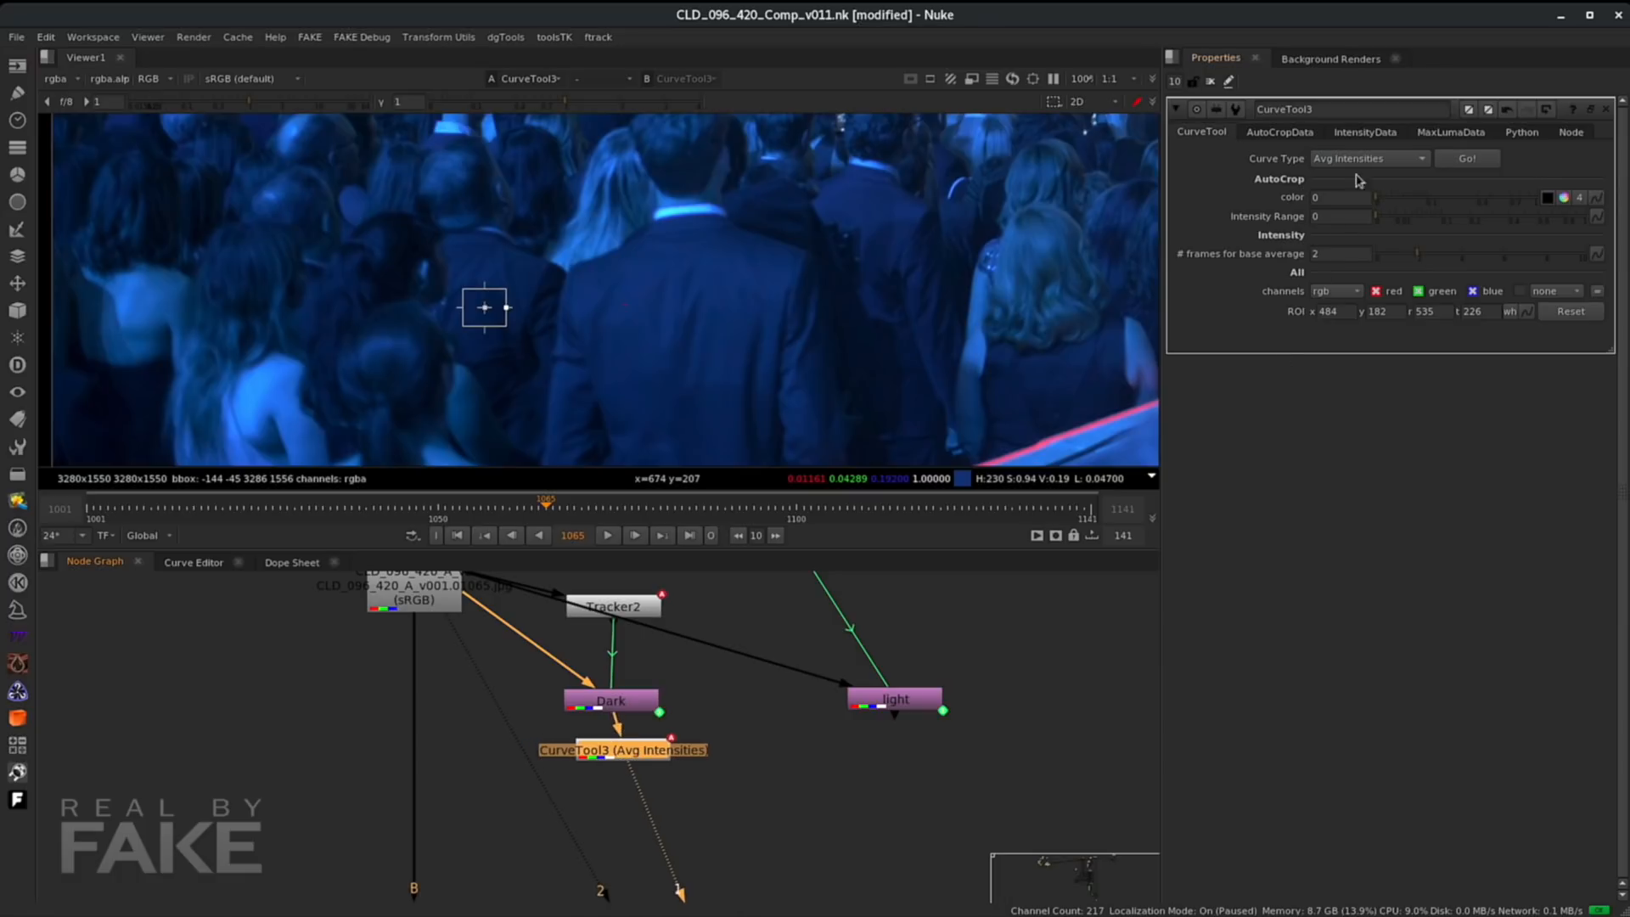
- Inspect the CurveTool's intensity data while scrubbing through the shot
click(1362, 133)
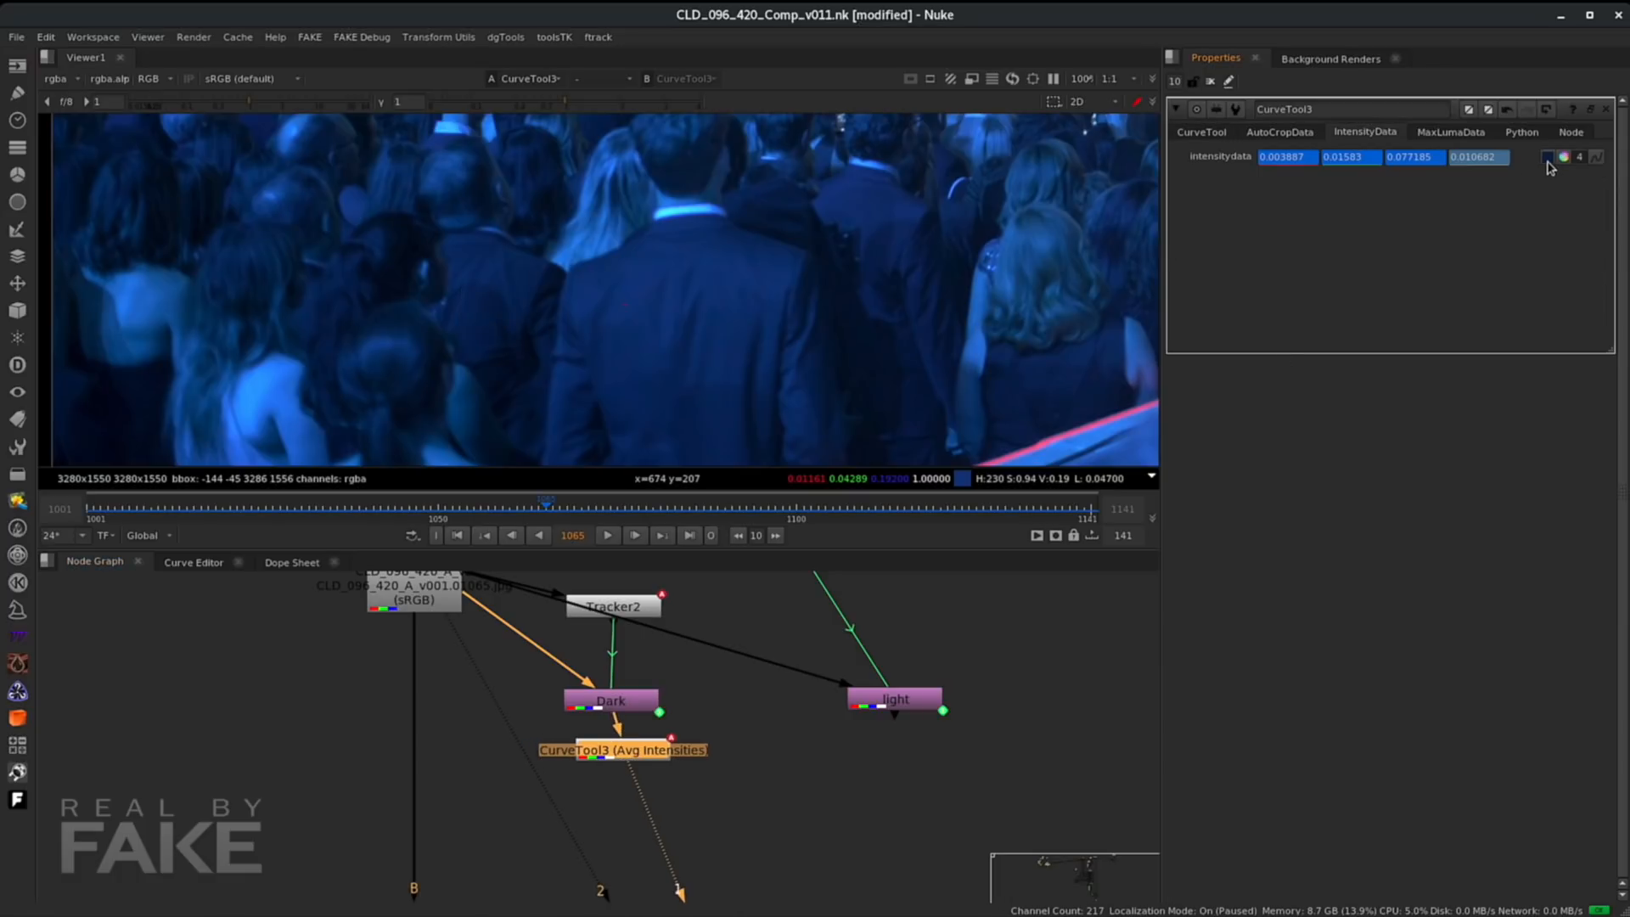
drag(422, 509, 906, 507)
drag(905, 507, 982, 508)
- Add a CurveTool to the light node, set its region on the glowing strip, and analyze average intensities
click(887, 710)
key(Tab)
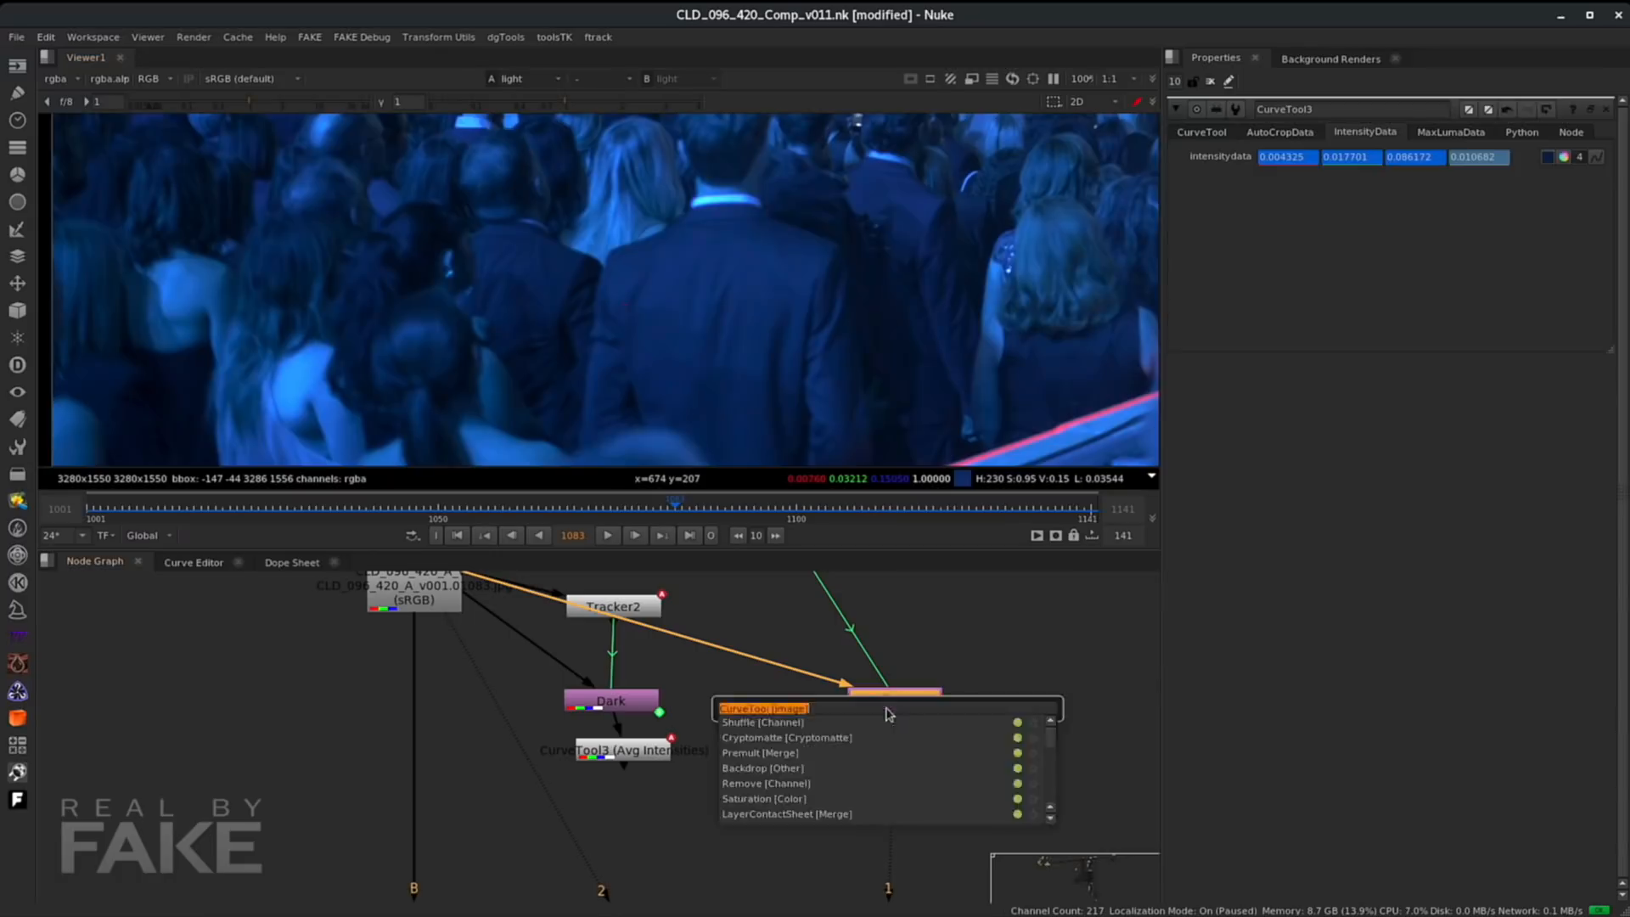
key(Return)
key(1)
scroll(653, 309, down, 7)
drag(651, 309, 679, 382)
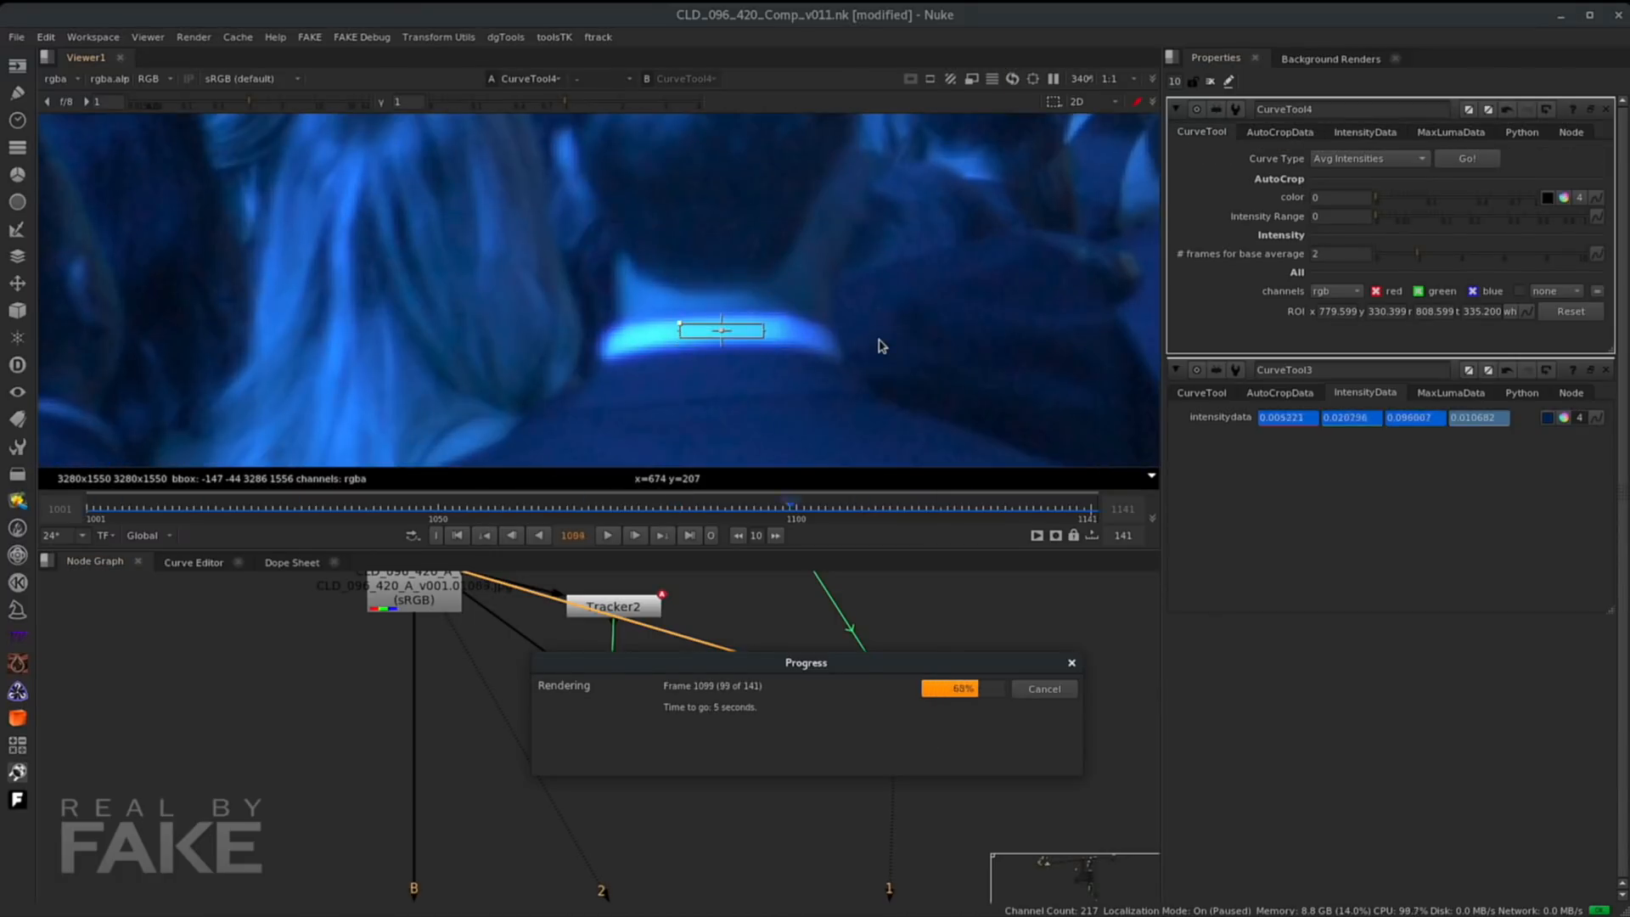
click(1364, 131)
drag(596, 509, 676, 509)
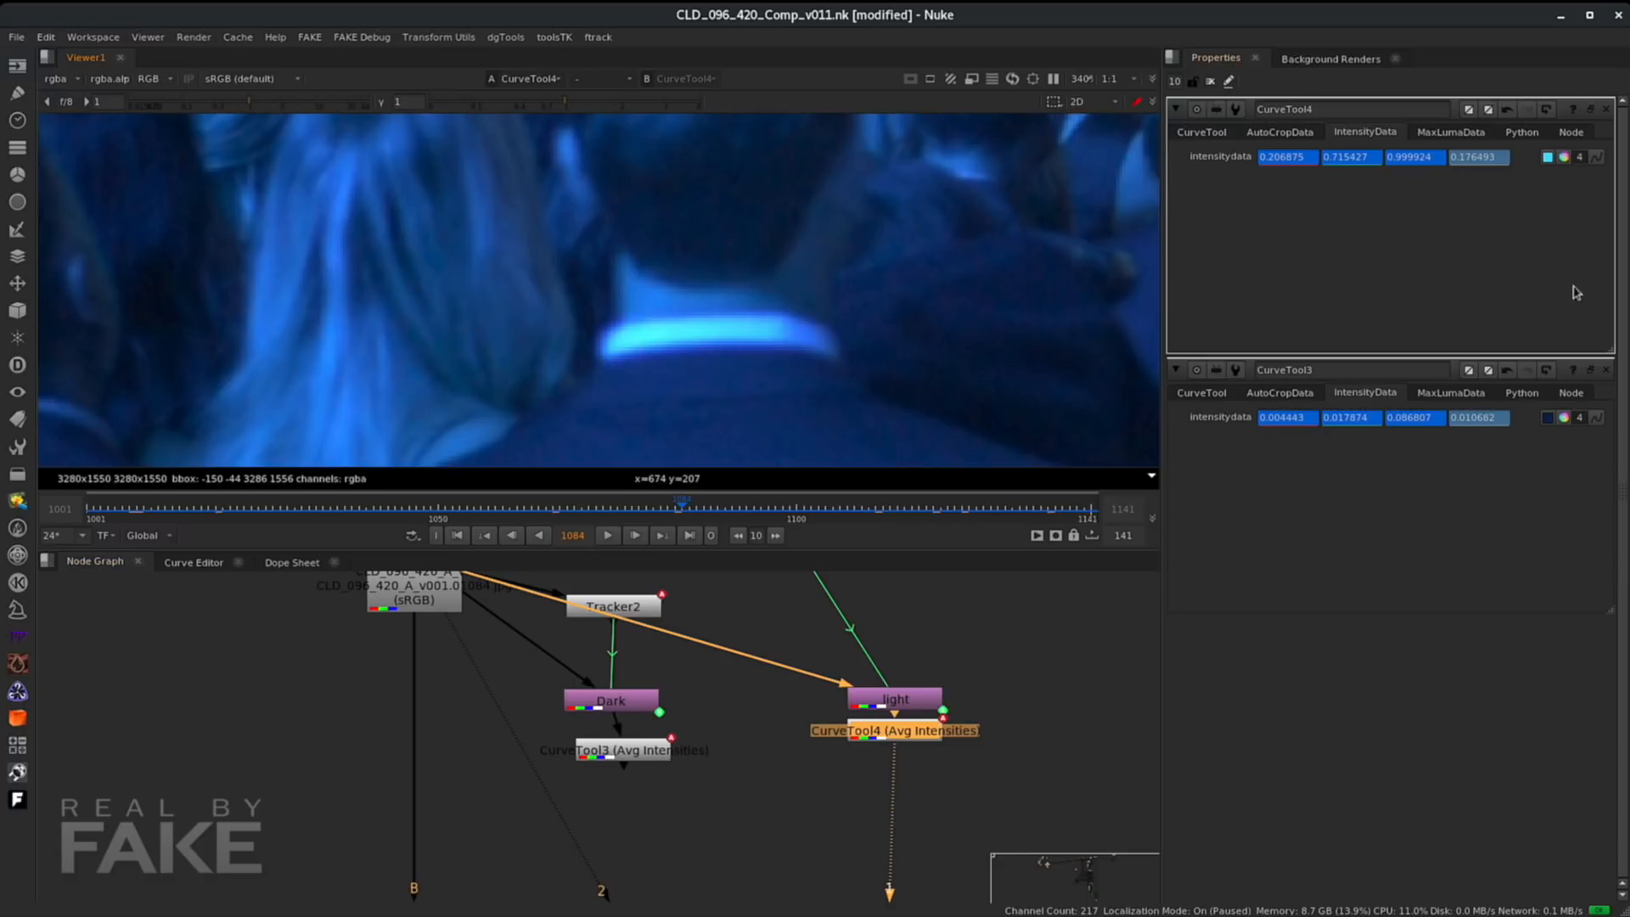
- Link Grade30's lift to CurveTool3's intensity data and its gain to CurveTool4's intensity data
scroll(498, 613, down, 2)
middle_drag(397, 687, 520, 681)
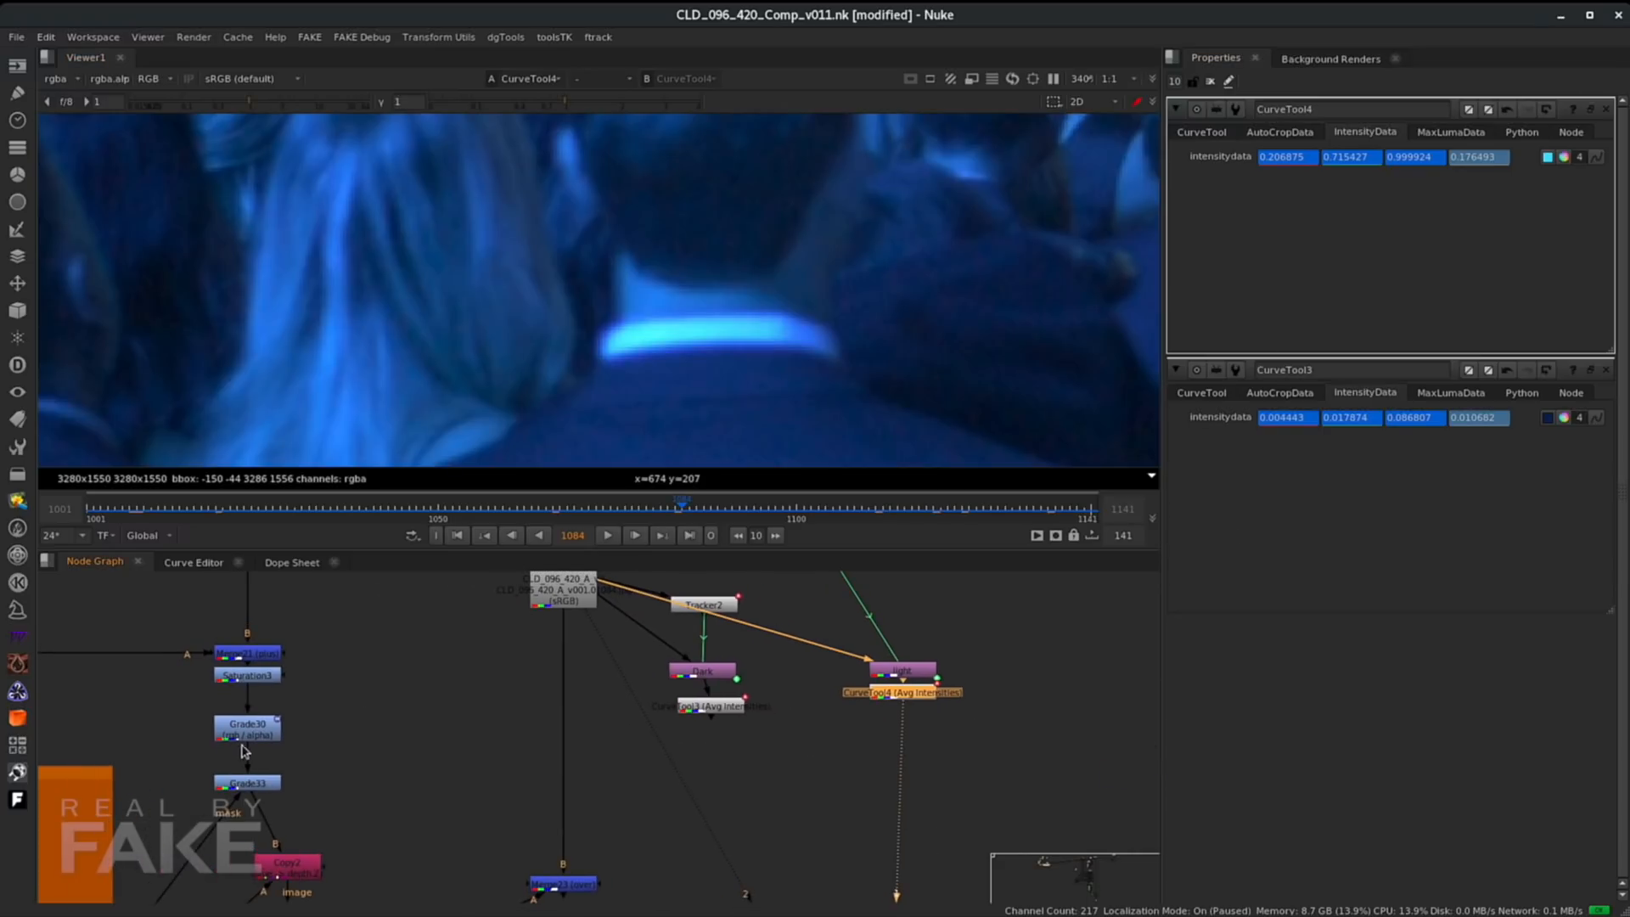
double_click(242, 737)
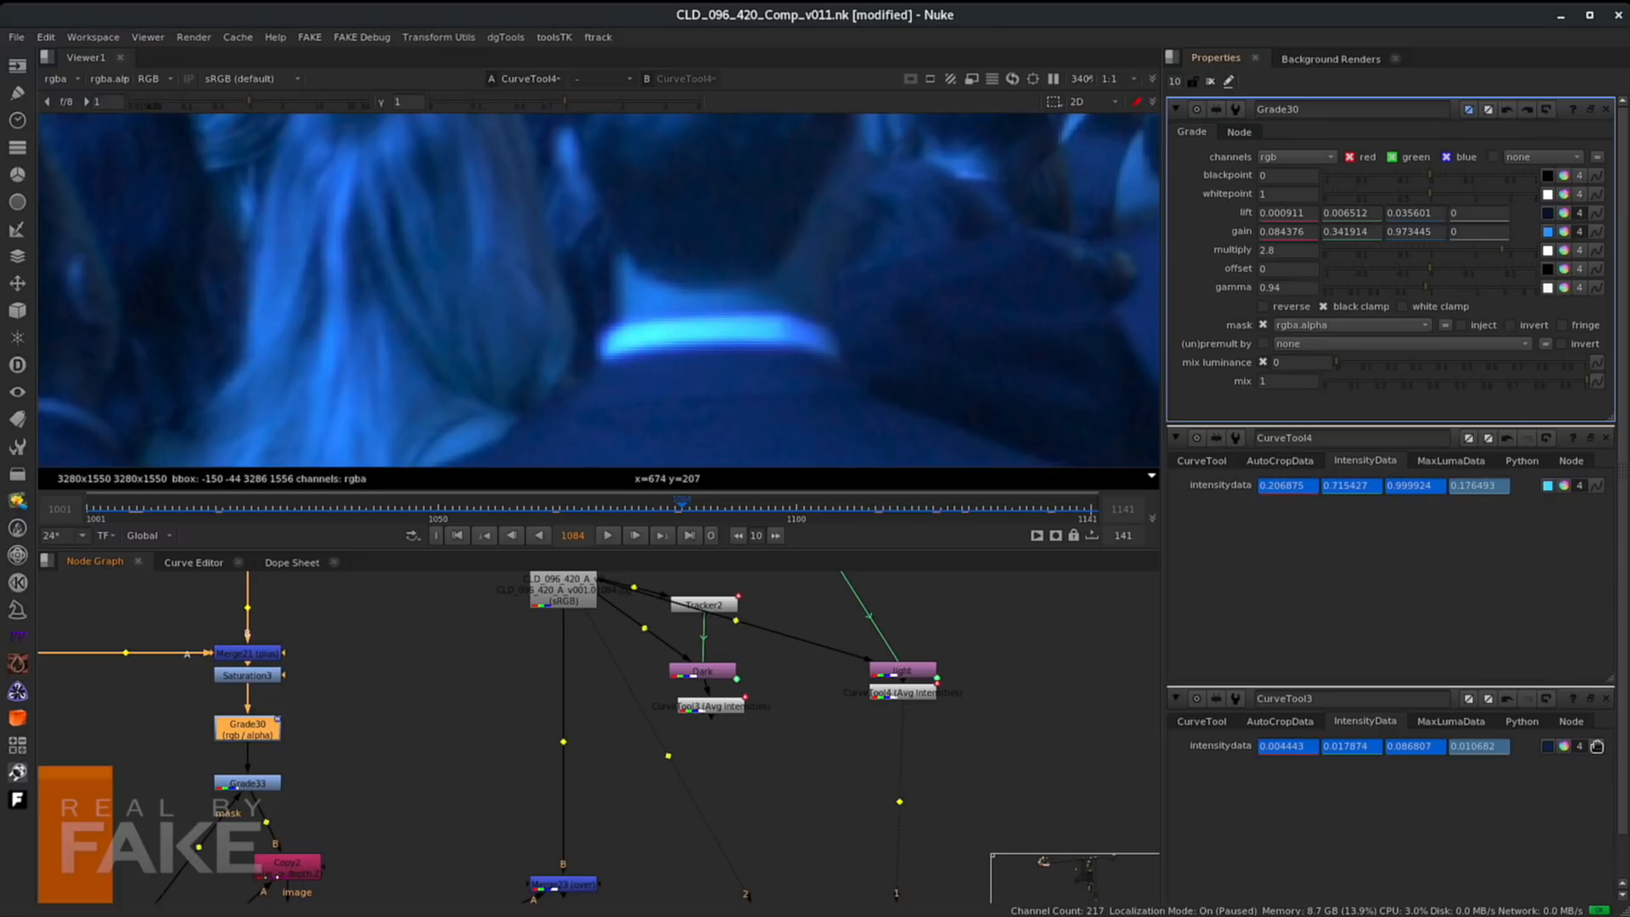
mouse_move(1596, 746)
ctrl+mouse_down()
mouse_move(1566, 258)
mouse_move(1582, 209)
mouse_move(1595, 215)
ctrl+mouse_up()
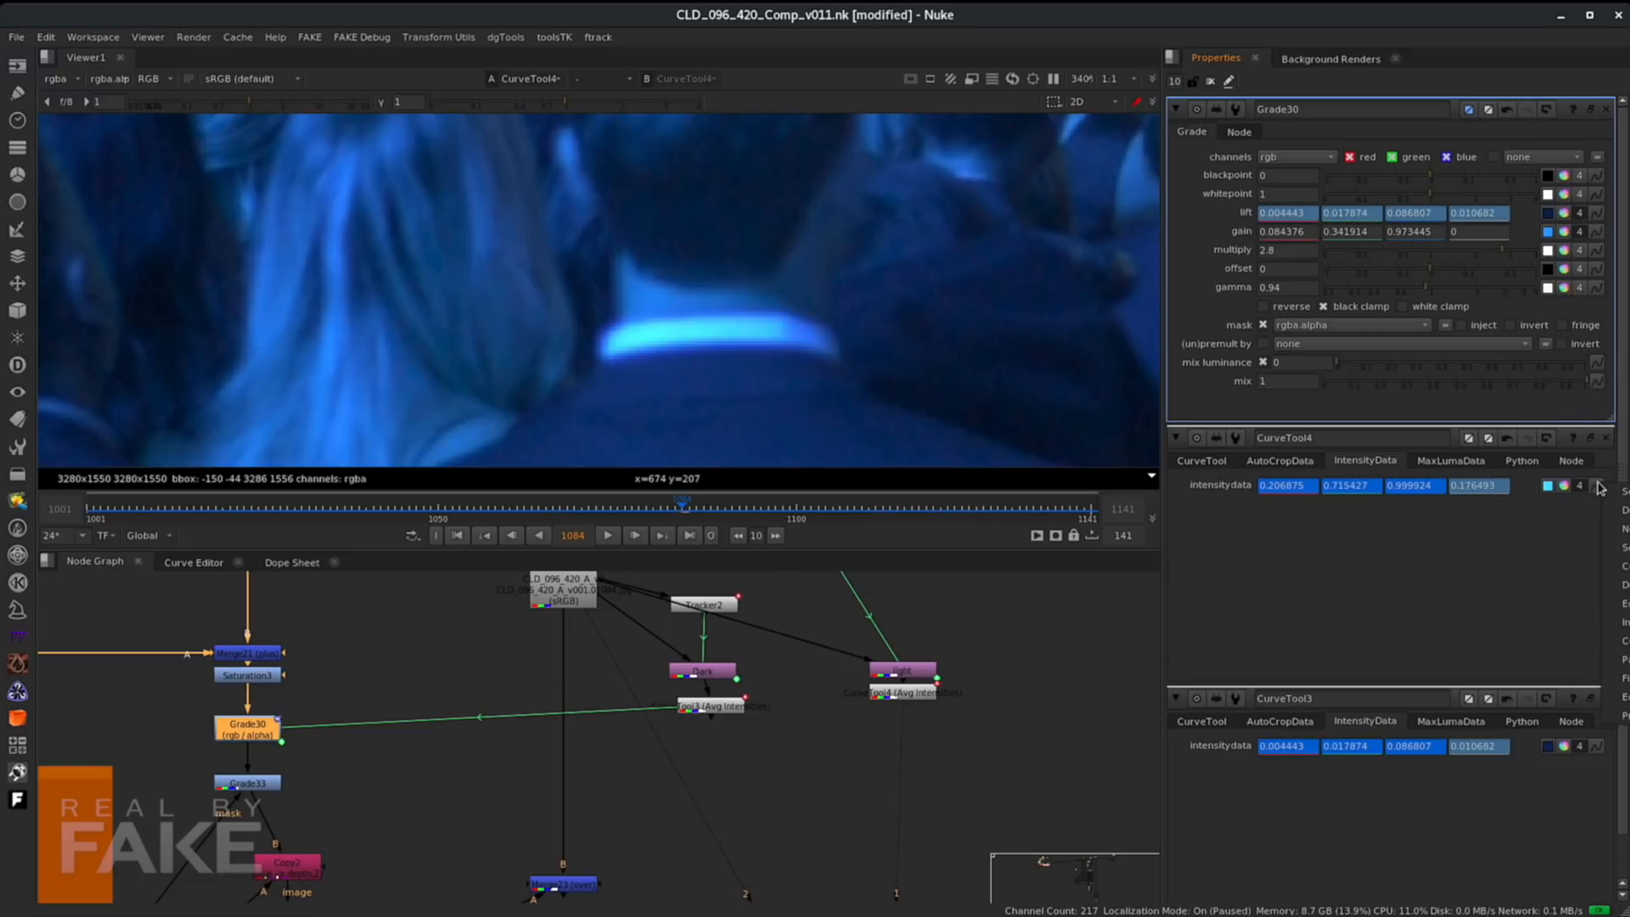
ctrl+drag(1596, 486, 1594, 232)
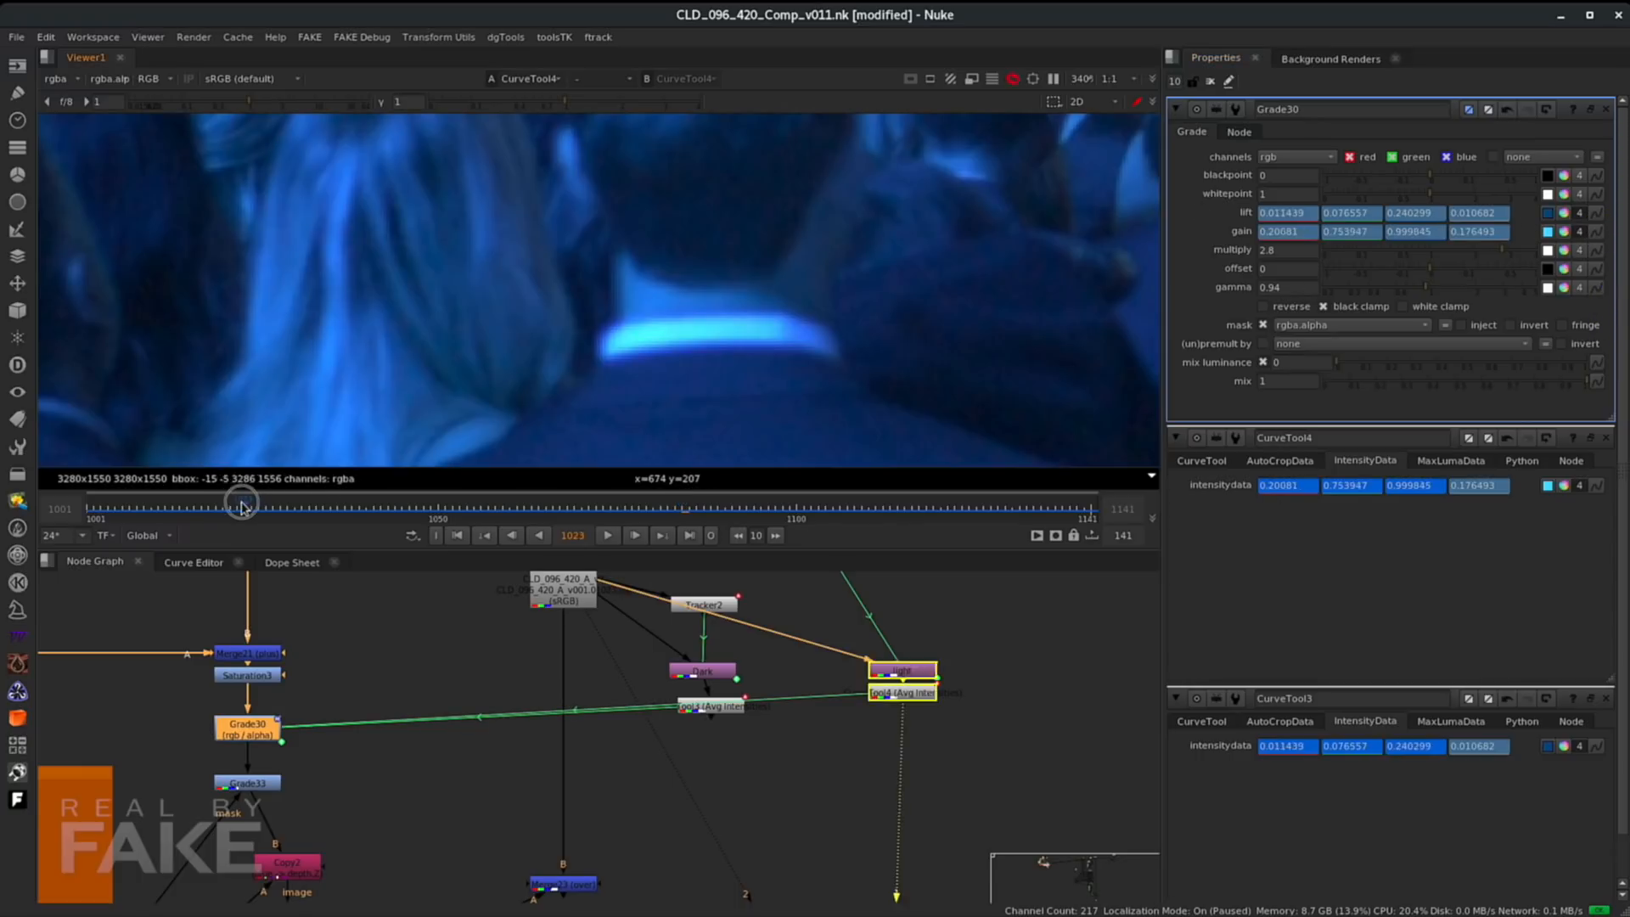
- Examine the graded crowd in the merged composite at different frames
click(189, 508)
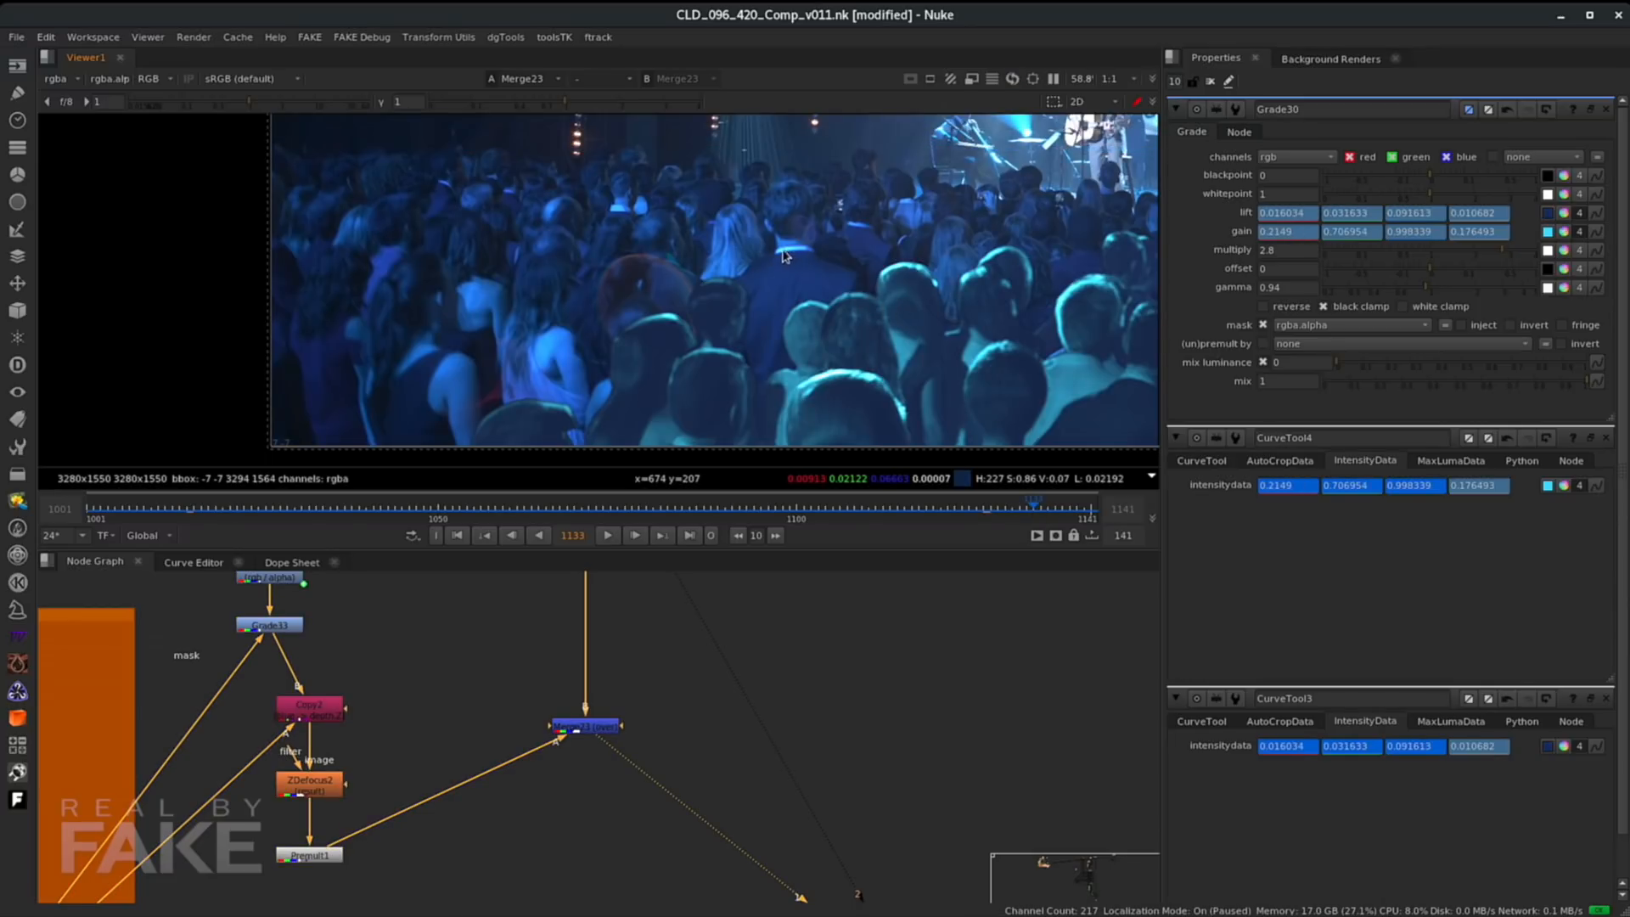
middle_drag(709, 675, 676, 775)
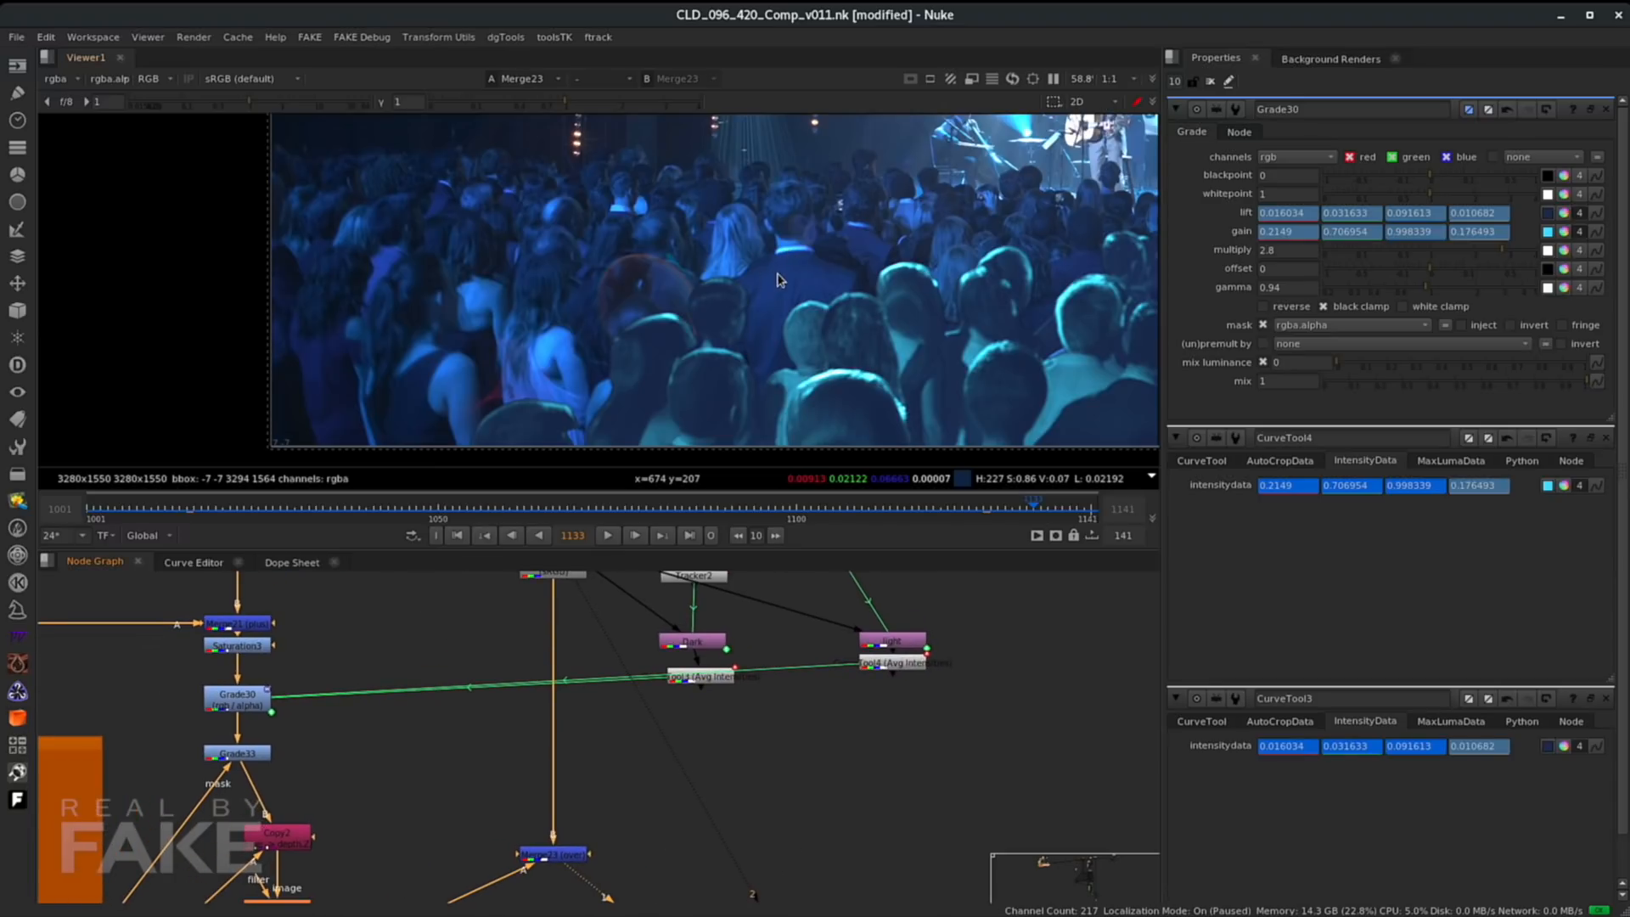
scroll(777, 280, up, 4)
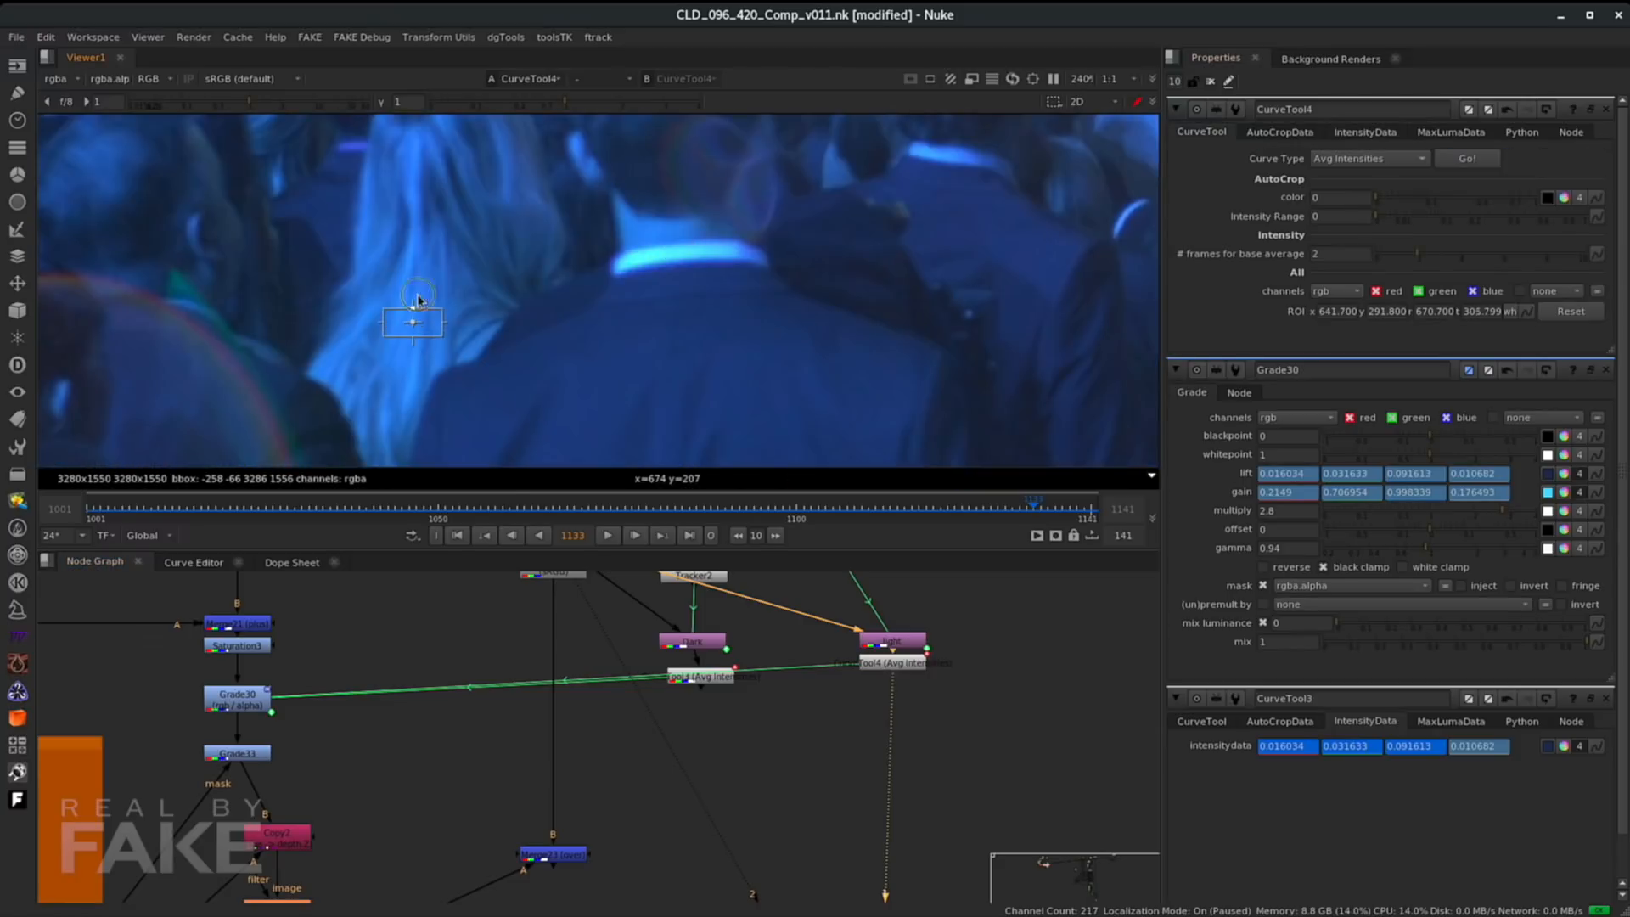
click(559, 857)
key(1)
scroll(554, 346, down, 5)
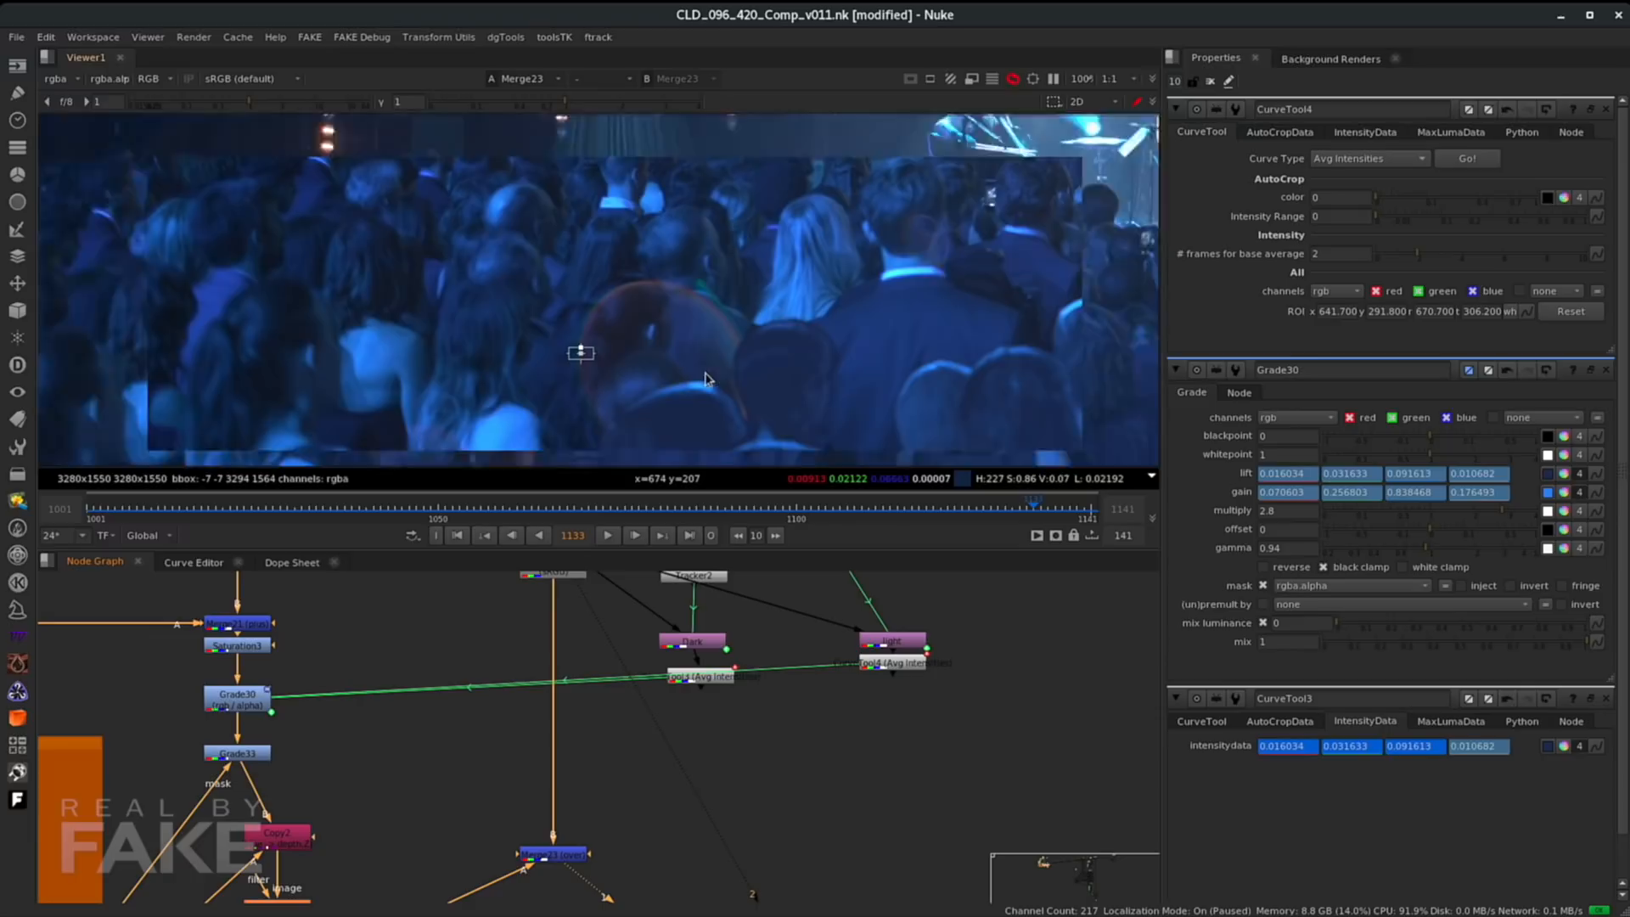
scroll(731, 373, down, 1)
middle_drag(731, 373, 582, 343)
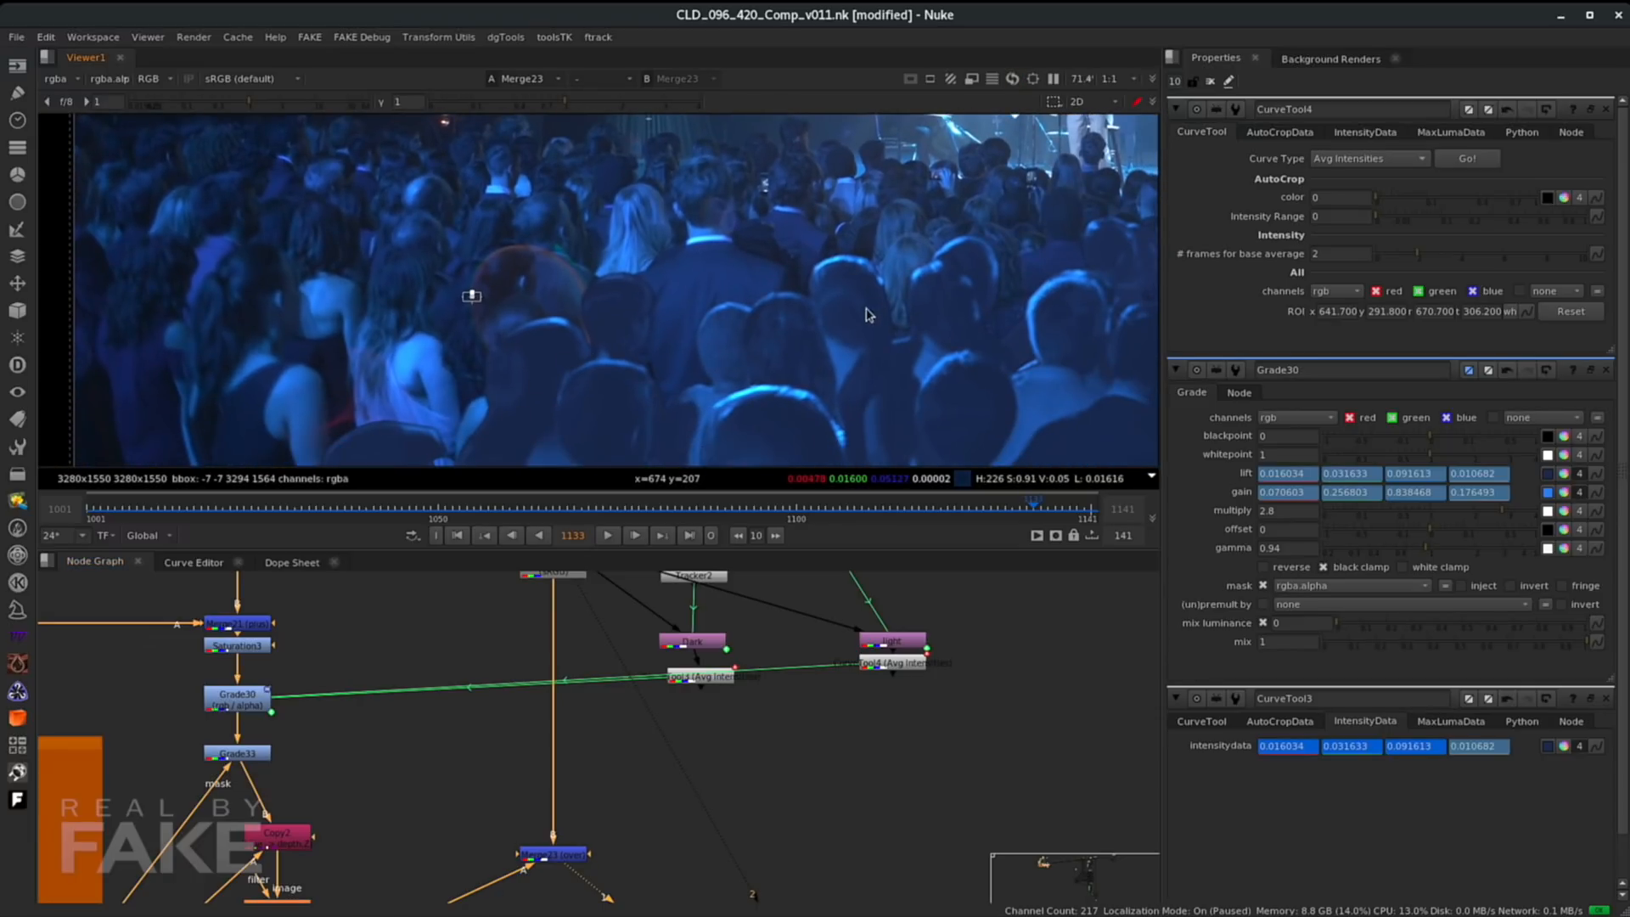
middle_drag(867, 335, 798, 308)
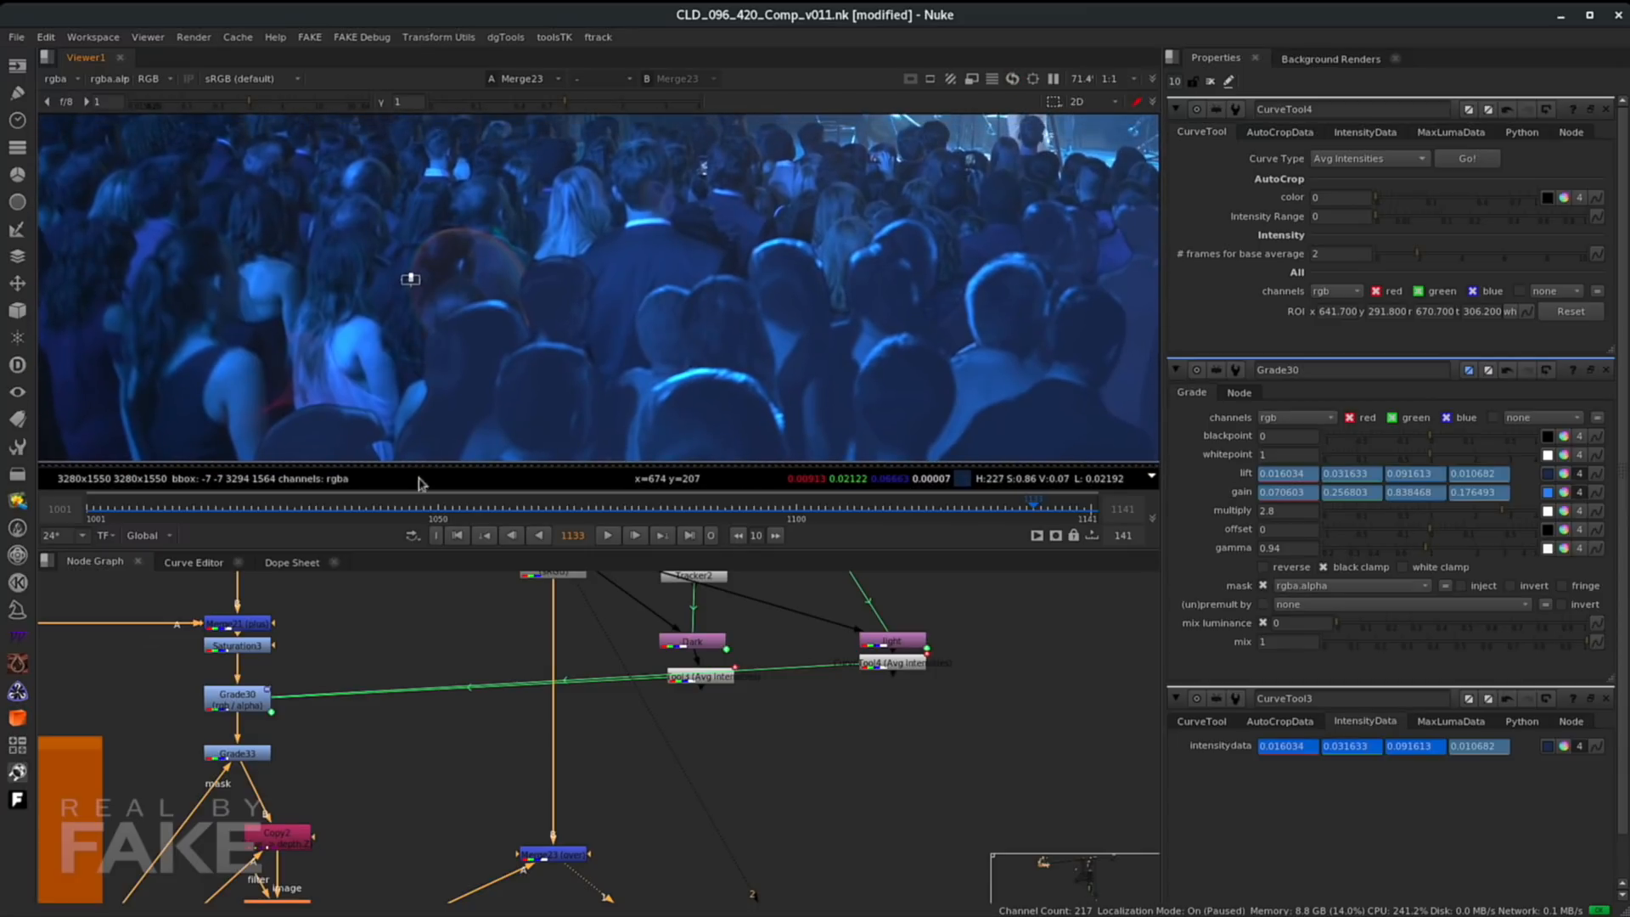
- Scrub to several frames to compare the linked crowd grade across the shot
click(138, 509)
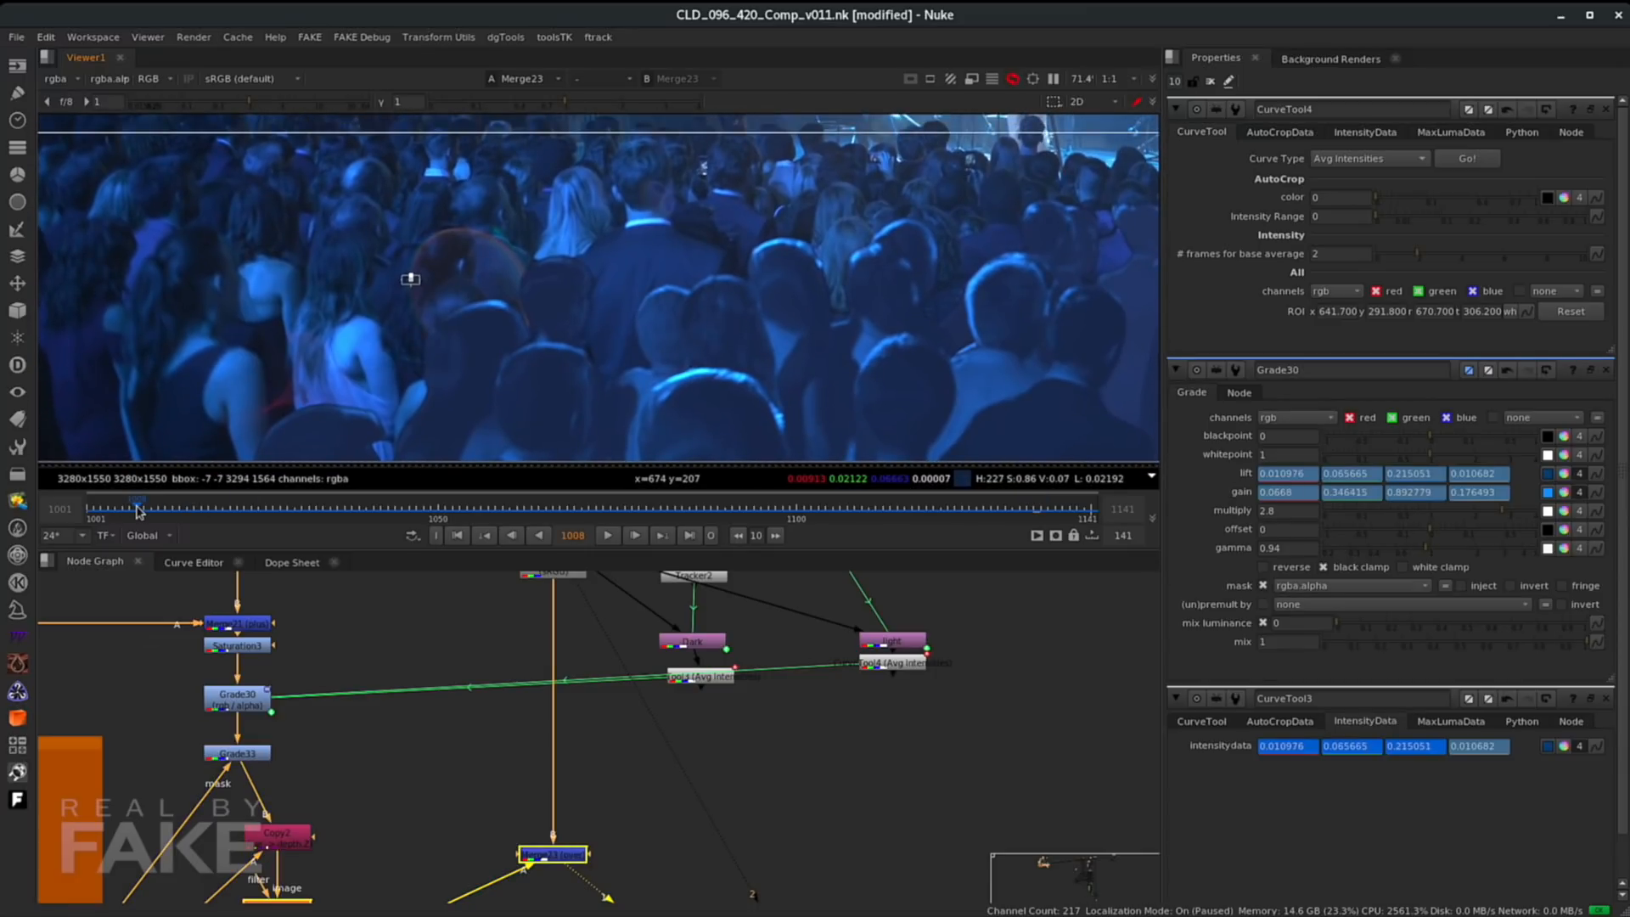
click(1020, 507)
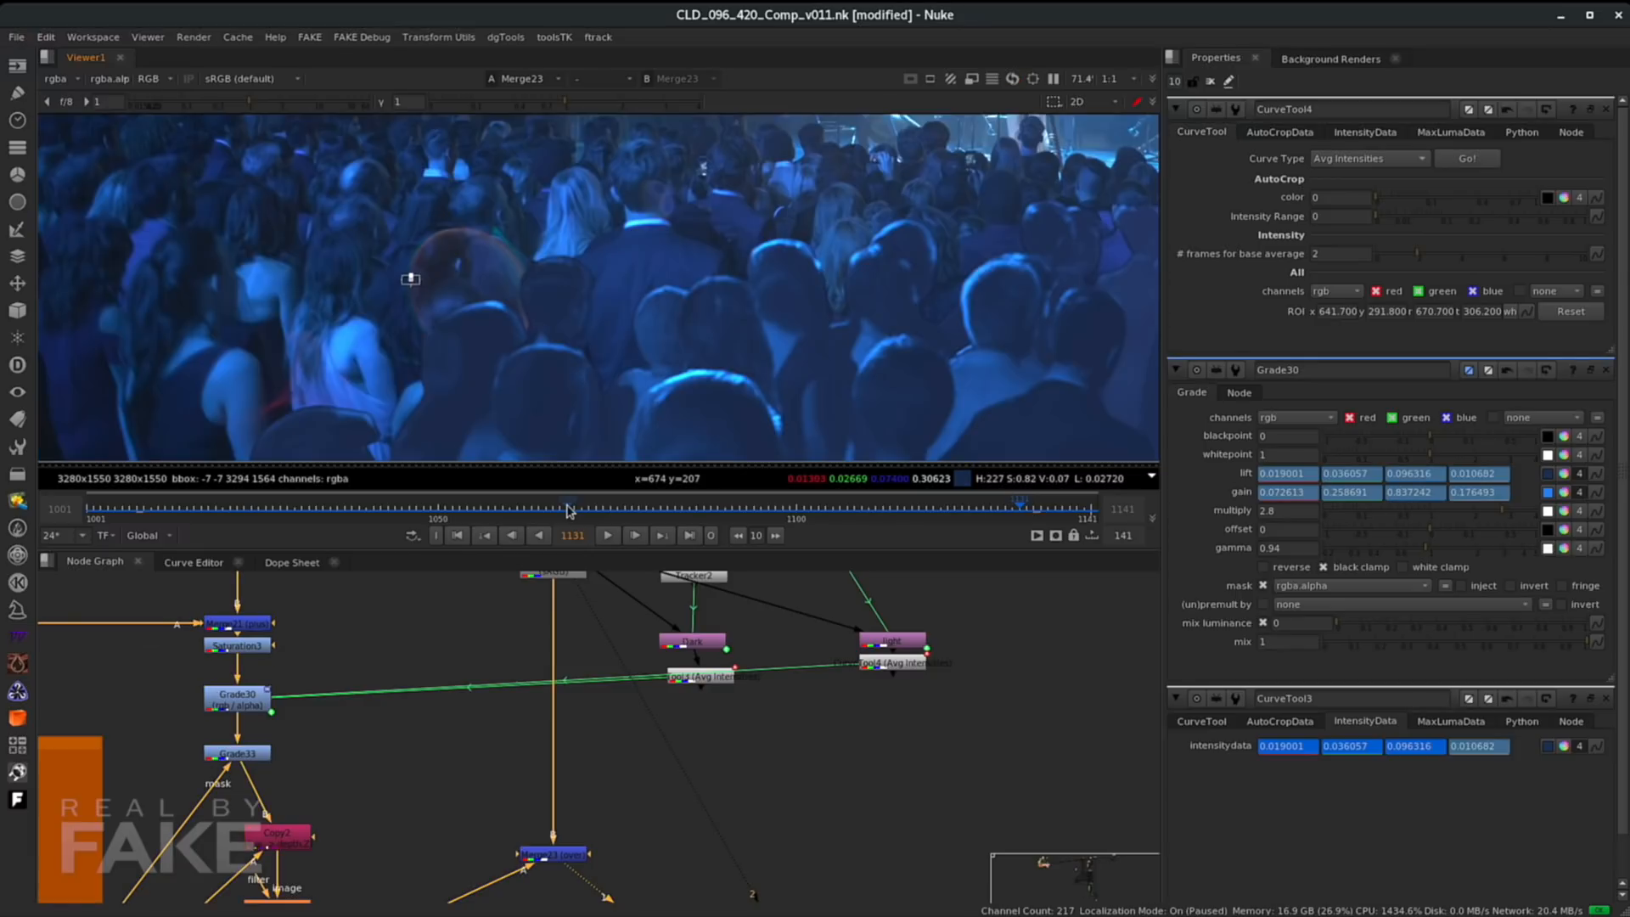
click(569, 508)
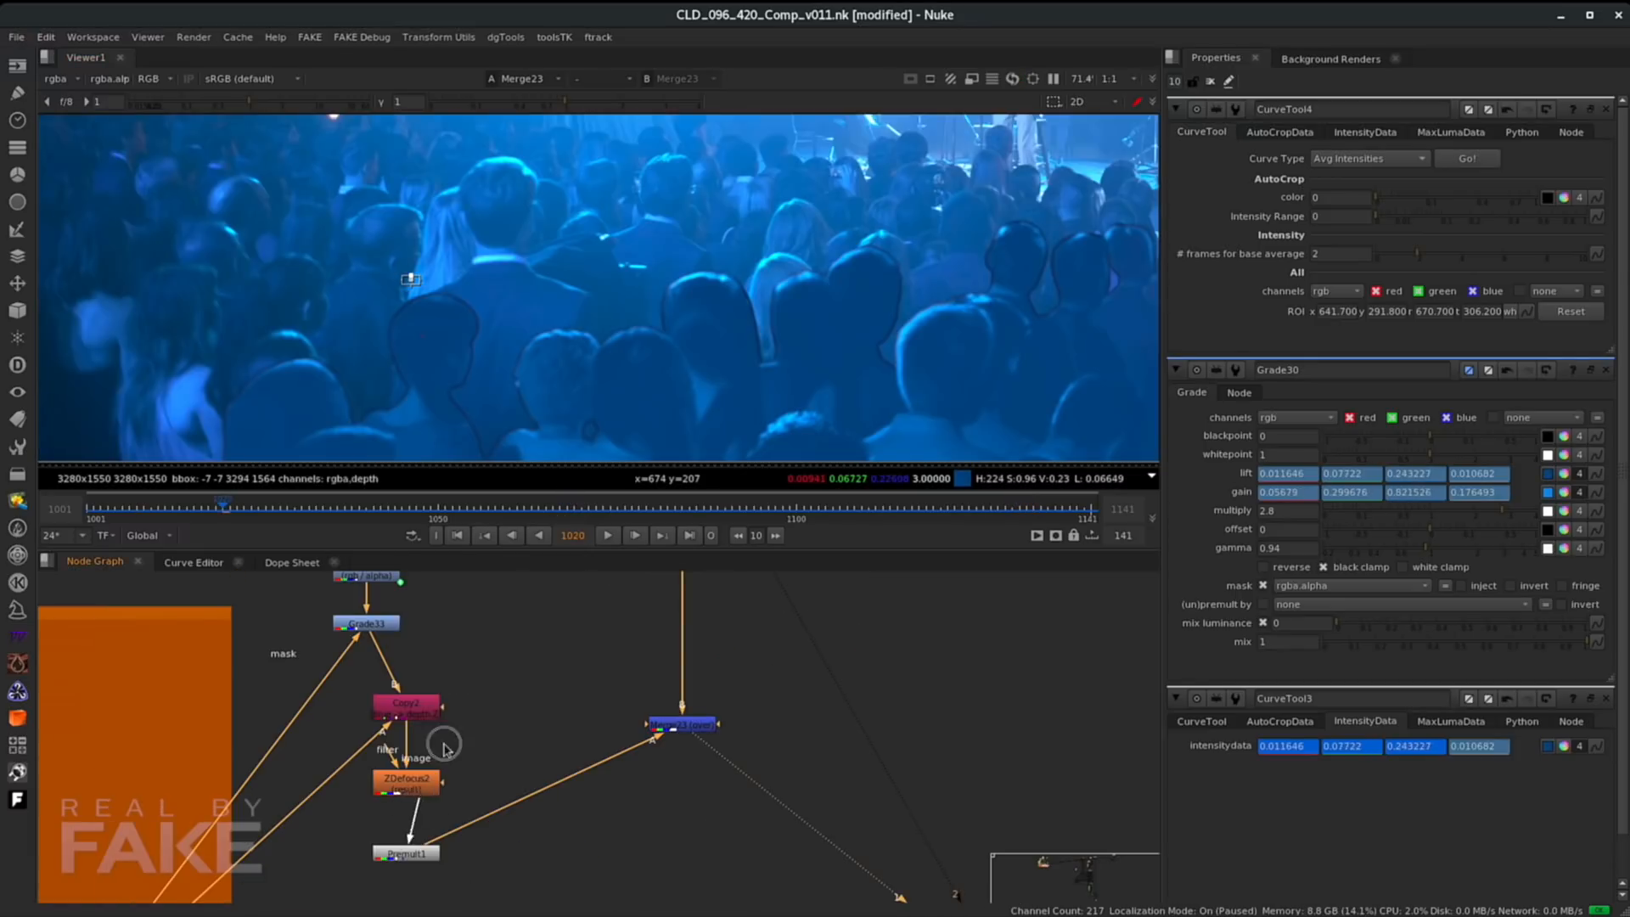
- Undo the last three changes
key(ctrl+z)
key(ctrl+z)
key(ctrl+z)
key(ctrl+z)
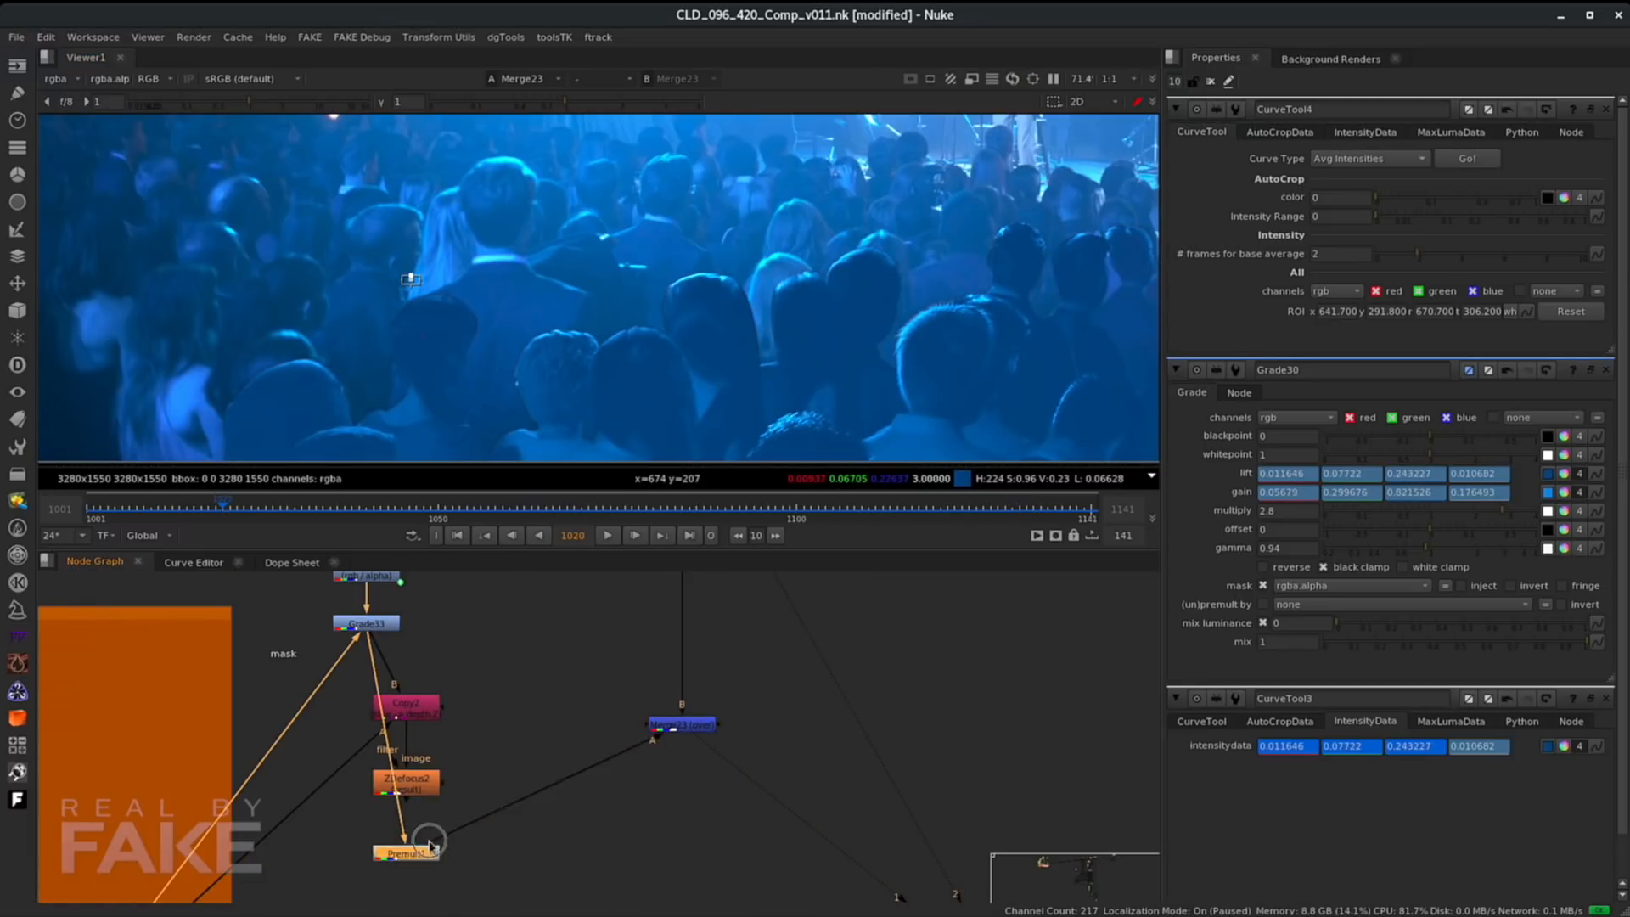
- Reconnect Premult1 directly after Grade33, move Copy2 and ZDefocus2 below the merge, and view ZDefocus2
drag(541, 628, 529, 635)
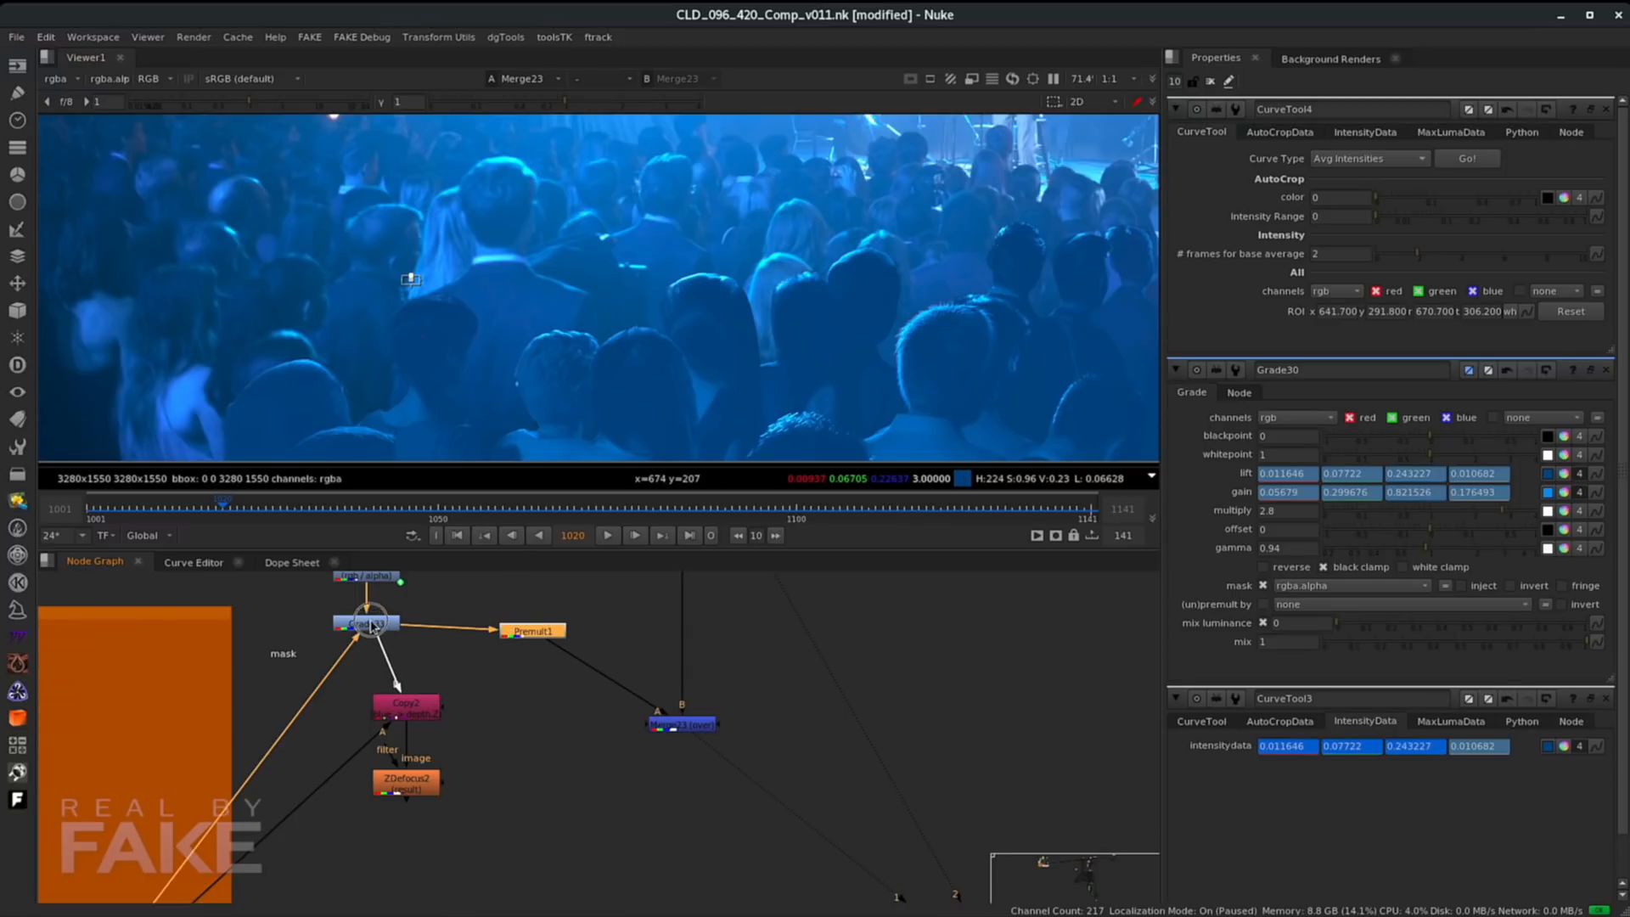
drag(412, 777, 578, 834)
drag(432, 729, 707, 772)
drag(574, 846, 695, 839)
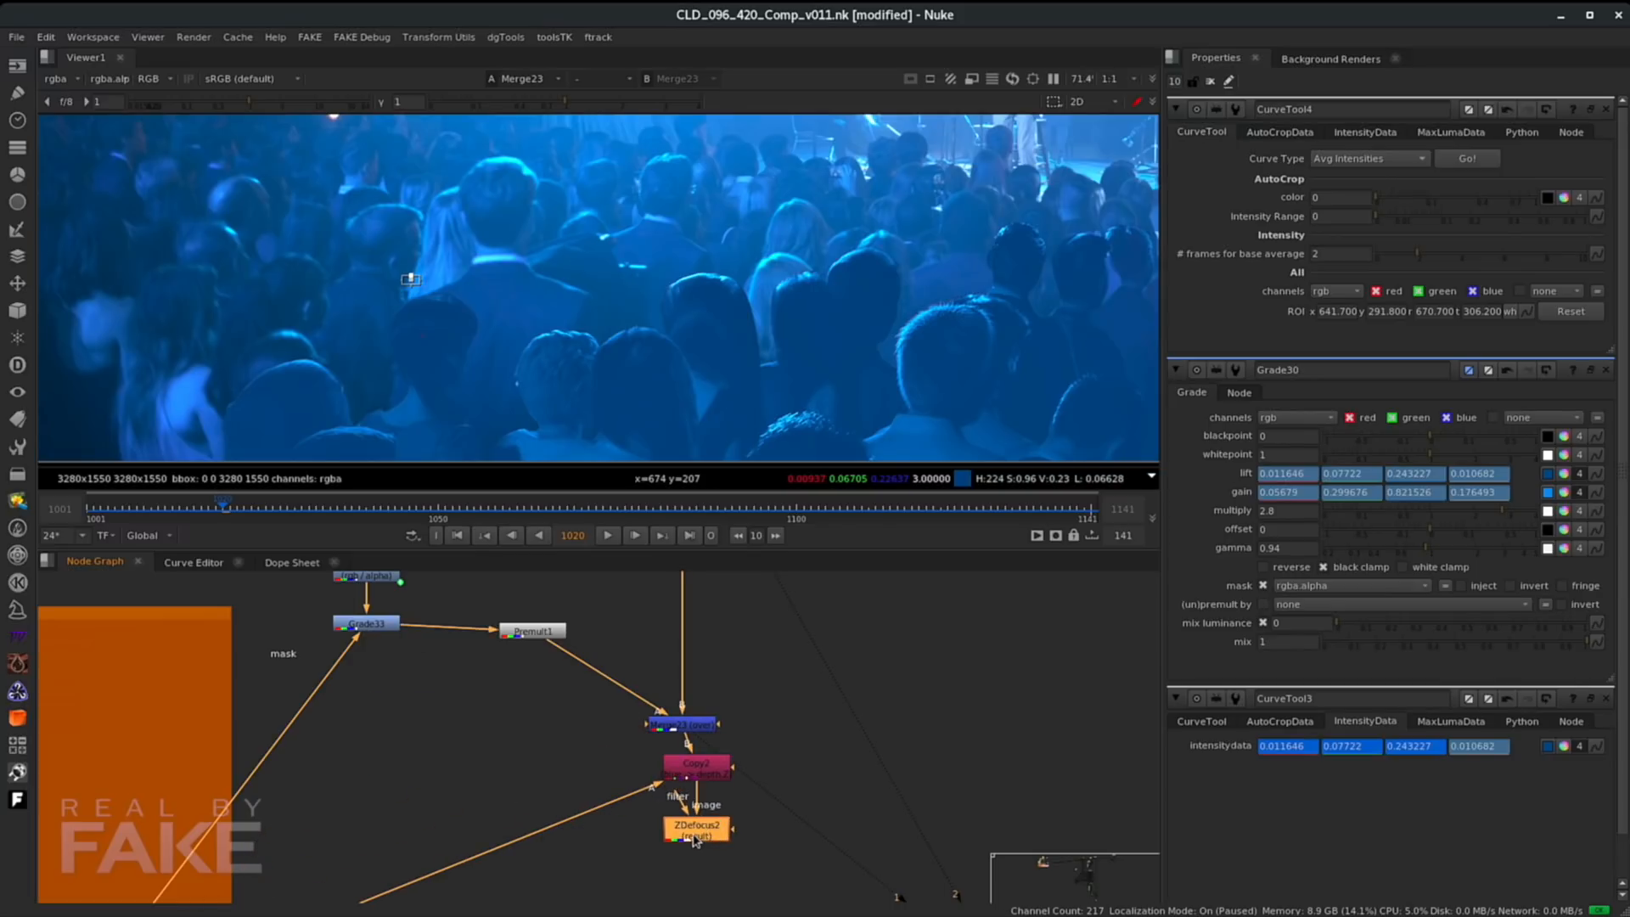
key(1)
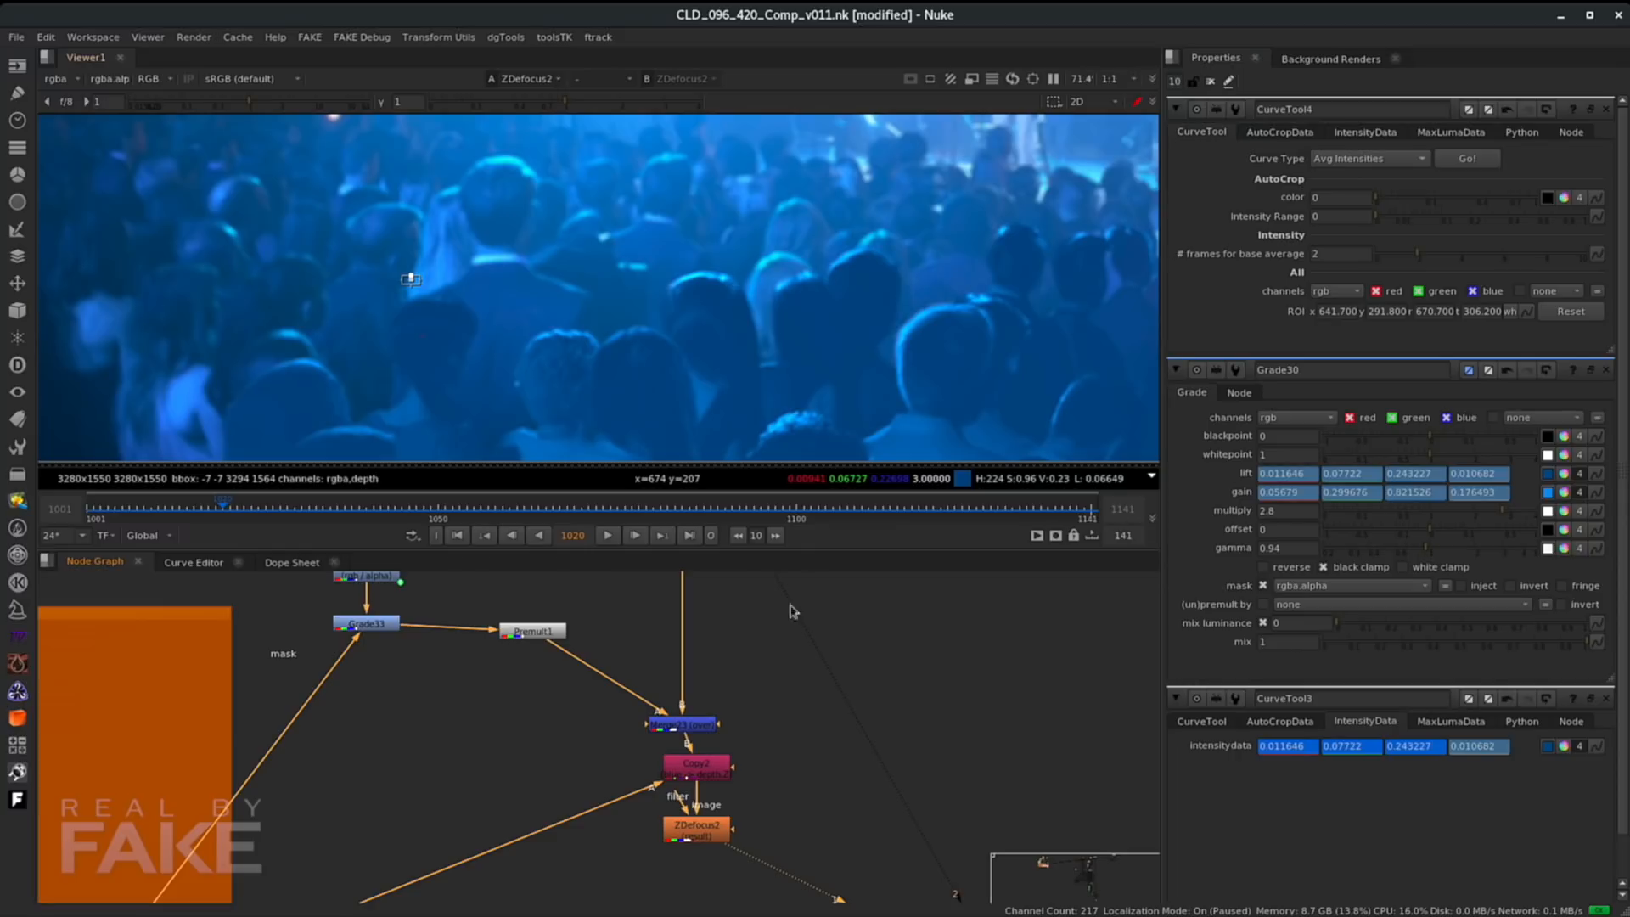
- At frame 1070, move Grade33 and Premult1 down to make room below Grade30
drag(735, 835, 365, 659)
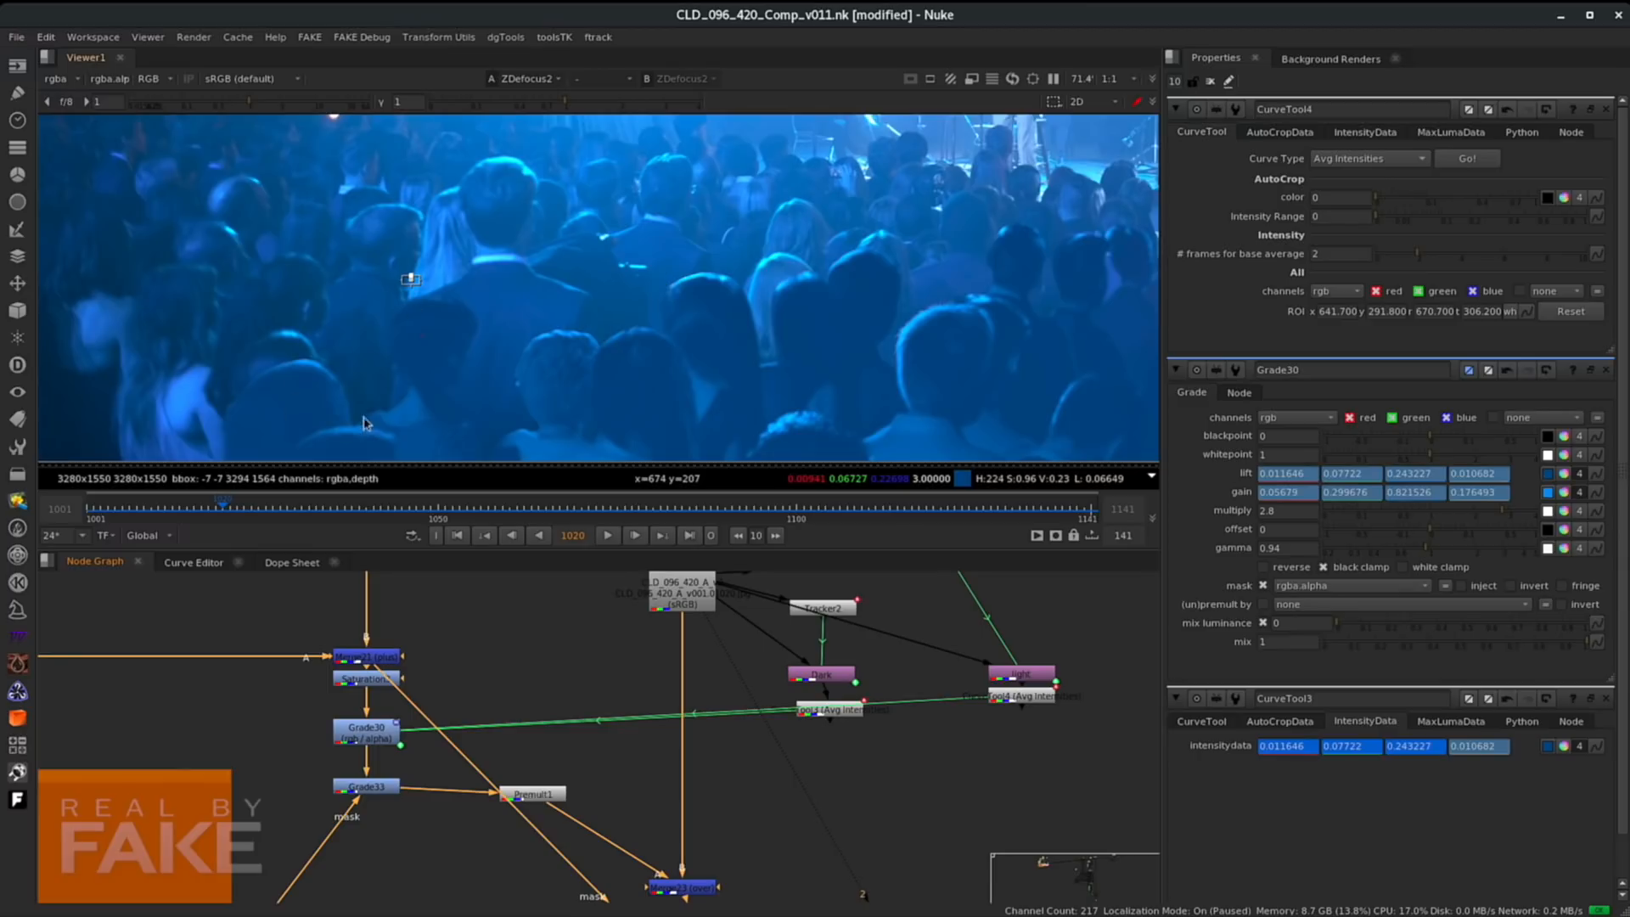
scroll(624, 310, down, 5)
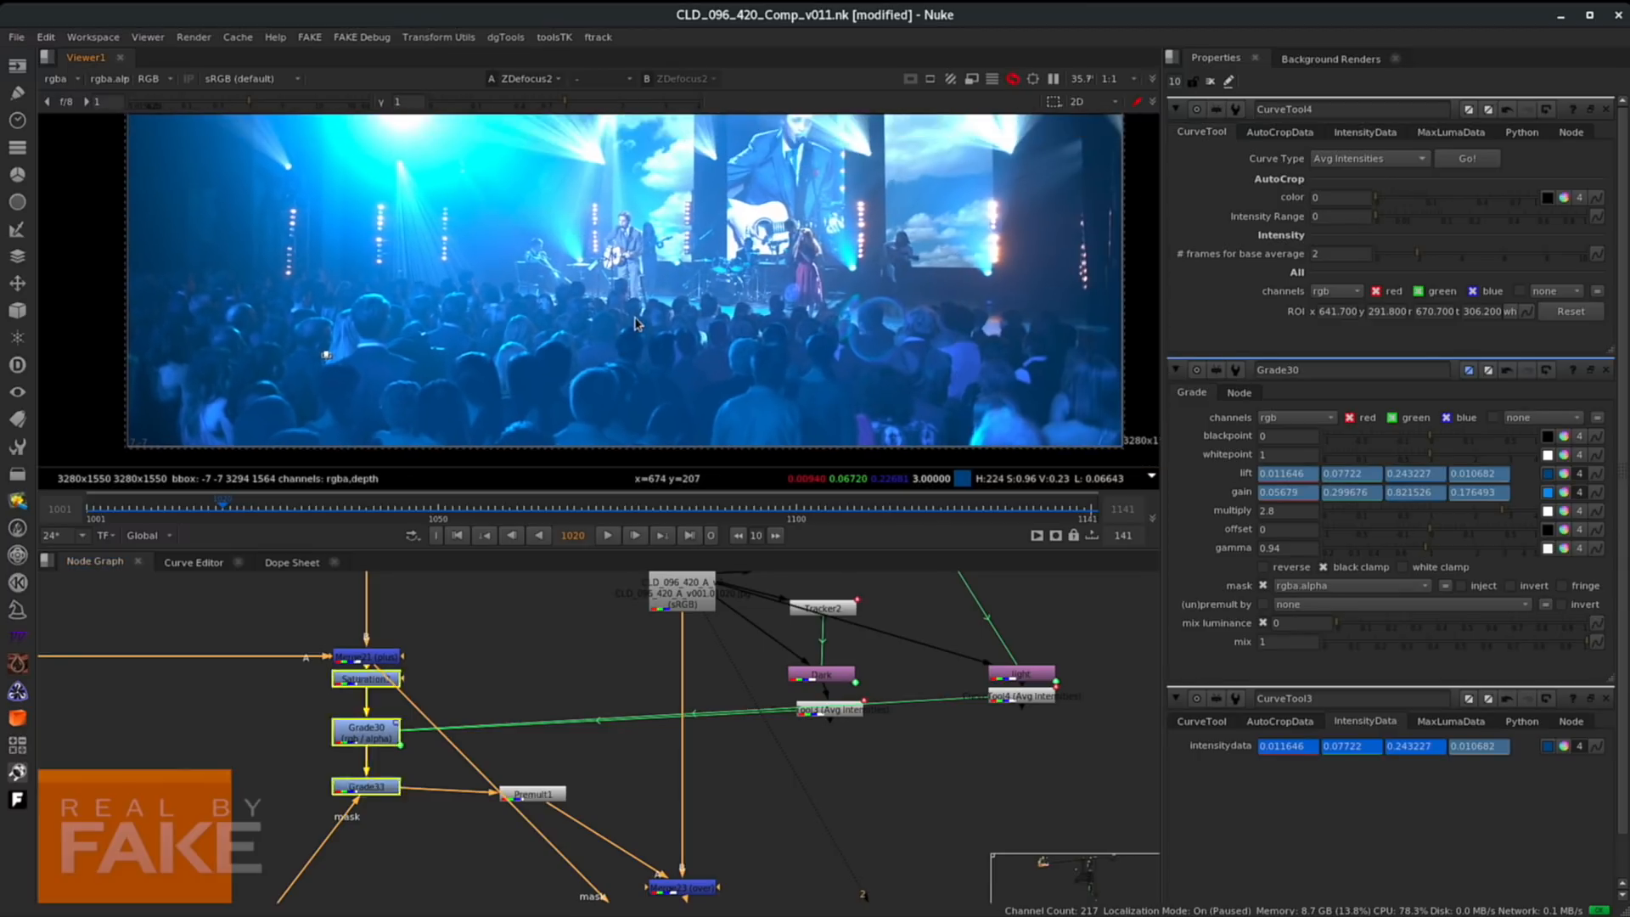
scroll(670, 335, down, 2)
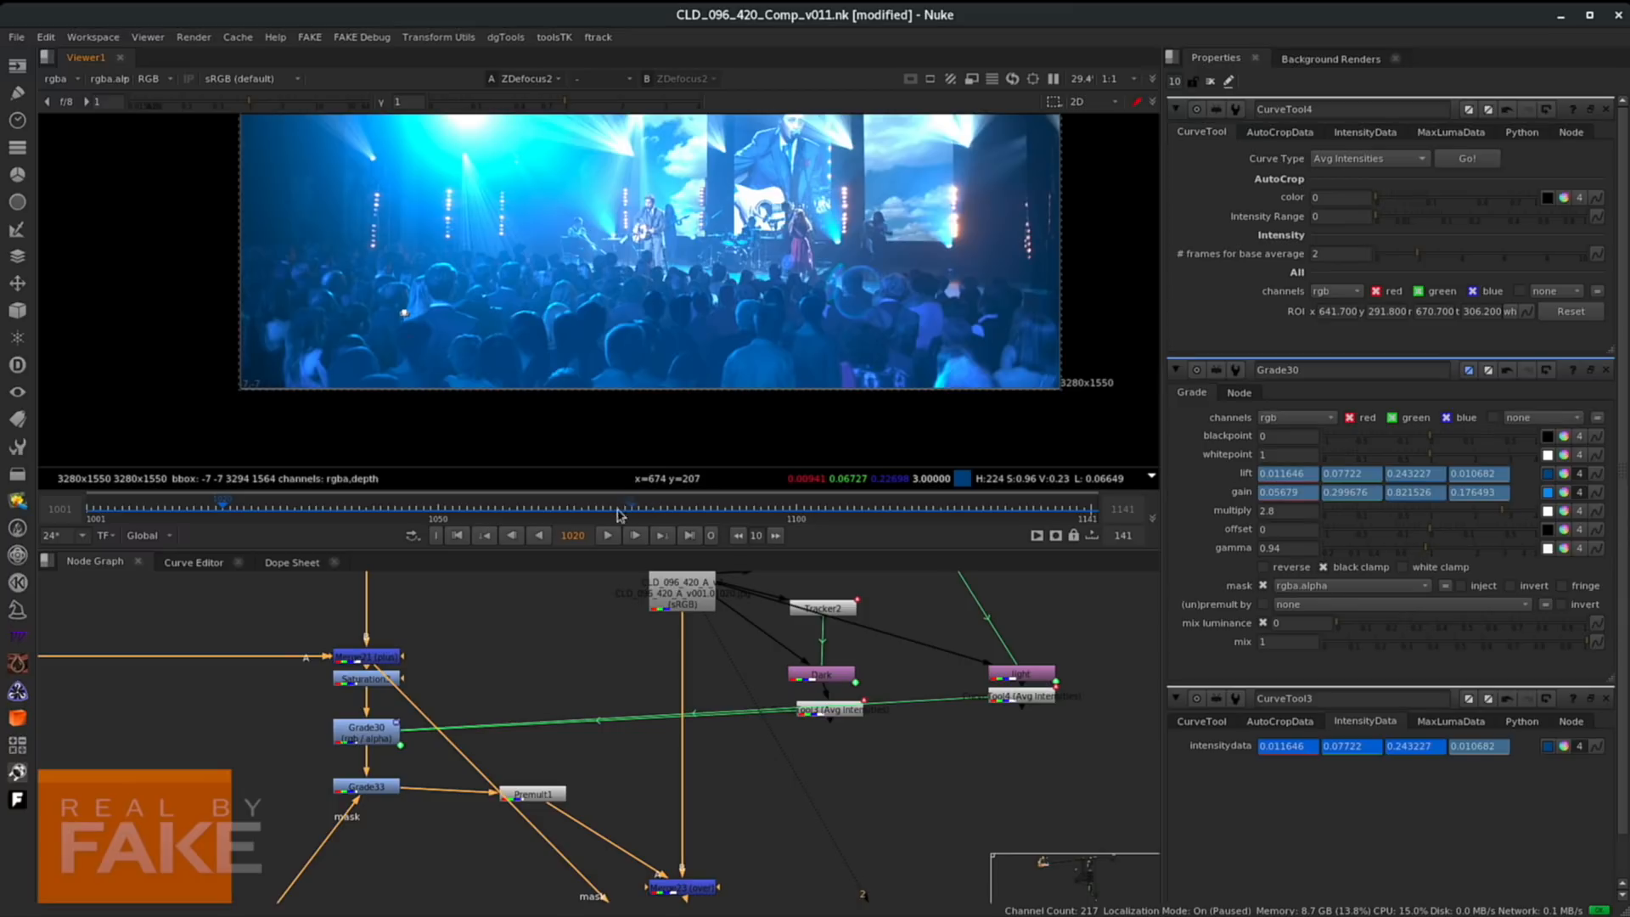
click(580, 508)
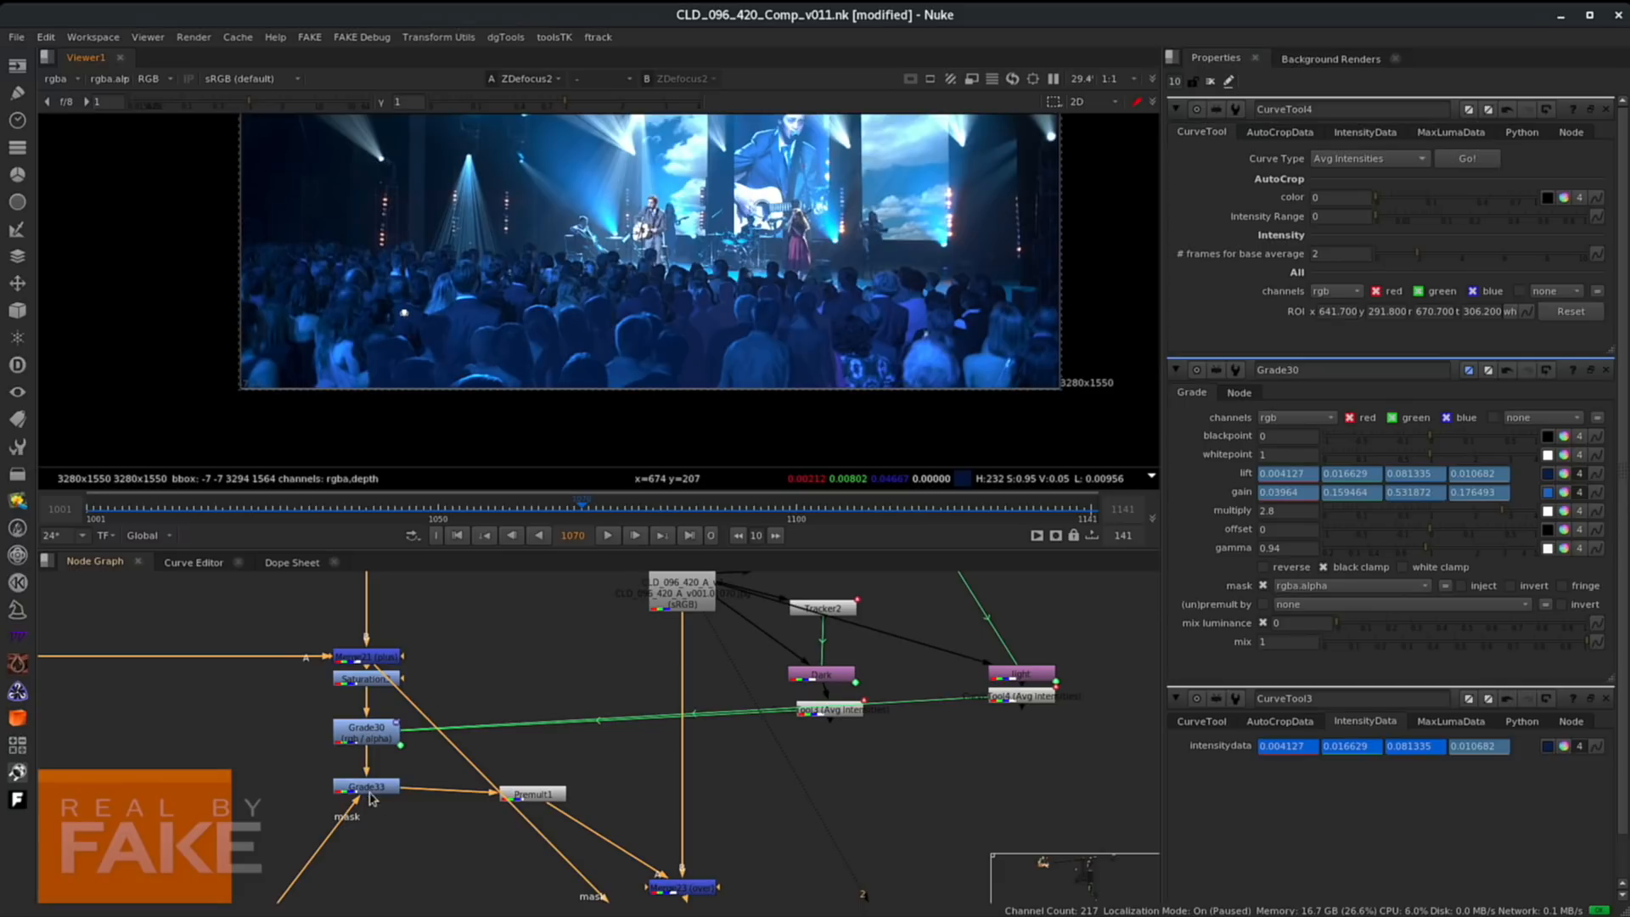
middle_drag(397, 819, 446, 768)
click(416, 738)
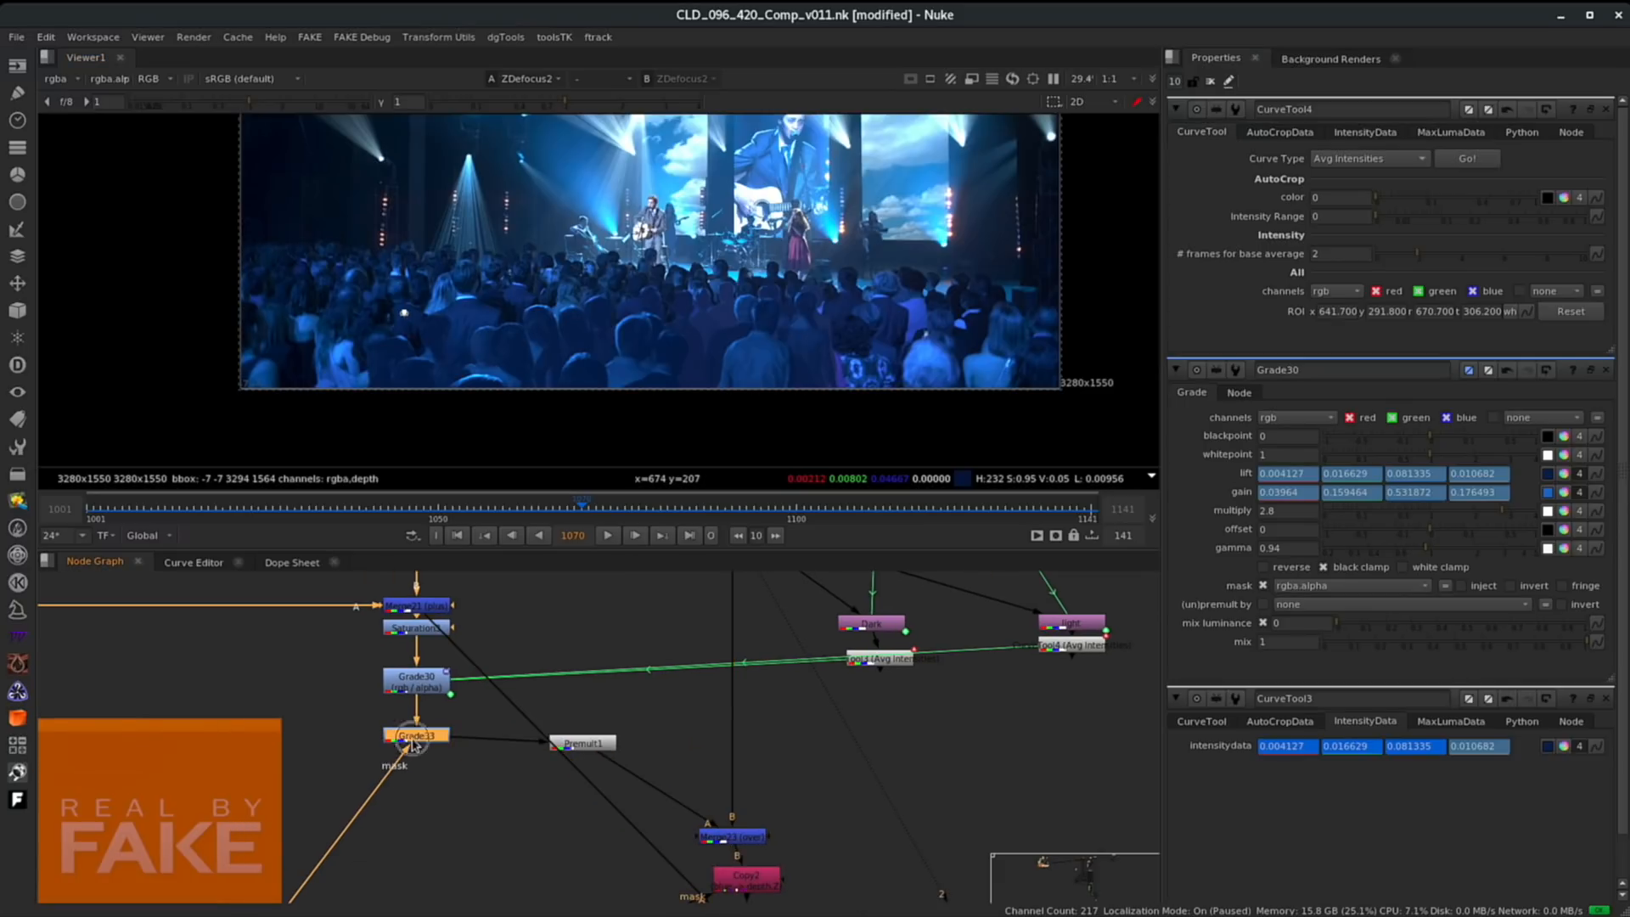
drag(413, 743, 413, 806)
drag(582, 743, 572, 836)
- Insert a new Grade node below Grade30 and set its gamma to 0.94
click(417, 679)
key(g)
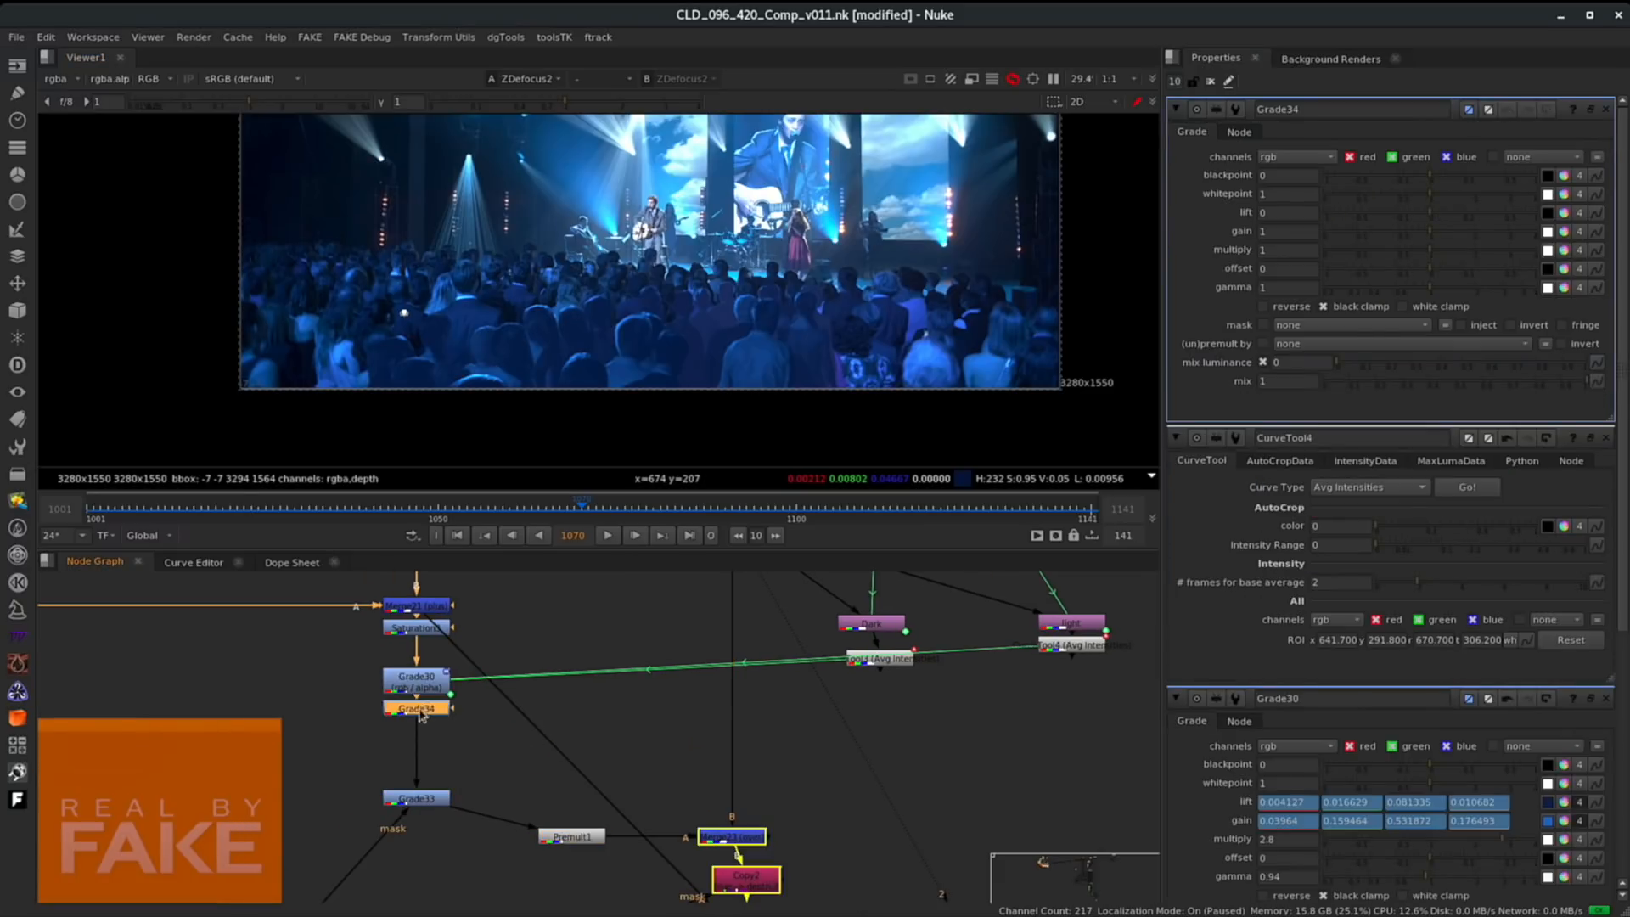
drag(421, 715, 421, 737)
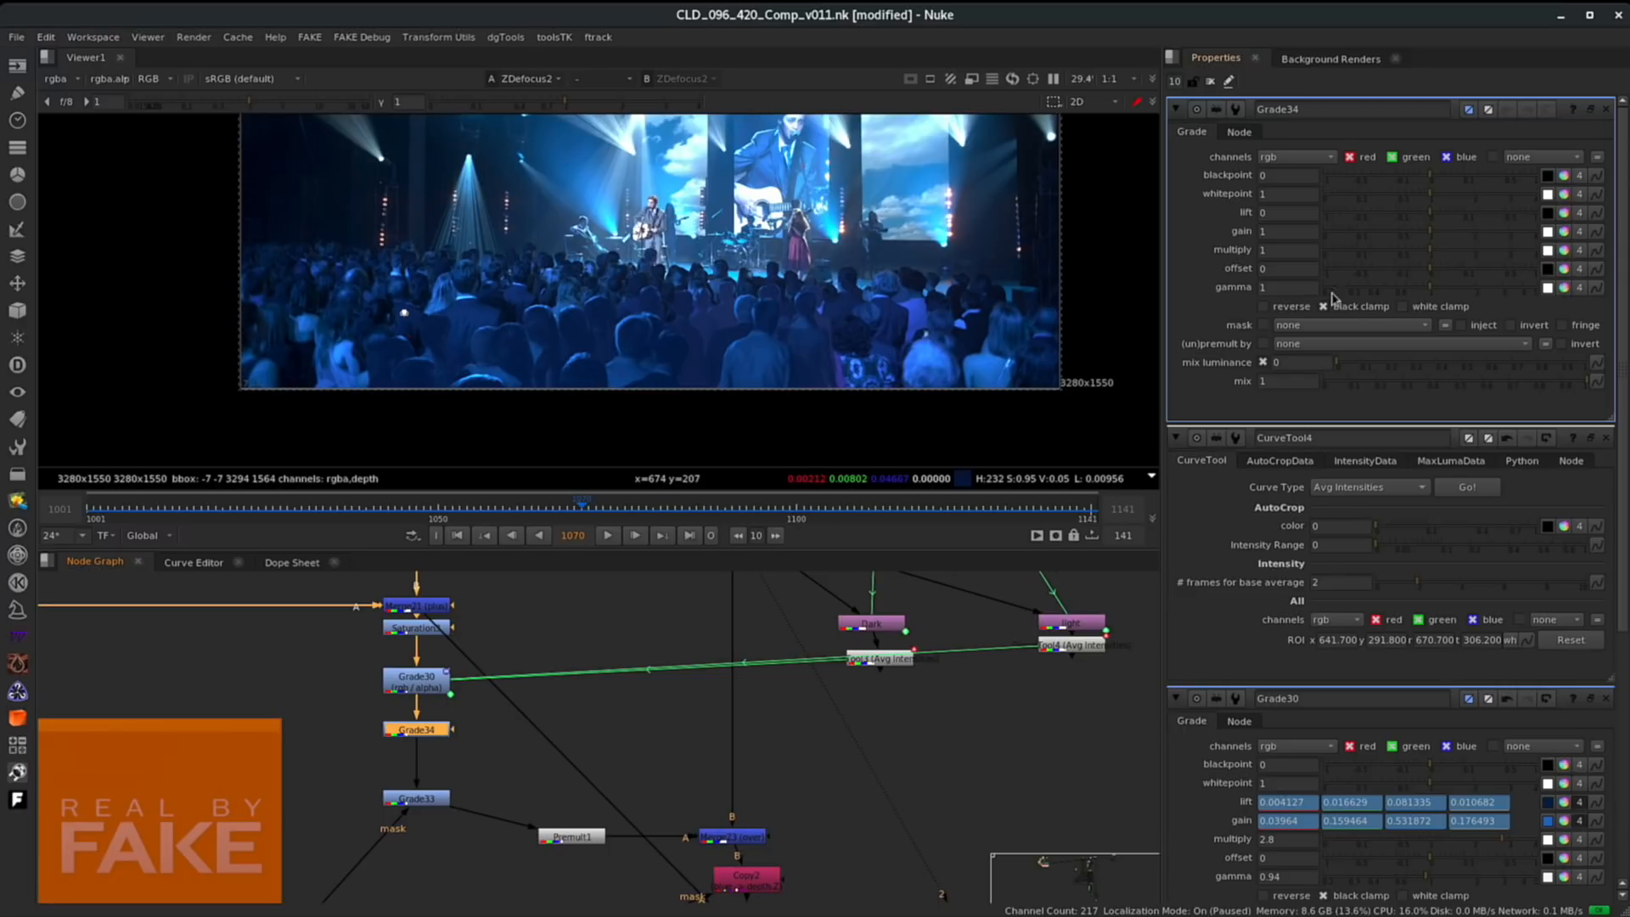
right_click(1279, 287)
click(1325, 296)
drag(1427, 287, 1430, 290)
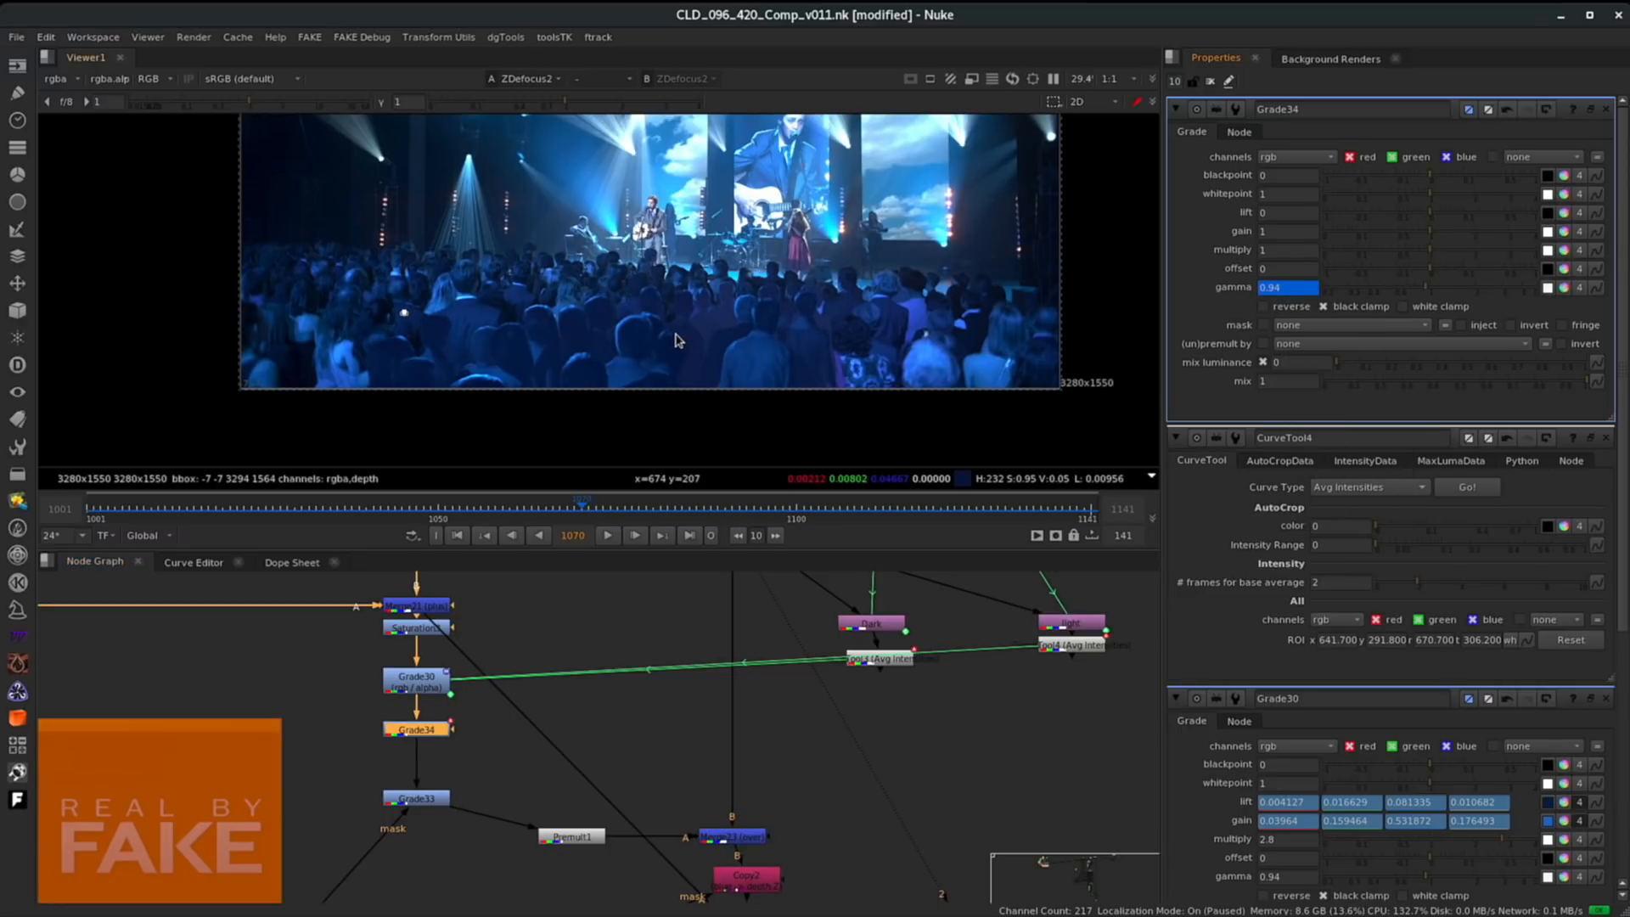
- Browse the node graph to locate the grain section of the comp
scroll(671, 339, up, 2)
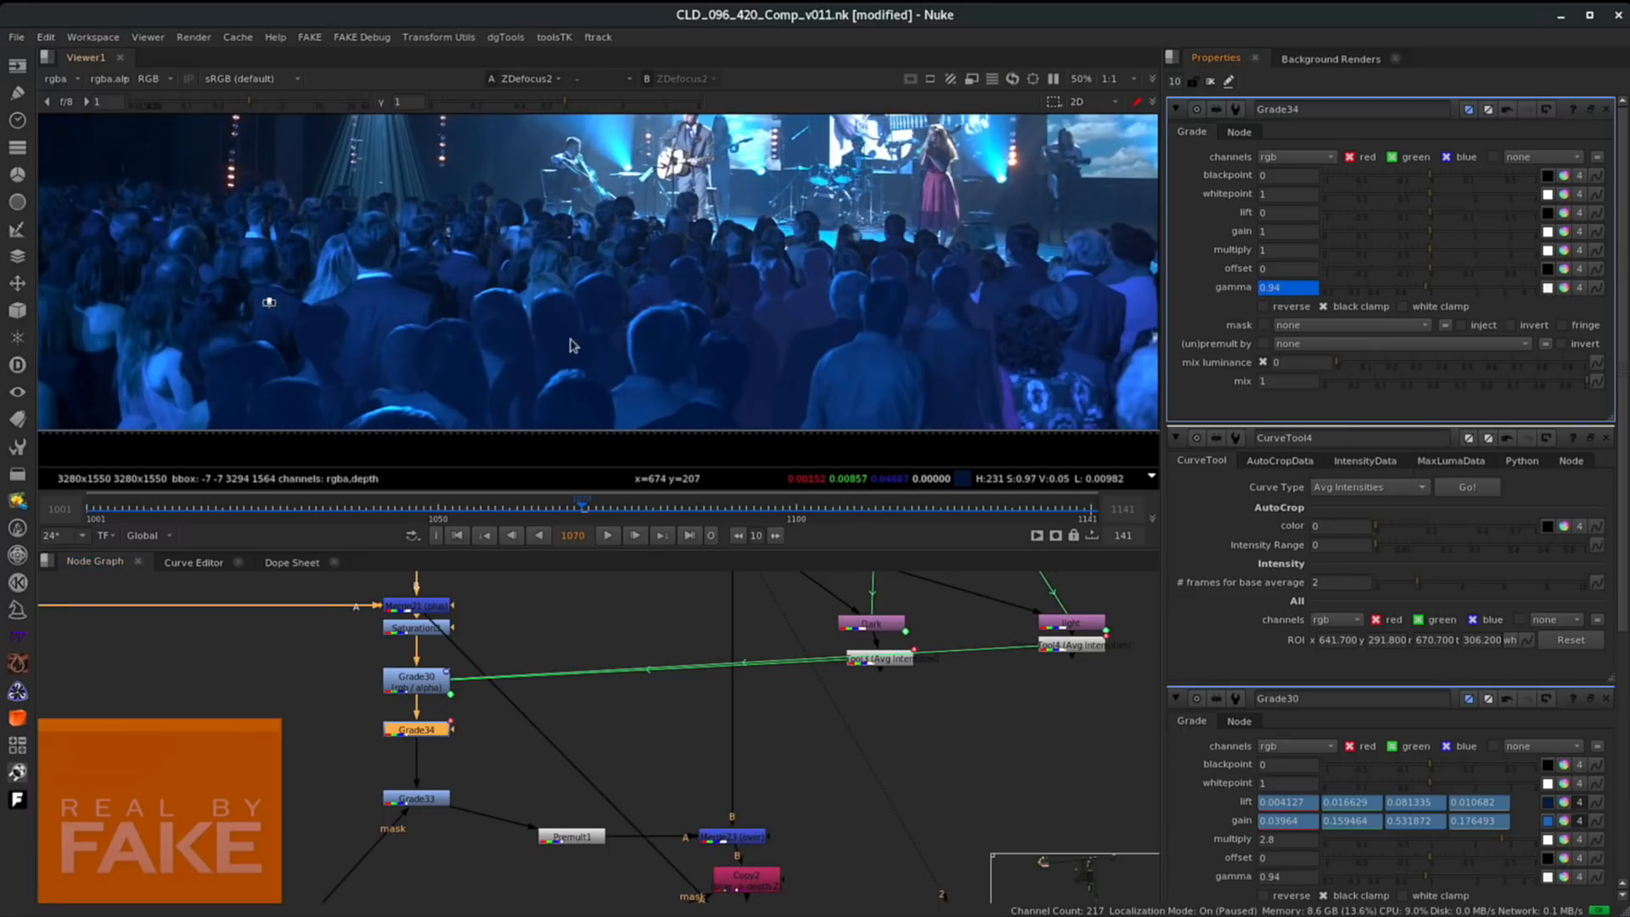
scroll(678, 355, down, 1)
scroll(846, 724, down, 3)
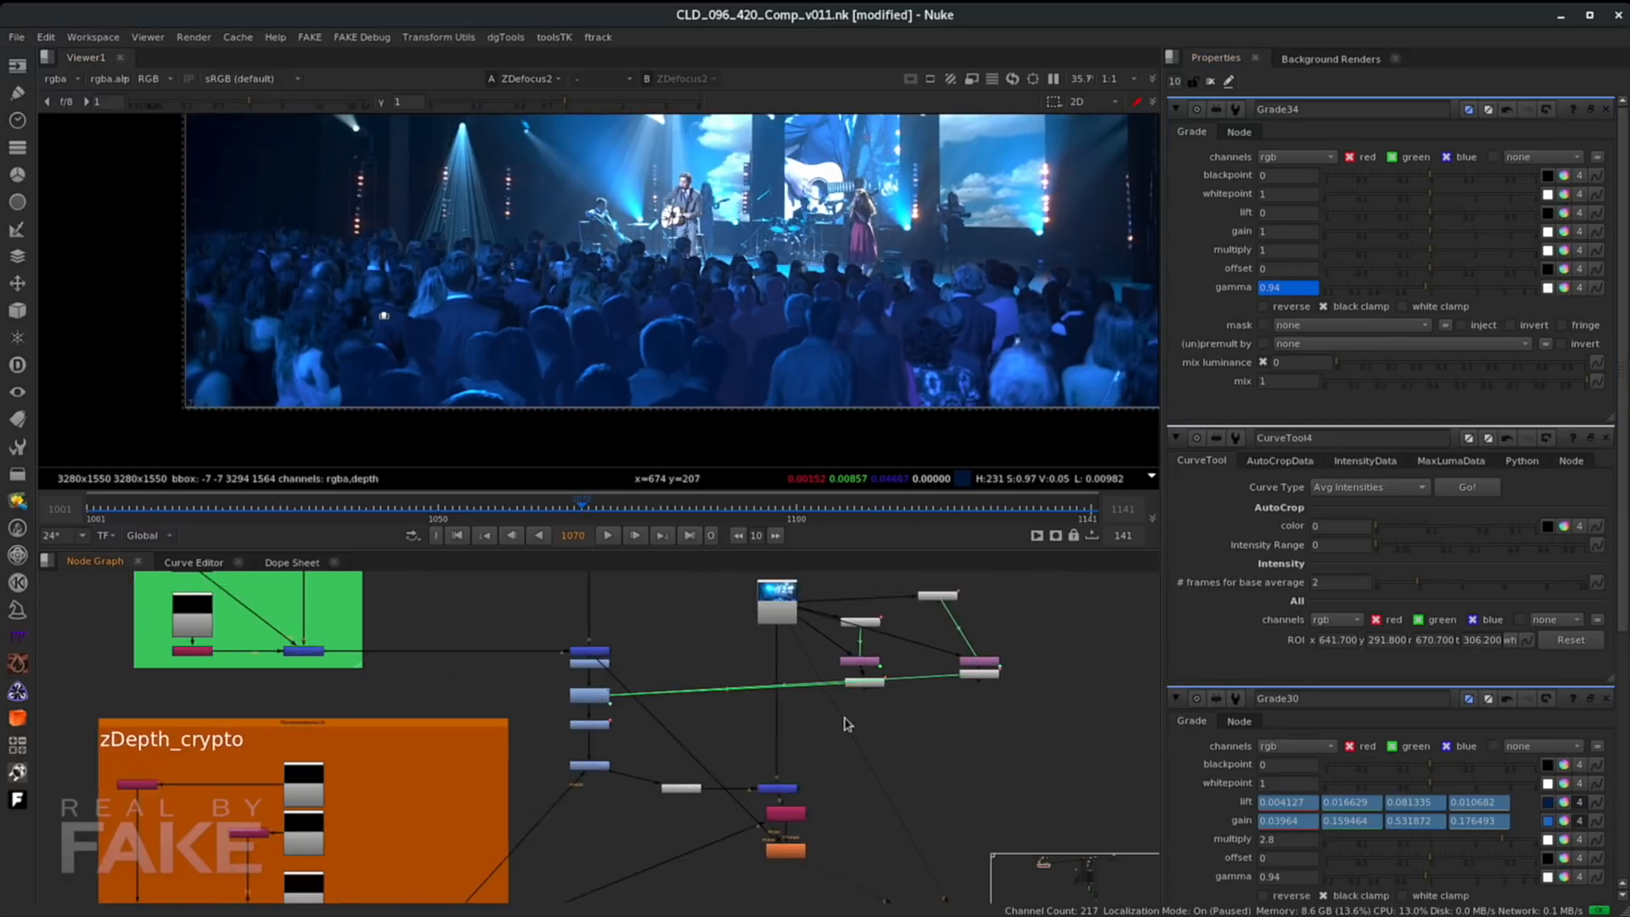
scroll(849, 723, down, 6)
scroll(929, 736, down, 3)
middle_drag(805, 717, 335, 770)
middle_drag(810, 704, 745, 739)
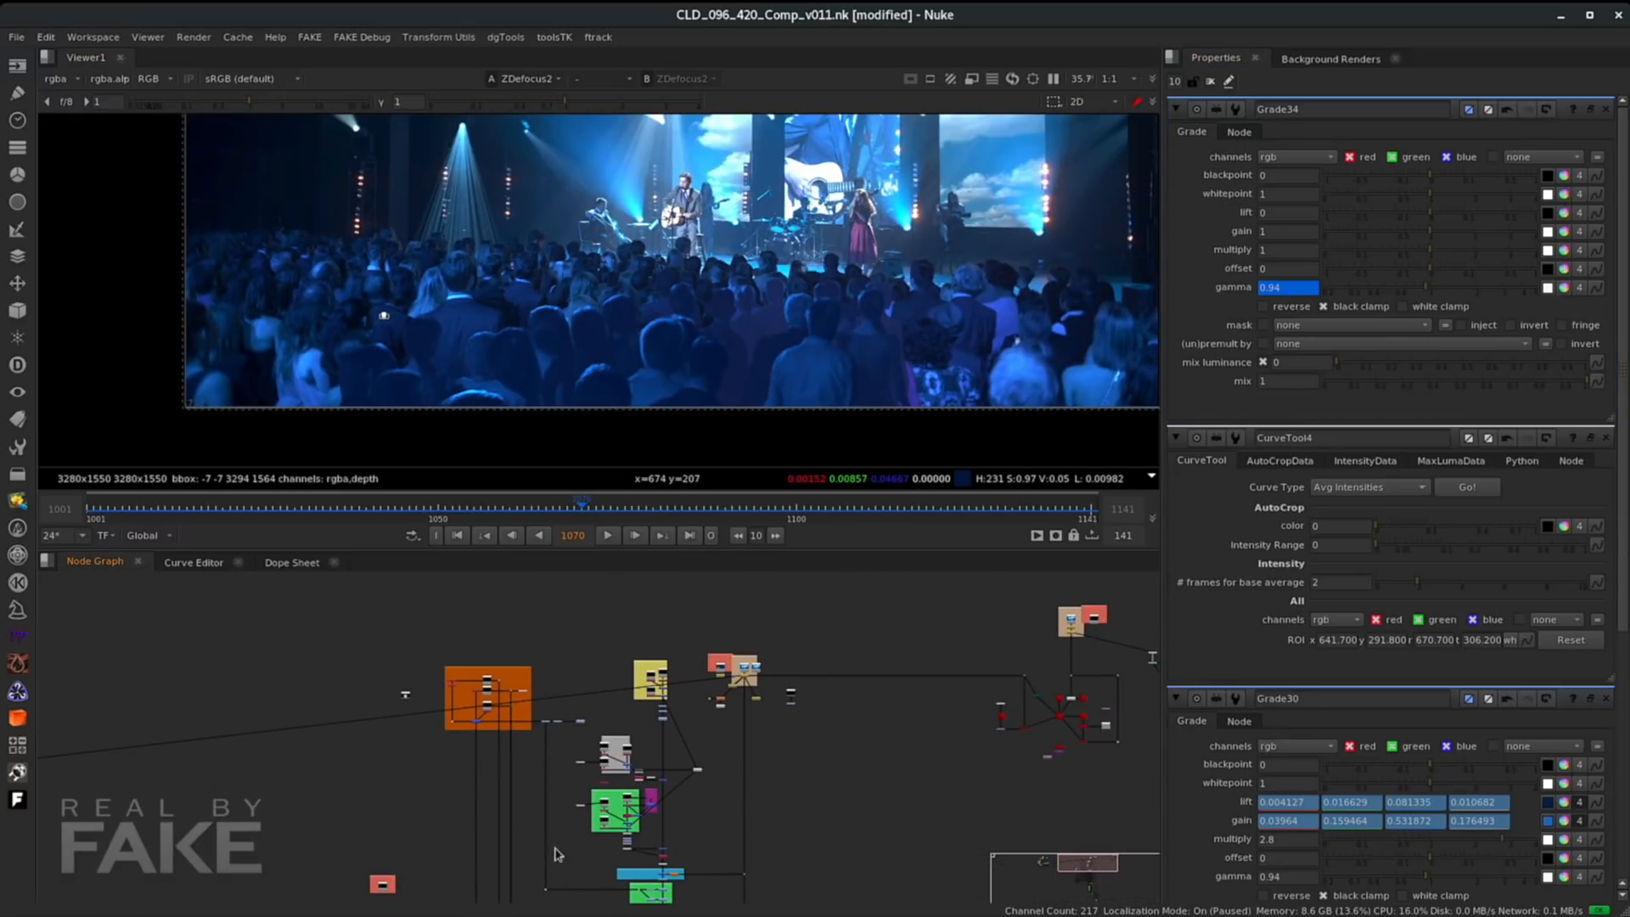
middle_drag(884, 747, 852, 713)
middle_drag(718, 747, 815, 658)
scroll(751, 743, up, 2)
middle_drag(707, 800, 715, 665)
scroll(658, 732, up, 7)
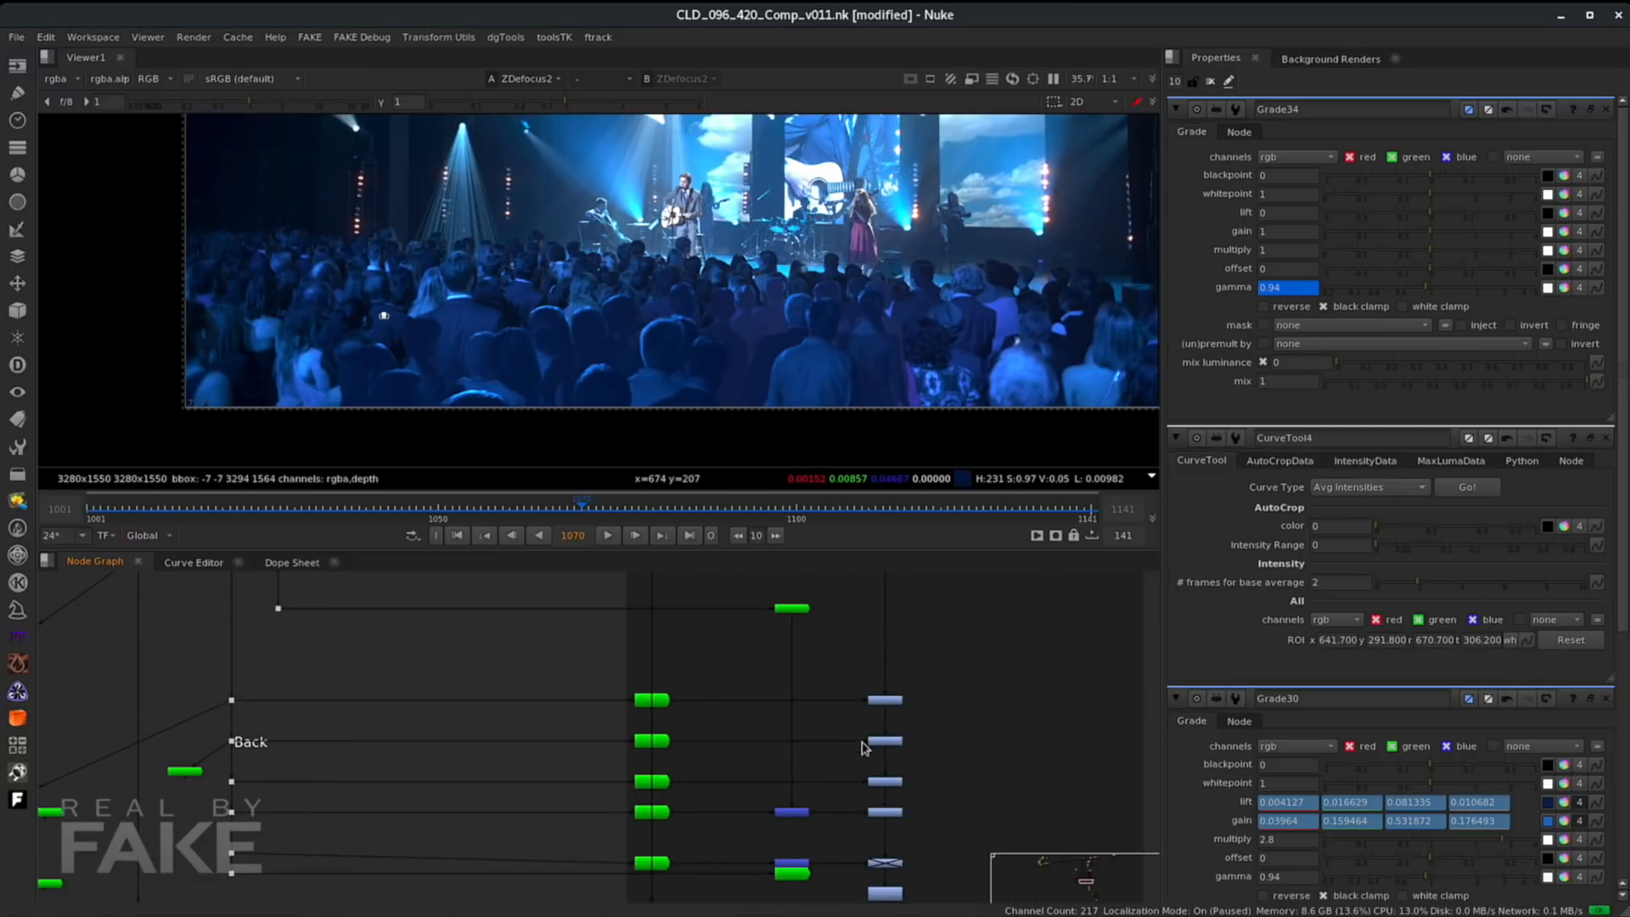
- Select the column of grain nodes and disable them
middle_drag(860, 794, 722, 749)
drag(884, 611, 722, 876)
drag(722, 876, 724, 873)
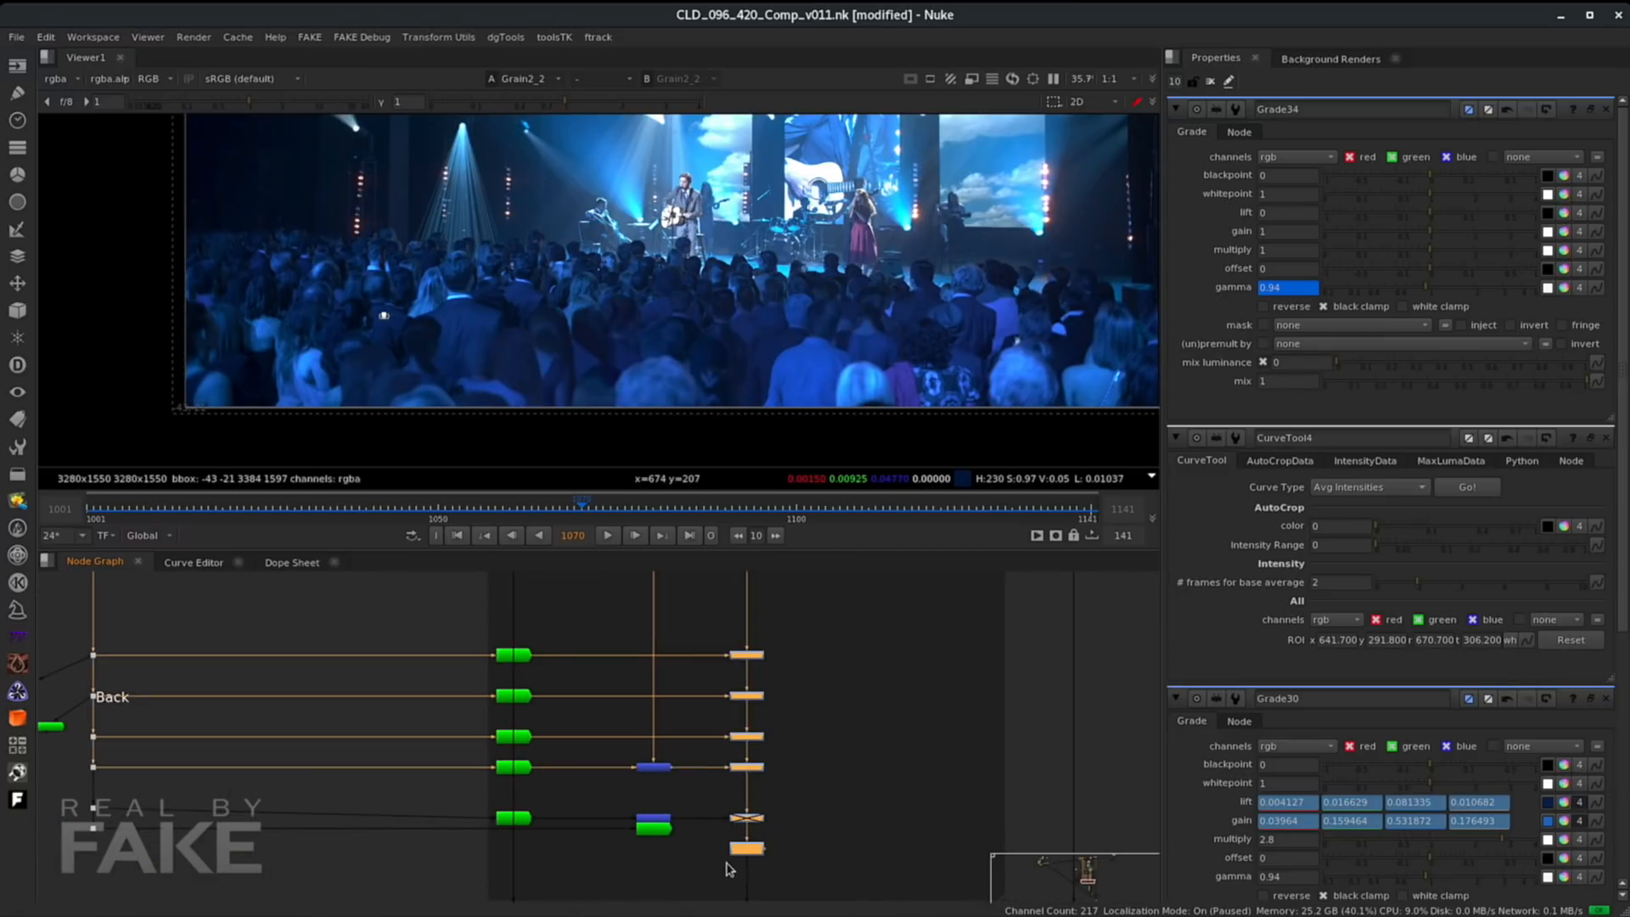
key(d)
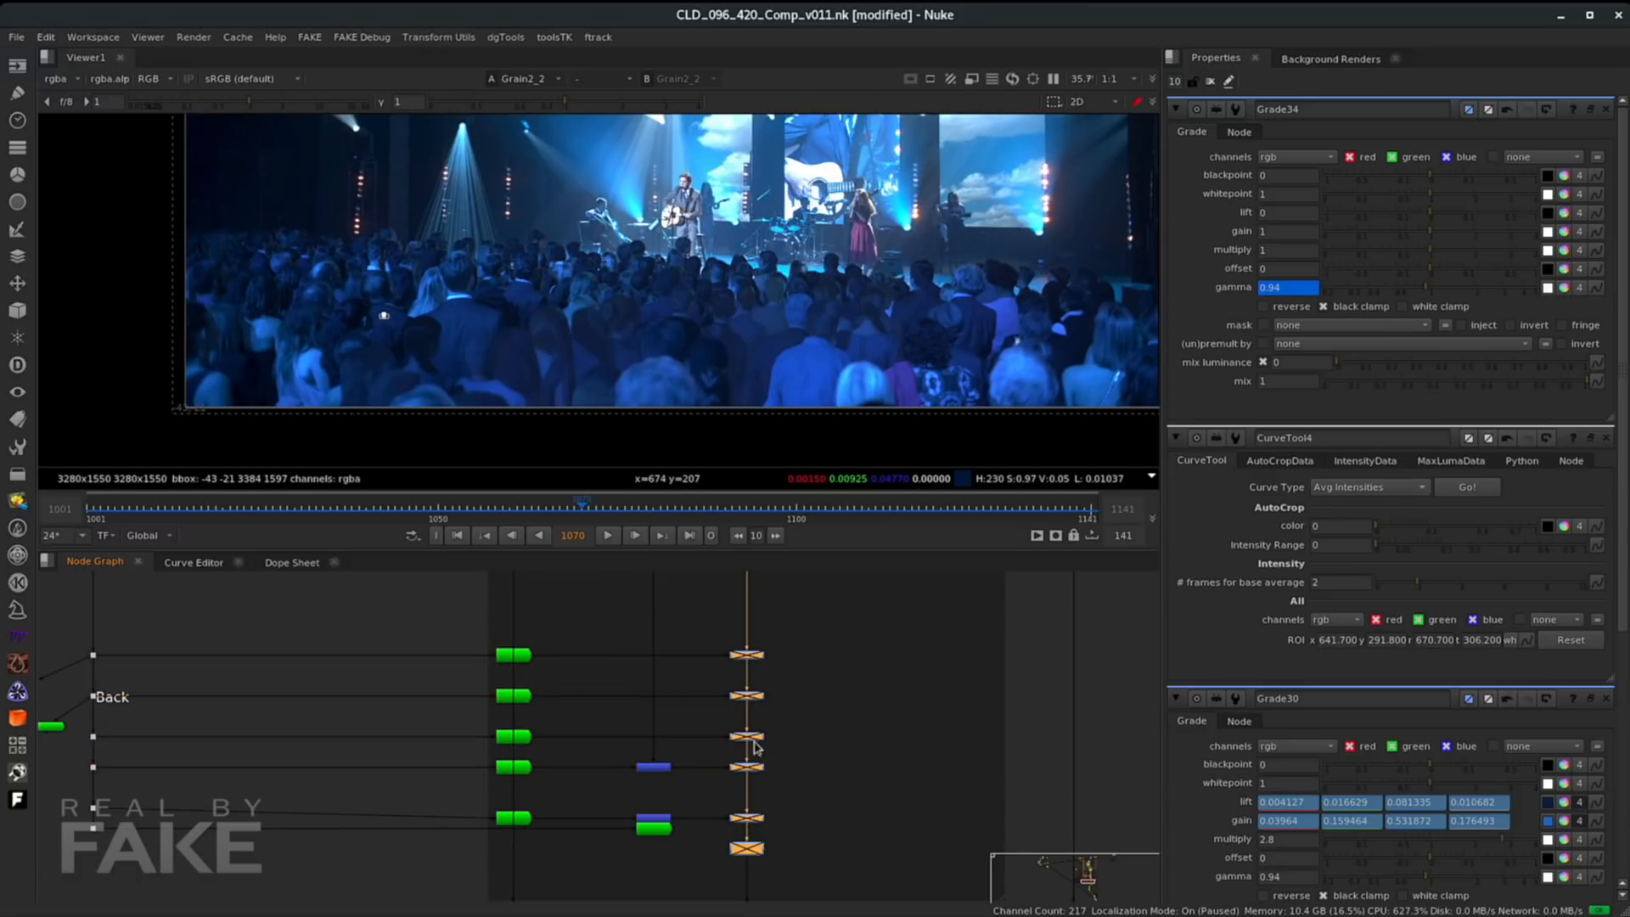
- Navigate the node graph back to the flare area and view Merge8's output
middle_drag(813, 881, 797, 718)
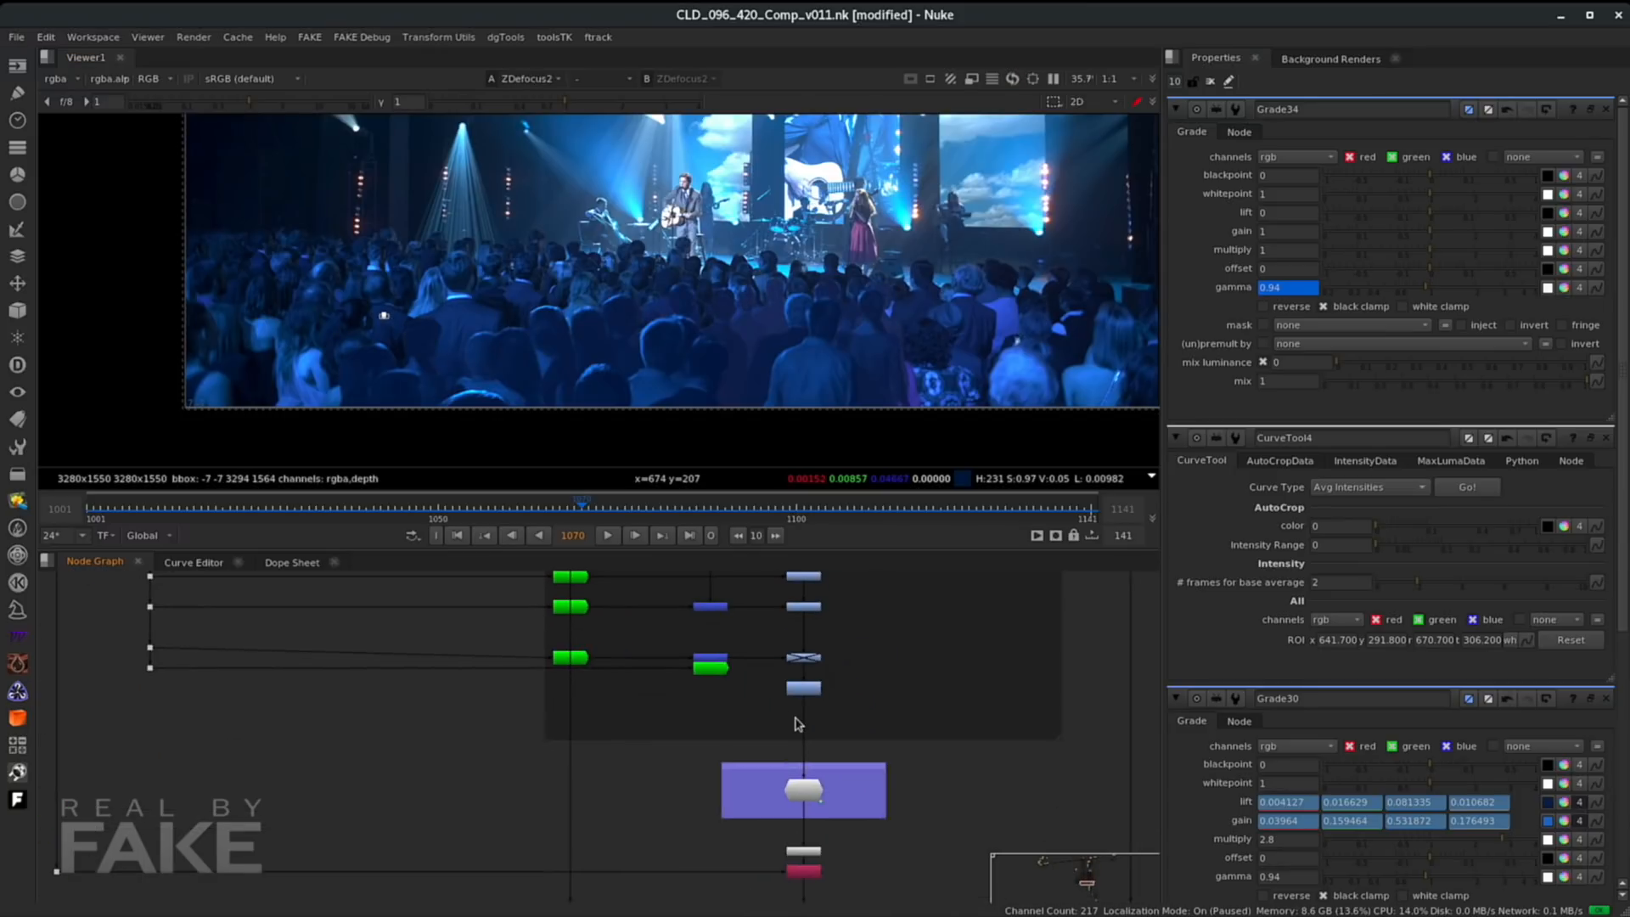
scroll(797, 718, down, 1)
middle_drag(857, 820, 786, 624)
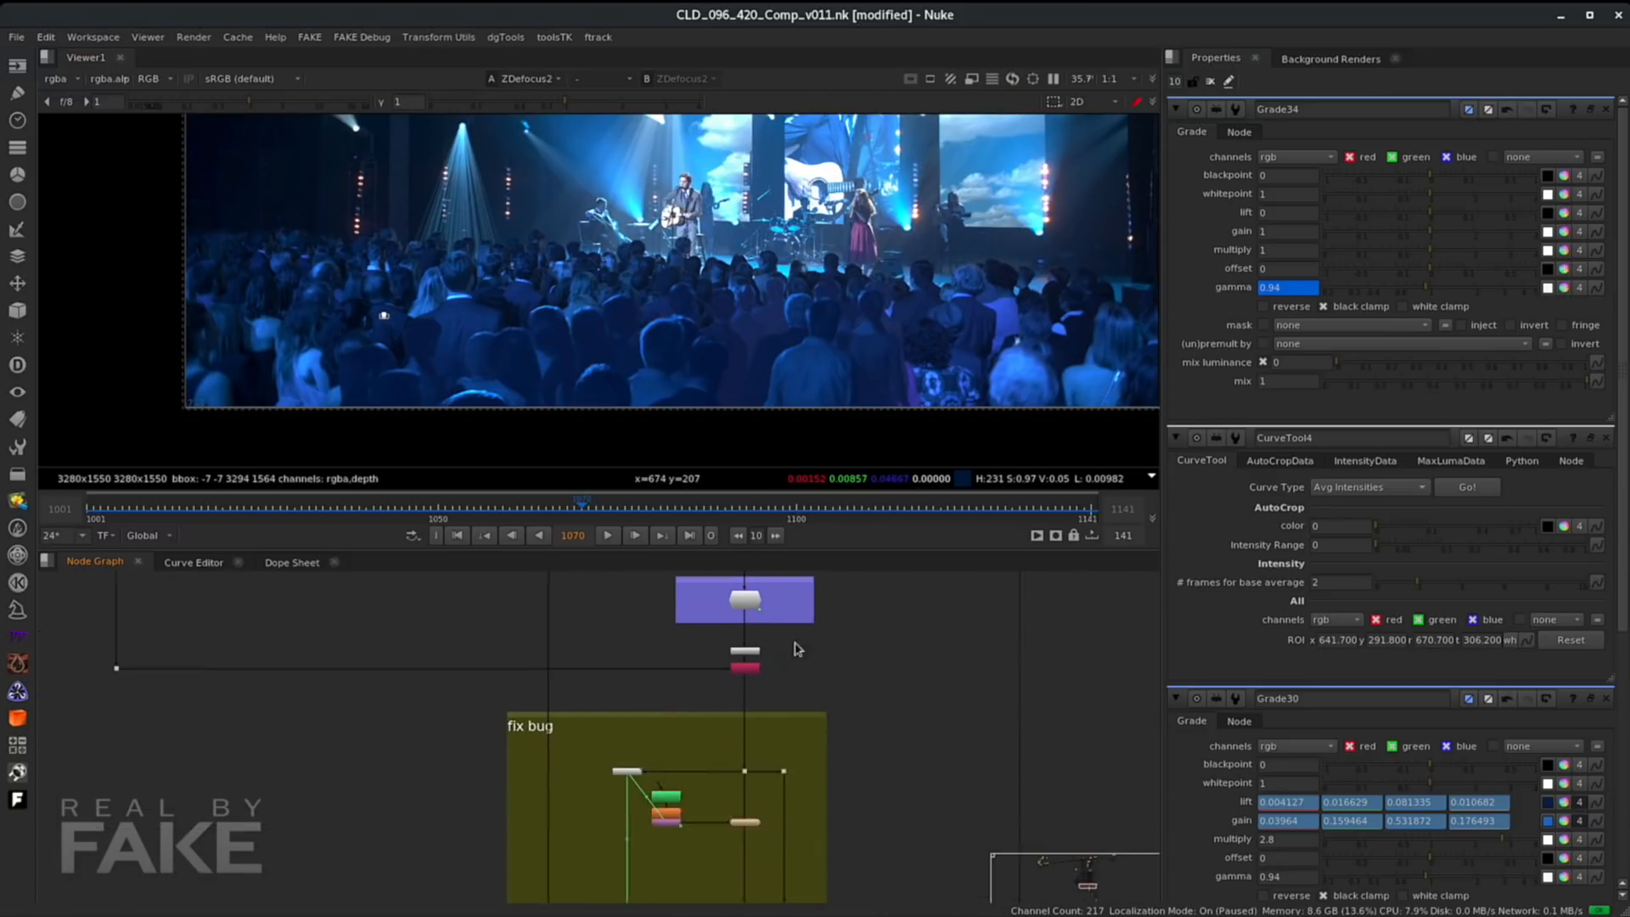
middle_drag(764, 797, 777, 699)
middle_drag(759, 769, 755, 687)
middle_drag(755, 858, 736, 732)
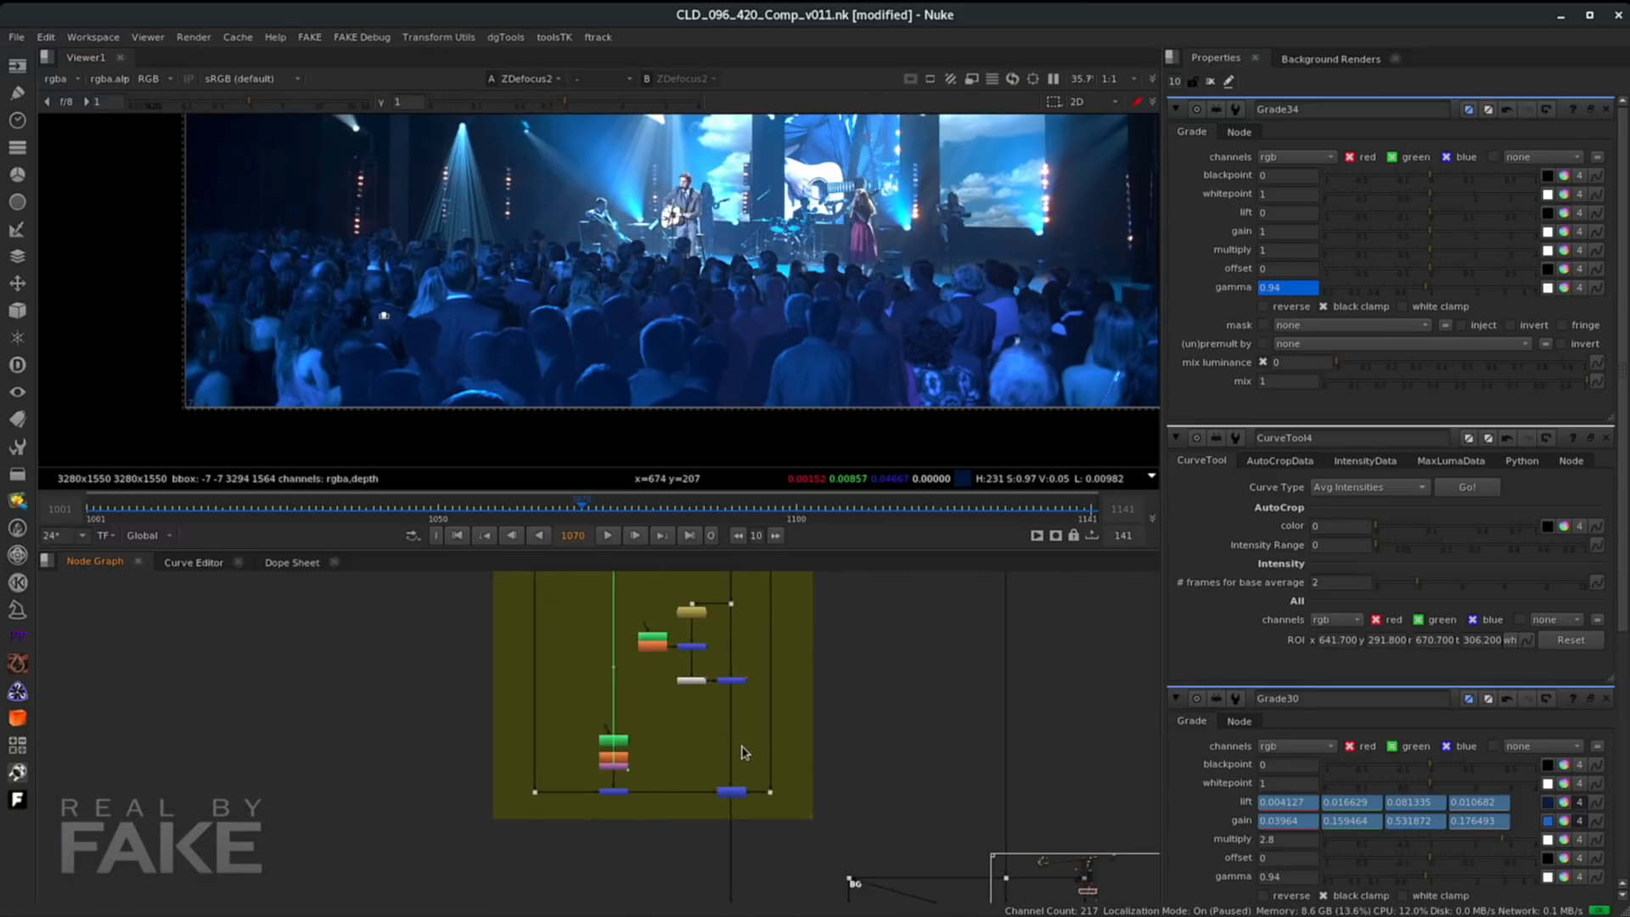
scroll(743, 748, down, 2)
middle_drag(802, 878, 773, 707)
middle_drag(857, 807, 763, 747)
scroll(741, 774, up, 1)
scroll(775, 817, up, 2)
click(731, 826)
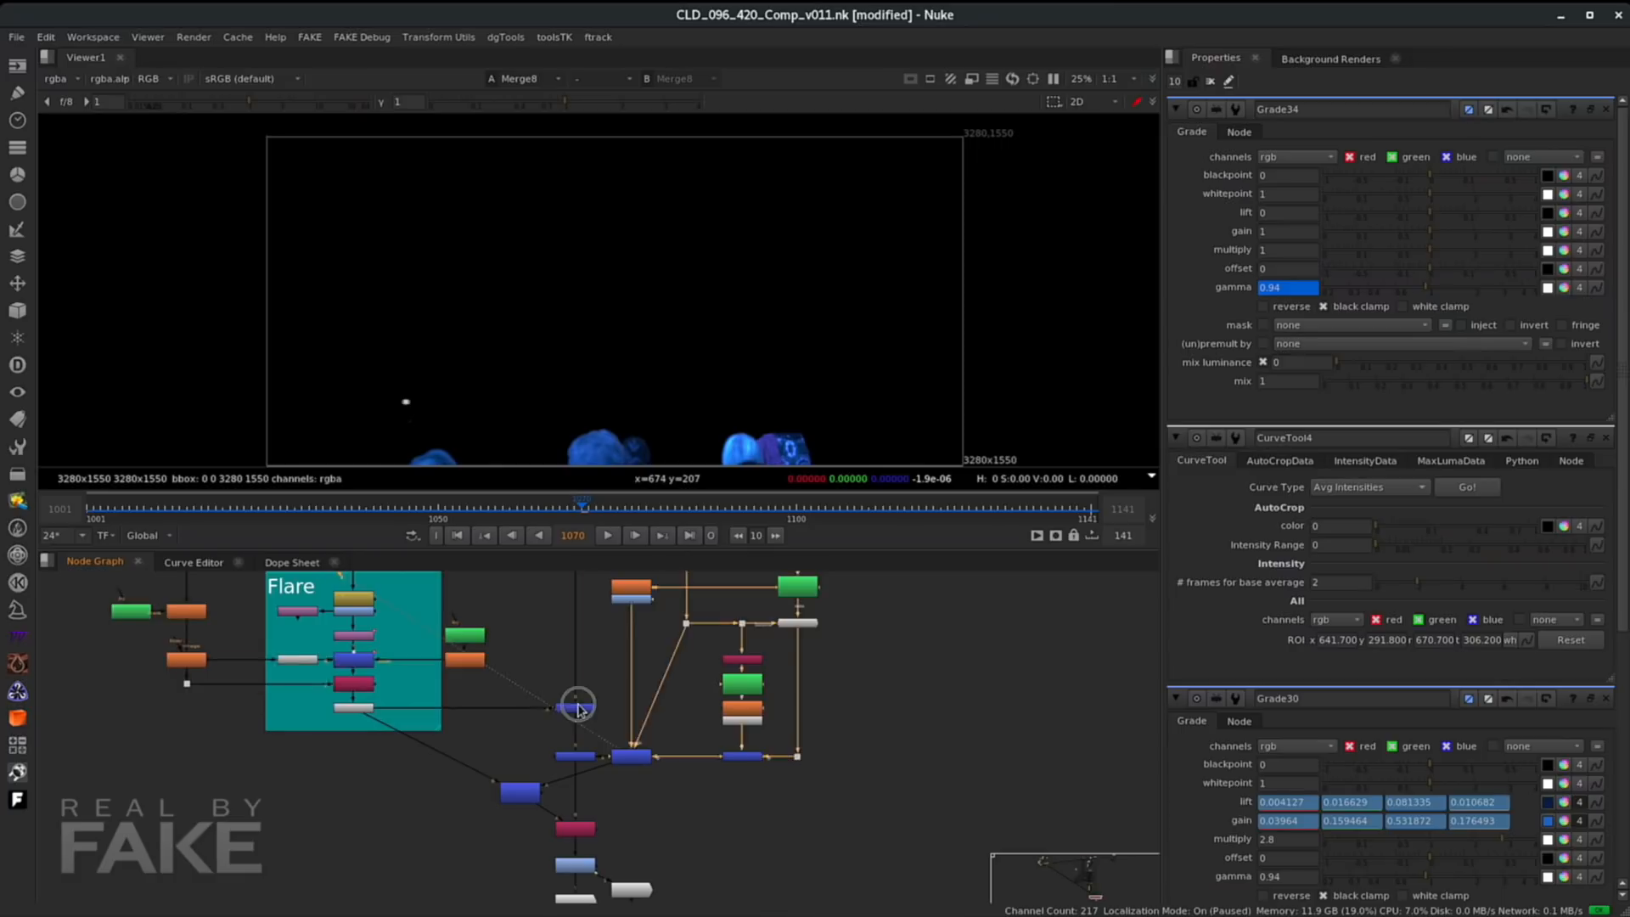
click(577, 708)
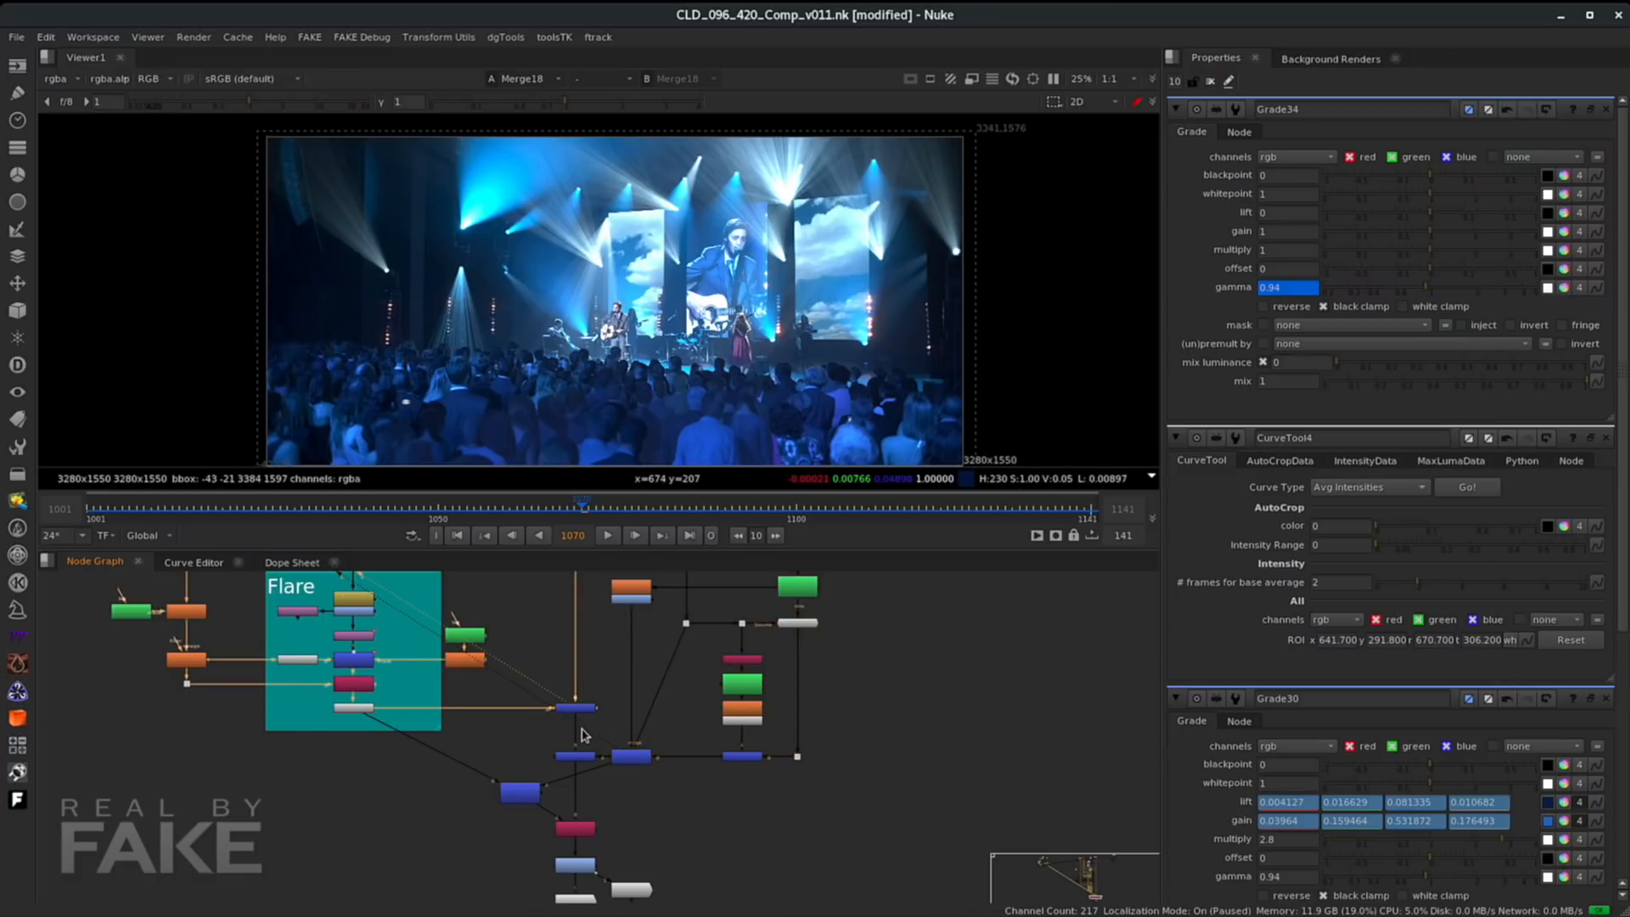
click(631, 756)
key(1)
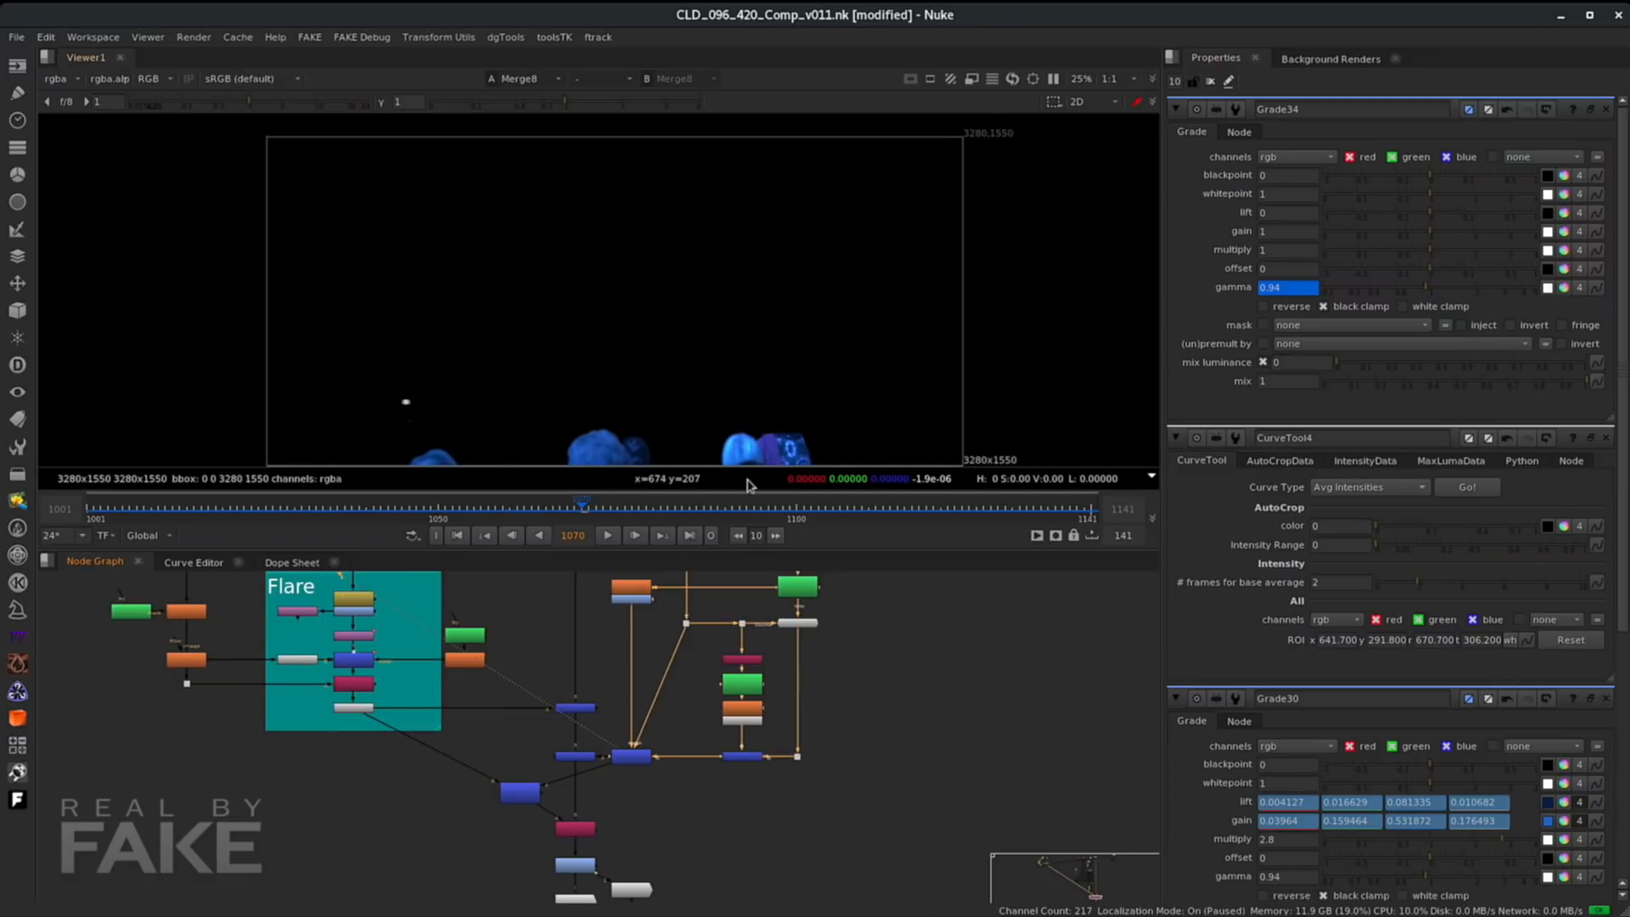
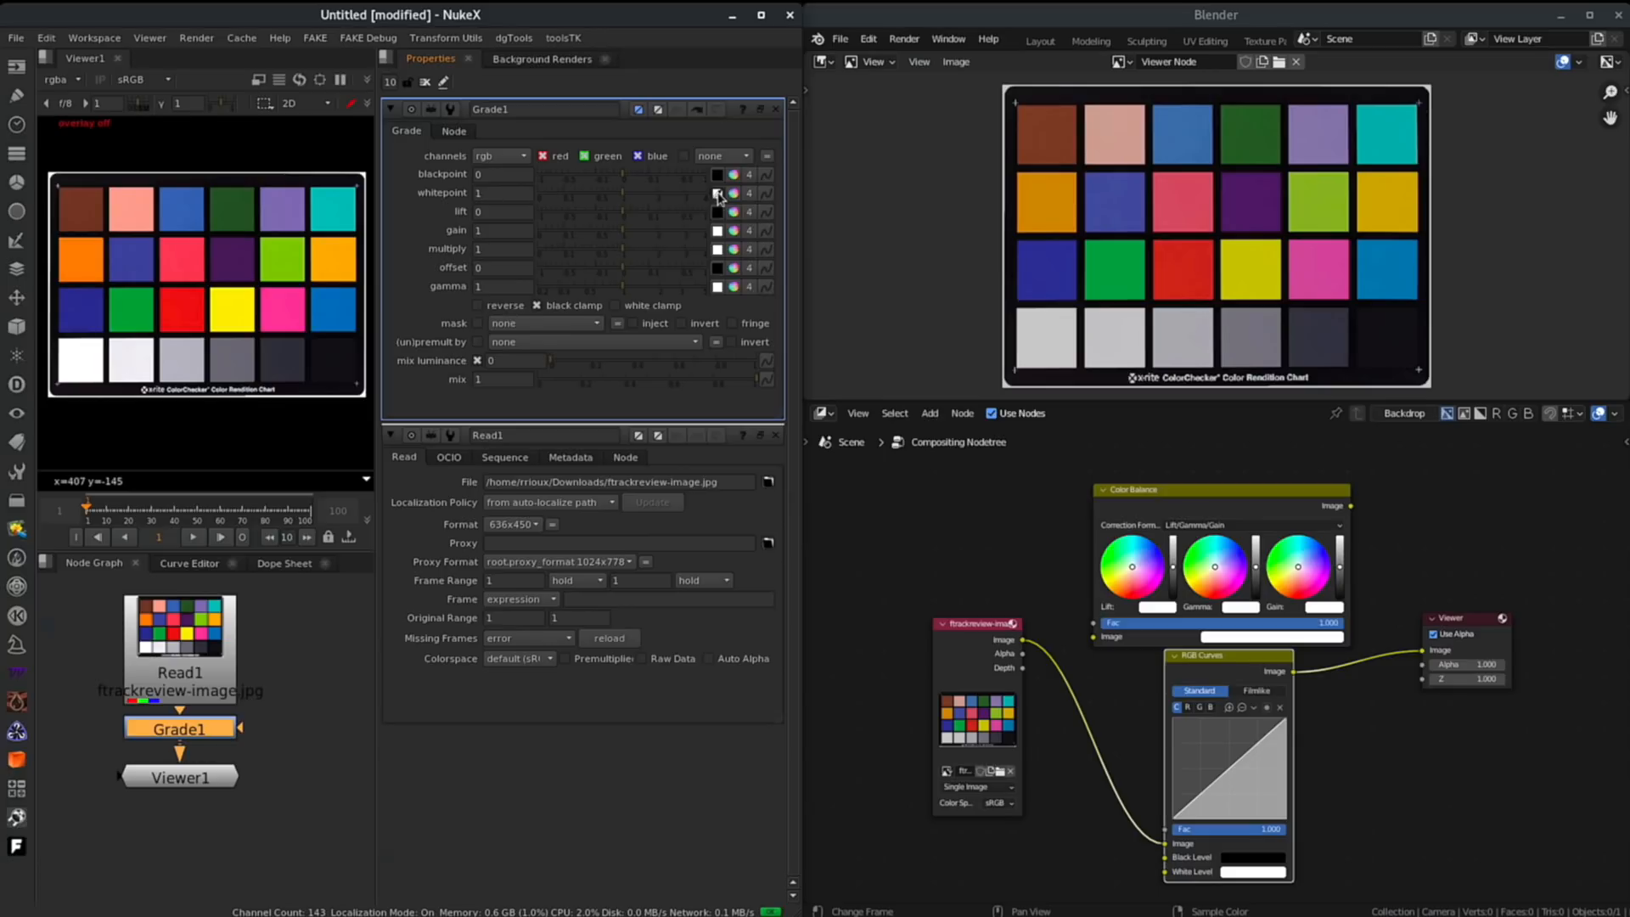
- Sample a gray chart patch as Grade1's whitepoint and open the eyedropper for the RGB Curves white level
click(717, 194)
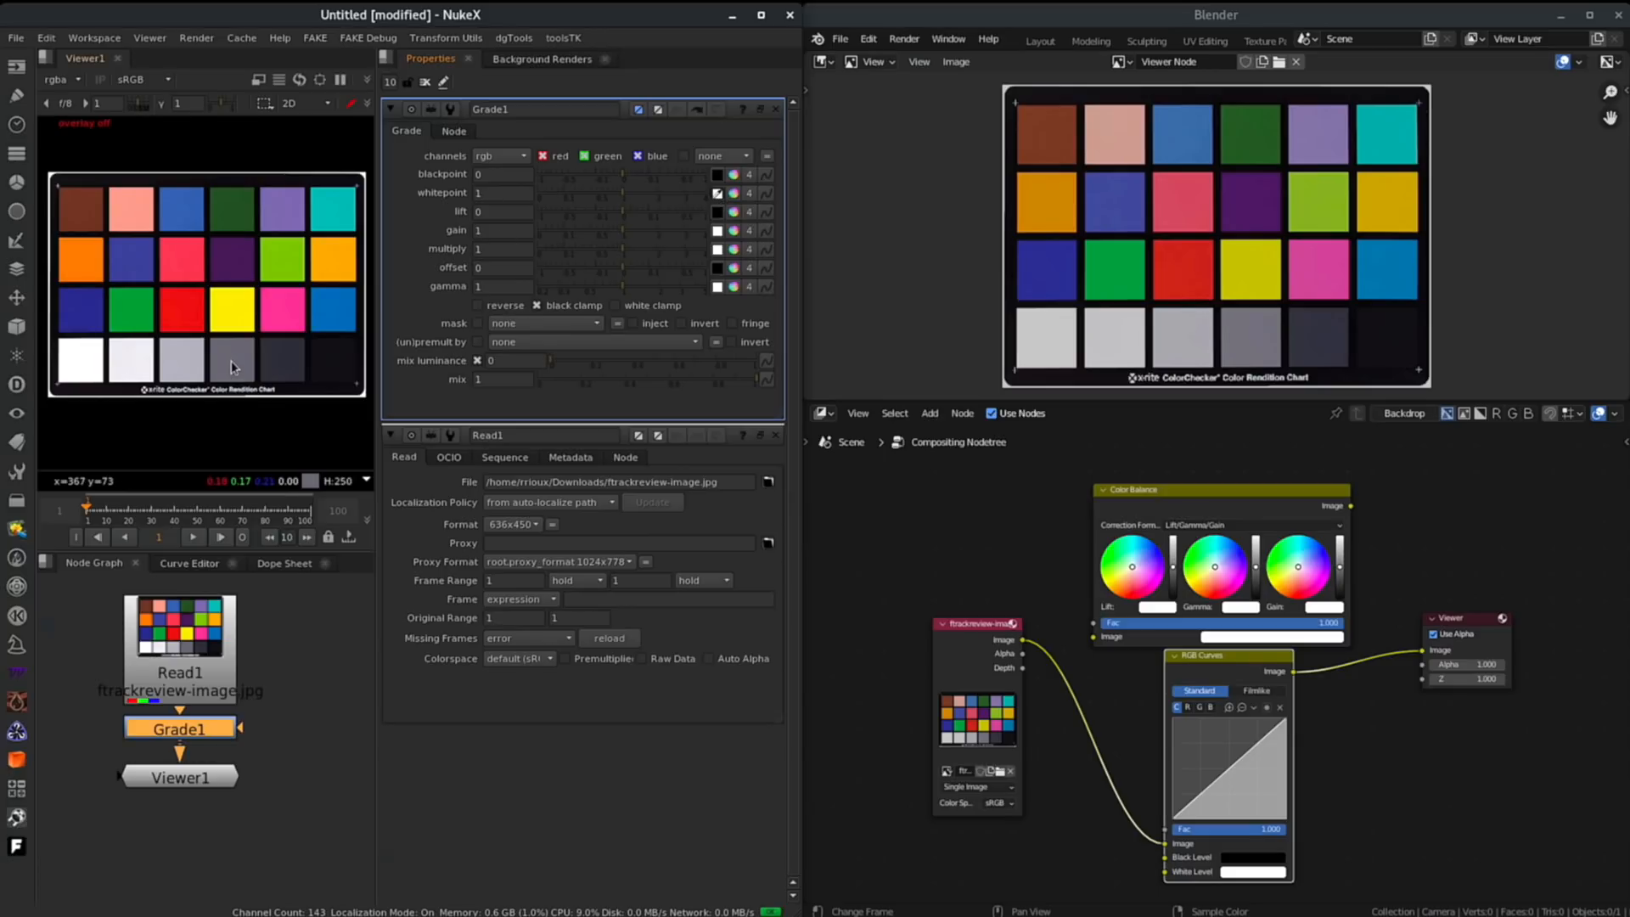
ctrl+click(235, 367)
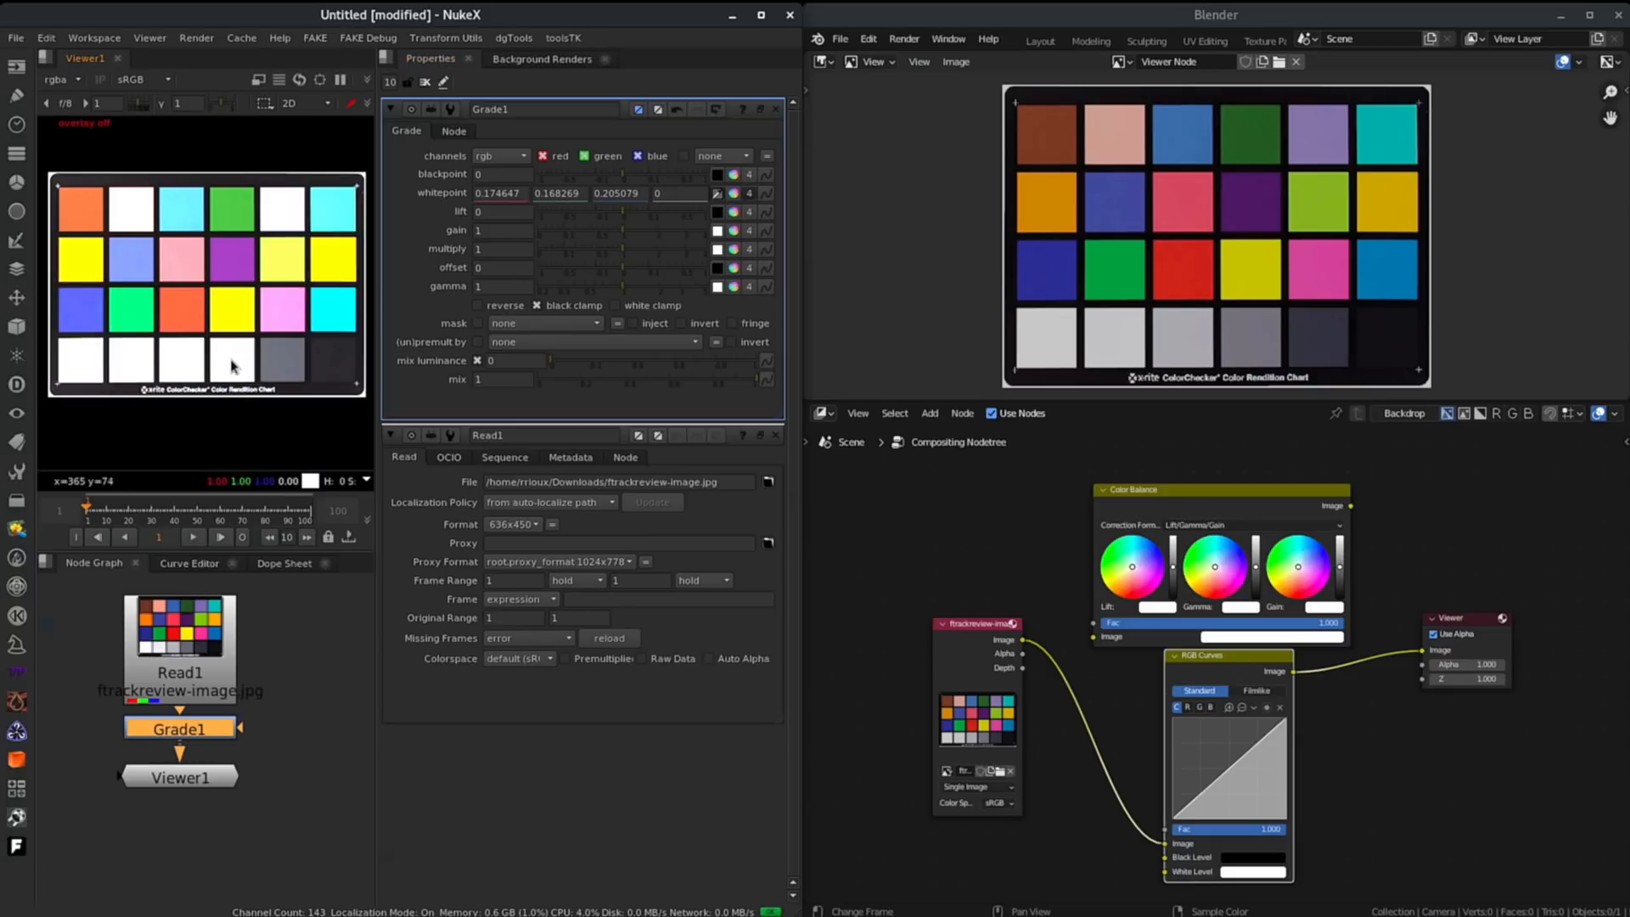
click(1241, 873)
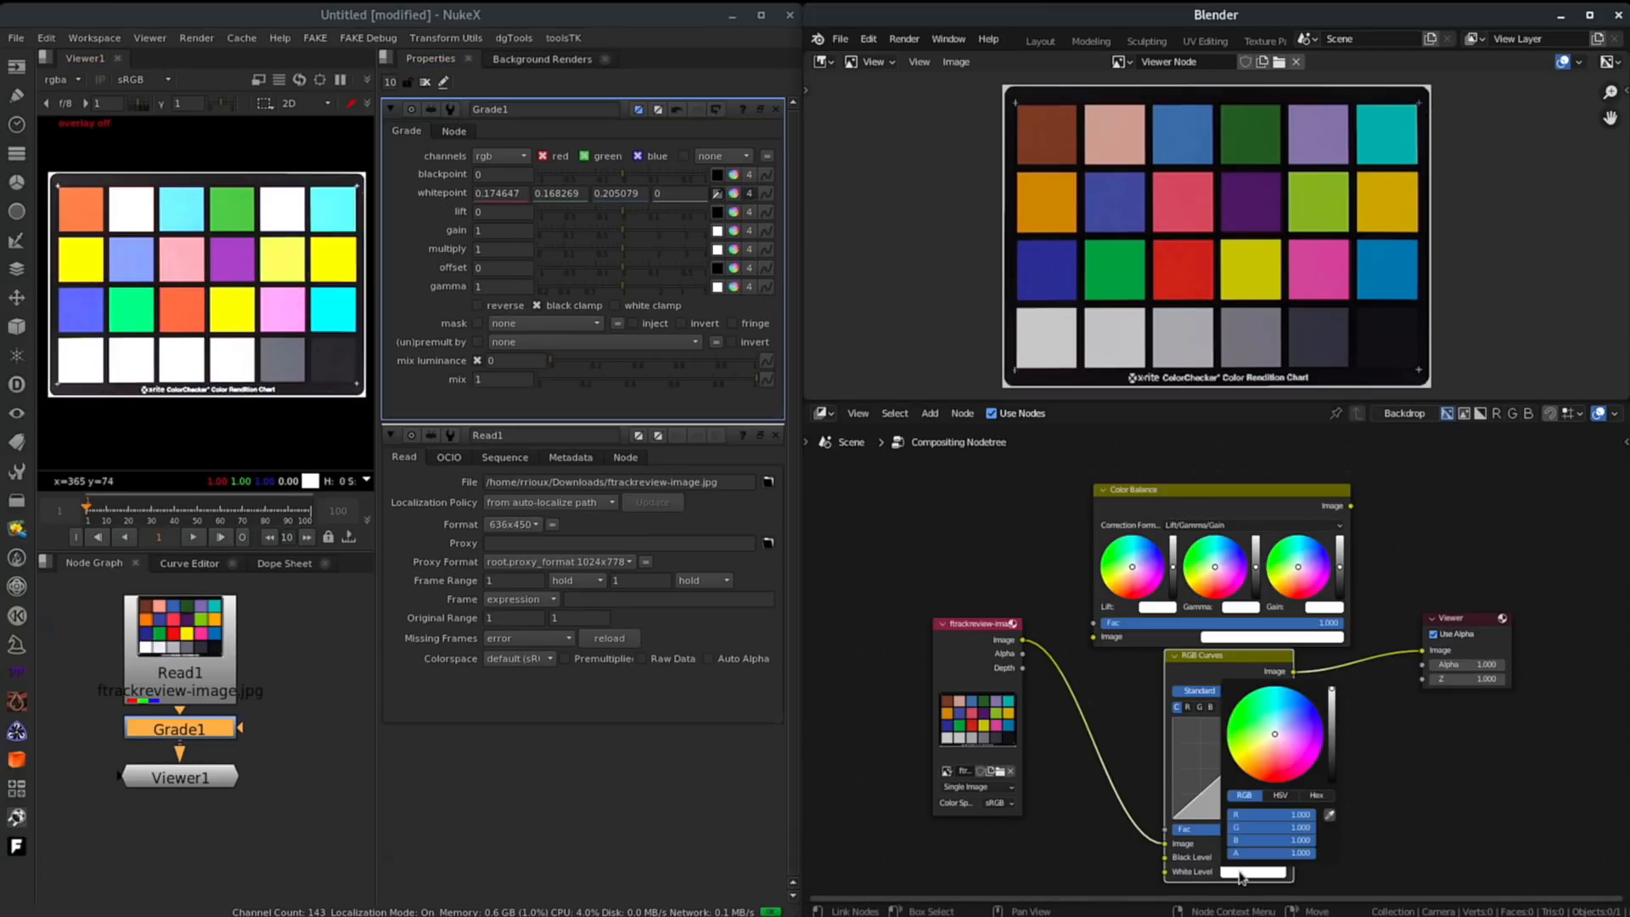
click(1329, 815)
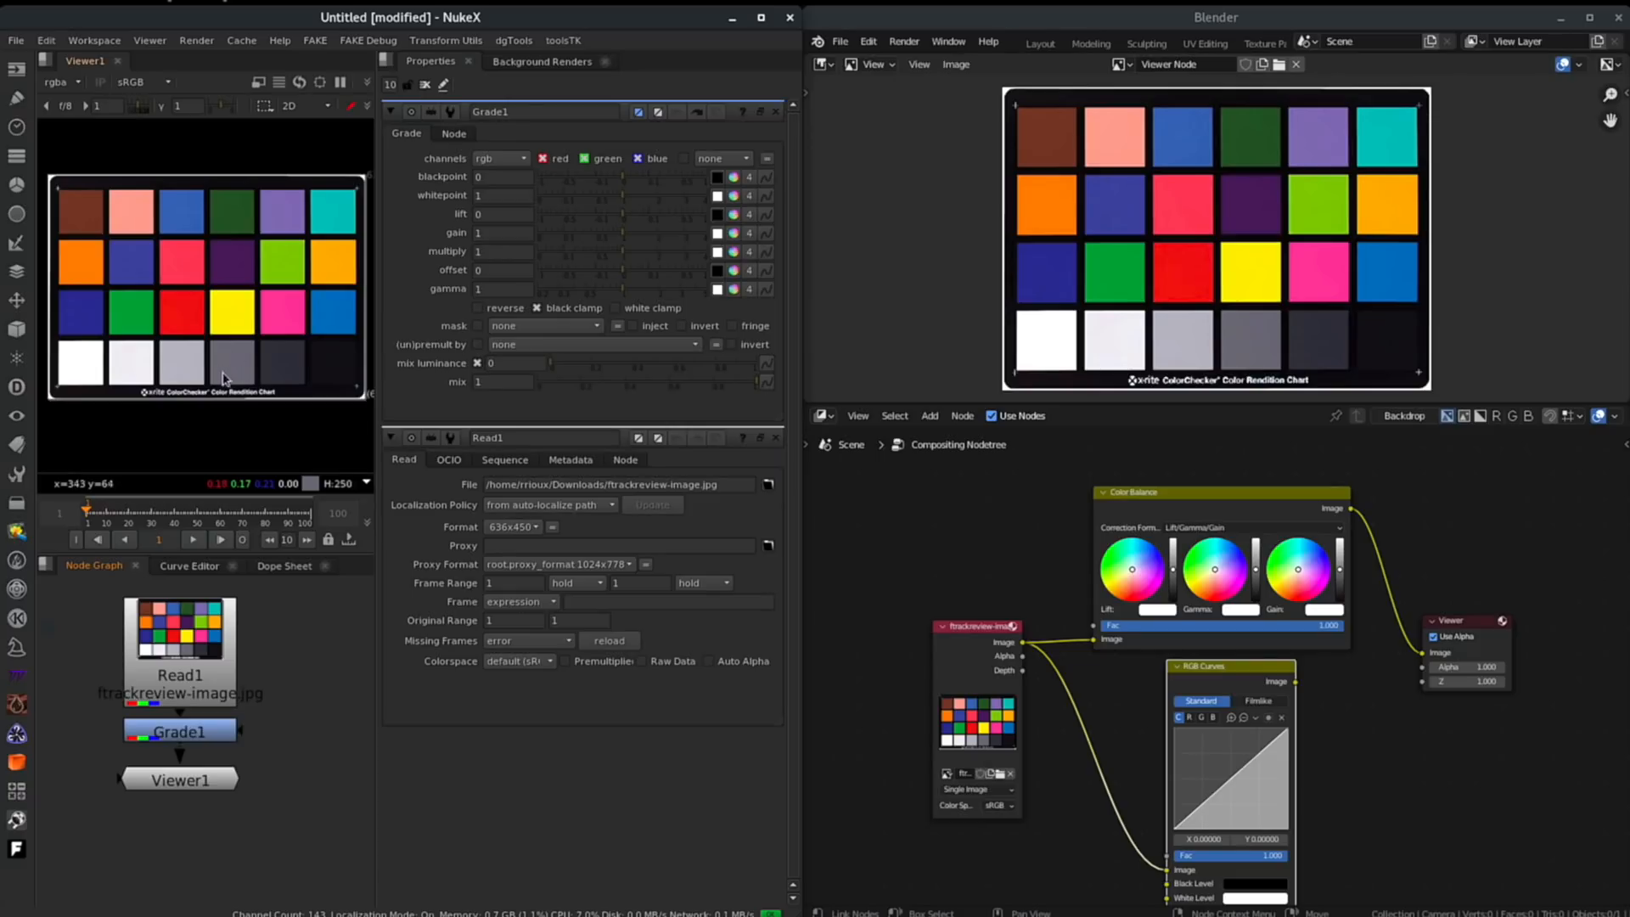
- Sample a dark gray chart patch as Grade1's lift
click(717, 216)
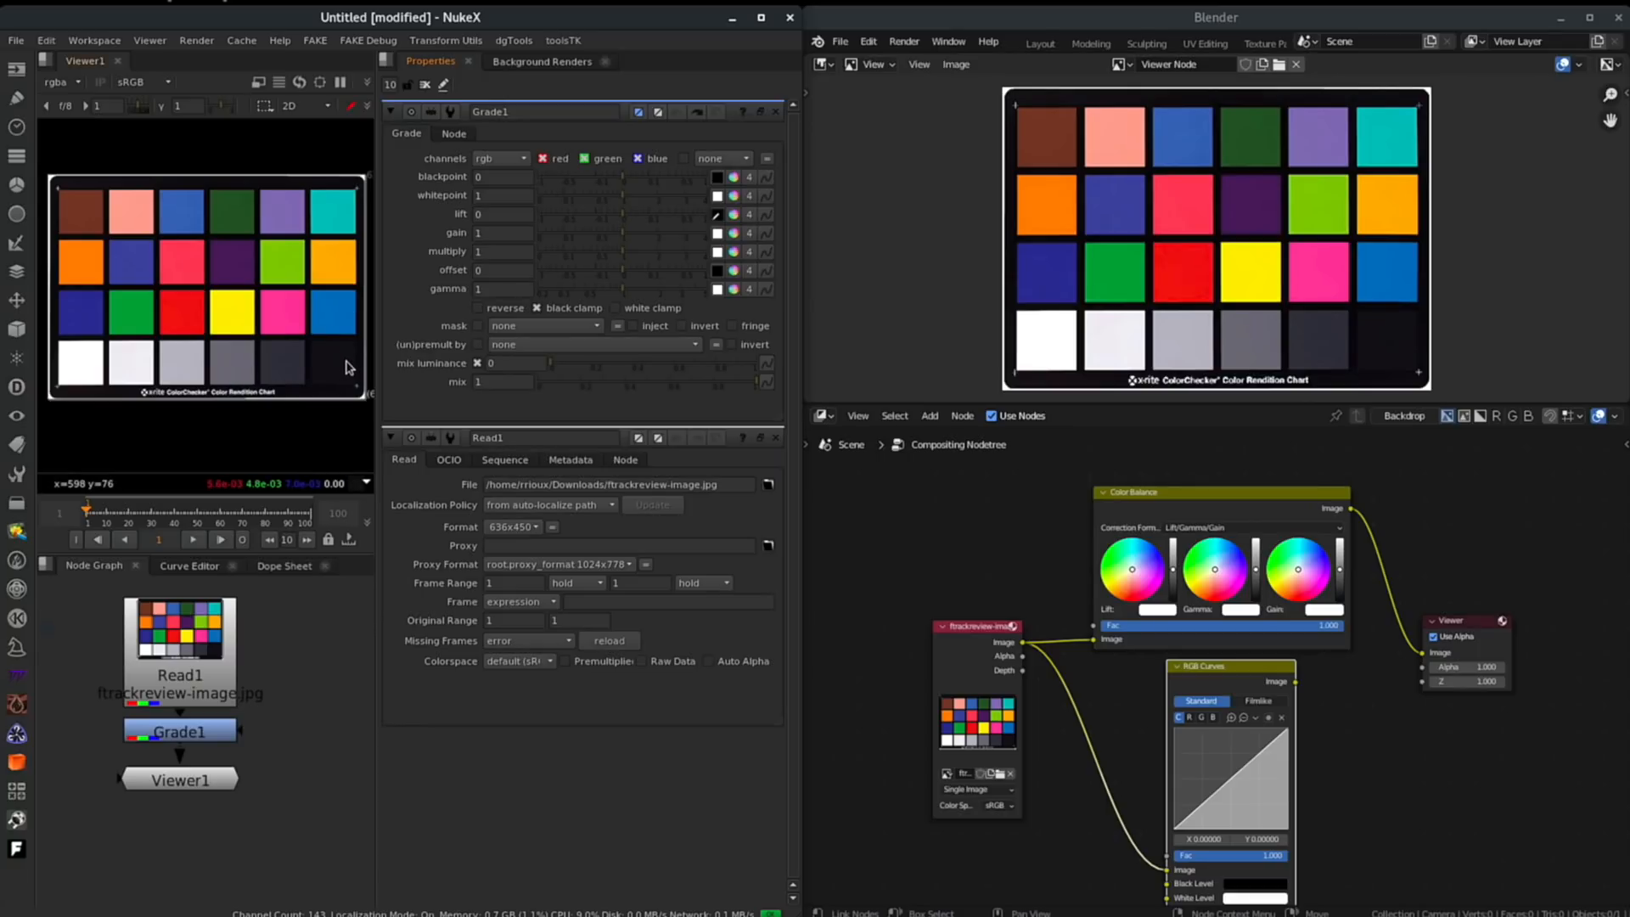
ctrl+click(227, 364)
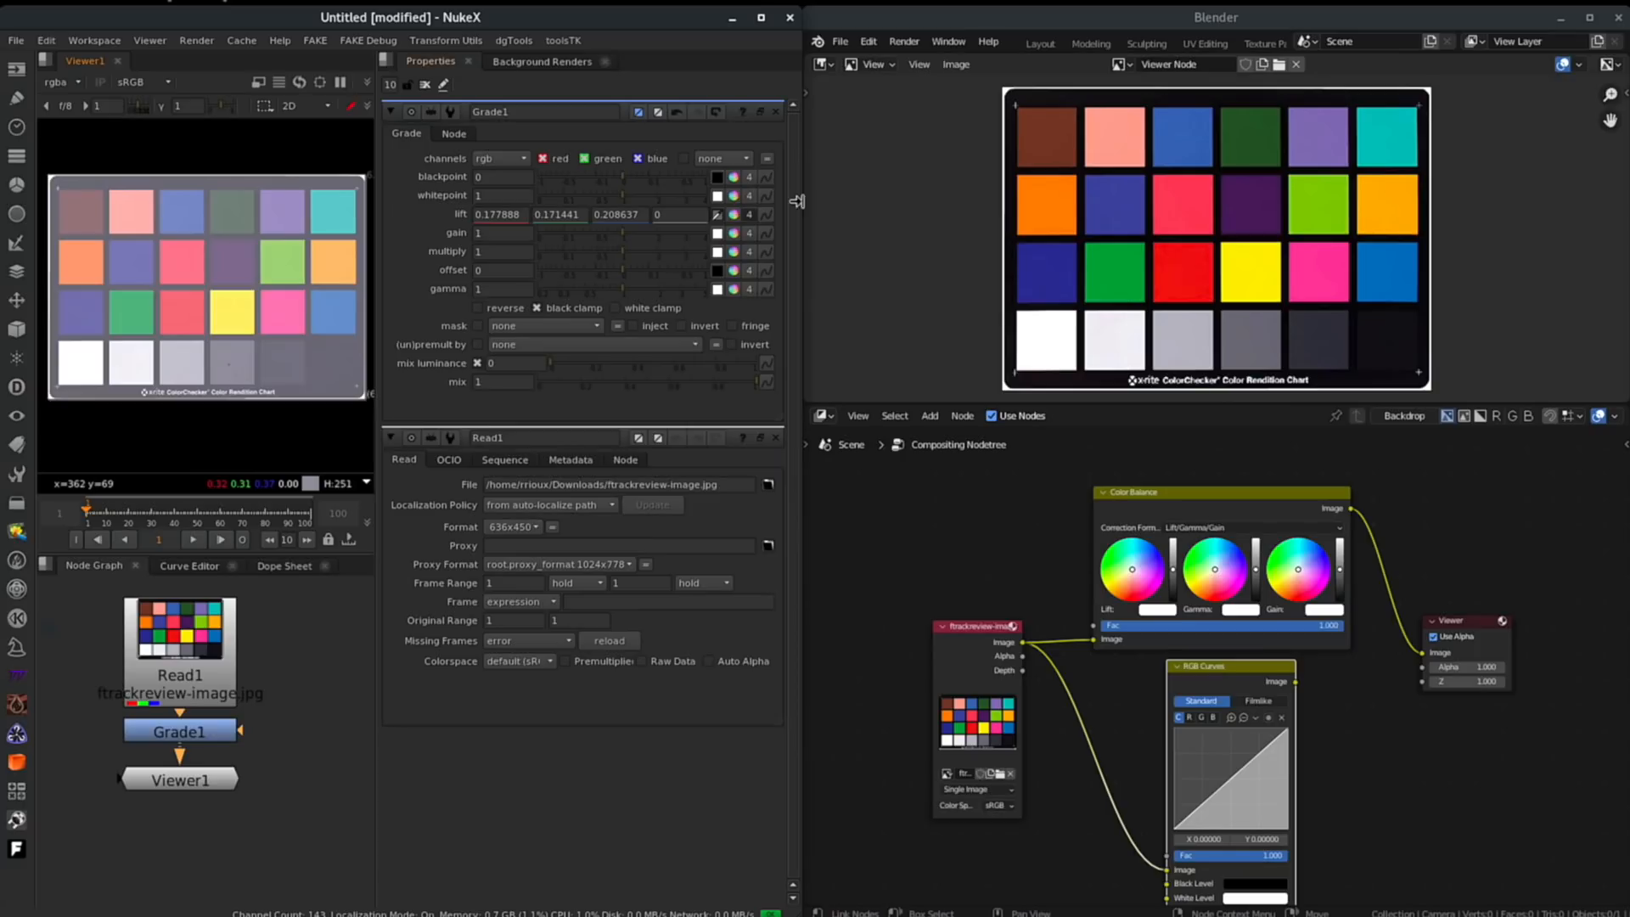
ctrl+right_click(333, 361)
click(909, 321)
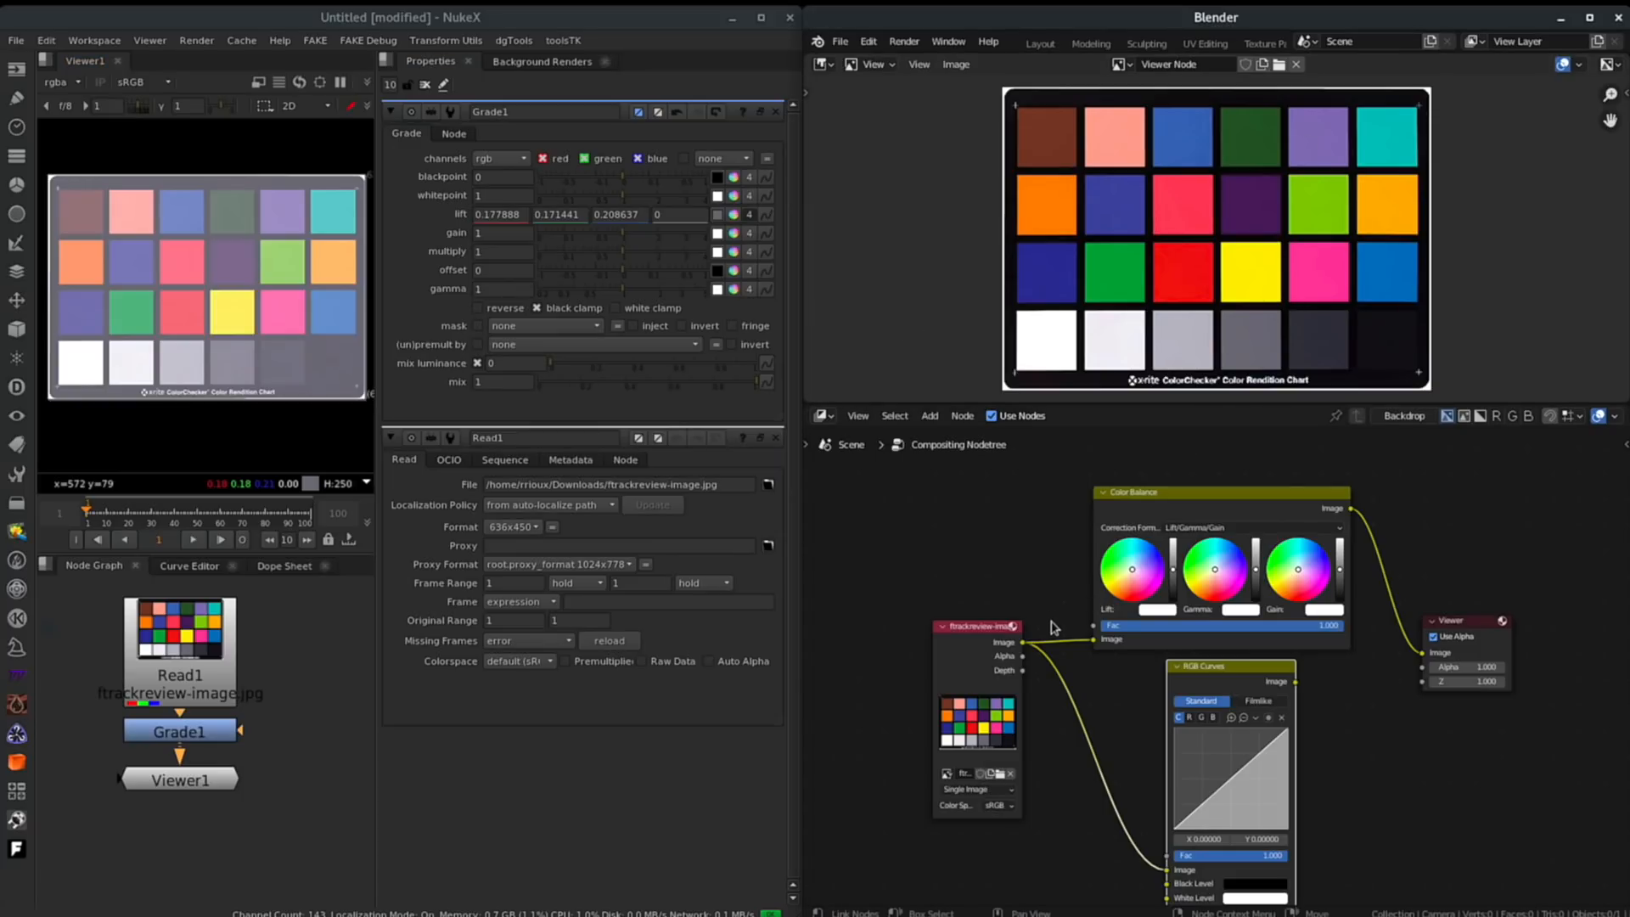
- Try sampling a chart patch as the Color Balance lift, then undo it
click(1154, 611)
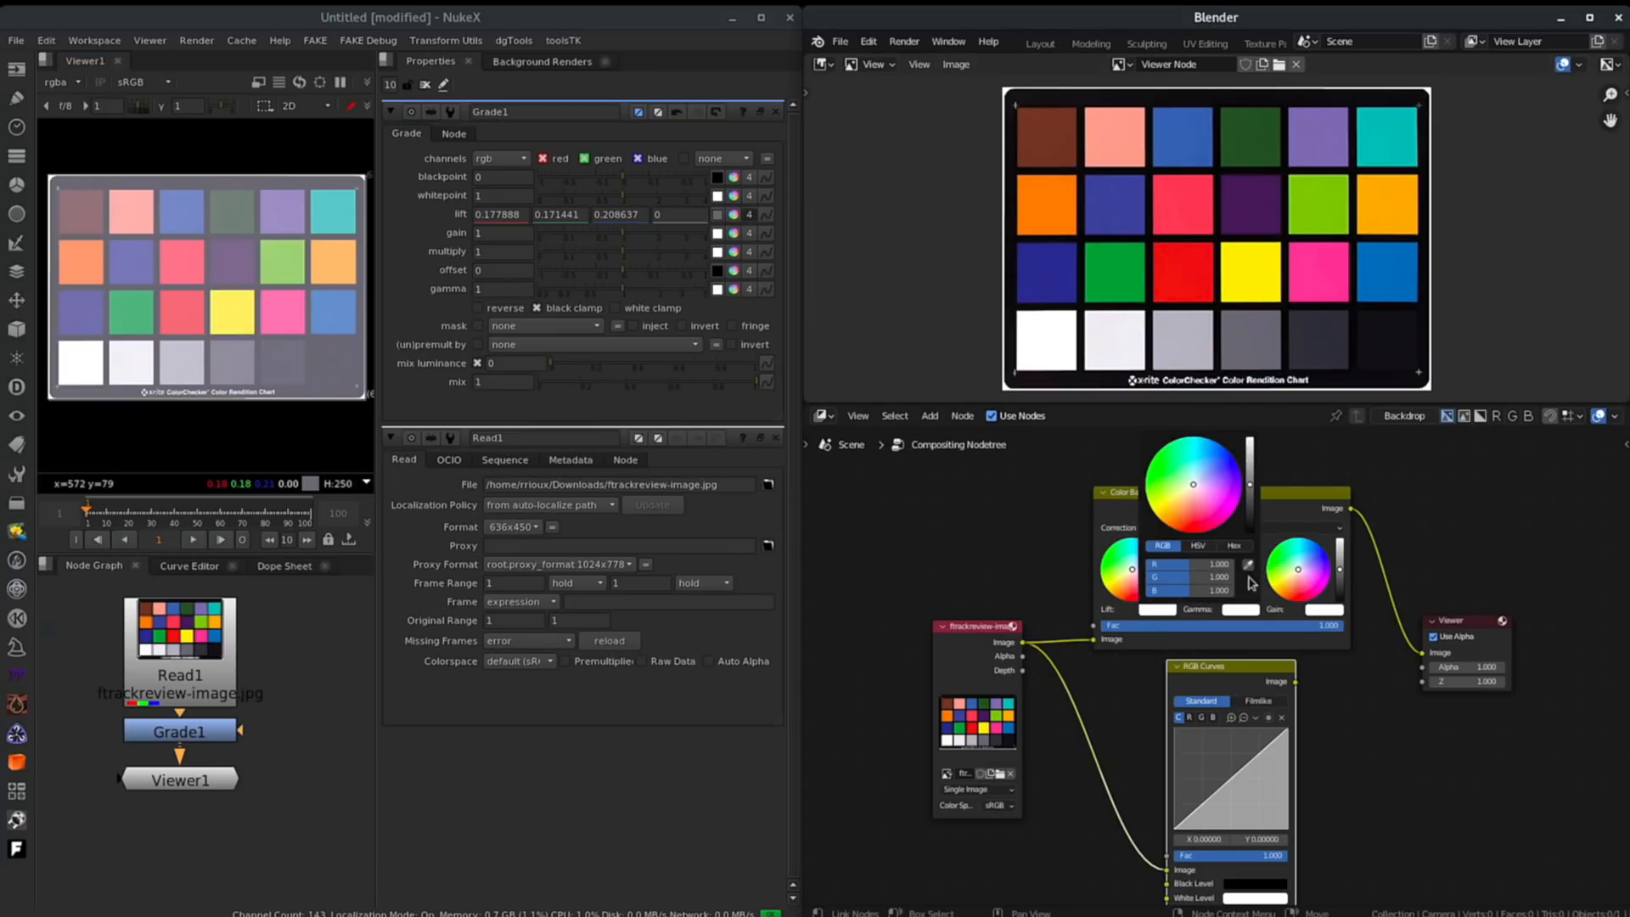
click(1251, 566)
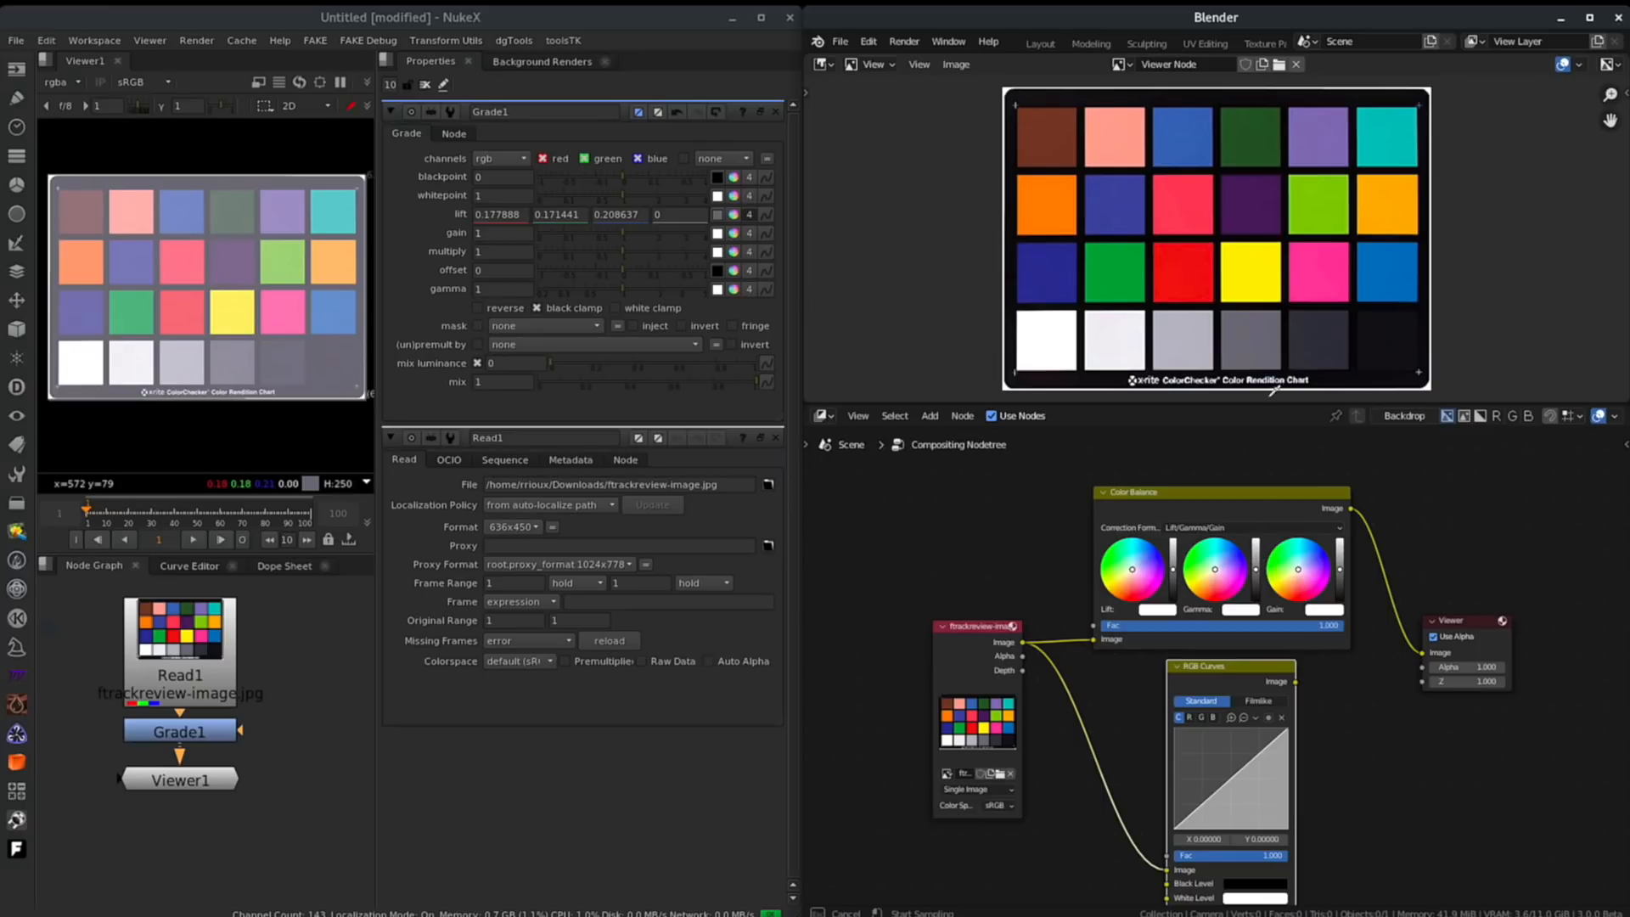
click(1262, 331)
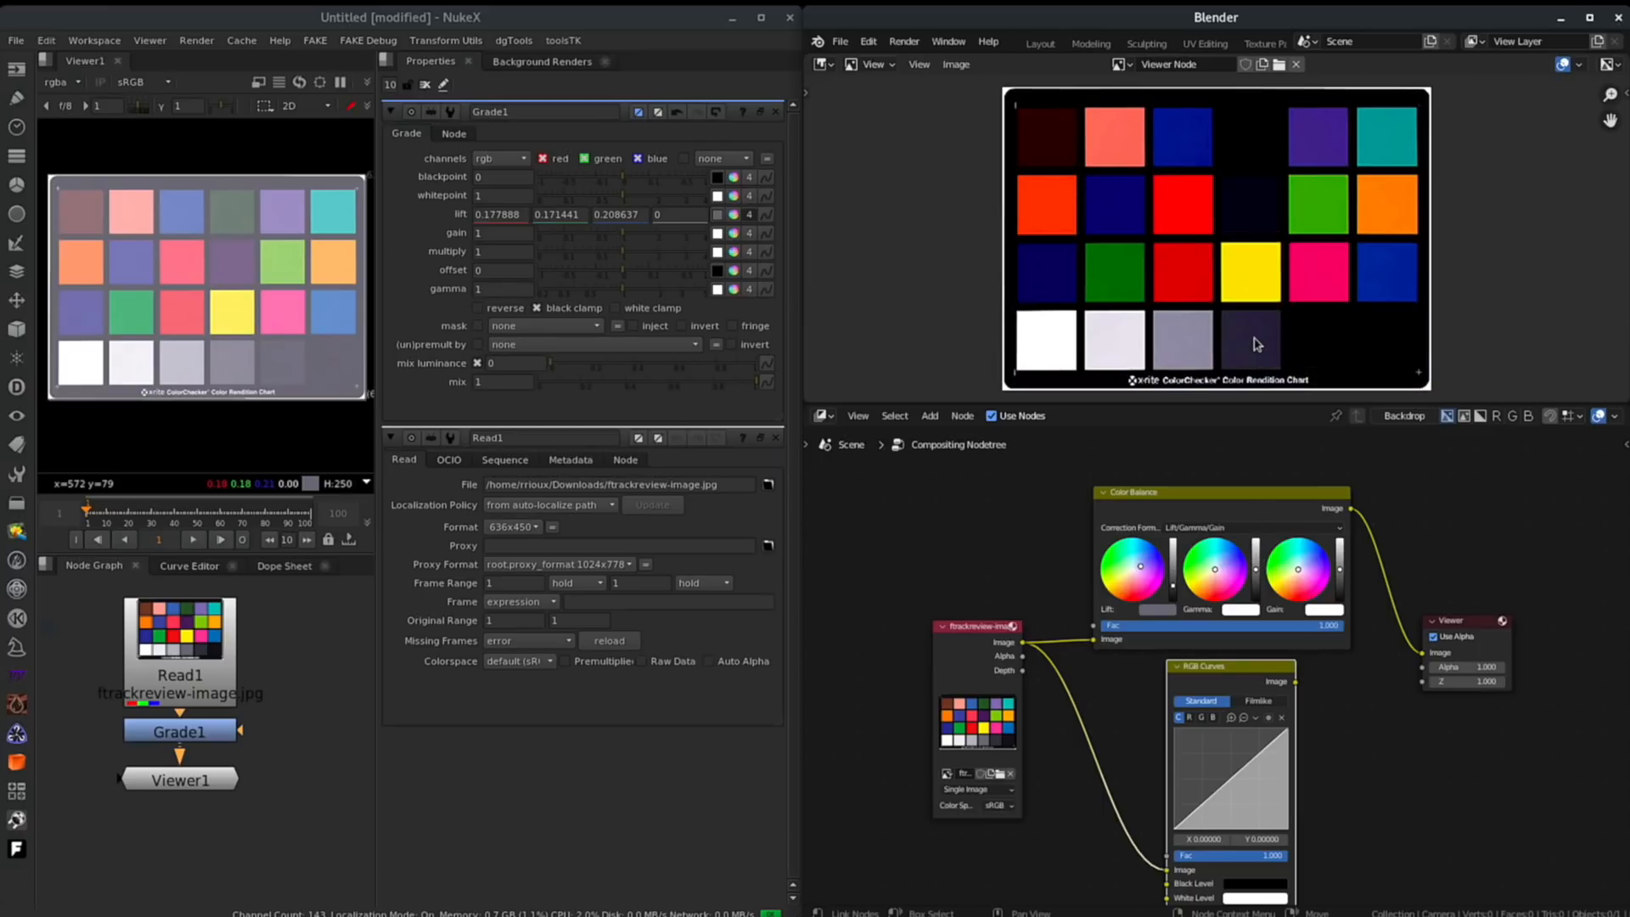
key(ctrl+z)
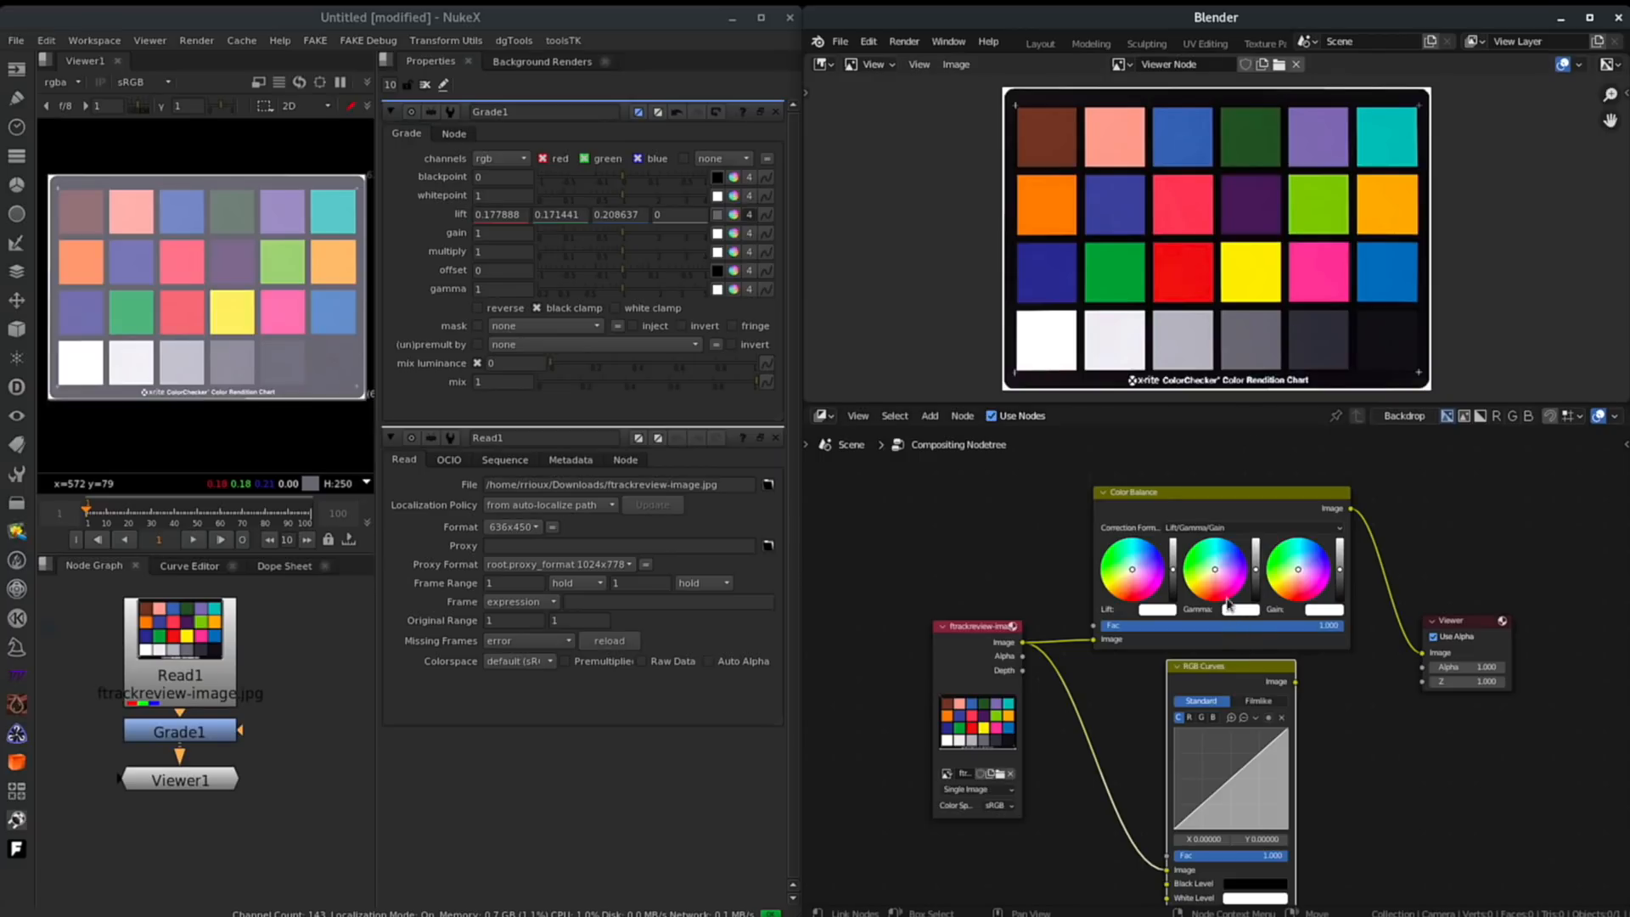
- Switch the Color Balance formula to Offset/Power/Slope (ASC-CDL) and try sampling its offset from the chart
click(1213, 528)
click(1199, 555)
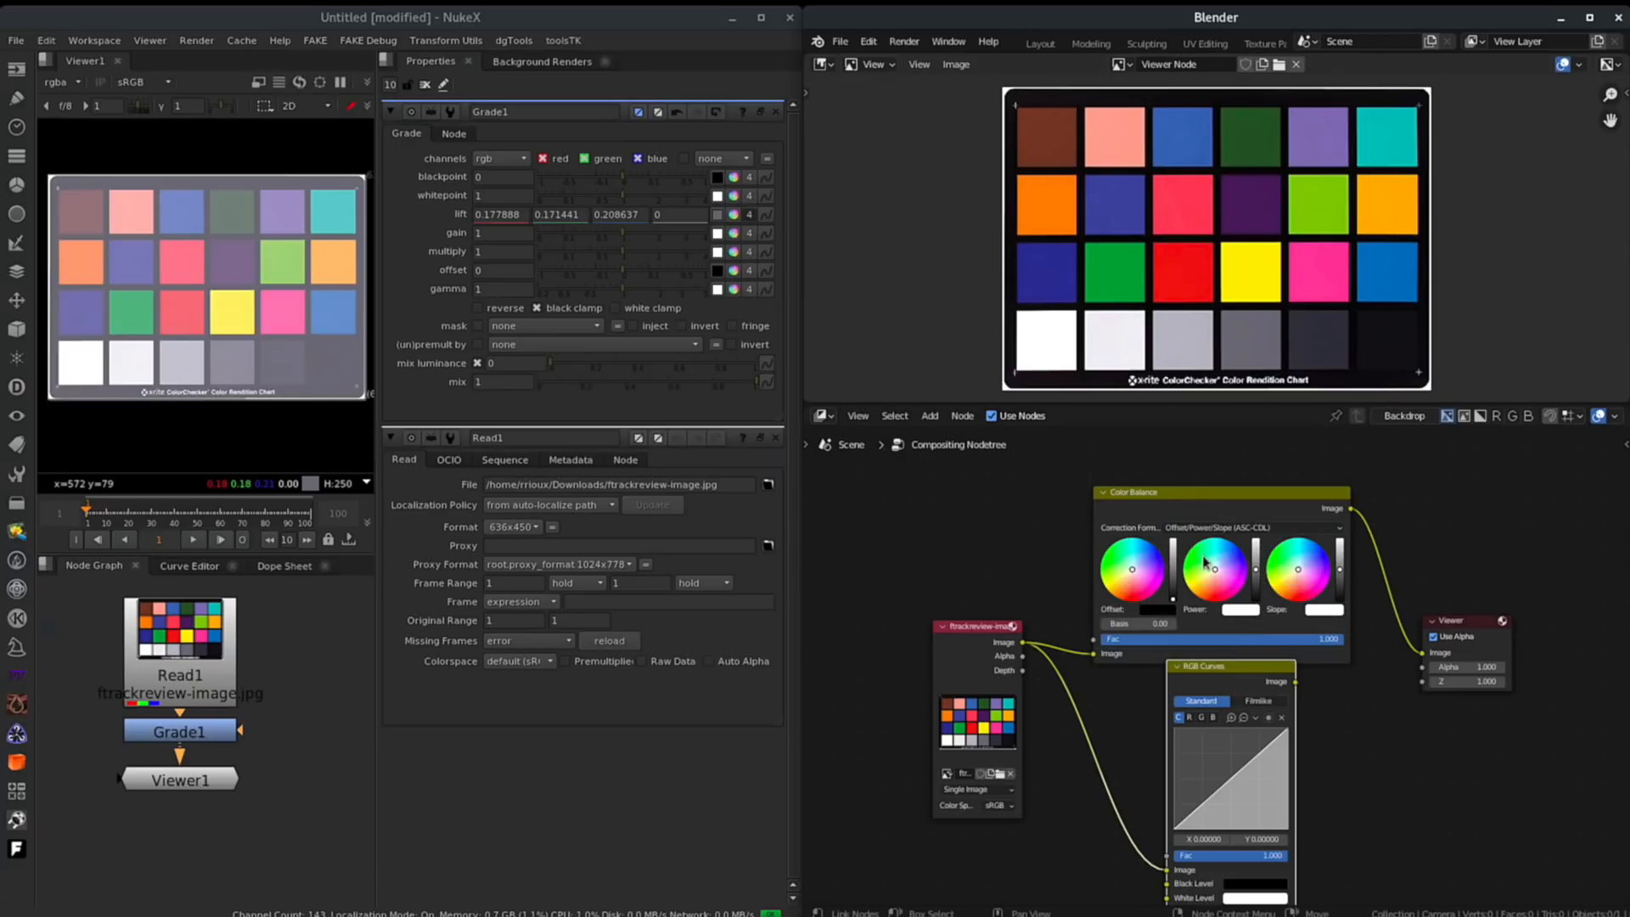
click(1159, 609)
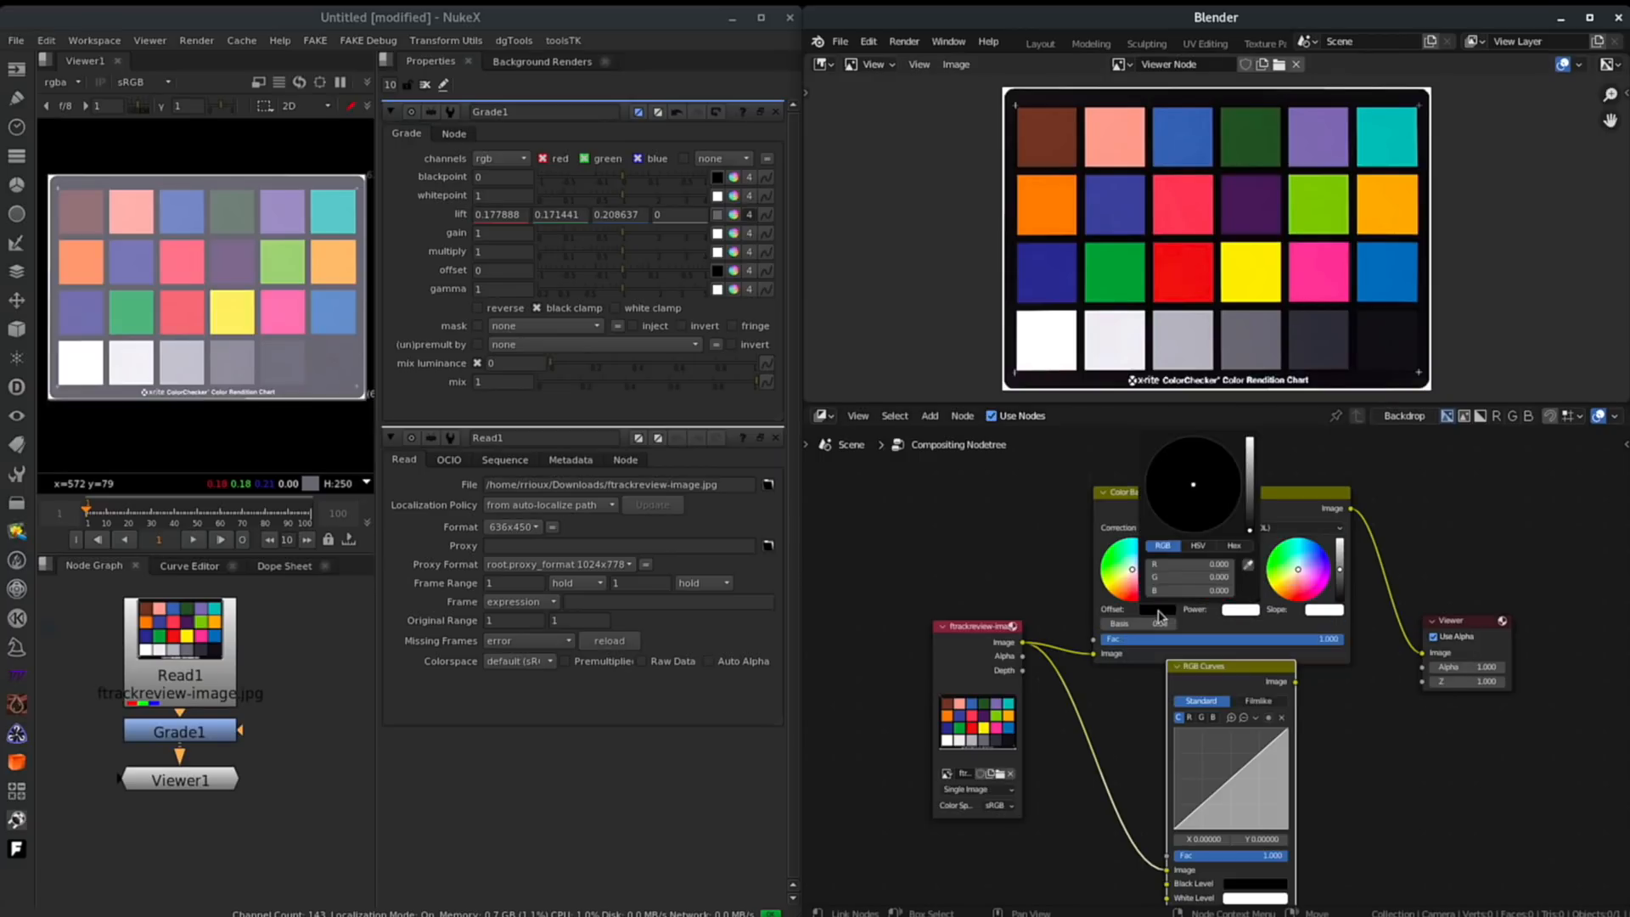
click(1249, 568)
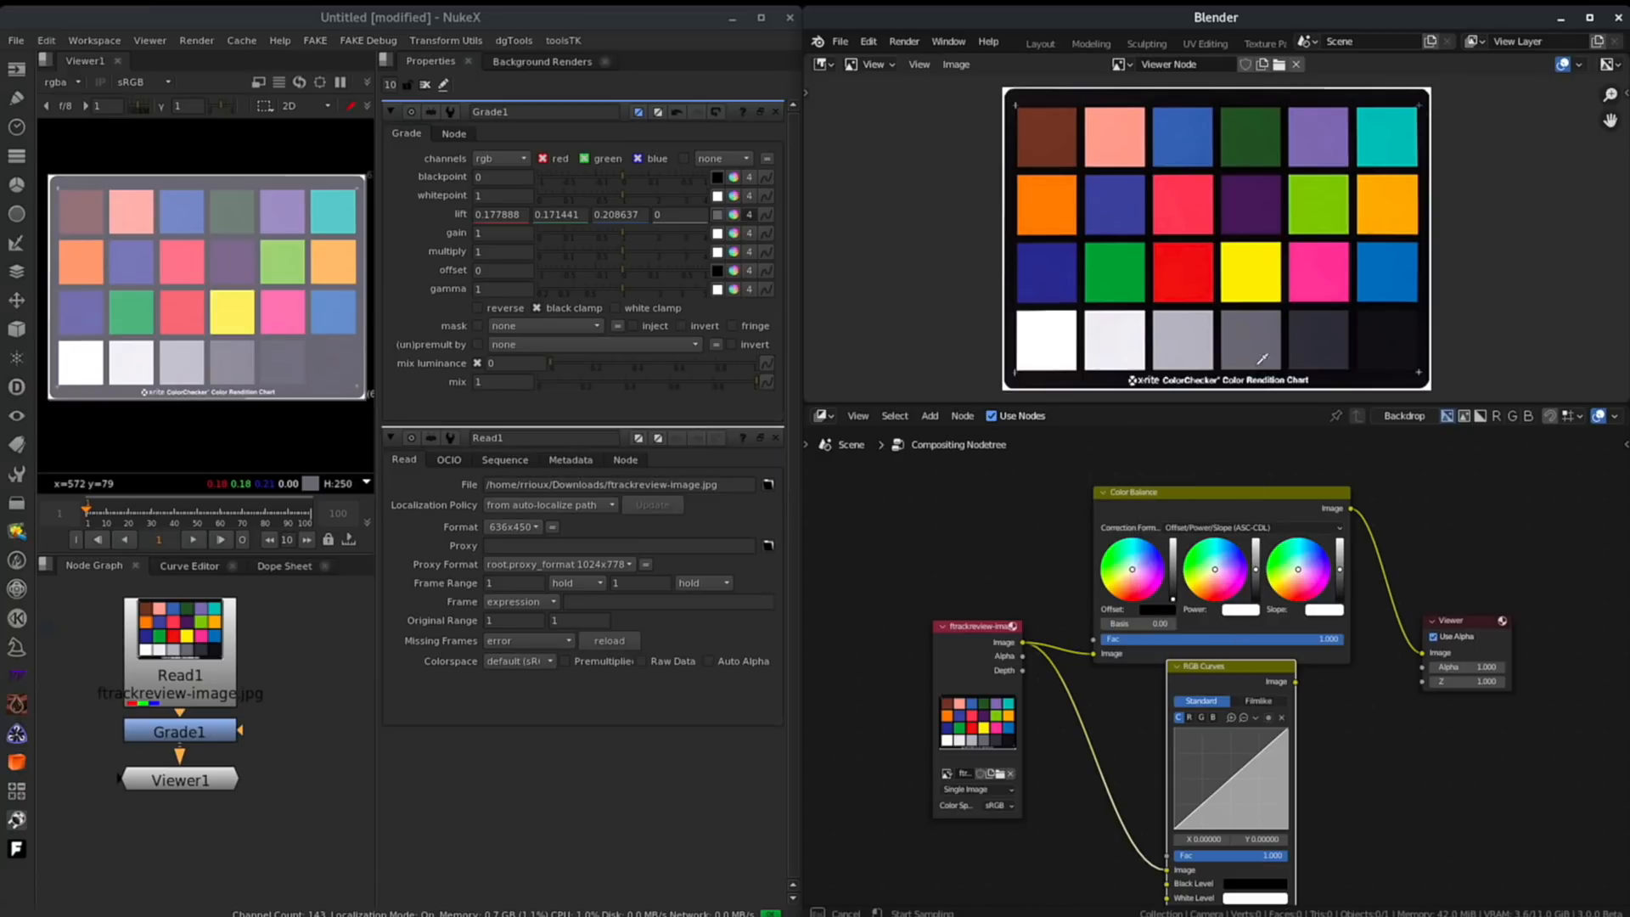
click(1256, 337)
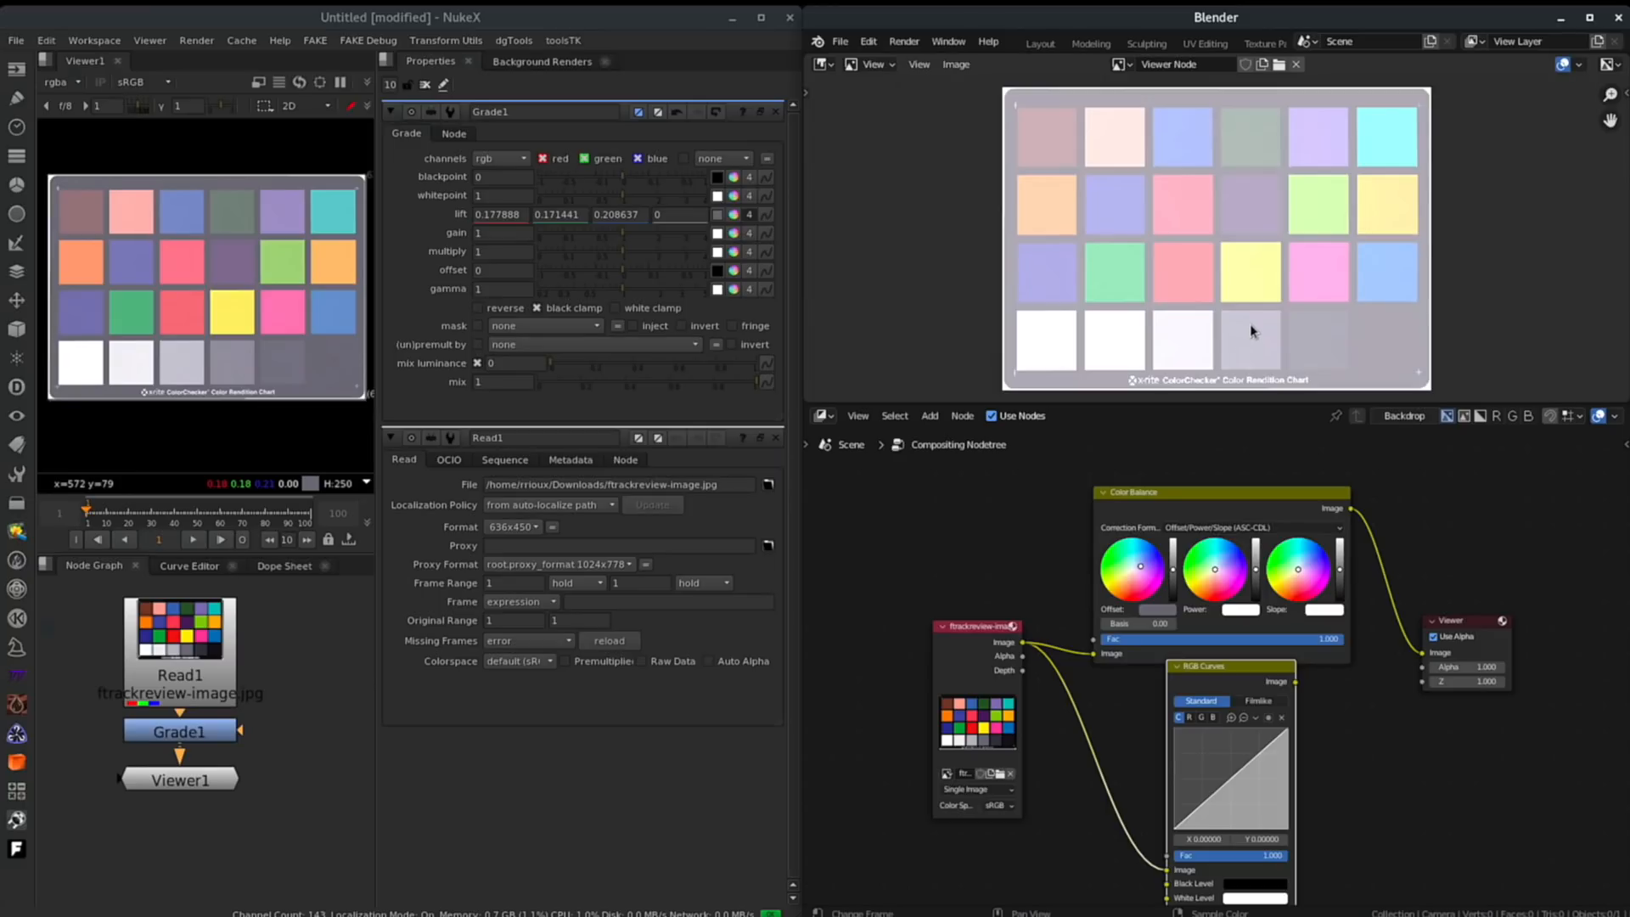
alt+right_click(1250, 326)
alt+right_drag(1251, 329, 1391, 345)
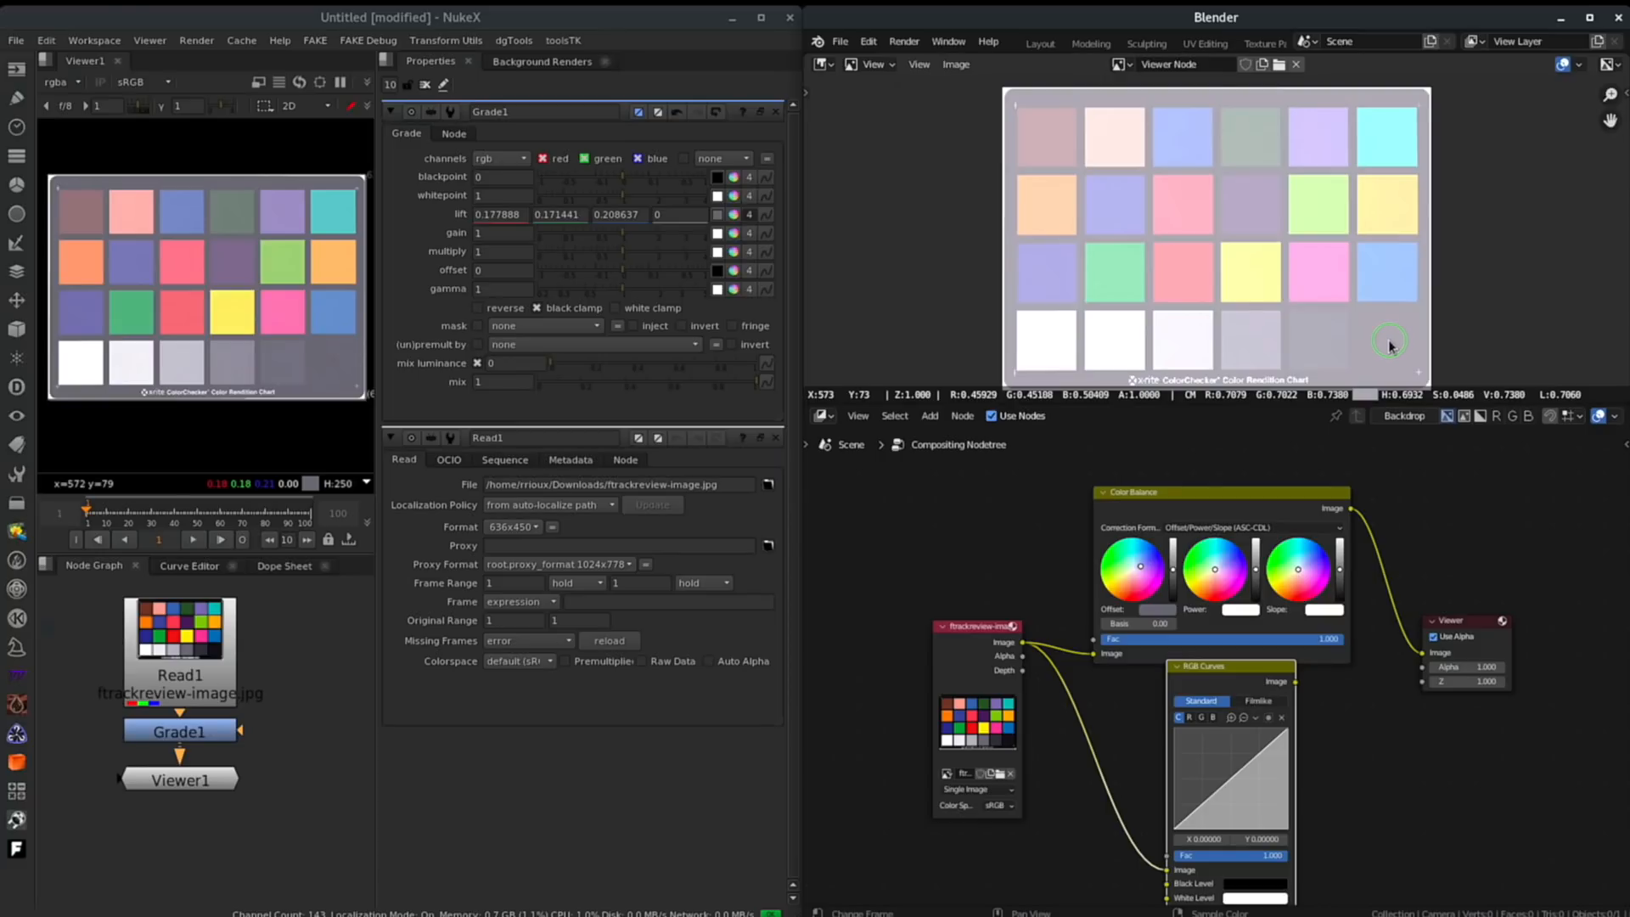
alt+right_drag(1389, 346, 1394, 336)
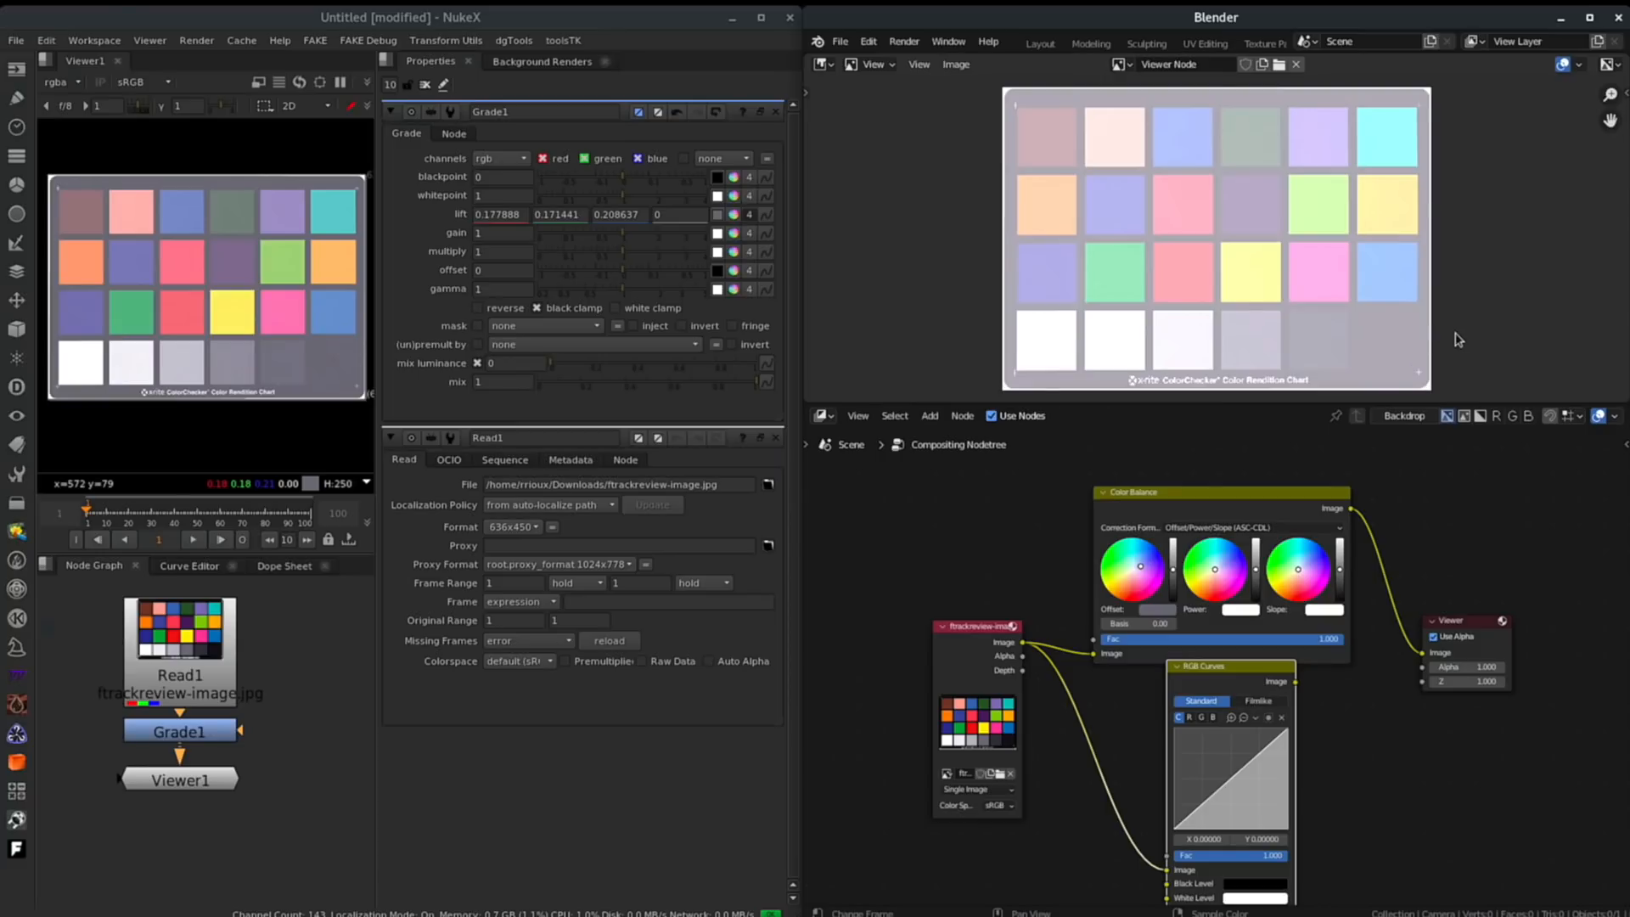
key(ctrl+z)
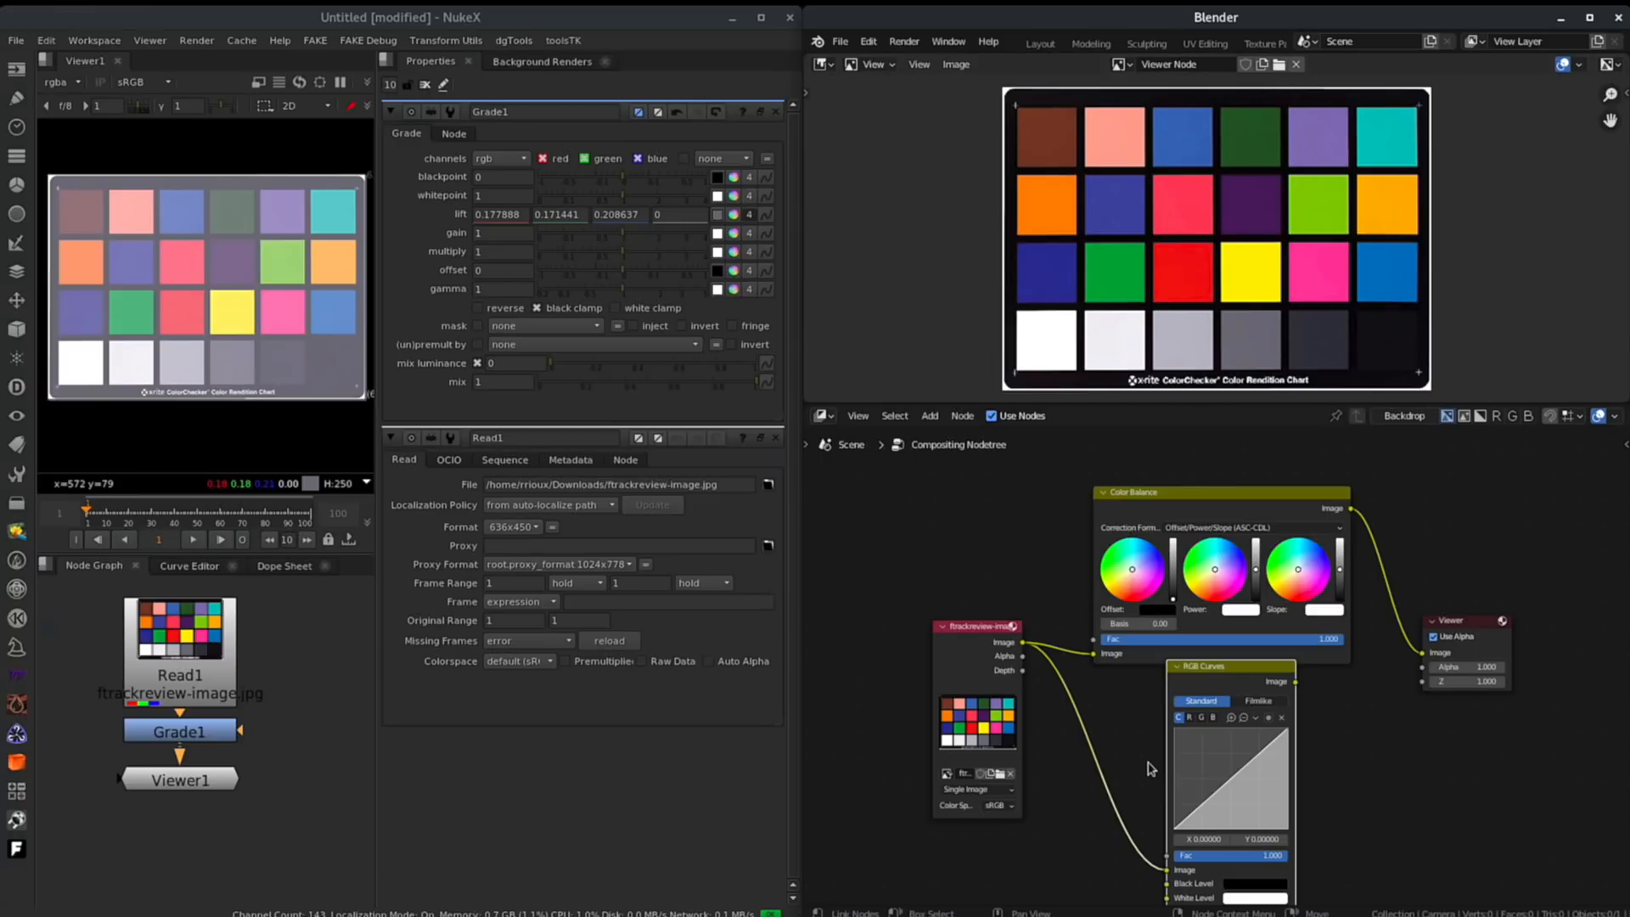
- Undo Grade1's lift change and sample a pink chart patch as its gain
click(243, 704)
key(ctrl+z)
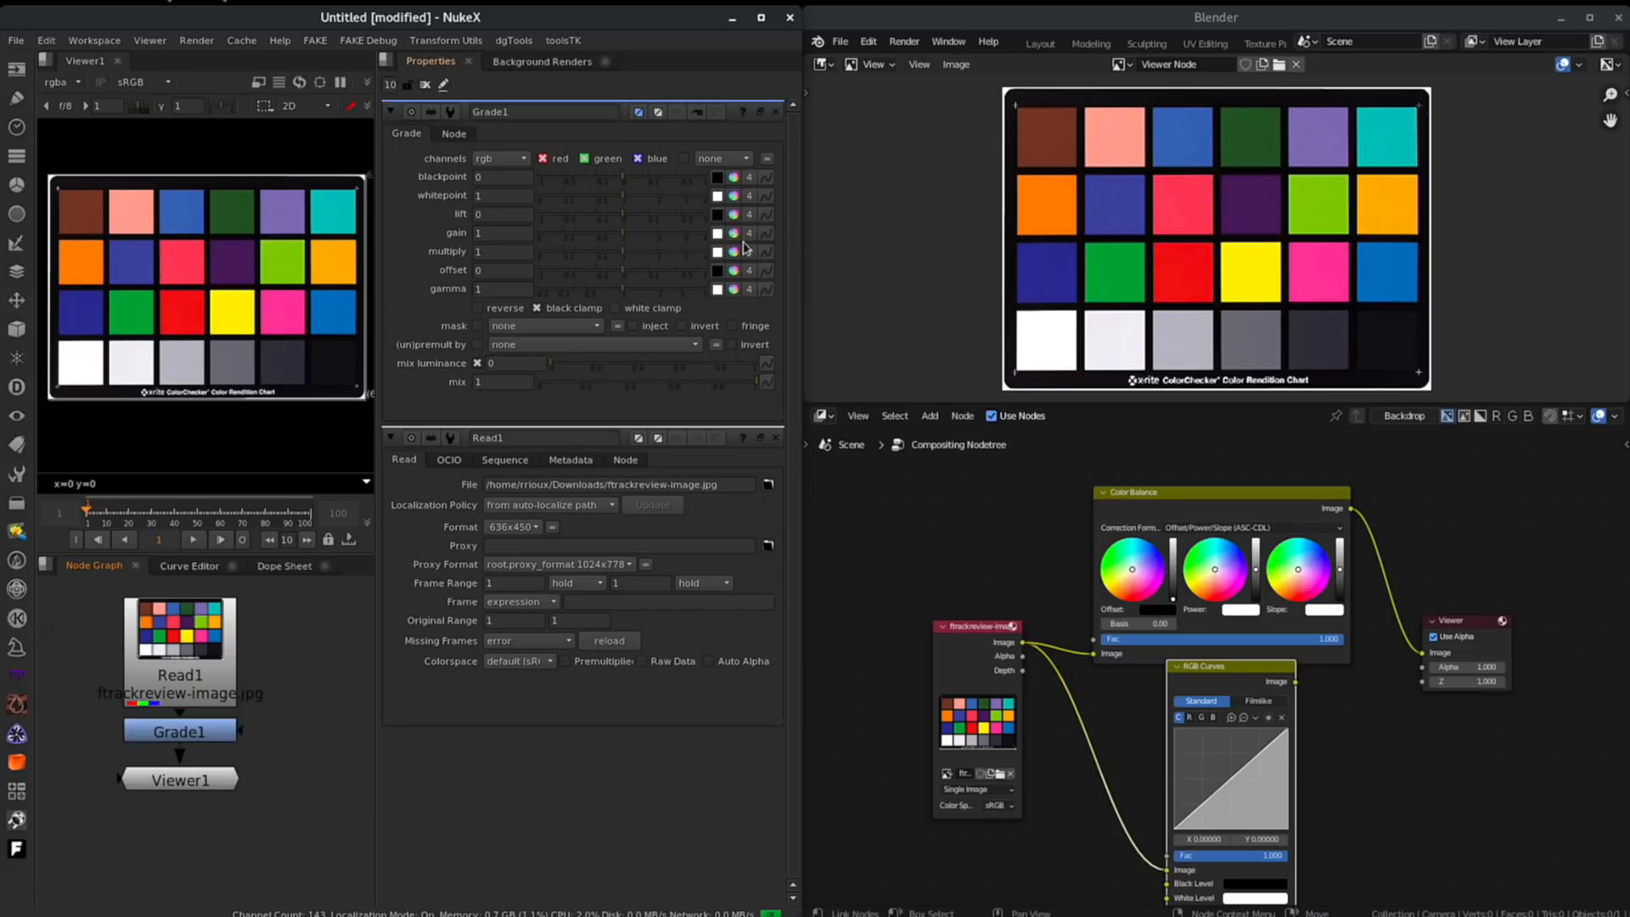
click(718, 232)
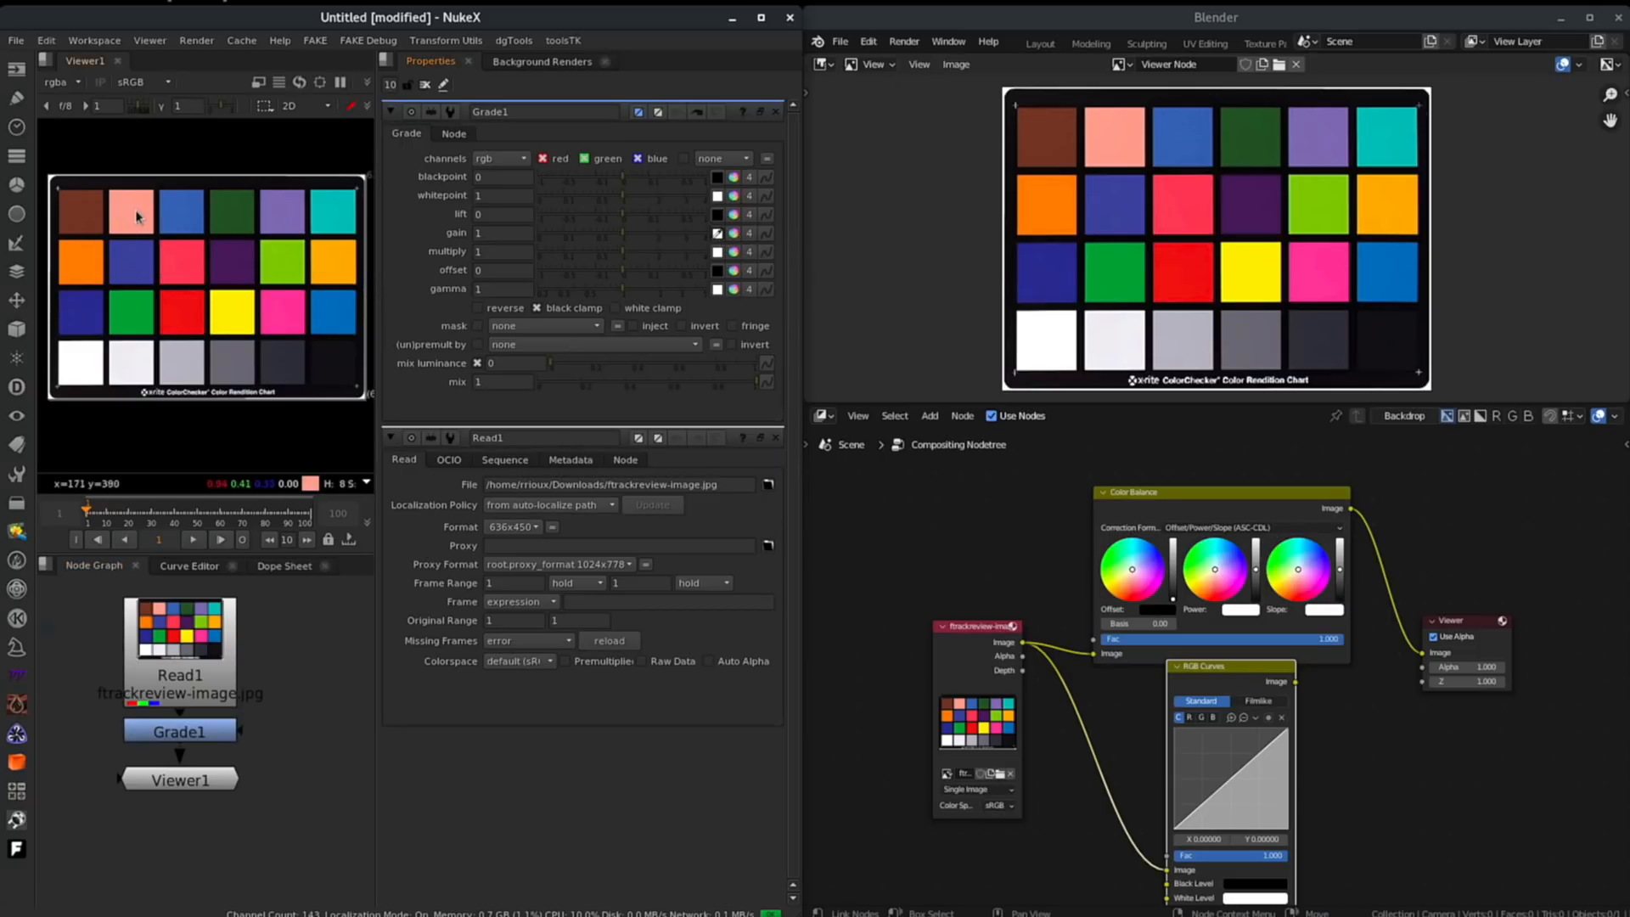
ctrl+click(189, 224)
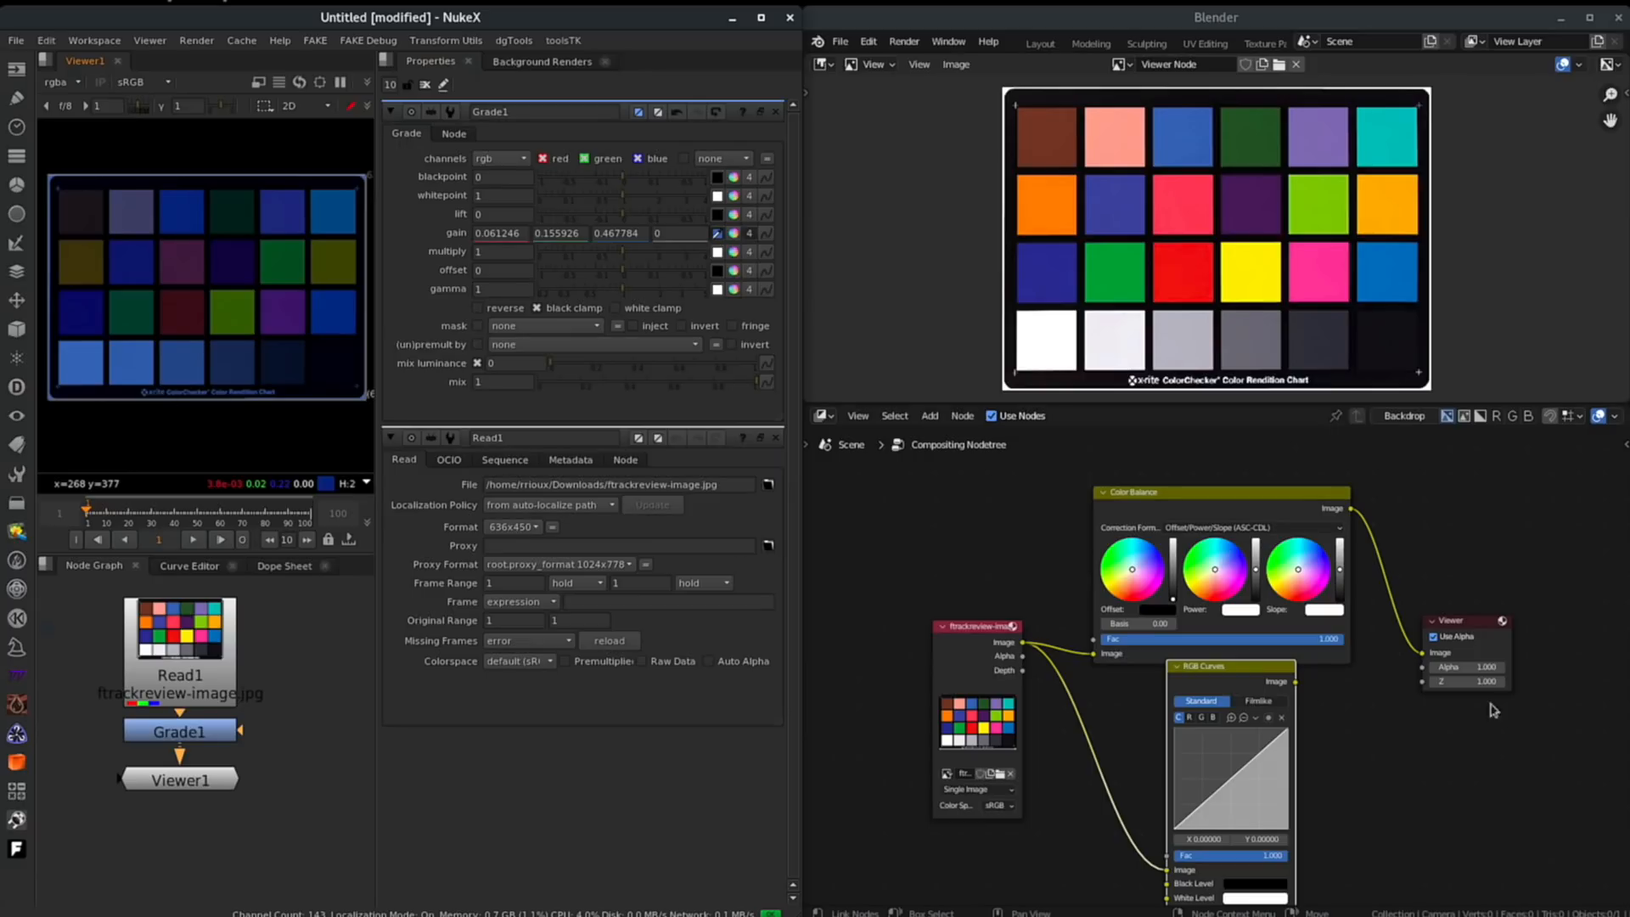
- Switch the Color Balance formula back to Lift/Gamma/Gain and sample a chart patch for its gain
click(1222, 526)
click(1209, 543)
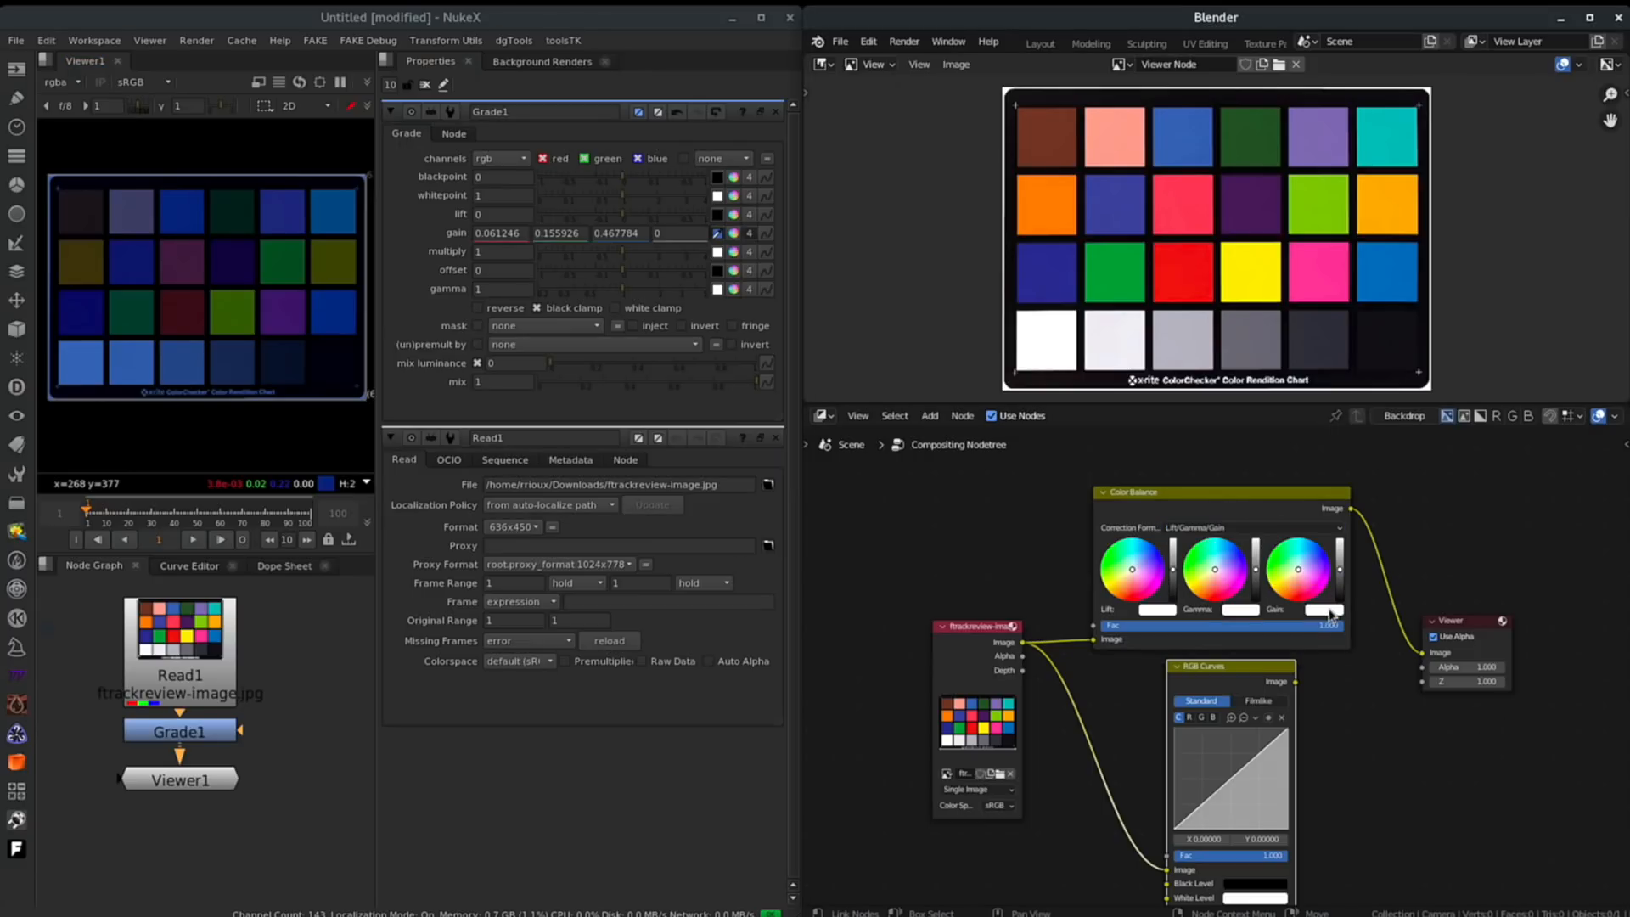
click(1326, 611)
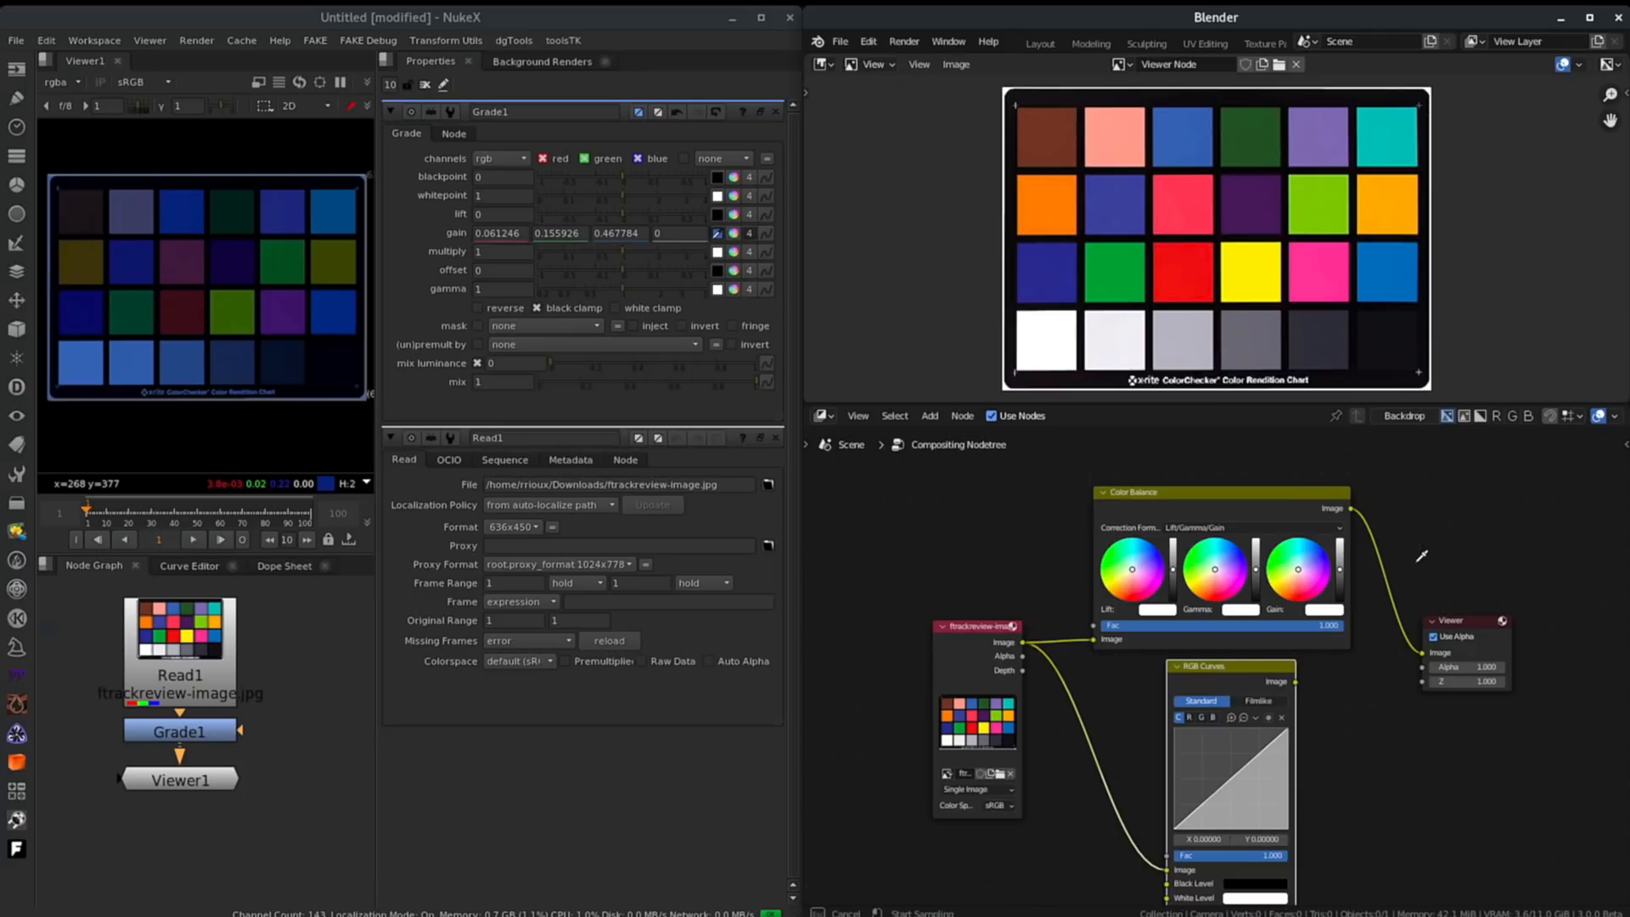
click(1186, 137)
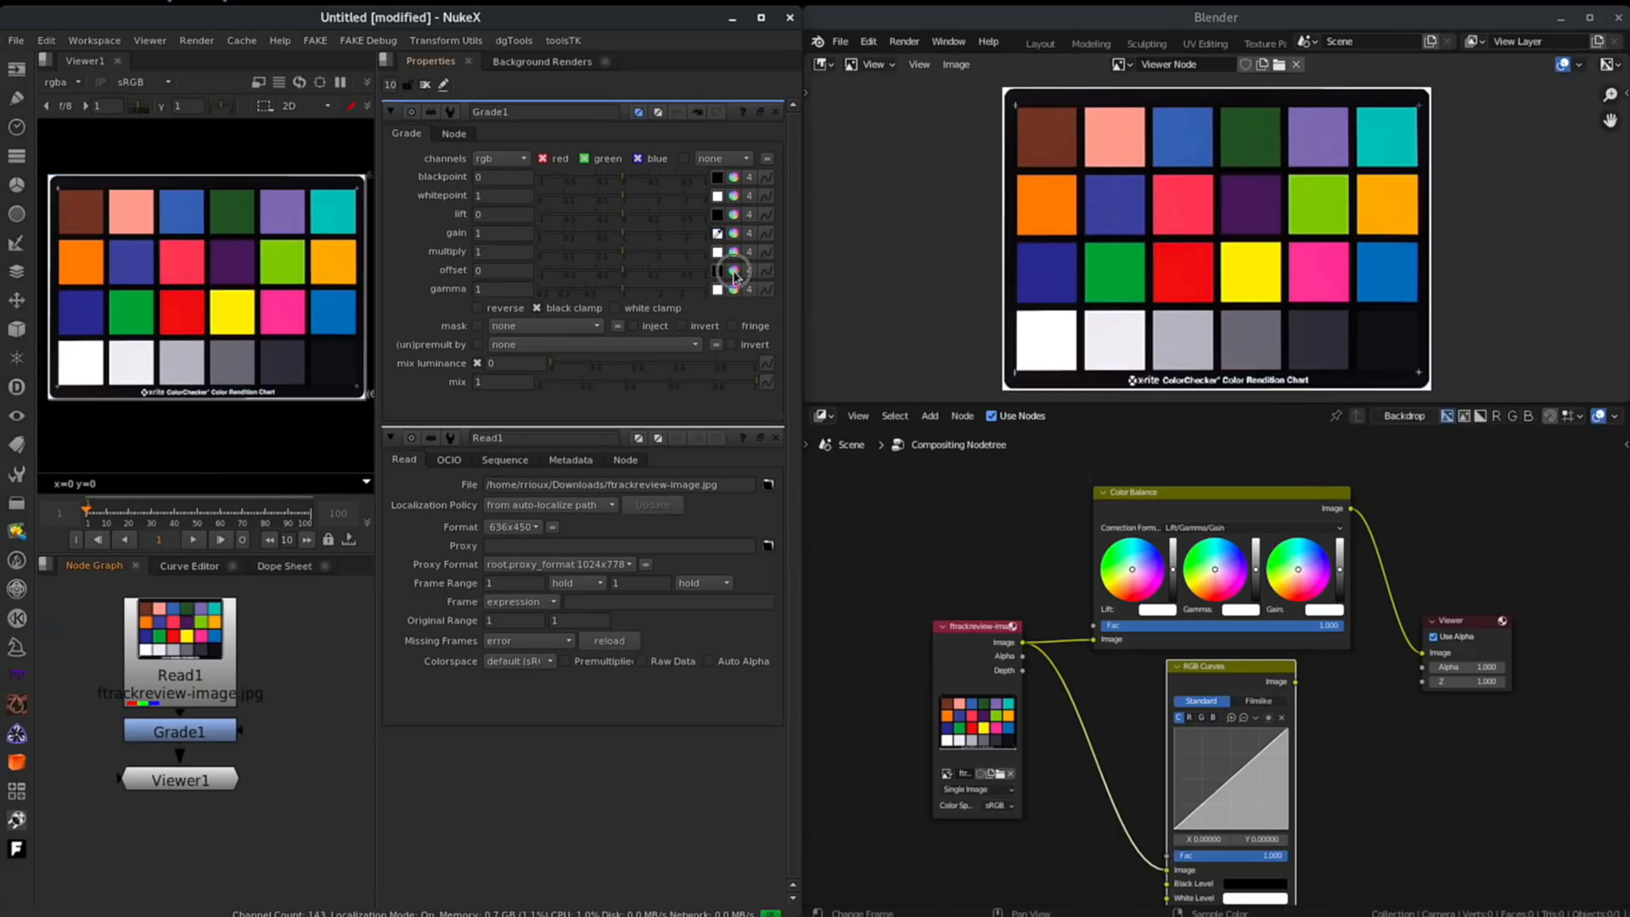
- Set Grade1's offset to 0.2, 0.3 and 0.4 for red, green and blue
click(733, 272)
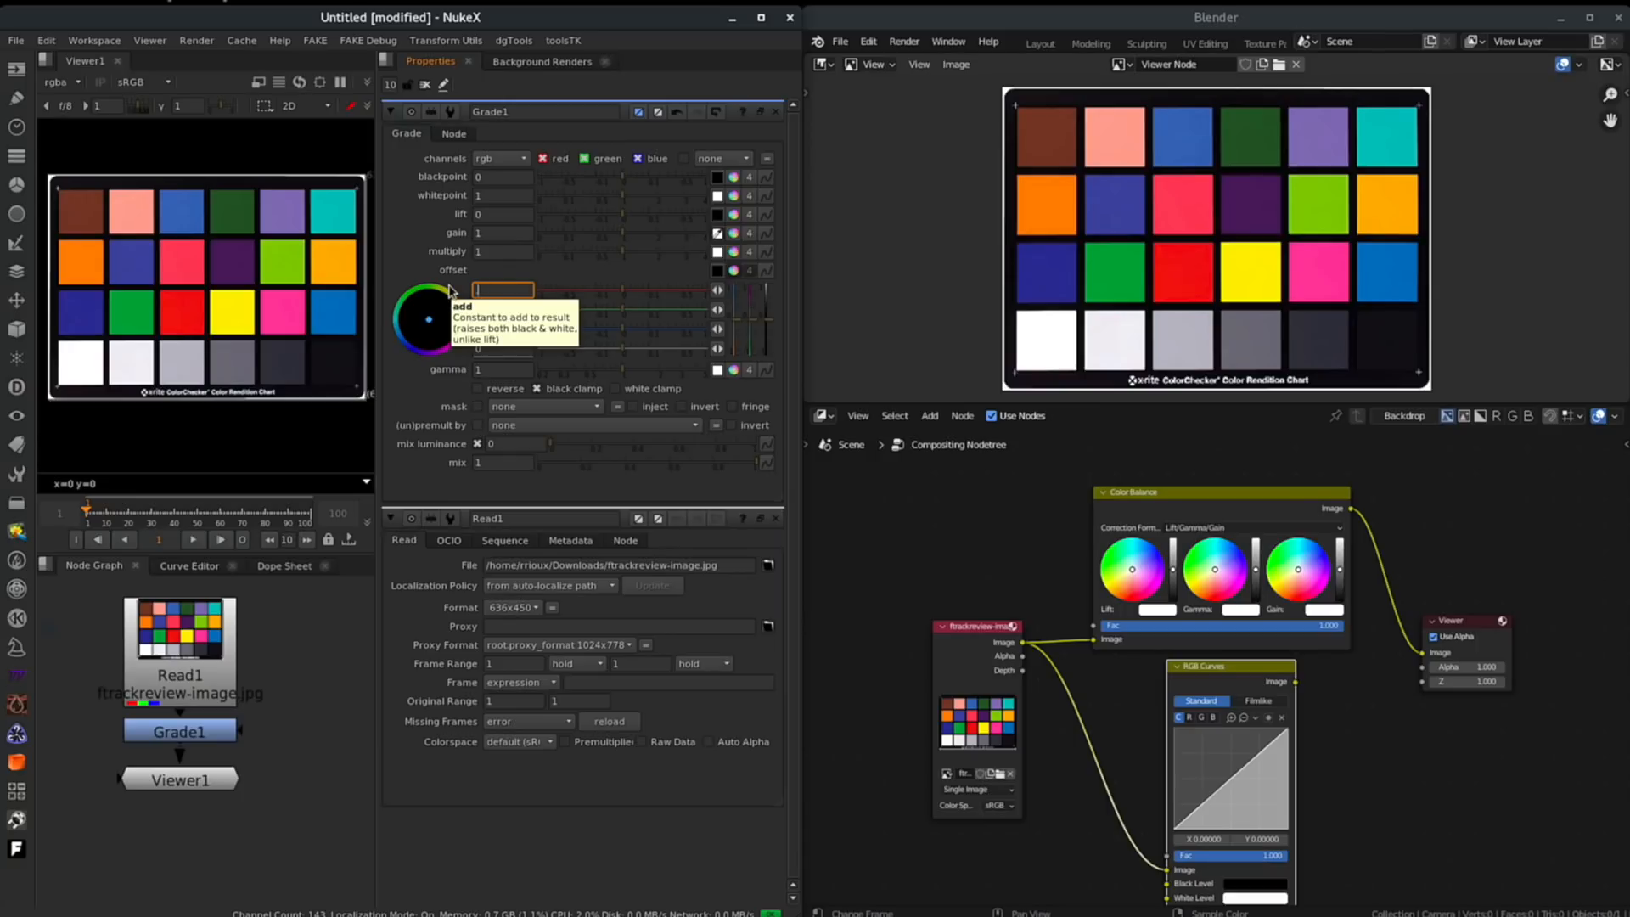
text(0.2)
key(Tab)
text(.3)
key(Tab)
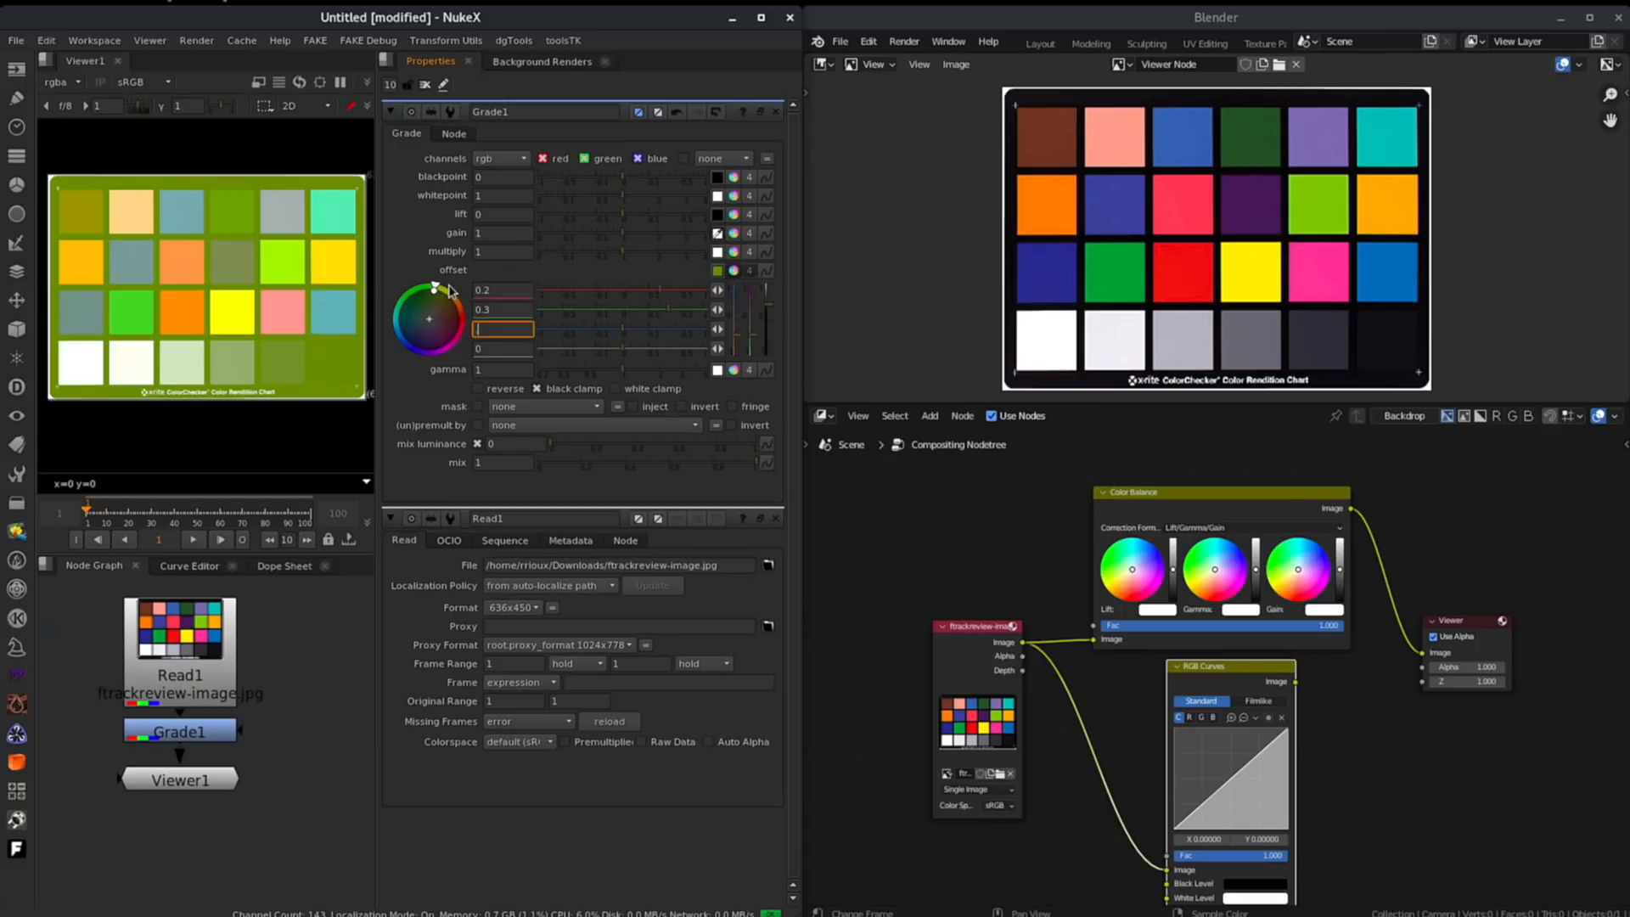
text(.4)
key(Return)
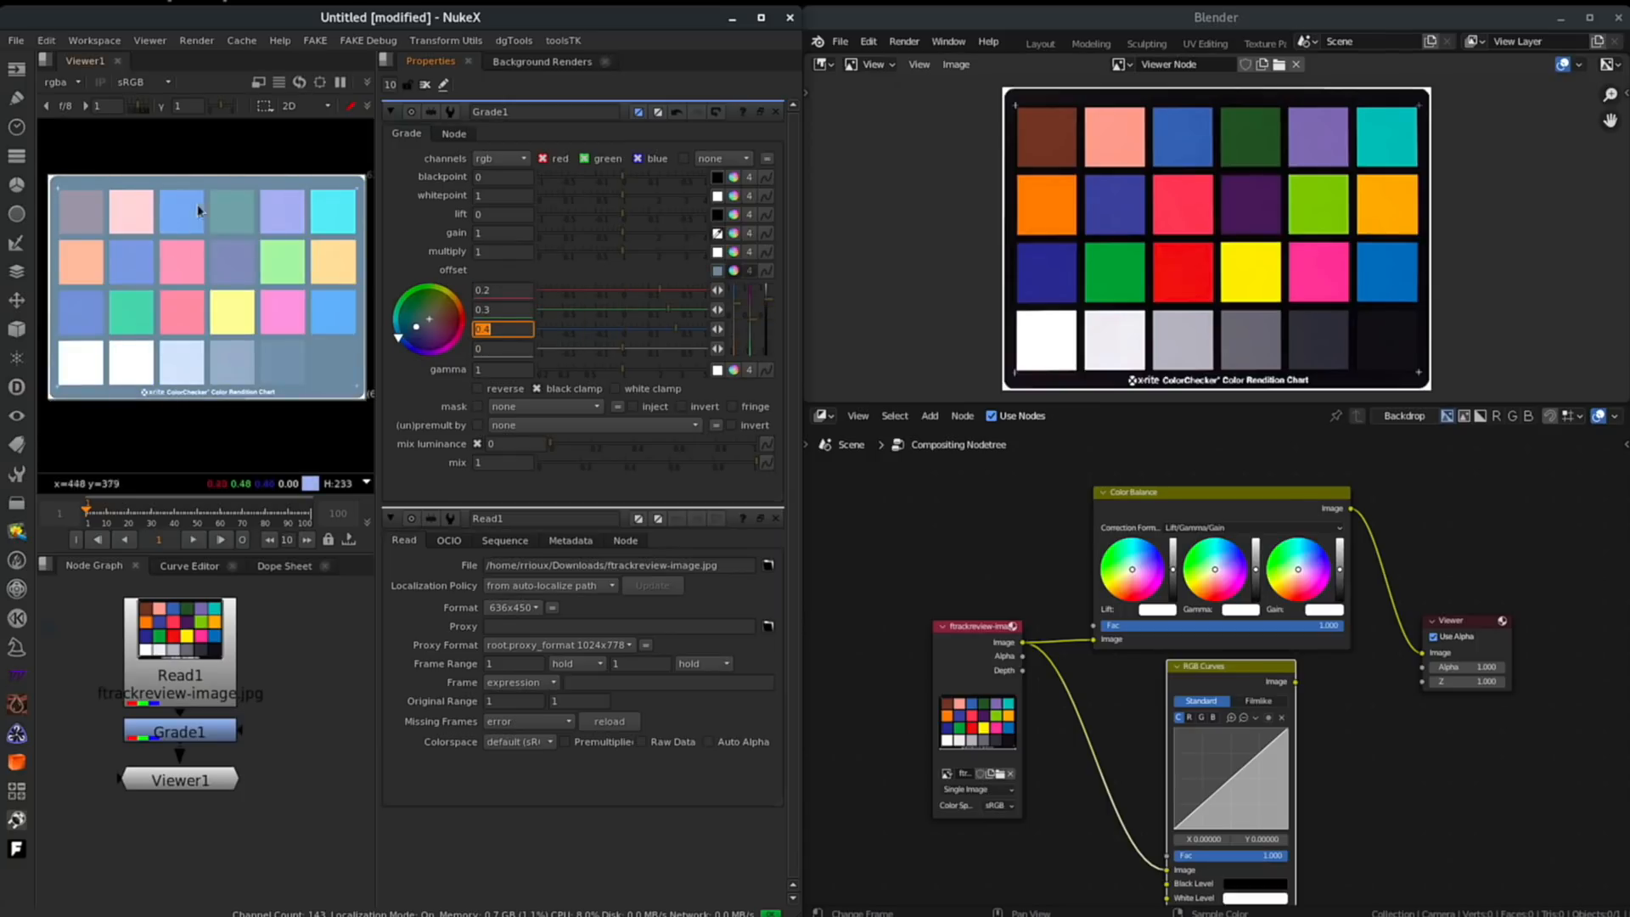
- Switch Color Balance to Offset/Power/Slope (ASC-CDL) and set its offset to 0.2, 0.3 and 0.4
click(1146, 533)
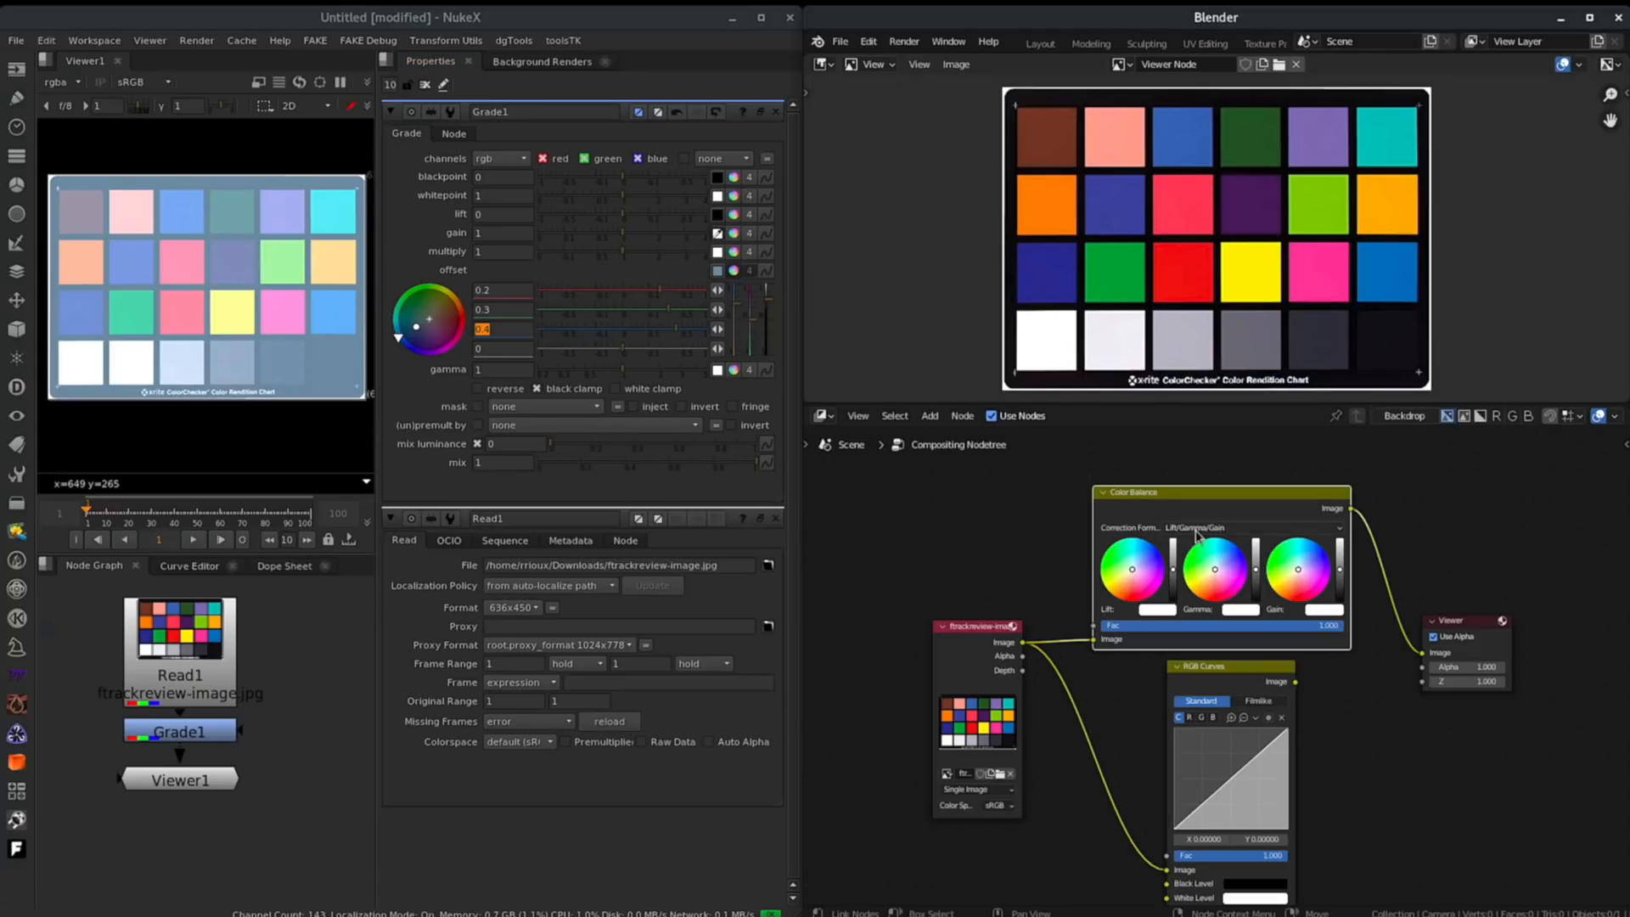
click(1197, 528)
click(1194, 557)
click(1152, 609)
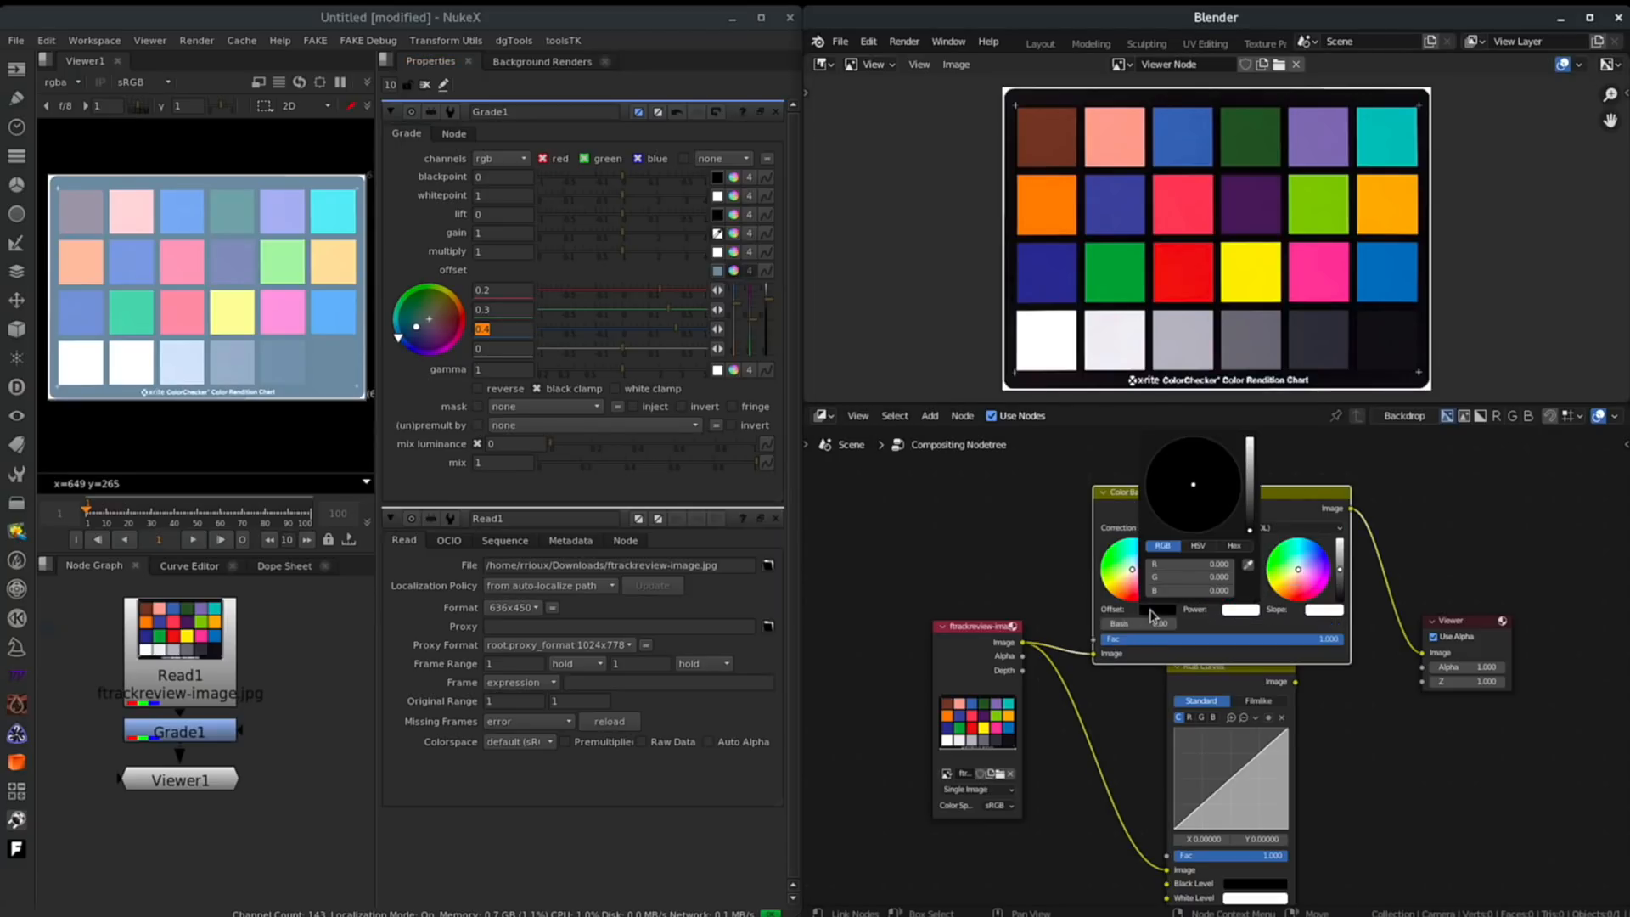
click(1188, 563)
text(.2)
key(Return)
key(Tab)
text(.4)
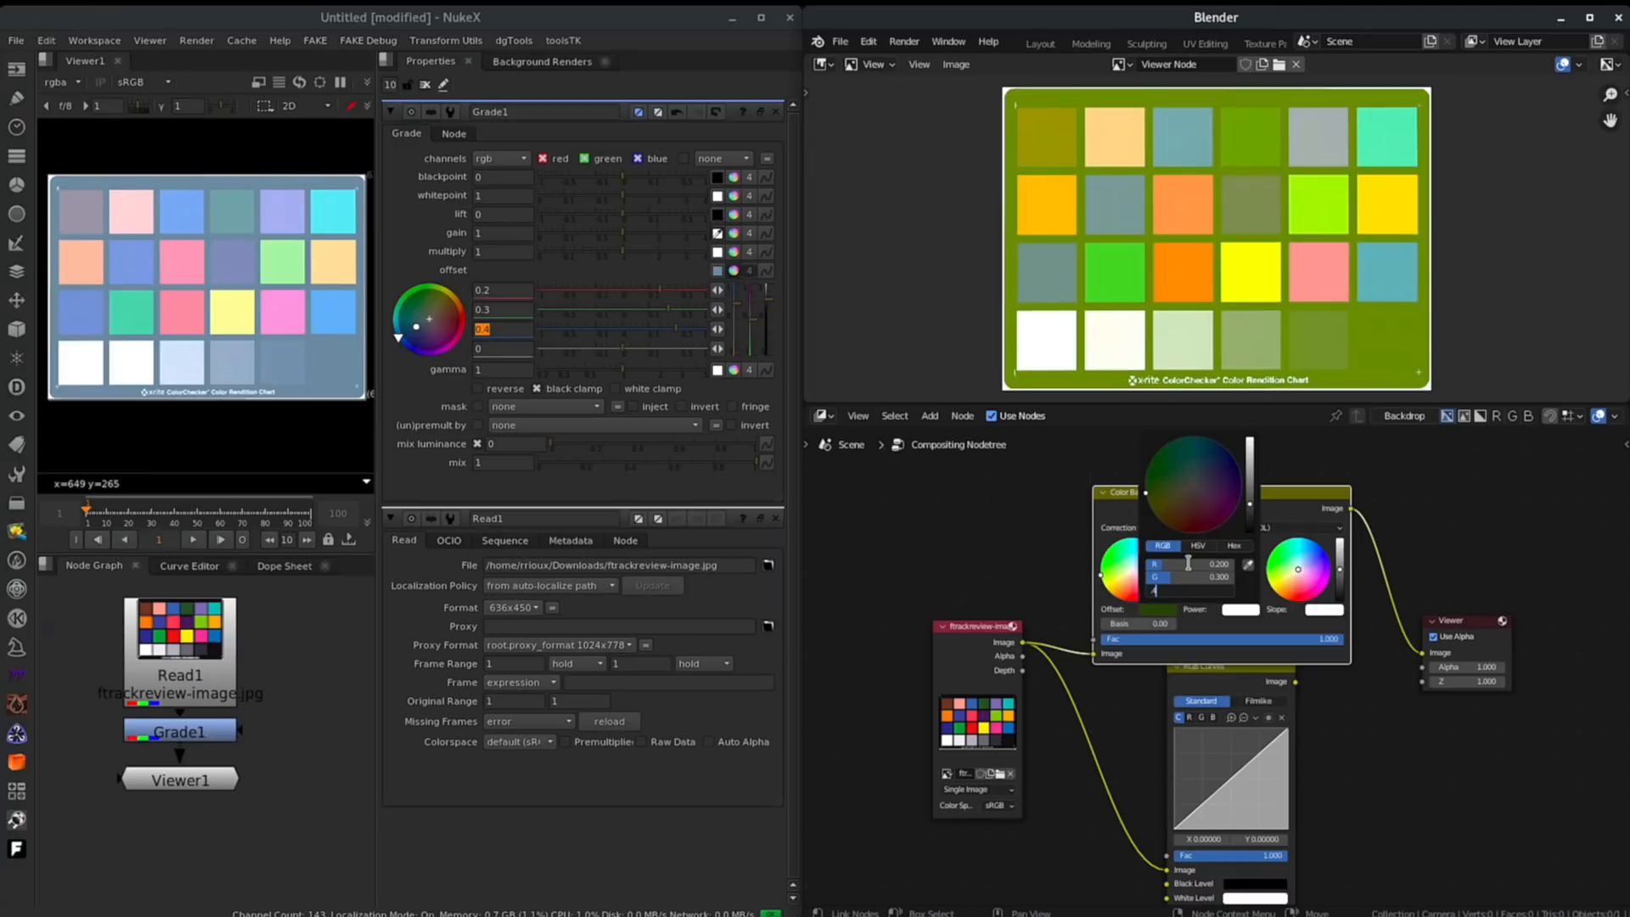
key(Return)
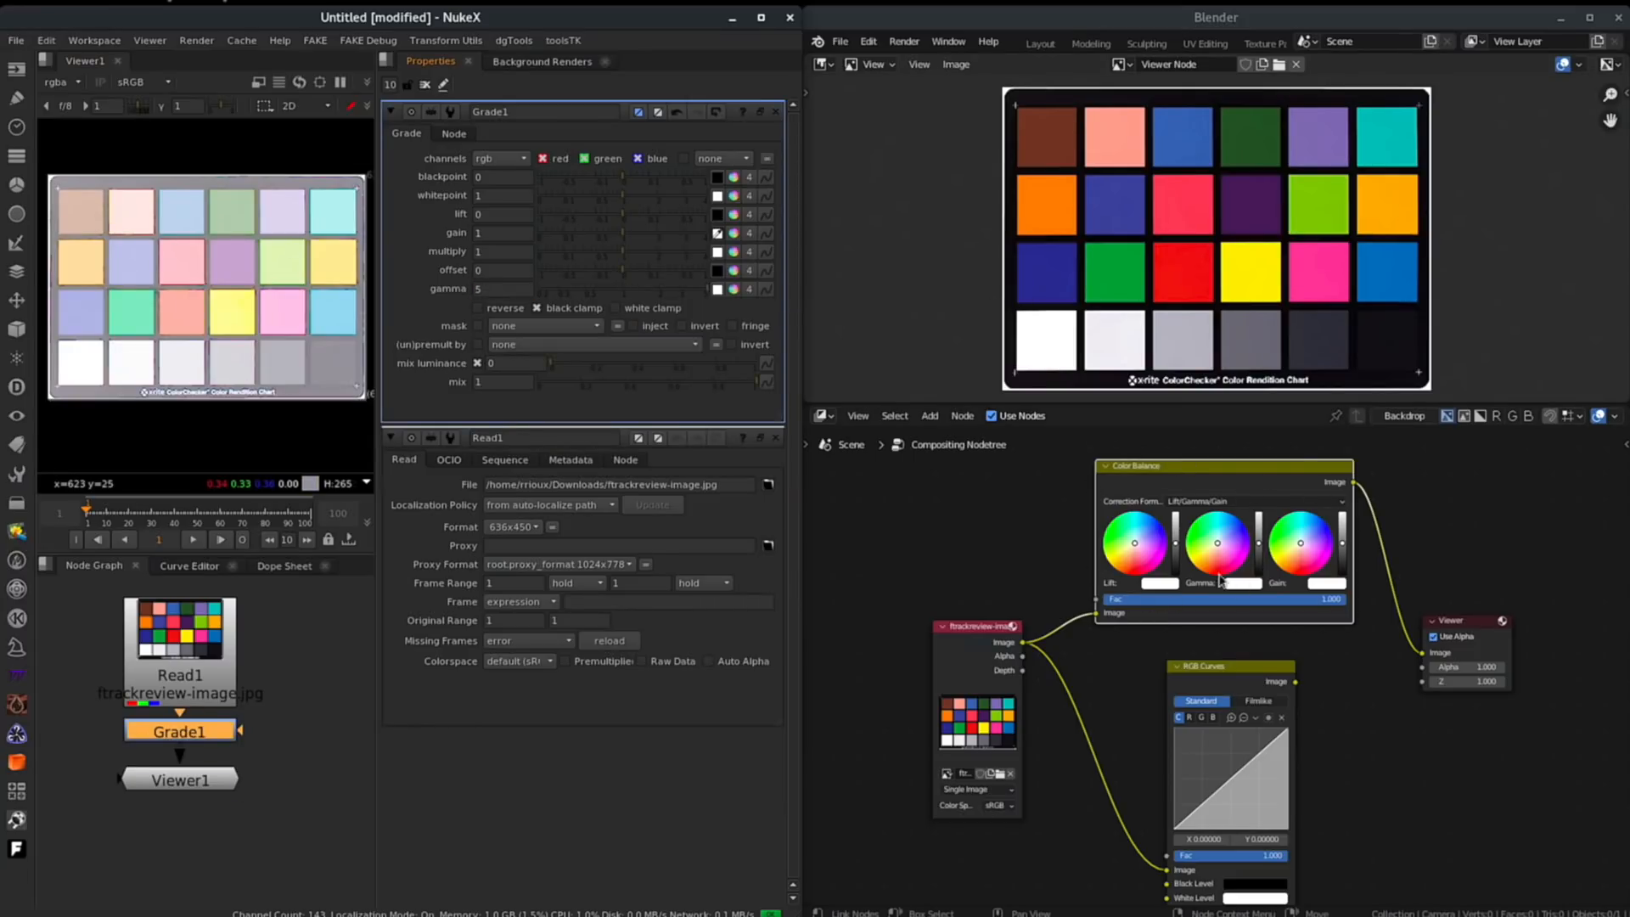
- Set the Color Balance gamma value to 5, then reset the gamma color back to 1
click(1245, 584)
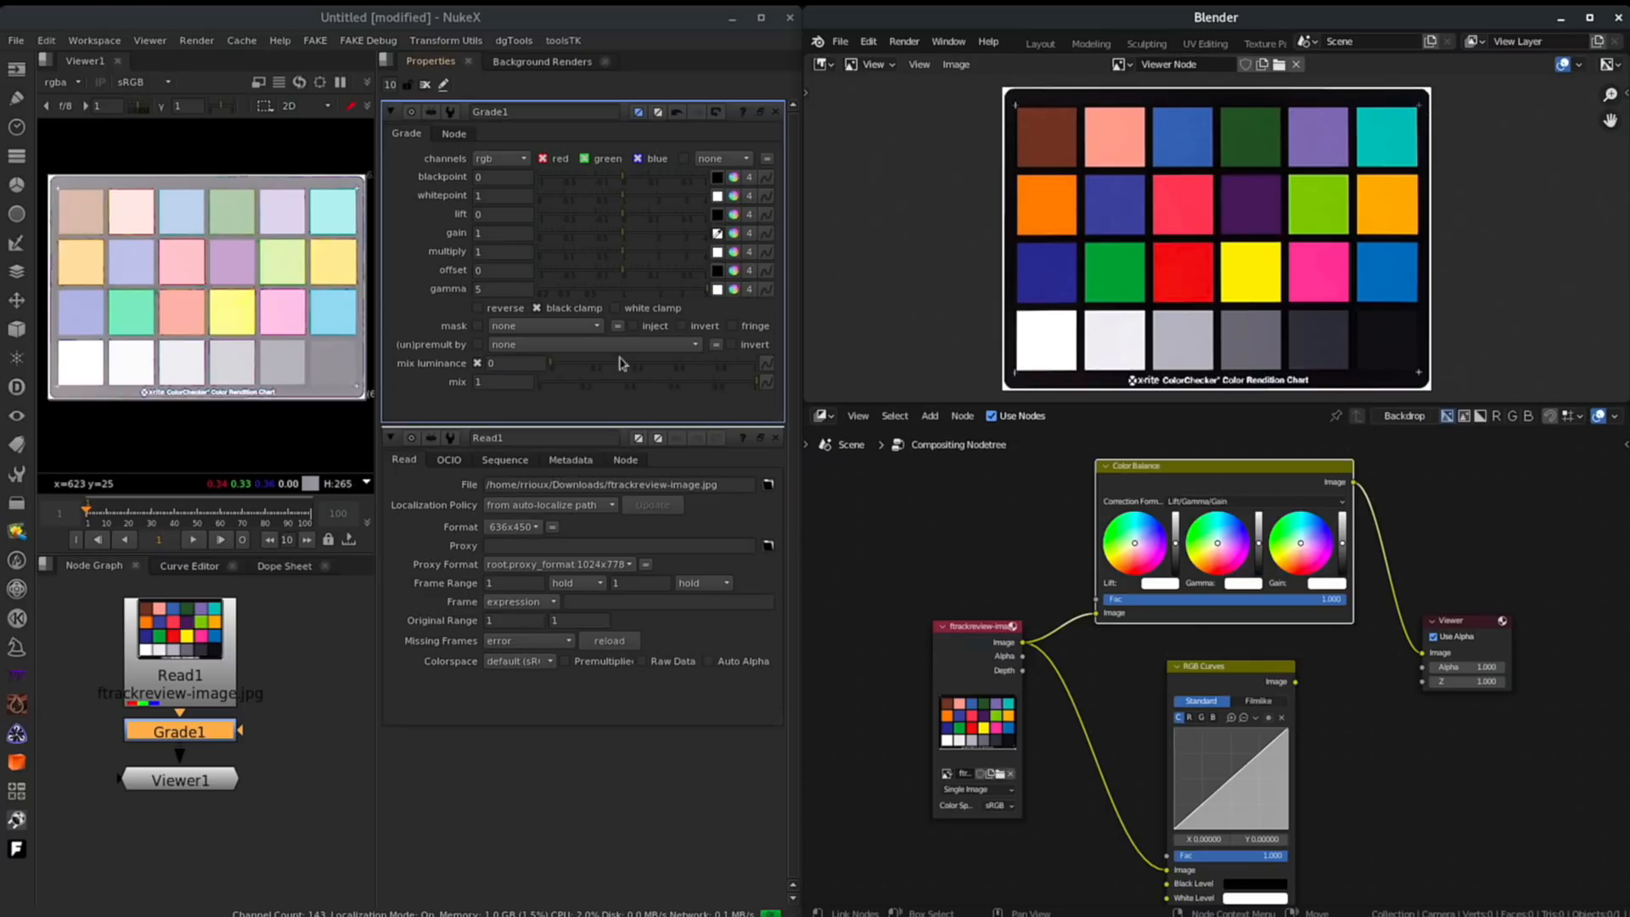
click(1252, 585)
click(1272, 565)
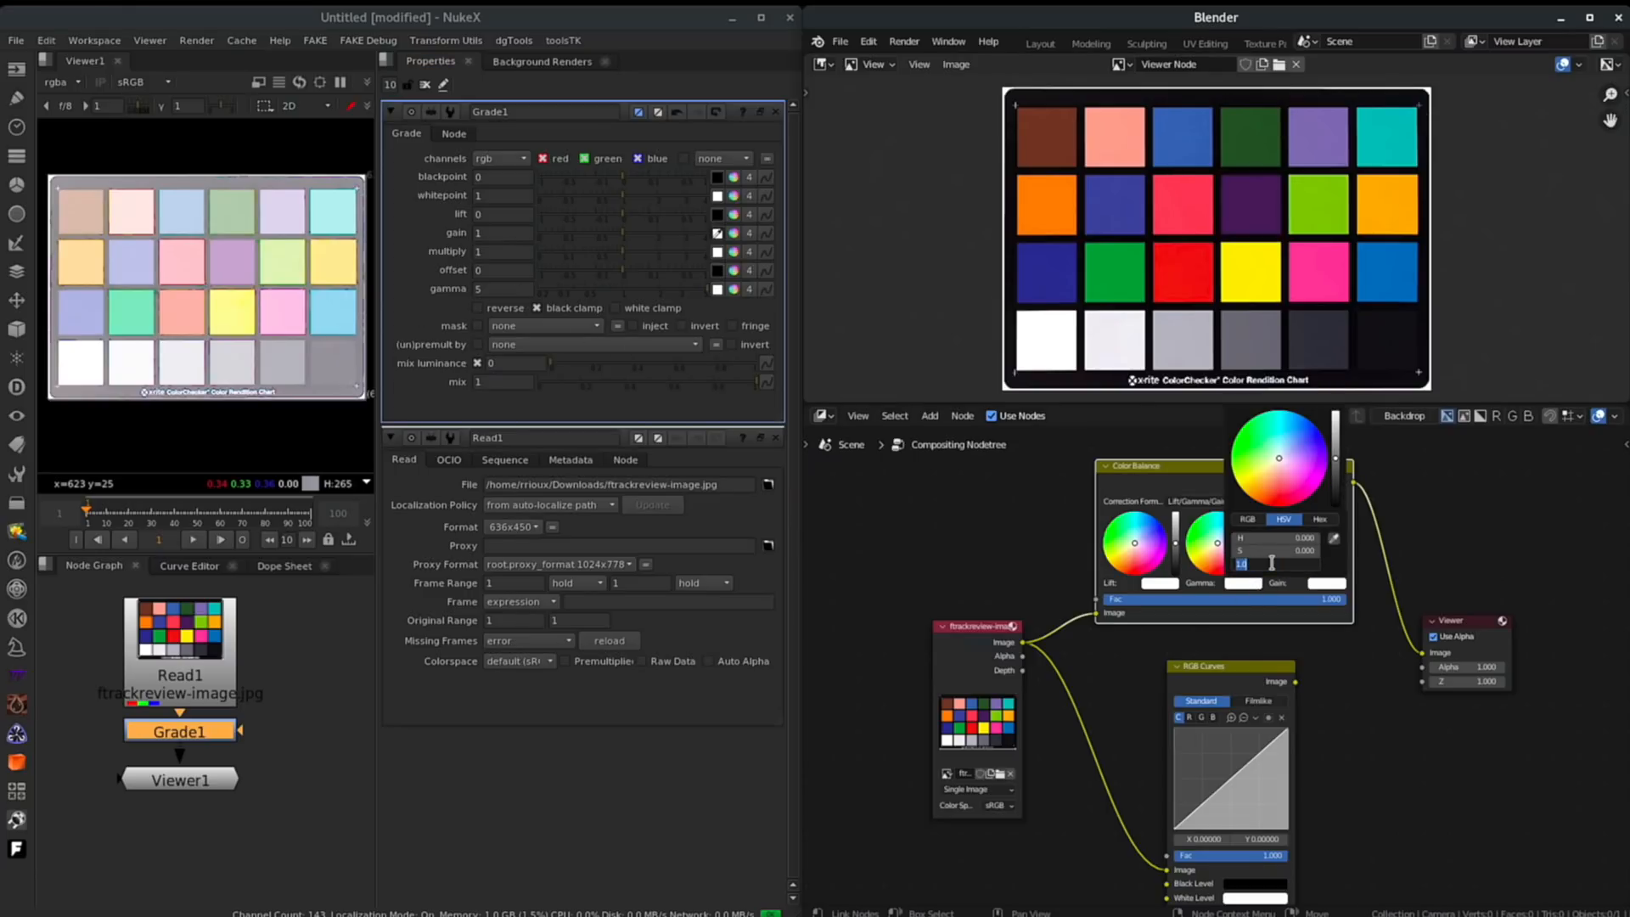
text(5)
key(Return)
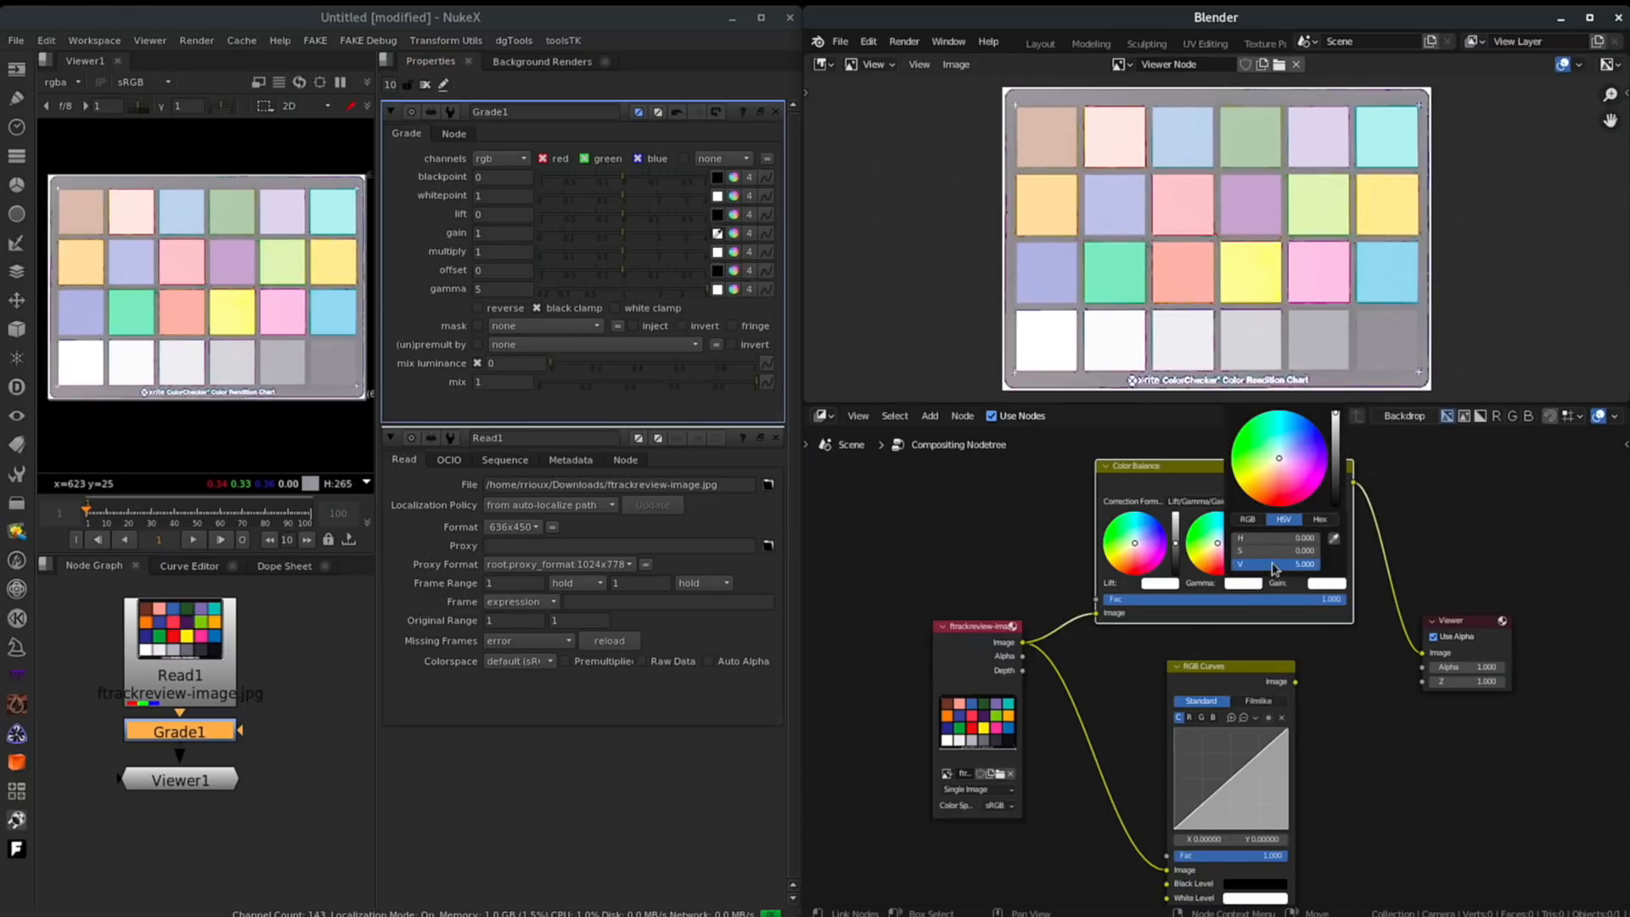
click(1247, 519)
click(1269, 537)
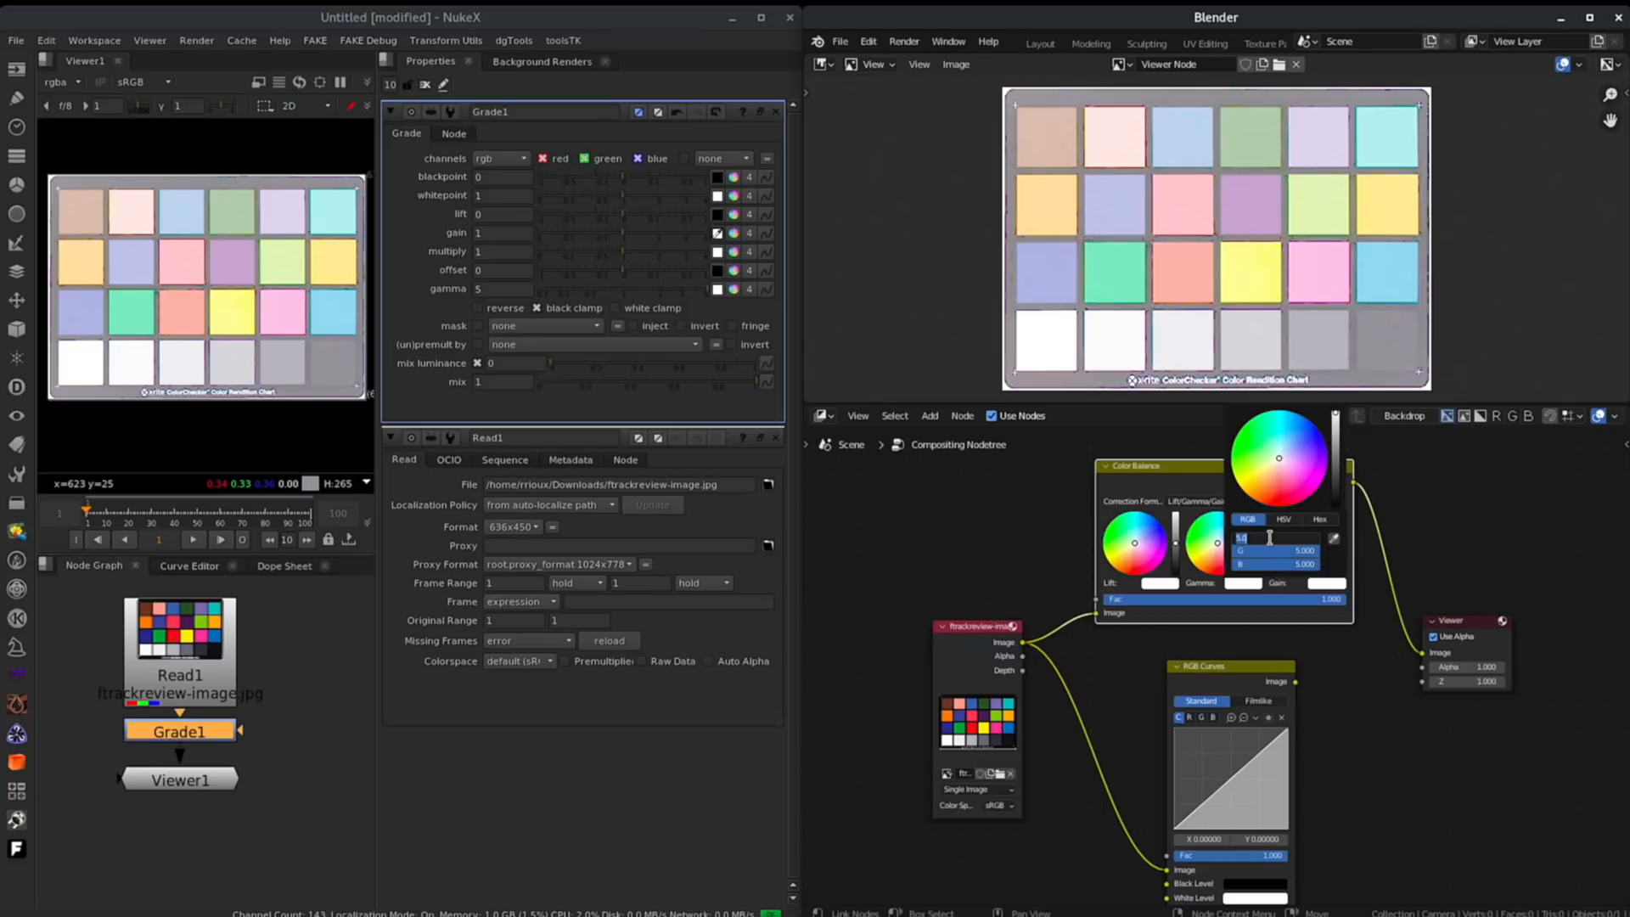
key(Return)
click(1283, 518)
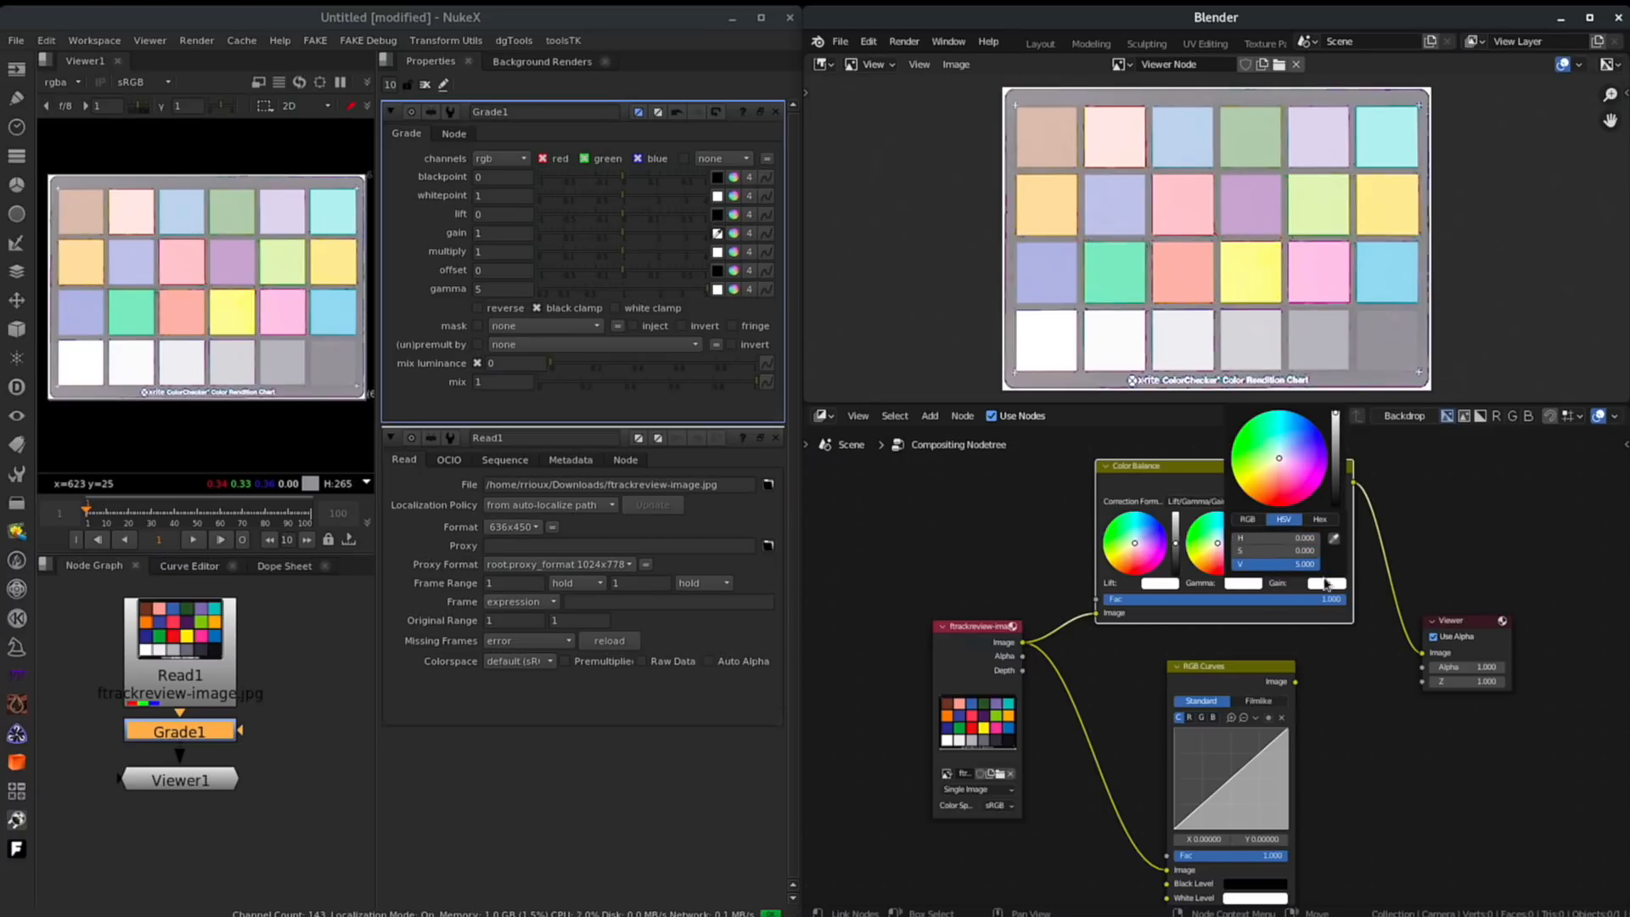
click(1280, 566)
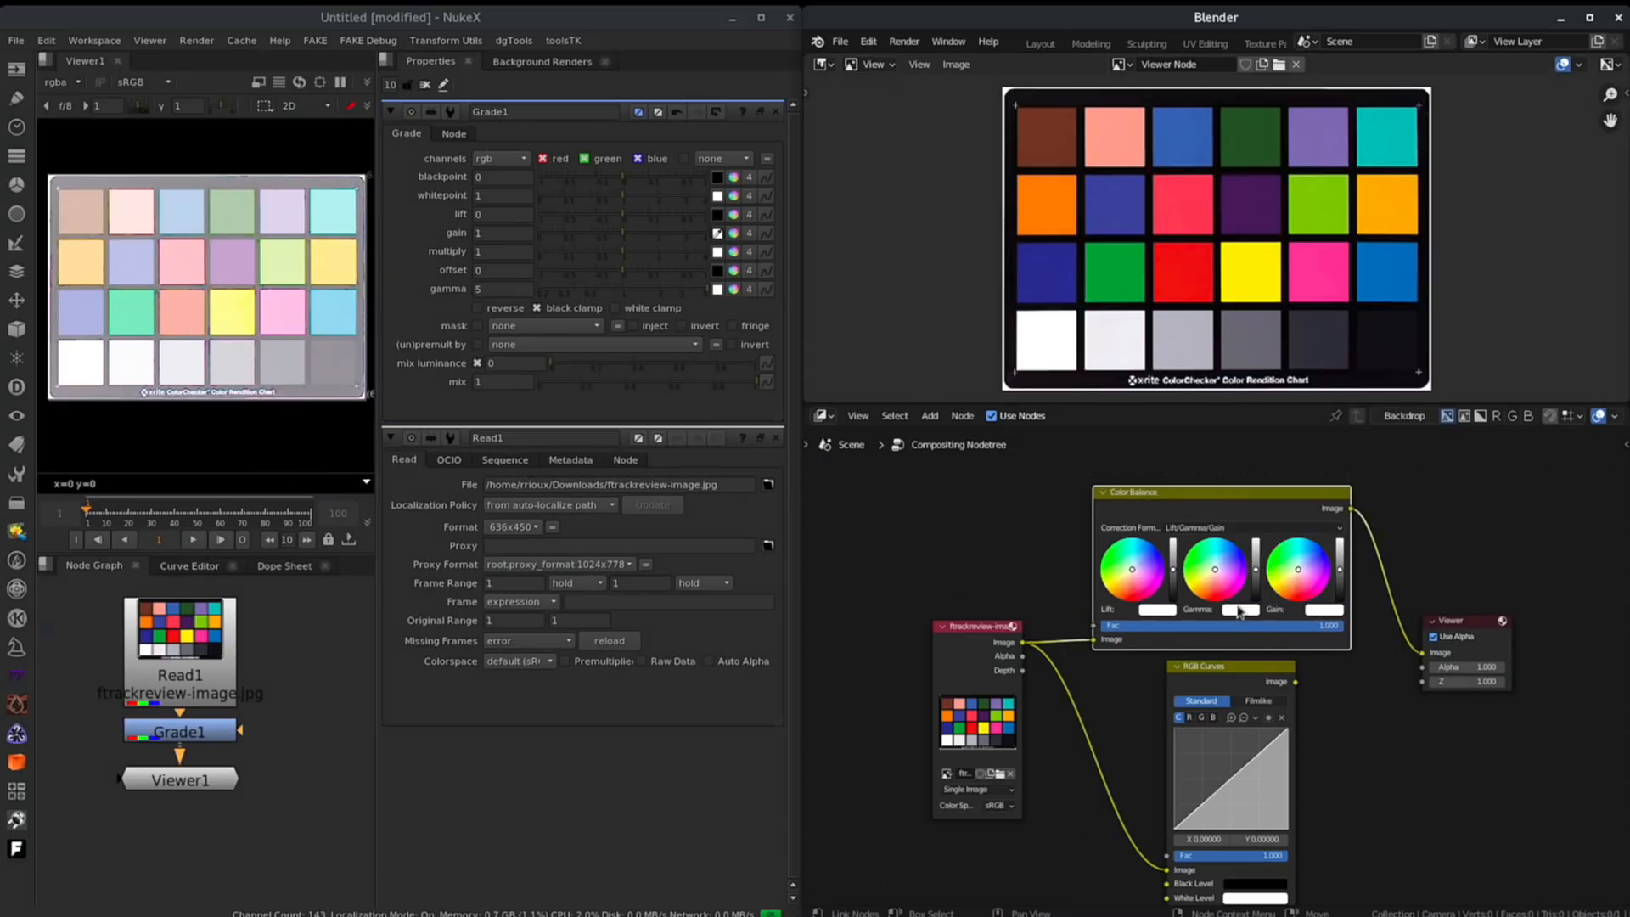
click(1245, 609)
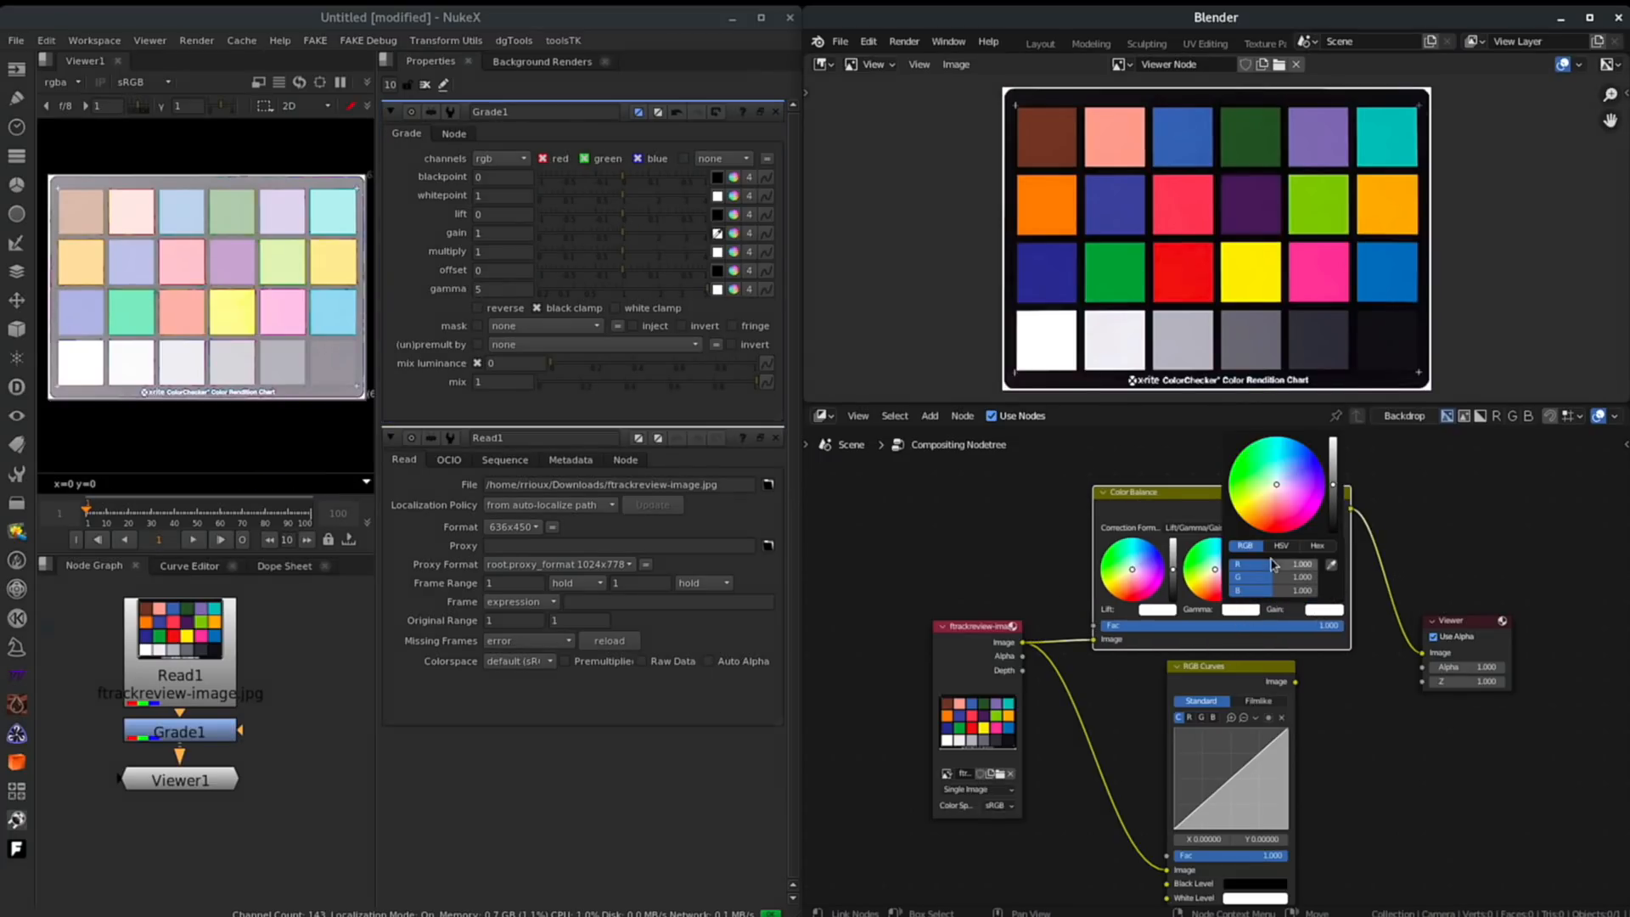
- Set the Color Balance gamma to 0.2, 0.3 and 0.4 for red, green and blue
click(1272, 565)
text(.2)
key(Tab)
text(.3)
key(Tab)
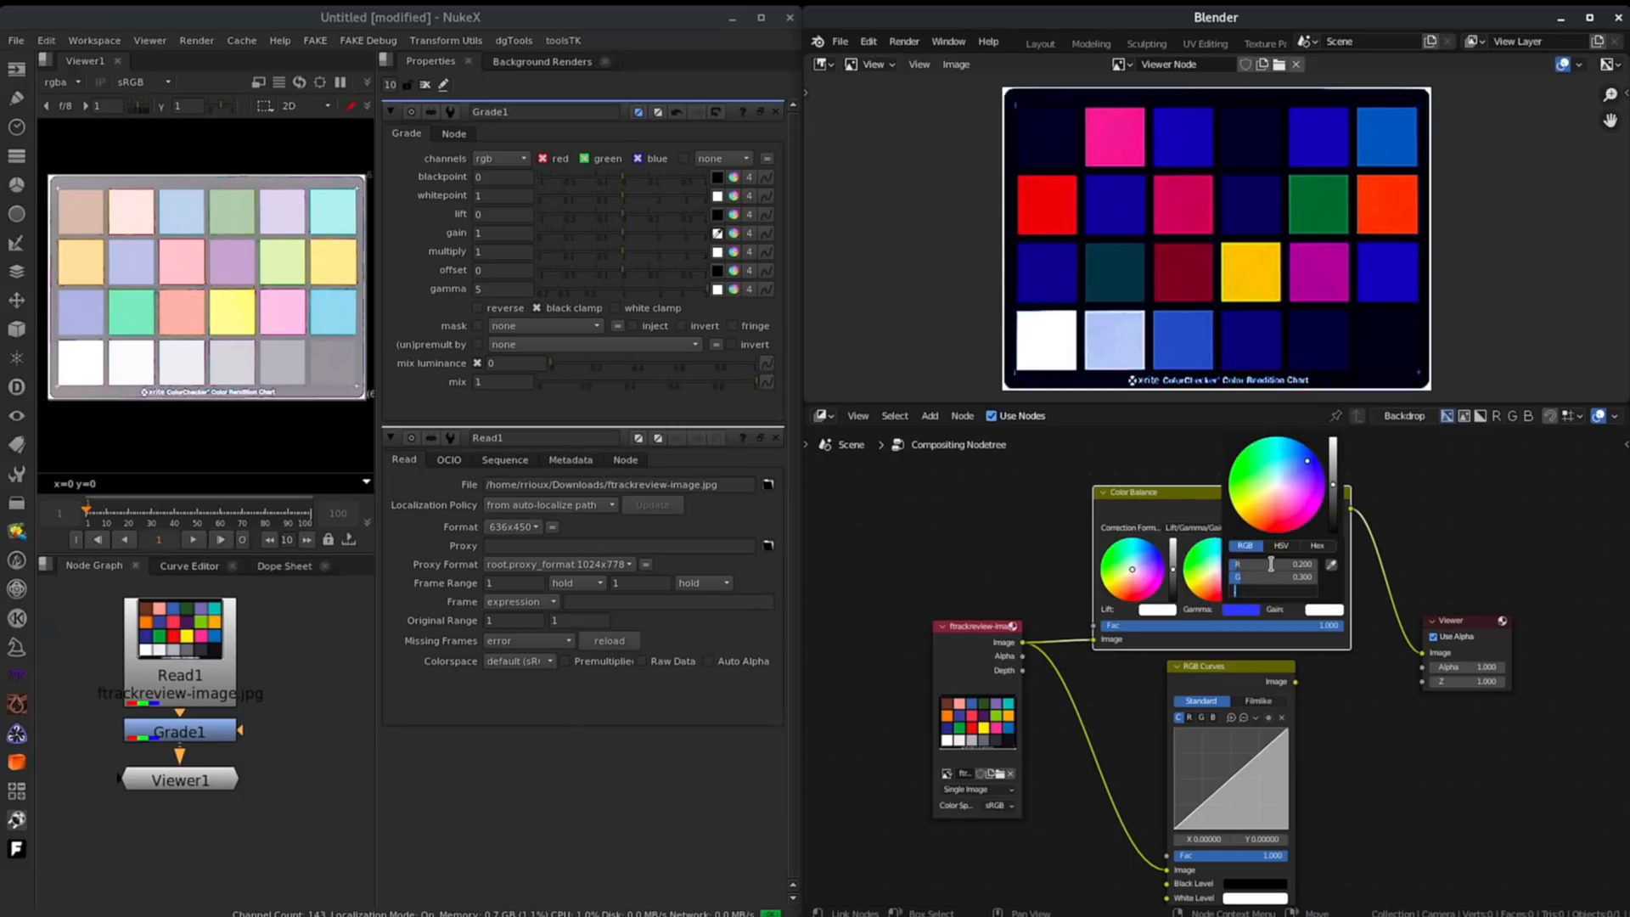
text(.4)
key(Return)
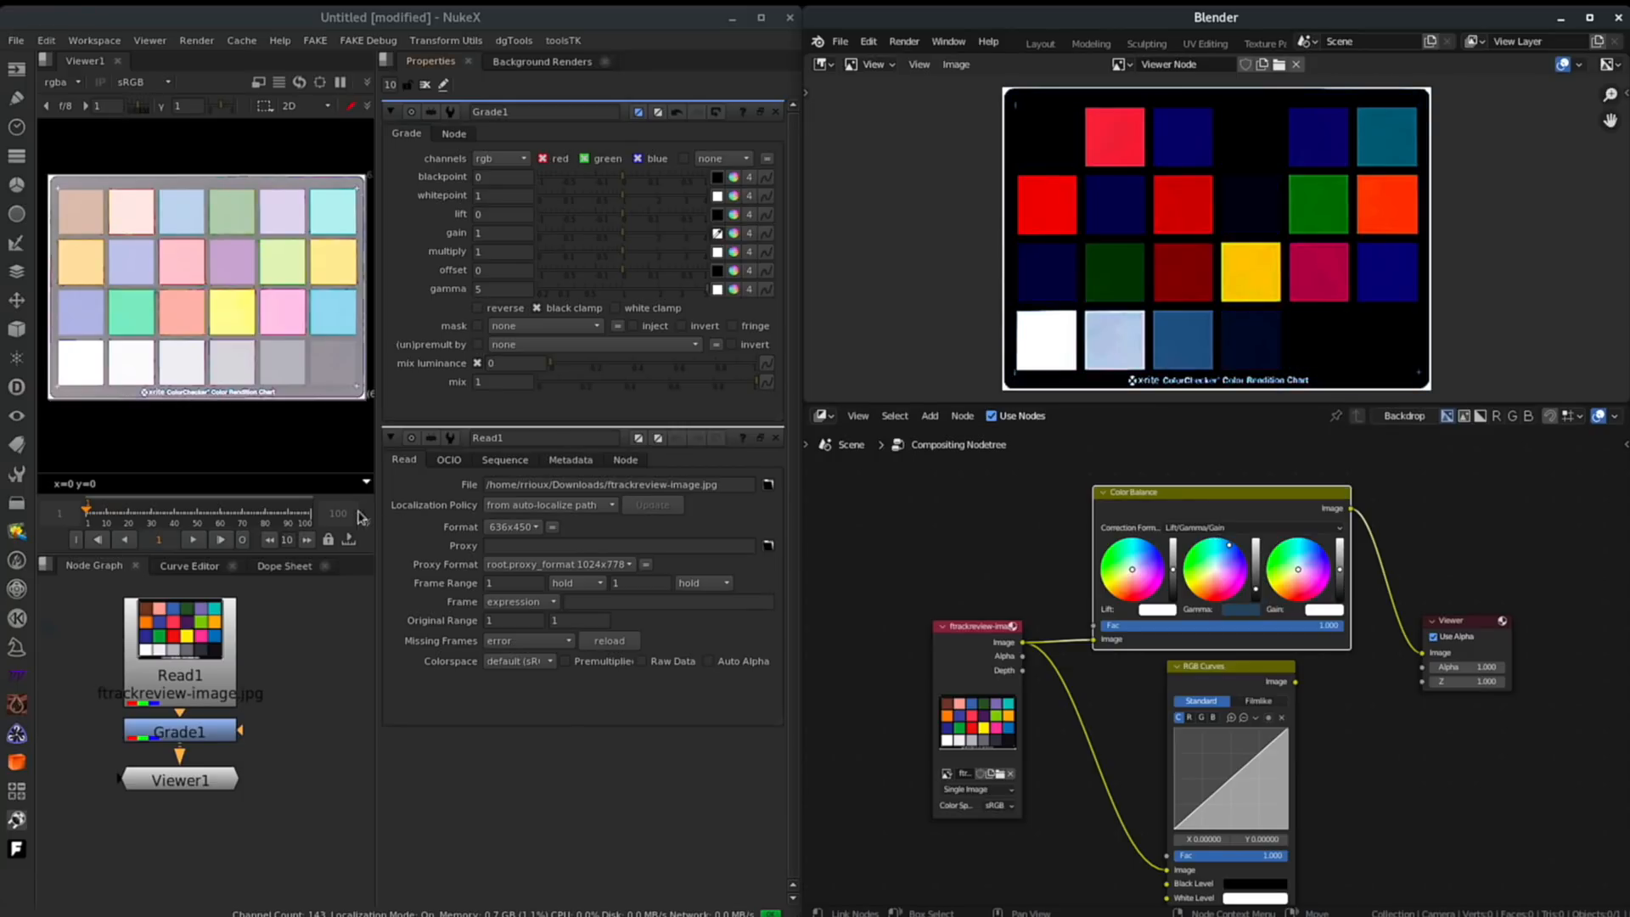
- Split Grade1's gamma into channels and set it to 0.2, 0.3 and 0.4 for red, green and blue
click(495, 289)
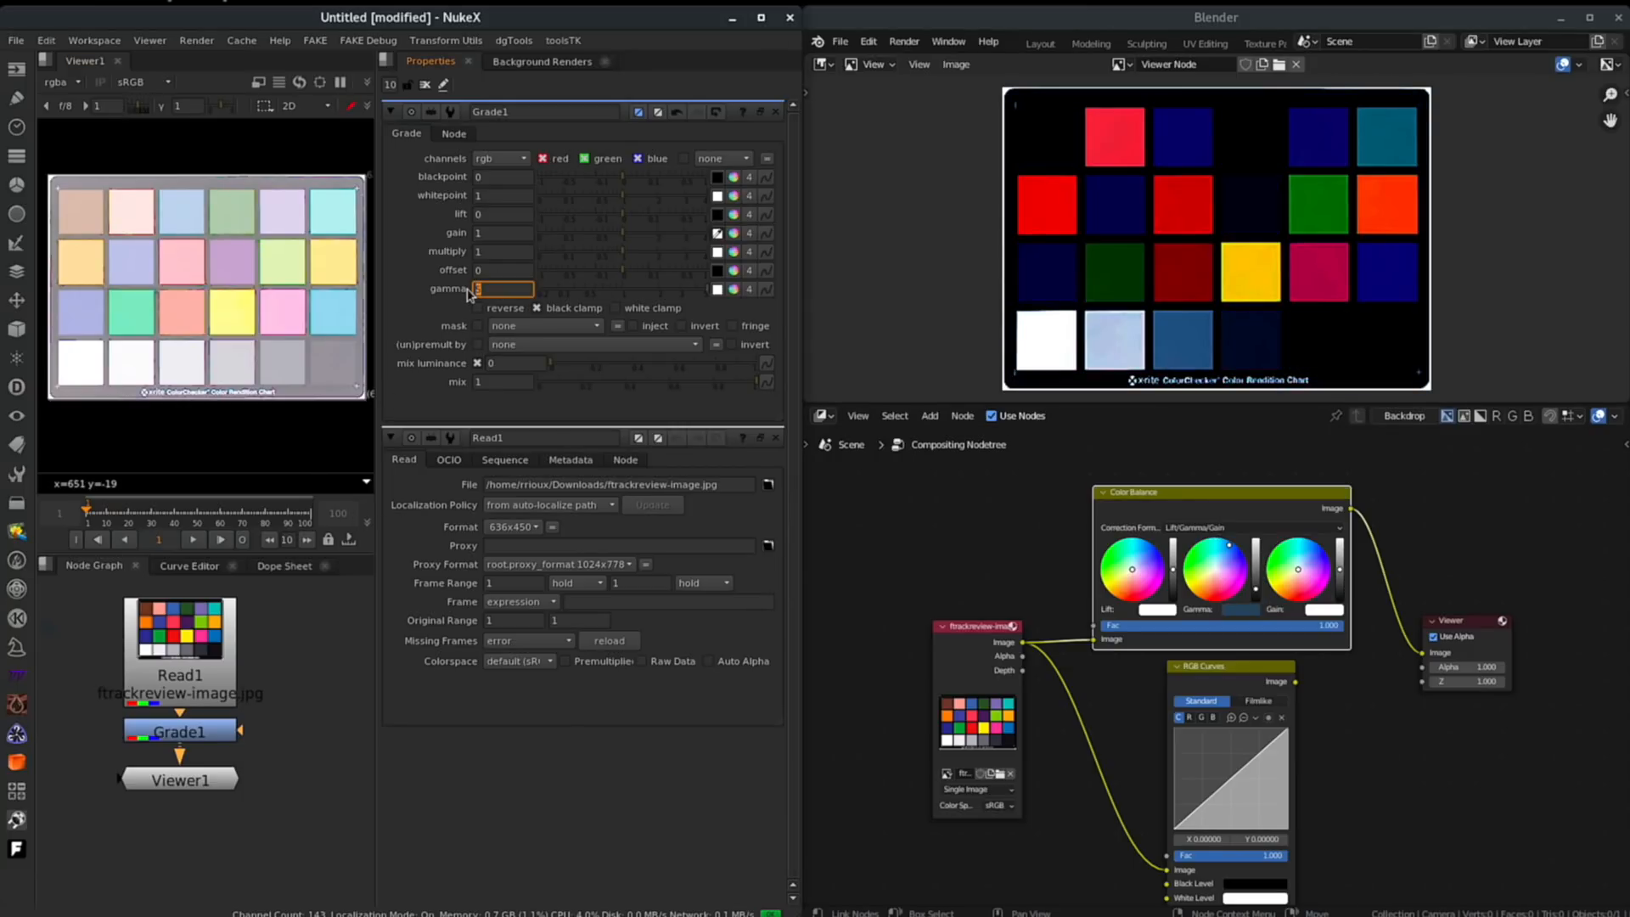
key(Return)
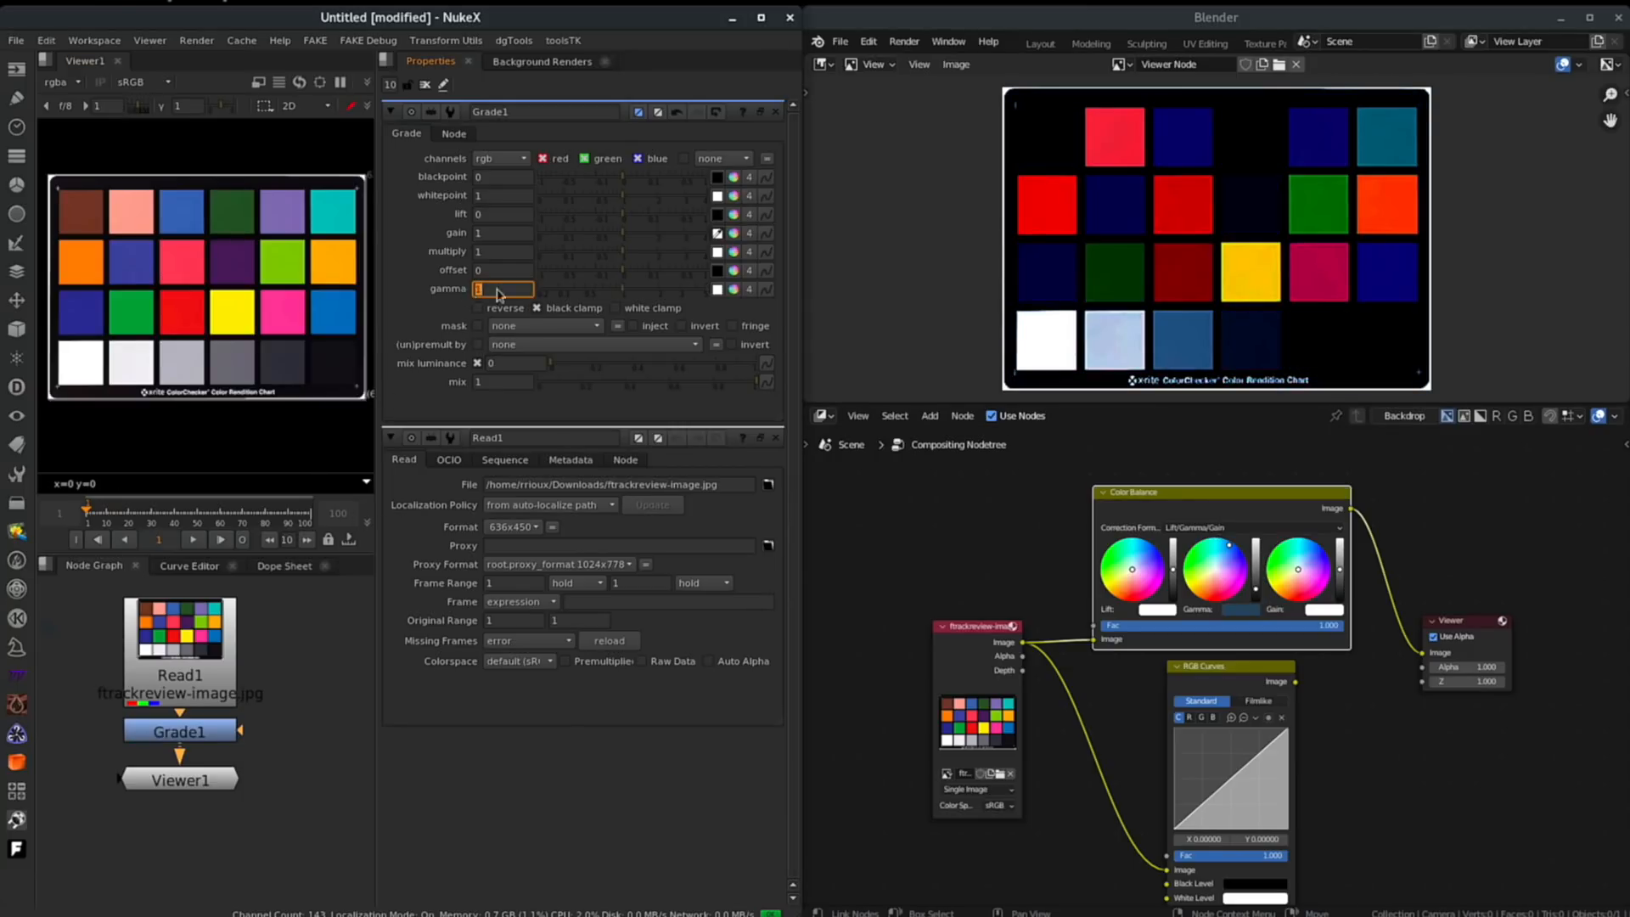
click(734, 288)
click(476, 309)
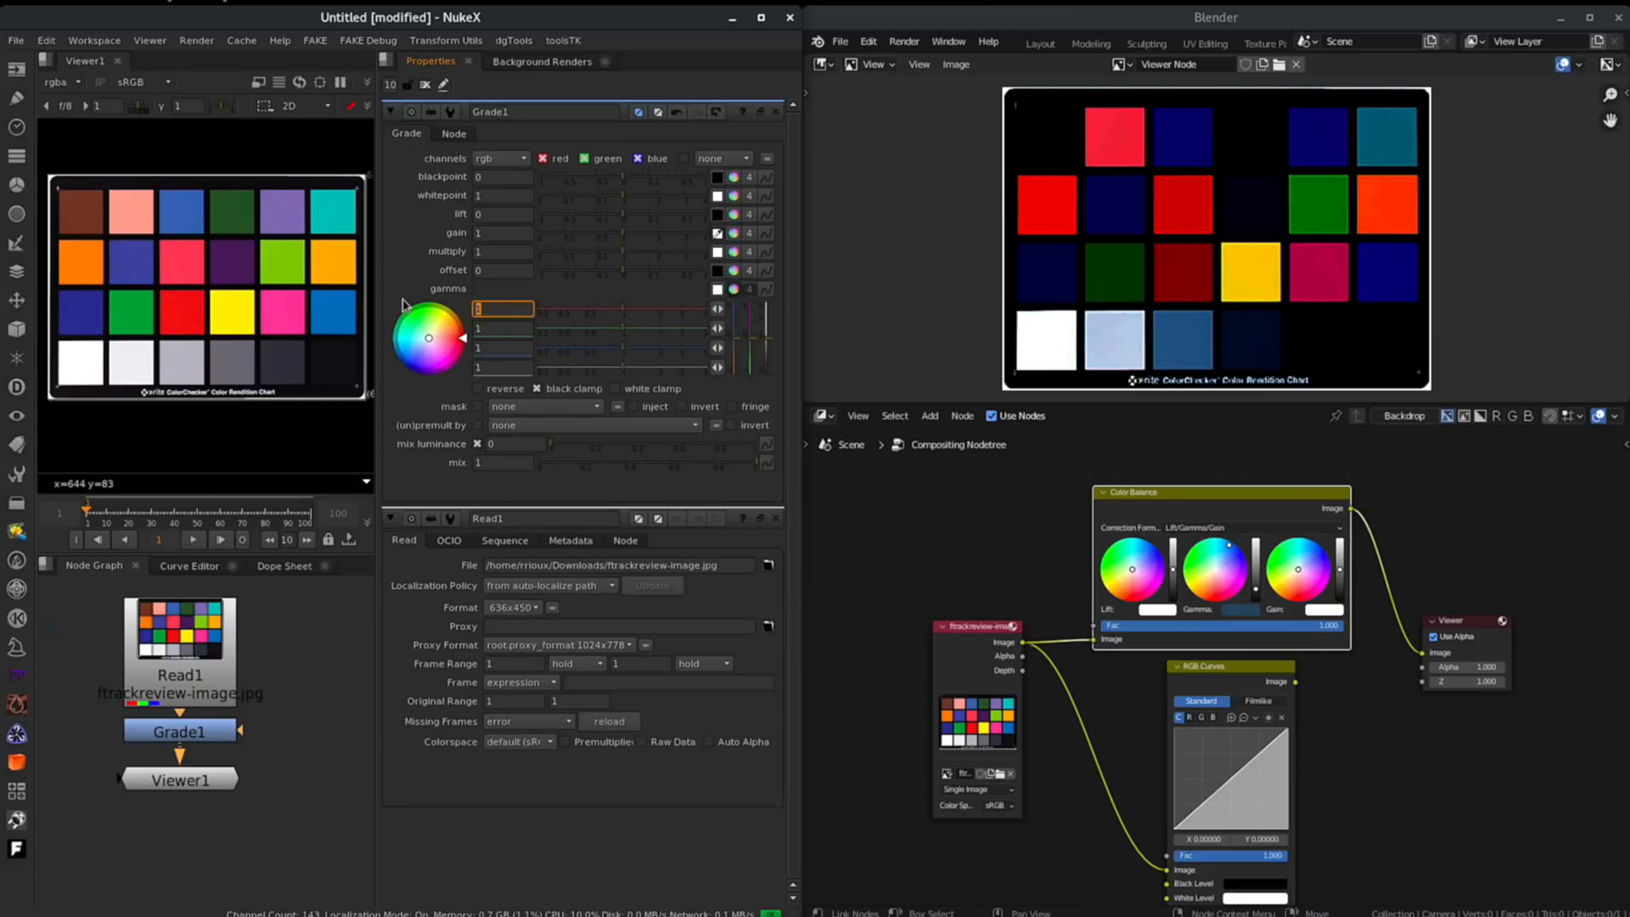
text(0.2)
key(Tab)
text(0.3)
key(Tab)
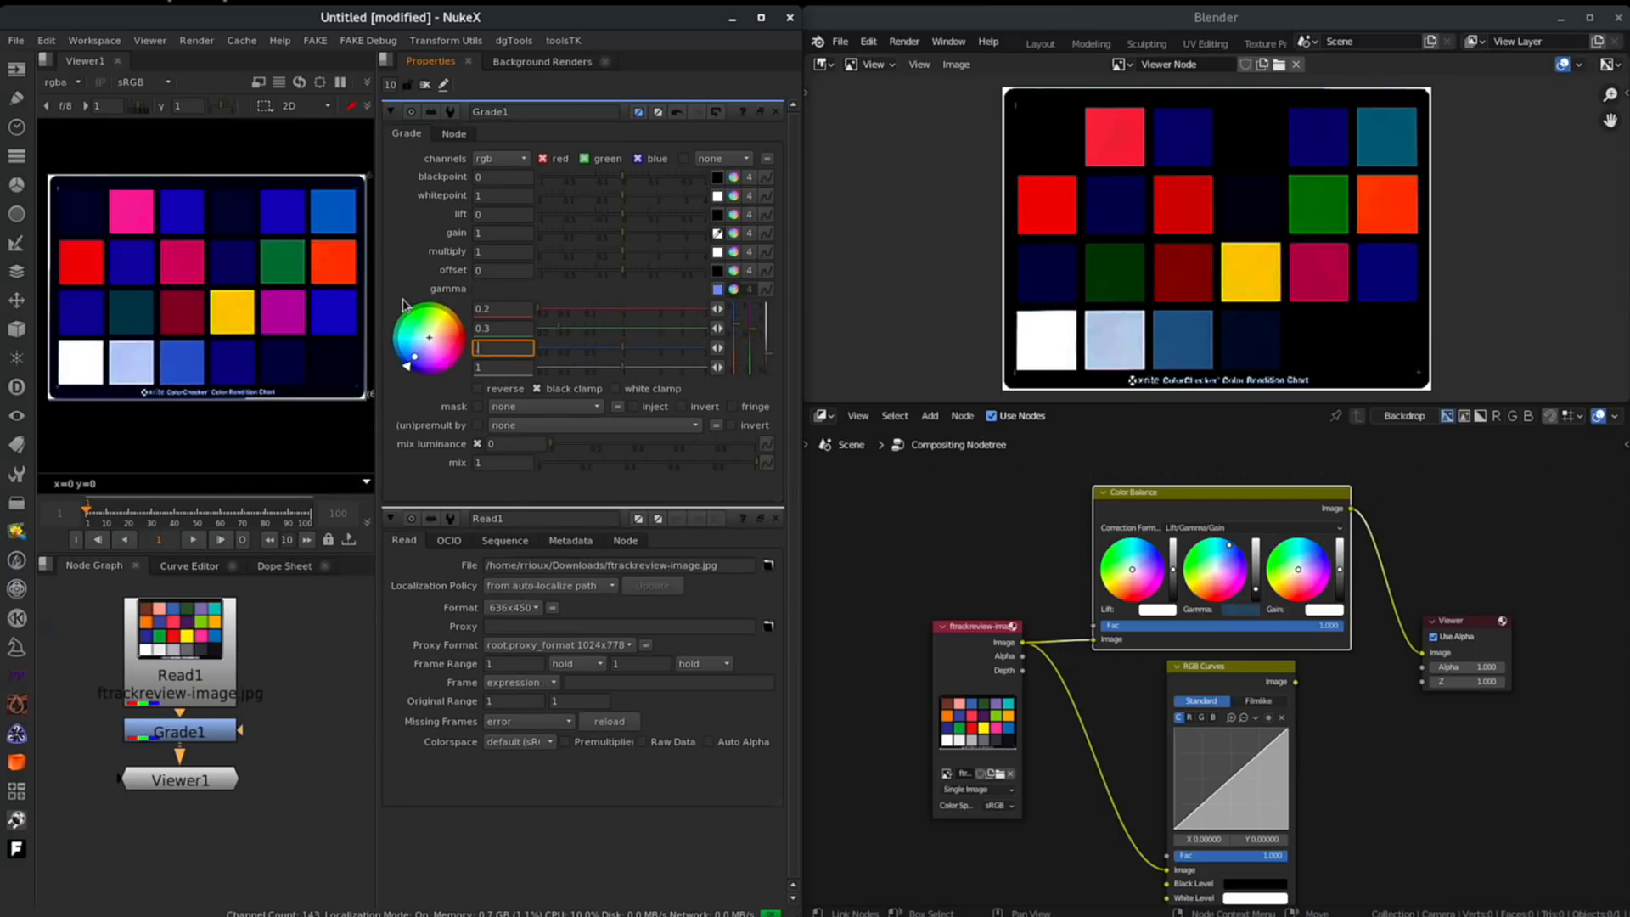
text(0.4)
key(Return)
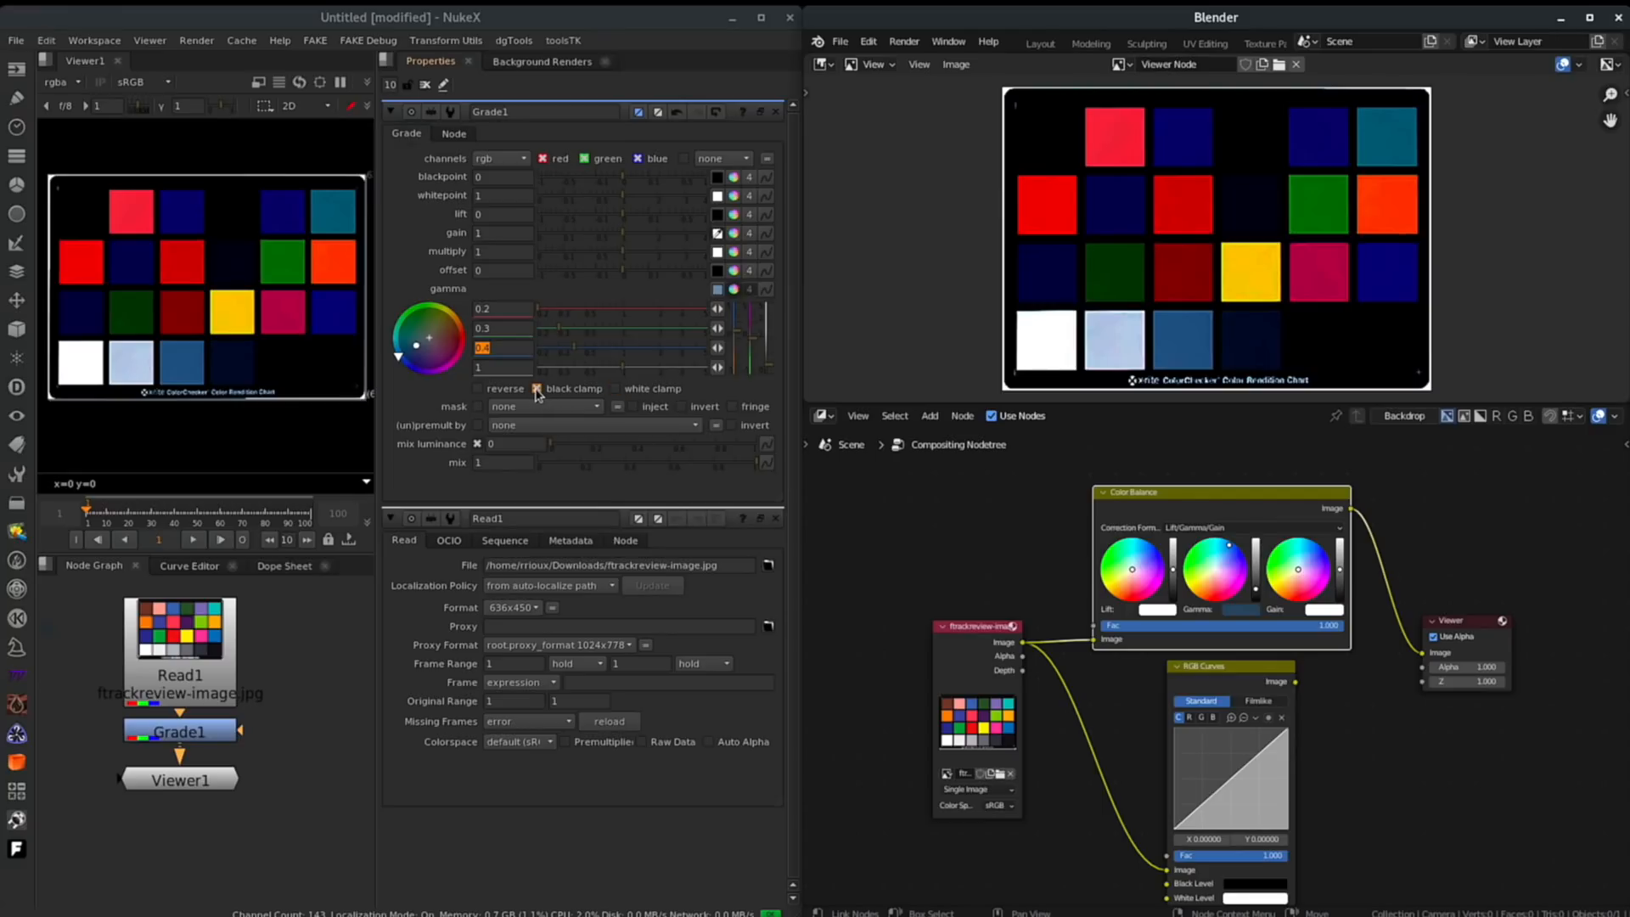
- Toggle Grade1's white clamp and raise its gain to about 3.95
click(614, 388)
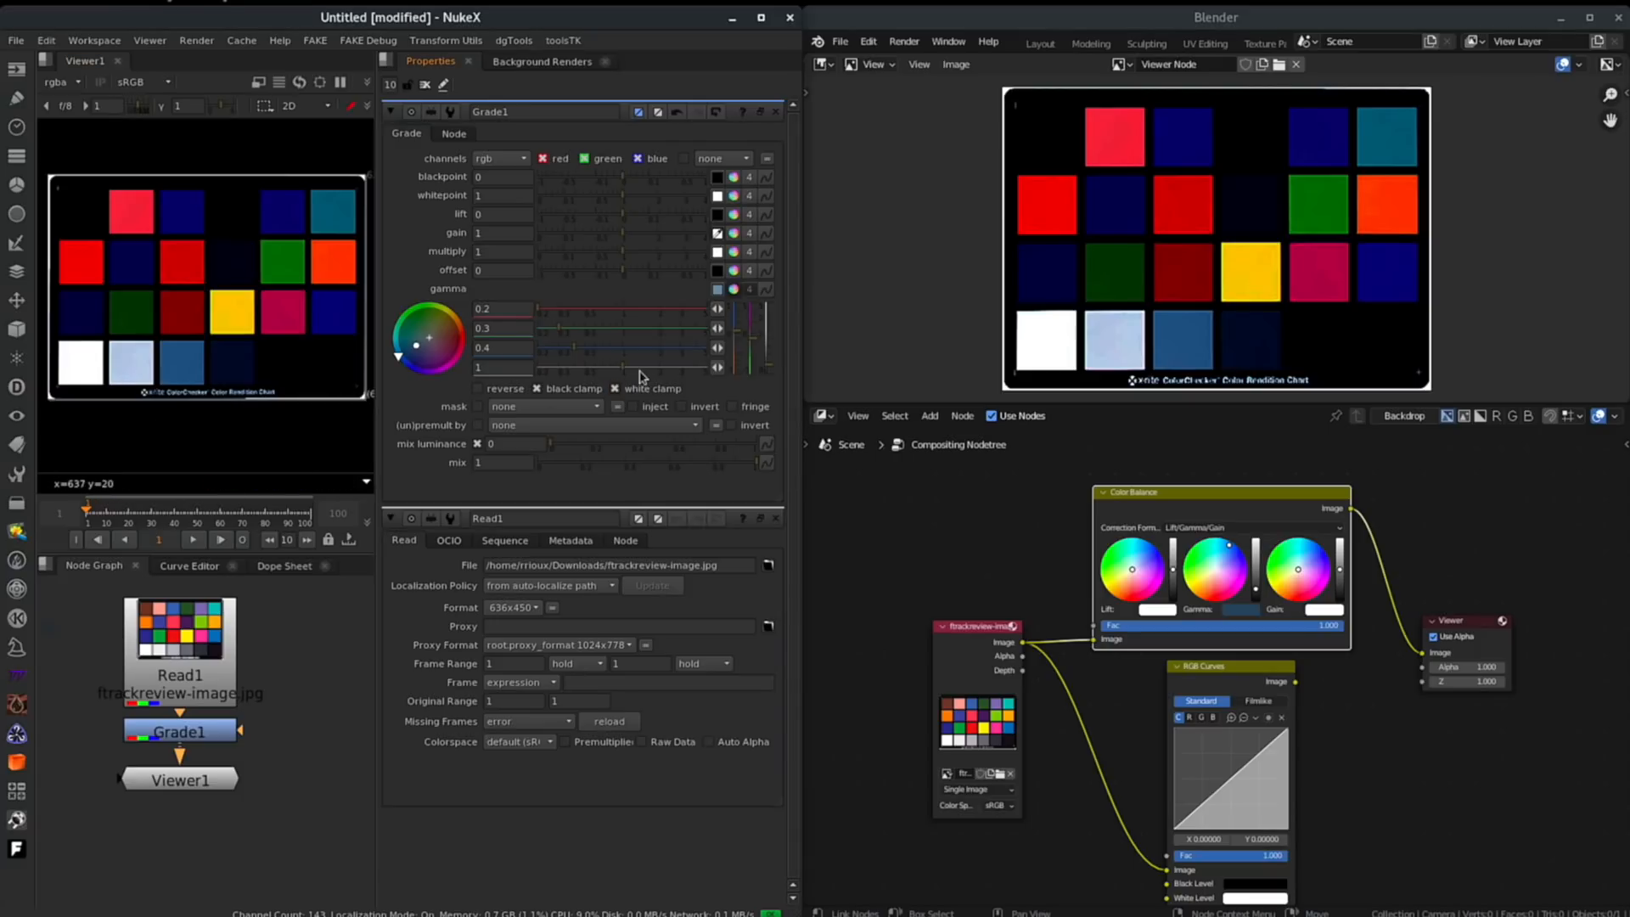
drag(628, 232, 705, 232)
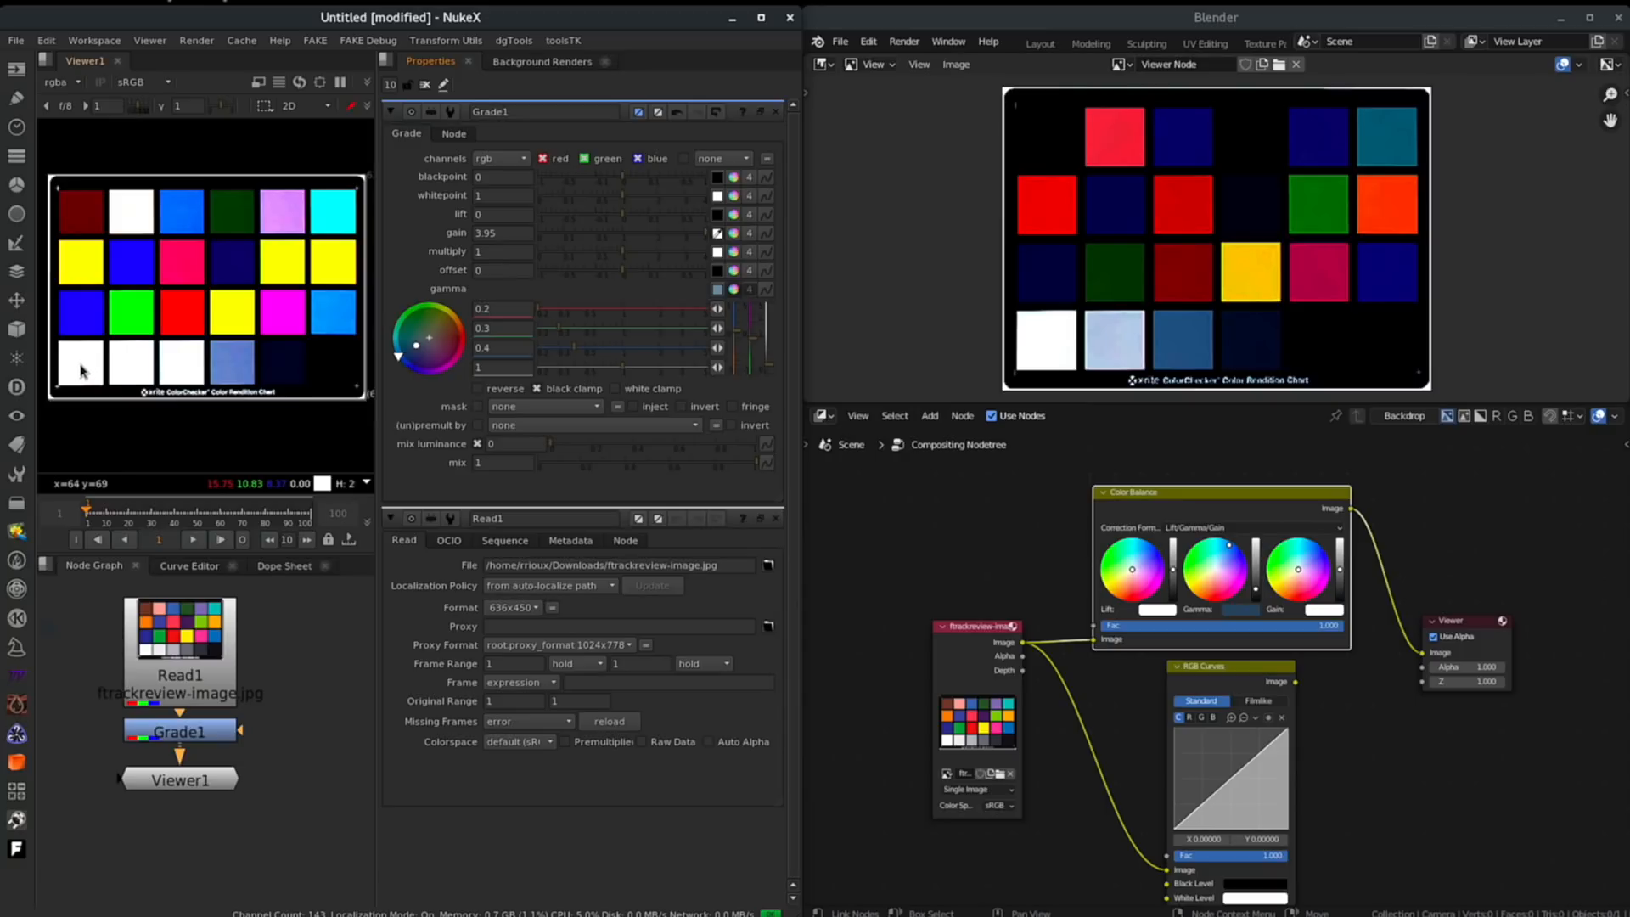
click(614, 388)
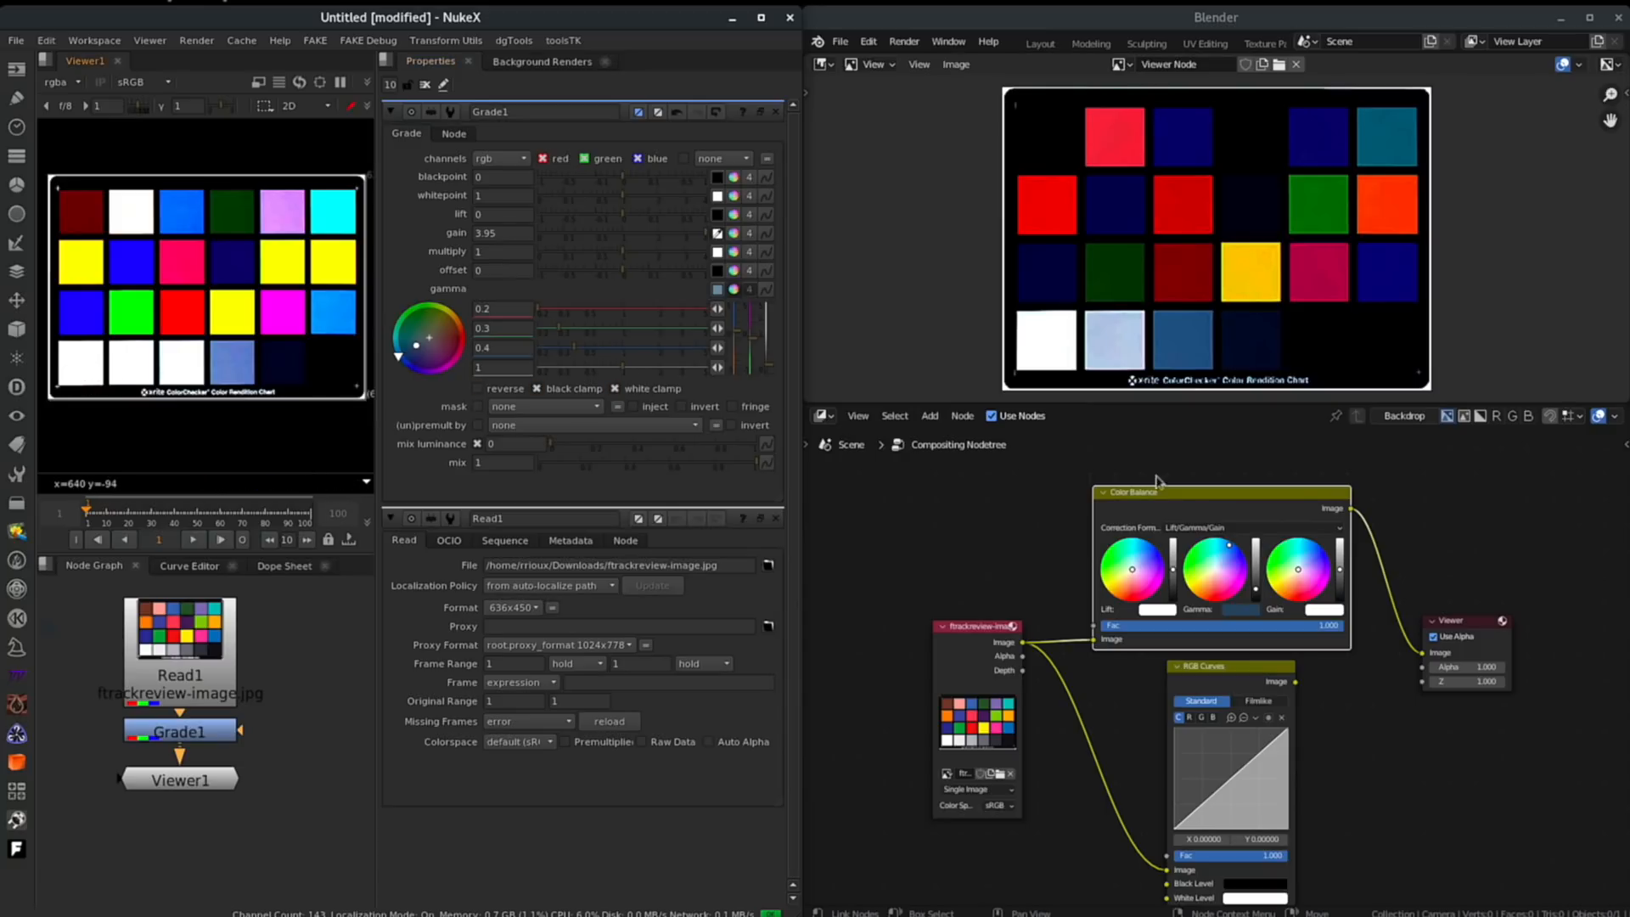
- Move the Color Balance node slightly up and to the left in the compositor
click(1350, 756)
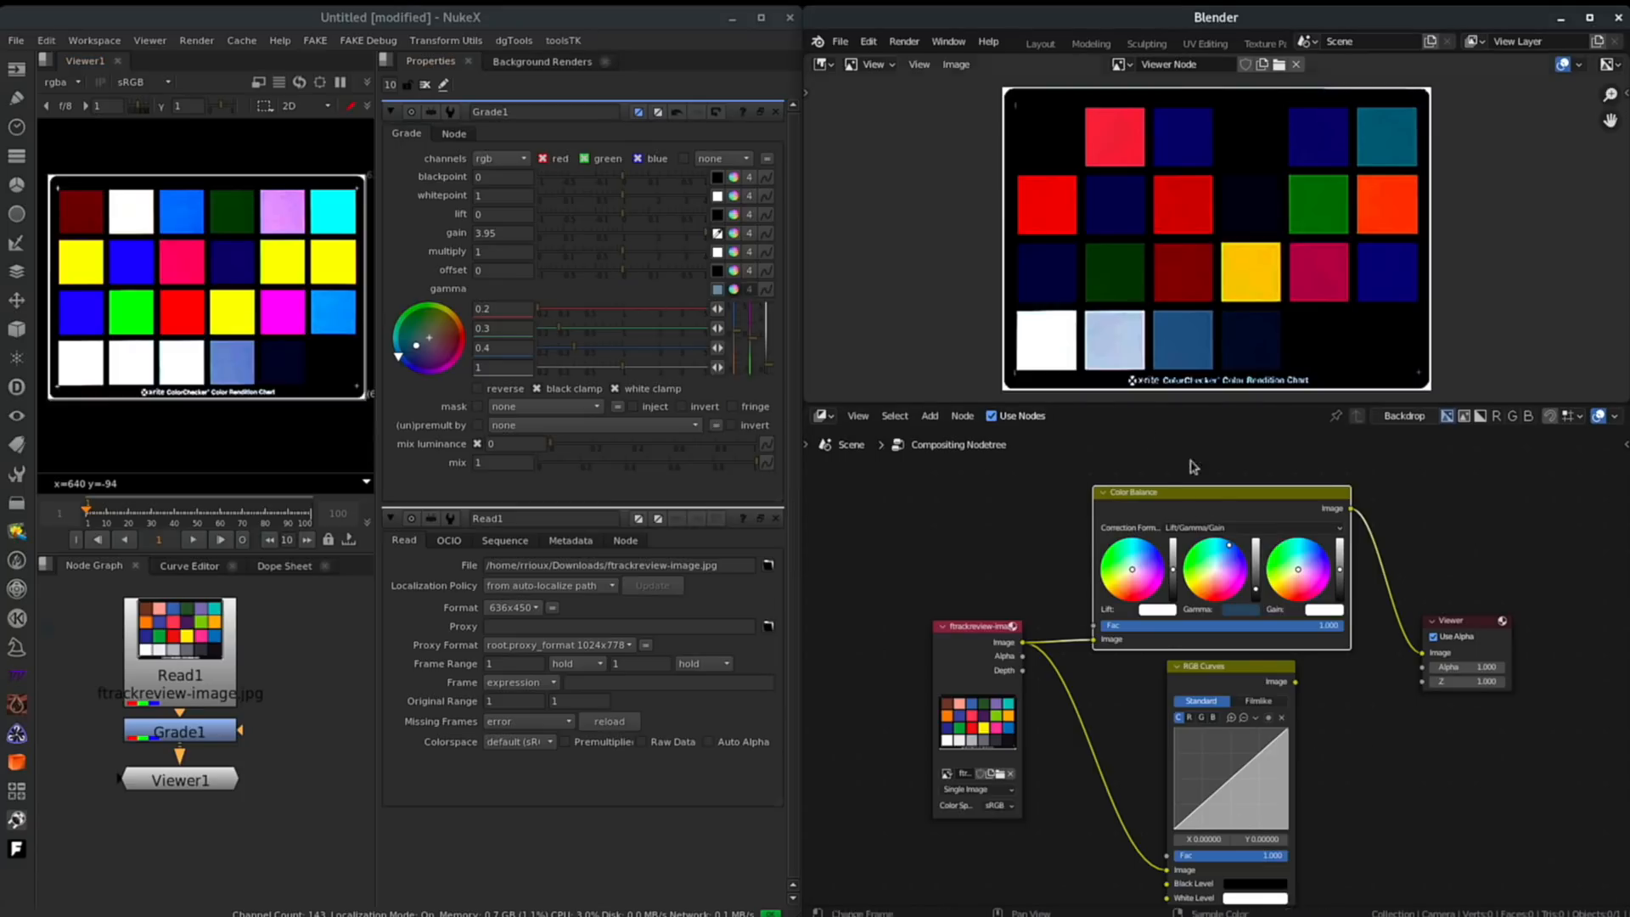
drag(1192, 500, 1157, 488)
click(463, 219)
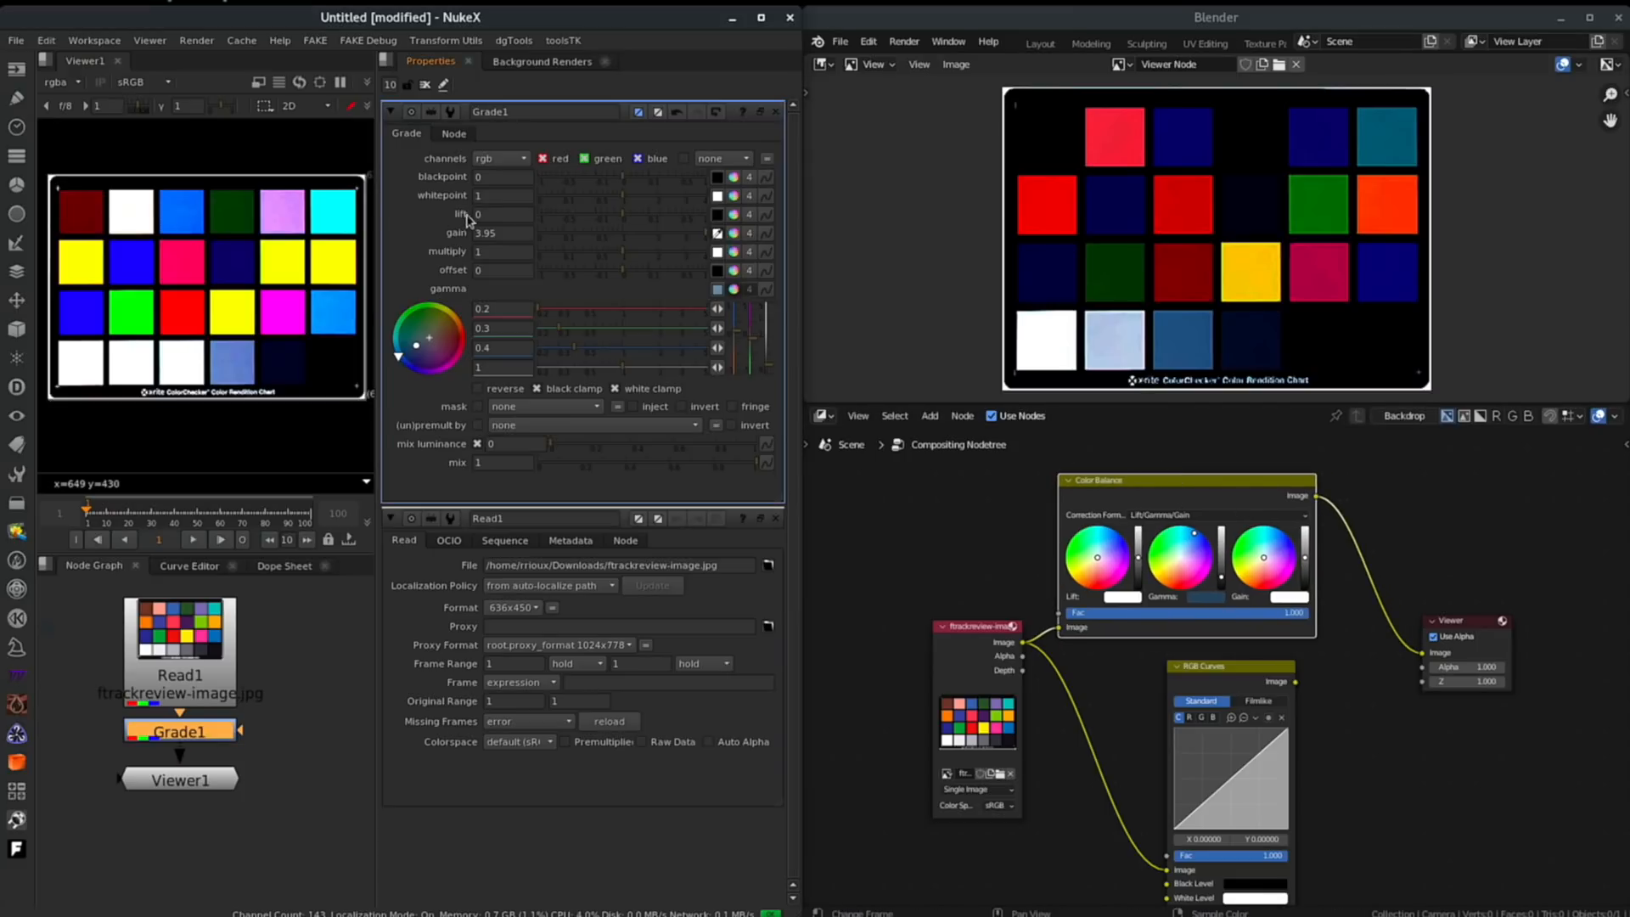